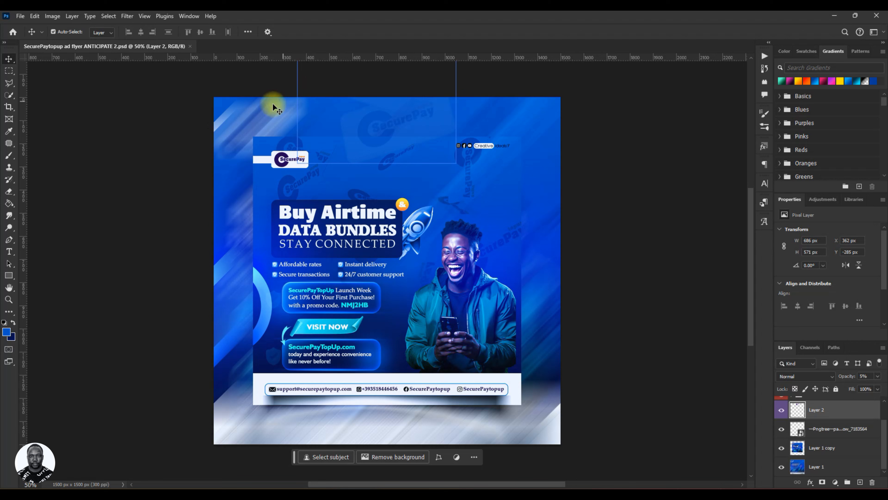
Open the New Document dialog.
click(20, 17)
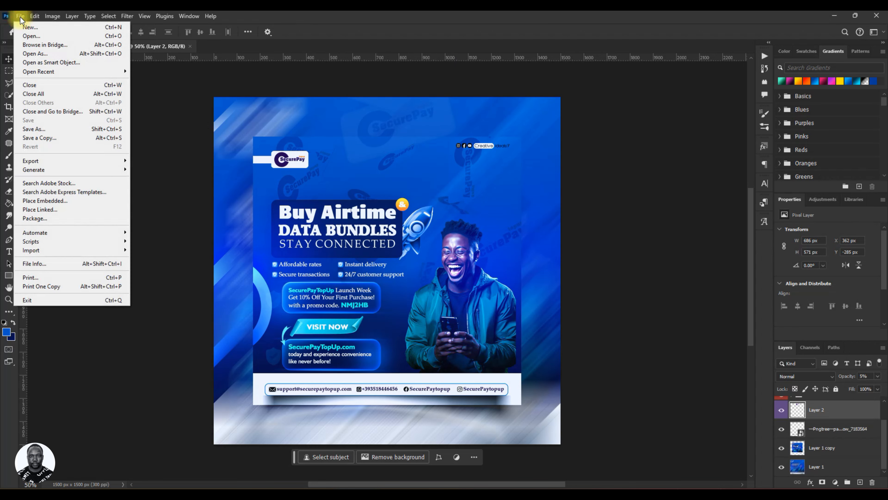
click(28, 28)
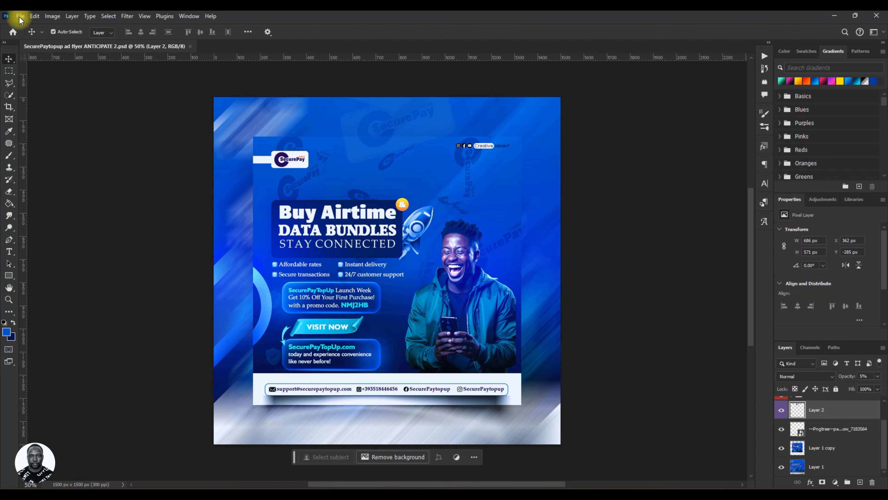
click(20, 17)
click(14, 37)
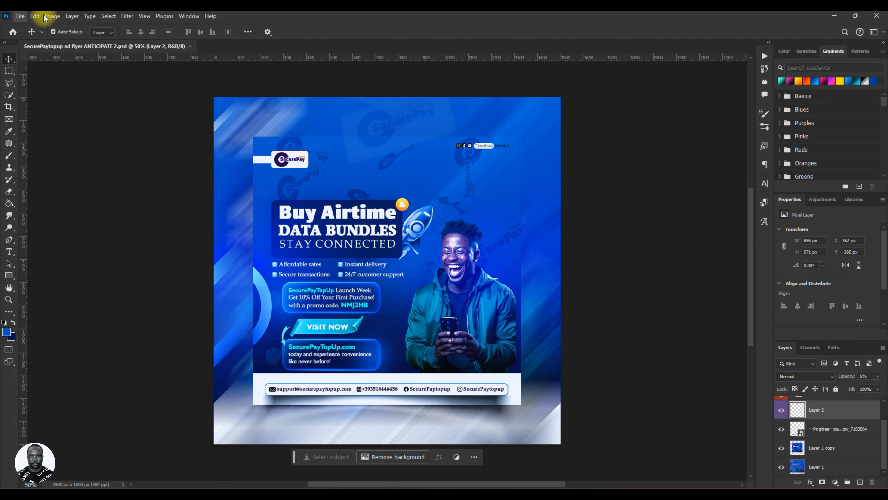
click(34, 17)
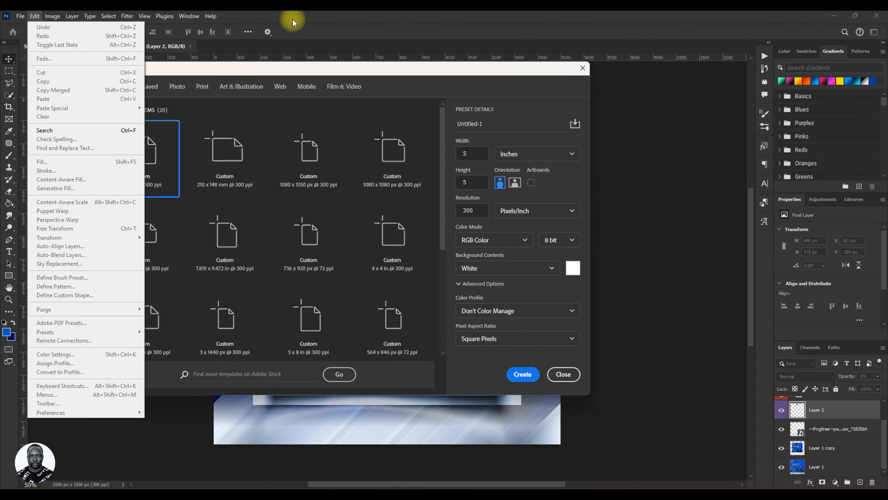
click(327, 73)
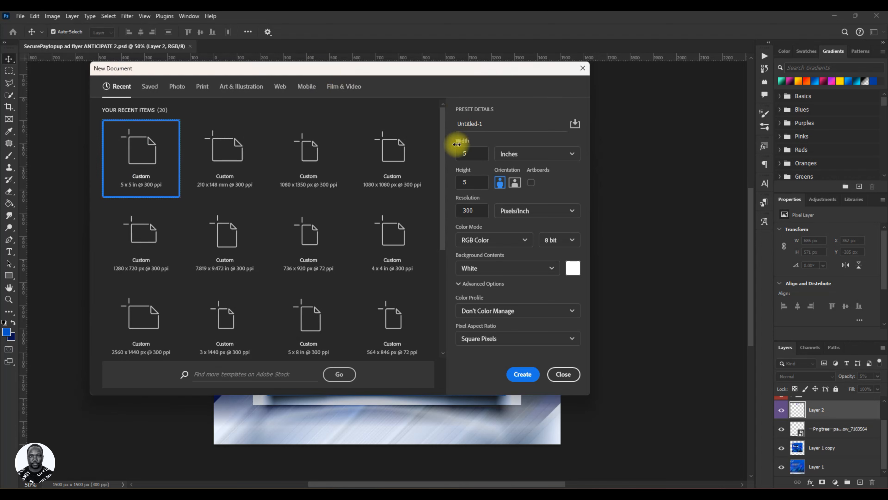
Name the new document Social media Flyer Data Bundle.
click(490, 127)
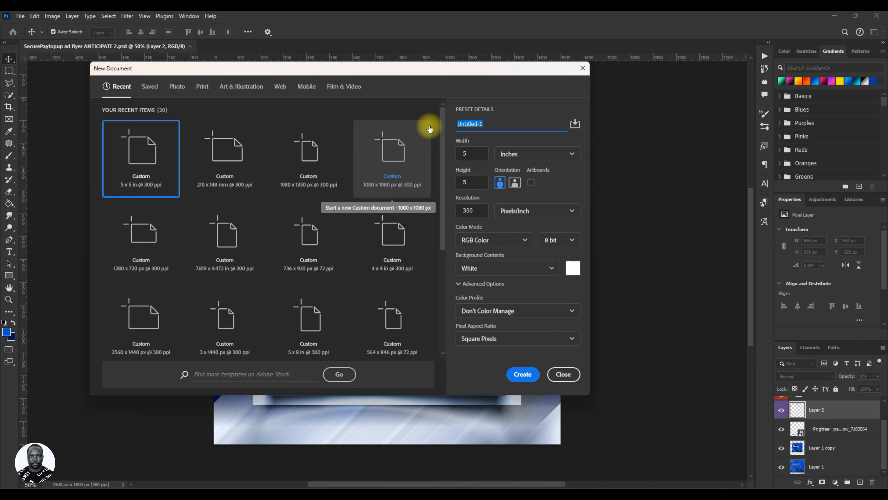
text(Soc)
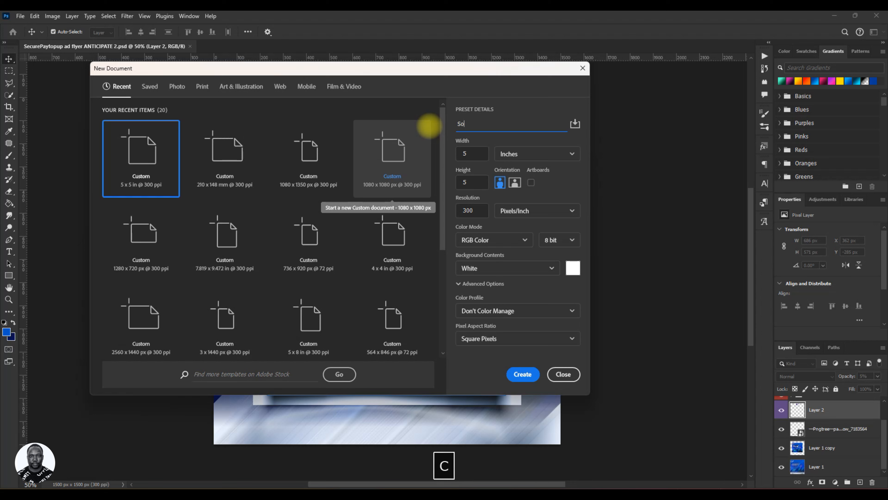
text(ial media )
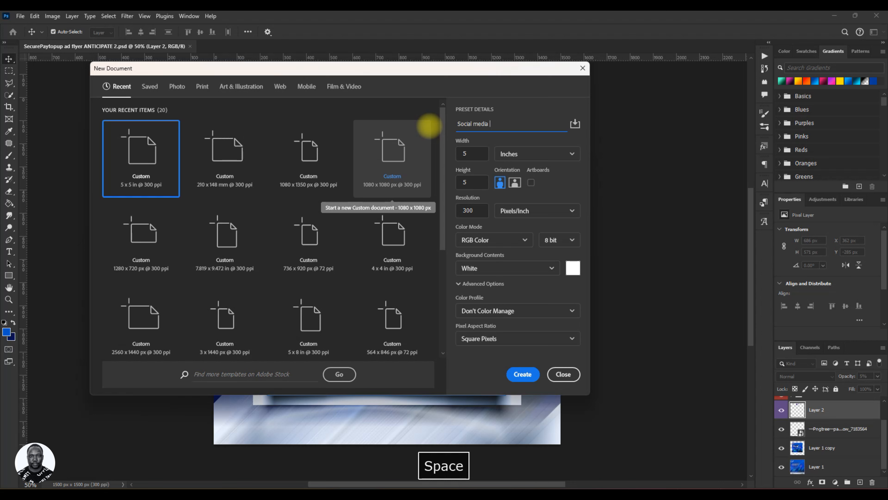
text(Flyer )
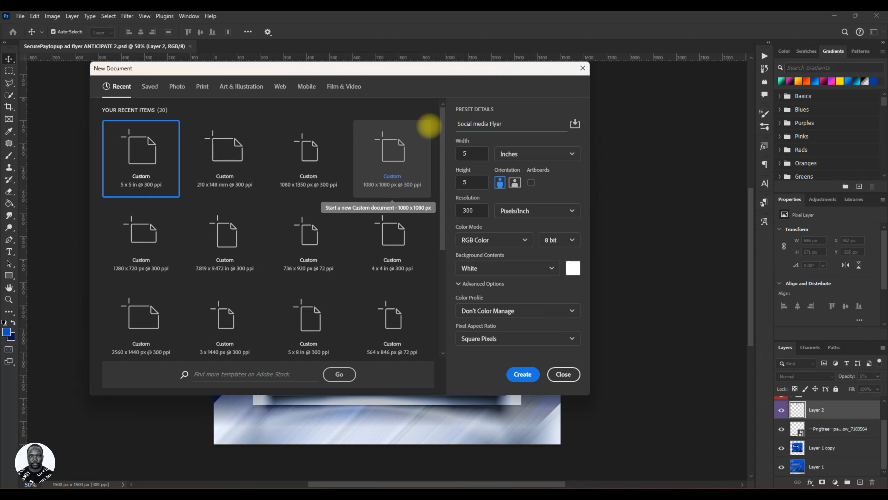
text(Dat)
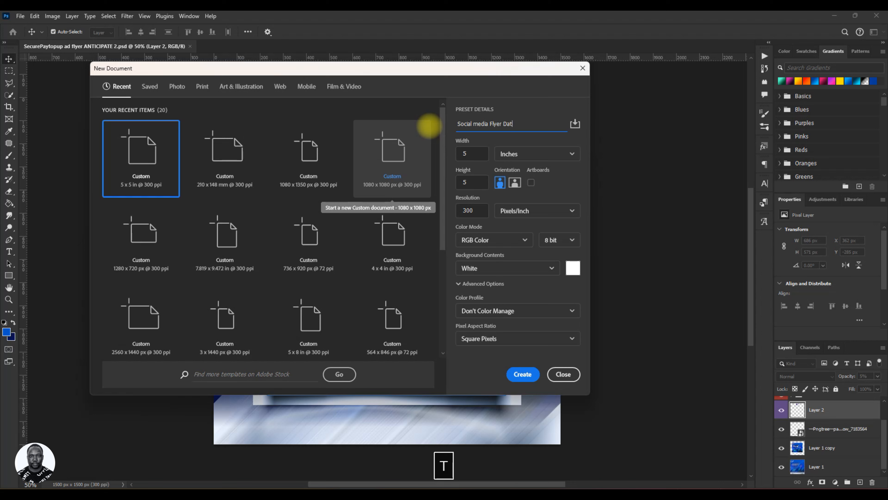
text(a Bundle)
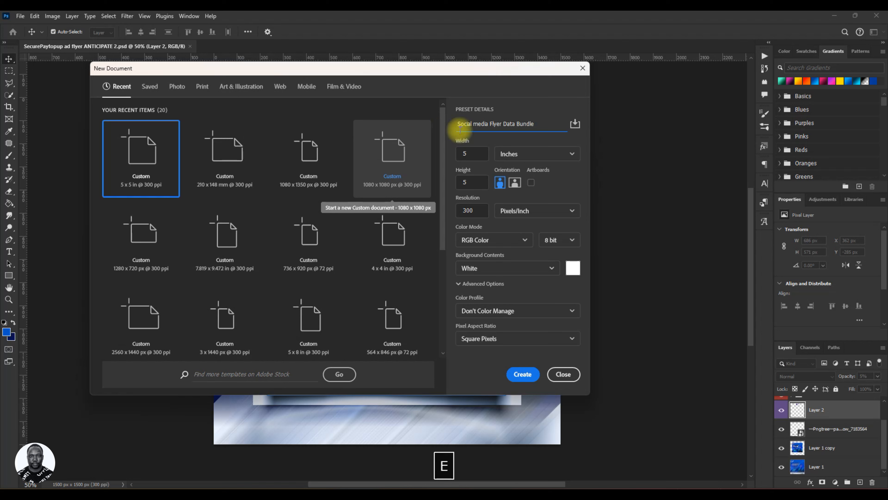
Create the document at 5 x 5 inches with a resolution of 300 pixels/inch.
double_click(471, 153)
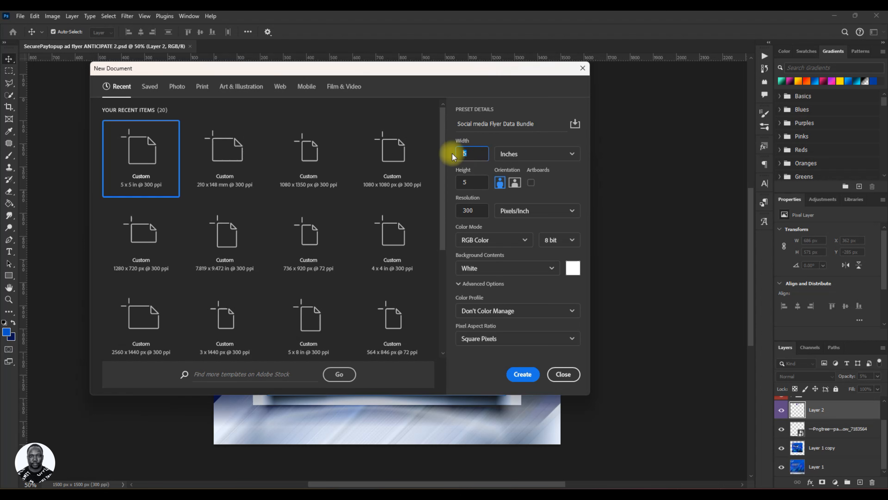
double_click(471, 183)
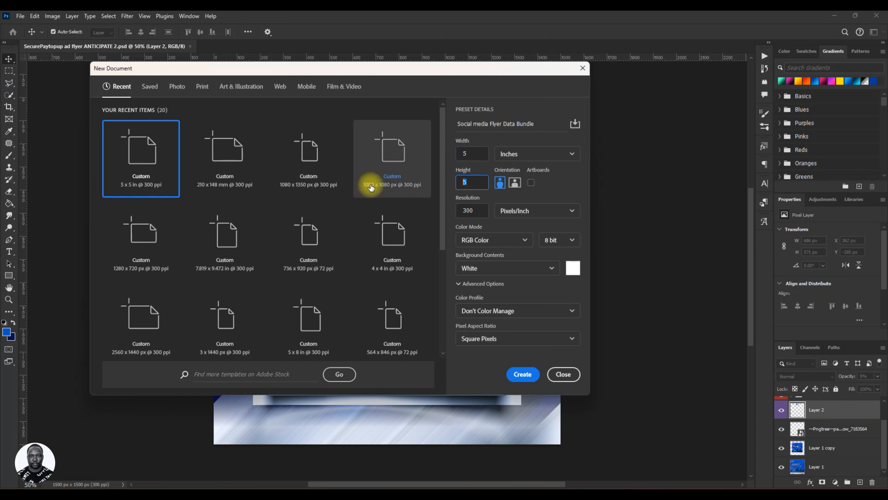
double_click(469, 153)
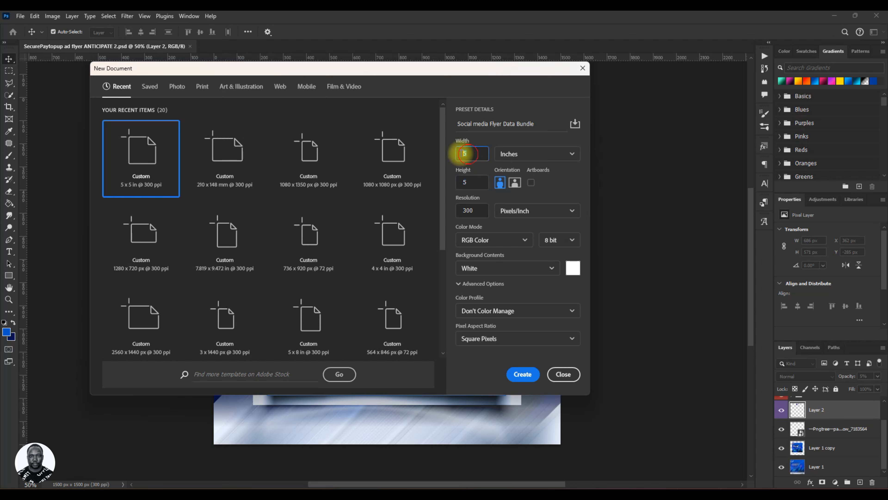
double_click(471, 182)
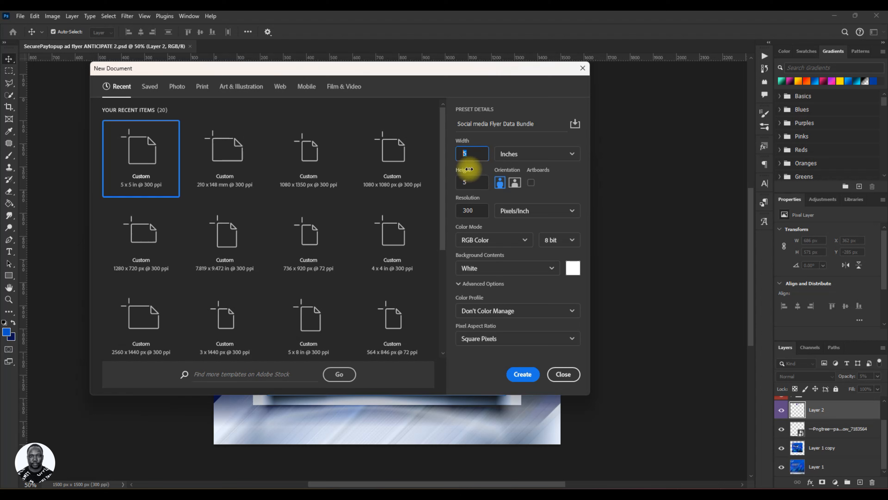
click(565, 155)
click(550, 185)
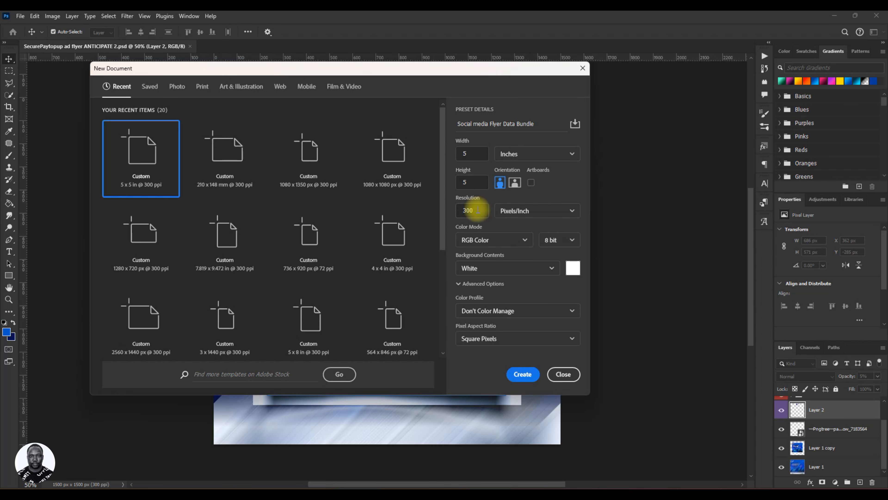
text(300)
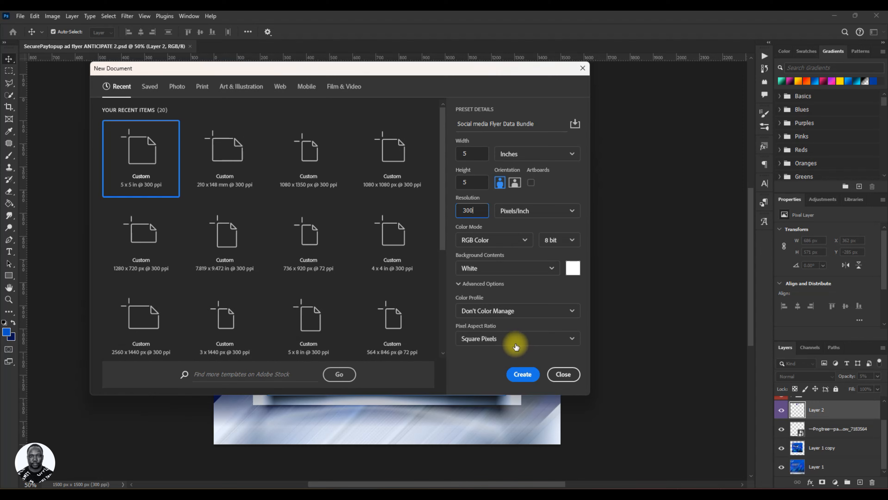
click(523, 373)
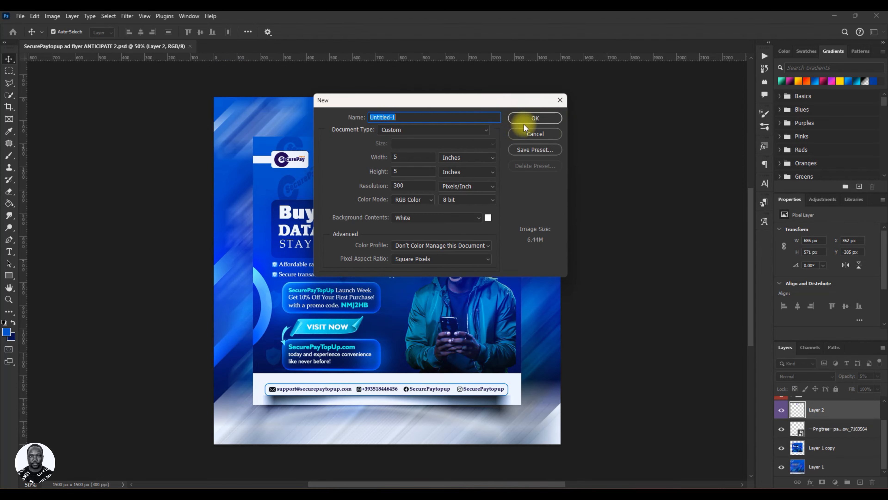
click(561, 106)
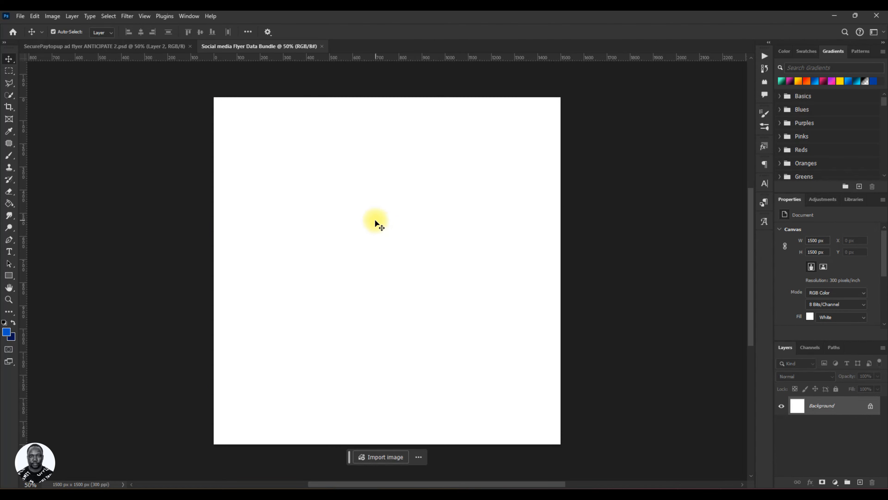
Unlock the background layer and add a linear Gradient Fill layer at a 90° angle.
click(871, 407)
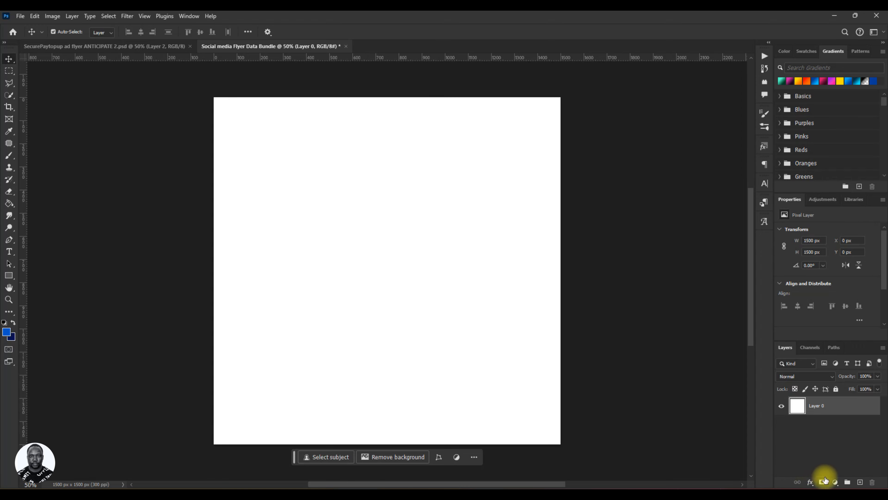
click(835, 483)
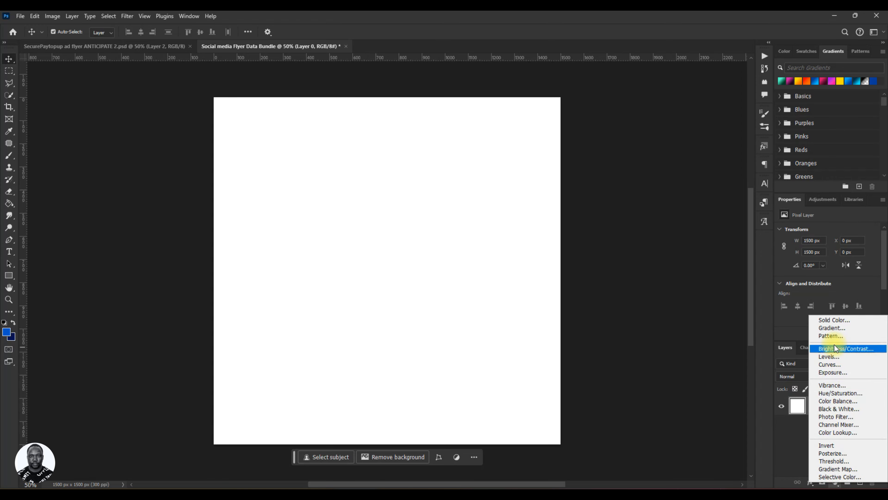
click(836, 329)
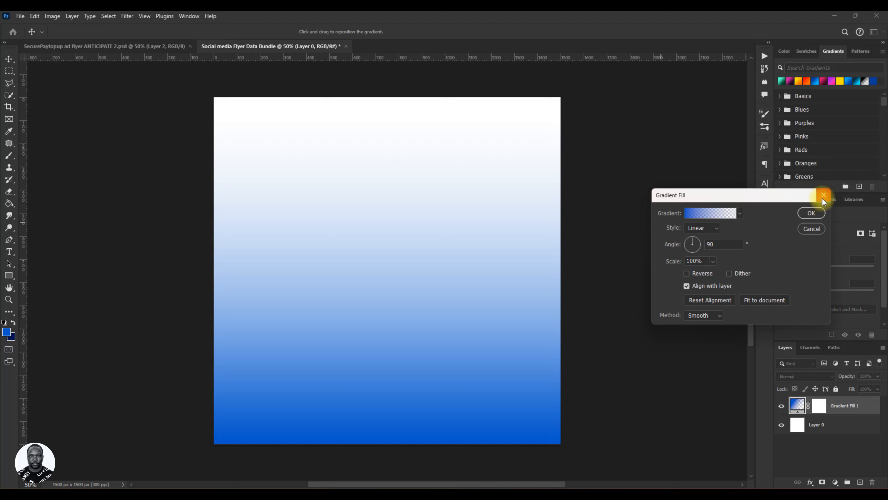
click(811, 214)
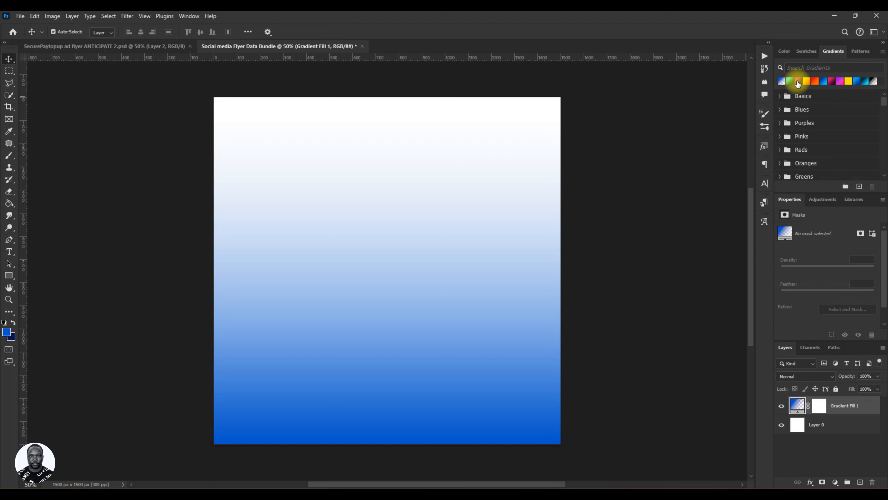
Apply a blue preset gradient to the fill layer and open its gradient editor.
click(857, 80)
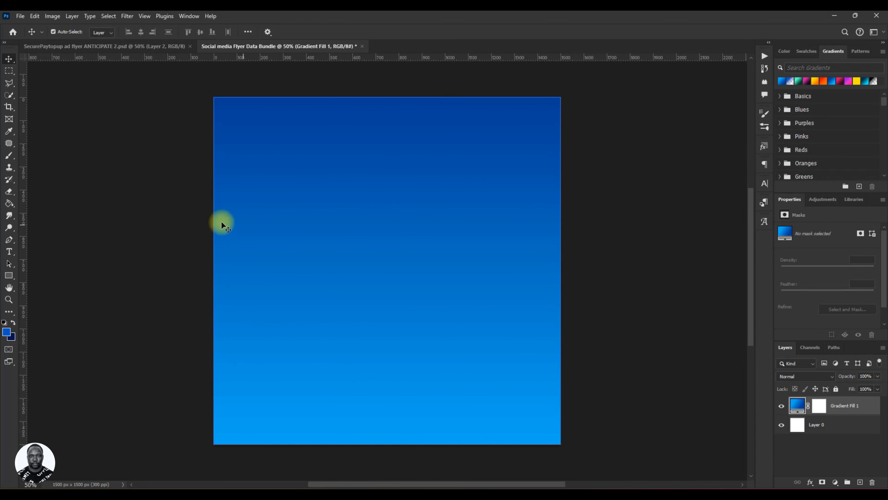
double_click(797, 406)
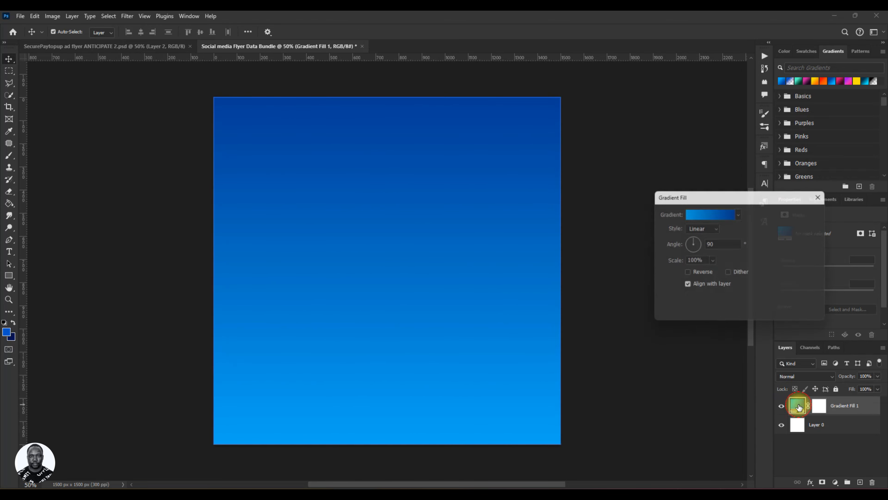
click(699, 213)
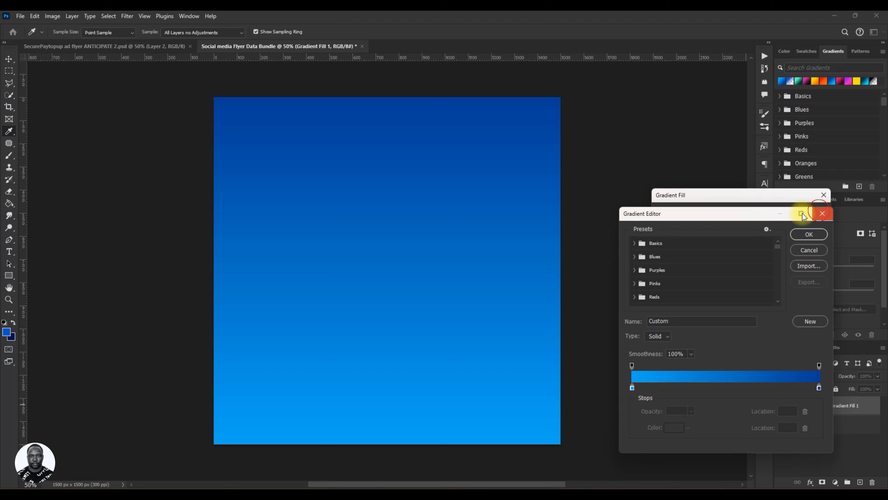
click(822, 213)
click(707, 214)
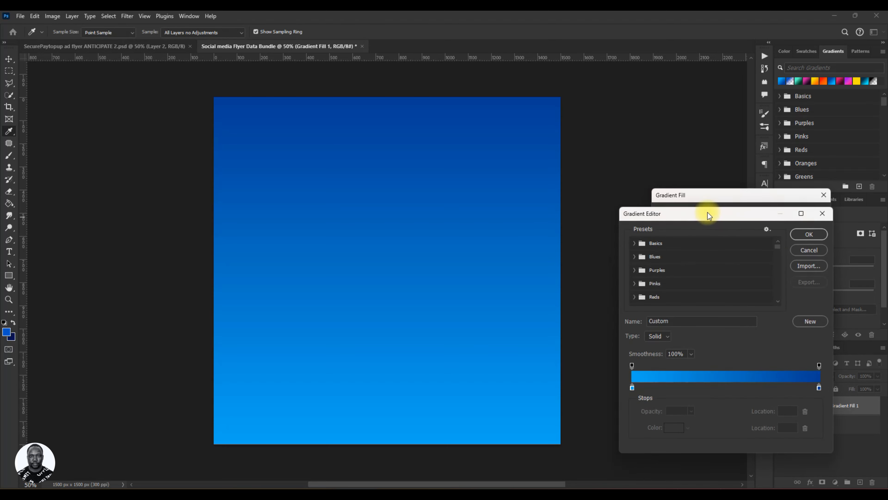
Set the gradient's starting colour stop to 000e4d.
click(632, 388)
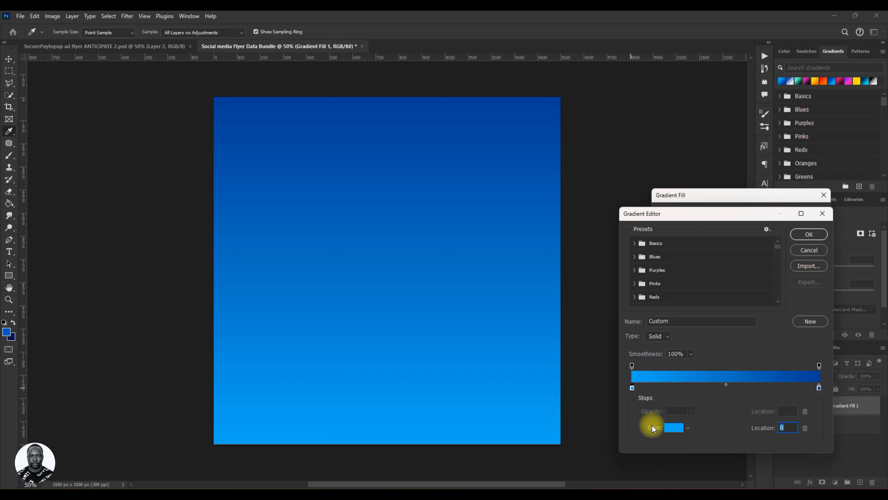
click(669, 426)
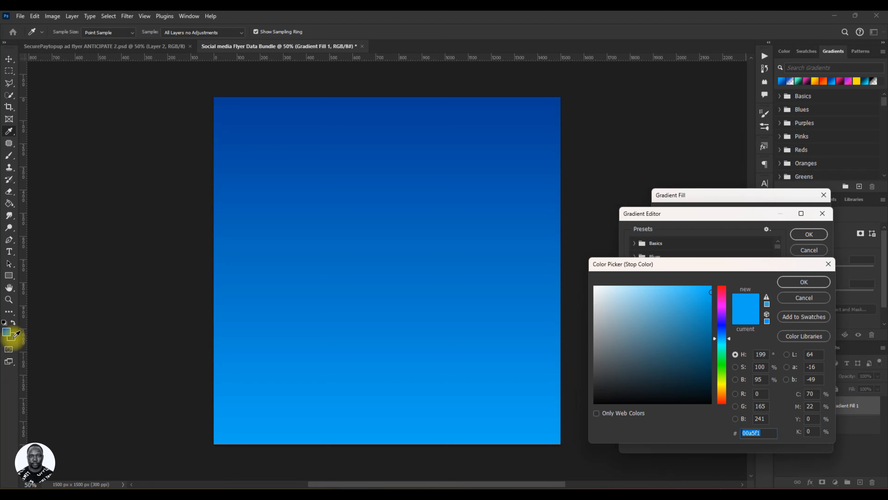
click(648, 138)
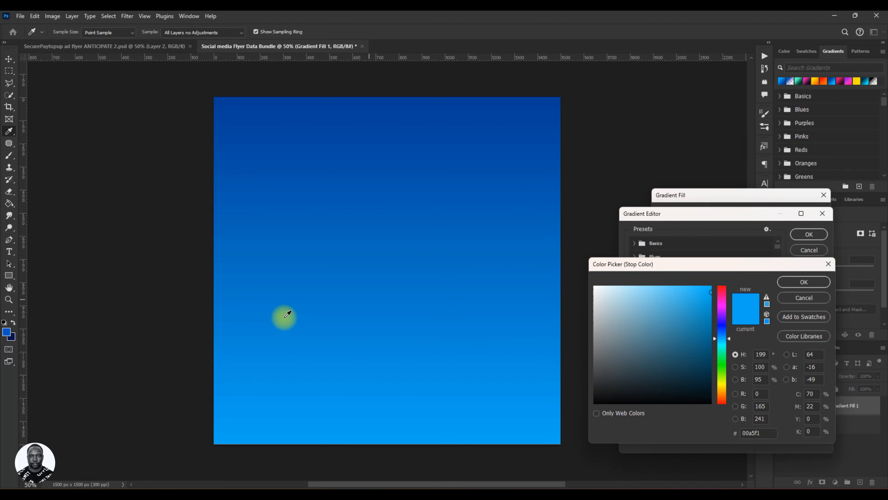
click(13, 335)
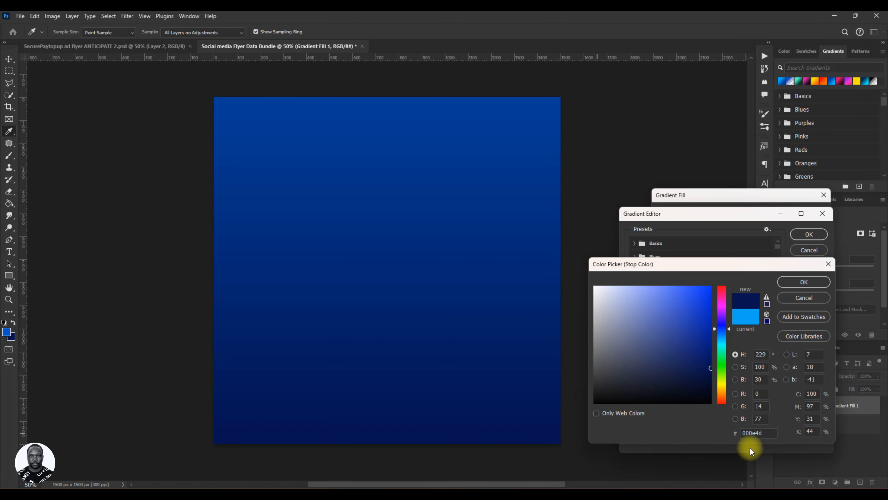
drag(764, 433, 740, 429)
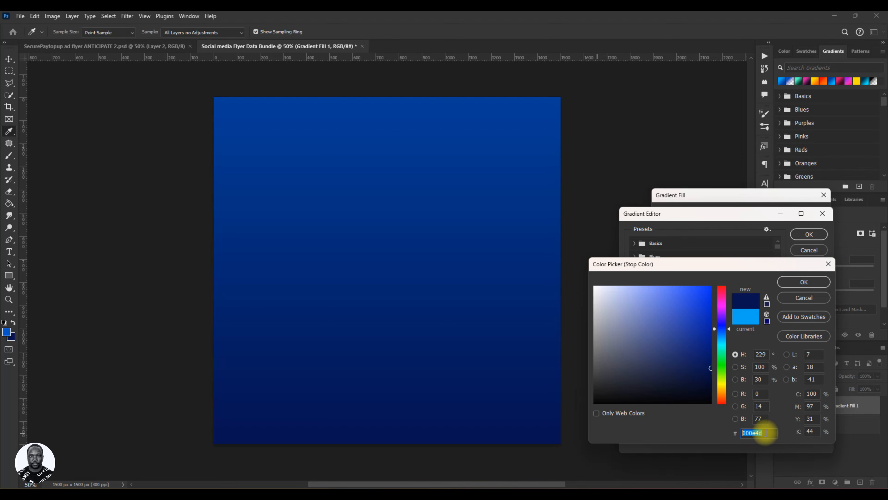
click(789, 282)
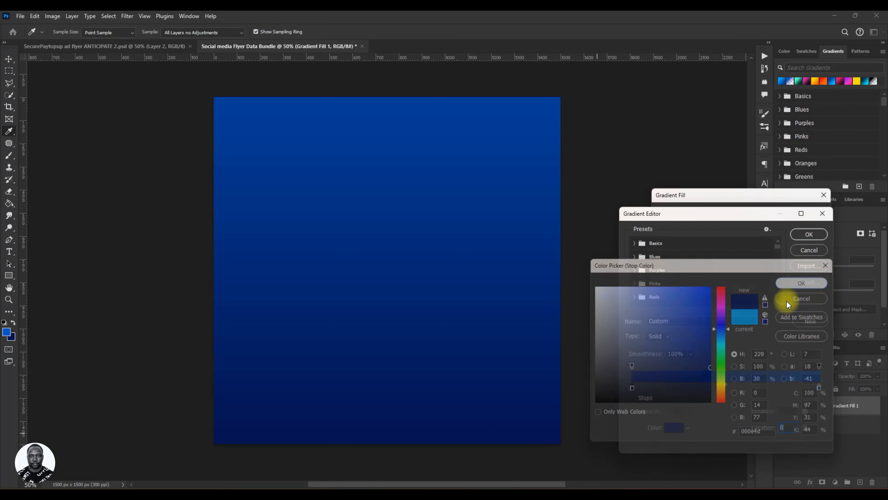
Set the gradient's end colour stop to 0053c7 sampled from the screen, then confirm the gradient editor and fill.
click(819, 387)
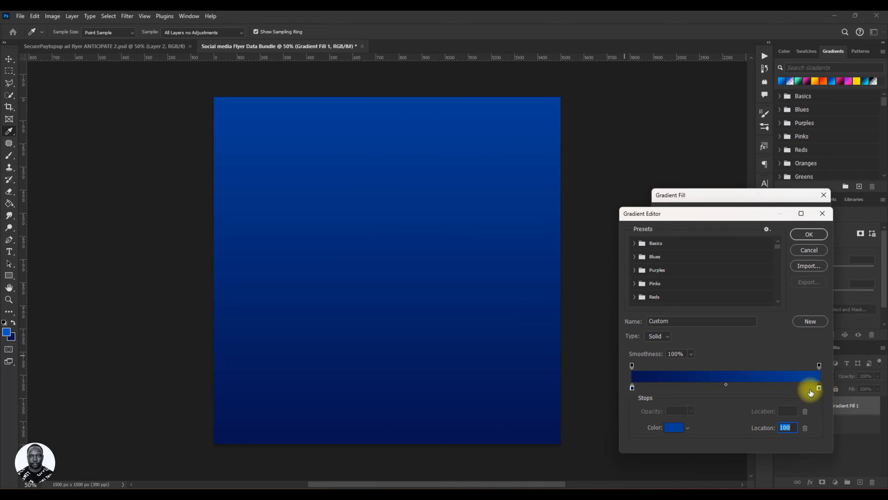
click(672, 427)
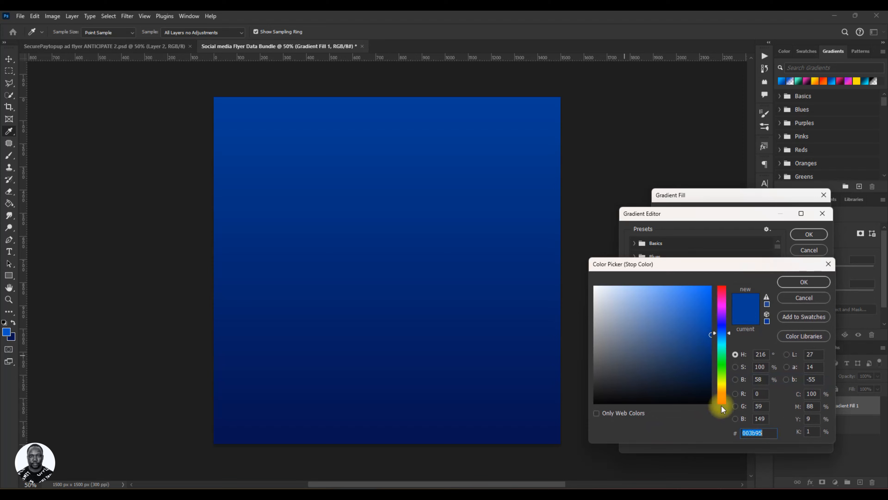
click(8, 330)
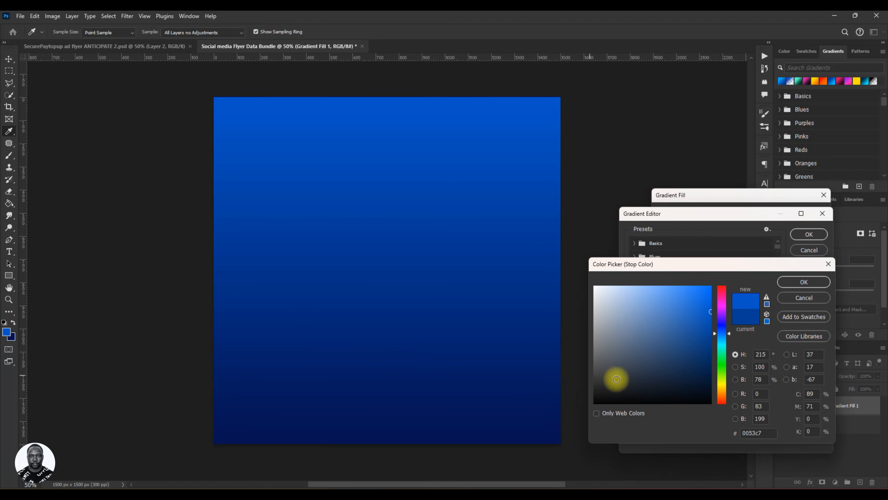
drag(766, 433, 736, 434)
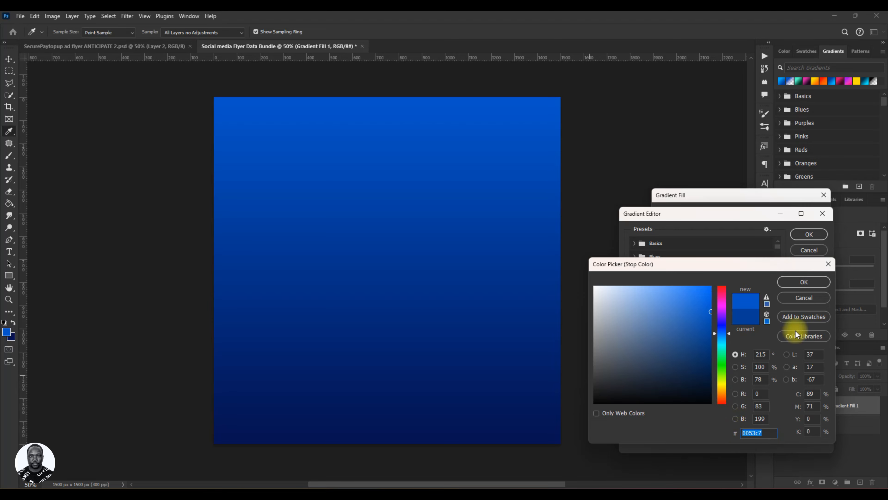
click(808, 282)
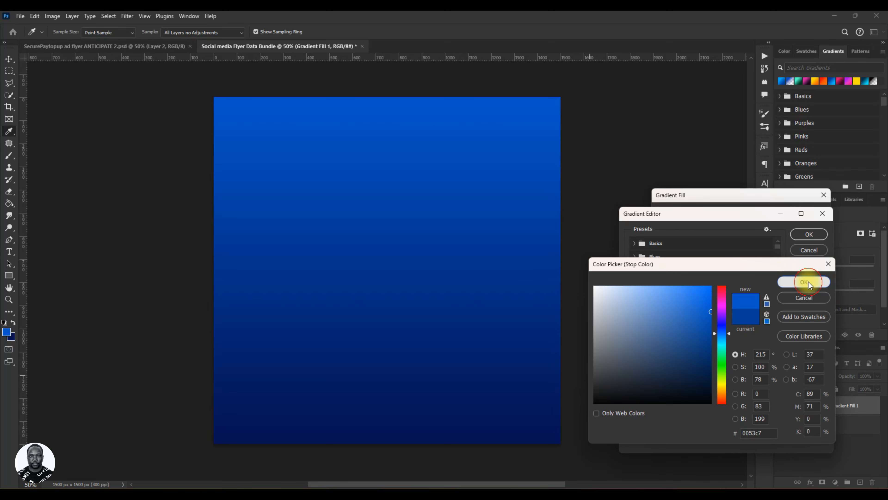
click(808, 235)
click(812, 214)
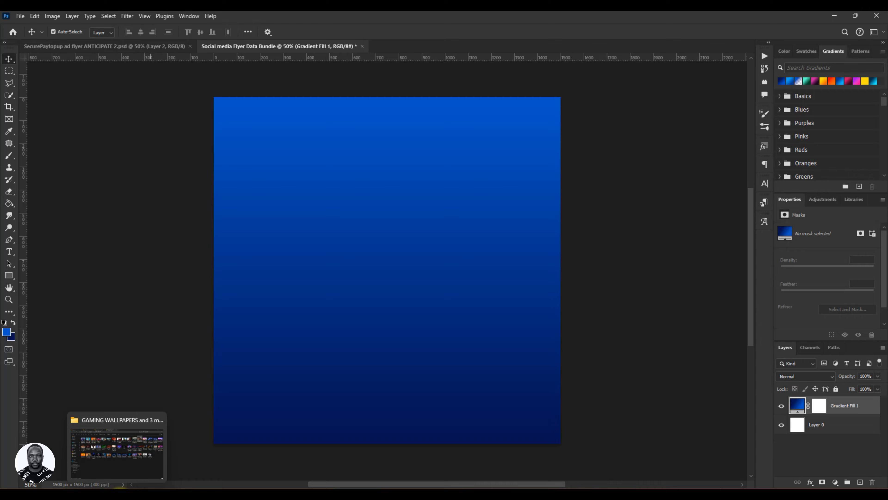
Place the SecurePaytopup image from the RESOURCE folder into the document and align it to the canvas's top edge.
click(120, 488)
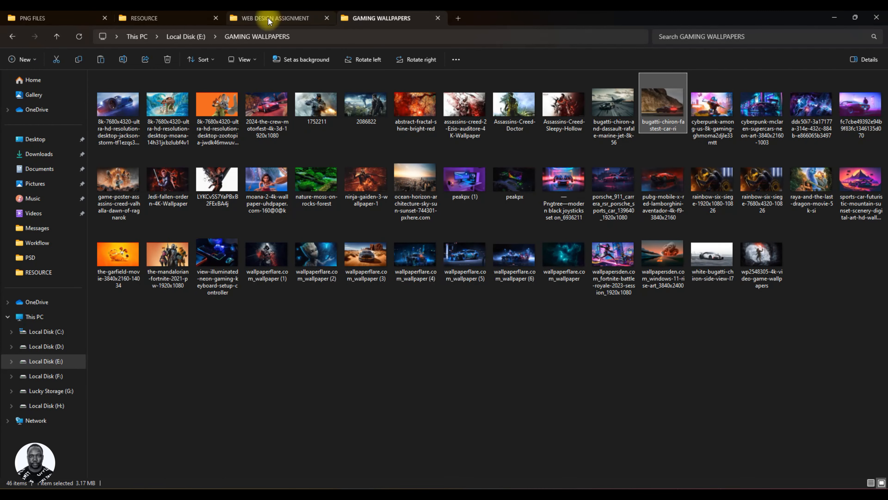
click(136, 18)
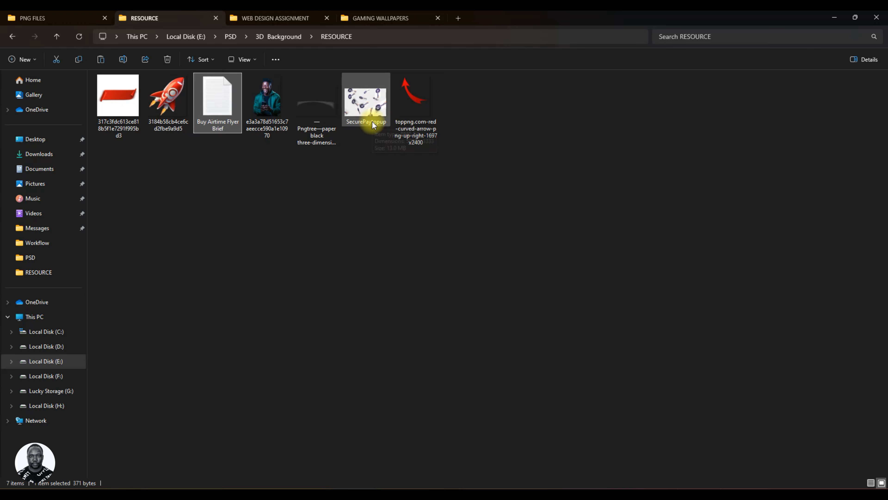
drag(373, 117, 362, 256)
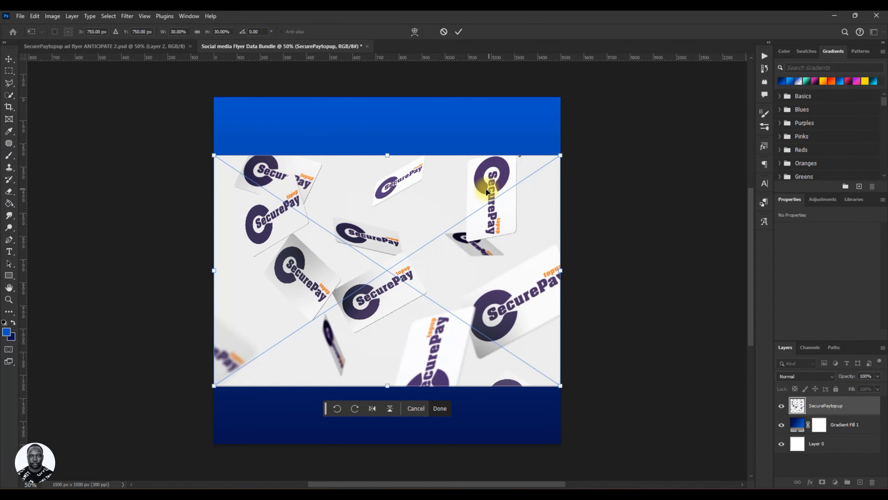
drag(441, 329, 449, 273)
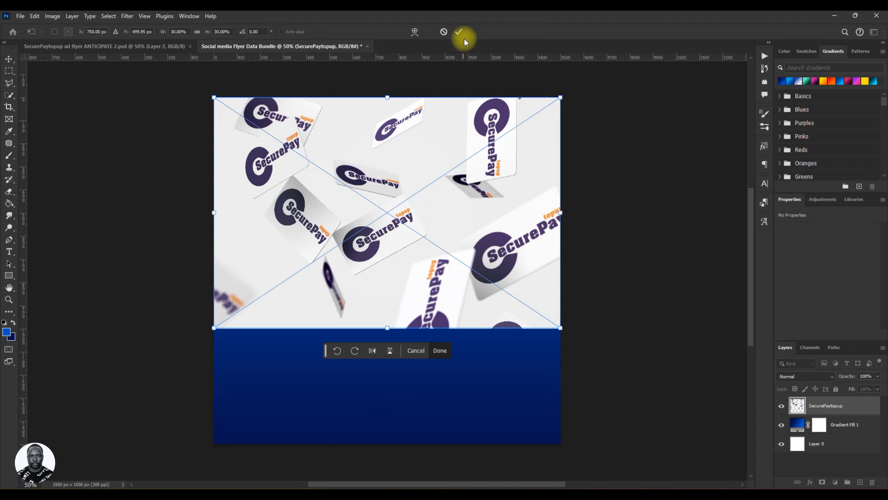
click(461, 30)
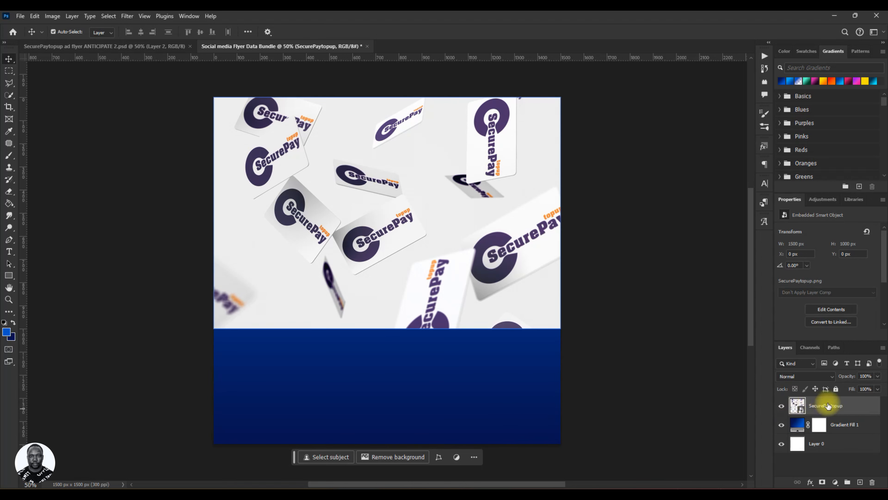
Rasterize the SecurePaytopup layer and set its blend mode to Overlay.
right_click(844, 405)
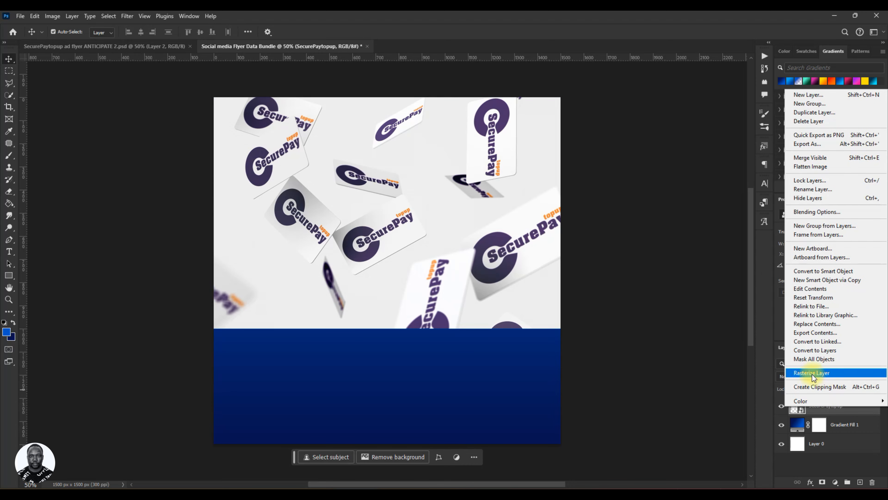
click(824, 373)
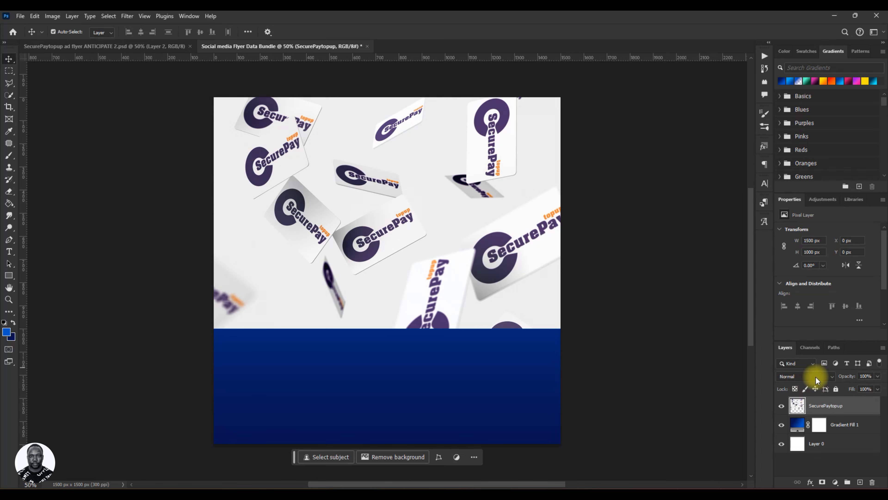
click(799, 377)
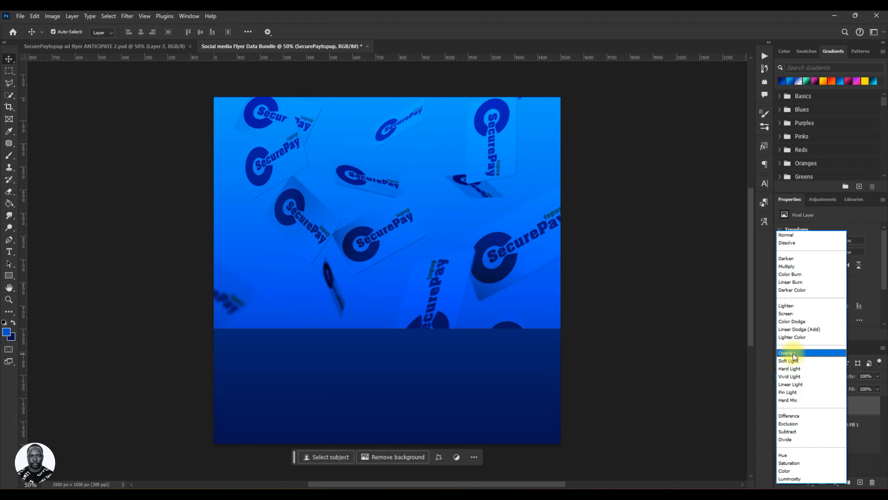
click(793, 354)
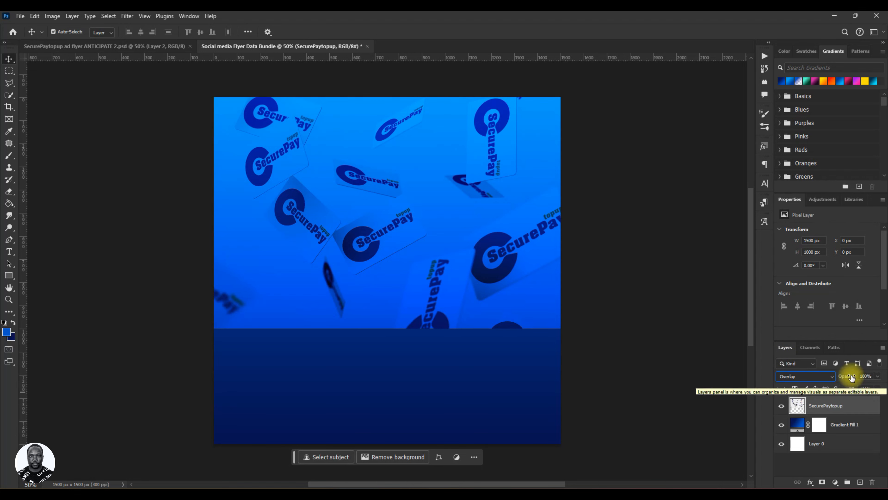
Lower the SecurePaytopup layer's opacity to 21%.
drag(853, 378, 825, 379)
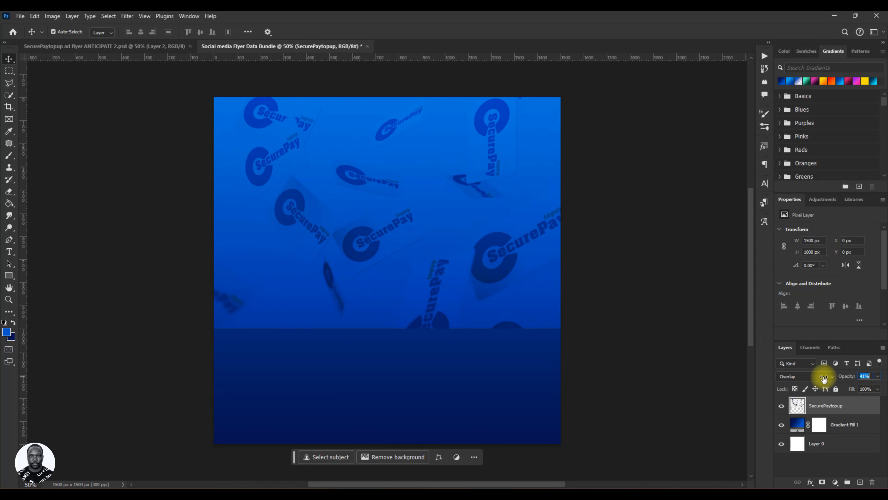
drag(824, 380, 815, 381)
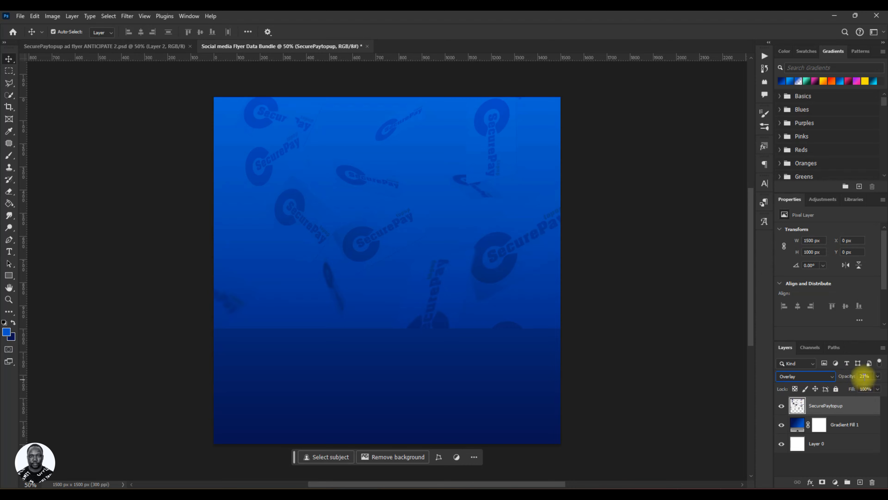
click(845, 408)
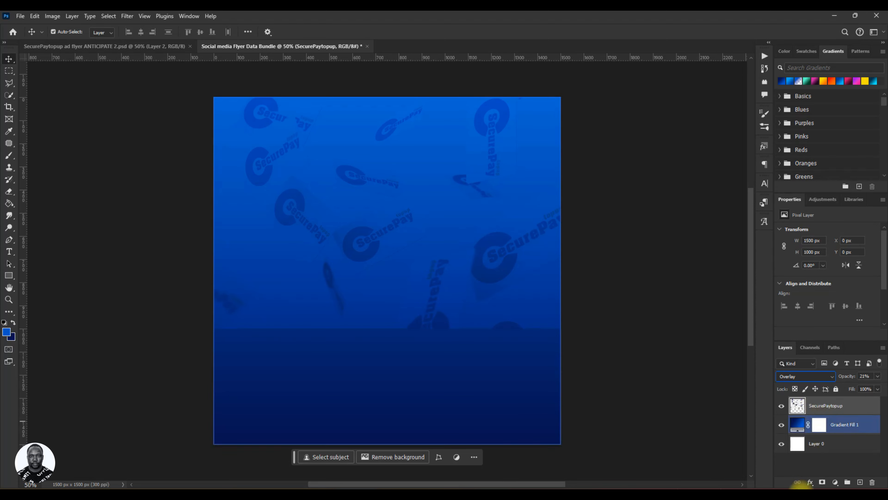
Add a layer mask to the SecurePaytopup layer and paint black across its lower part with a 30% flow brush to fade it.
click(823, 483)
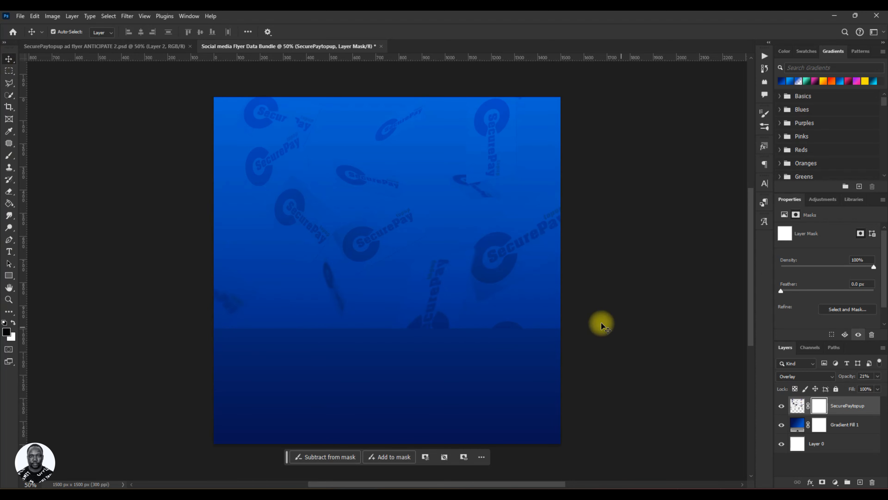
click(378, 356)
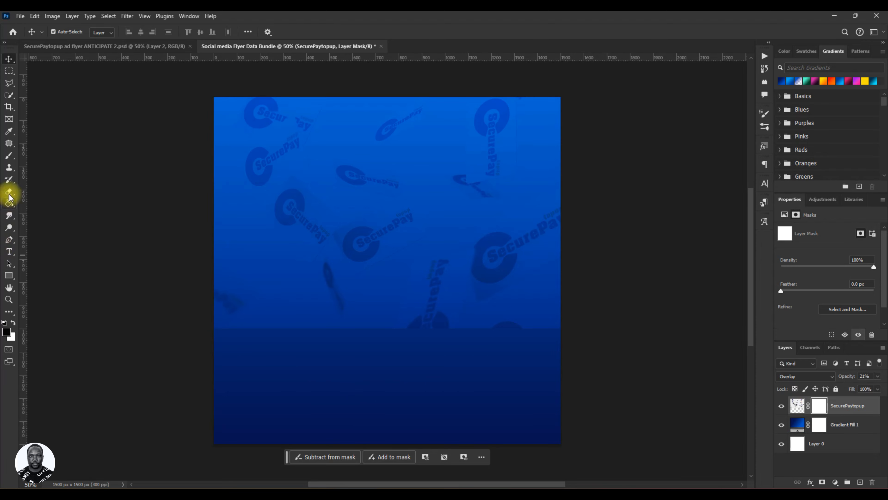
click(7, 157)
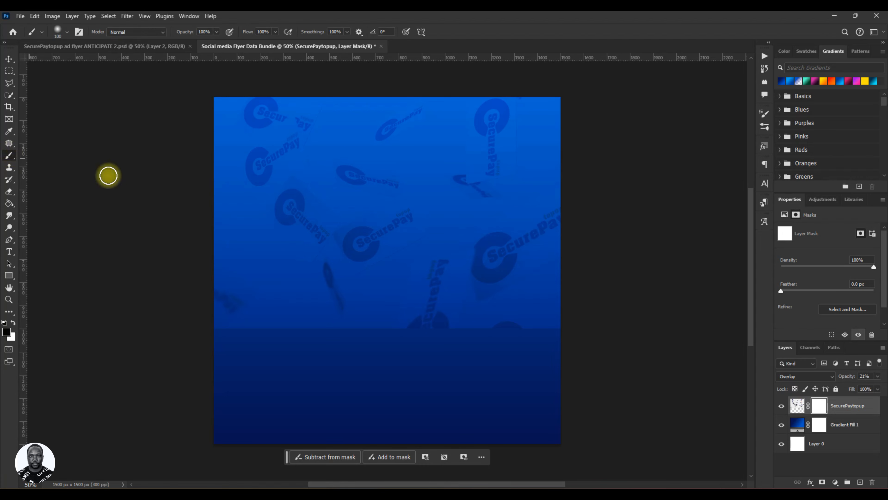
key(bracketright)
key(bracketright)
key(bracketright)
key(bracketright)
key(bracketright)
key(bracketright)
key(bracketright)
key(bracketright)
key(bracketright)
key(bracketright)
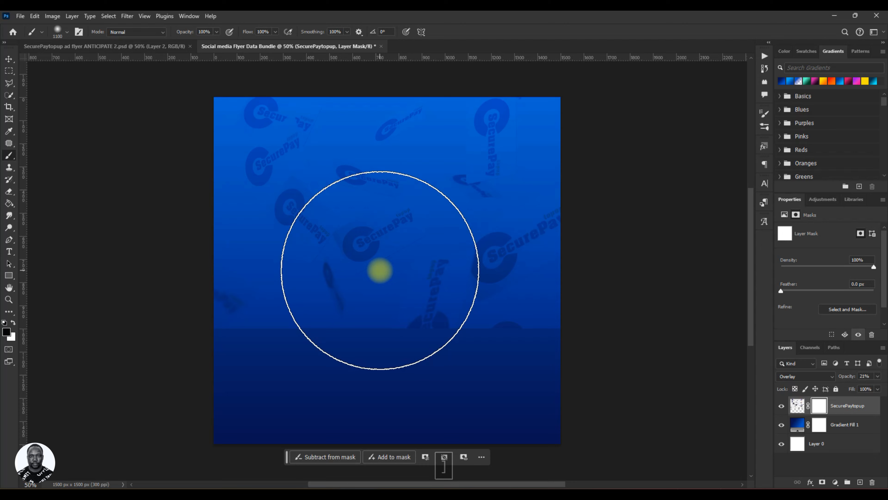
click(10, 333)
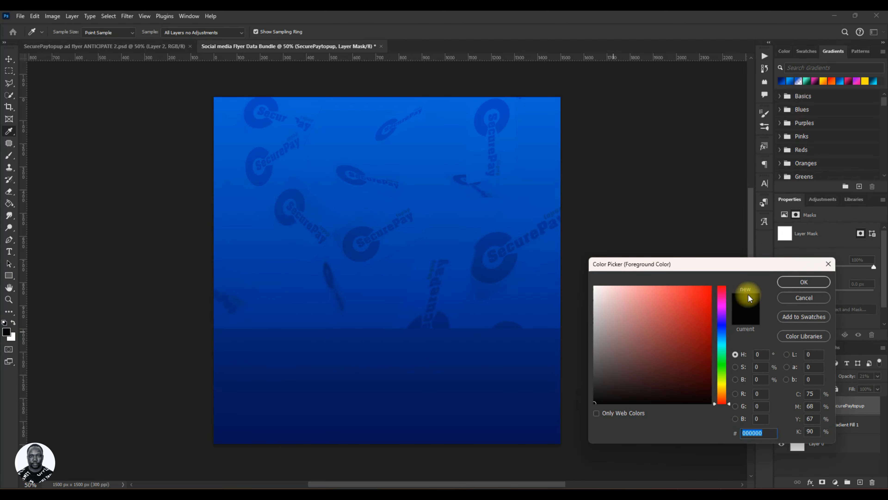
click(794, 282)
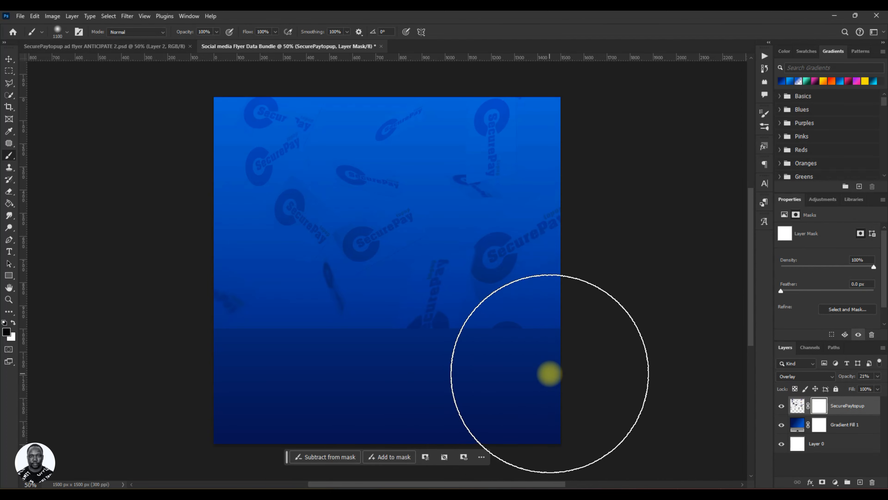
key(bracketleft)
key(bracketleft)
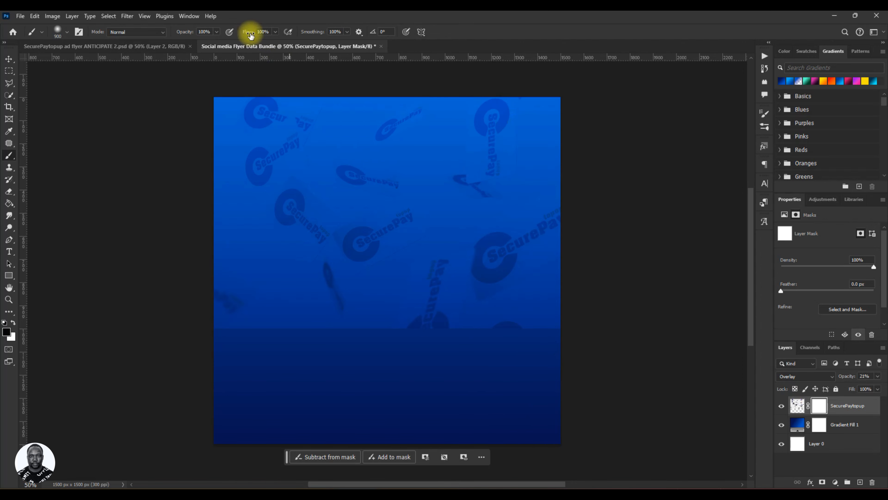
drag(249, 36, 221, 35)
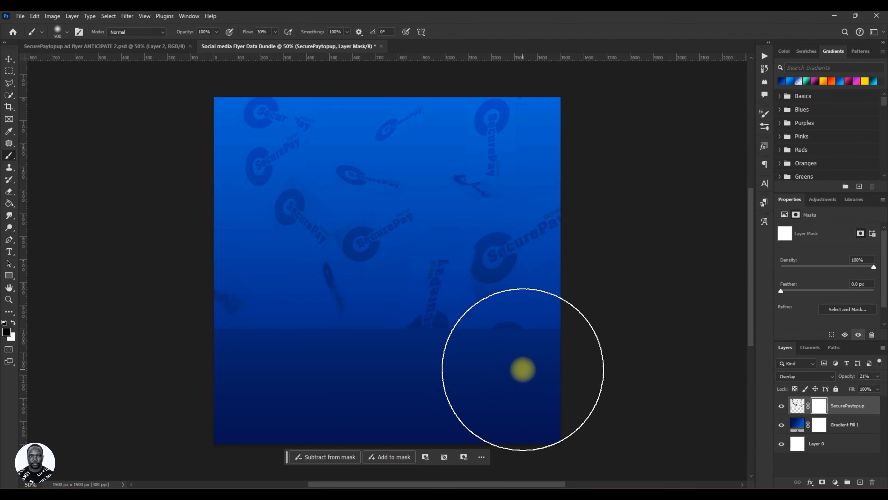
key(bracketleft)
key(bracketleft)
key(bracketleft)
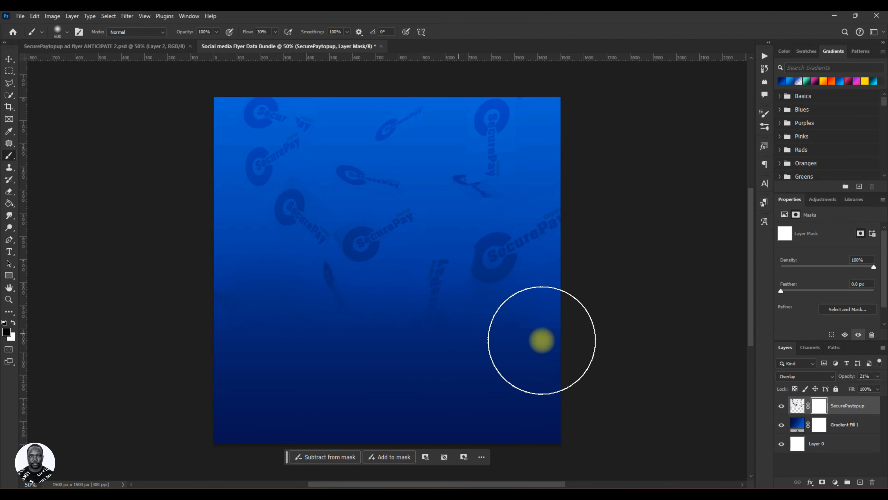
mouse_move(567, 345)
mouse_down()
mouse_move(311, 343)
mouse_move(242, 322)
mouse_move(127, 308)
mouse_up()
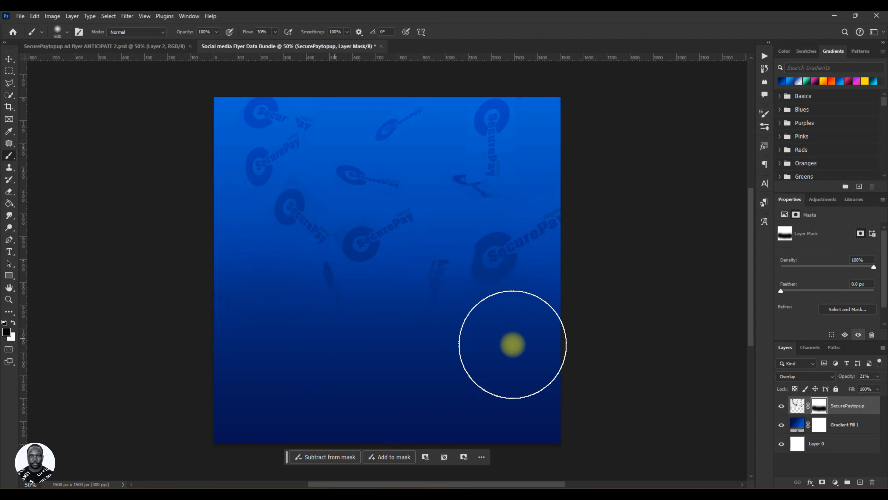
key(v)
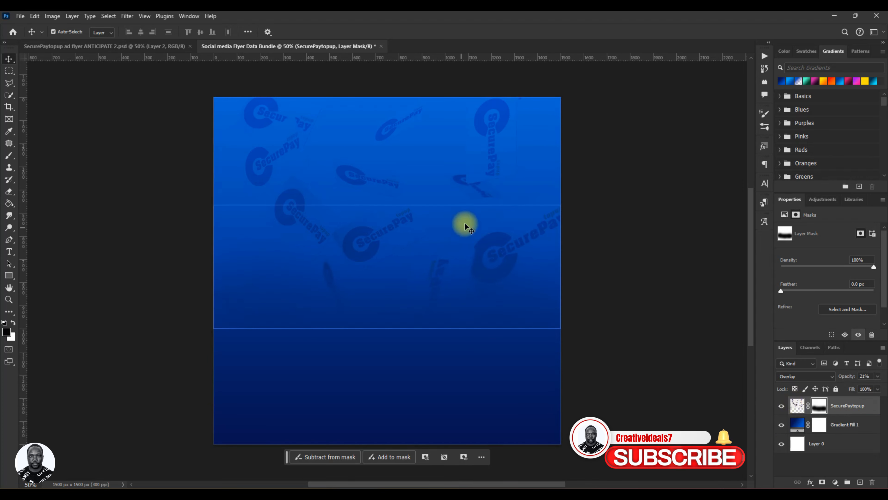
click(816, 429)
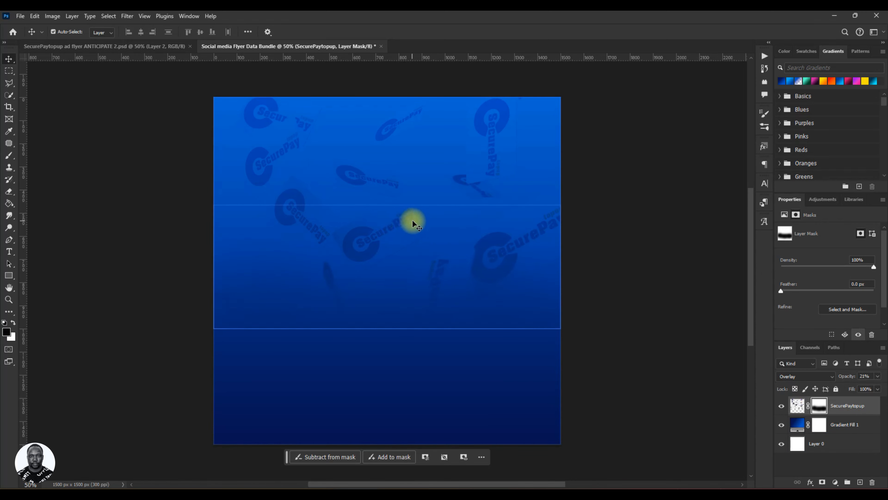
key(ctrl)
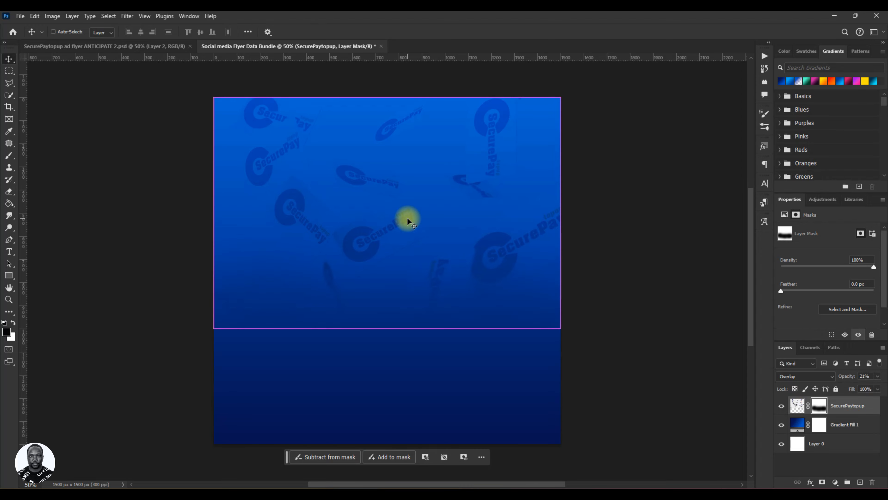
Save the document as a Photoshop PSD named "Social media Flyer Data Bundle" with Maximize Compatibility on.
key(ctrl+s)
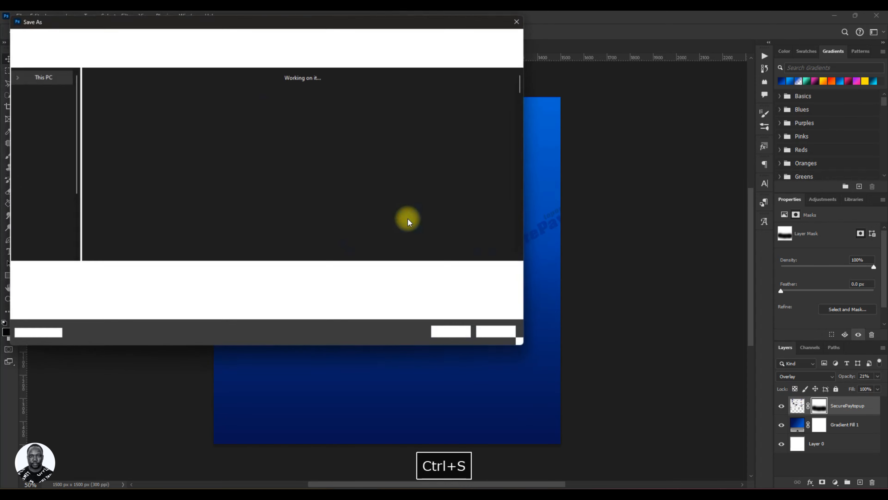
click(525, 20)
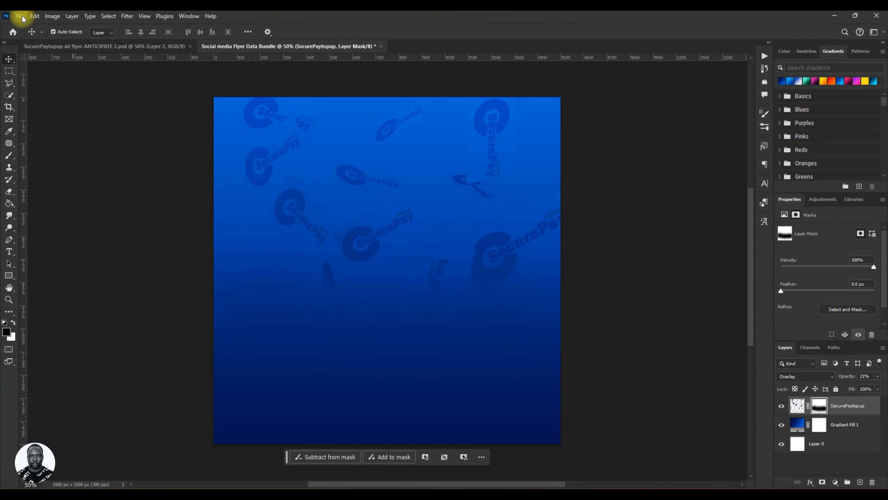
click(20, 16)
click(29, 122)
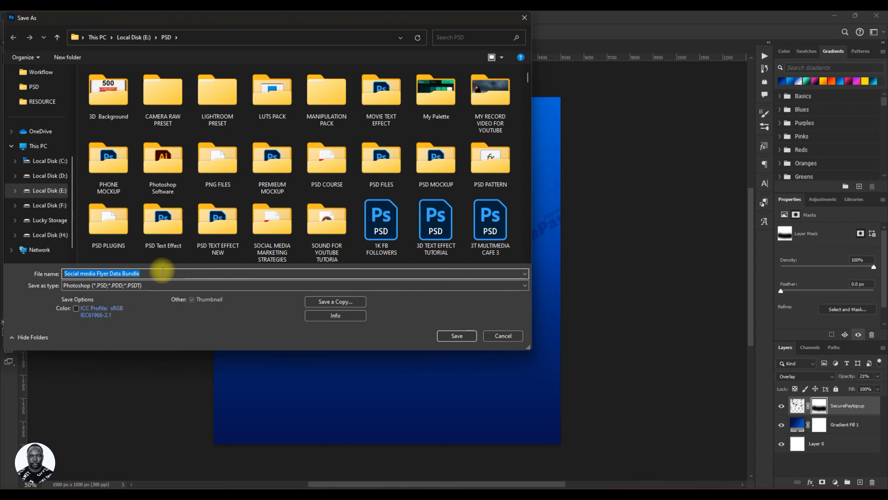
click(456, 336)
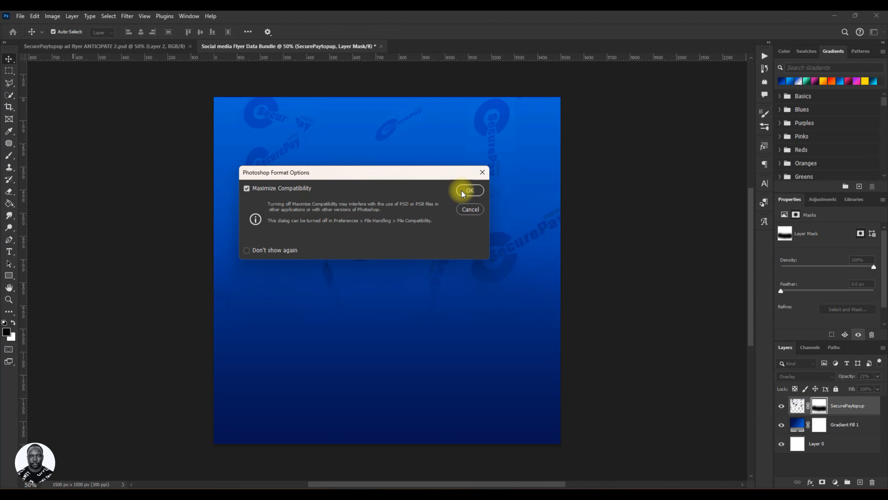
click(467, 191)
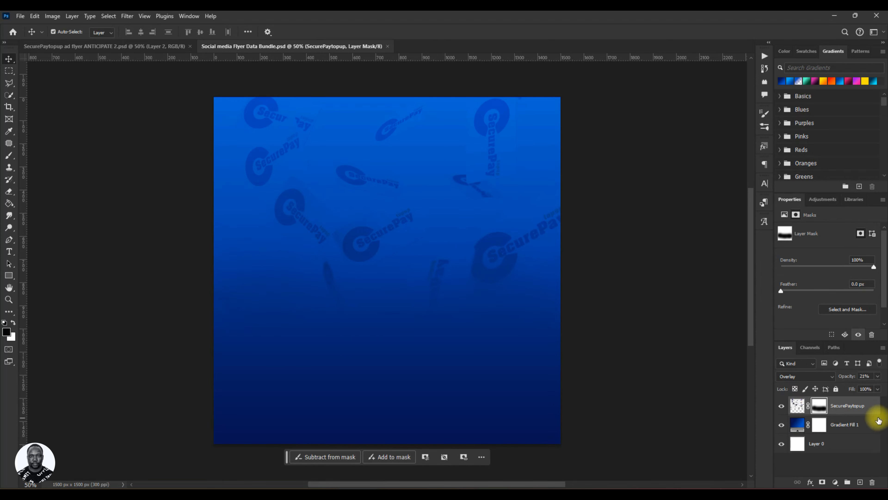
Group all three layers into a group named BG and save the document.
click(829, 445)
ctrl+click(845, 450)
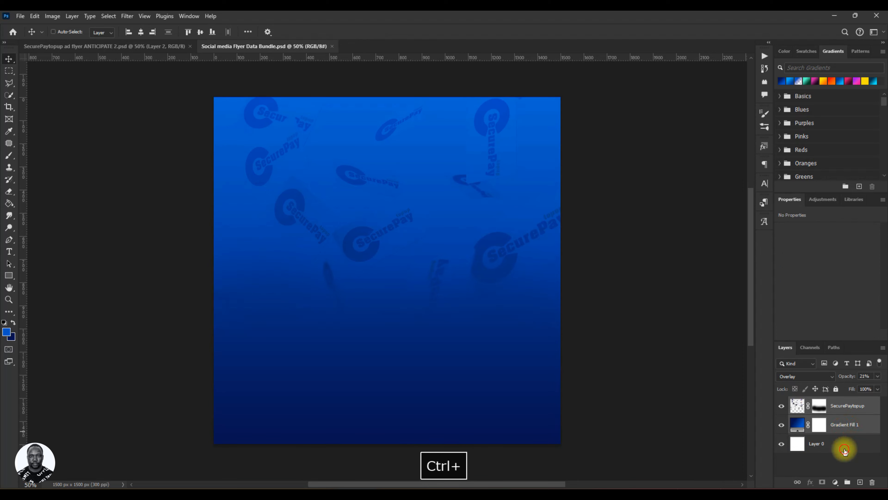
key(ctrl+g)
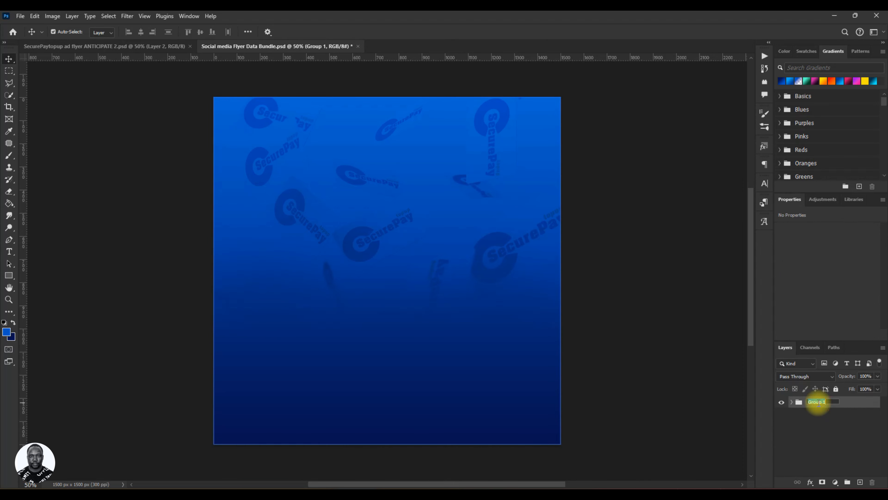
text(BG)
key(Return)
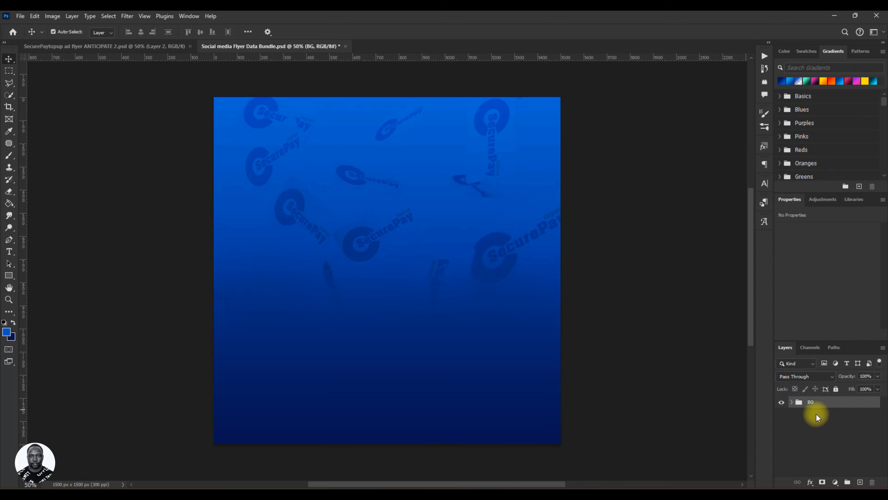
key(ctrl+s)
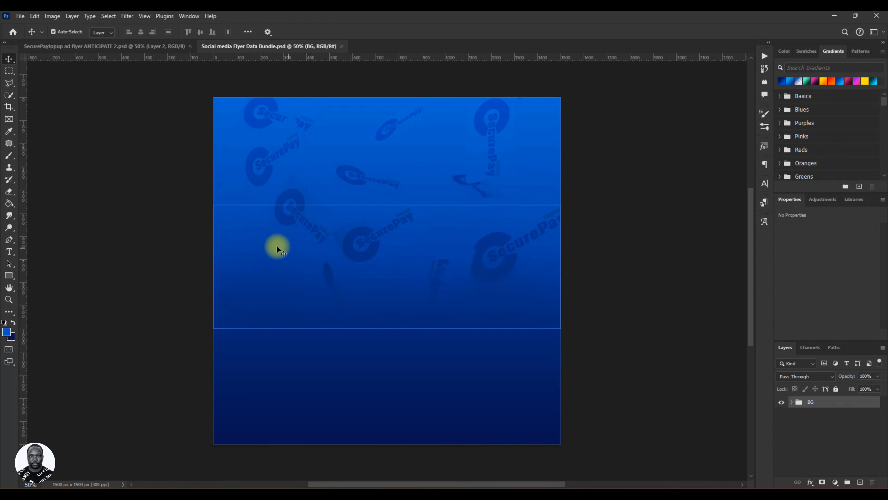
Draw a black rectangle shape about 730 × 392 px on the canvas's upper-left area with the Rectangle Tool.
click(12, 275)
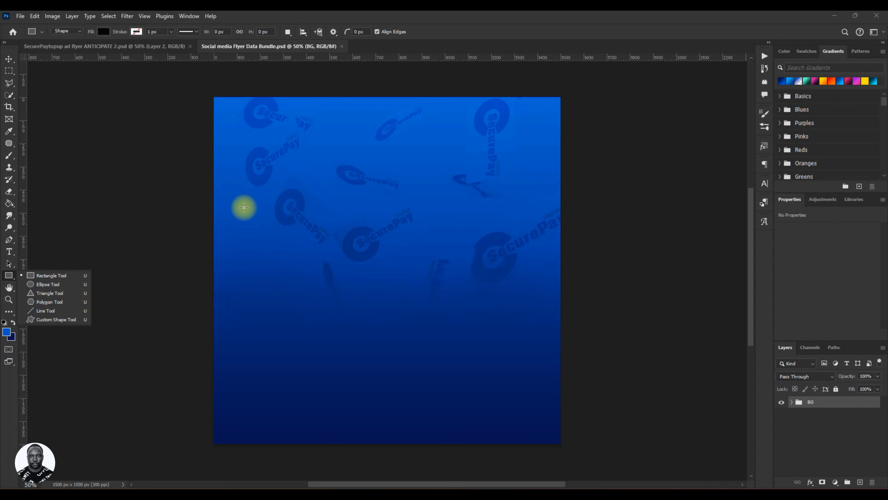
drag(243, 207, 412, 297)
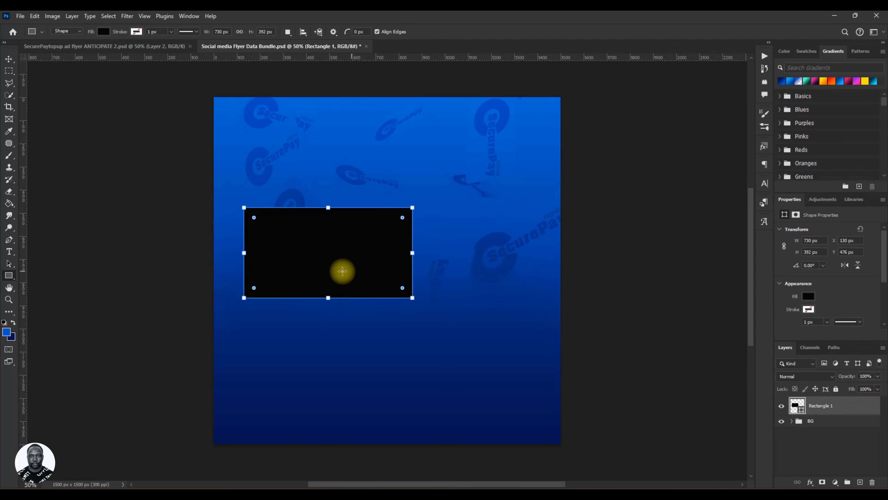
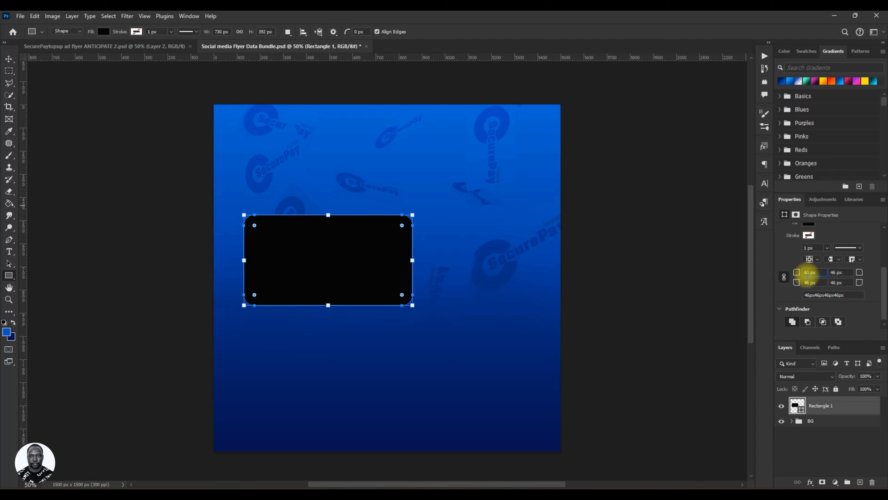
Set all the rectangle's corner radii to 40 px and nudge the rectangle slightly down and right.
key(Return)
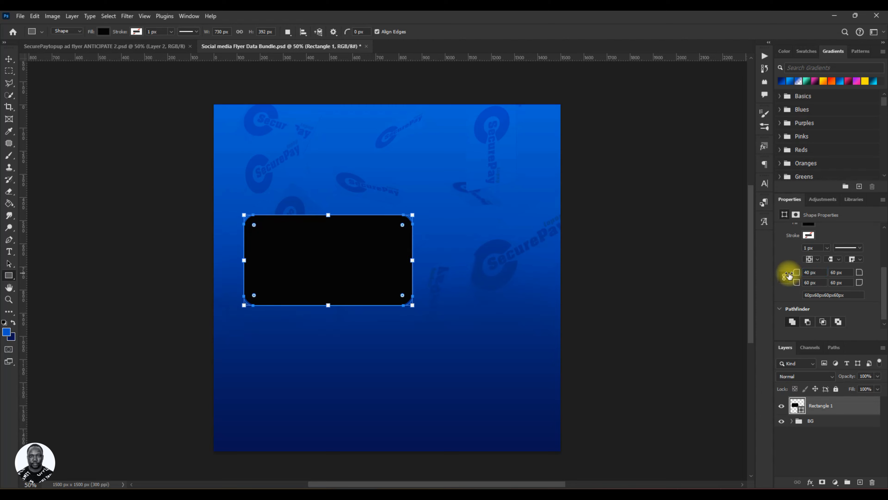
click(787, 275)
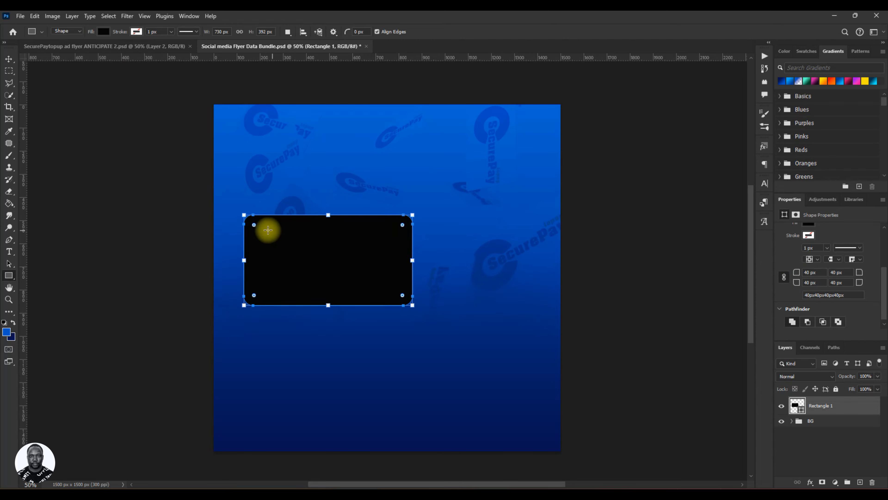
click(9, 59)
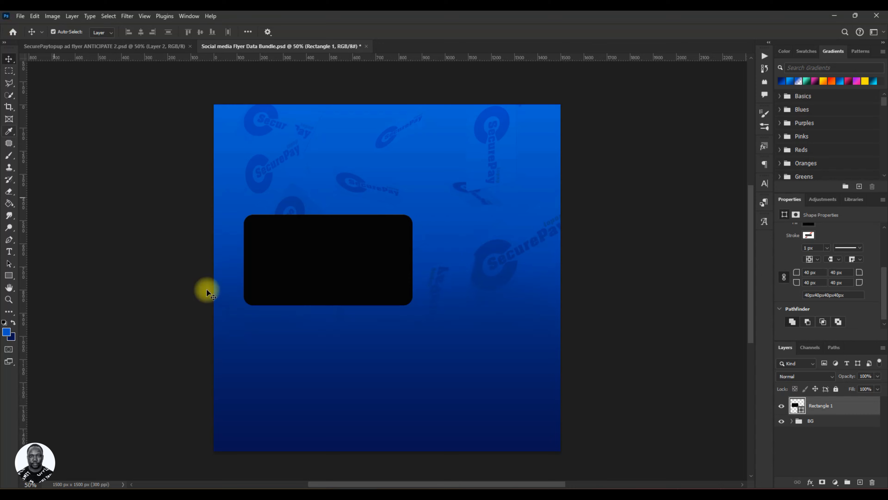
mouse_move(368, 290)
mouse_down()
mouse_move(367, 306)
mouse_move(372, 294)
mouse_up()
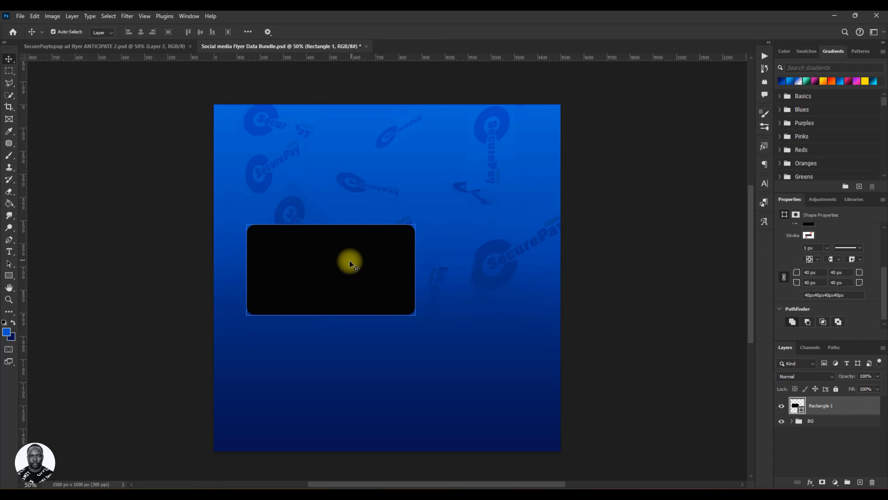
double_click(798, 406)
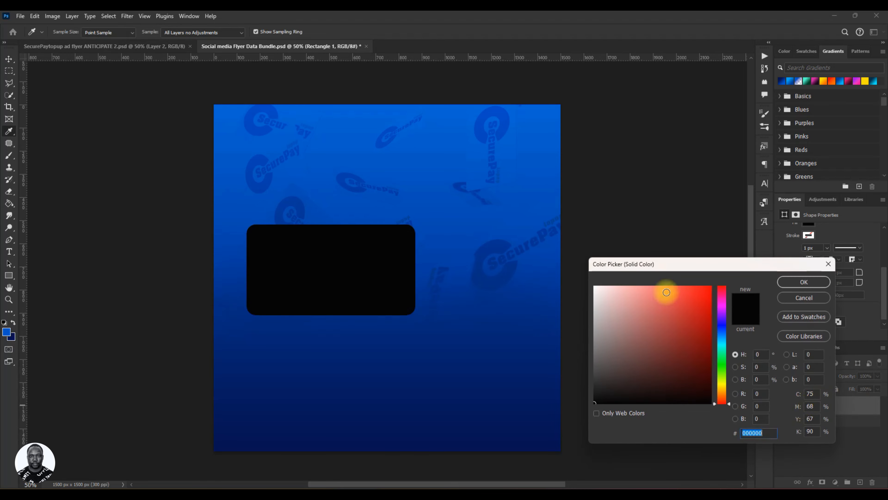
click(470, 153)
click(392, 407)
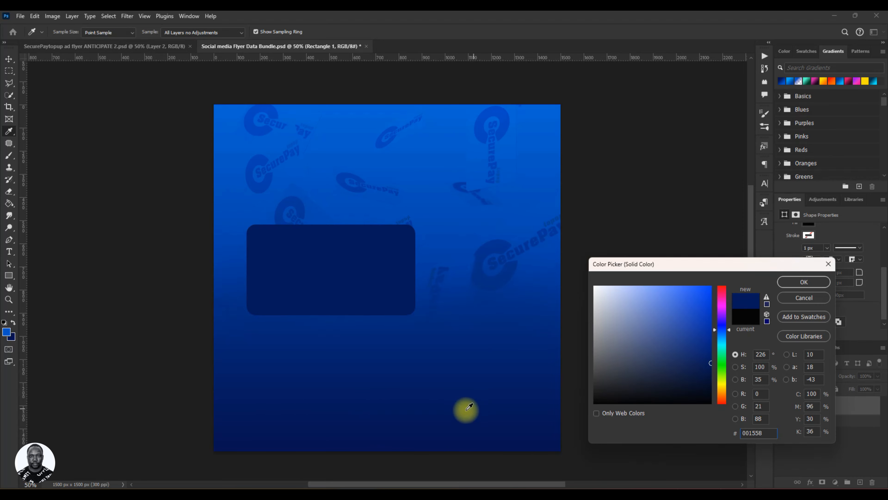
click(828, 263)
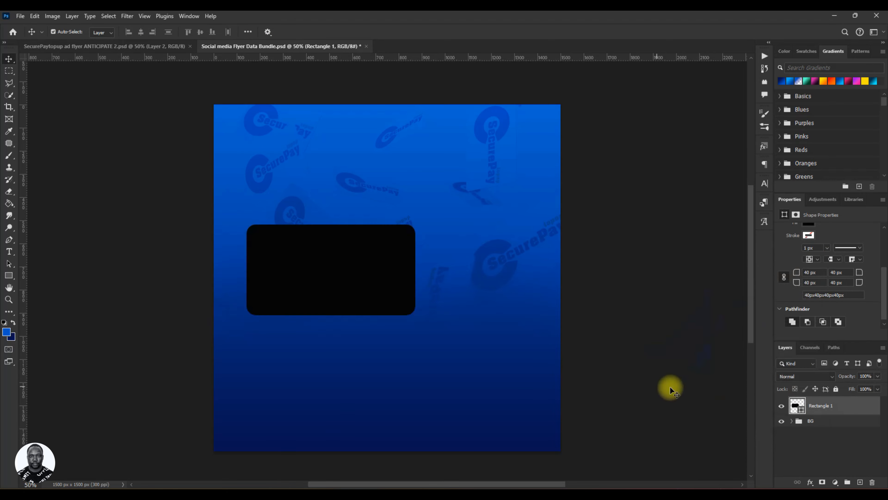
click(794, 401)
double_click(795, 401)
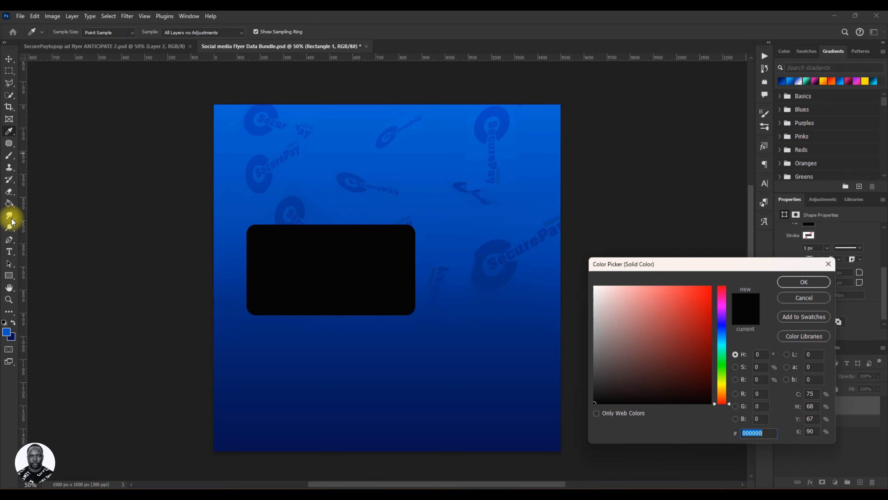
click(828, 265)
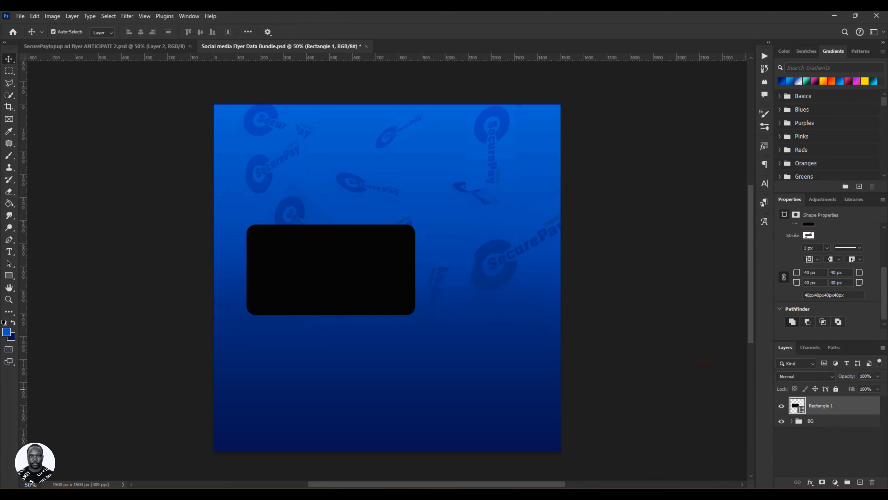
Switch to the Eyedropper Tool and change the rectangle's fill to the dark blue 001b64 sampled from the background.
click(10, 204)
right_click(11, 205)
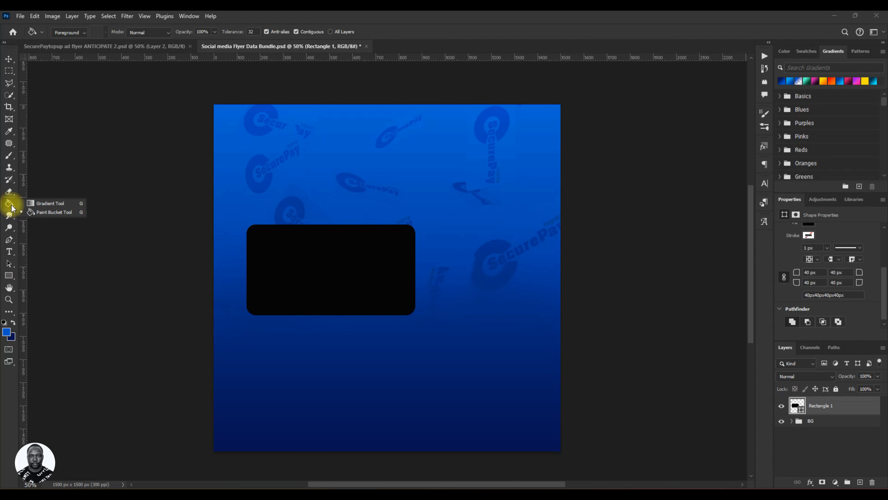
click(13, 135)
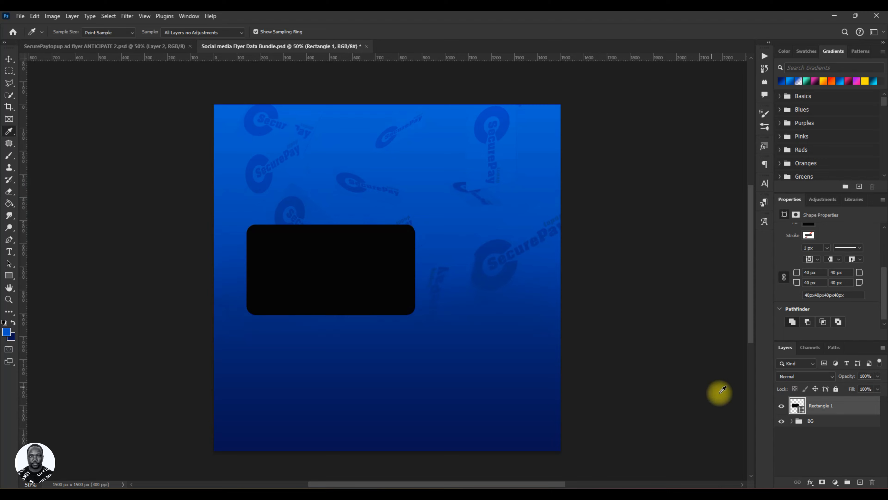
double_click(795, 406)
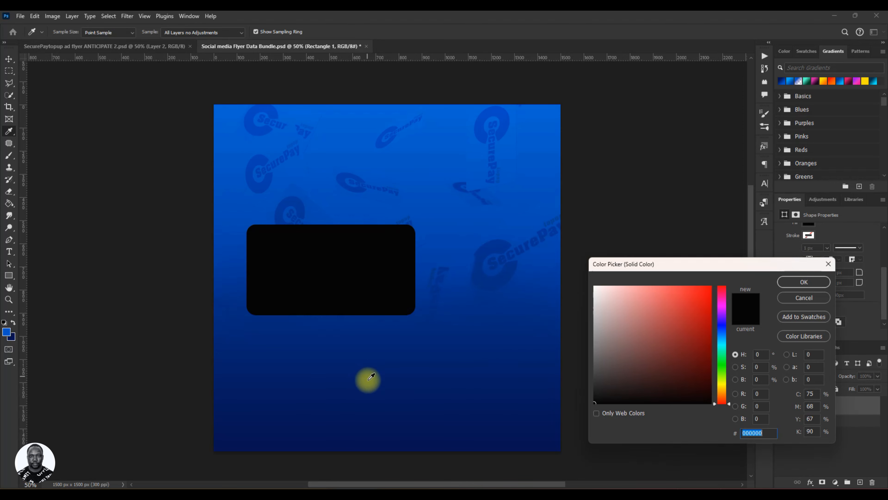
click(269, 382)
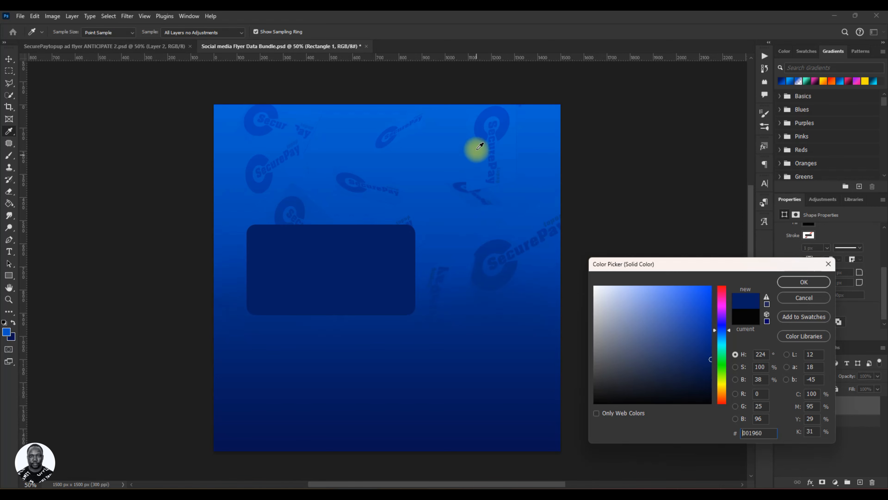
click(482, 127)
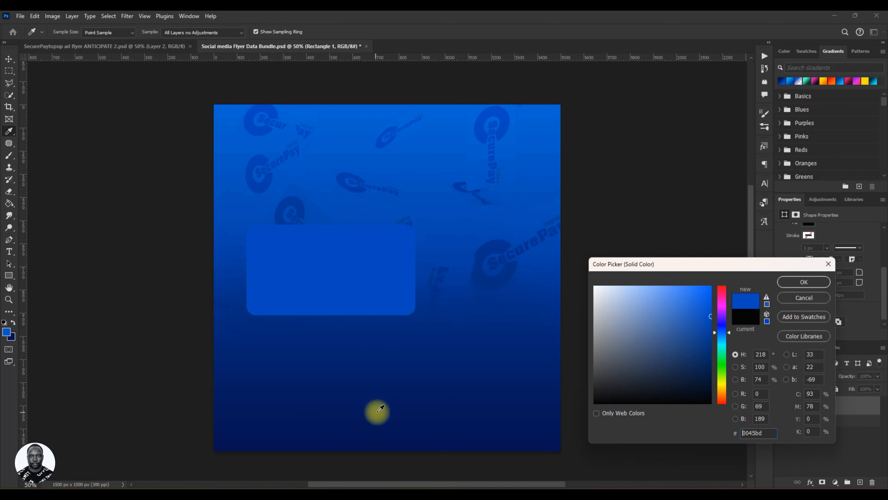
click(390, 439)
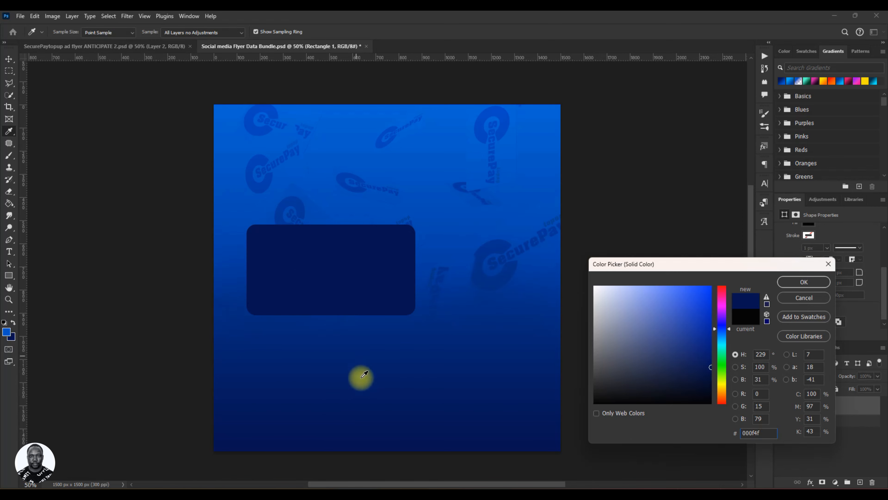
click(366, 370)
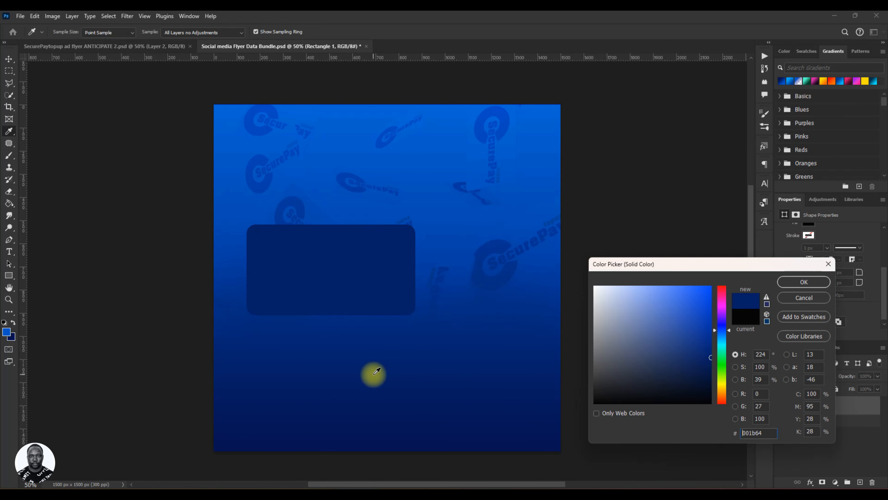
click(791, 283)
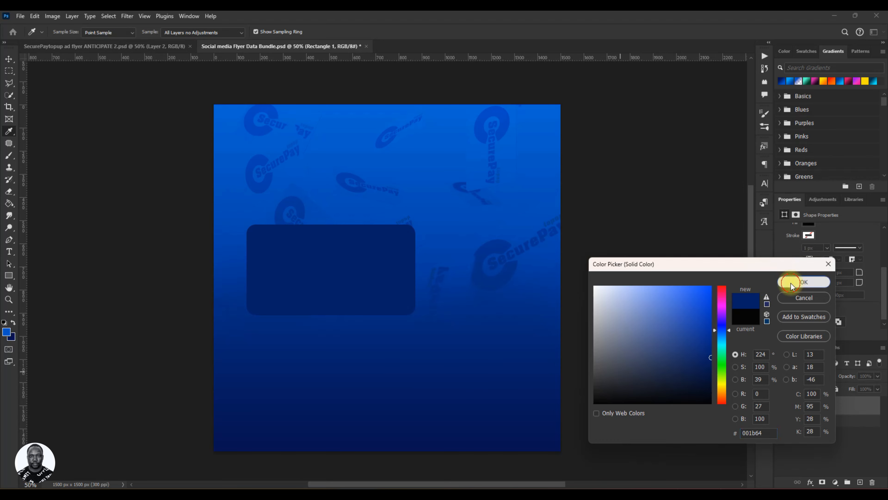
click(8, 58)
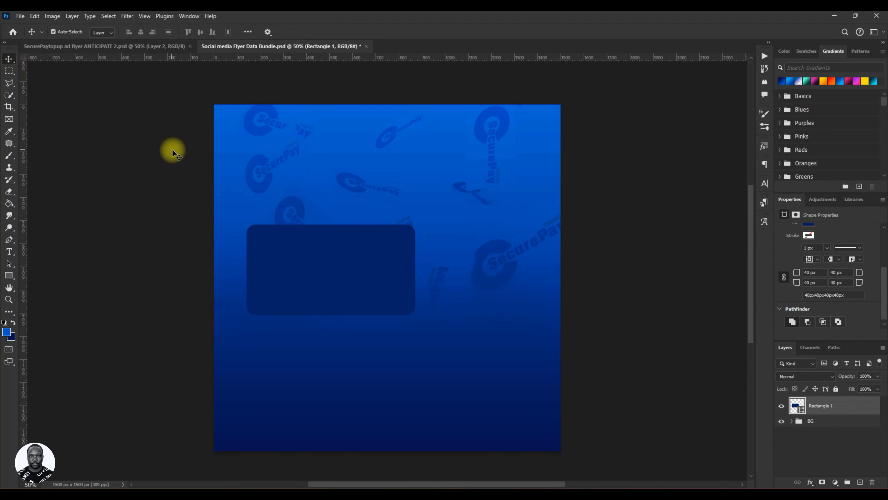
Save the document and briefly check the reference flyer in the other open document.
key(ctrl+s)
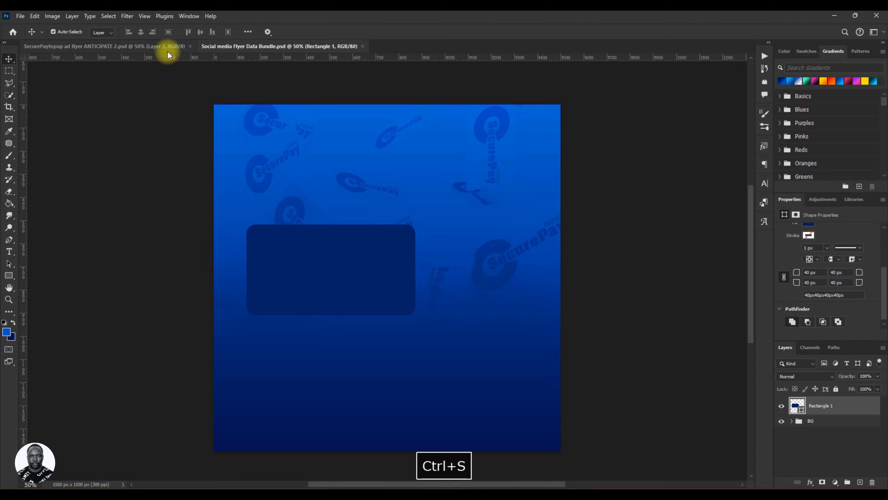
click(168, 50)
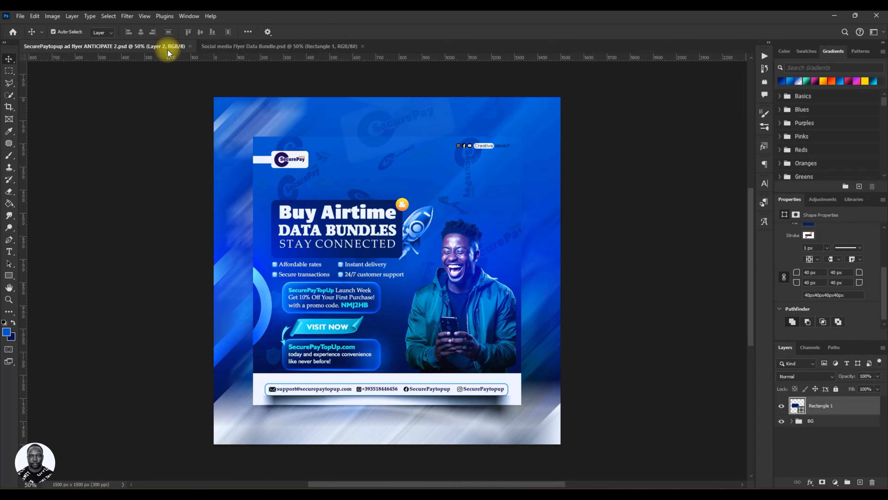
click(234, 48)
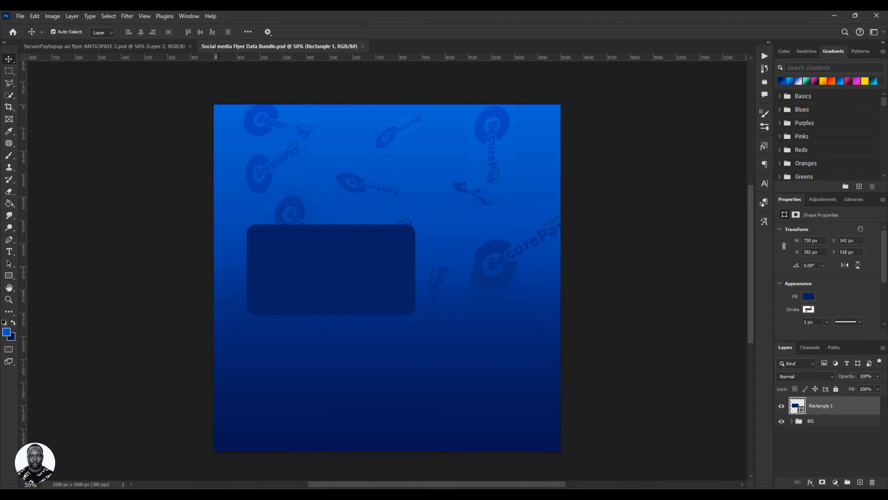
Switch to File Explorer and drag the SecurePaytopup LOGOs image from the PSD folder into the document.
click(116, 493)
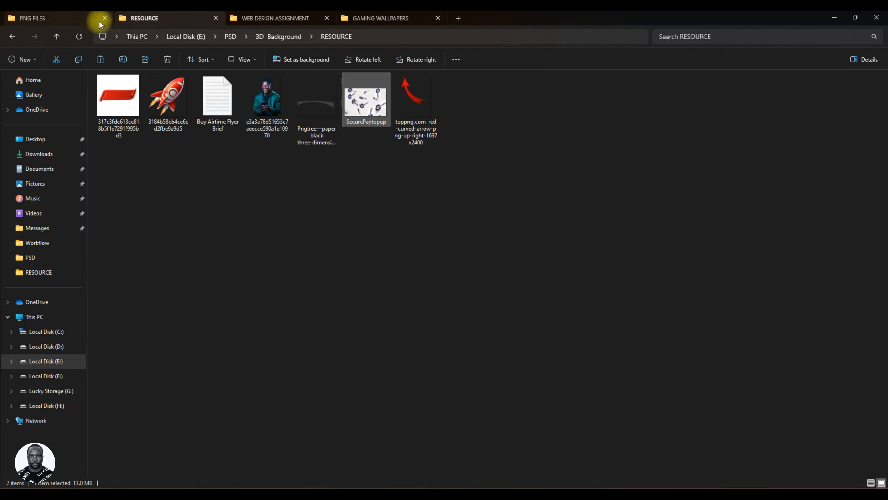
click(45, 19)
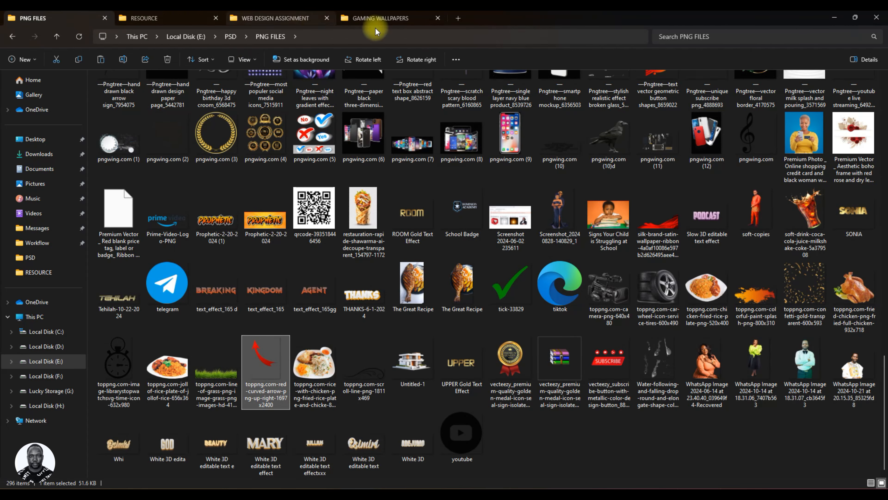
click(231, 36)
click(319, 253)
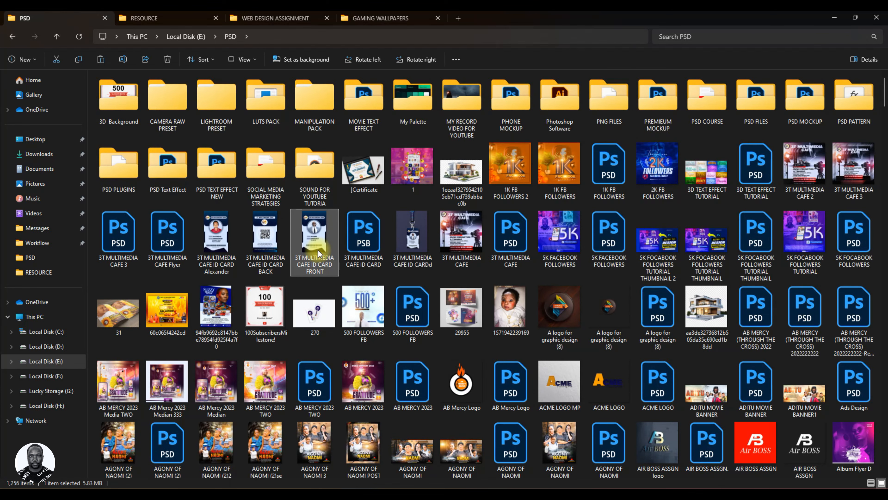
key(l)
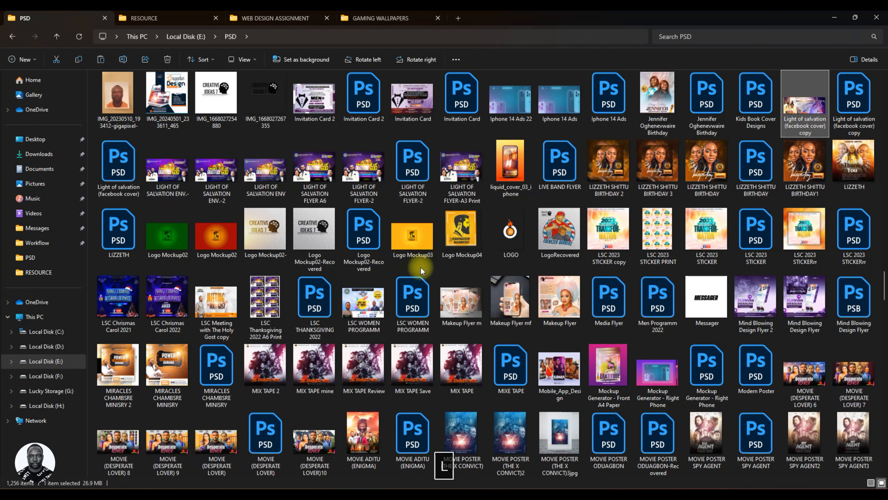
key(s)
drag(756, 171, 336, 219)
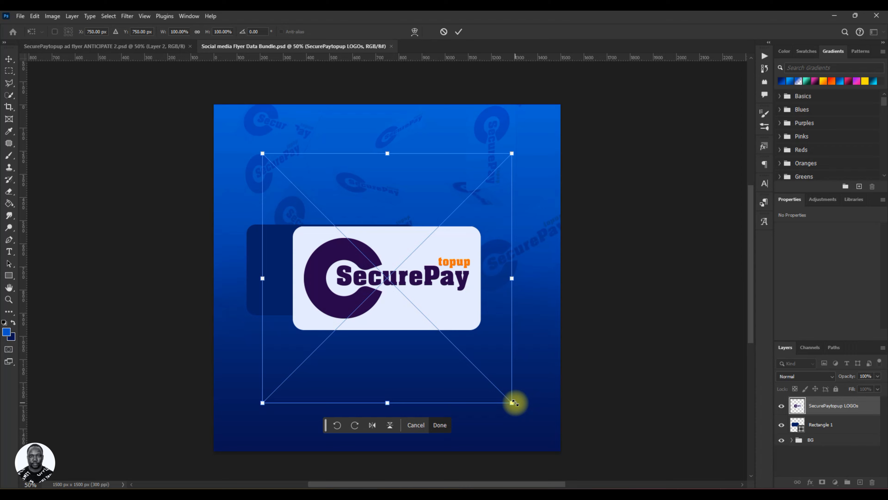
Scale the logo down to about 28% and move it to the canvas's upper-left corner, committing the transform.
drag(512, 404, 453, 286)
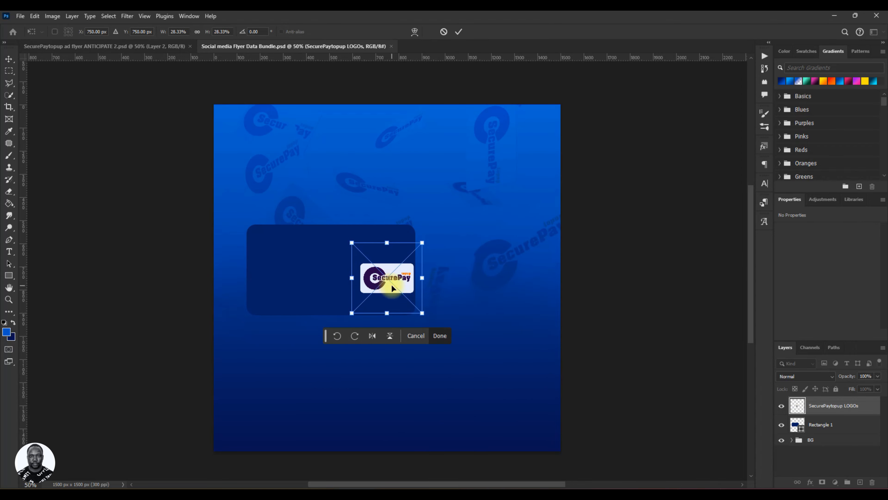
drag(392, 288, 274, 156)
click(456, 33)
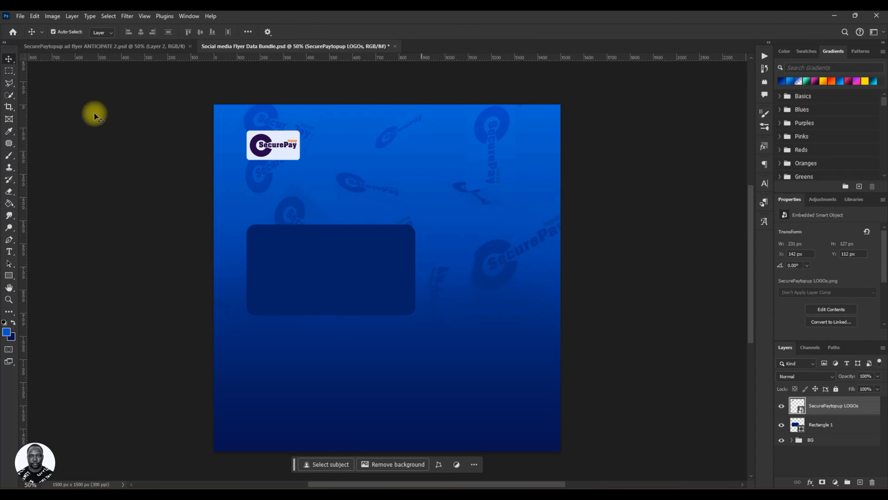
Reposition the logo slightly lower, checking its left edge against the rectangle with a temporary vertical guide.
drag(273, 150, 278, 149)
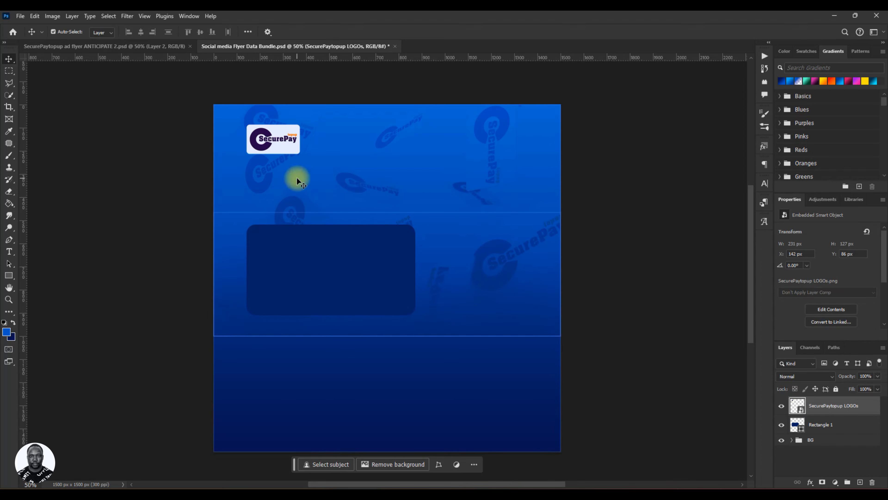
drag(277, 141, 277, 154)
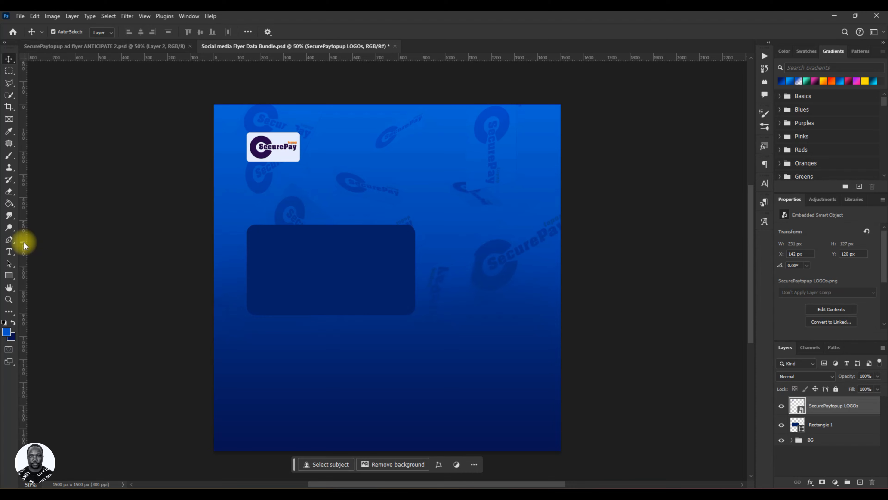
drag(24, 243, 244, 253)
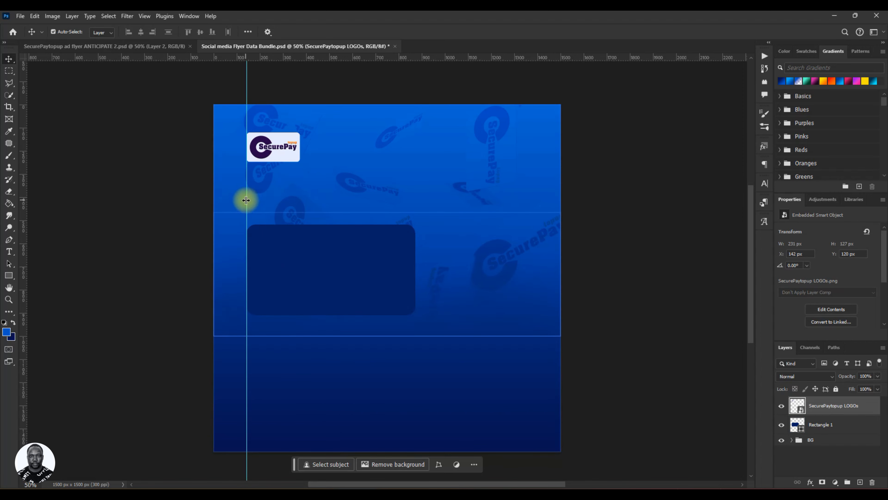
drag(248, 200, 11, 193)
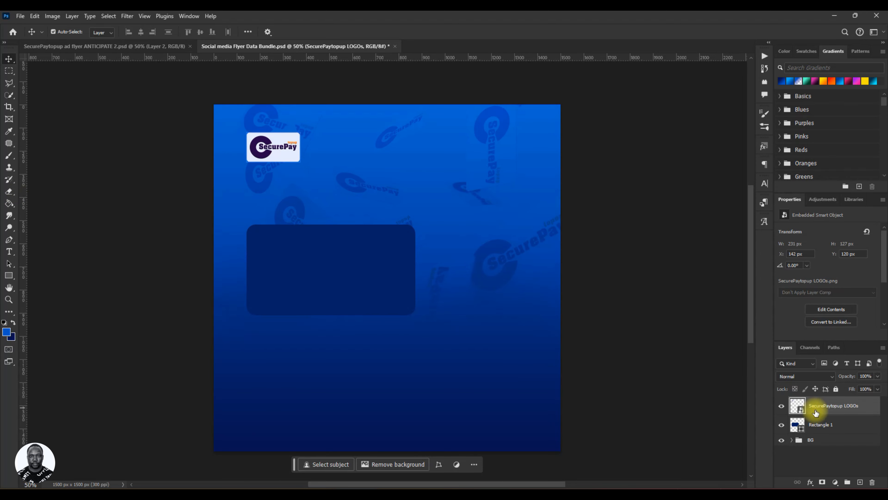
Put the logo layer into a new group named LOGO.
key(ctrl+g)
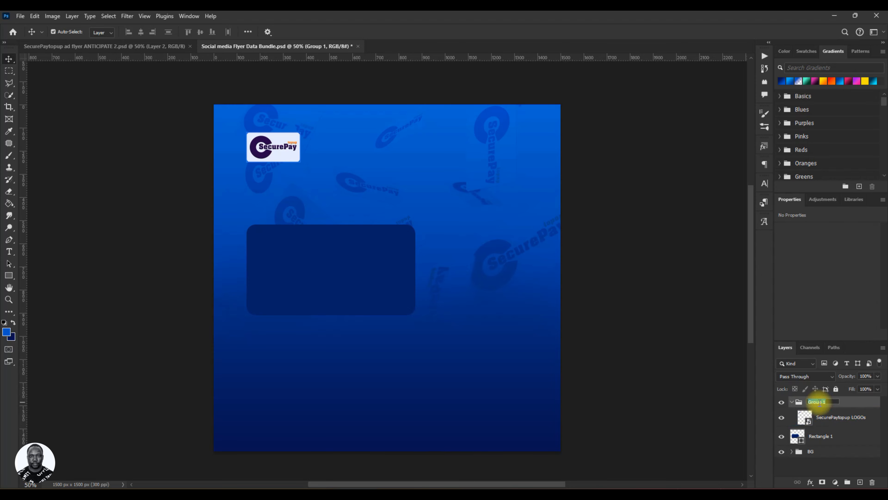
text(LOGO)
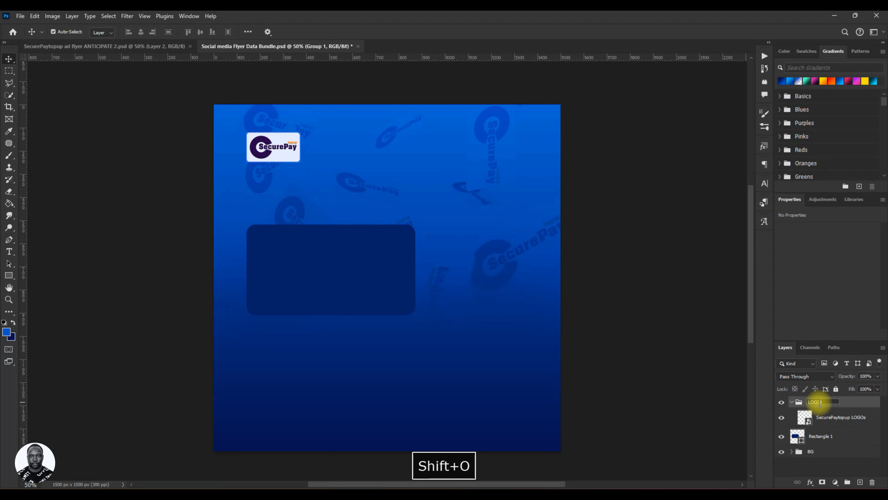
key(Return)
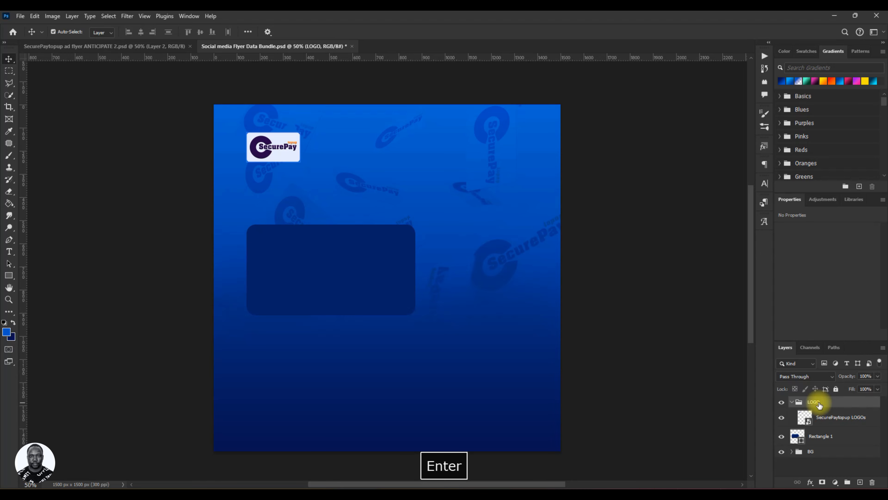
Draw a rectangle about 300 × 68 px at the canvas's upper-left edge, level with the logo.
click(841, 418)
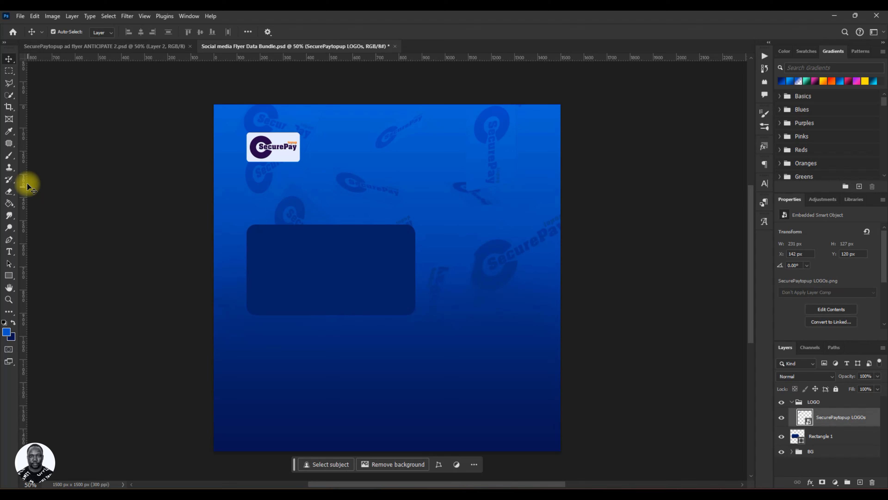
click(7, 278)
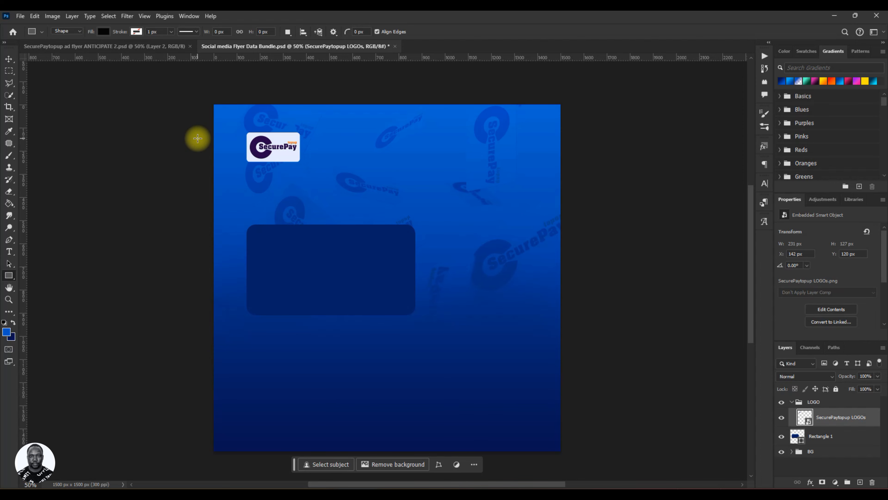
drag(198, 139, 267, 154)
click(9, 59)
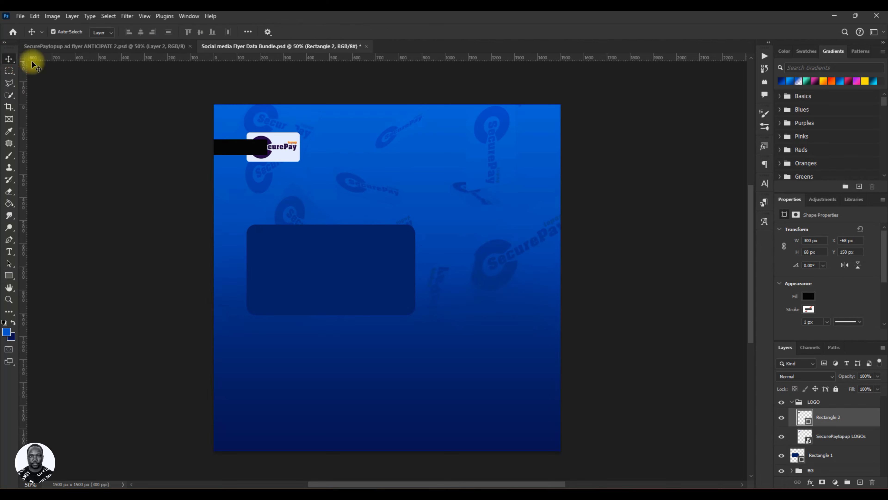
Fill the new rectangle with the logo's light background colour and move its layer beneath the logo layer.
double_click(806, 420)
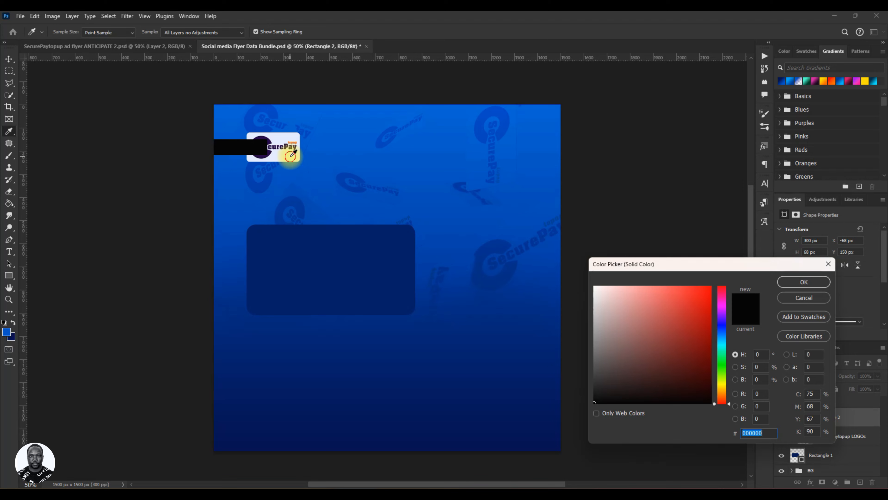
click(291, 156)
click(805, 282)
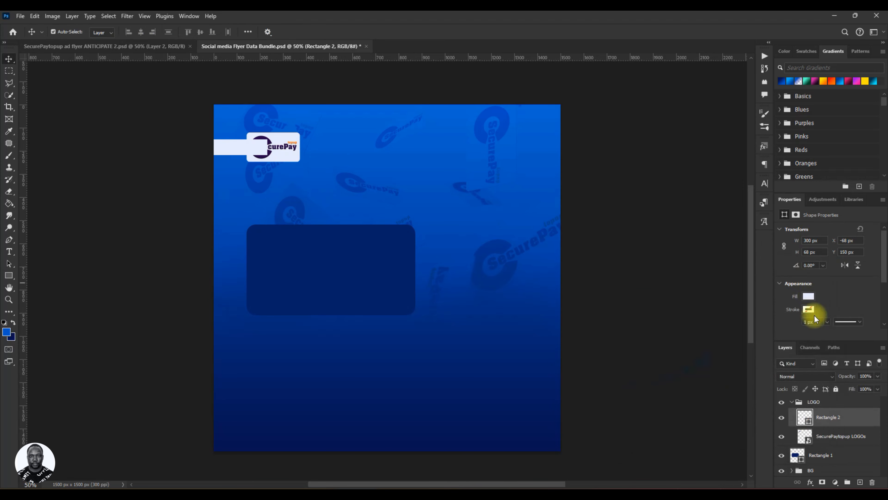
click(825, 439)
drag(826, 441, 847, 442)
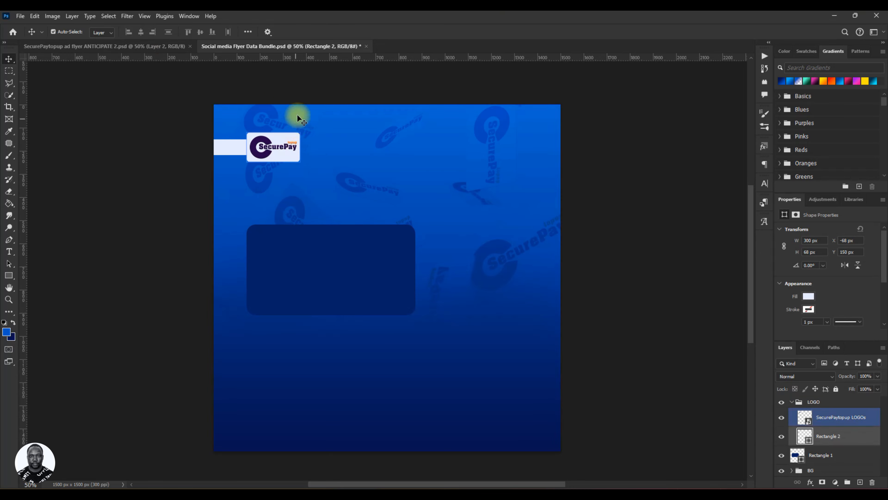
Save the document and briefly compare it with the reference ANTICIPATE 2 flyer.
key(ctrl)
key(ctrl+s)
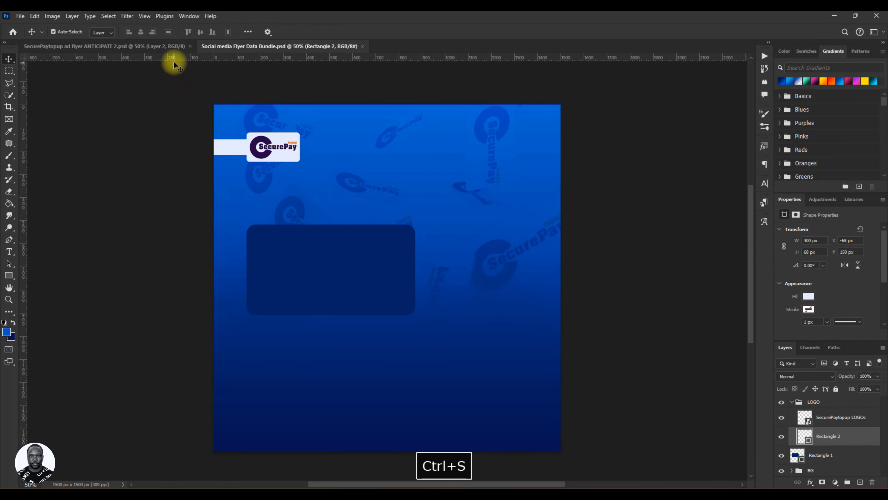
click(140, 47)
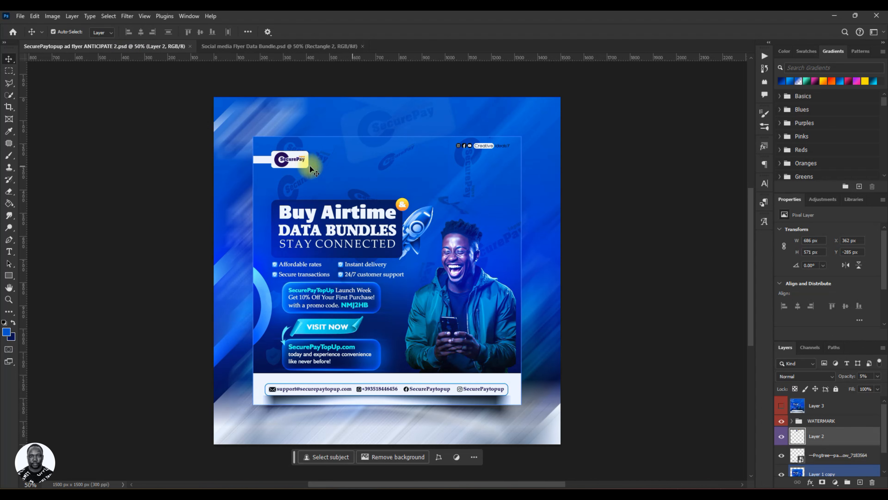
click(284, 49)
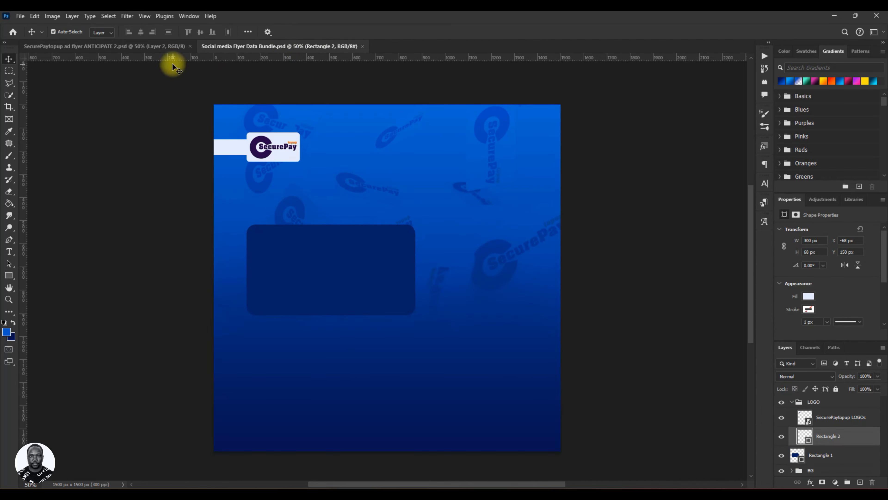
Collapse the LOGO group and nudge the large rounded rectangle slightly to the left.
click(795, 402)
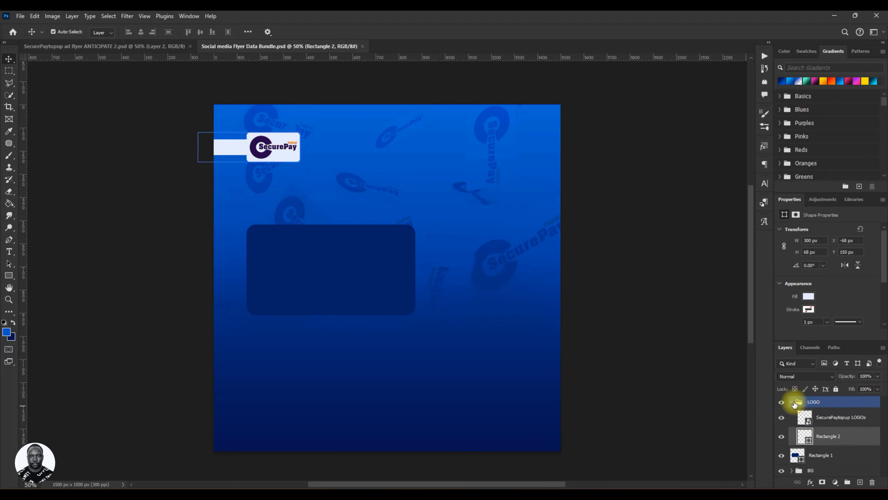
click(792, 402)
click(345, 293)
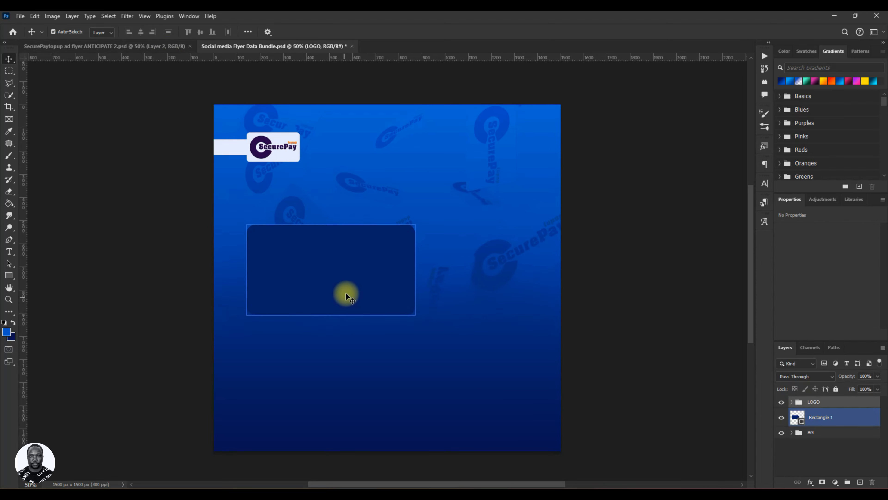
drag(348, 288, 336, 287)
Shift the LOGO group left, checking its edge against the rounded rectangle with a temporary vertical guide.
click(815, 402)
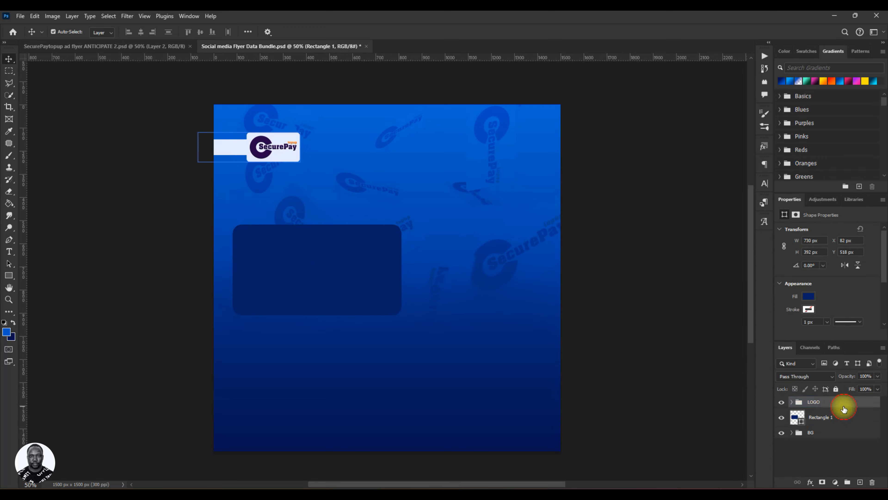
mouse_move(287, 154)
mouse_down()
mouse_move(230, 157)
mouse_move(270, 159)
mouse_up()
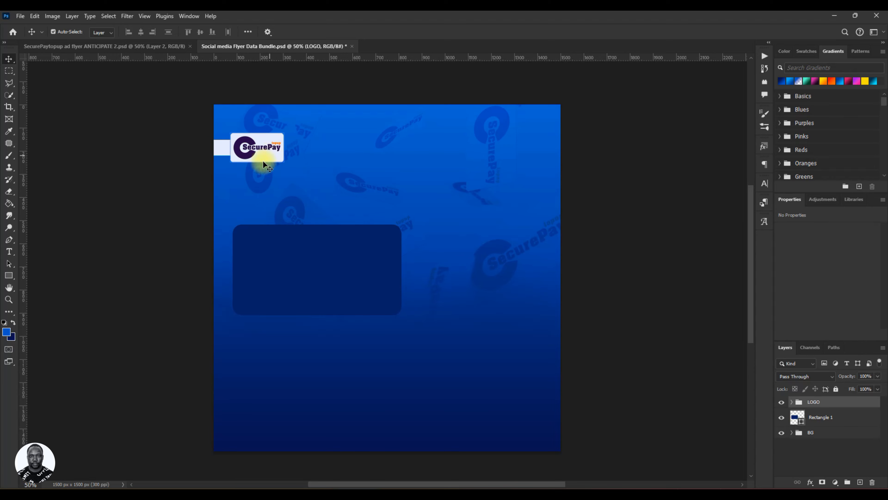
mouse_move(27, 229)
mouse_down()
mouse_move(234, 229)
mouse_move(28, 227)
mouse_up()
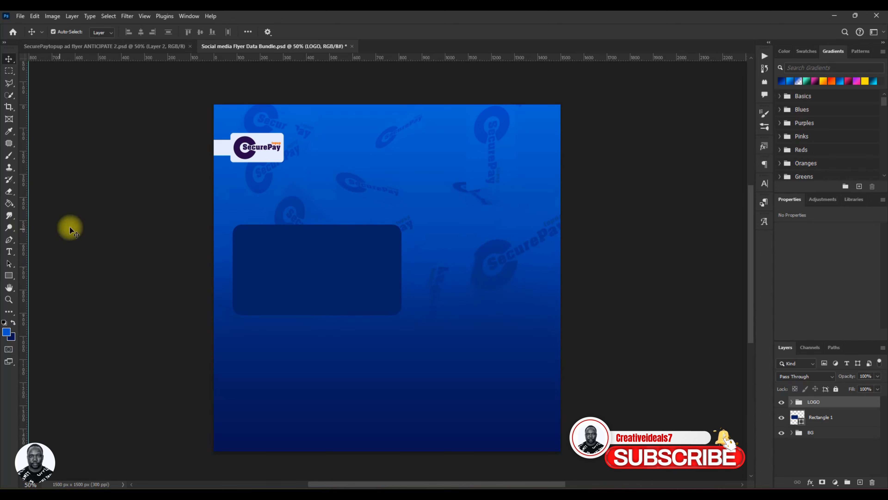
click(259, 157)
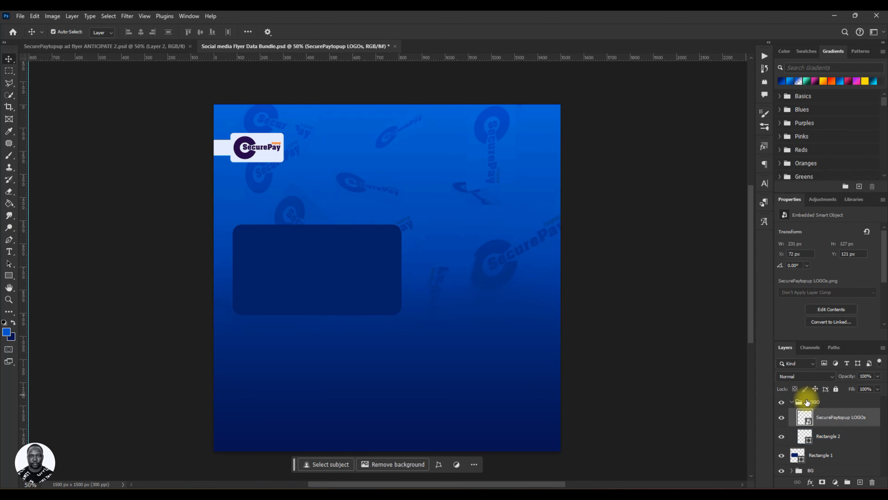
click(791, 401)
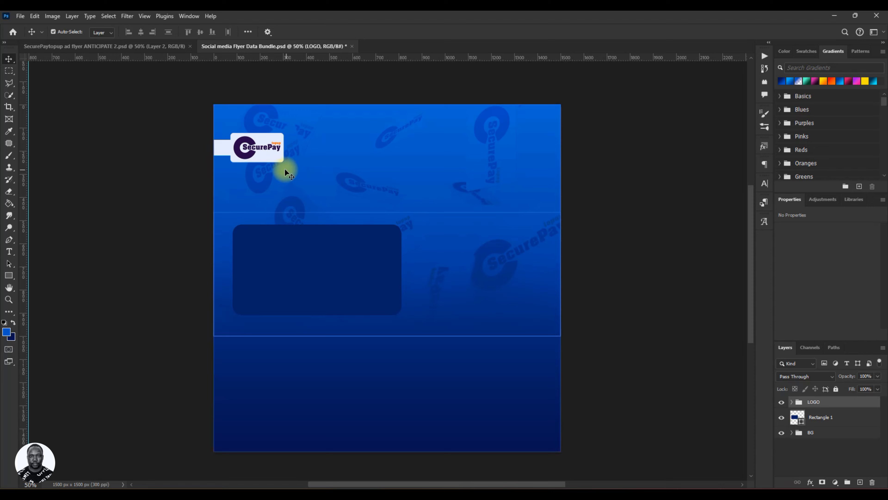
drag(248, 154, 256, 154)
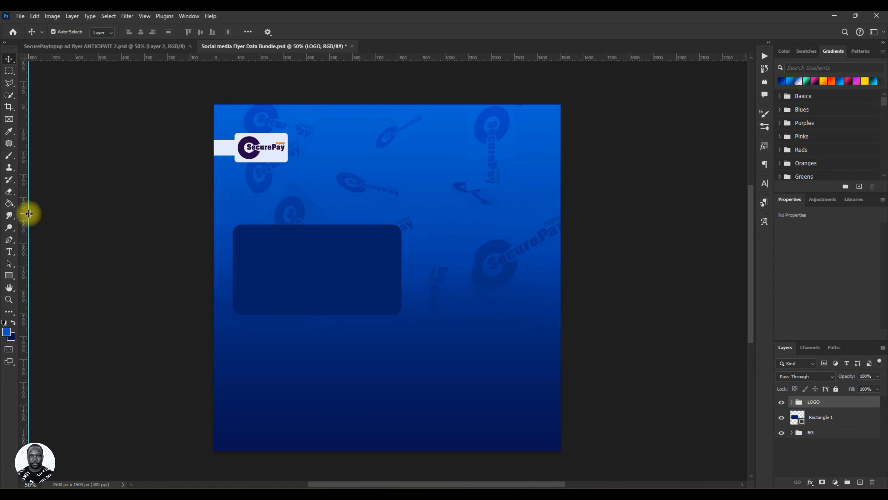
drag(27, 212, 230, 201)
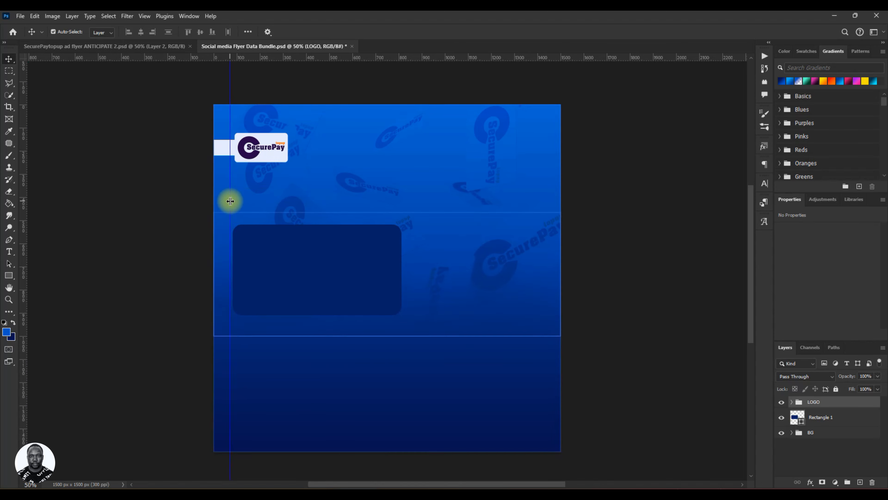
drag(277, 156, 271, 156)
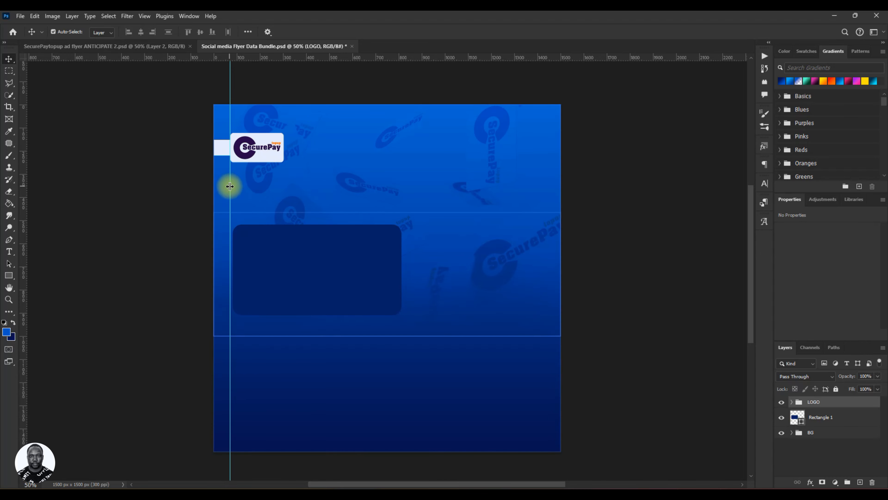
drag(230, 187, 25, 183)
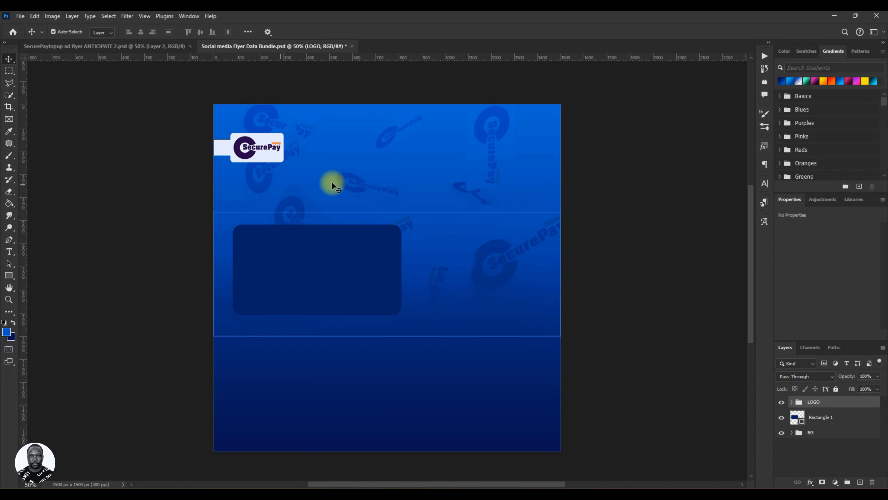
Reposition the LOGO group so the white tab runs from the canvas edge and the logo lines up with the rectangle.
drag(273, 153, 363, 153)
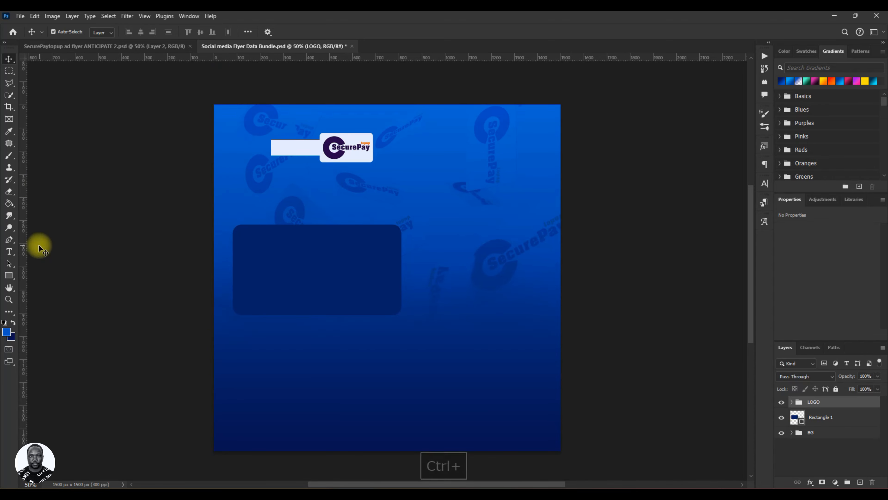
drag(17, 246, 233, 247)
key(ctrl)
drag(380, 162, 284, 163)
key(ctrl)
key(Left)
key(Left)
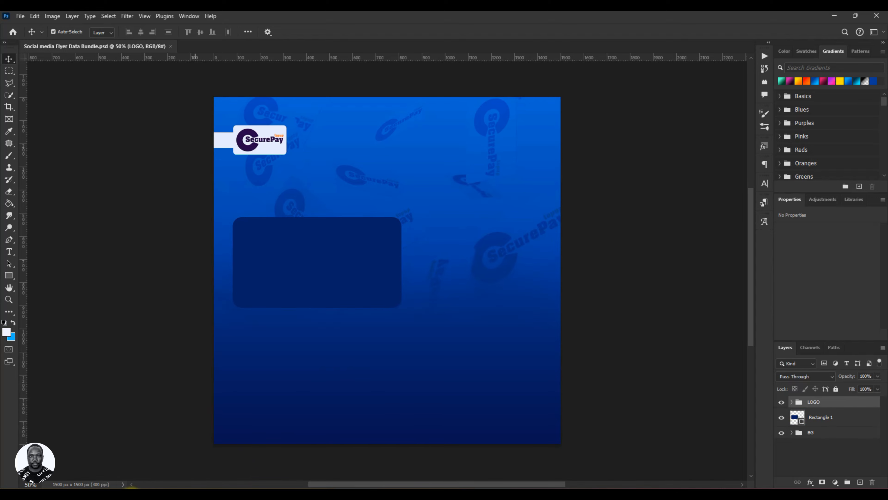
Drag the rocket image from the RESOURCE folder into the document and scale it down to about 318 px wide.
click(121, 497)
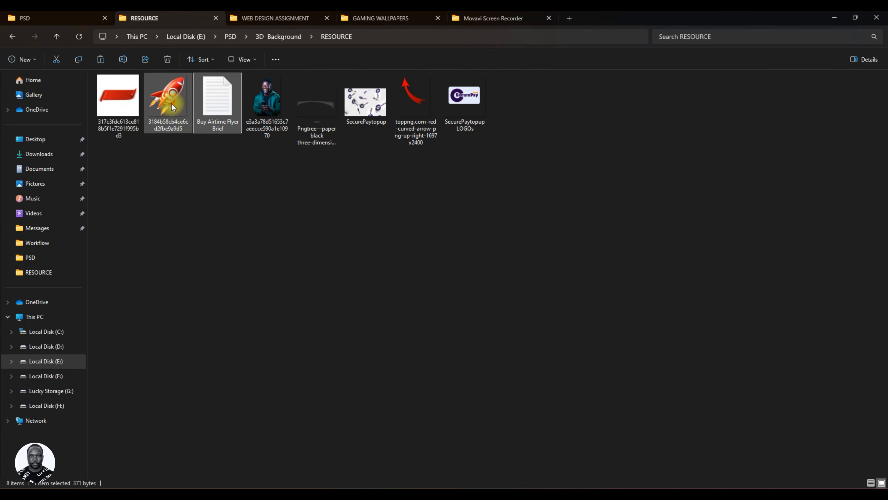
drag(172, 102, 407, 237)
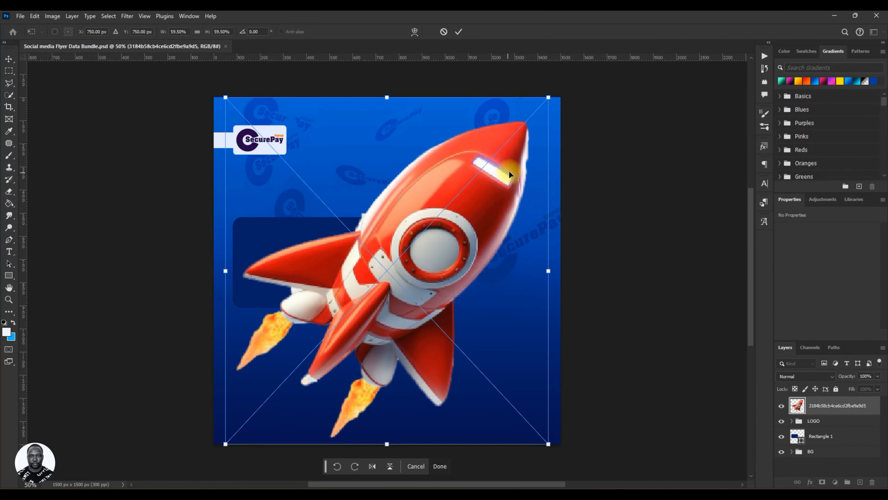
drag(549, 98, 436, 193)
key(Return)
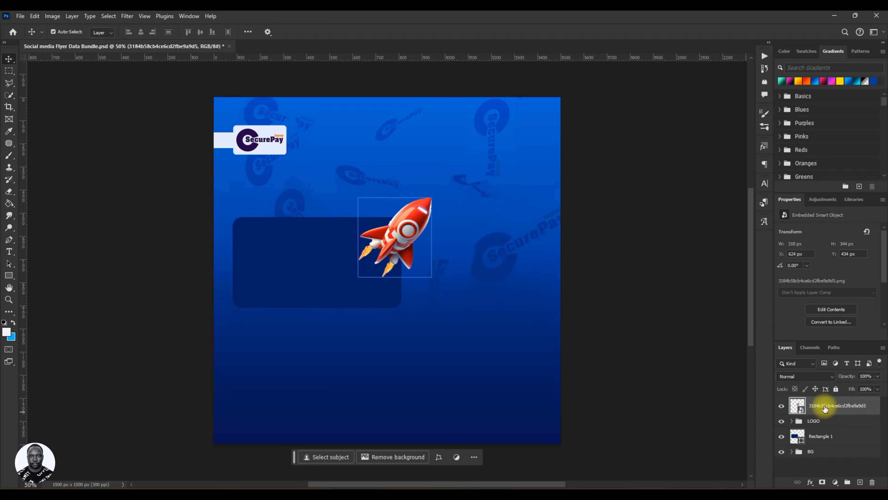
Move the rocket layer beneath Rectangle 1, place it at the rectangle's upper-right corner, and scale it to about 10.81%.
drag(826, 415, 820, 436)
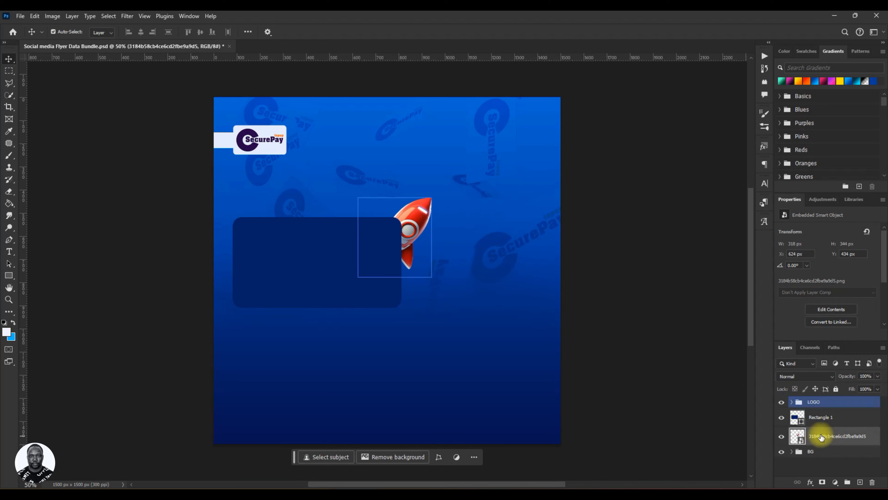
drag(415, 224, 423, 200)
key(ctrl+t)
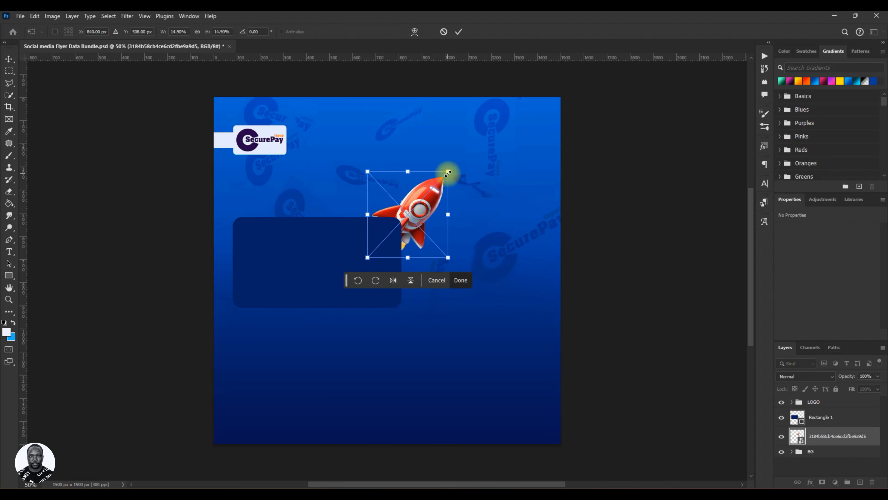
drag(448, 173, 414, 211)
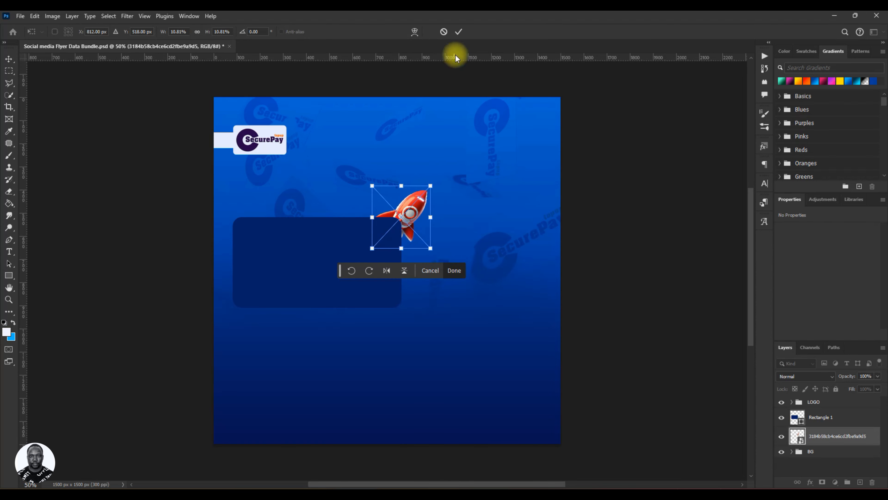
click(459, 33)
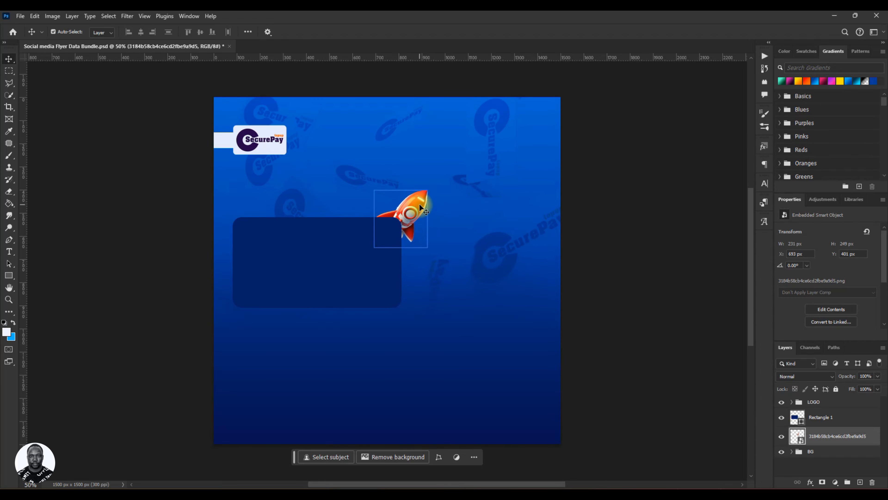
Shift the rocket's hue to -112 with Hue/Saturation to make it blue.
click(648, 139)
key(ctrl+u)
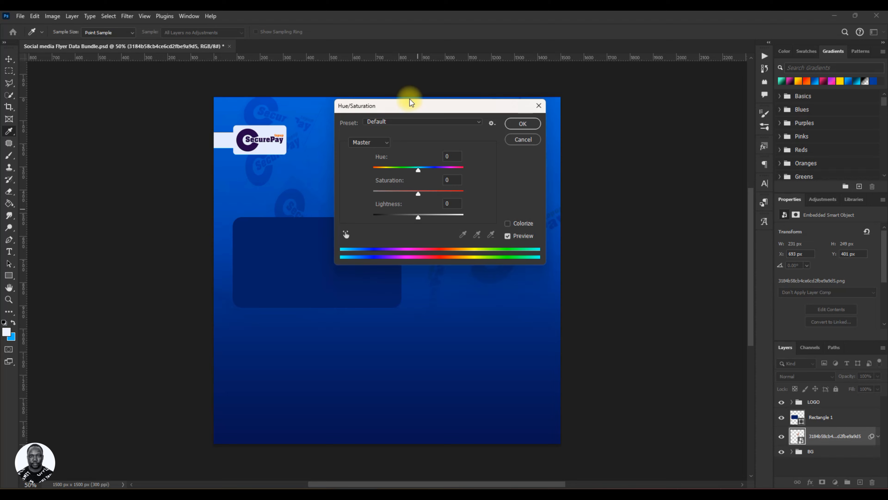
drag(411, 104, 536, 160)
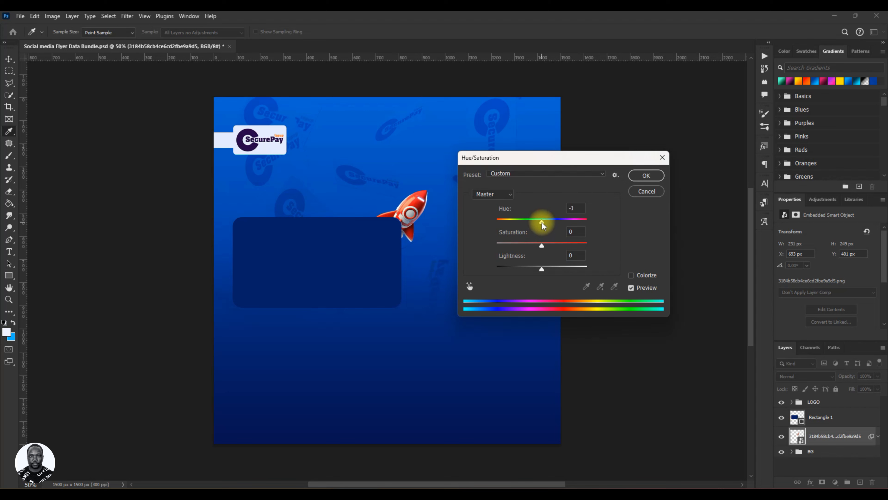
drag(542, 223, 510, 227)
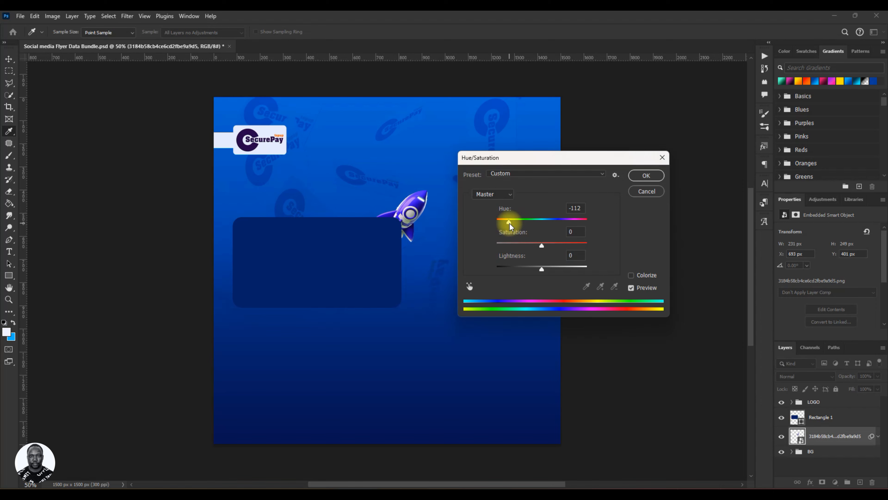
click(646, 175)
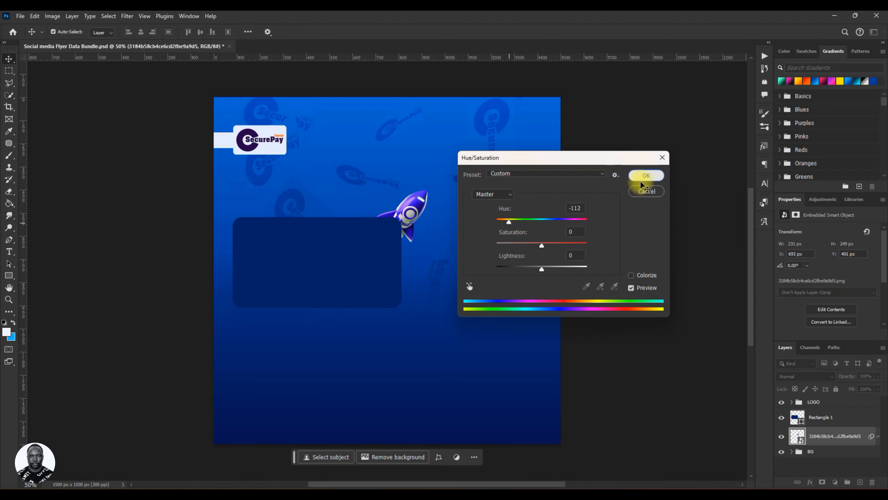
Rasterize the rocket layer, merging its Hue/Saturation smart filter.
click(879, 437)
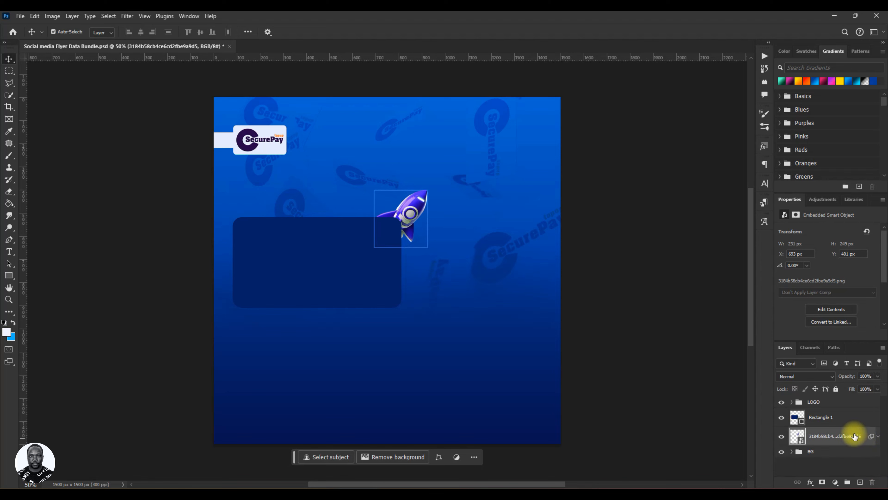
right_click(836, 436)
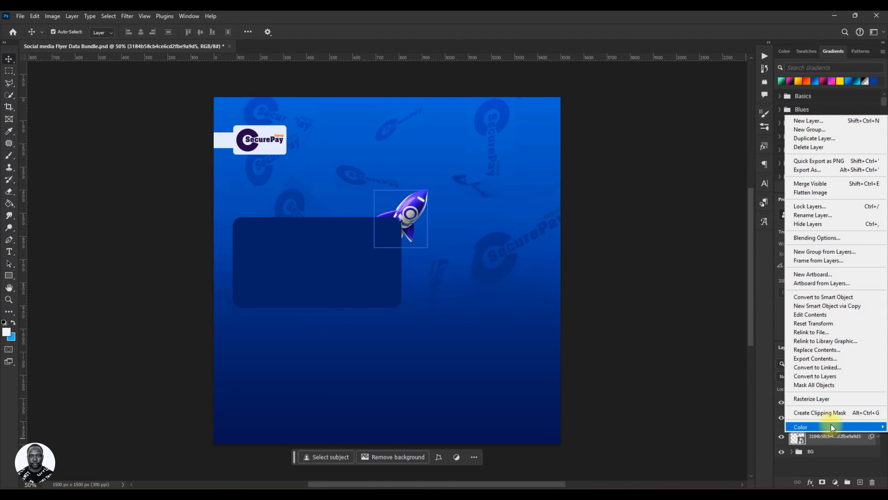
click(817, 398)
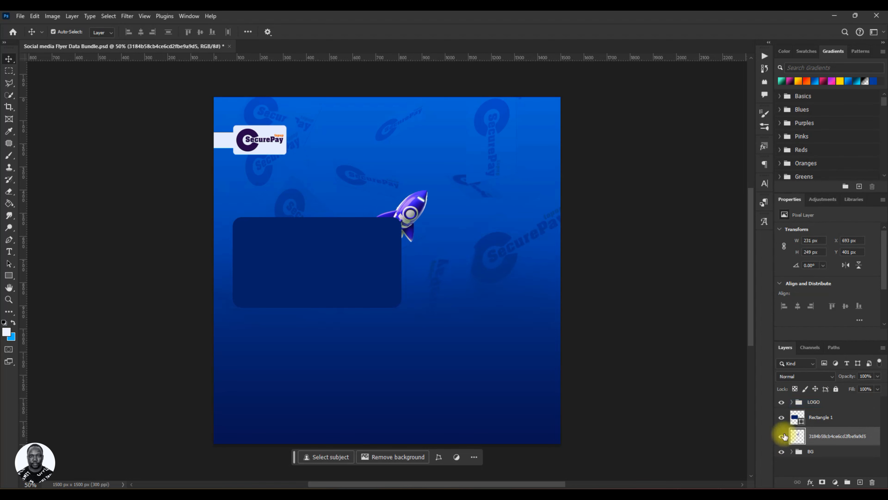
Set the rocket layer's blend mode to Luminosity.
click(789, 378)
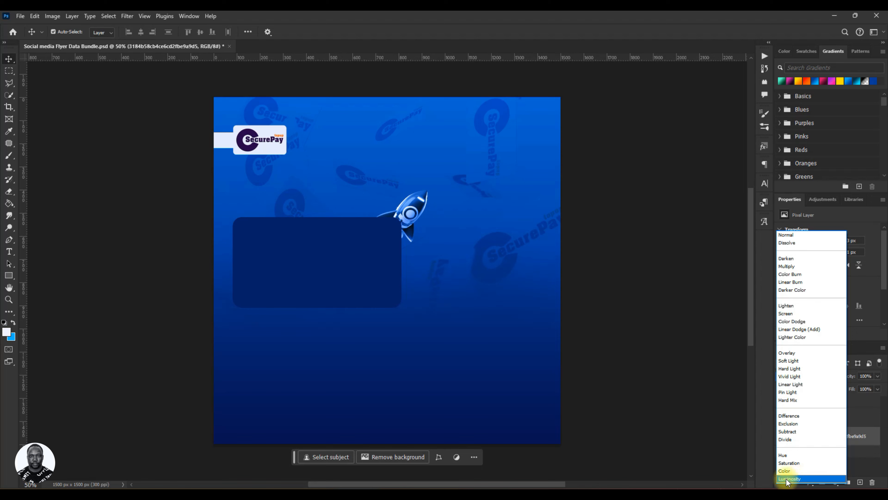
click(799, 479)
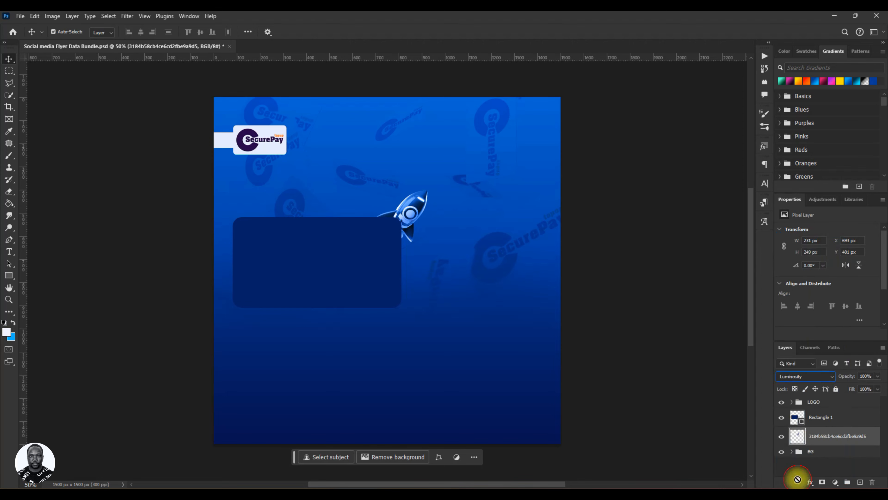
drag(444, 294, 418, 200)
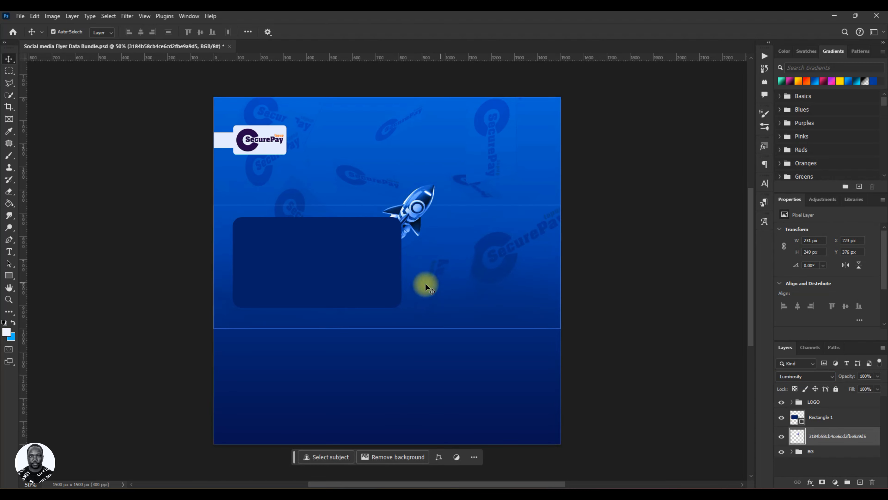
Open the reference flyer SecurePaytopup ad flyer ANTICIPATE 2.psd for comparison, then return to the flyer document.
click(13, 33)
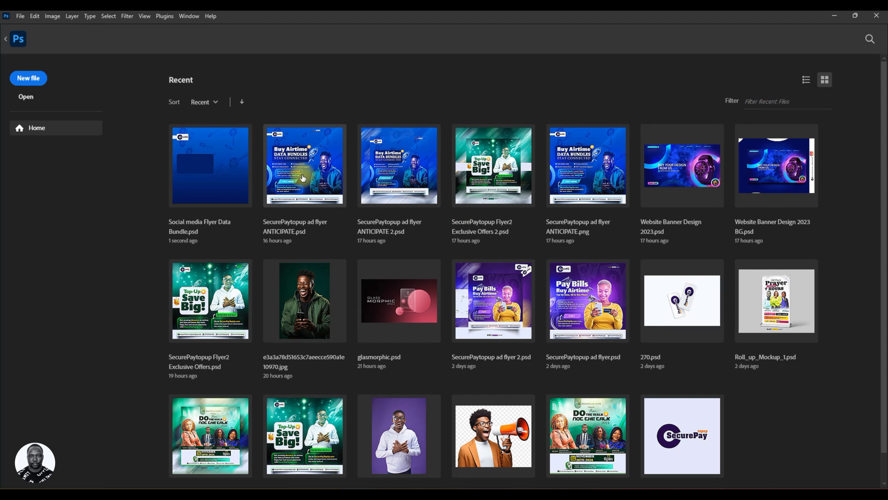
click(396, 192)
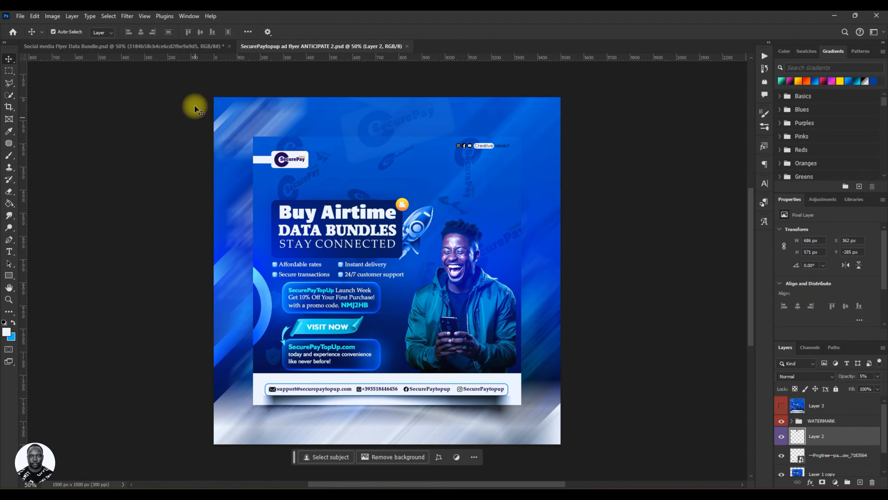
click(136, 49)
Move the rocket down onto the rectangle's right edge and save the document.
drag(397, 204, 423, 225)
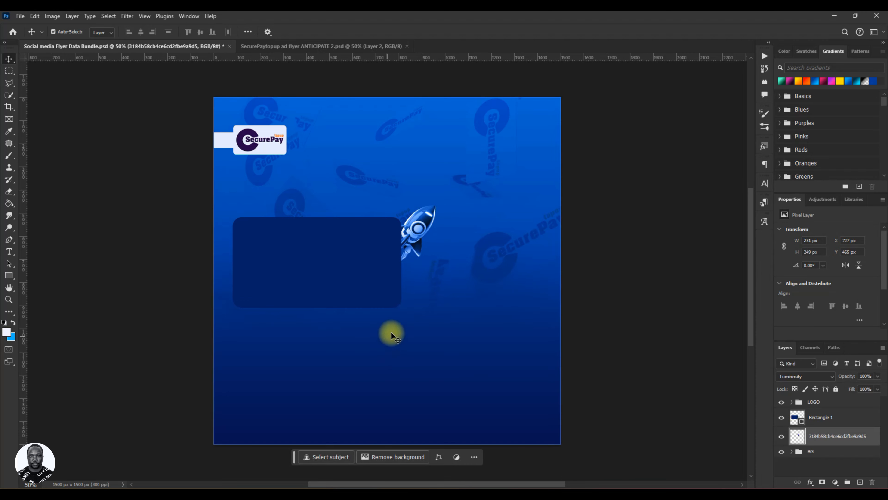
key(ctrl+s)
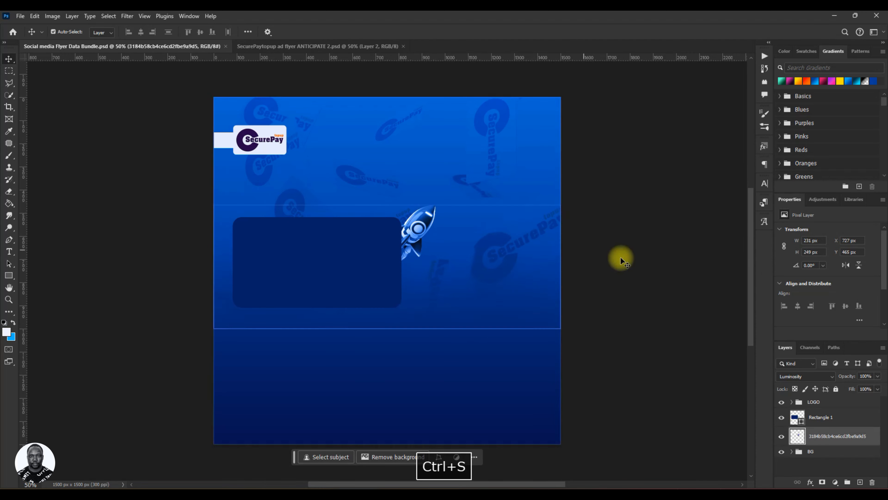
Duplicate the rocket layer, scale the copy to about 194%, and move it into the canvas's upper-right corner.
key(ctrl)
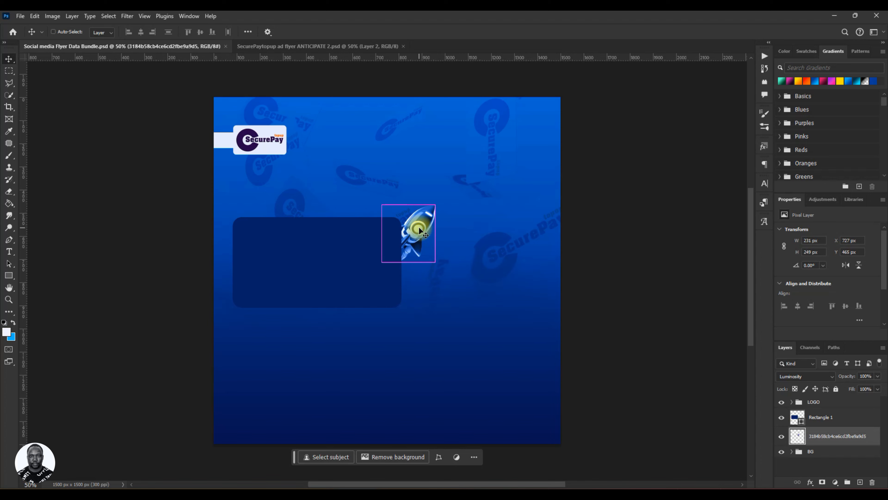
key(ctrl+j)
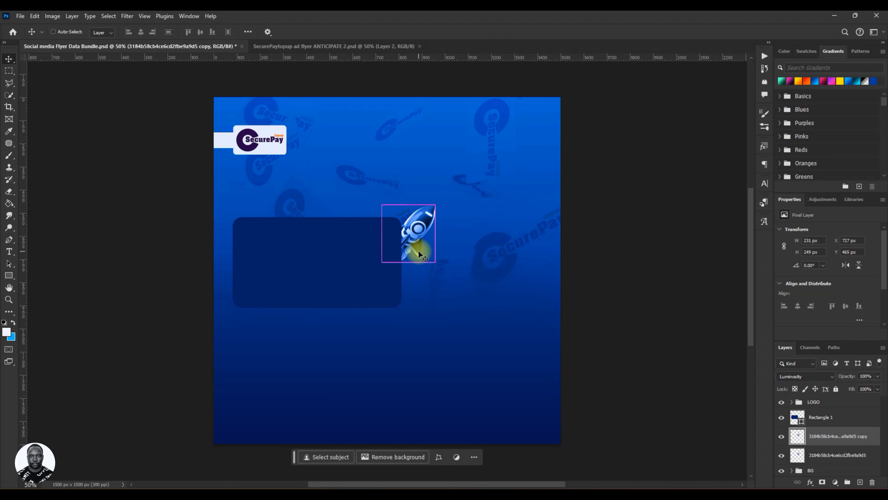
key(ctrl+t)
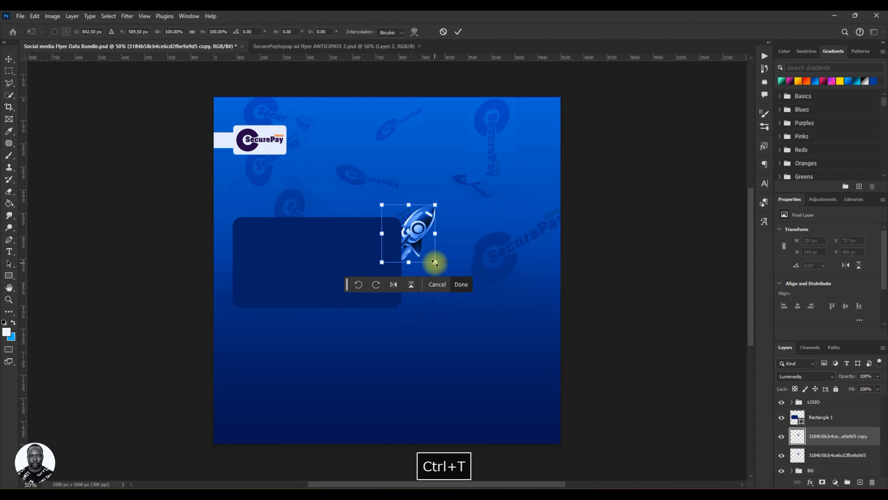
drag(436, 263, 458, 296)
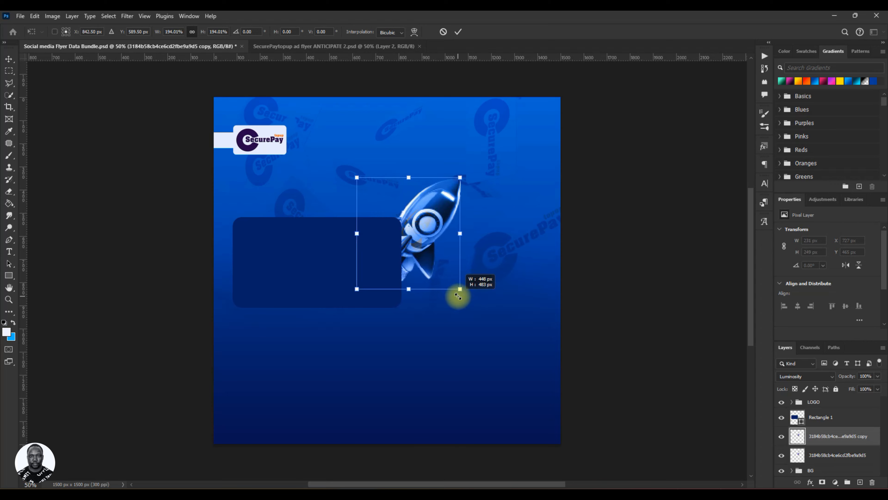
click(458, 31)
drag(428, 227, 546, 130)
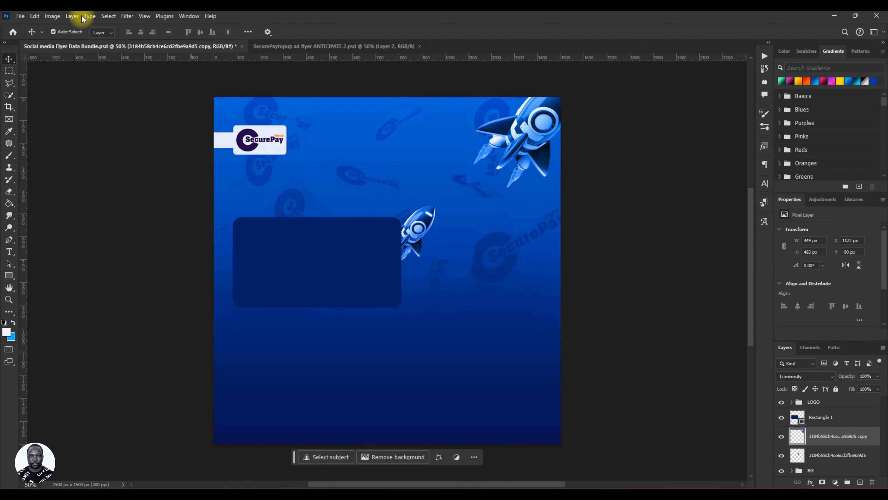
Apply a Motion Blur to the rocket copy with a 45° angle and 290 pixel distance.
click(127, 16)
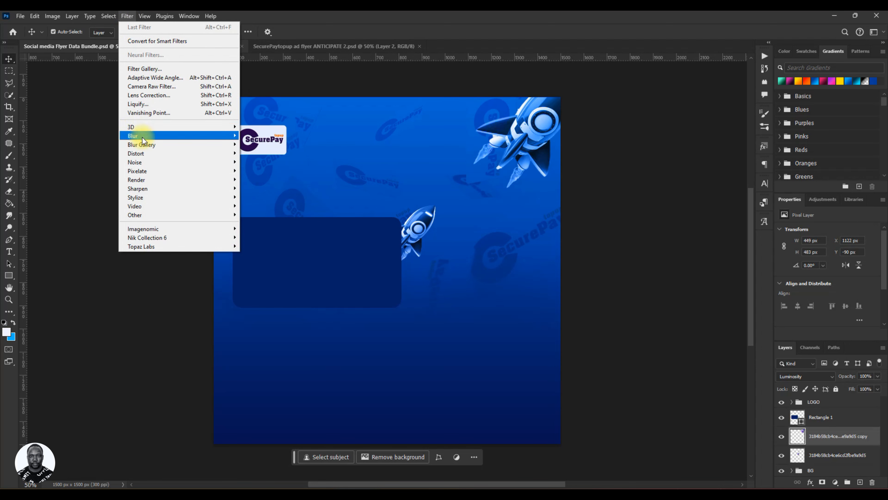
mouse_move(164, 135)
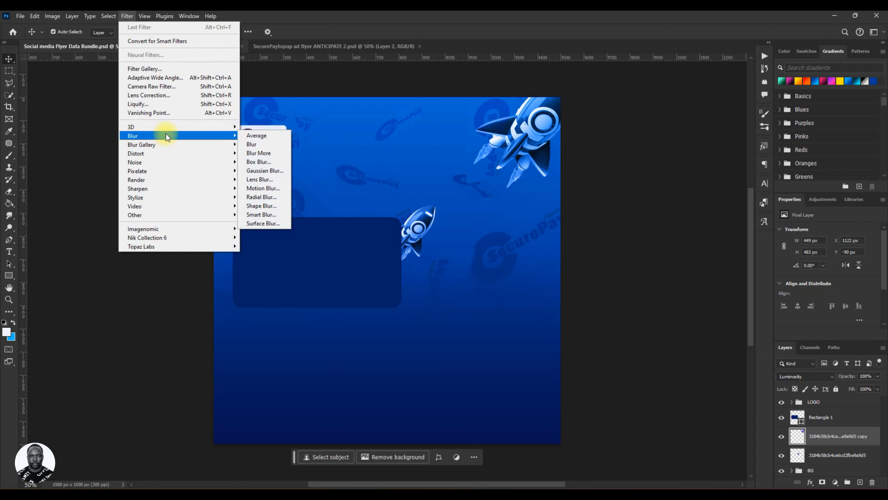
click(261, 189)
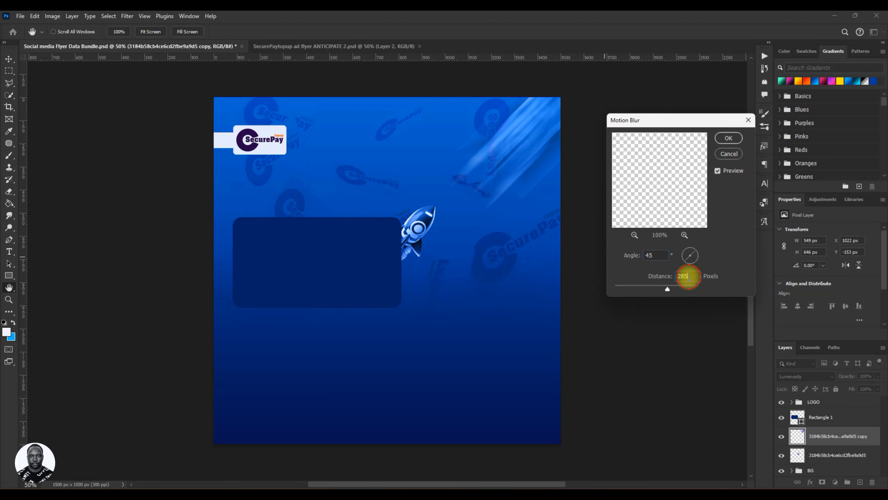
drag(688, 277, 678, 277)
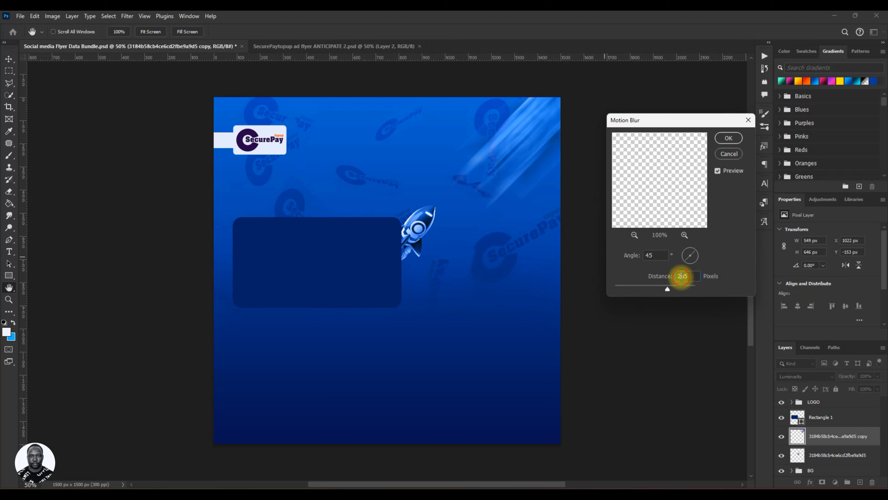
double_click(682, 276)
click(689, 276)
key(BackSpace)
key(BackSpace)
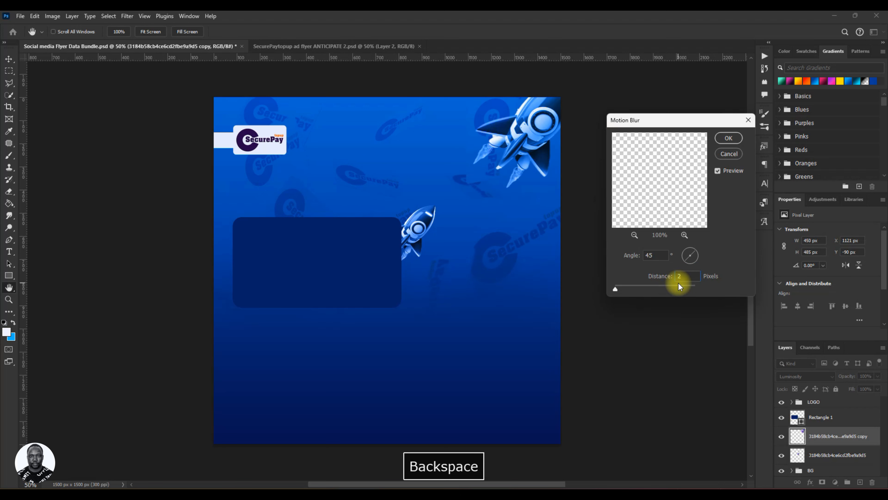
text(90)
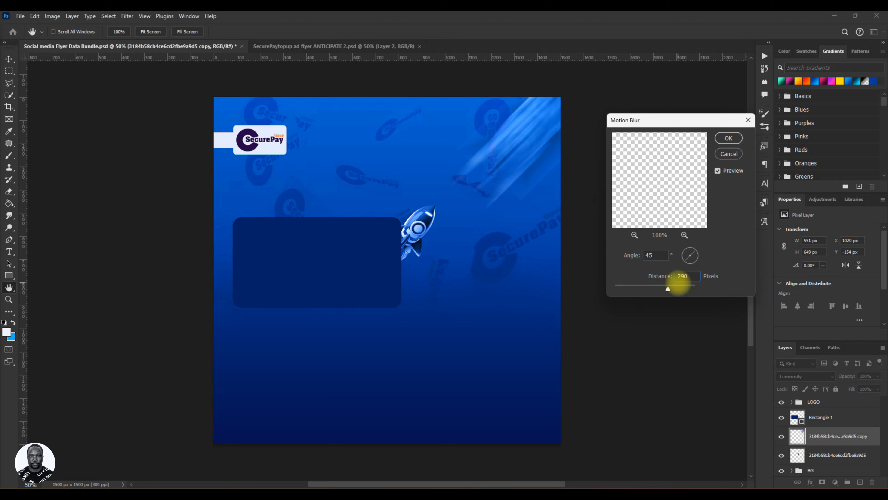
click(729, 138)
Scale the blurred streak down to about 57.63% in the canvas's upper-right corner.
key(v)
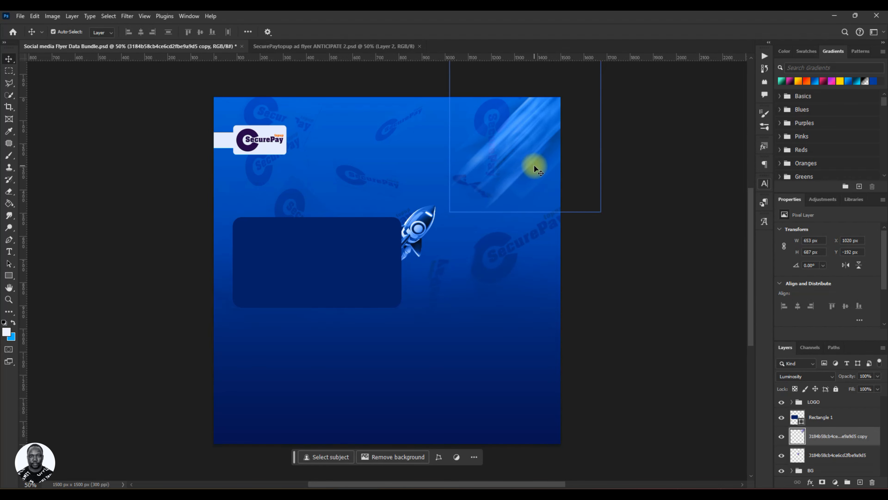
key(ctrl)
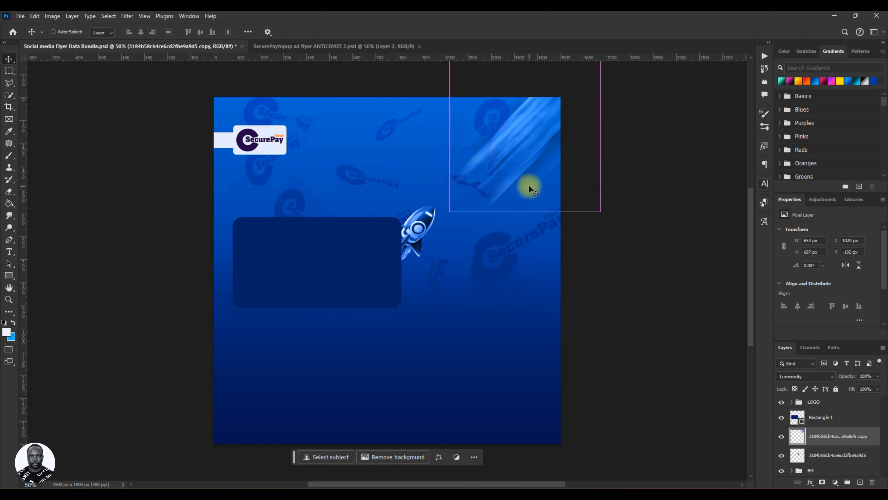
key(ctrl+t)
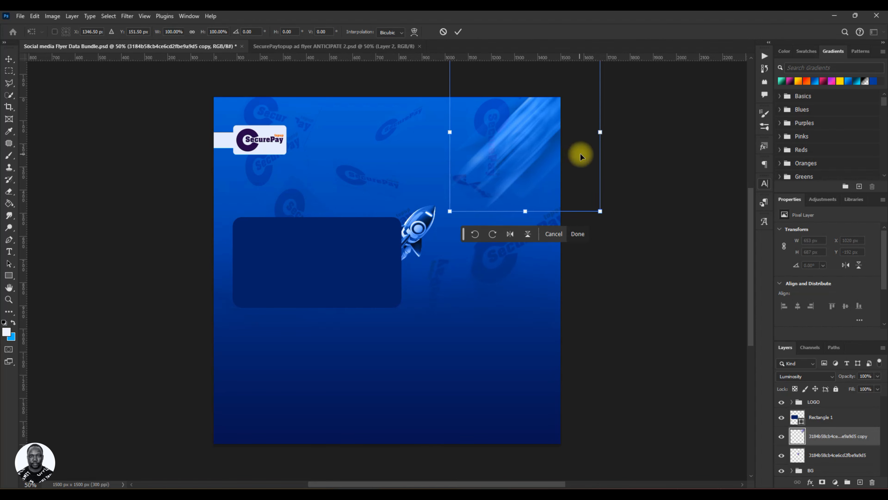
drag(601, 132, 556, 122)
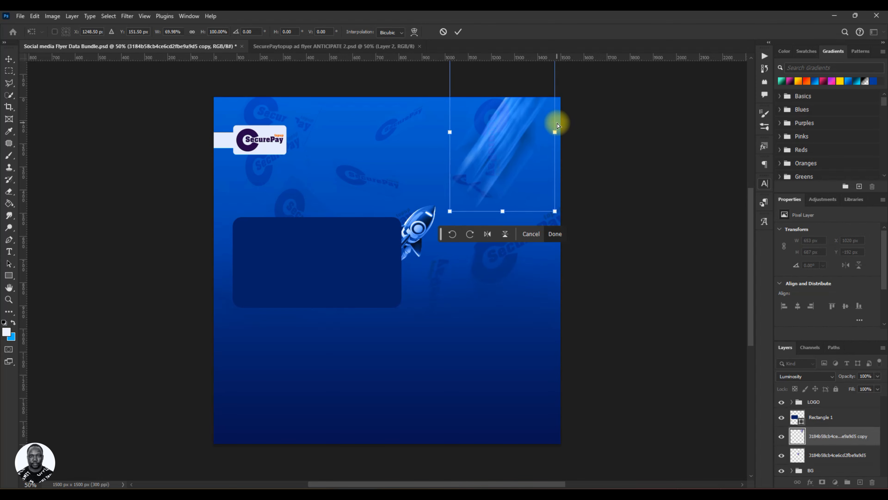
key(ctrl+z)
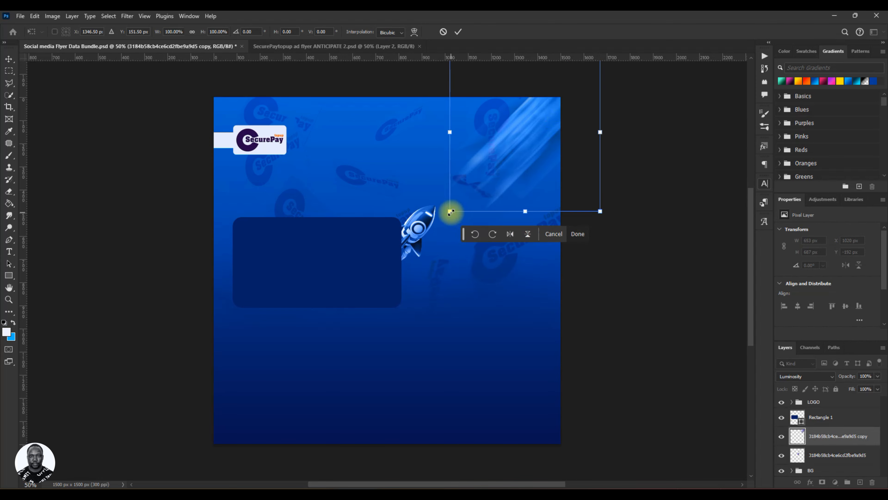
drag(451, 212, 398, 272)
key(ctrl+z)
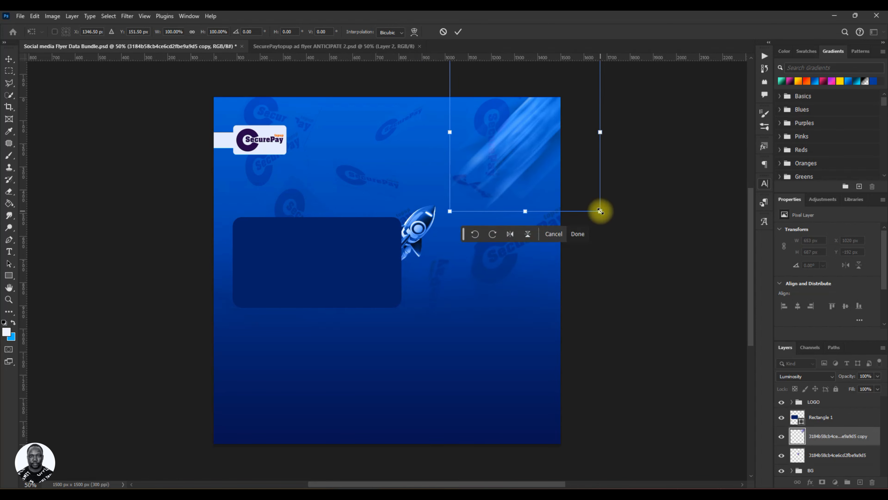
alt+shift+click(583, 195)
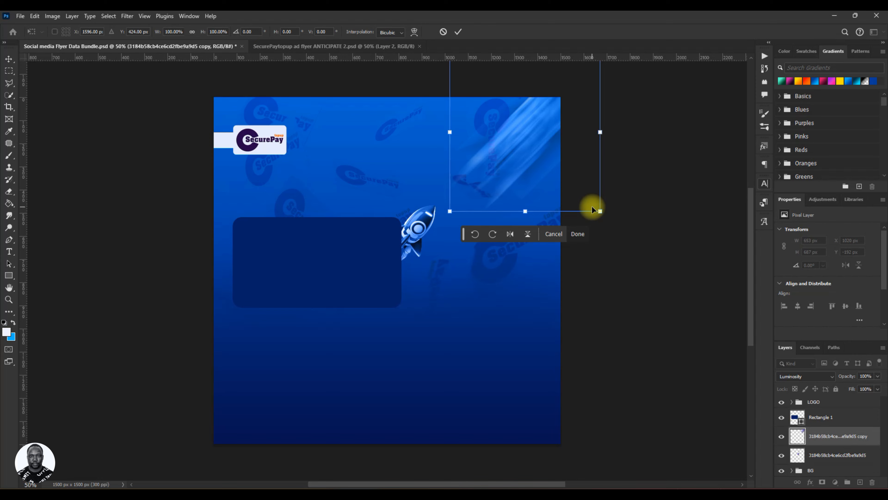
key(ctrl+z)
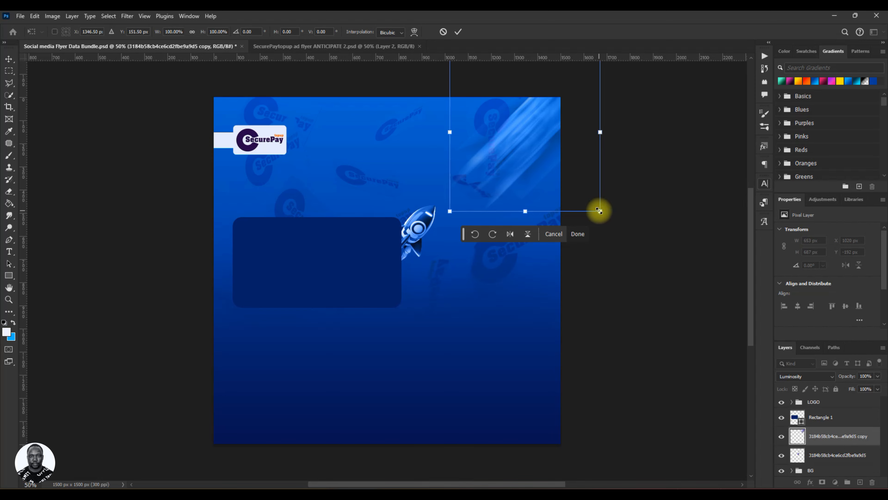
drag(600, 211, 575, 169)
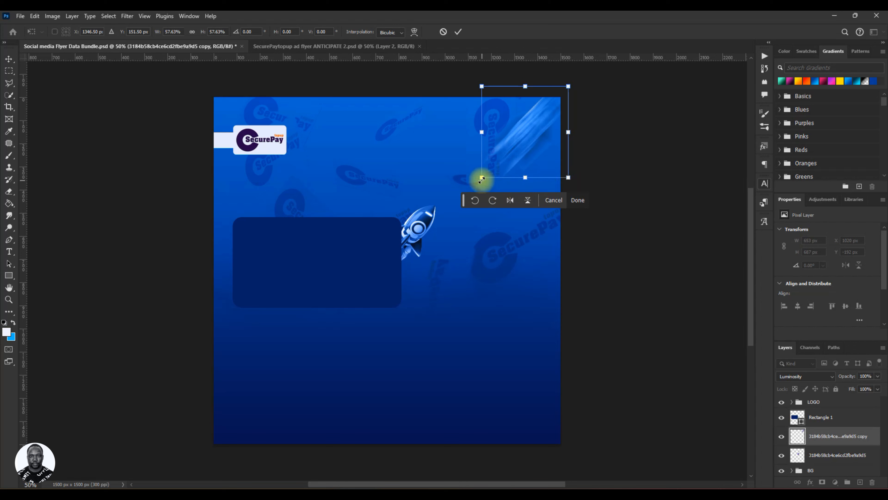
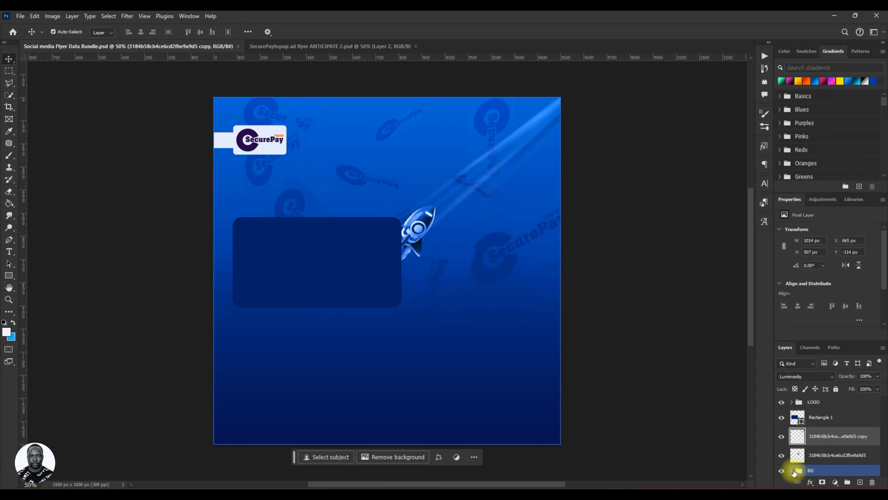
Add a new empty layer inside the BG group, directly above the SecurePaytopup overlay layer.
click(792, 471)
scroll(808, 454, down, 2)
scroll(816, 444, down, 1)
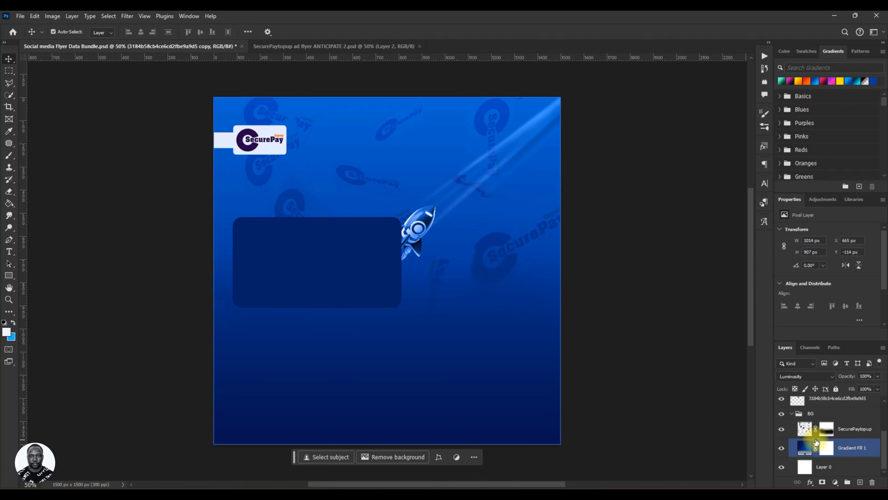
click(841, 428)
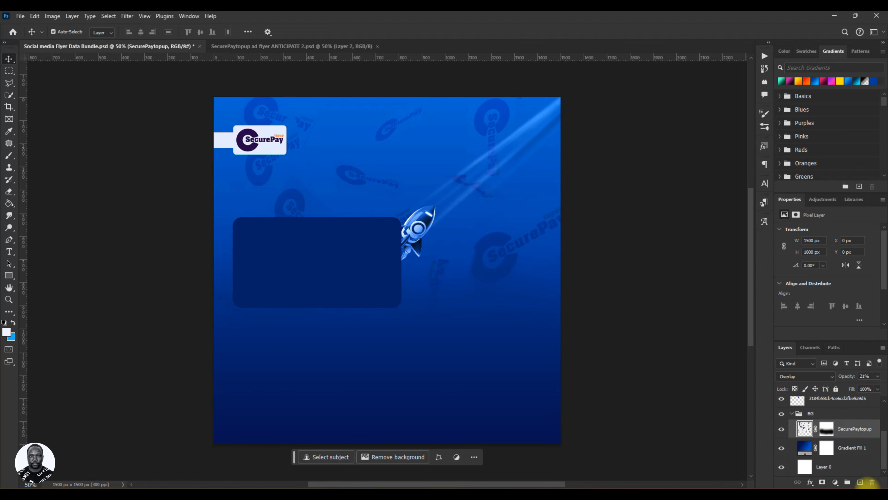
click(861, 482)
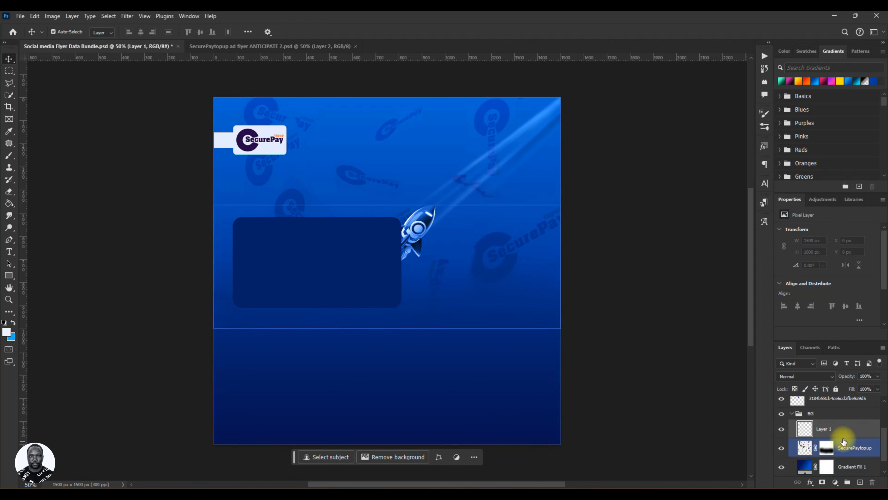
Pick the Brush tool and set a soft round brush size of about 600 px.
click(10, 158)
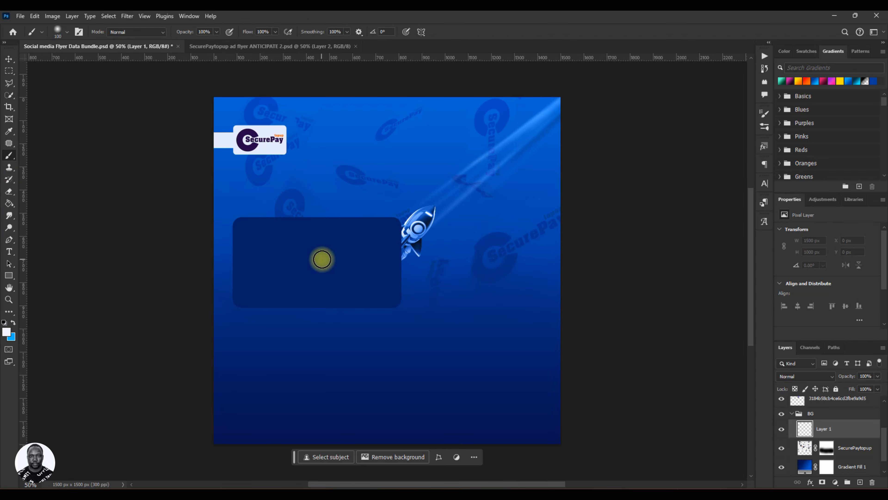
key(bracketright)
key(bracketright)
key(bracketright)
key(bracketright)
key(bracketright)
key(bracketright)
key(bracketright)
key(bracketright)
key(bracketright)
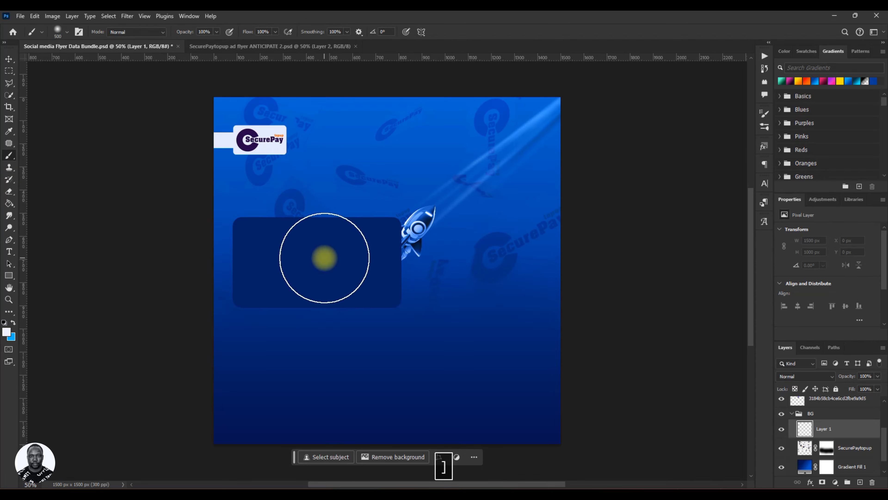
key(bracketleft)
key(bracketleft)
key(bracketleft)
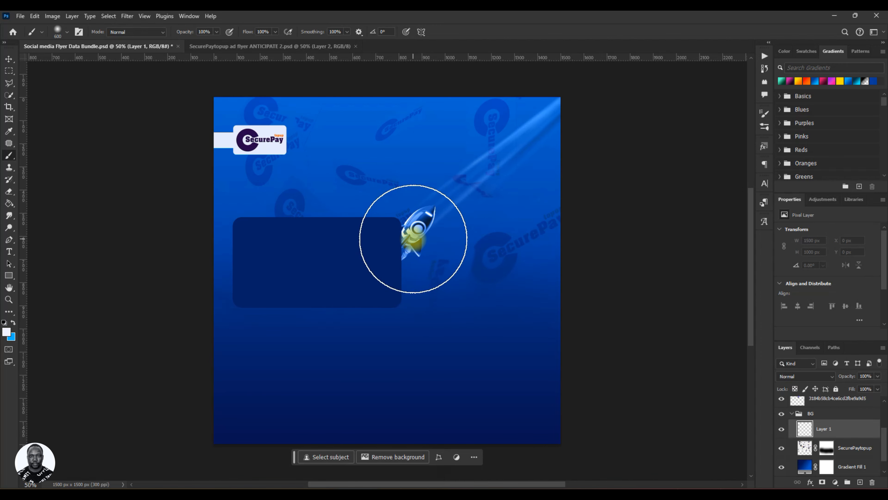
key(bracketright)
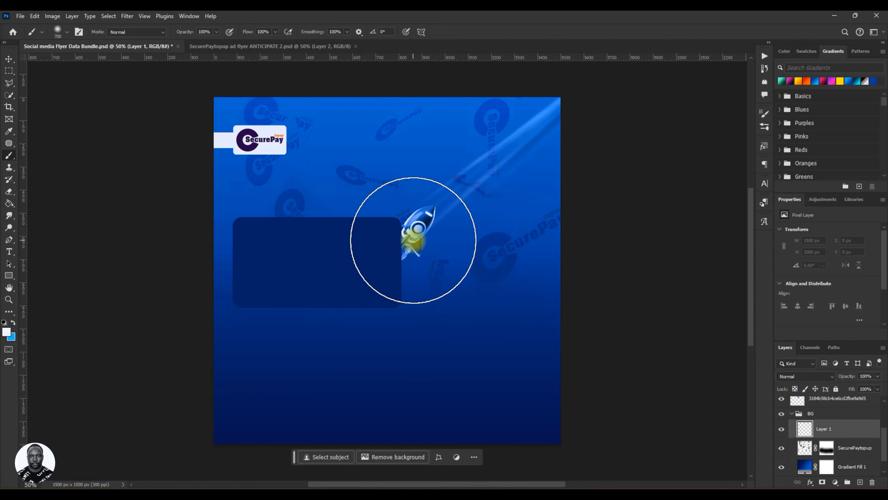
key(bracketleft)
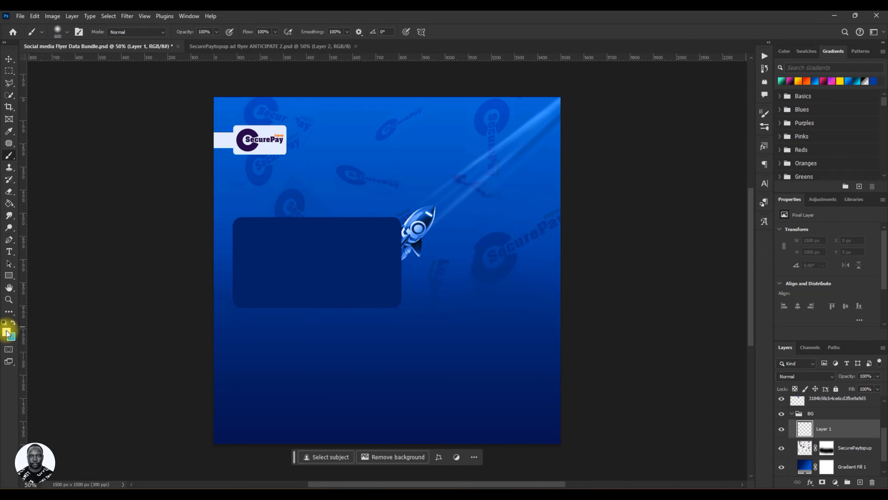
click(14, 322)
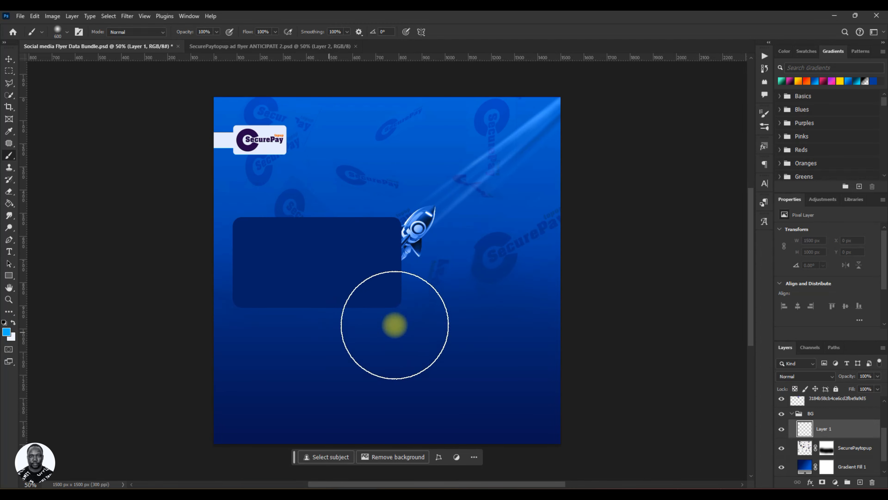
click(411, 240)
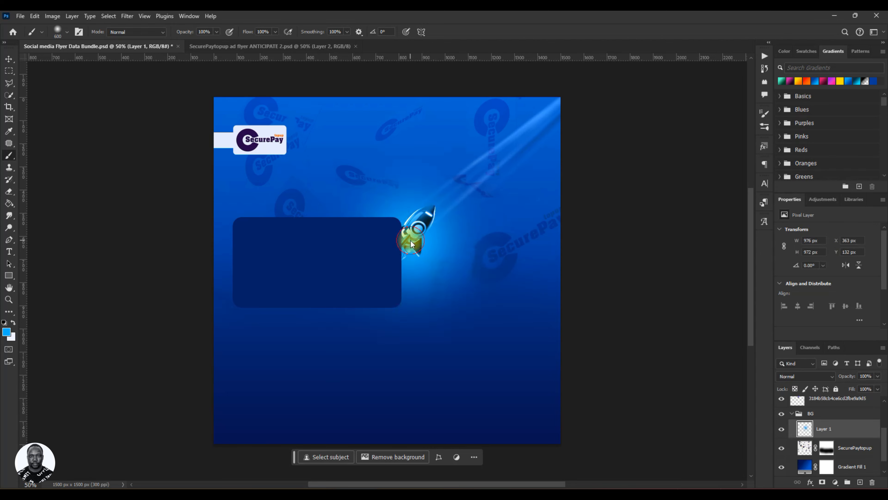
key(ctrl+z)
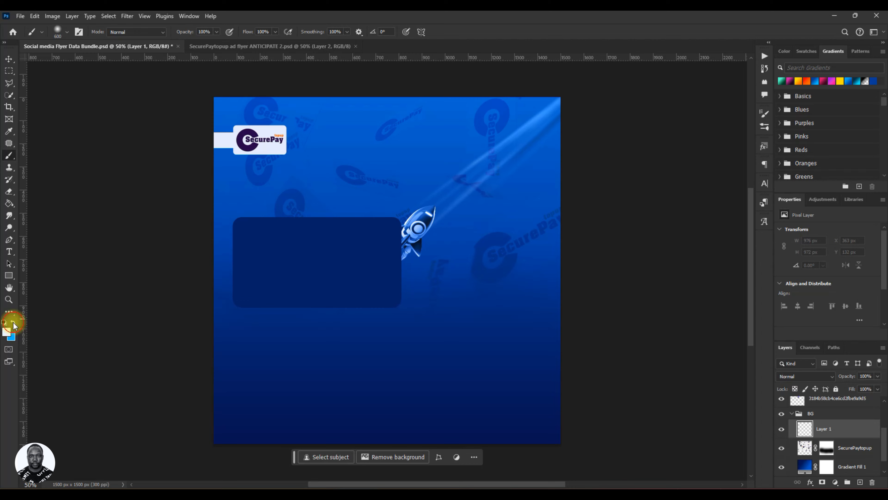
Set the foreground color to #0072ff by sampling the bright blue from the canvas.
click(8, 331)
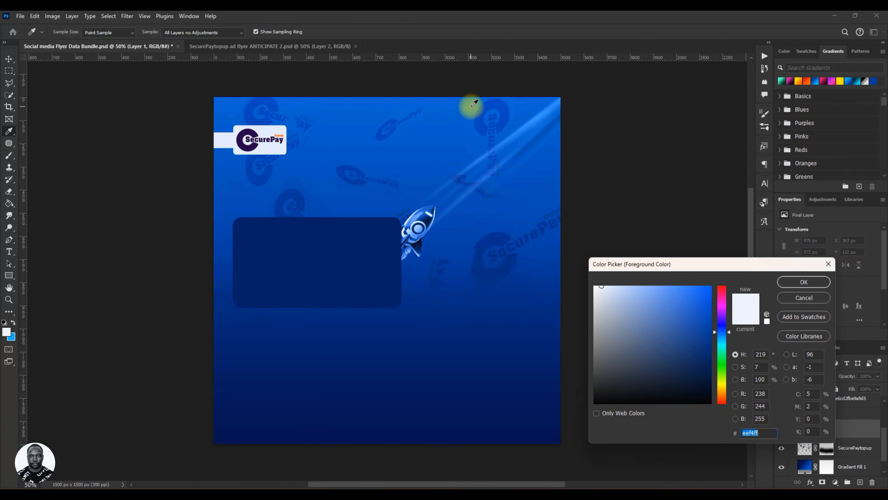
click(475, 103)
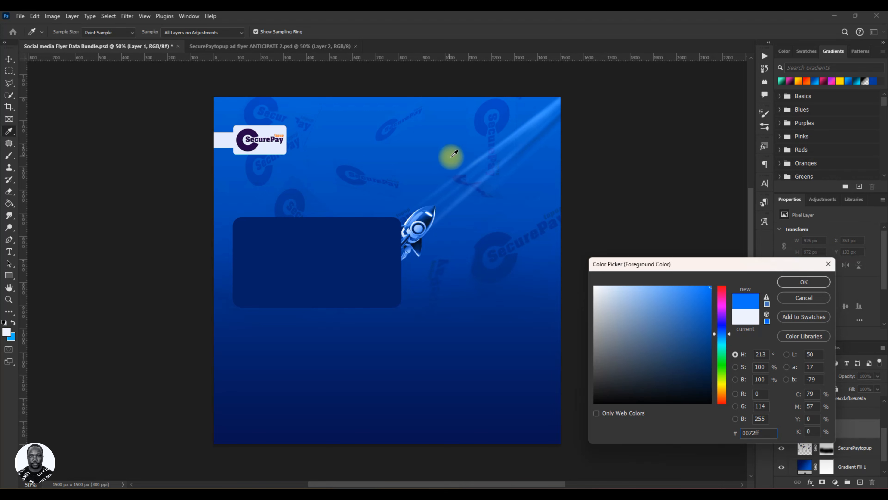
click(767, 433)
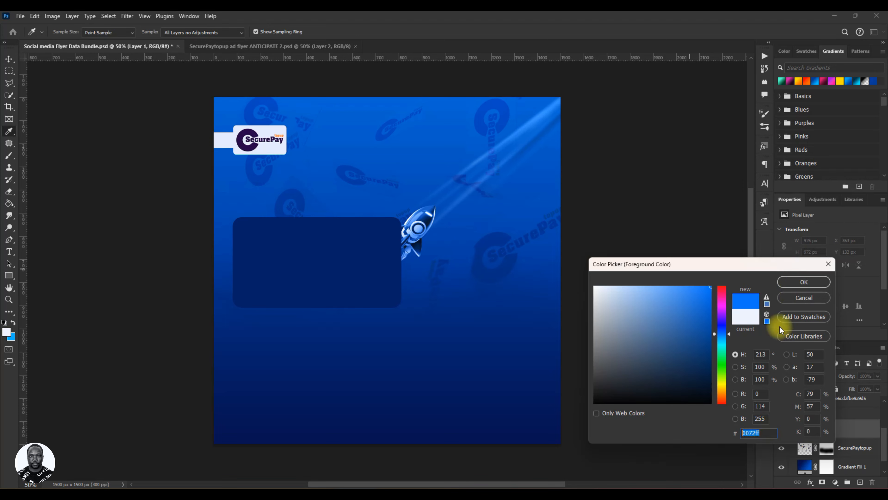
click(801, 282)
Paint a single soft blue glow dab on the new layer just behind the rocket.
key(b)
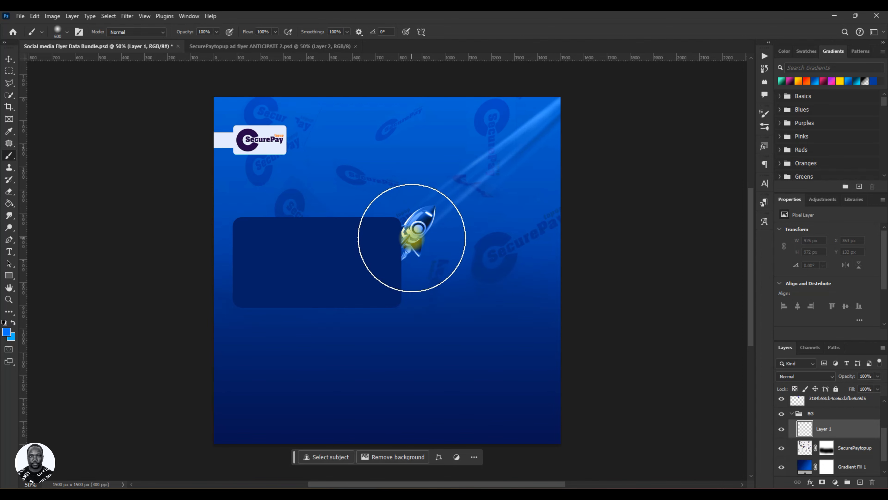
click(412, 238)
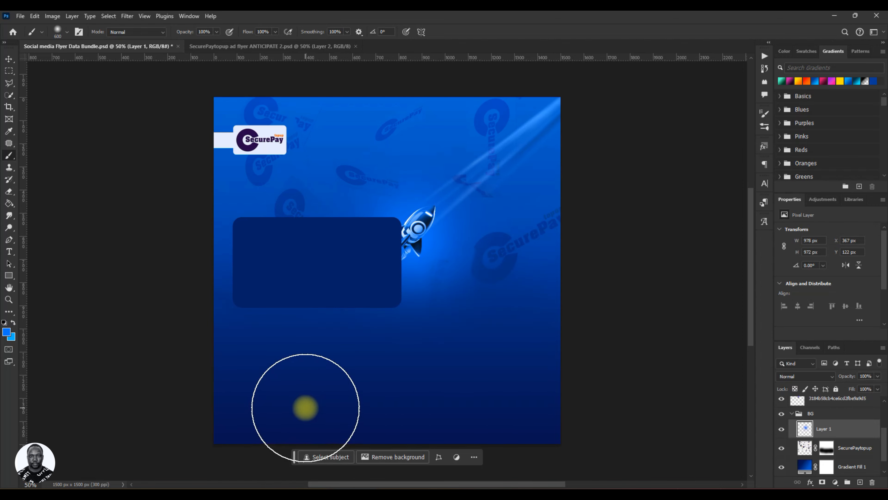
key(ctrl+z)
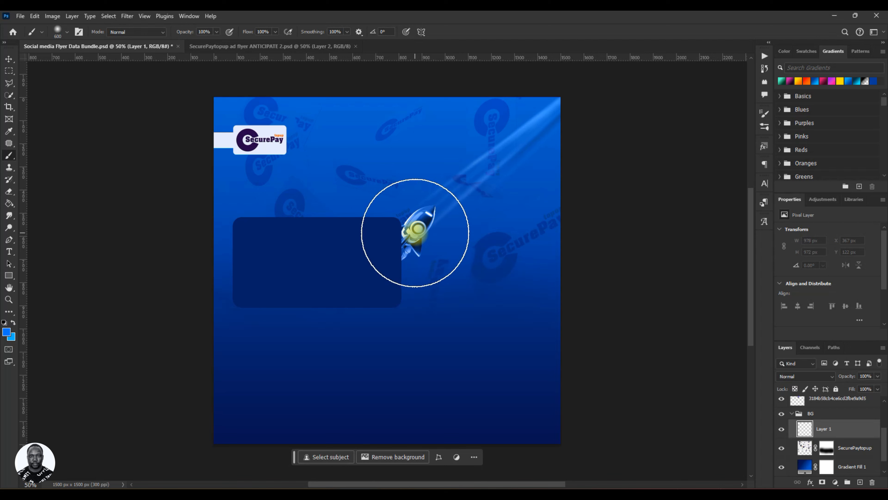
click(415, 233)
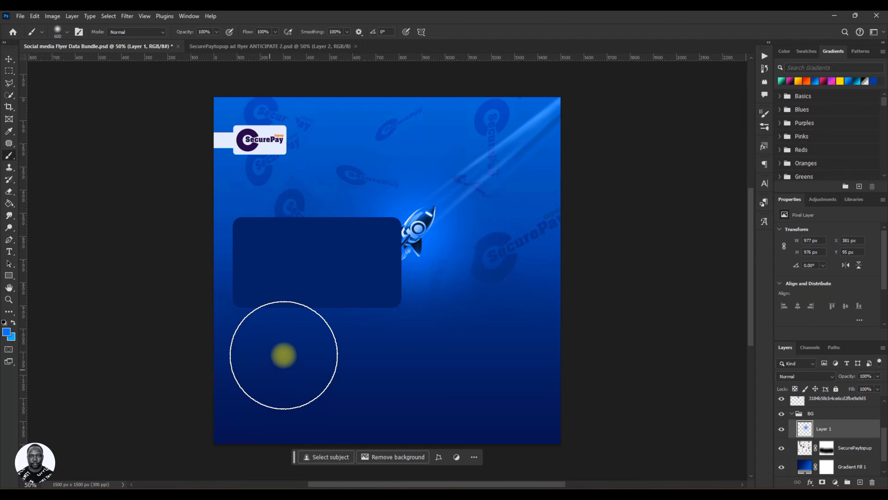
key(ctrl+z)
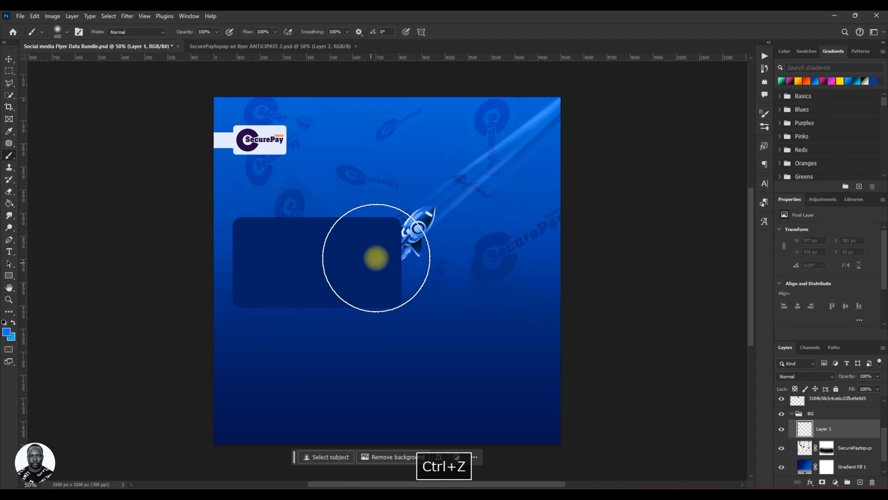
click(407, 233)
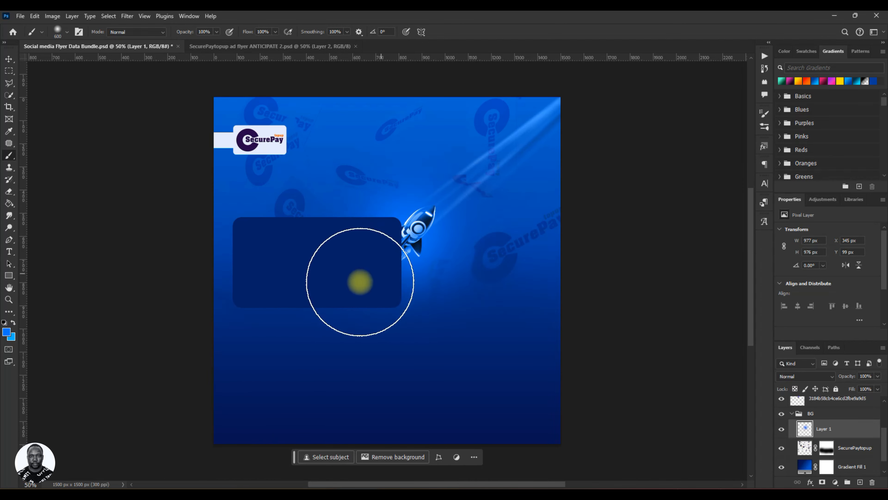
Scale the glow layer to about 114%, shift it around the rocket, and save the document.
key(v)
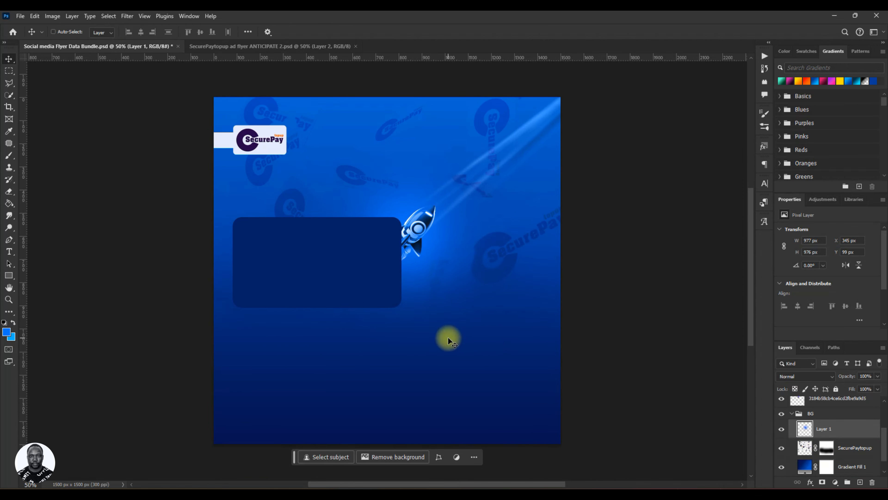
key(ctrl+t)
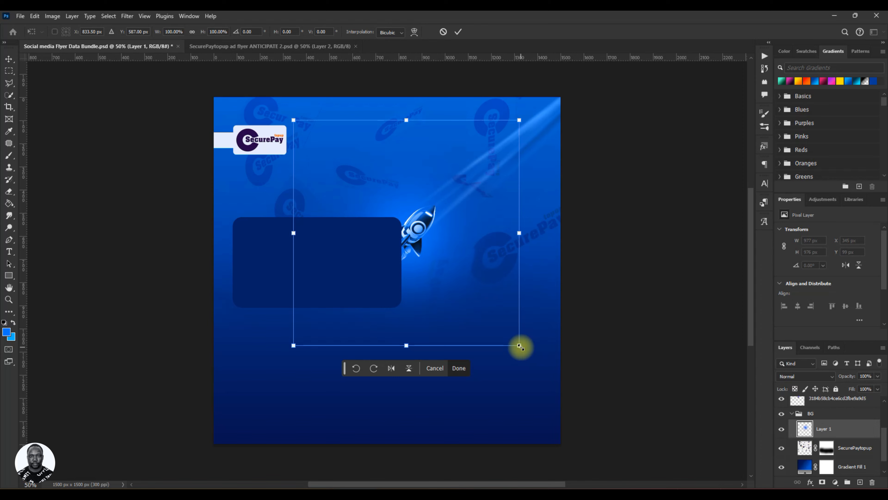
drag(521, 347, 536, 361)
drag(460, 327, 455, 314)
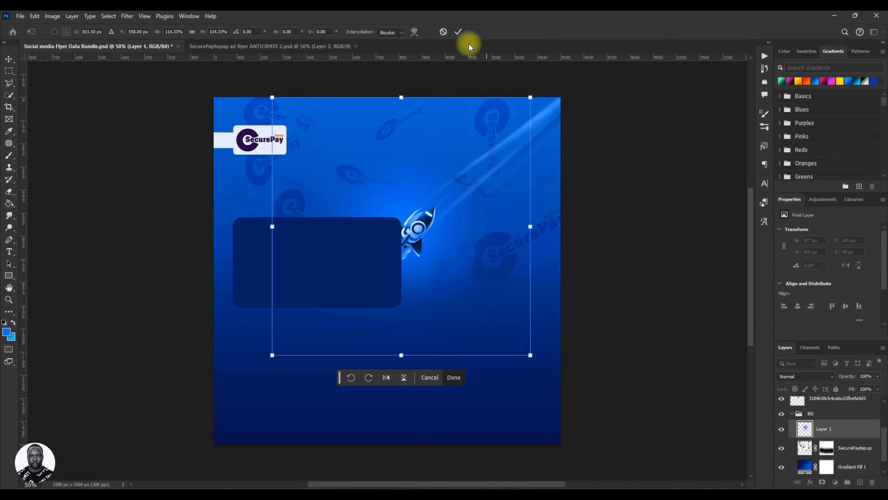
click(458, 32)
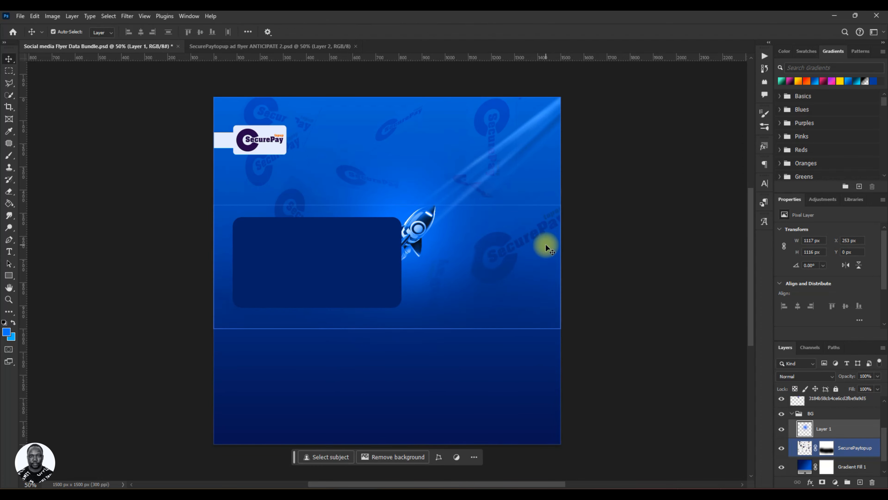
ctrl+click(842, 445)
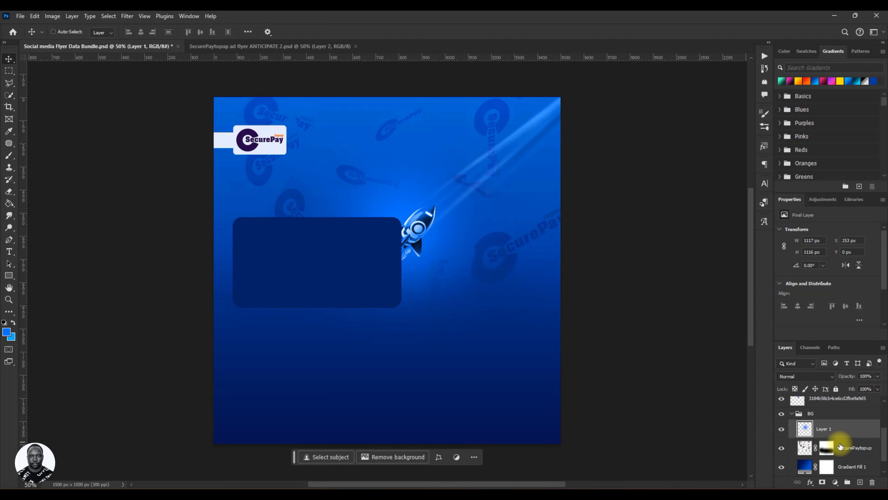
key(ctrl+s)
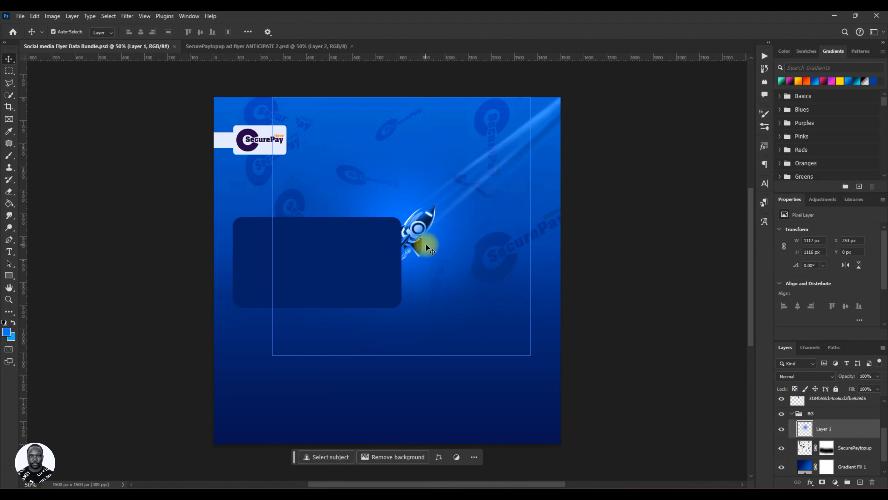
Switch to the Buy Airtime Flyer Brief text file and copy the line "Buy Airtime".
mouse_move(219, 494)
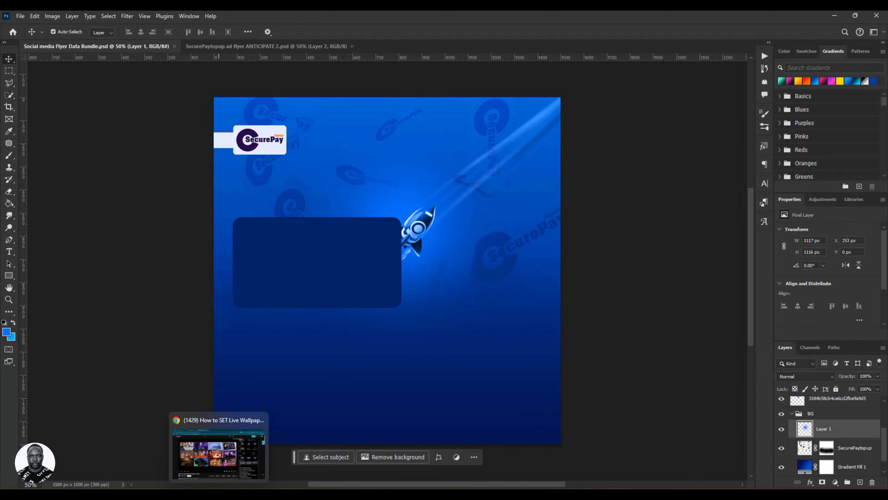
click(707, 487)
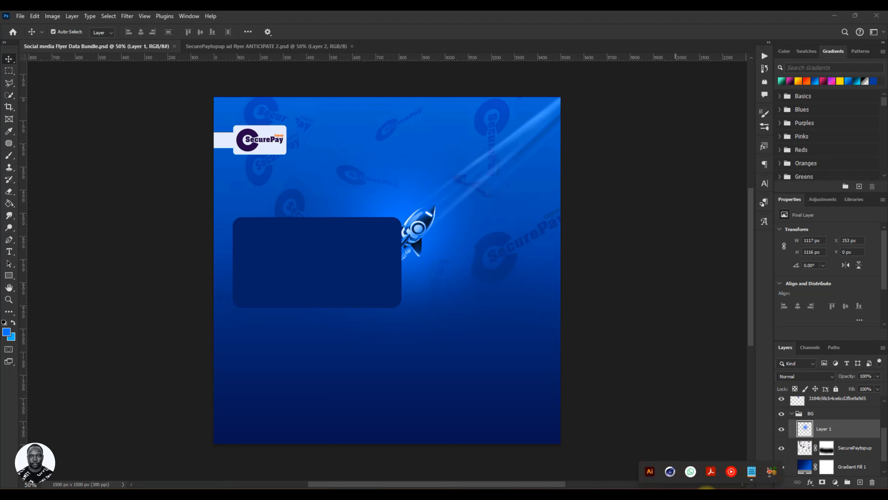
click(752, 471)
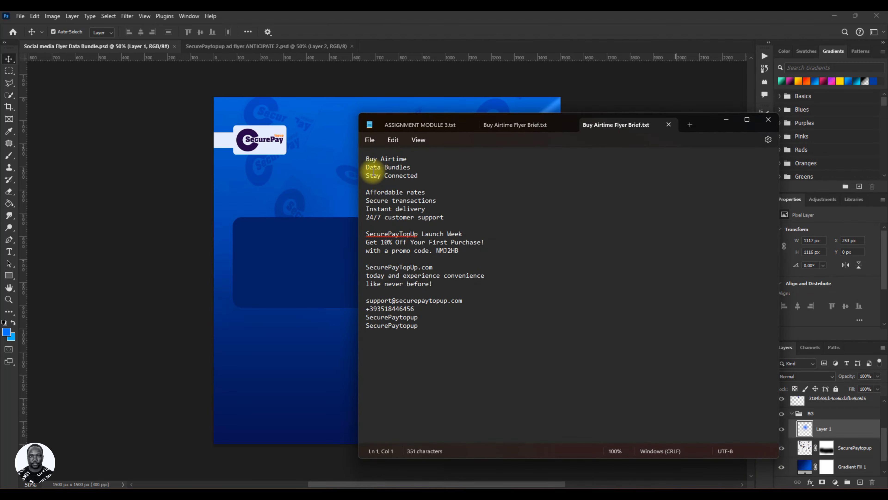
drag(366, 158, 381, 162)
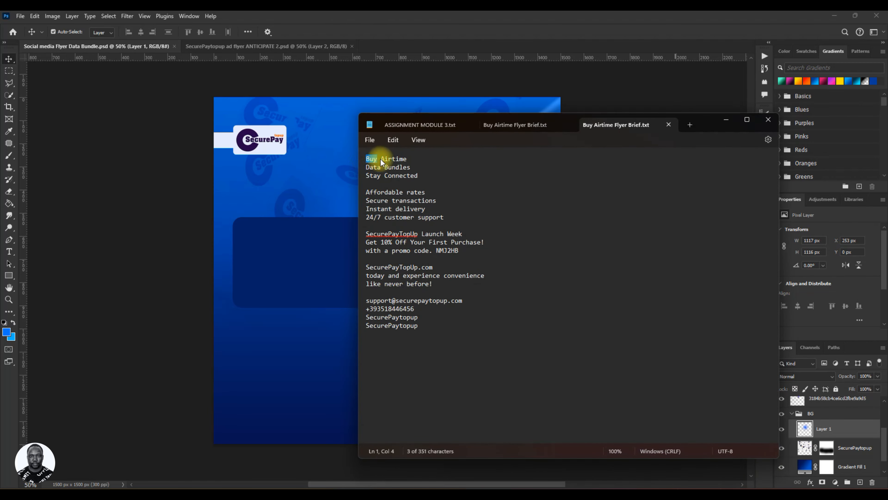
right_click(395, 159)
click(422, 207)
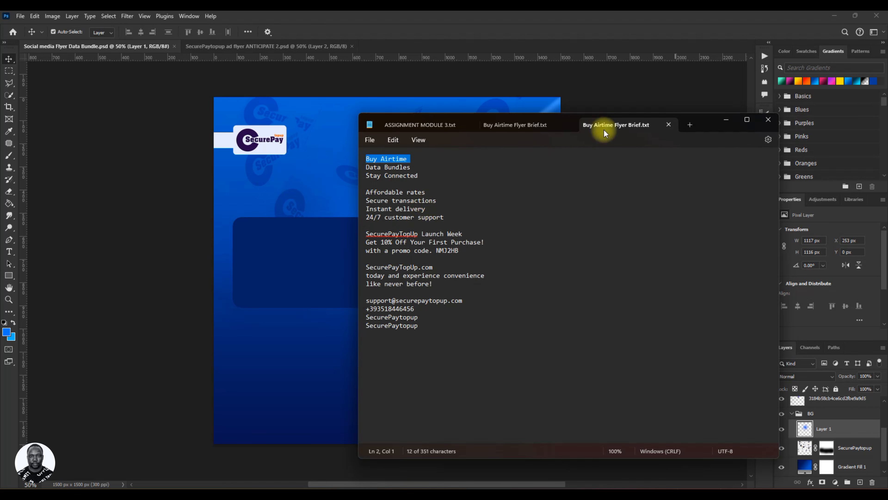
click(727, 121)
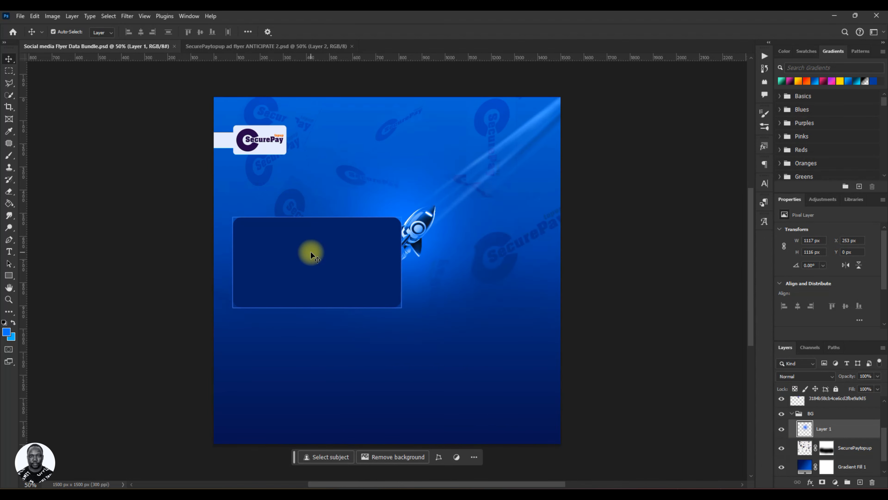
Add a new text layer above the LOGO group inside the rounded rectangle and paste in "Buy Airtime".
key(t)
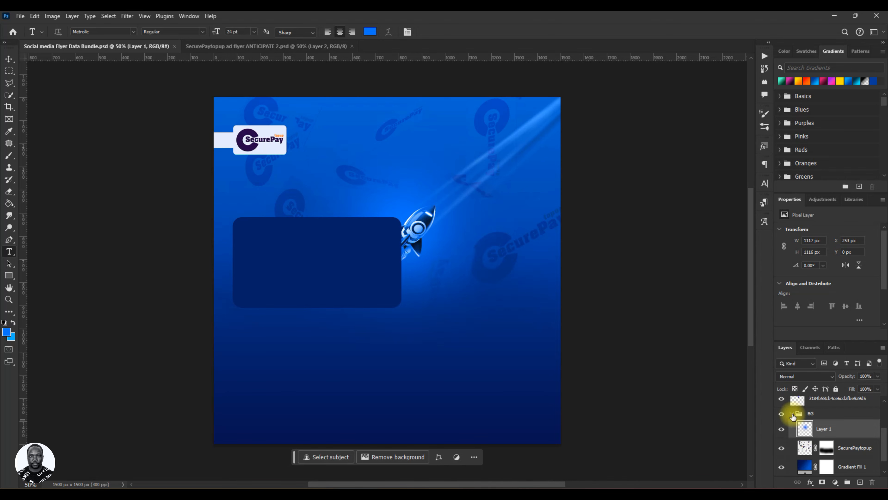
click(793, 414)
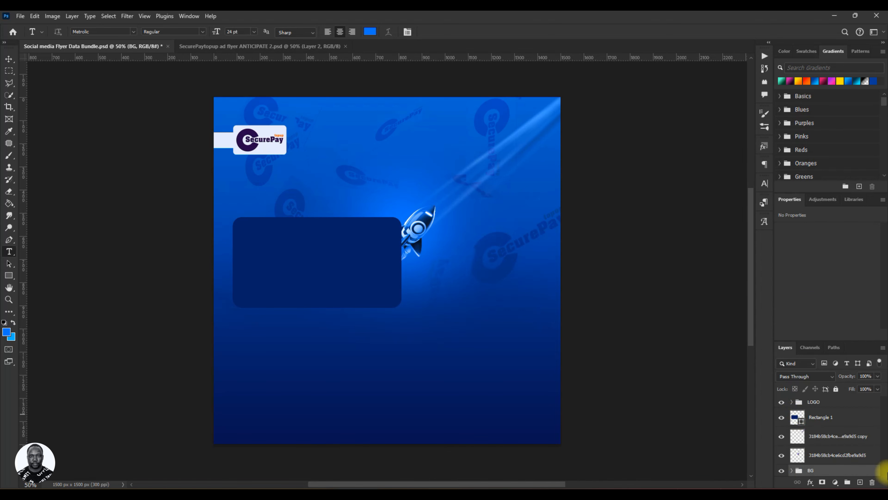
click(819, 402)
scroll(357, 308, down, 1)
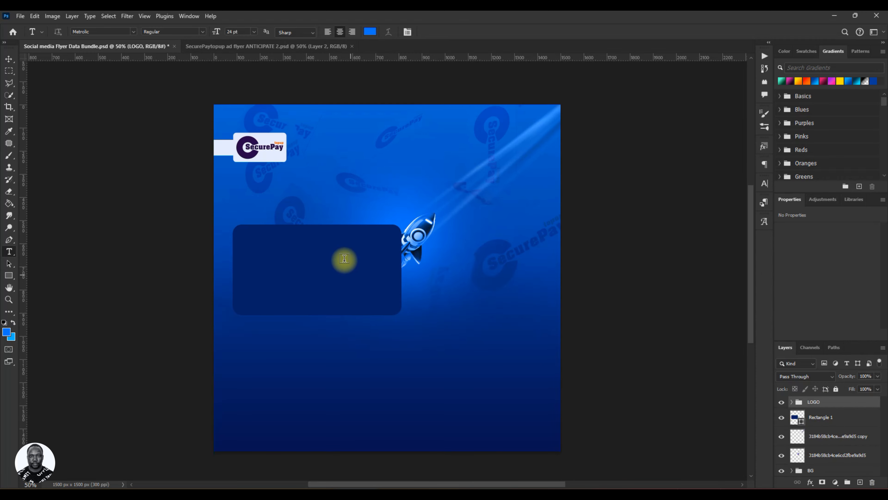
click(308, 263)
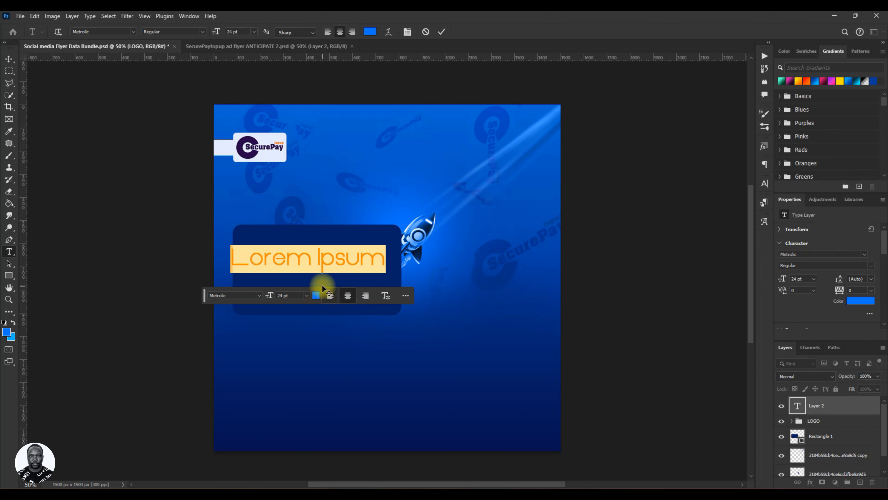
key(ctrl+v)
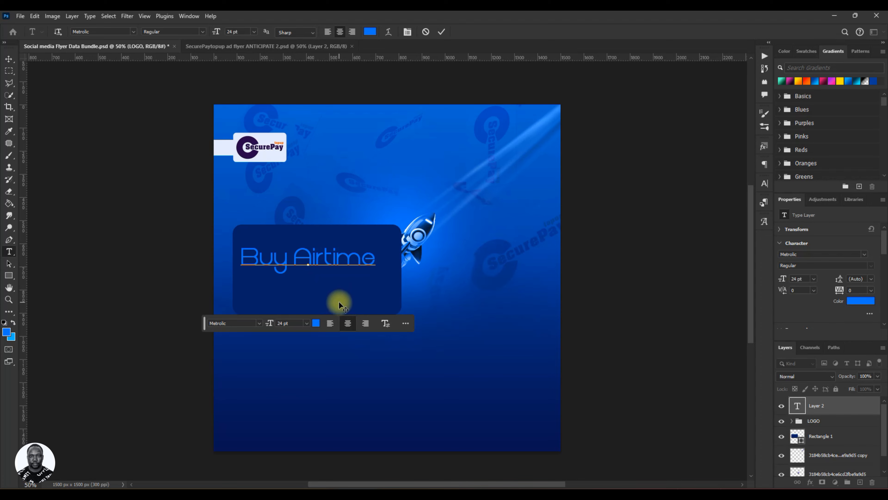
key(BackSpace)
click(442, 31)
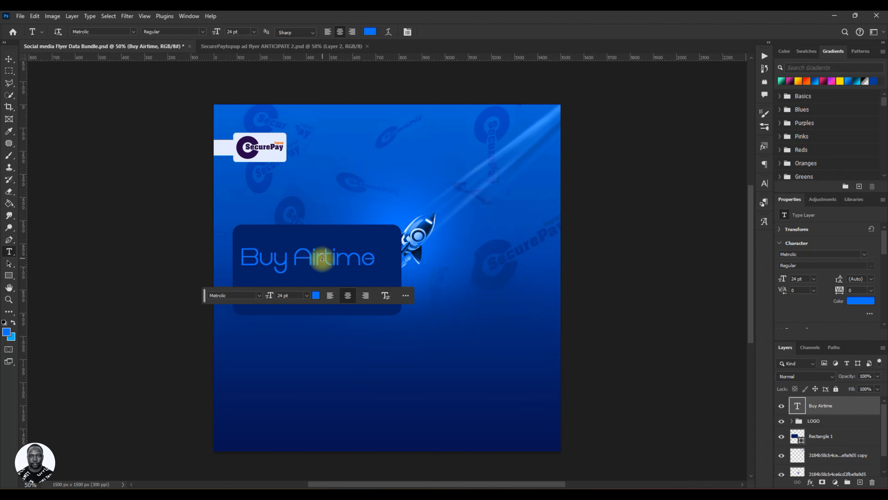
Try the Derringer-Heavy font with All Caps on the Buy Airtime headline.
key(v)
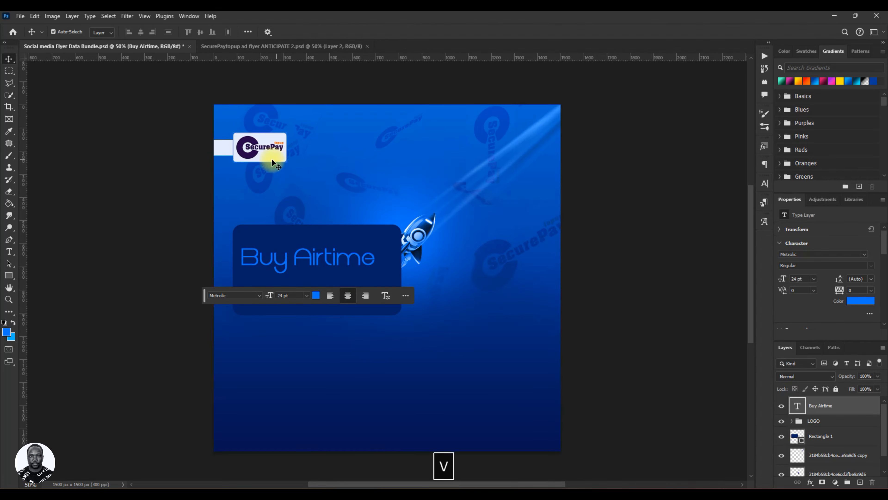
click(766, 186)
click(710, 197)
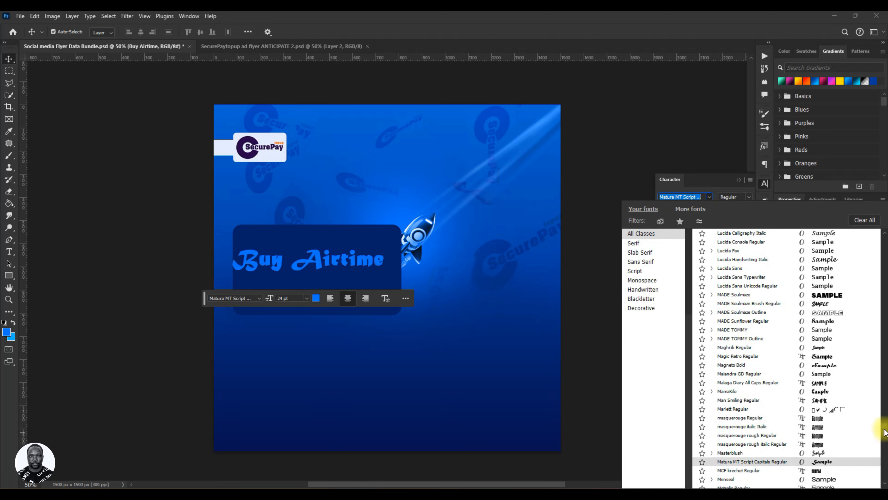
drag(885, 432, 886, 237)
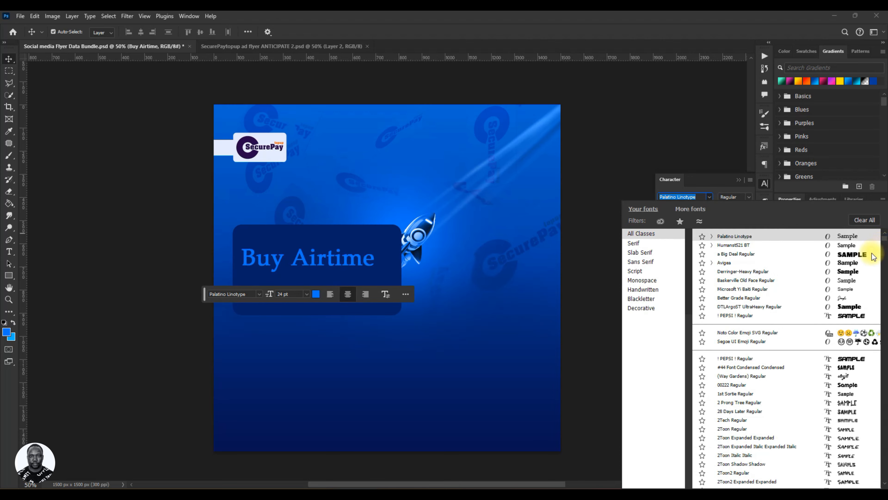
click(853, 271)
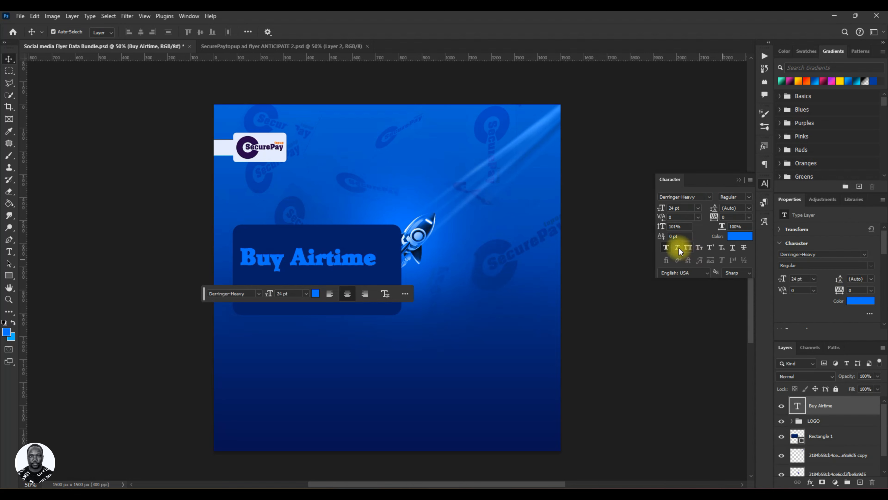
click(687, 247)
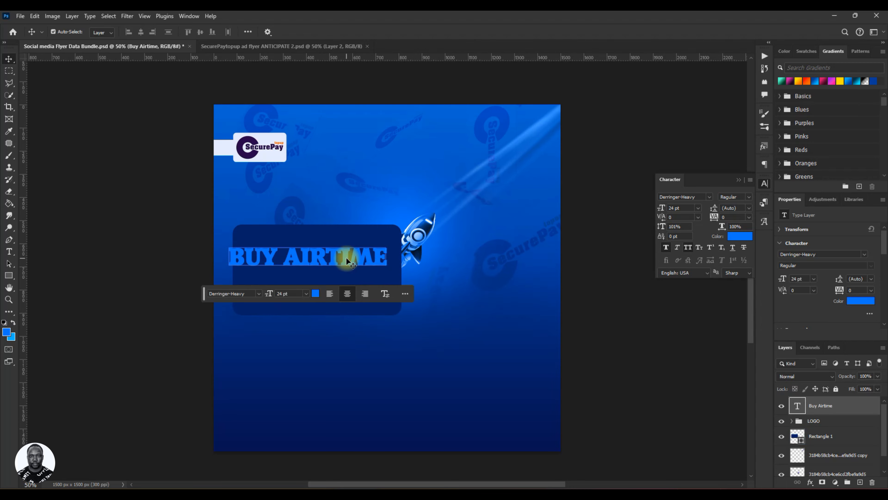
Nudge the headline slightly upward and compare it with the SecurePaytopup reference flyer.
drag(347, 262, 353, 251)
click(247, 48)
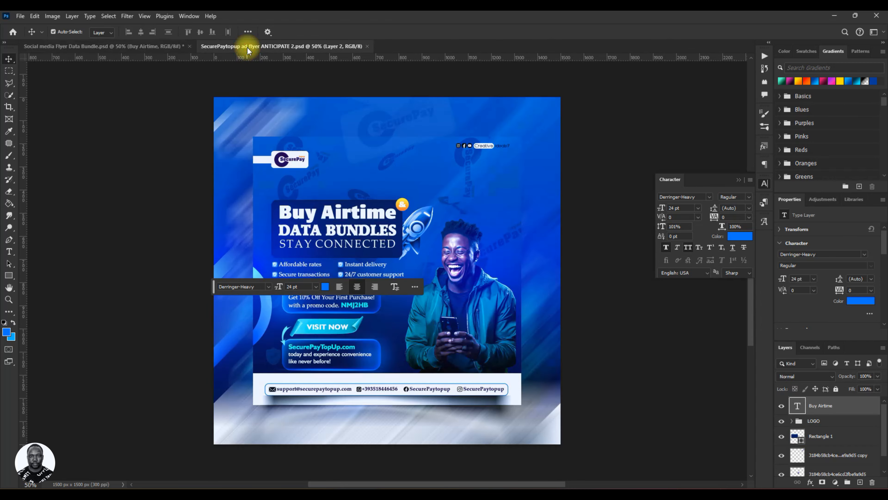
click(159, 48)
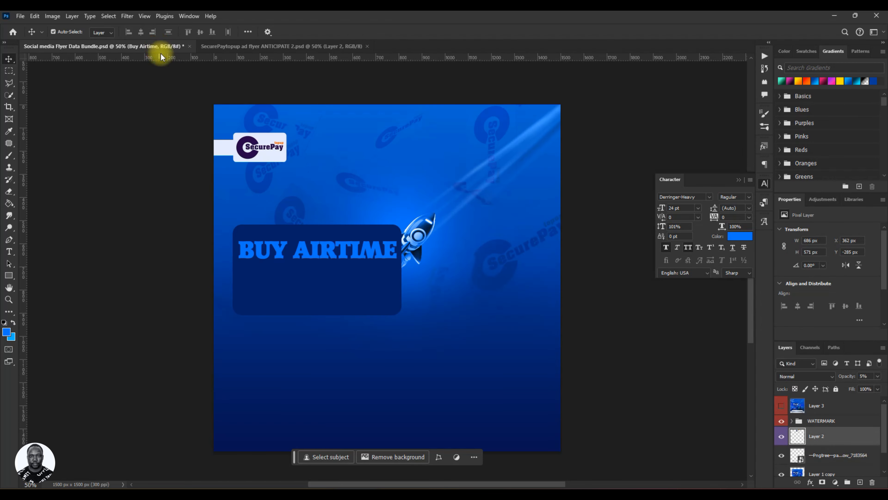
Change the headline font to DTLArgoST UltraHeavy, turn off All Caps, and nudge it up slightly.
click(710, 197)
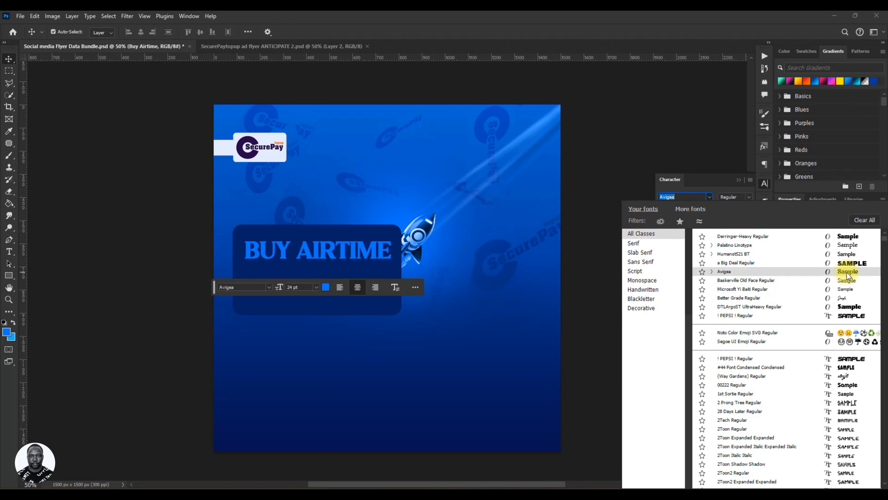
click(850, 306)
click(688, 247)
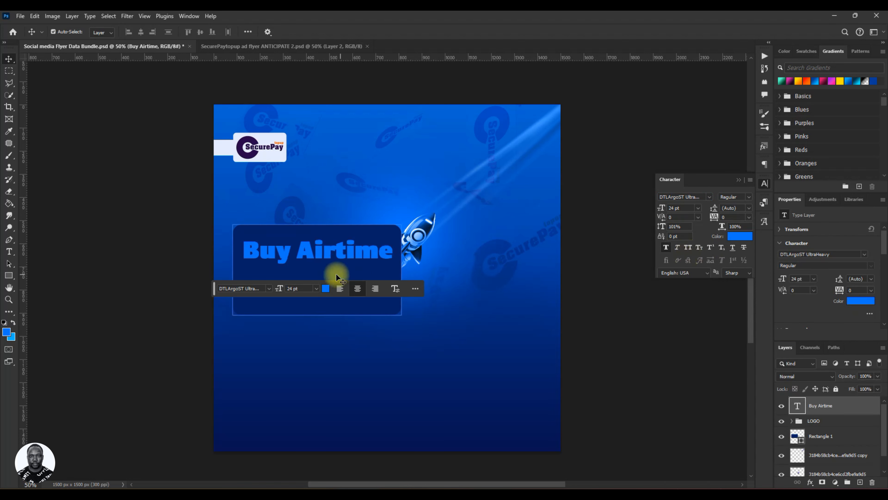
drag(319, 258, 321, 253)
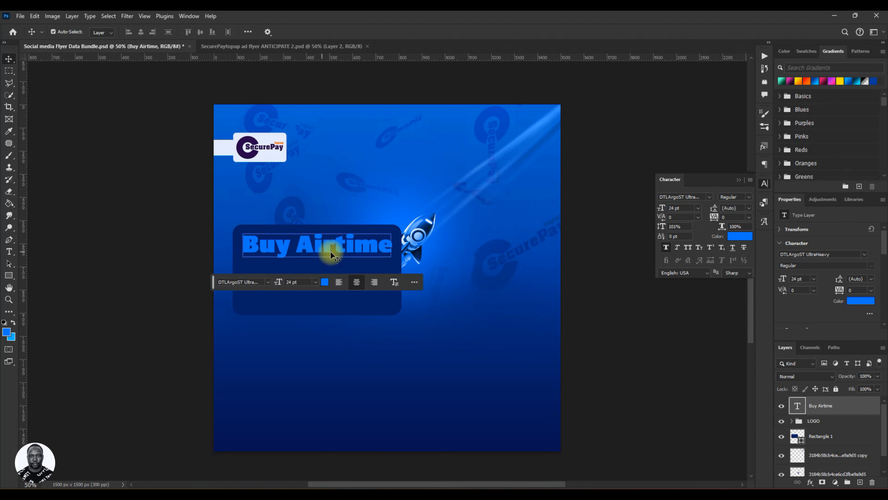
Set the headline text color to #e5ebfe by sampling the light color of the logo badge.
click(710, 197)
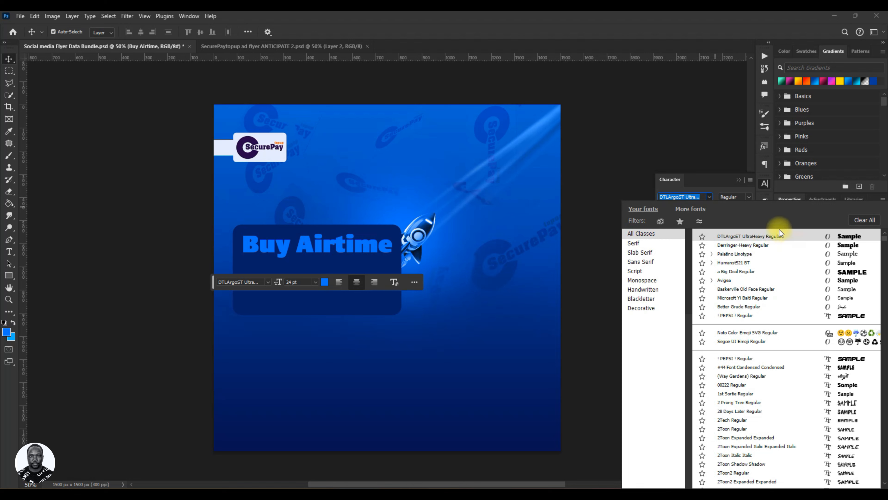
click(708, 196)
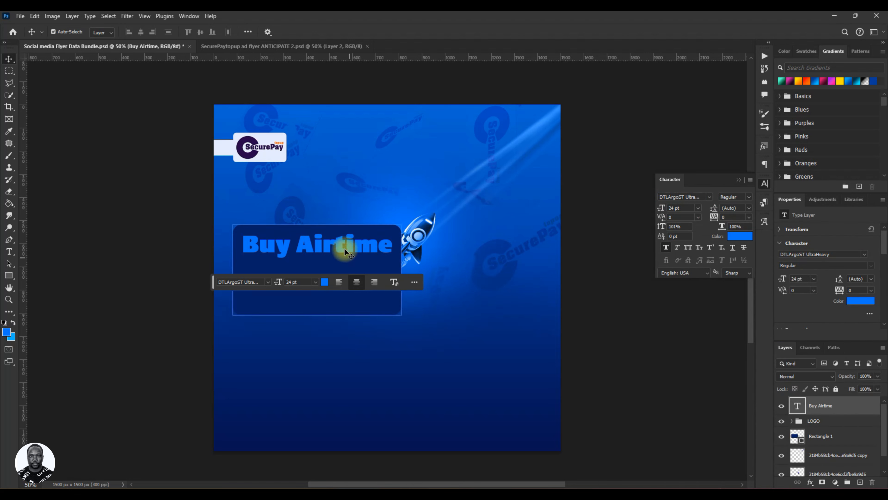
click(324, 282)
click(275, 156)
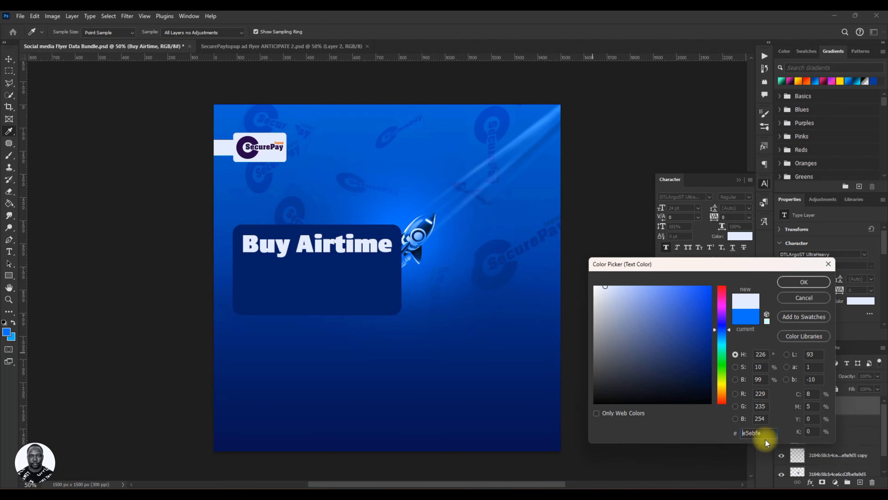
drag(731, 433, 749, 441)
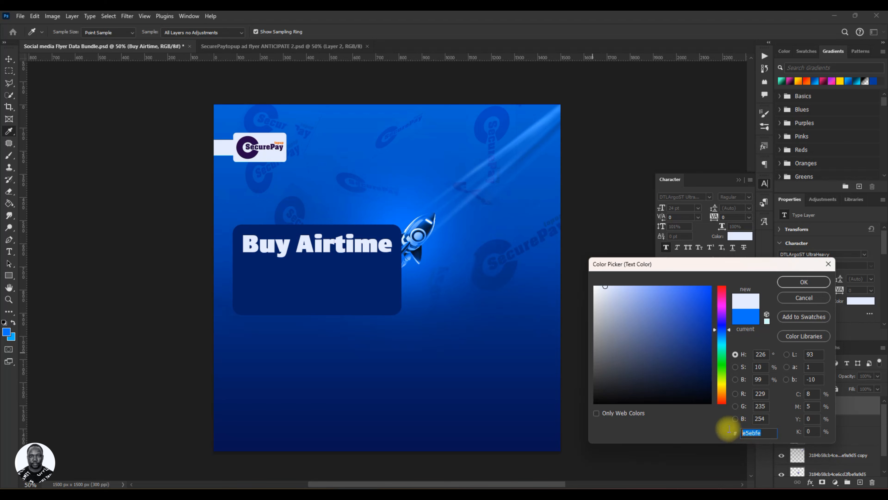
click(806, 282)
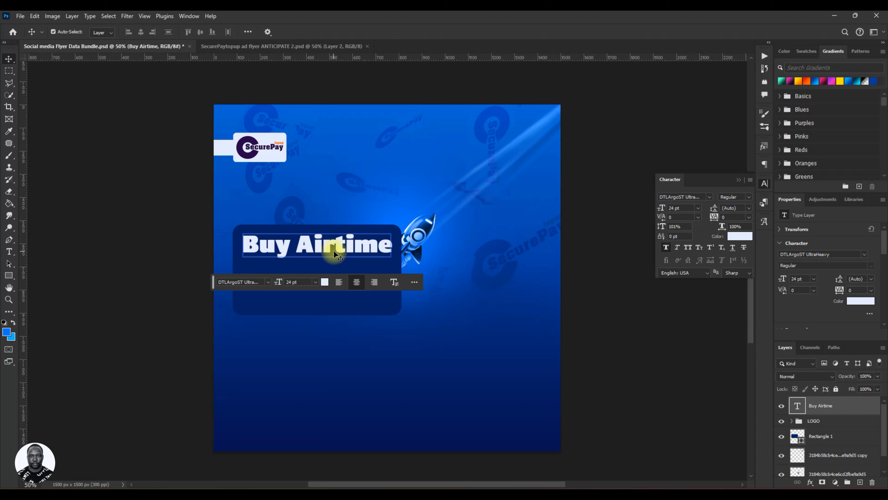
Duplicate the Buy Airtime text layer and place the copy directly below the original line.
click(356, 268)
click(342, 252)
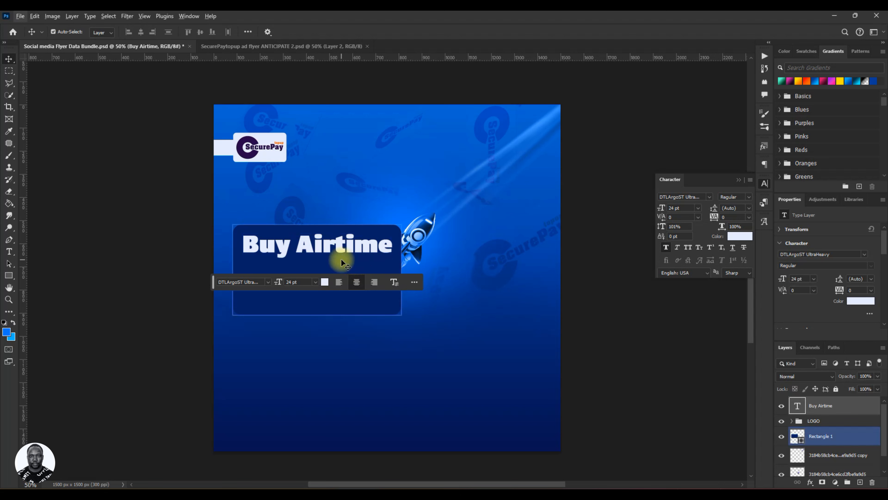
key(ctrl)
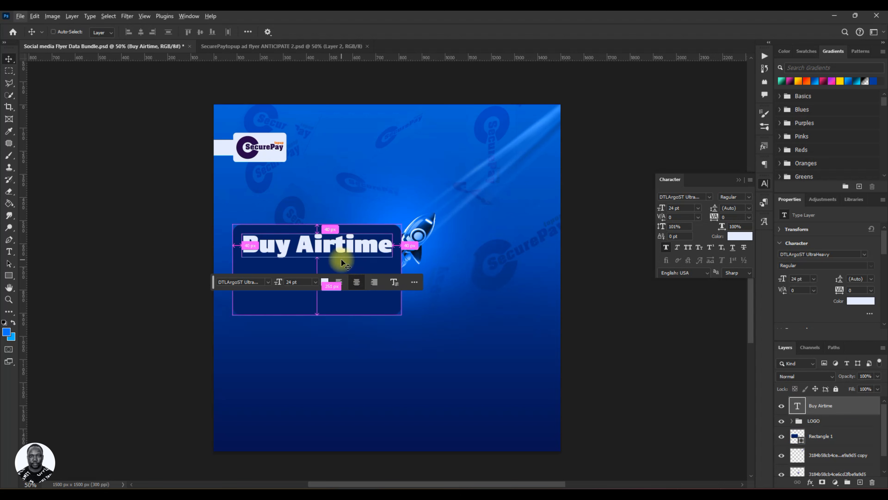
key(ctrl+j)
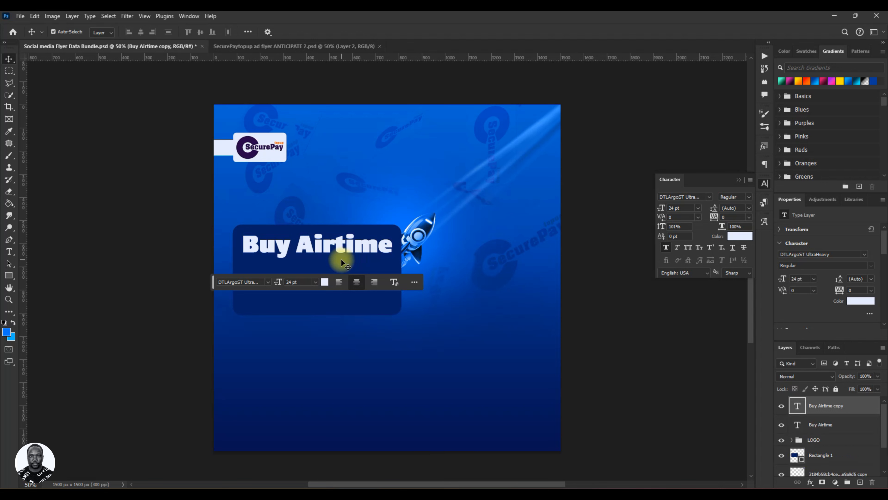
key(ctrl+z)
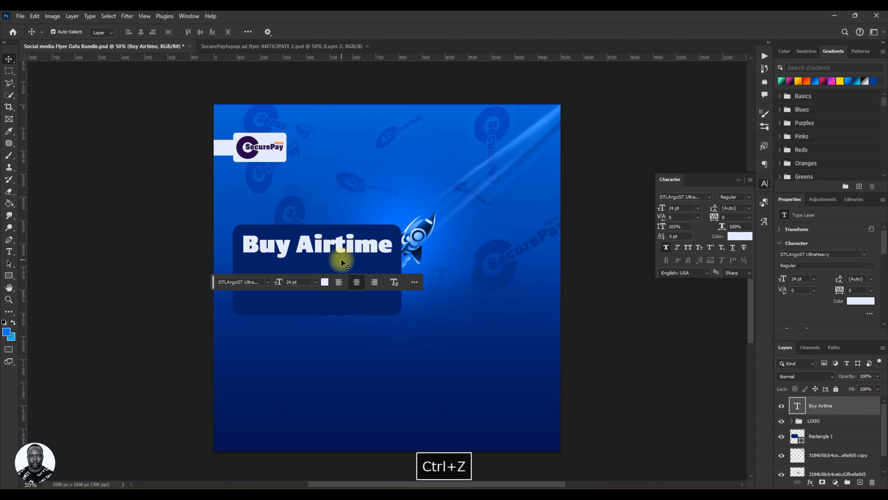
click(333, 256)
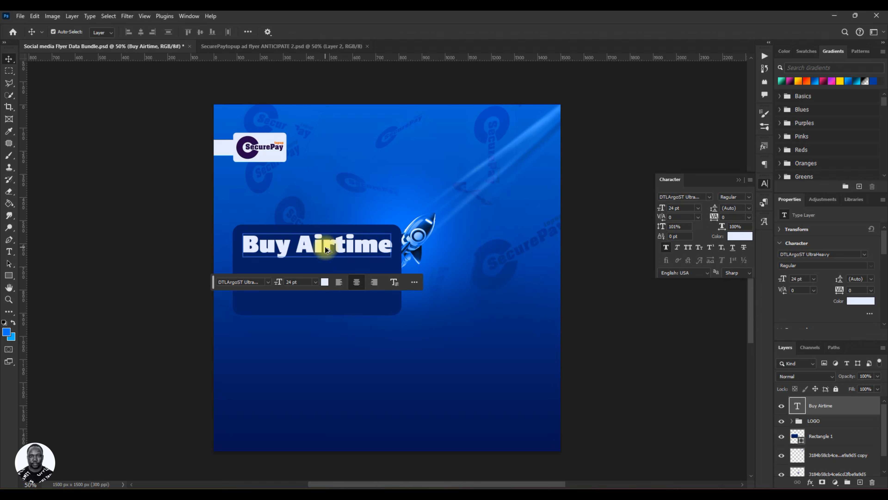
drag(325, 247, 328, 273)
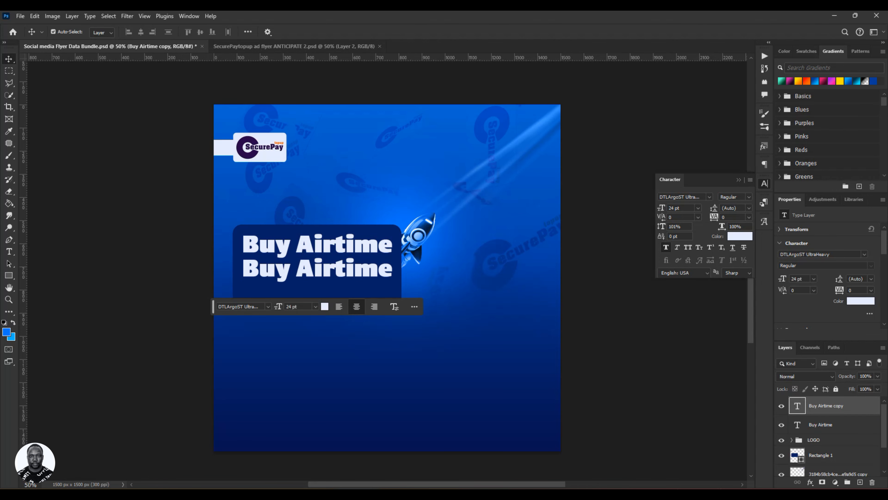
Switch to the Buy Airtime Flyer Brief text file and copy the line "Data Bundles".
key(alt+Tab)
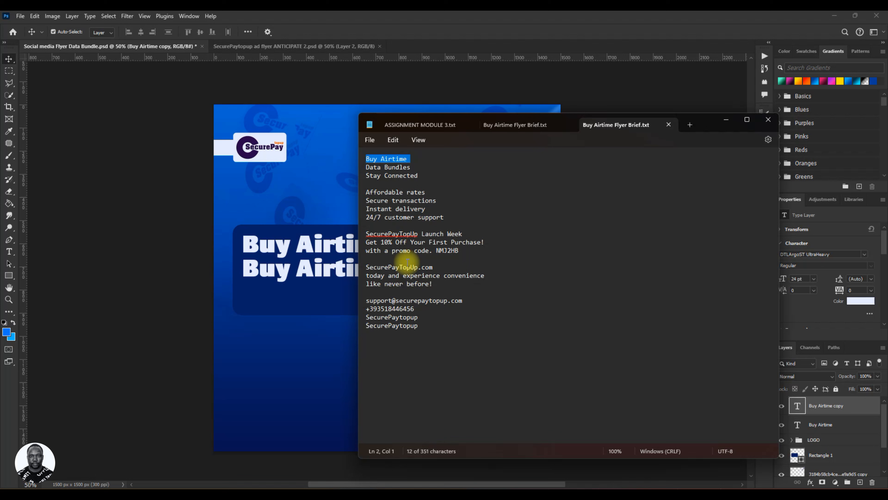
drag(366, 168, 407, 168)
right_click(406, 168)
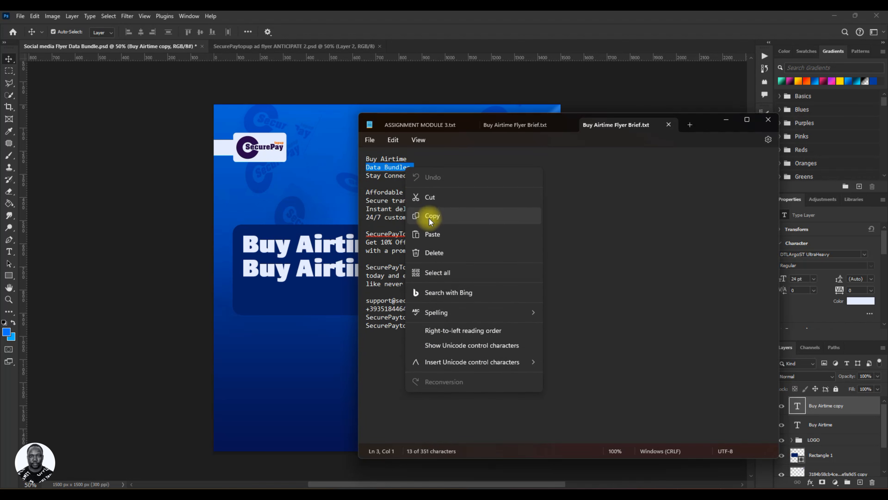
click(451, 215)
click(723, 118)
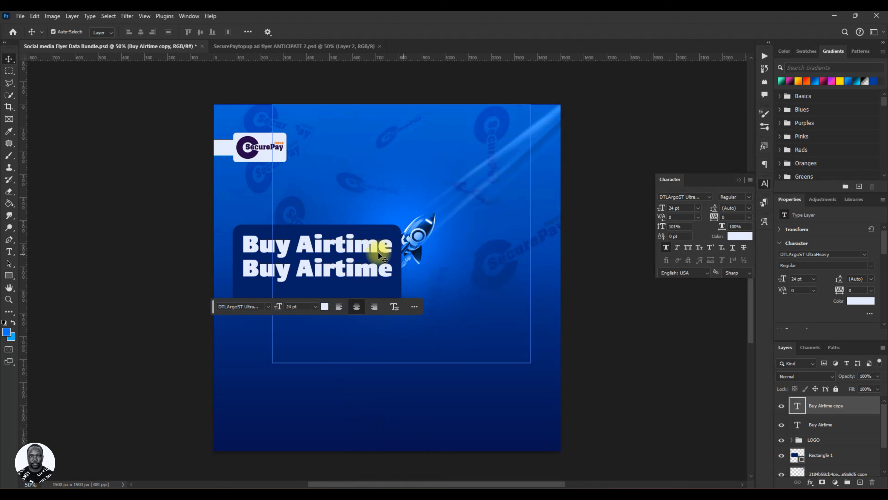
Replace the duplicated line's text with "Data Bundles" and set its font to Derringer-Heavy.
double_click(325, 271)
key(ctrl+a)
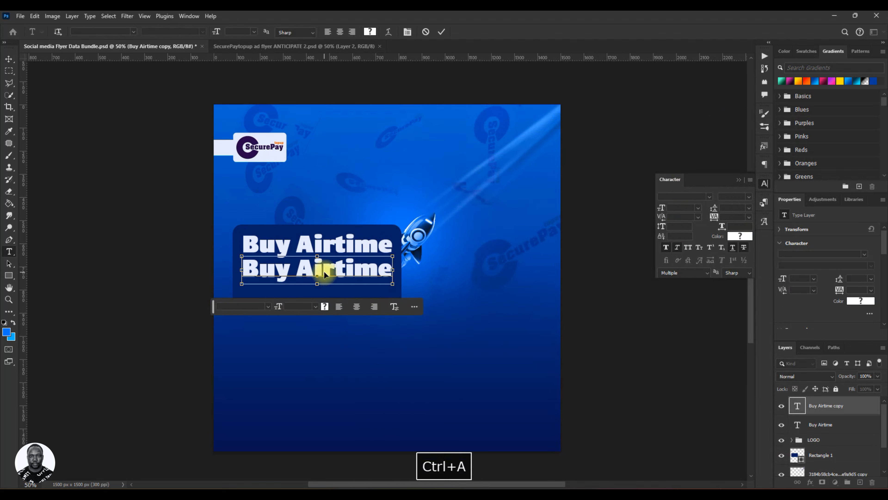
key(ctrl+v)
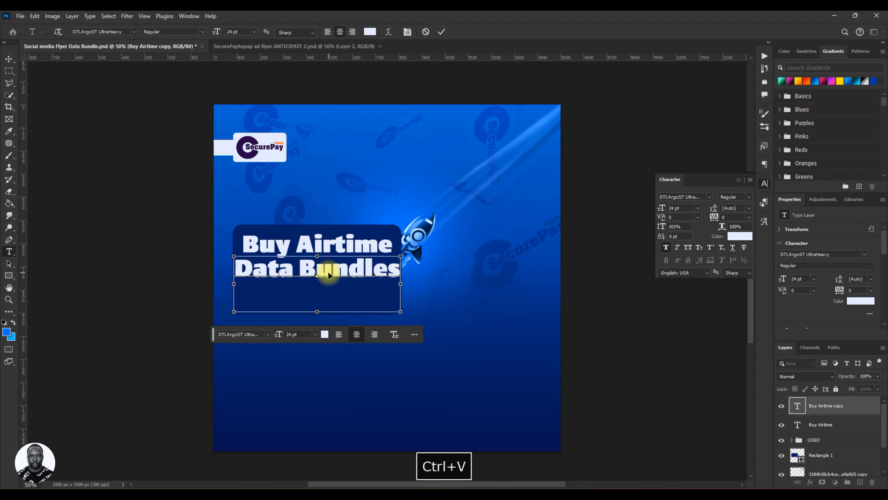
key(BackSpace)
click(441, 32)
key(v)
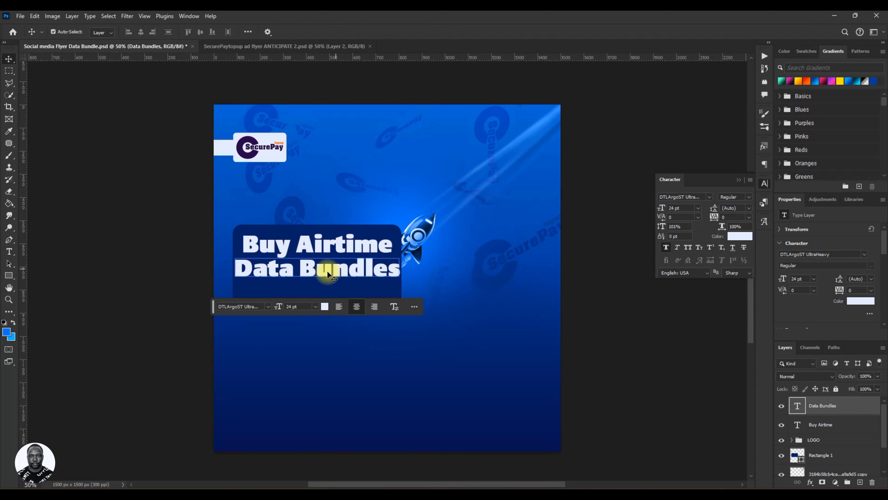
click(711, 198)
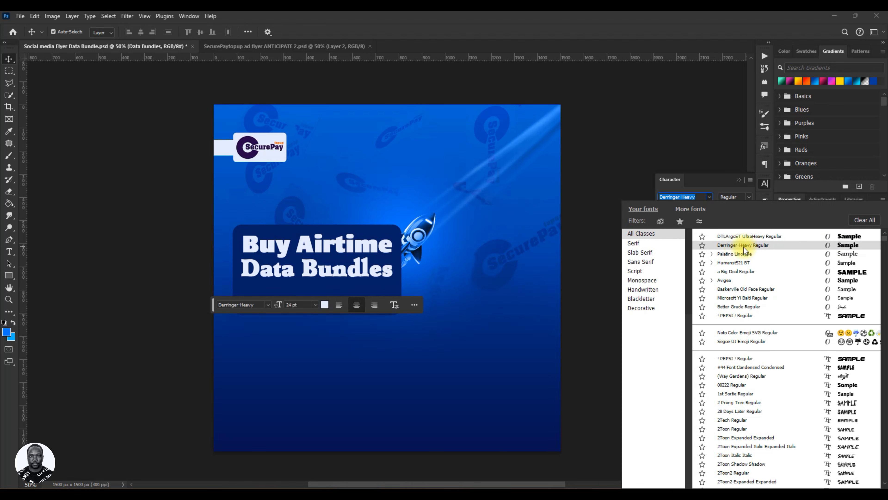
click(841, 246)
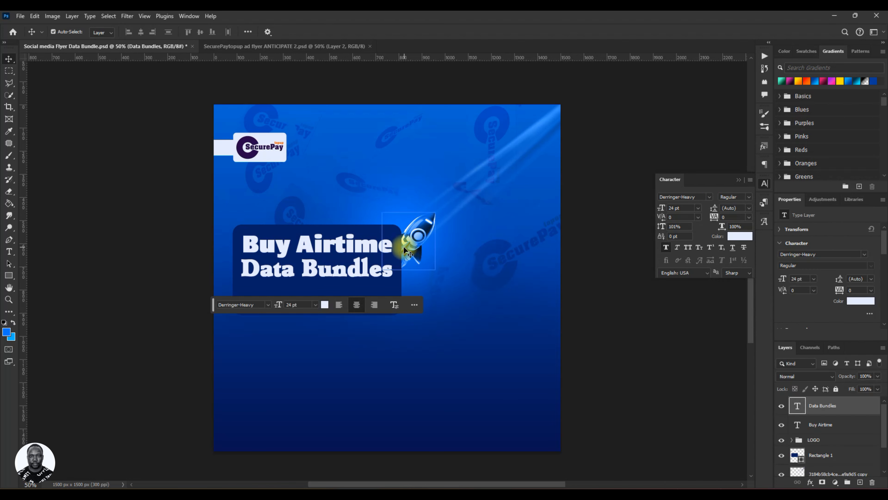
Switch to the Buy Airtime Flyer Brief text file and copy the line "Stay Connected".
key(ctrl+s)
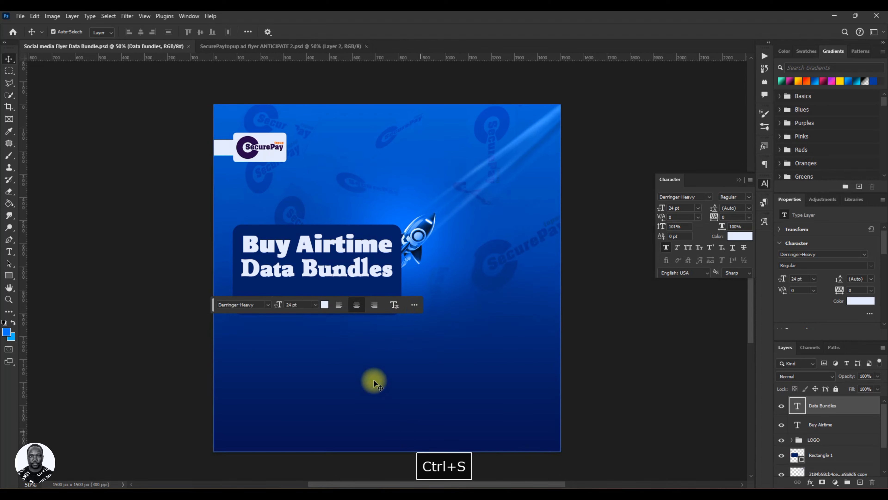
drag(217, 308, 186, 383)
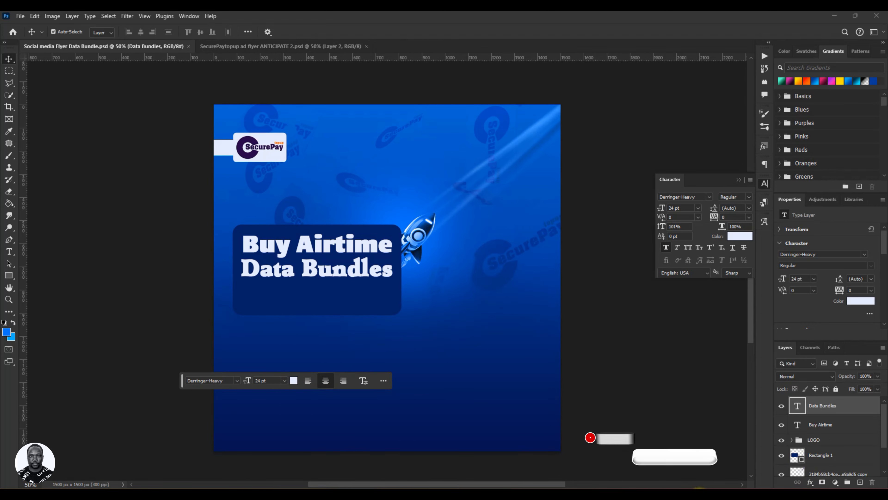
click(705, 495)
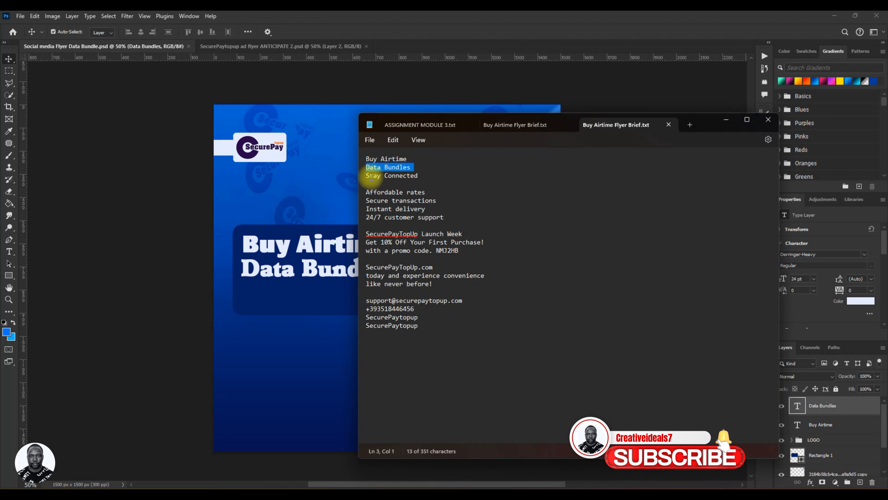
drag(366, 176, 429, 177)
right_click(408, 177)
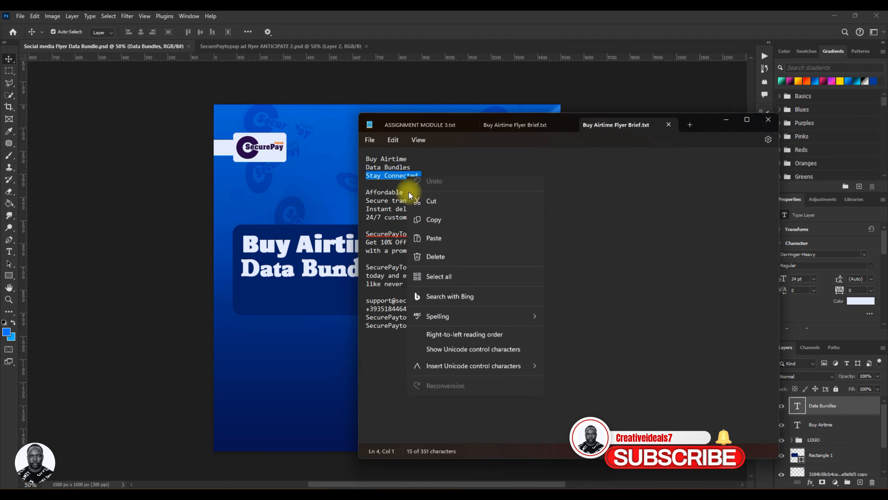
click(432, 225)
click(724, 120)
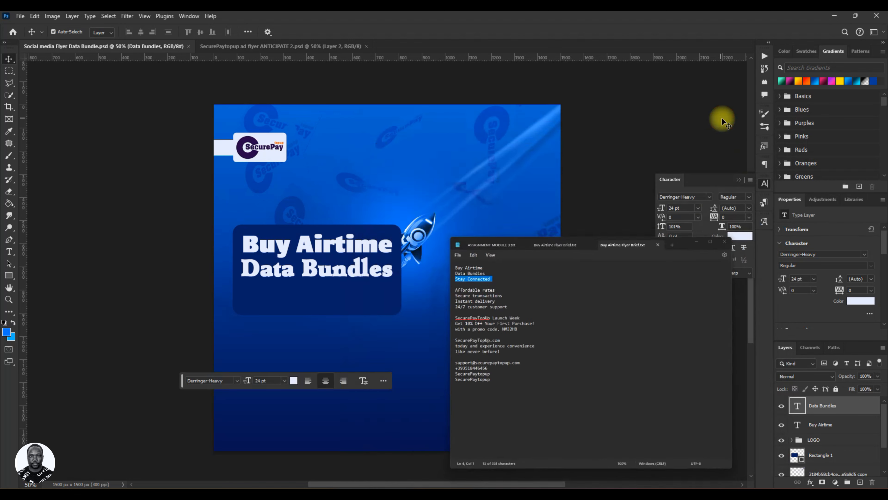
Duplicate the Data Bundles line below itself and replace the copy's text with "Stay Connected".
click(307, 270)
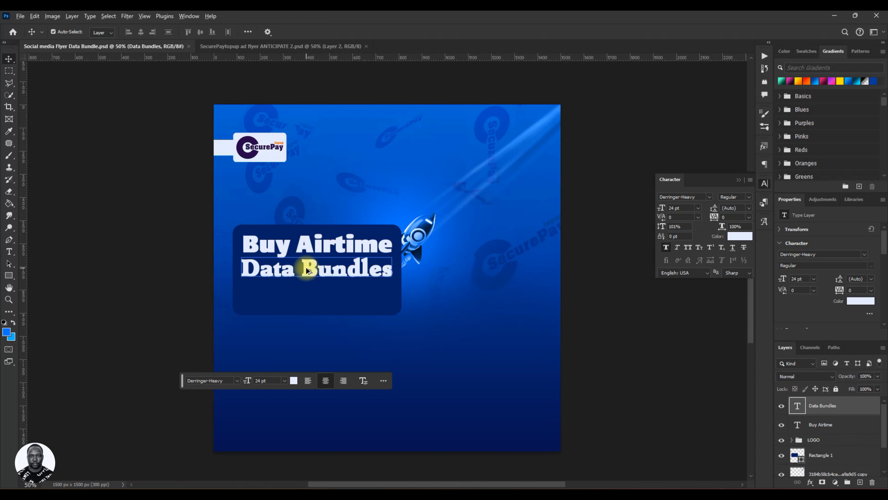
alt+drag(307, 270, 309, 290)
double_click(308, 285)
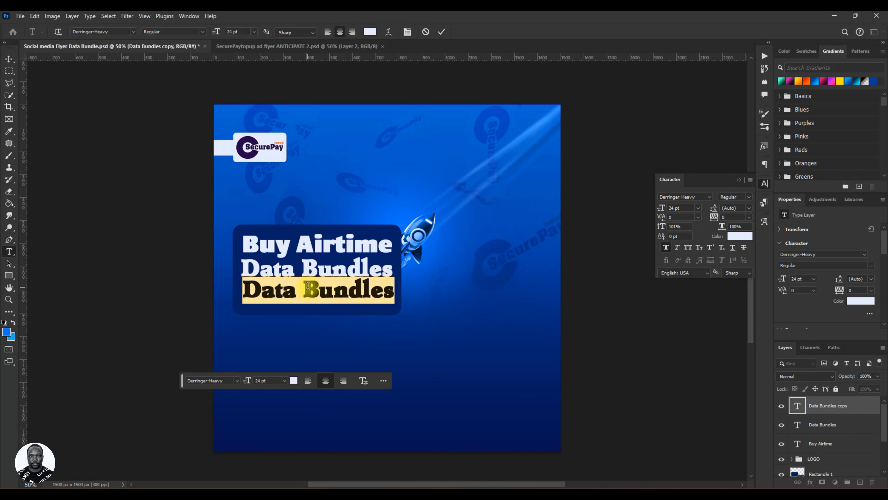
key(ctrl+v)
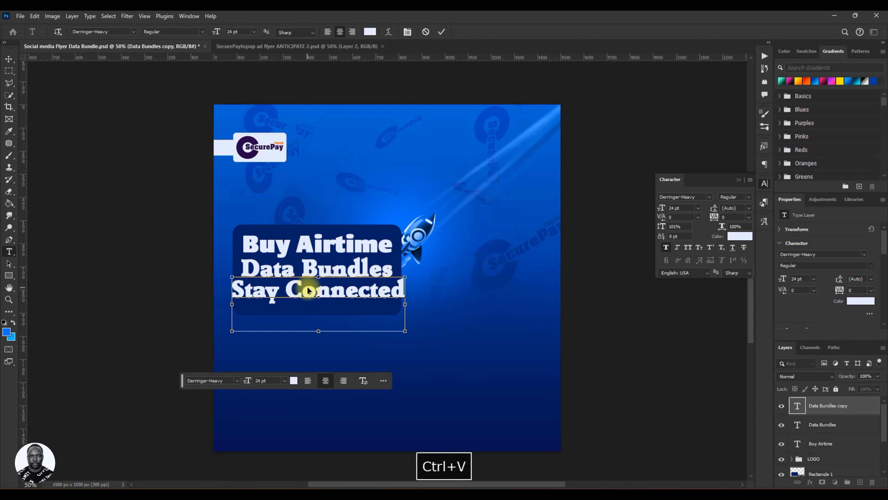
key(BackSpace)
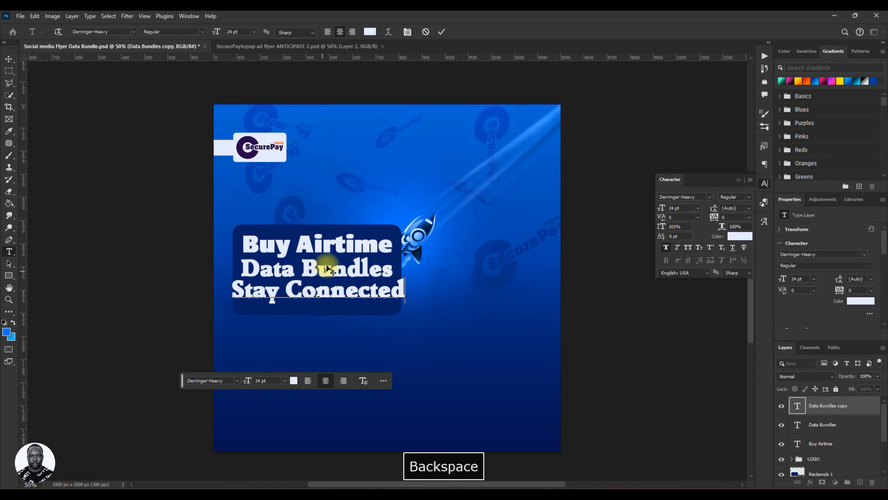
click(441, 31)
Set the Stay Connected line to 21 pt Palatino Linotype and position it centred beneath the headline.
drag(664, 206, 661, 209)
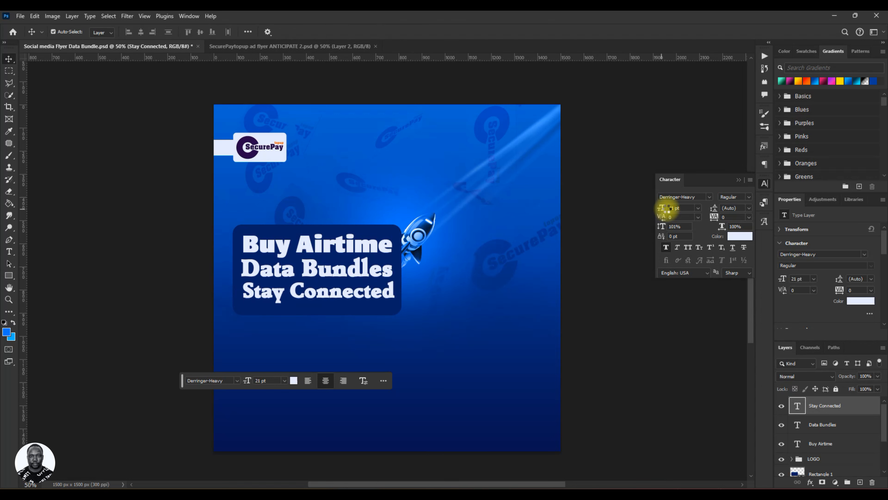
click(710, 197)
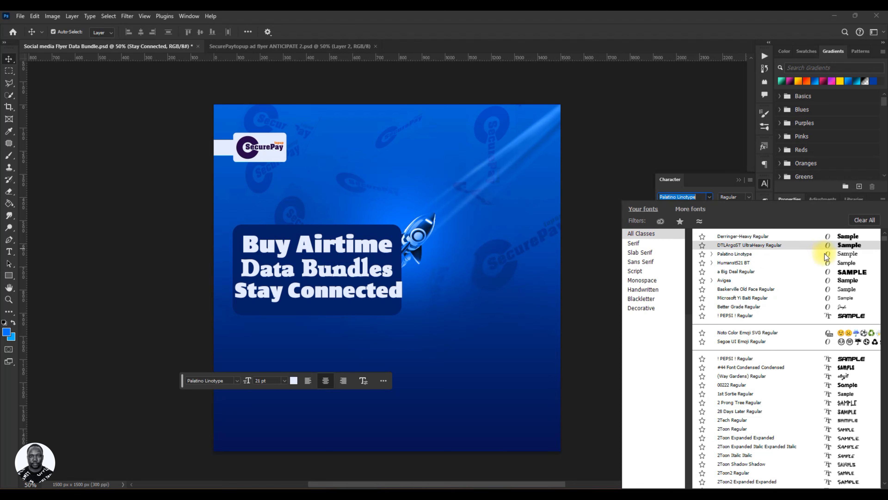
click(813, 253)
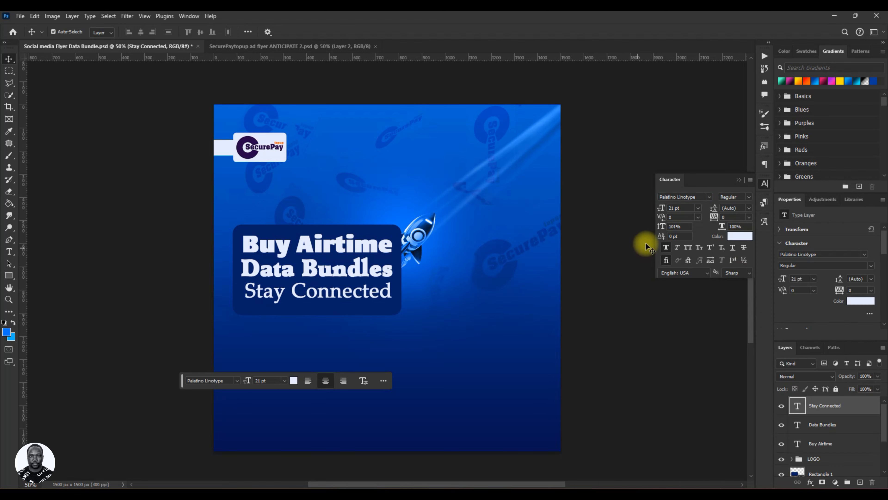
click(665, 248)
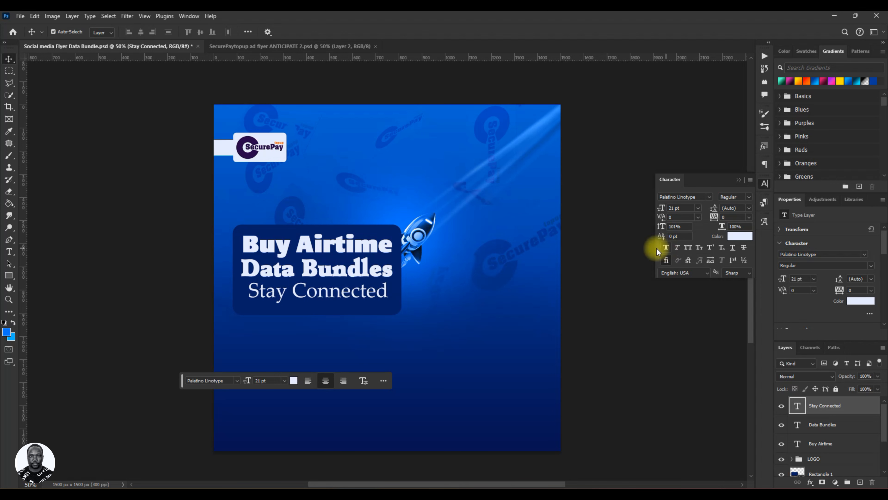
click(439, 288)
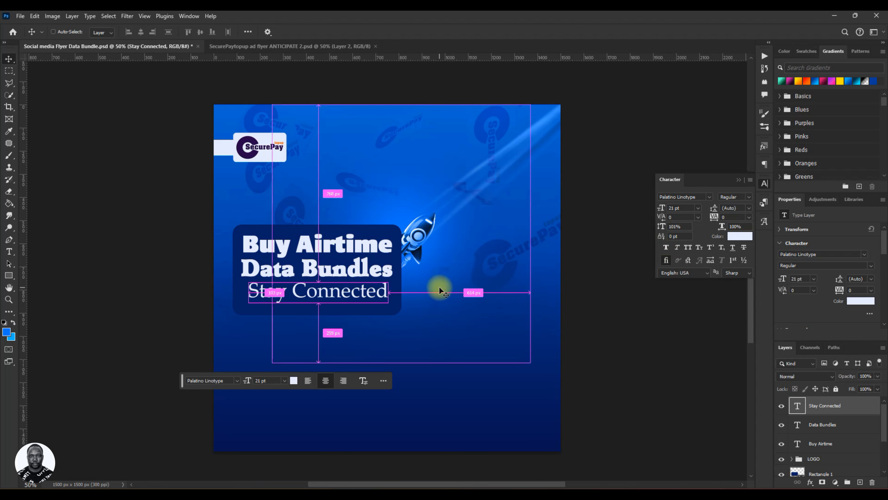
key(ctrl+s)
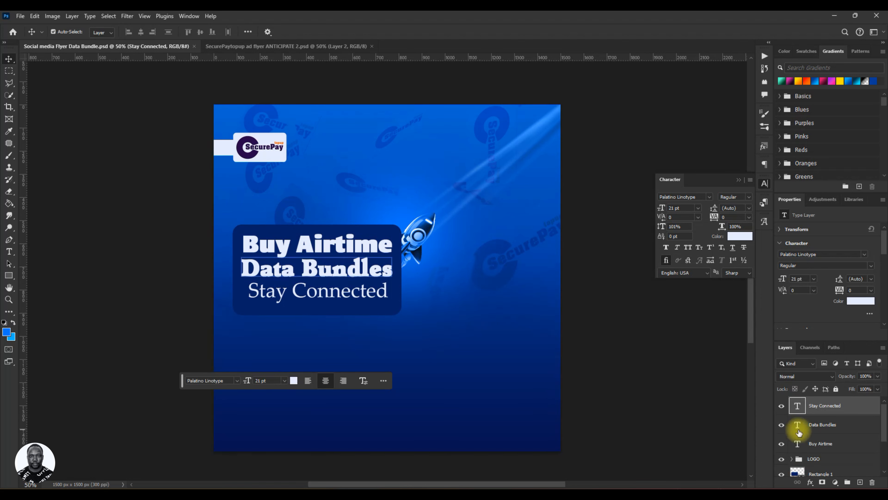
Group the three headline text layers and name the group TEXT.
click(815, 425)
ctrl+click(828, 441)
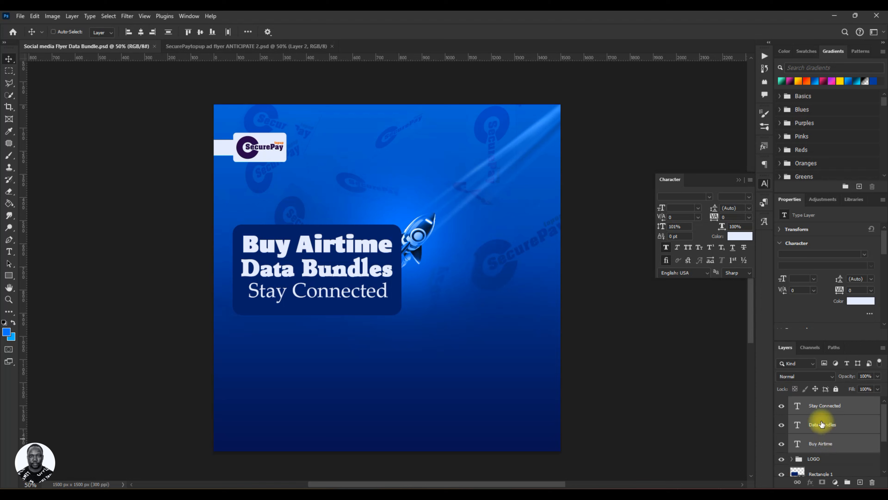
key(ctrl+g)
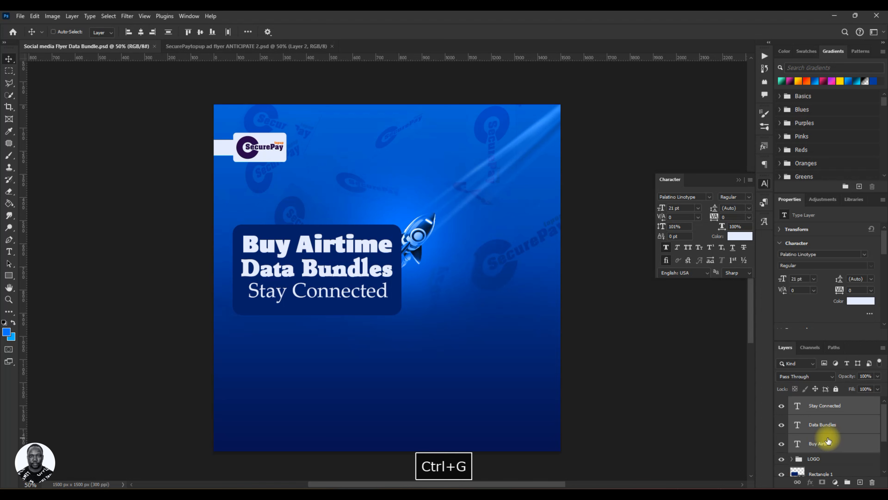
double_click(815, 401)
click(826, 415)
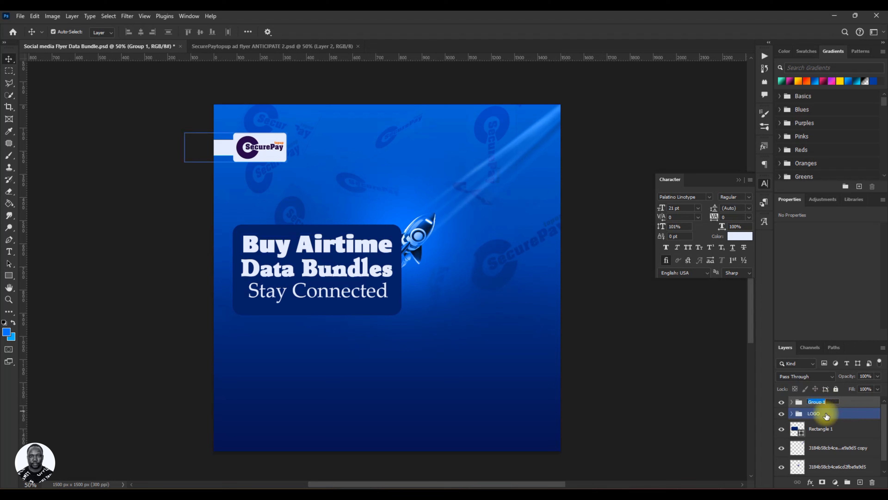
text(TE)
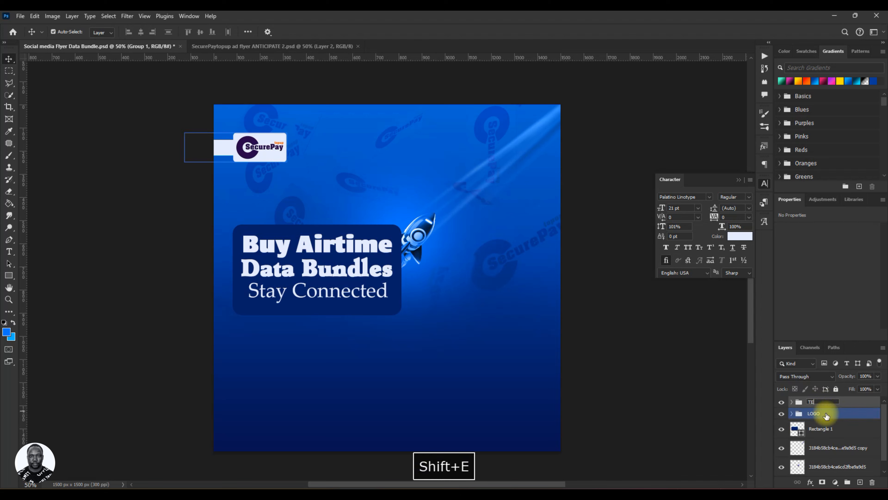
text(XT)
key(Return)
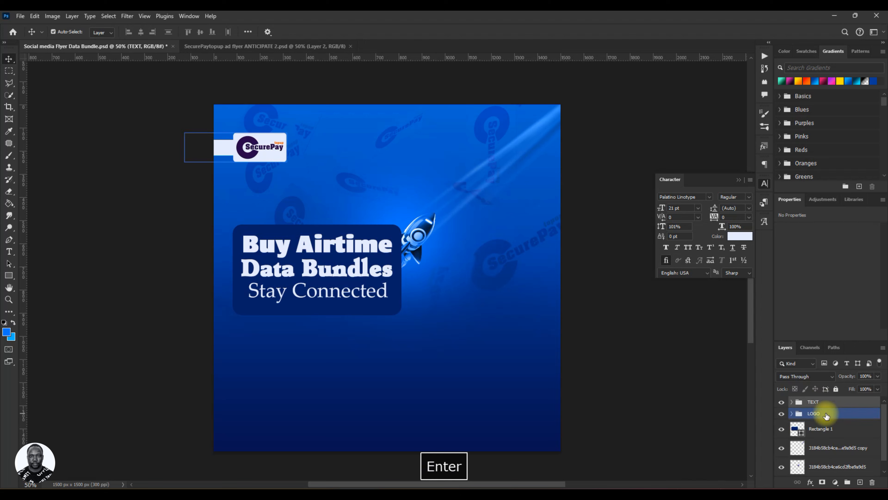
key(ctrl+s)
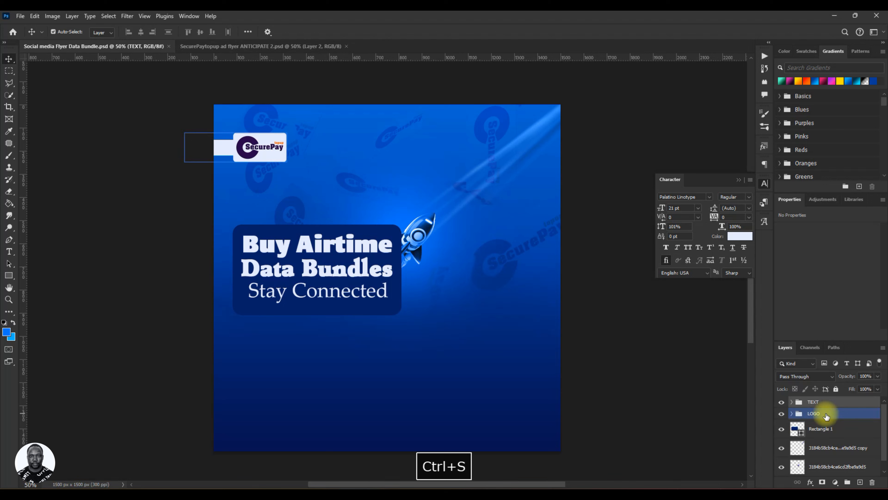
click(232, 72)
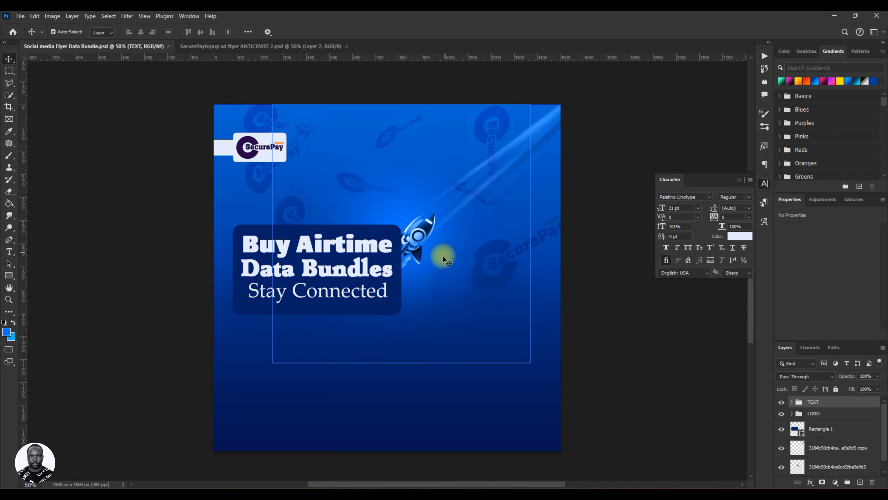
click(438, 271)
key(ctrl+j)
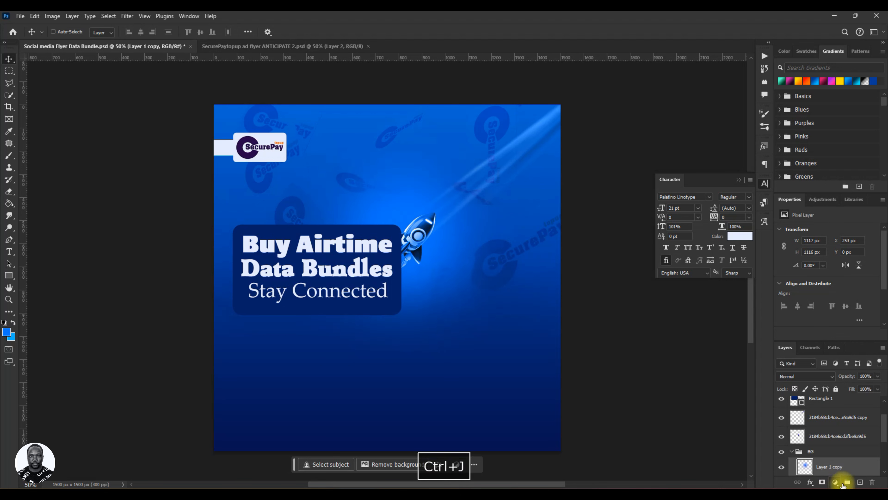
drag(813, 461, 811, 398)
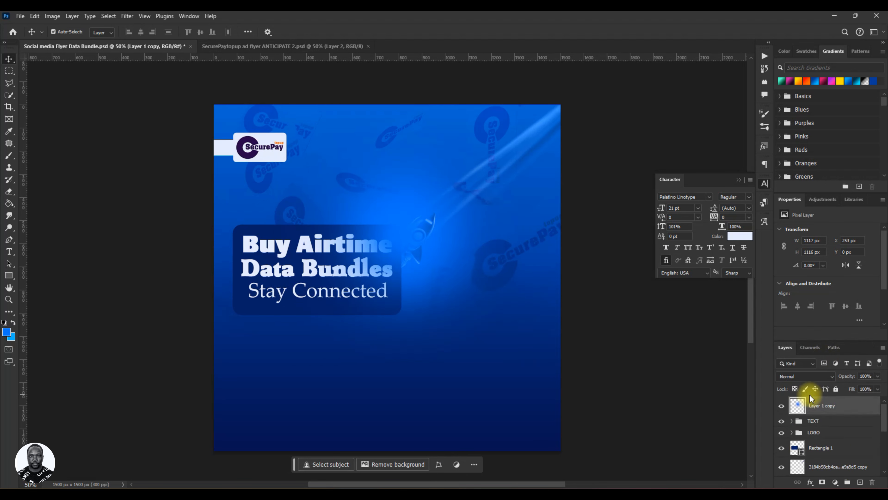
key(ctrl+z)
key(ctrl+z)
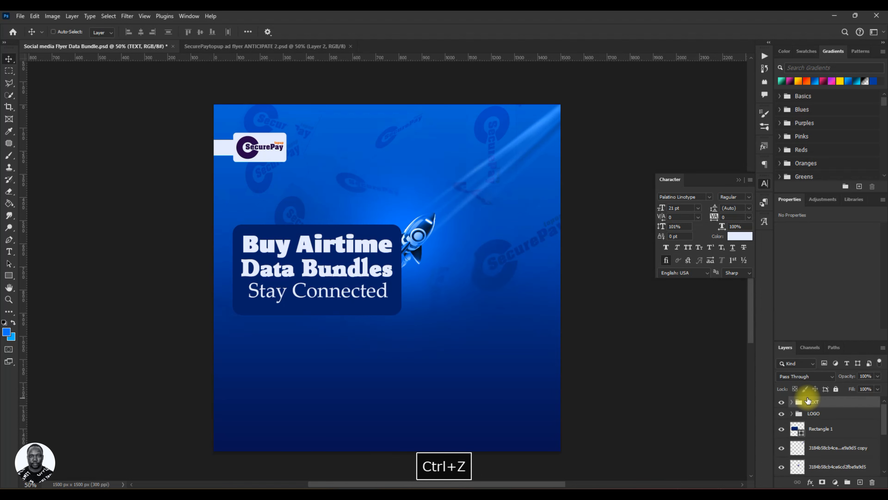
key(ctrl+s)
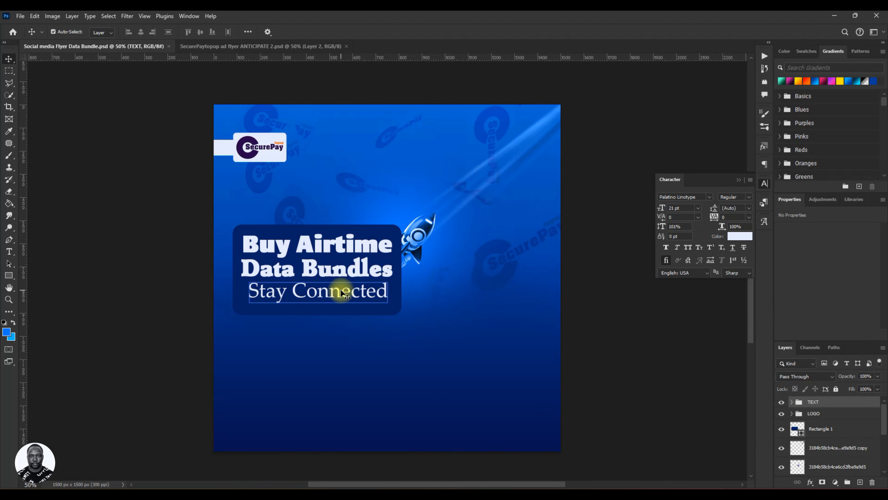
Examine the content rectangle and compare the layout with the reference flyer in the SecurePaytopup ad flyer ANTICIPATE 2 document.
click(229, 266)
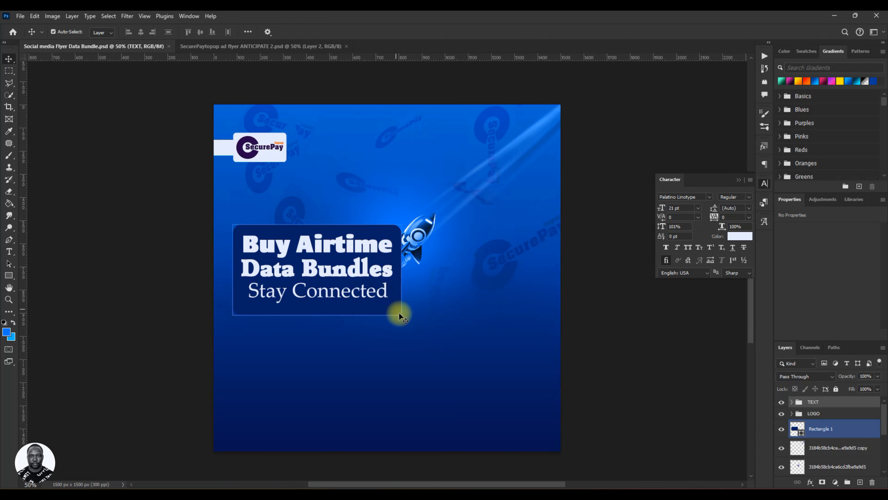
click(837, 422)
click(389, 335)
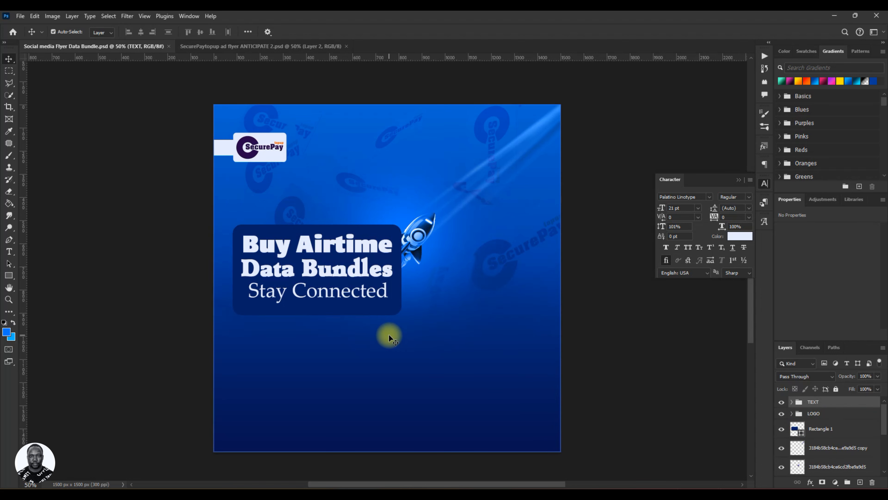
click(372, 313)
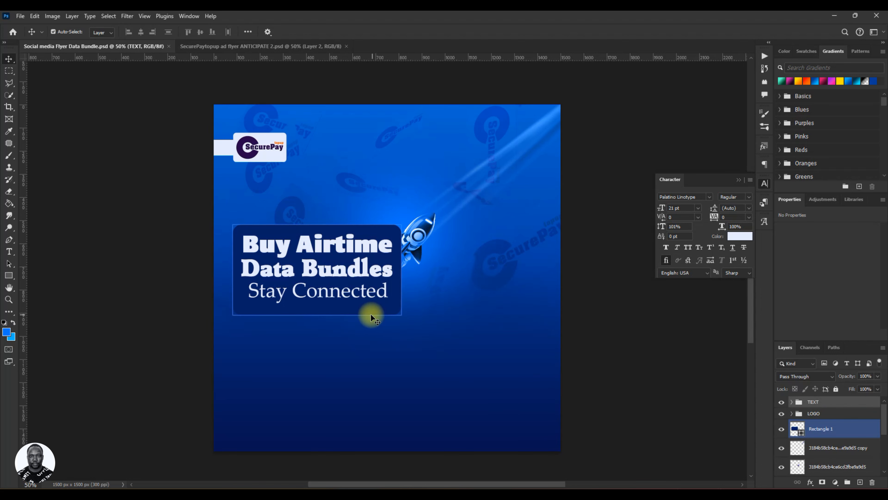
click(450, 339)
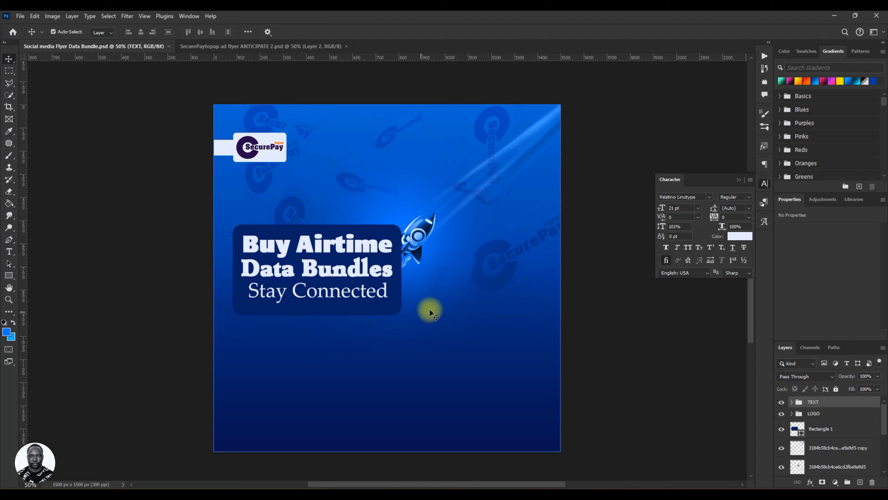
click(395, 292)
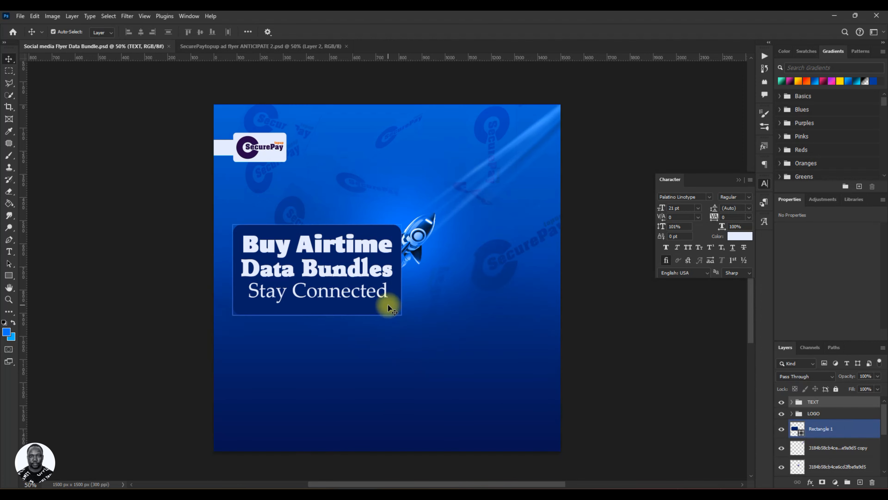
click(222, 47)
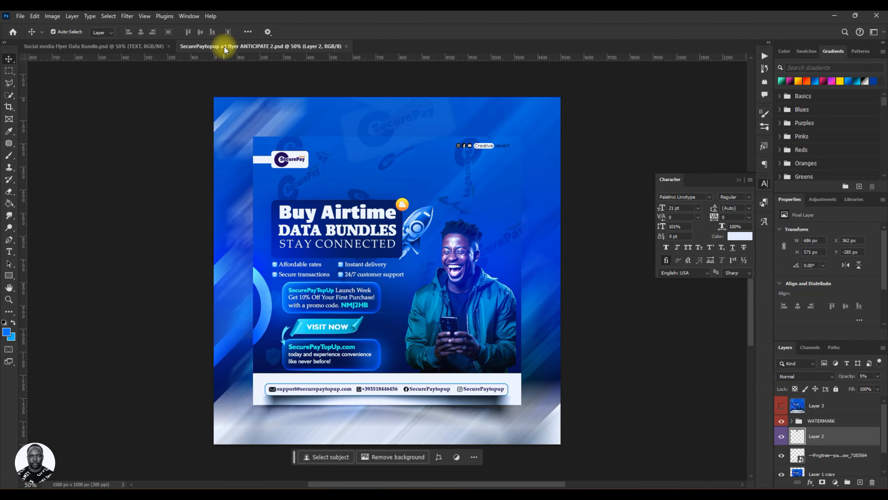
click(130, 49)
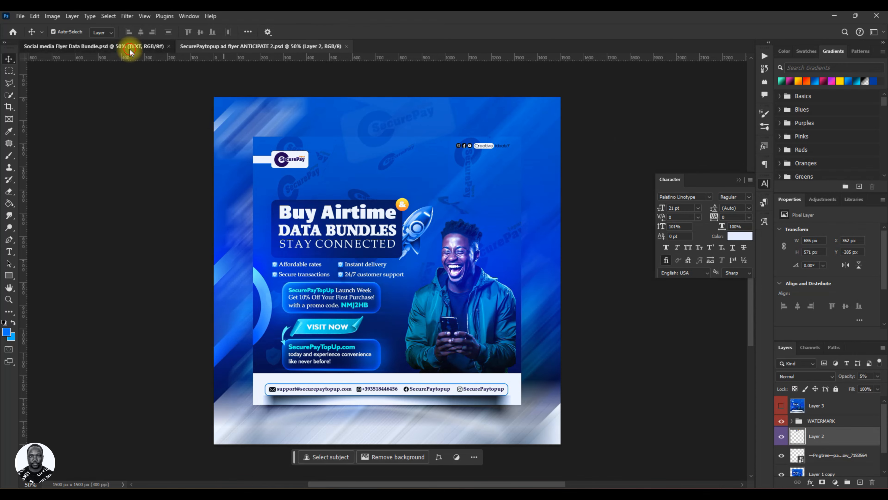
click(214, 48)
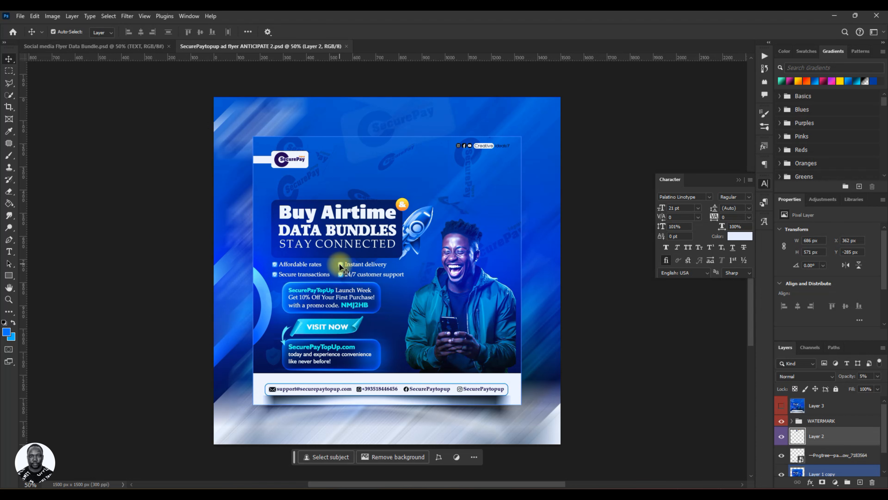
click(150, 46)
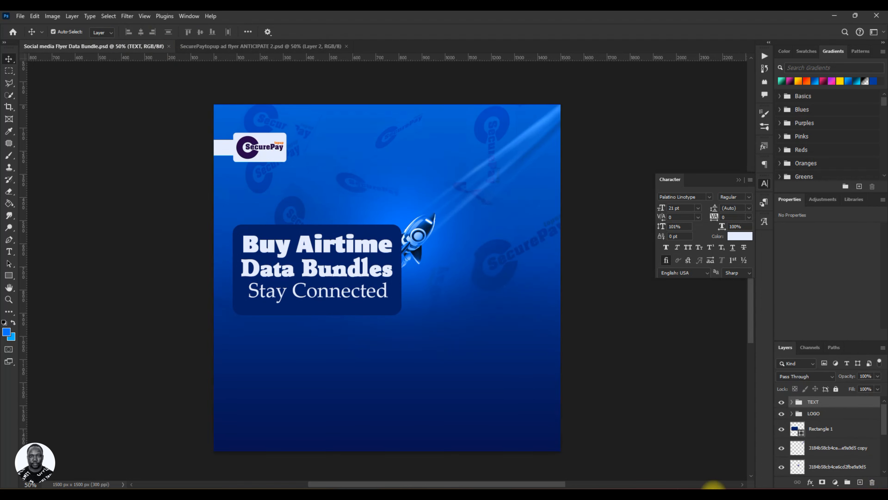
Duplicate the Stay Connected line below the content rectangle and replace the copy's text with "Affordable rates" copied from the Buy Airtime Flyer Brief text file.
click(320, 293)
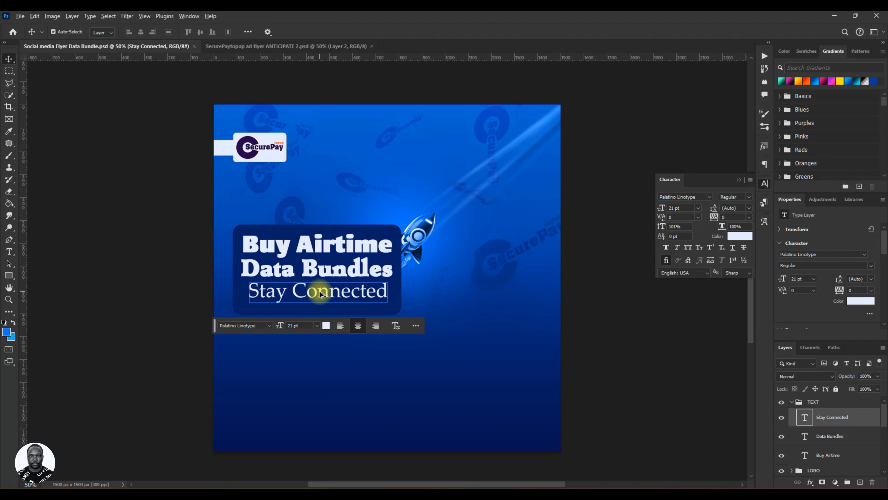
drag(320, 293, 316, 334)
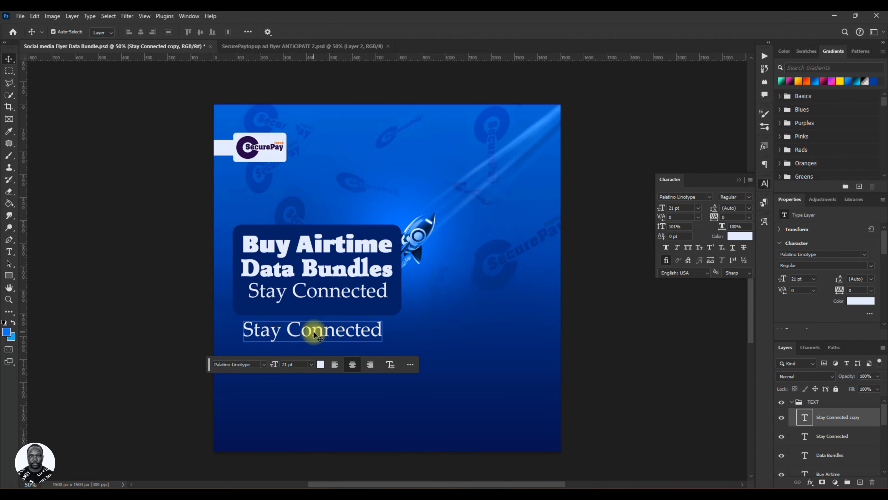
double_click(314, 334)
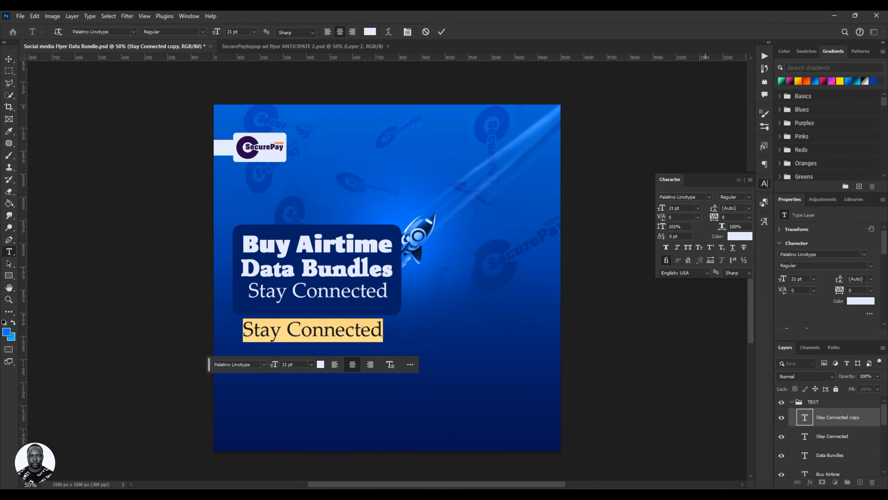
key(alt+Tab)
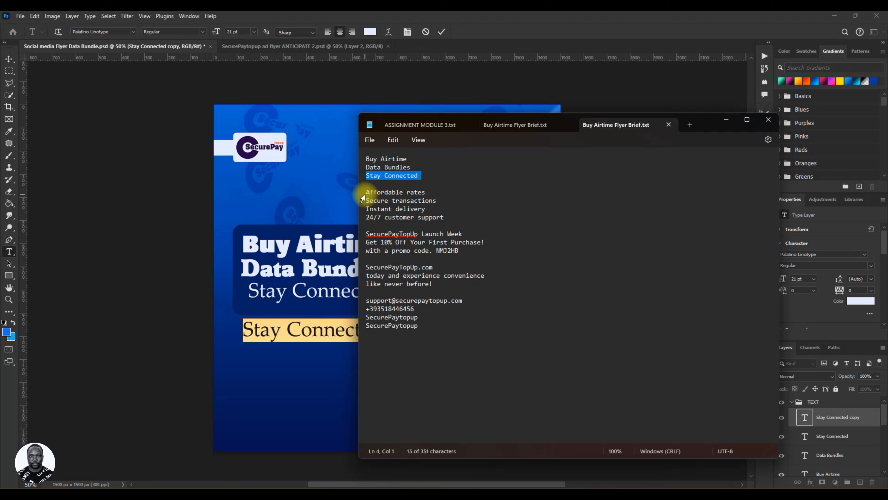
mouse_move(368, 193)
mouse_down()
mouse_move(369, 202)
mouse_move(377, 193)
mouse_up()
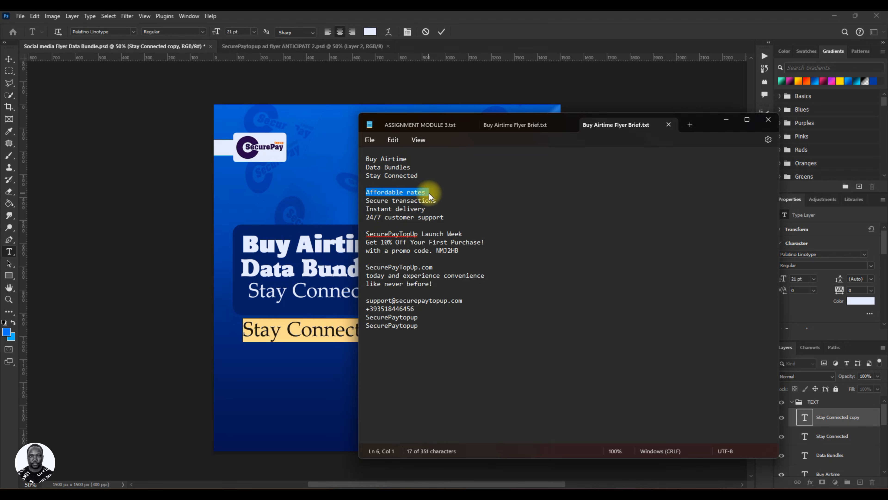
right_click(413, 195)
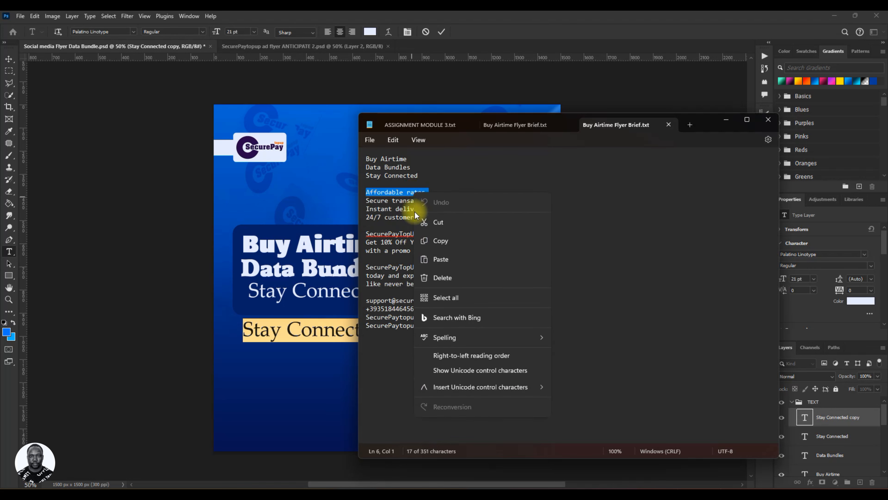
click(432, 244)
click(451, 31)
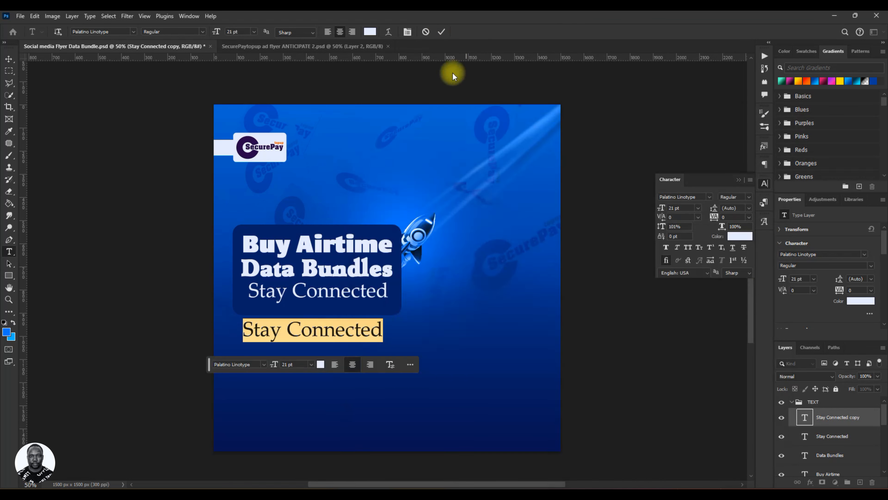
key(ctrl+v)
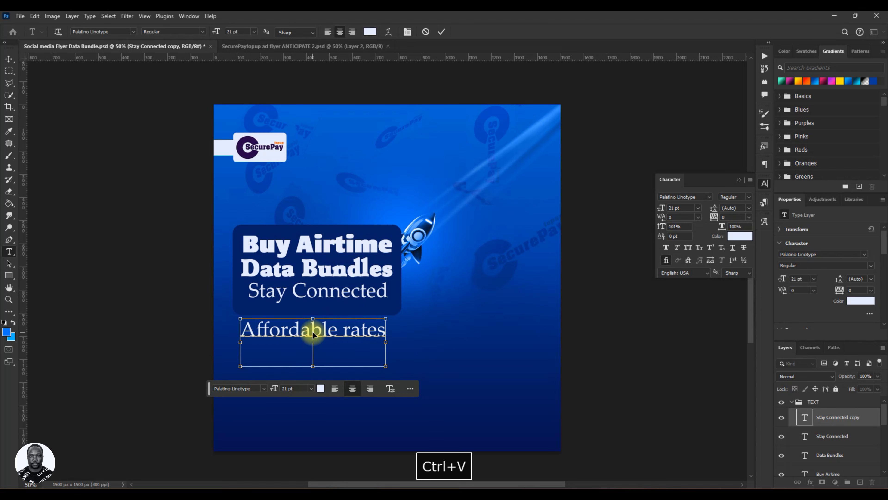
key(BackSpace)
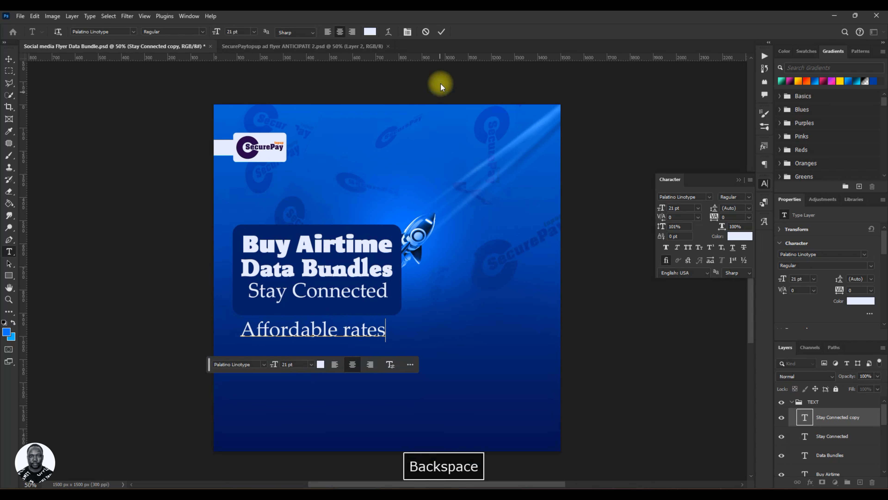
click(440, 31)
key(v)
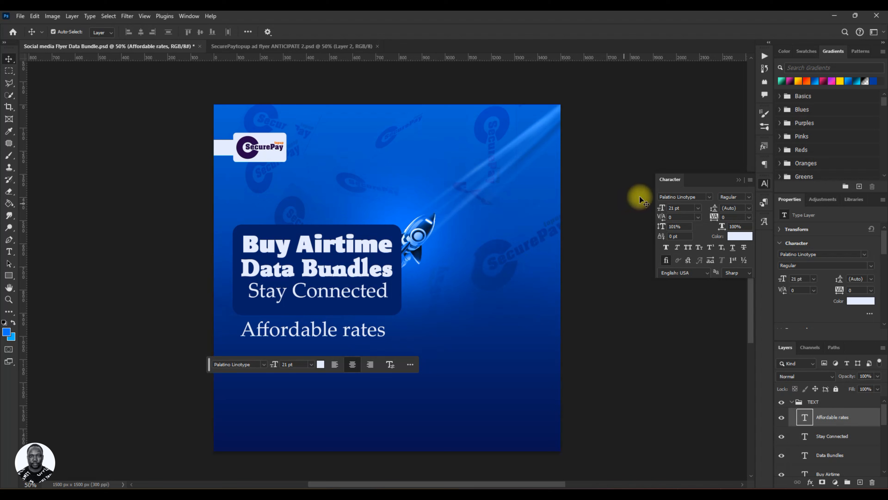
Set the Affordable rates line to 9 pt, nudge it to the left beneath the content rectangle, and save the document.
double_click(674, 208)
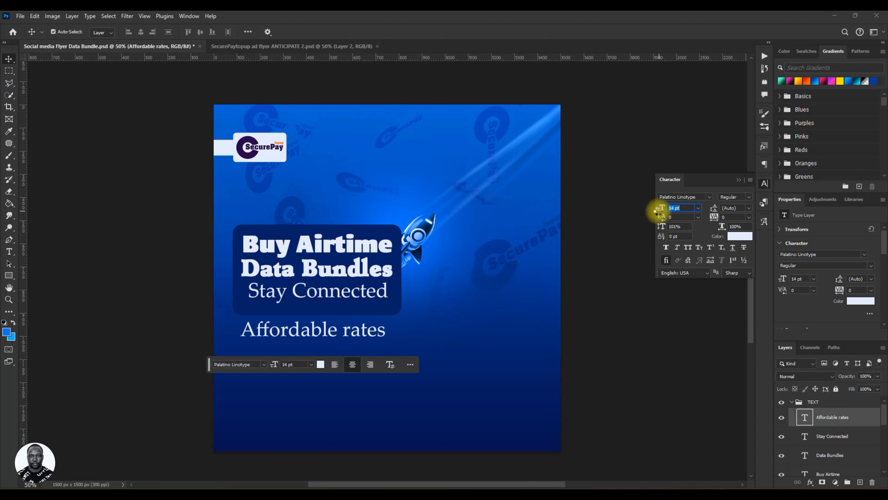
drag(659, 211, 657, 211)
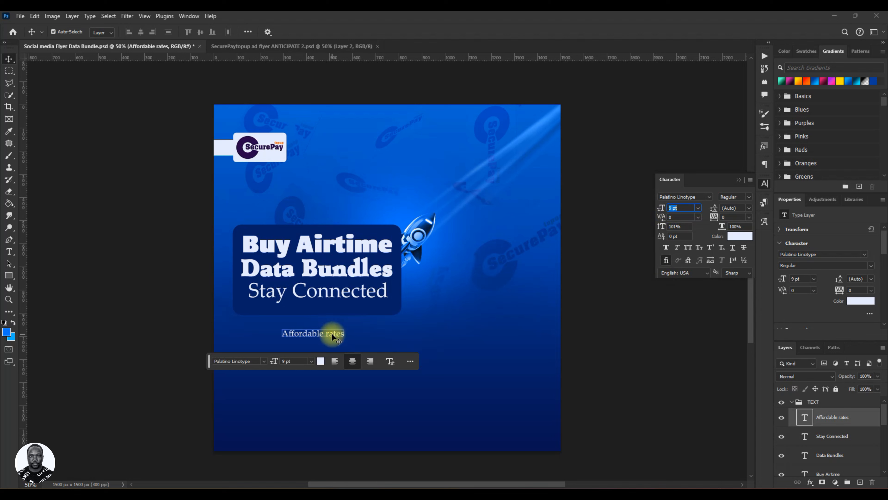
drag(331, 336, 291, 331)
key(Left)
key(Left)
key(Left)
key(Left)
key(Left)
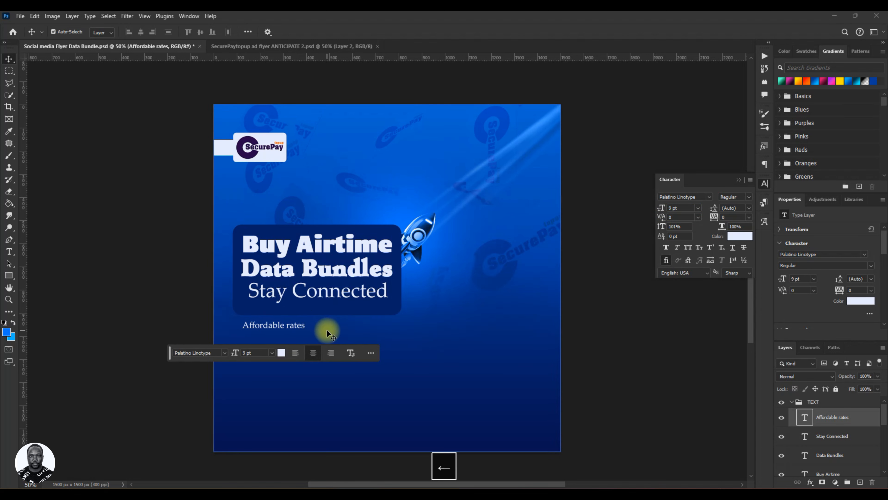
key(Up)
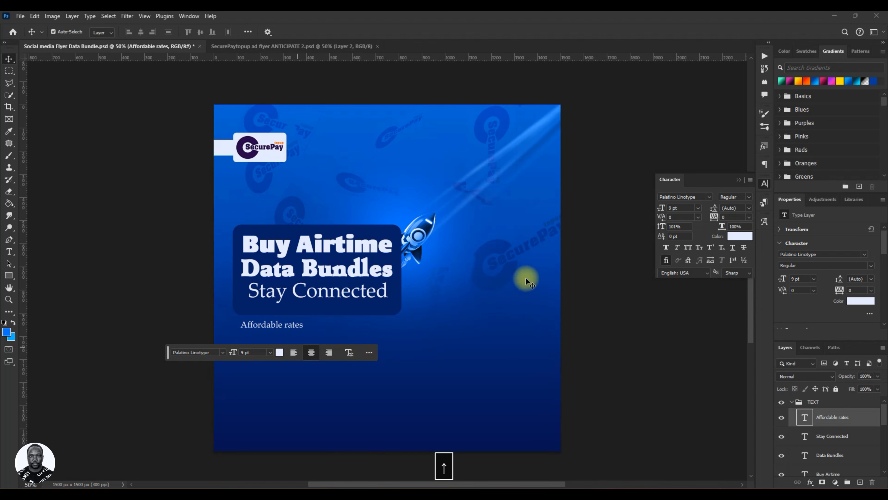
key(ctrl+s)
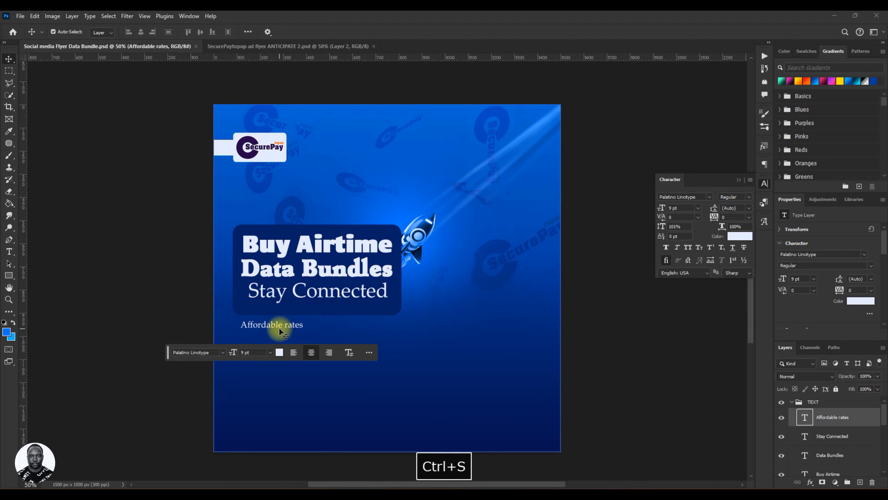
Duplicate Affordable rates to its right and replace the copy's text with "Secure transactions" copied from the brief.
alt+shift+drag(279, 323, 369, 325)
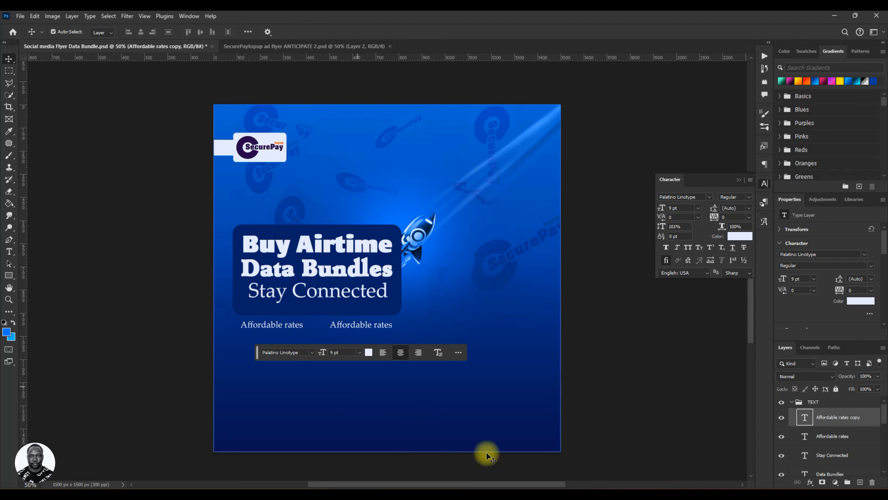
click(682, 495)
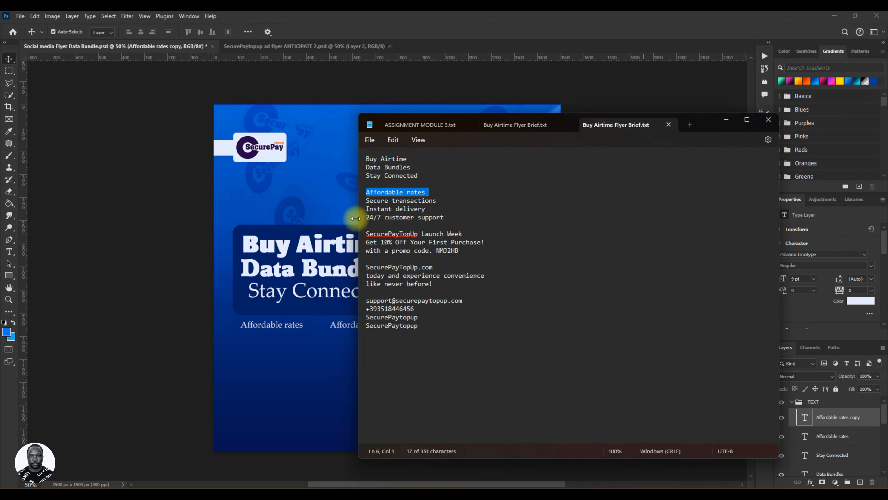
click(366, 201)
right_click(402, 201)
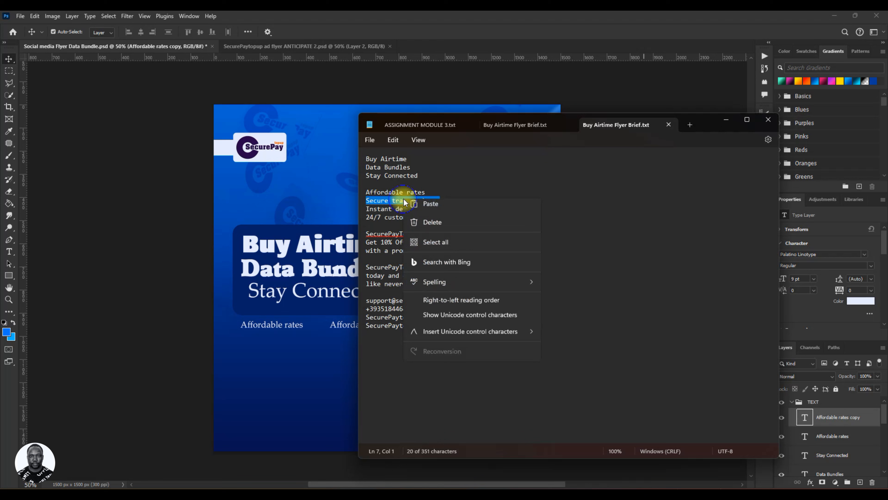
click(437, 247)
click(726, 120)
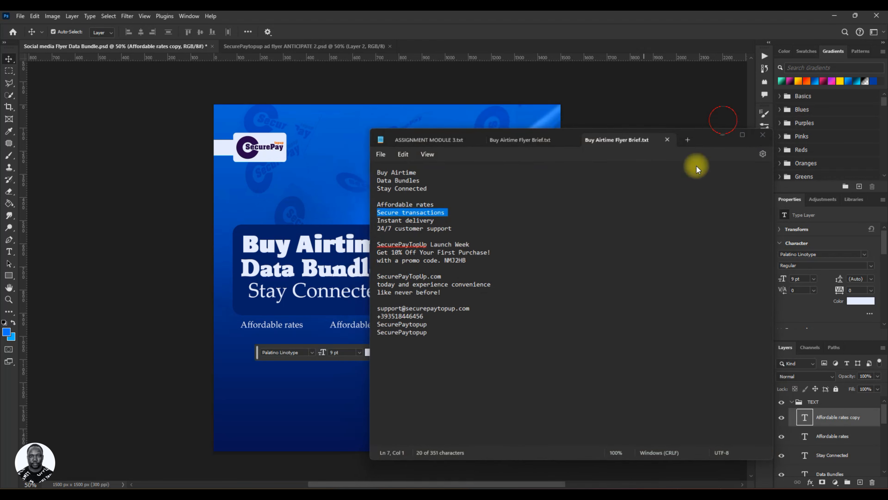
double_click(354, 324)
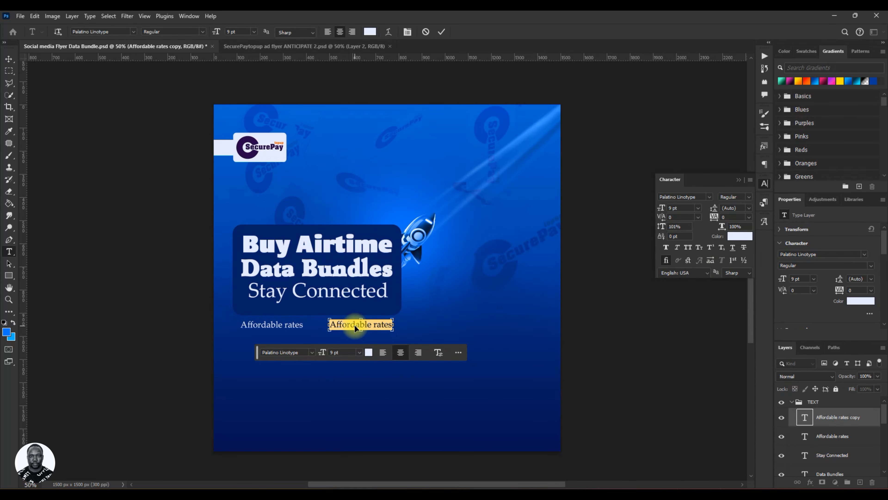
key(ctrl+v)
key(BackSpace)
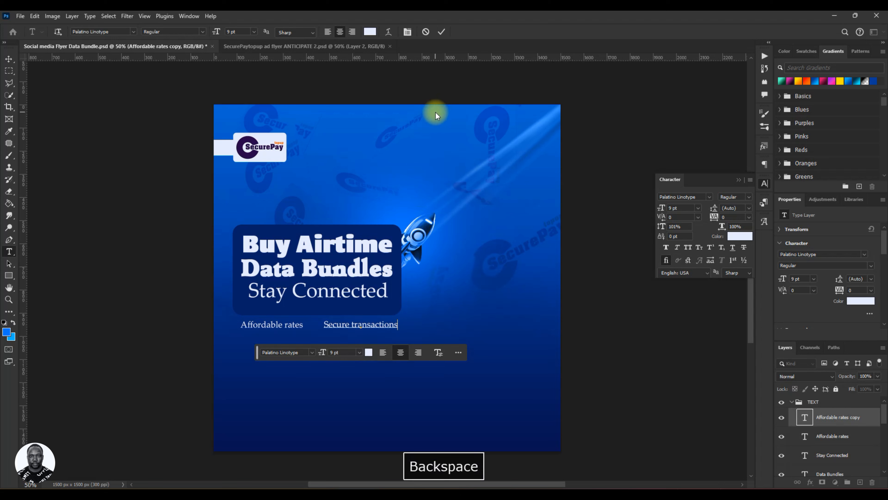
click(441, 32)
key(v)
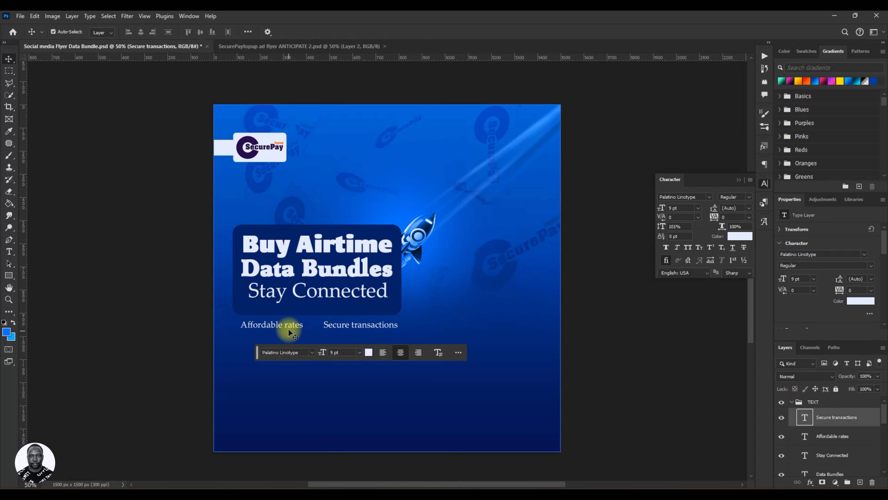
Duplicate both feature lines together and nudge the copies down to form a second row.
ctrl+click(820, 434)
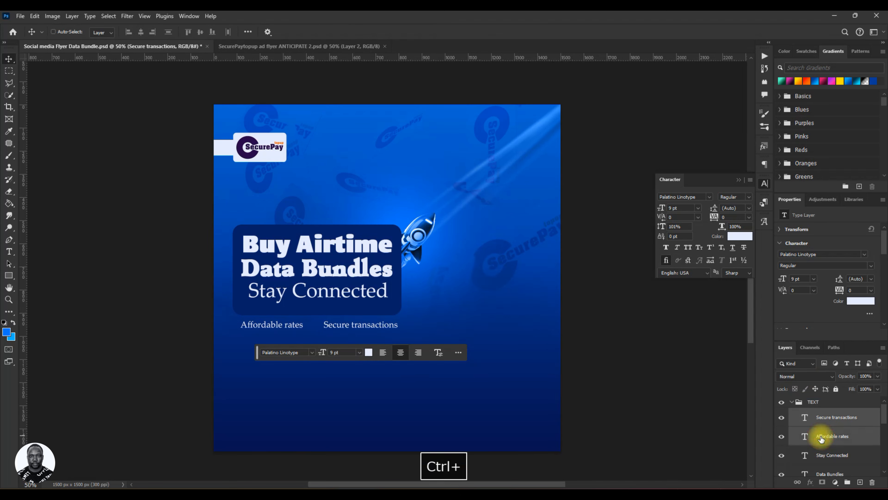
key(ctrl+j)
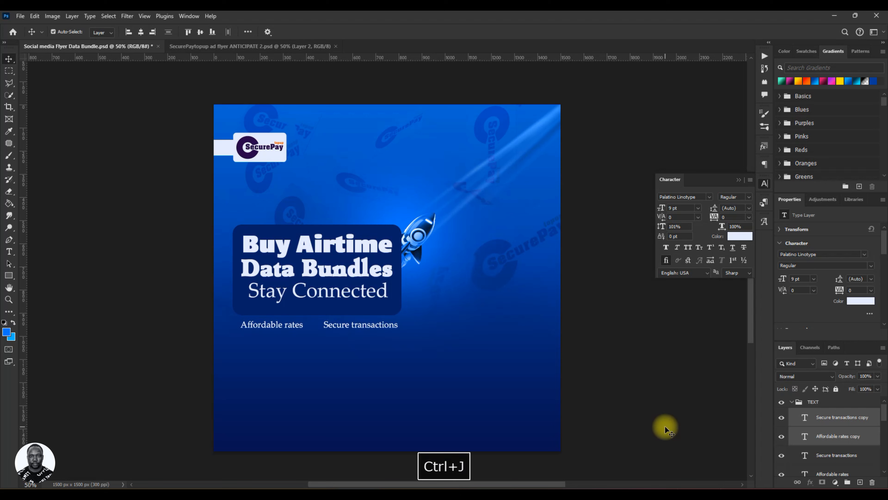
key(Down)
key(Down)
key(Down)
key(Down)
key(Down)
key(Down)
key(Down)
key(Down)
key(Down)
key(Down)
key(Down)
key(Down)
key(Down)
key(Down)
key(Down)
key(Down)
key(Down)
key(Down)
key(Down)
key(Down)
key(Down)
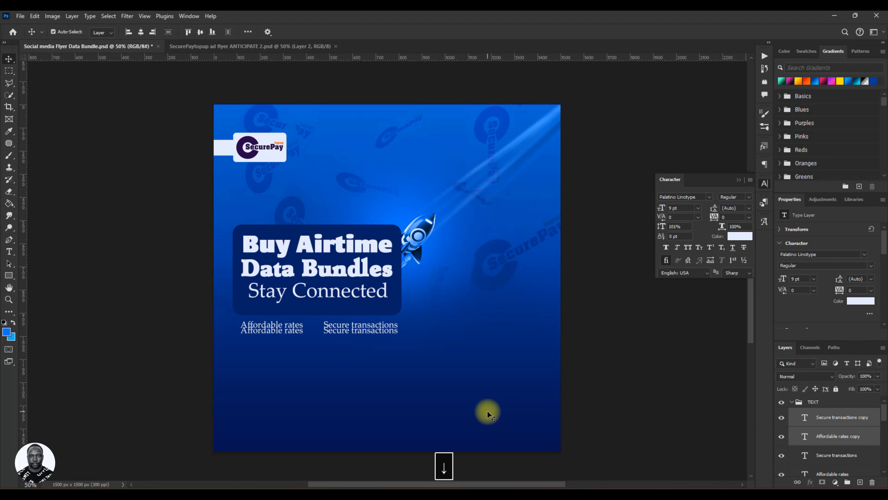
key(Down)
key(Down)
key(Down)
key(Down)
key(Down)
key(Down)
key(Down)
key(Down)
key(Down)
key(Down)
key(Down)
key(Down)
key(Down)
key(Down)
key(Down)
key(Down)
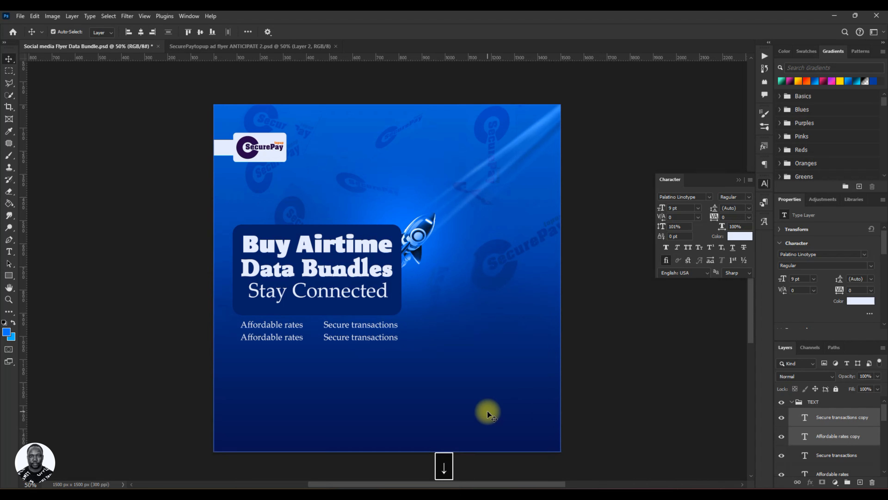
key(Down)
key(Down)
key(Down)
key(Down)
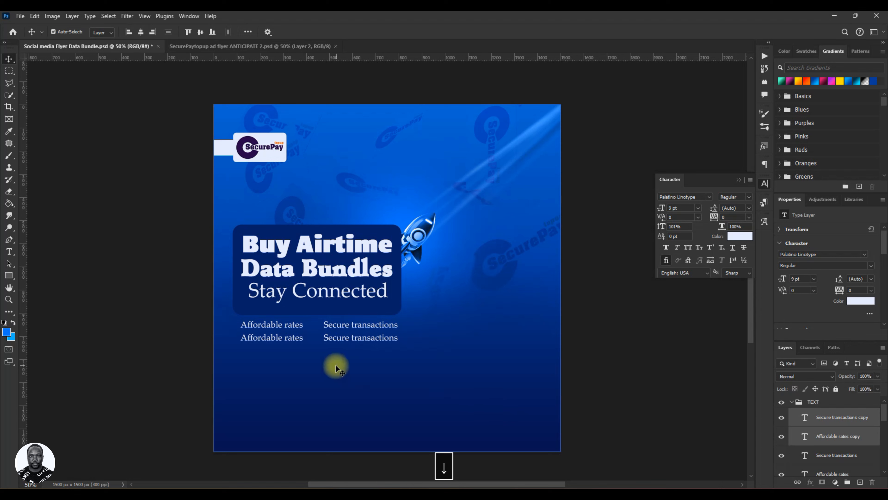
click(636, 390)
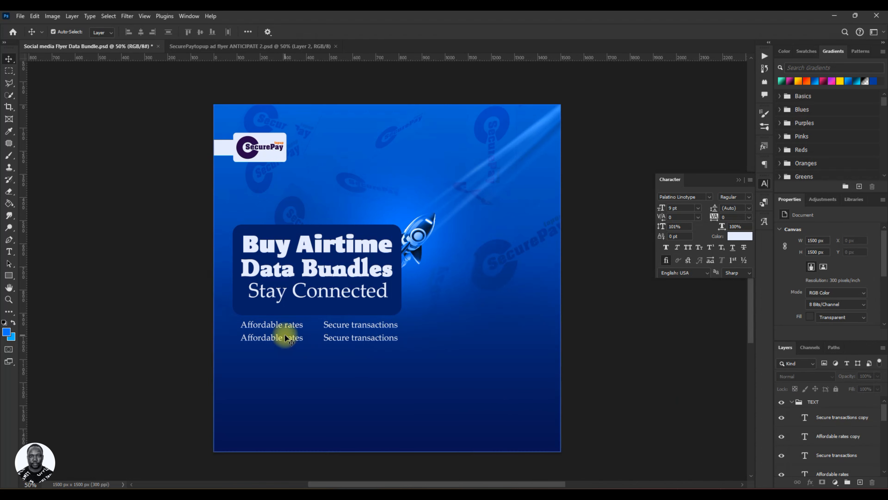
Replace the lower-left copy's text with "Instant delivery" copied from the brief.
click(288, 342)
double_click(287, 342)
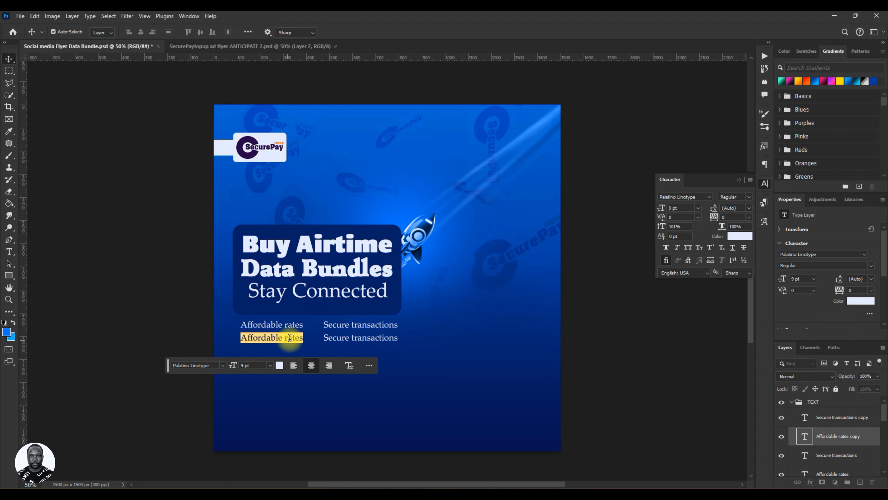
key(alt+Tab)
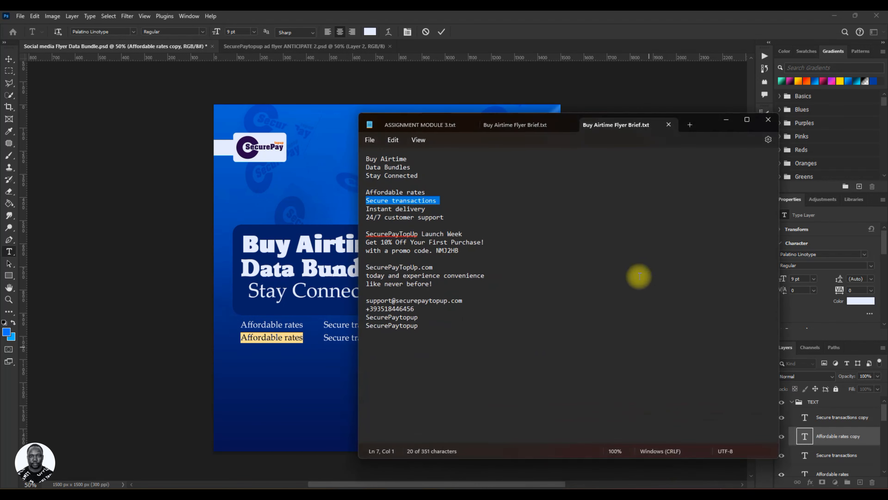
drag(366, 209, 423, 209)
right_click(416, 211)
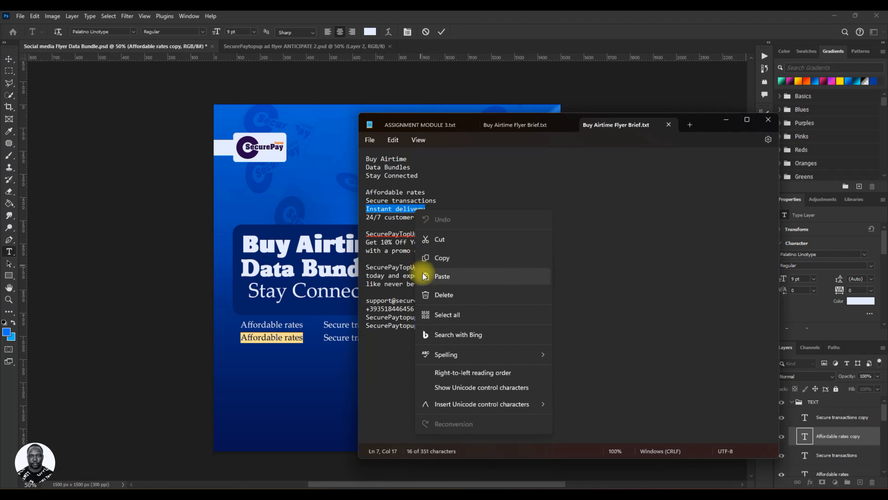
click(445, 258)
click(727, 121)
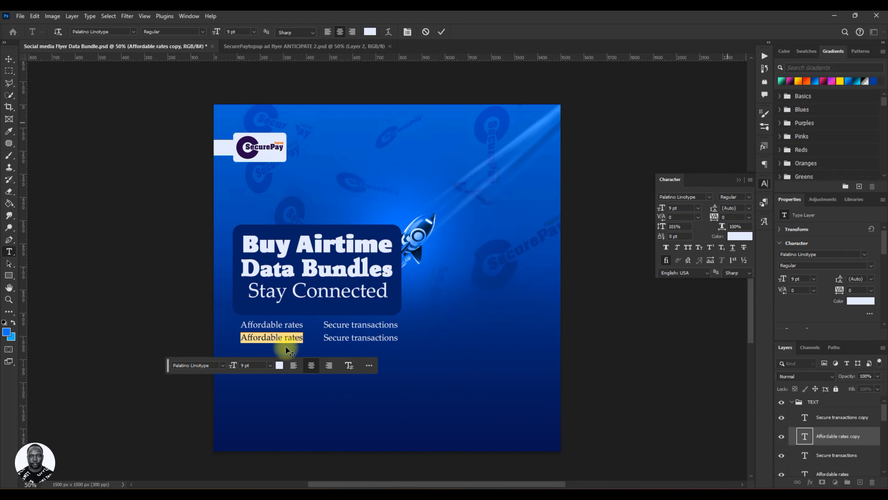
key(ctrl+v)
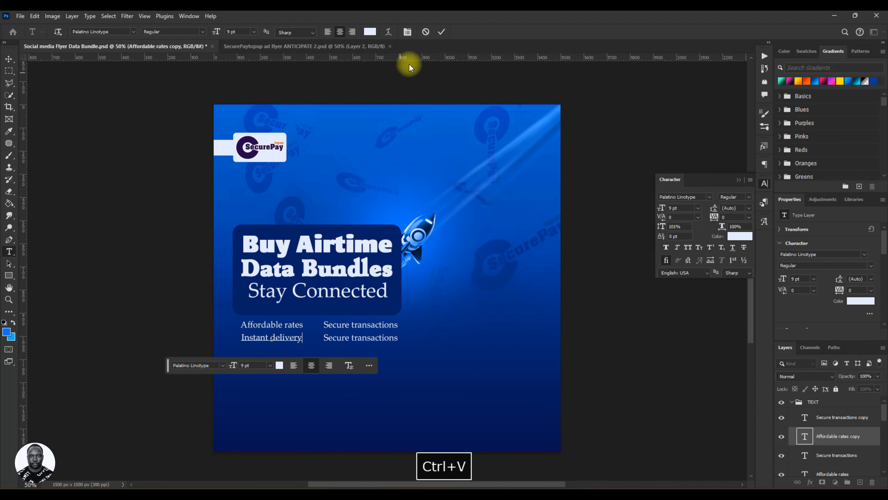
key(ctrl+Return)
key(v)
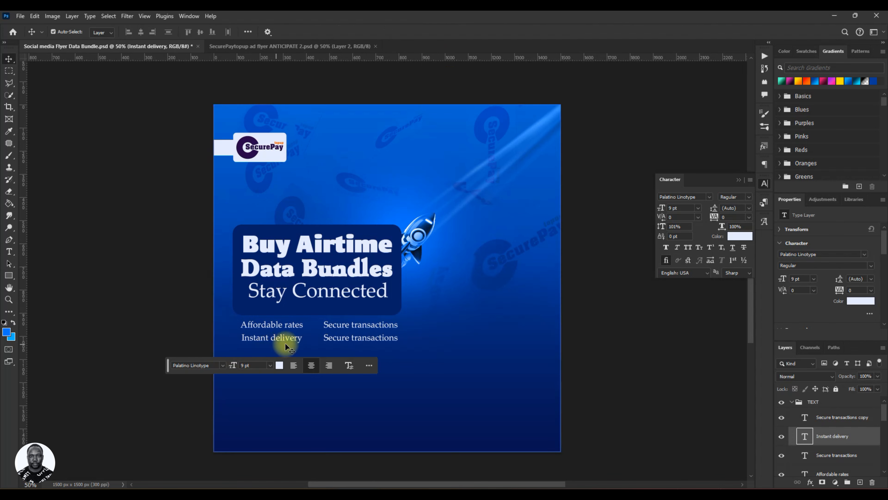
Replace the lower-right copy's text with "24/7 customer support" copied from the brief, then save the document.
double_click(368, 336)
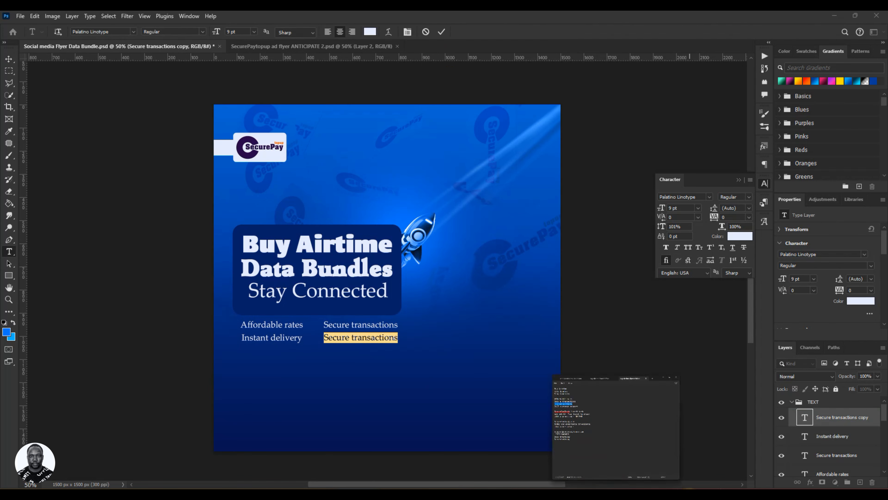
click(616, 427)
drag(367, 217, 444, 218)
right_click(436, 218)
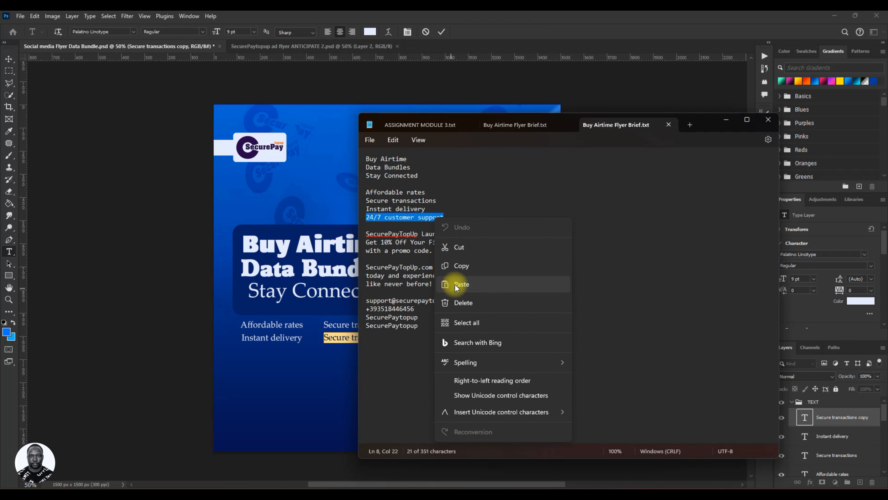
click(467, 265)
click(734, 118)
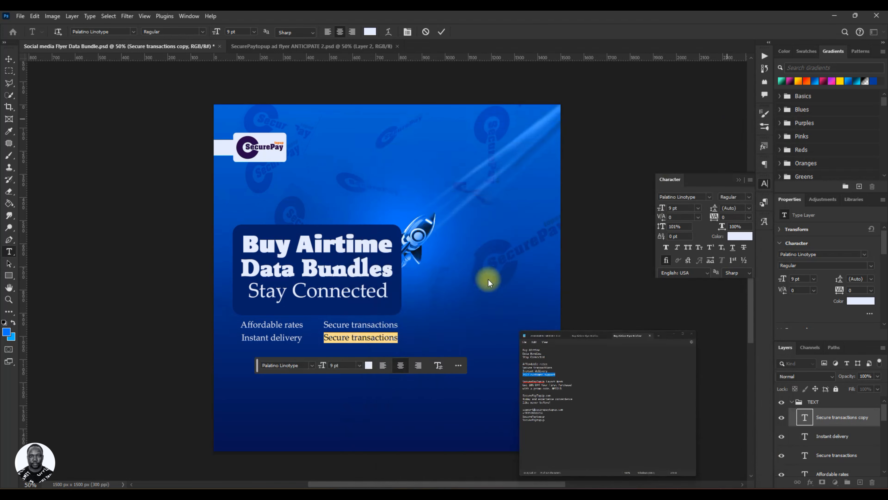
key(ctrl+v)
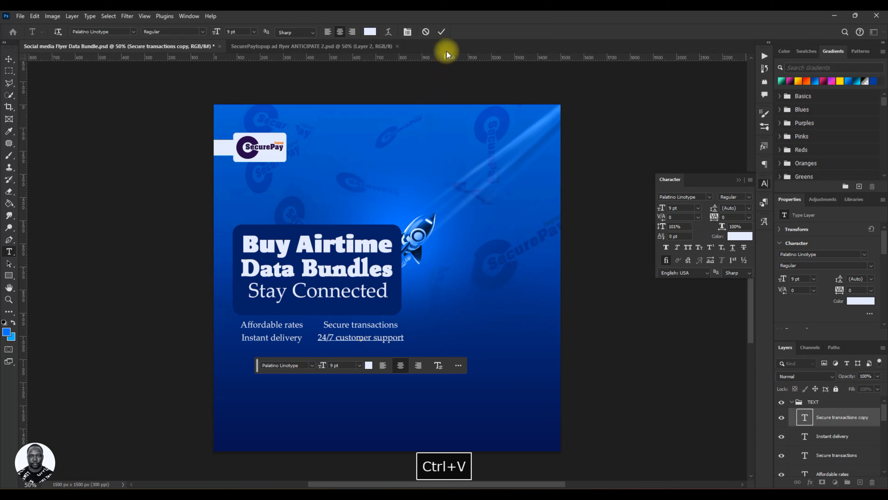
click(441, 32)
key(v)
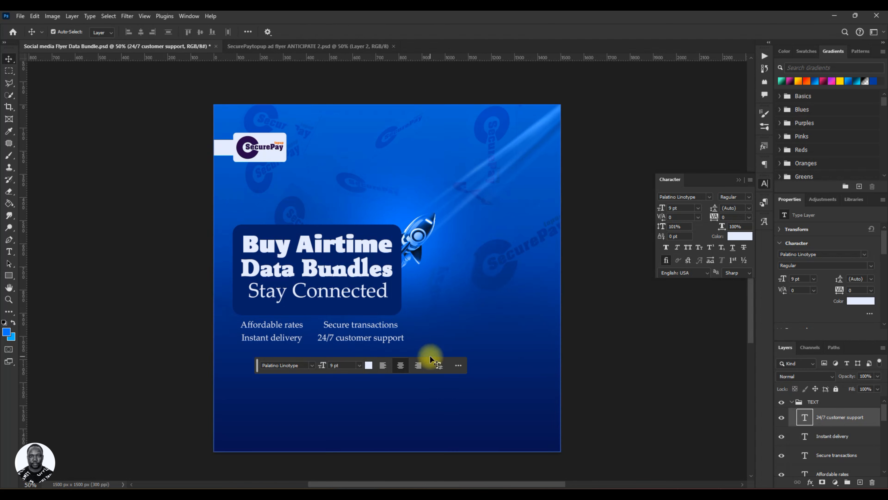
key(ctrl+s)
Select all four feature lines and apply faux bold to them.
click(833, 436)
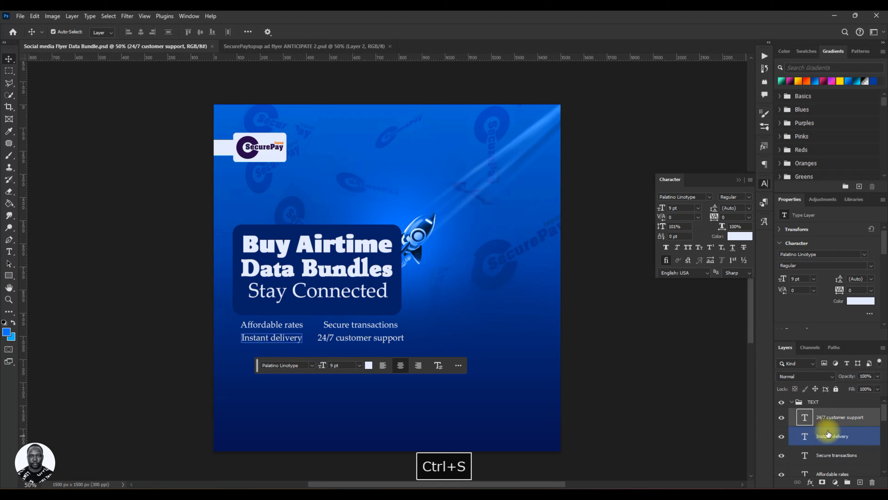
scroll(833, 441, down, 1)
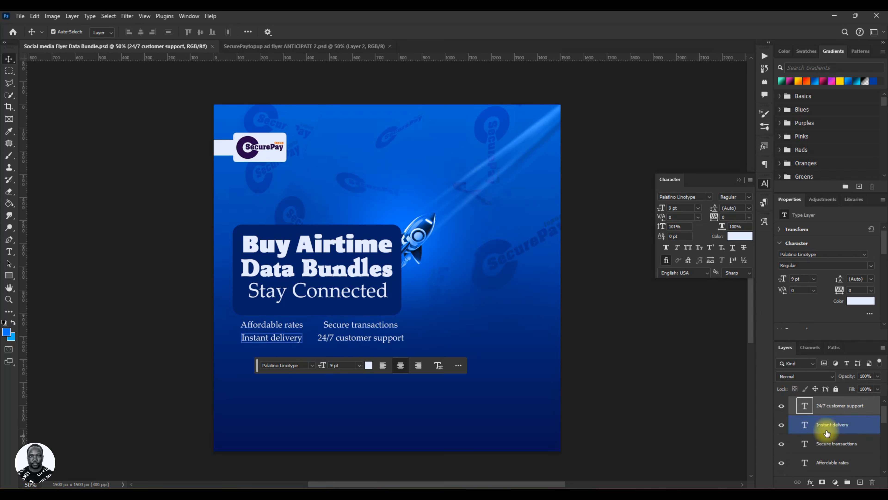
shift+click(831, 463)
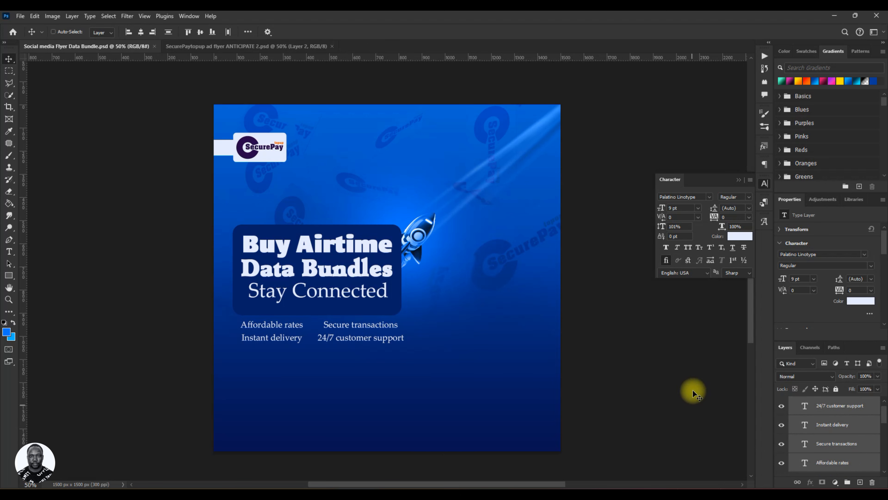
drag(663, 213, 662, 212)
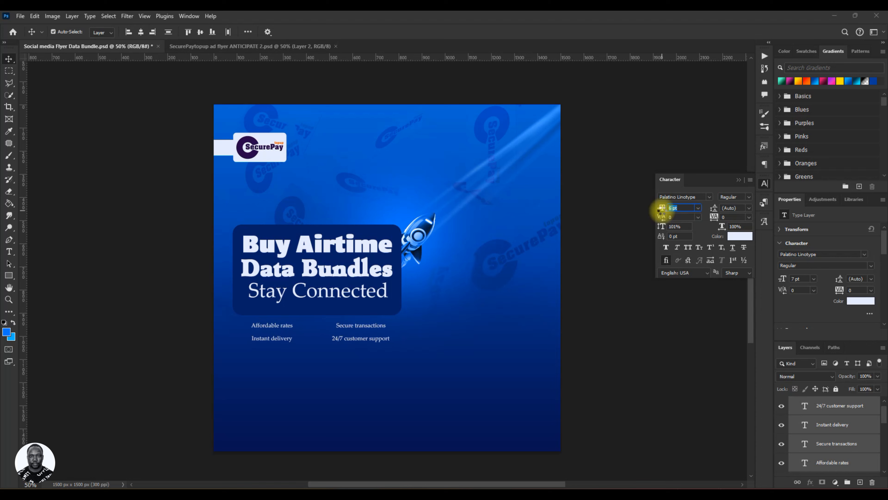
drag(662, 209, 664, 209)
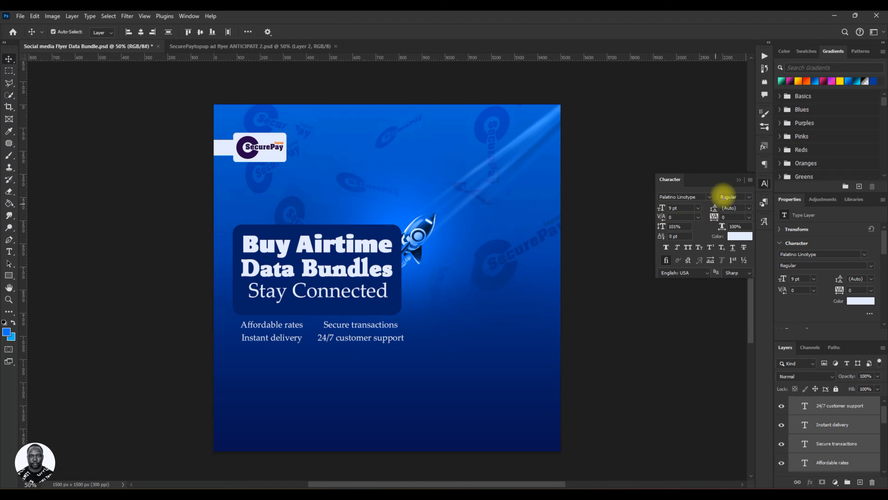
click(666, 246)
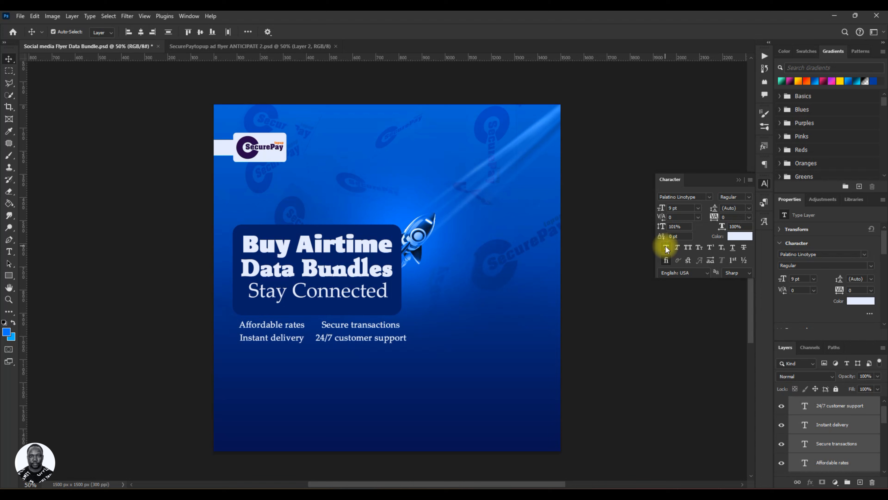
Scale the four feature lines down slightly with Free Transform to about 8 pt.
key(ctrl+t)
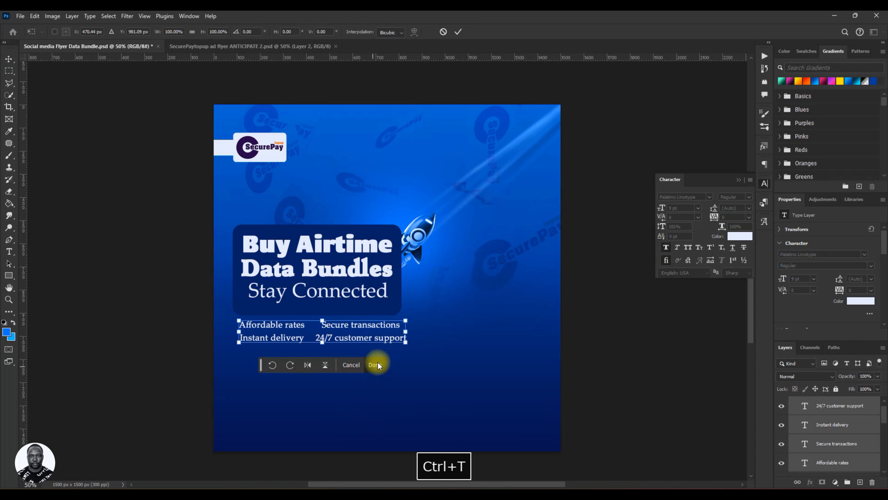
drag(408, 343, 388, 339)
click(461, 34)
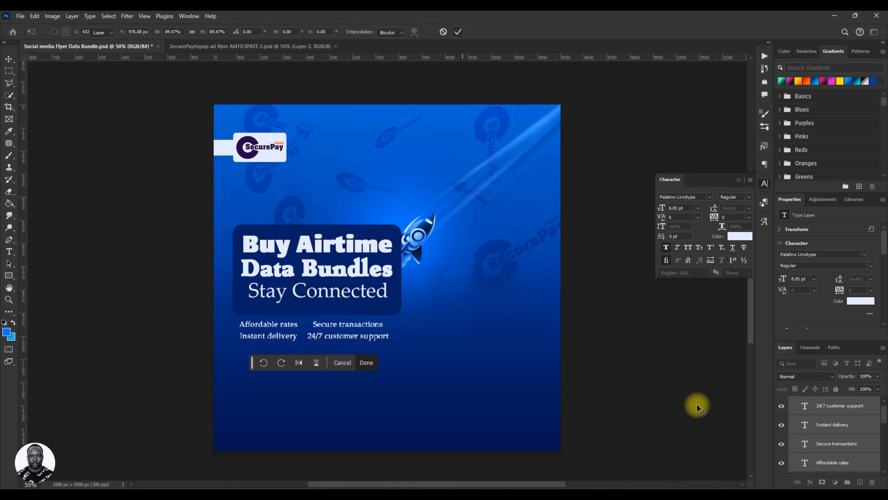
Select the left-column feature lines, nudge them right and undo the nudge.
click(819, 424)
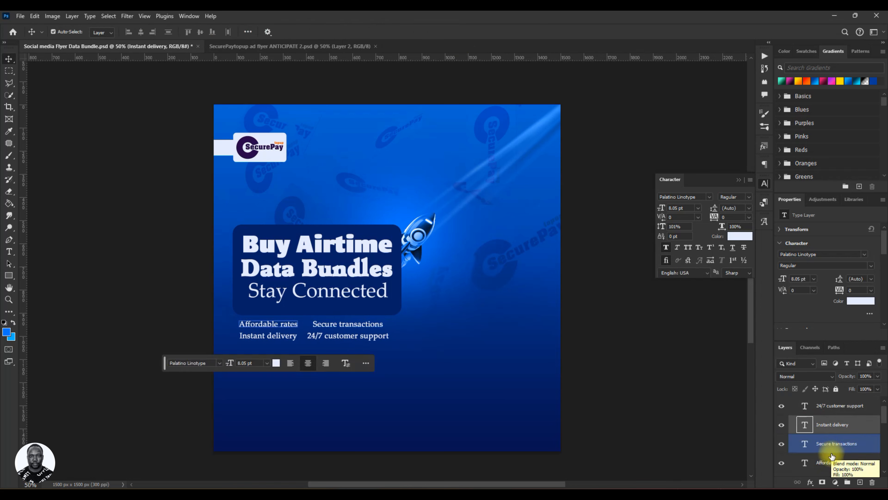
click(834, 443)
ctrl+click(836, 463)
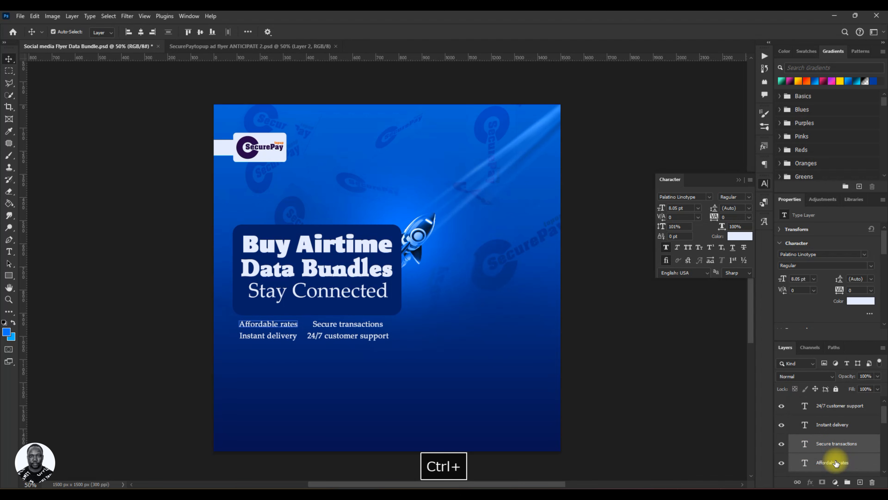
key(Right)
key(ctrl+z)
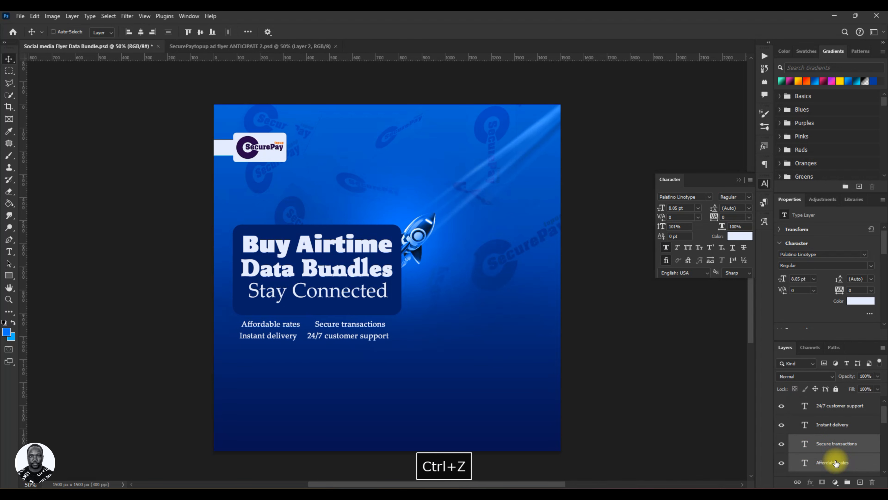
Nudge the right-column feature lines, Secure transactions and 24/7 customer support, to the right and save.
click(841, 426)
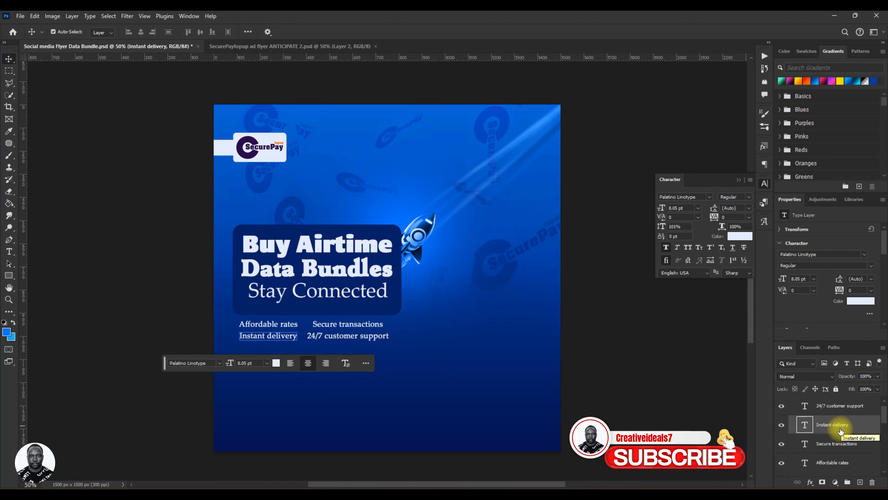
click(844, 413)
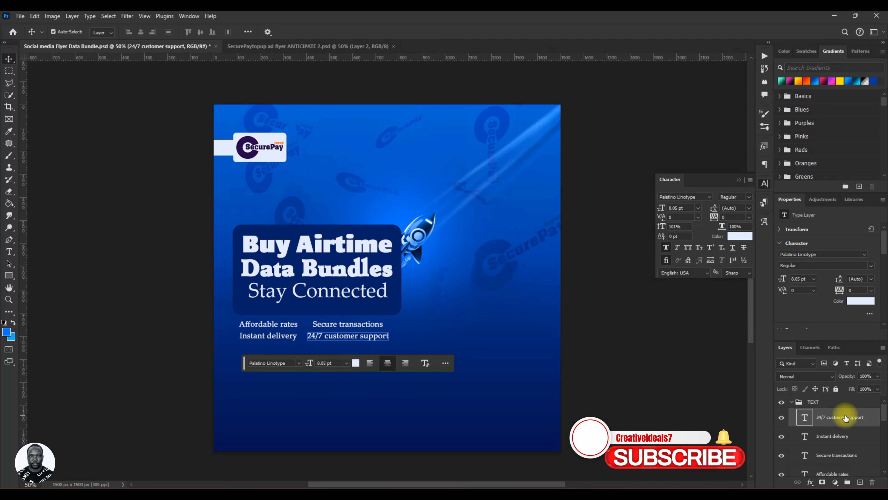
ctrl+click(850, 455)
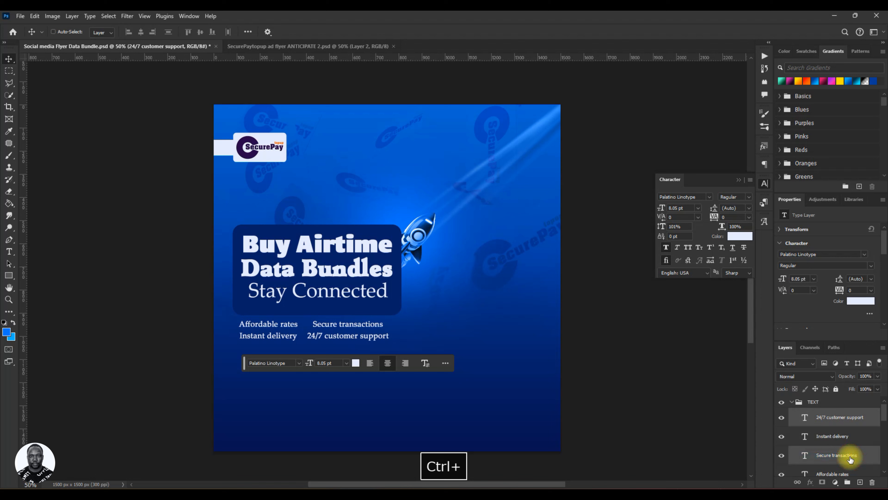
key(Right)
key(Right)
key(Right)
key(Right)
key(Right)
key(Right)
key(Right)
key(Right)
key(Right)
key(Right)
key(Right)
key(Right)
key(Right)
key(Right)
key(Right)
key(Right)
key(Right)
key(Right)
key(Right)
key(Right)
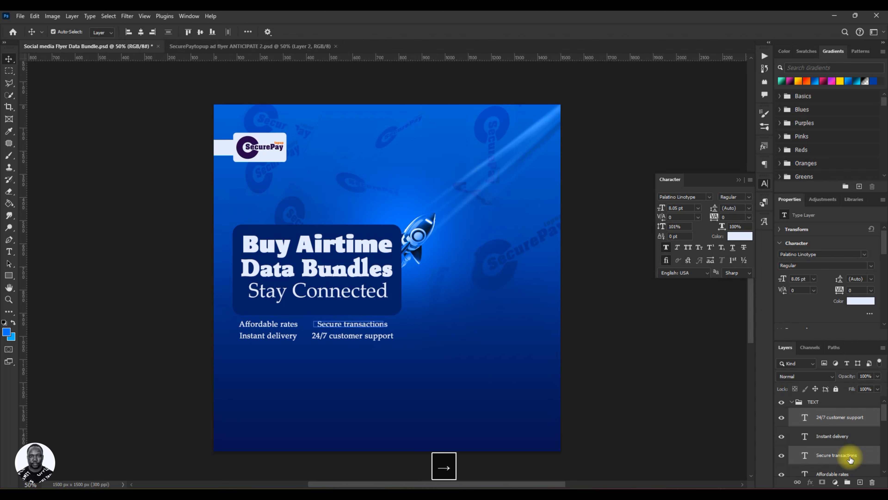
key(Right)
key(Right)
key(Right)
key(Right)
key(Right)
key(Right)
key(Right)
key(Right)
key(Right)
key(Right)
key(Right)
key(Right)
key(Right)
key(Right)
key(Right)
key(Right)
key(Right)
key(Right)
key(Right)
key(Right)
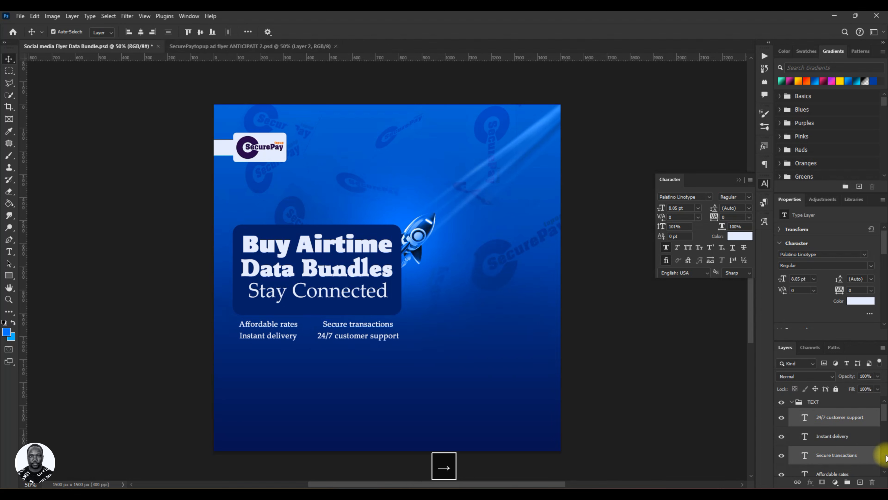
key(ctrl+s)
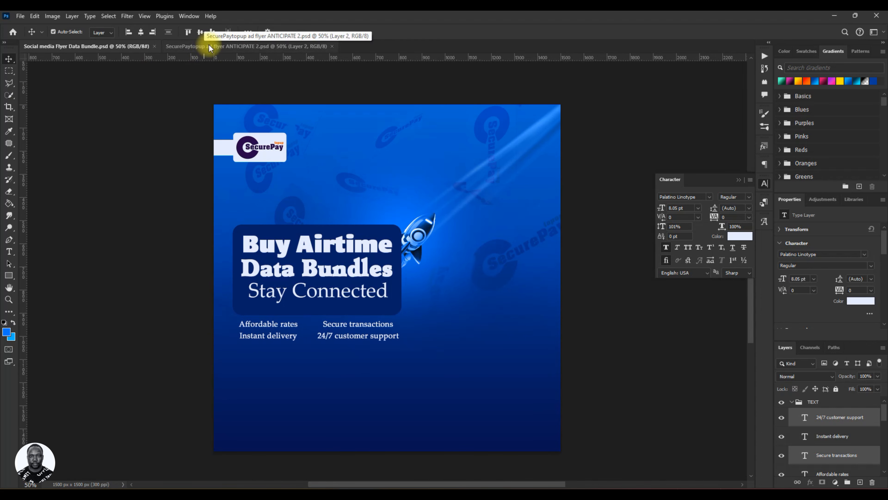
Bring the checkmark bullet icon from the ANTICIPATE.psd reference flyer and place it before Affordable rates.
click(189, 46)
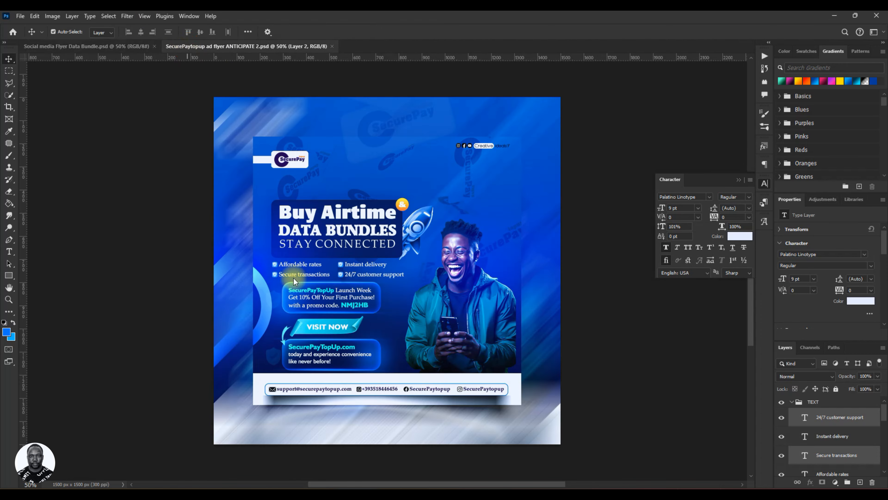
click(12, 32)
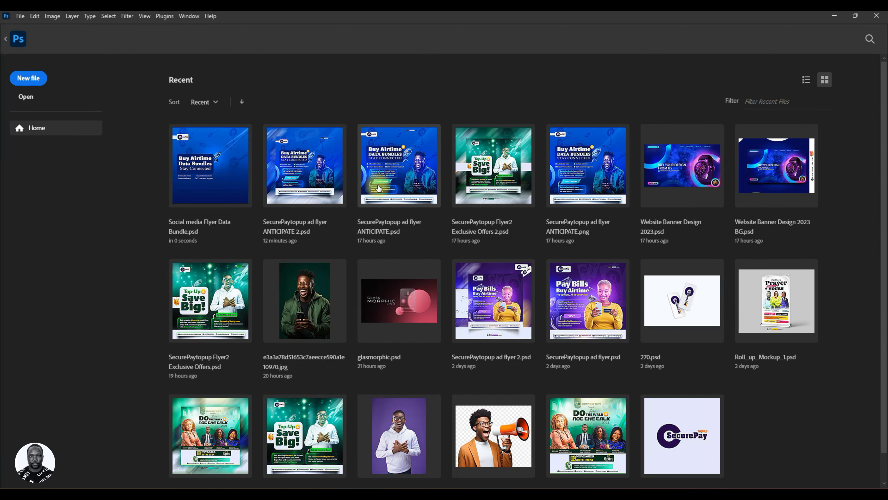
click(379, 187)
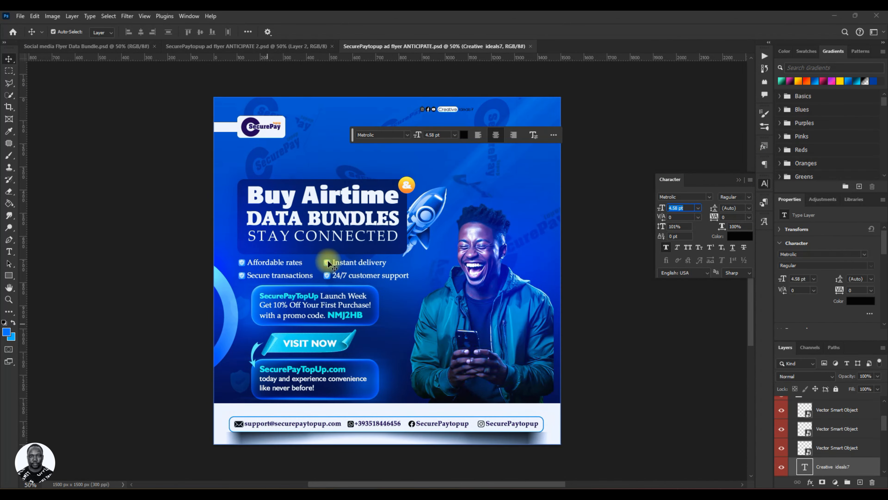
click(328, 267)
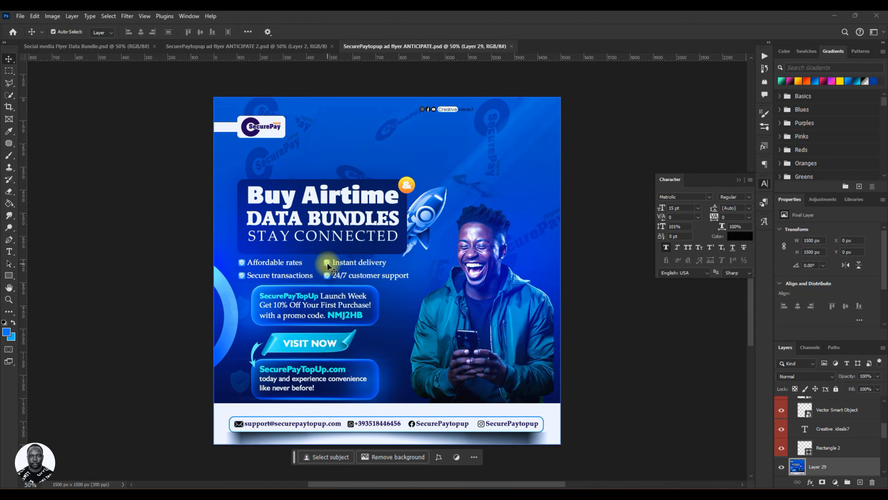
click(783, 469)
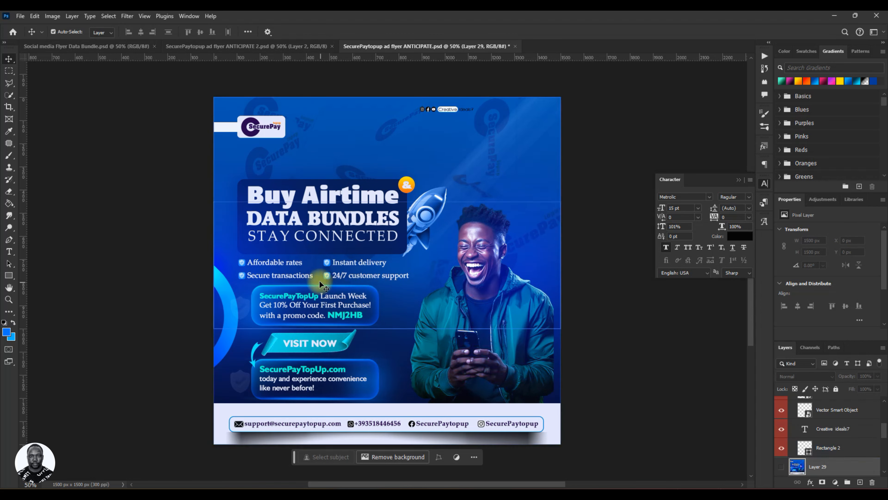
click(328, 265)
drag(328, 265, 332, 264)
click(780, 468)
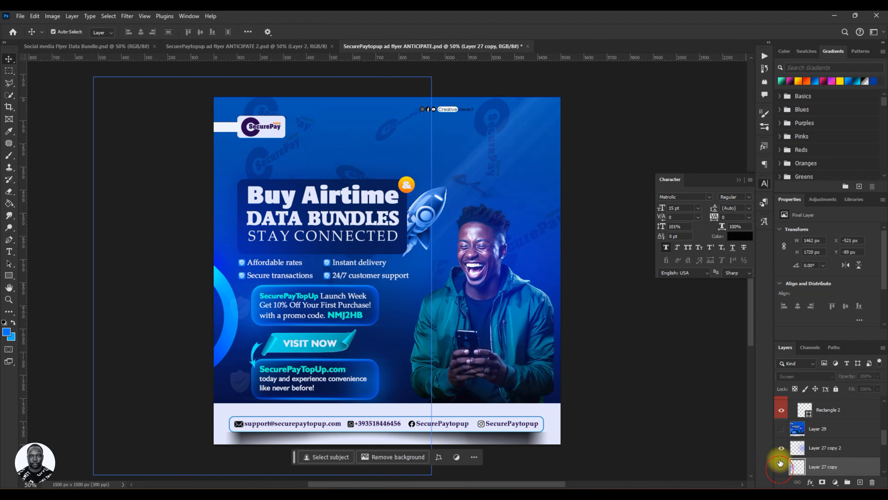
click(780, 448)
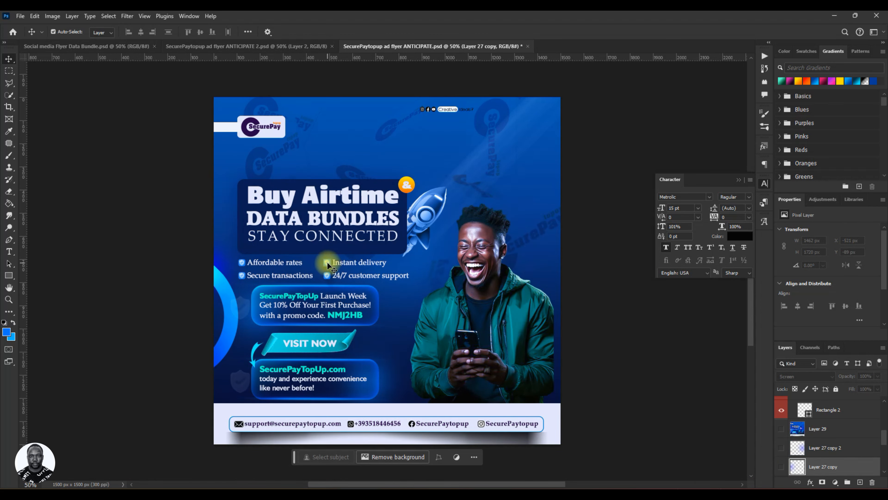
drag(328, 266, 235, 327)
key(Left)
key(Left)
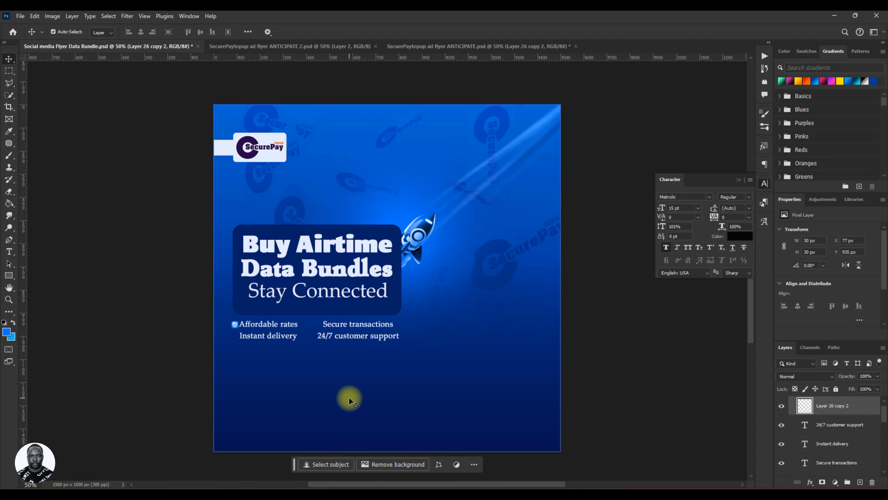
key(Left)
key(Left)
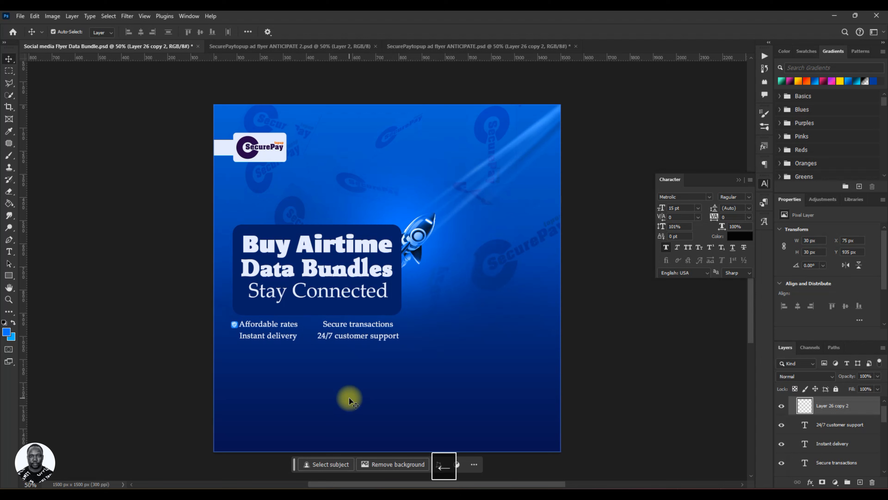
key(Right)
key(Right)
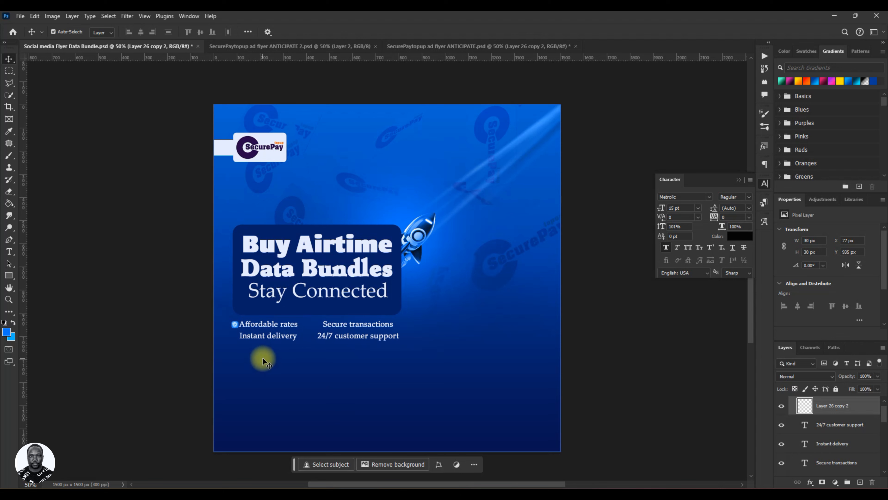
Duplicate the bullet icon and place the copy before Secure transactions.
key(ctrl)
key(ctrl+j)
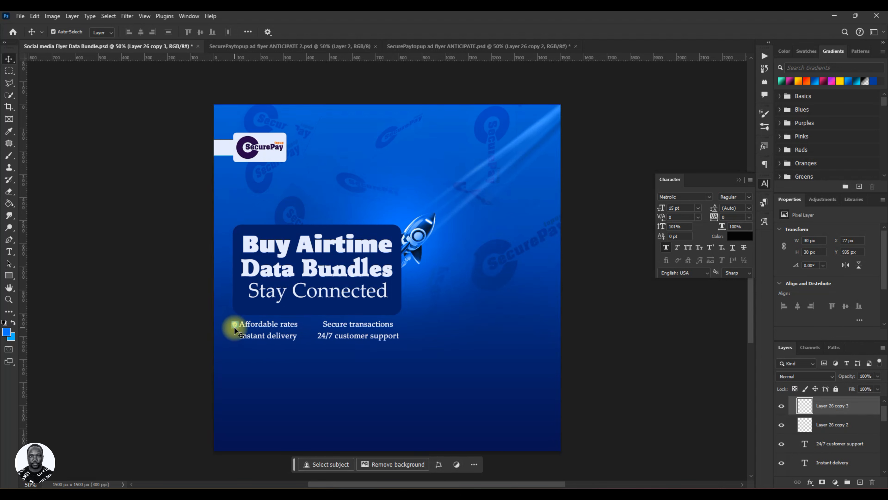
drag(234, 328, 321, 329)
Nudge the 24/7 customer support line right to align it under Secure transactions.
click(363, 336)
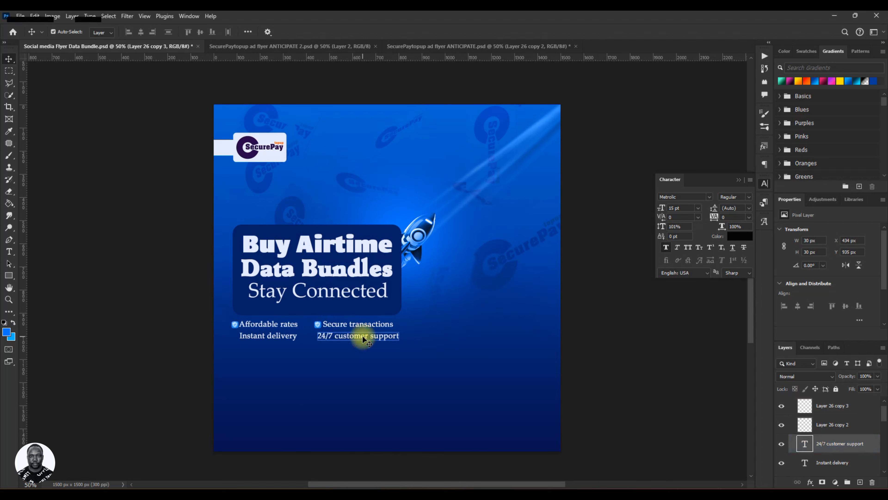
key(Right)
key(Right)
key(Right)
key(Right)
key(Right)
key(Right)
key(Right)
key(Right)
key(Right)
key(Right)
key(Right)
key(Right)
key(Right)
key(Right)
key(Right)
key(Right)
key(Right)
key(Right)
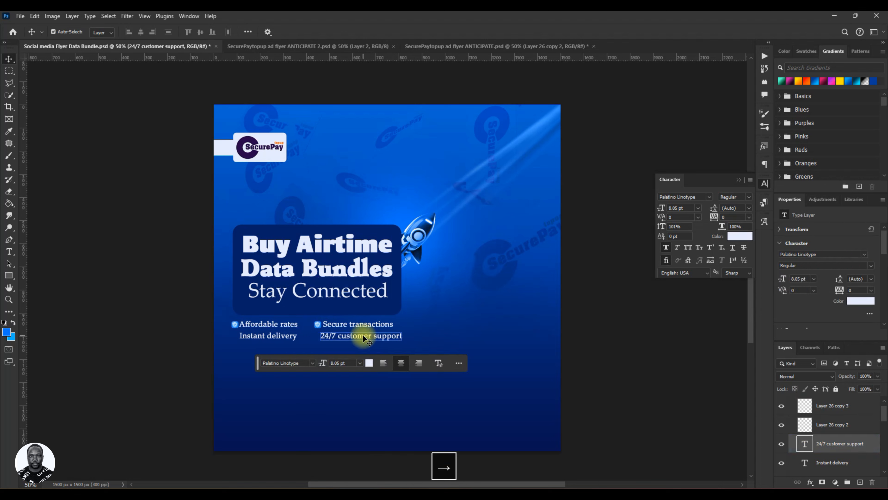
Duplicate both checkmark bullet icons and move the copies down before Instant delivery and 24/7 customer support.
click(833, 423)
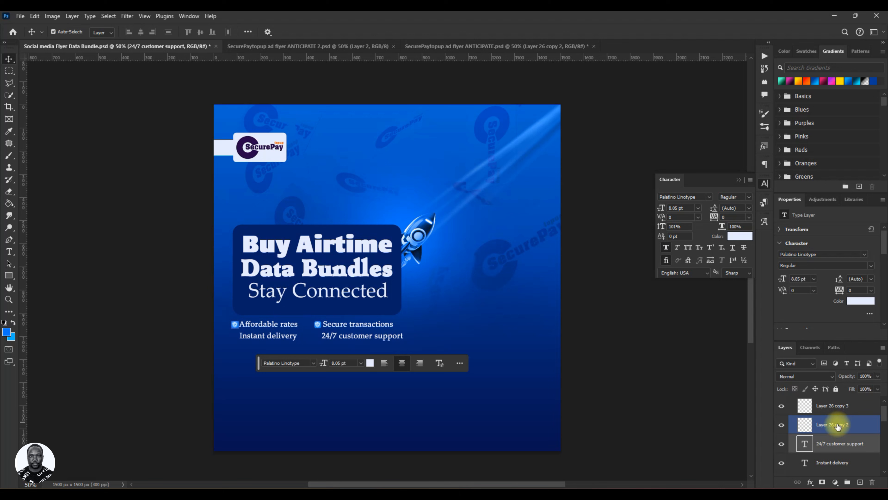
ctrl+click(835, 407)
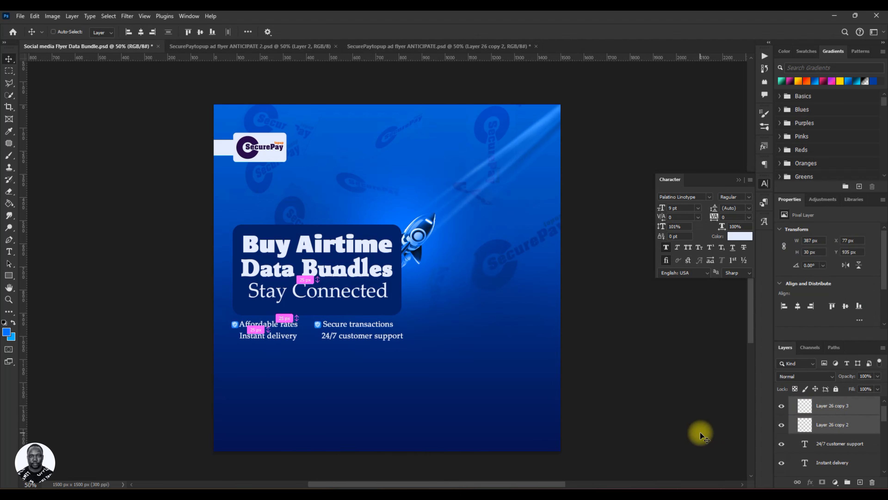
key(ctrl+j)
key(Down)
key(Down)
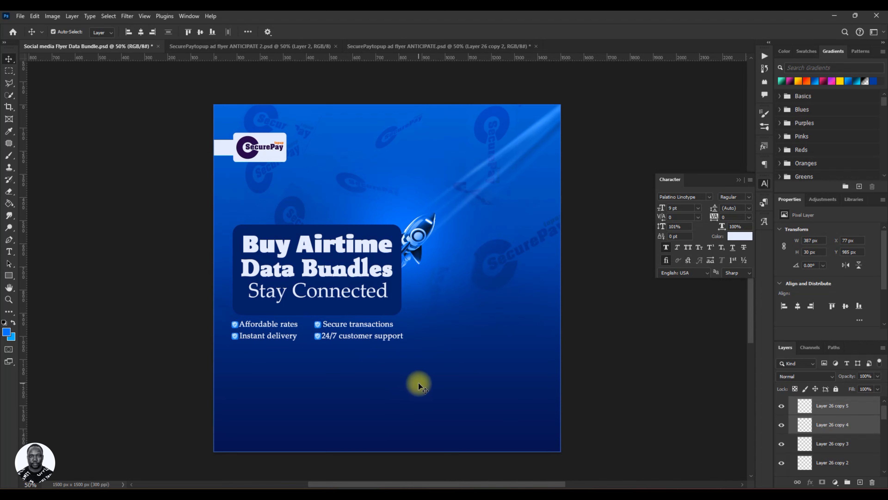
Nudge the 24/7 customer support line right to clear its new bullet, and save the file.
click(370, 337)
key(Right)
key(Right)
key(Right)
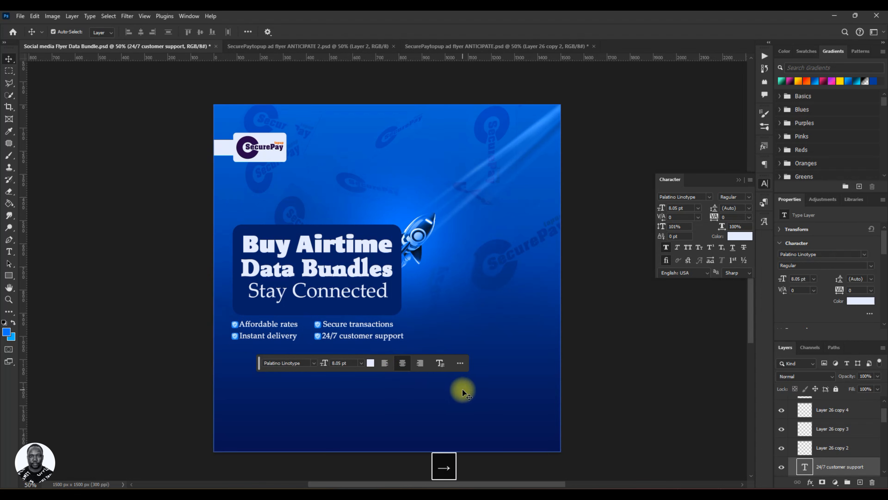
key(ctrl+s)
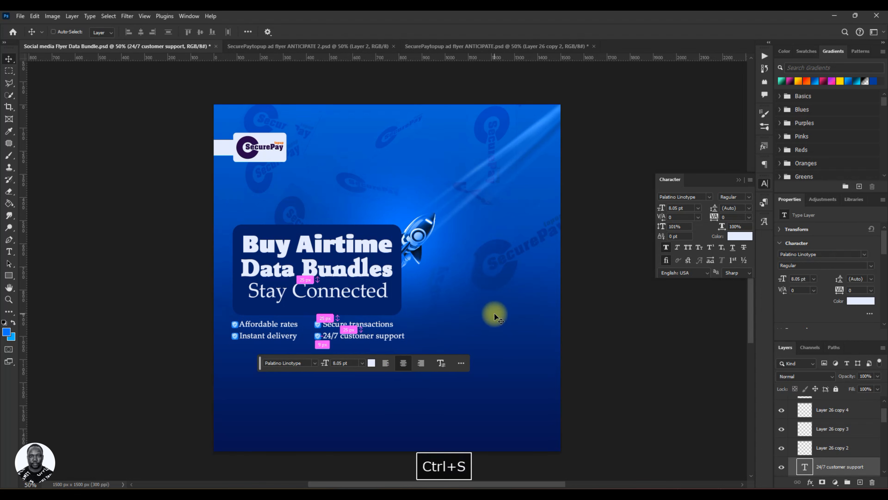
Check the TEXT group's layers by toggling its visibility, collapse the group and save the file.
scroll(864, 459, up, 2)
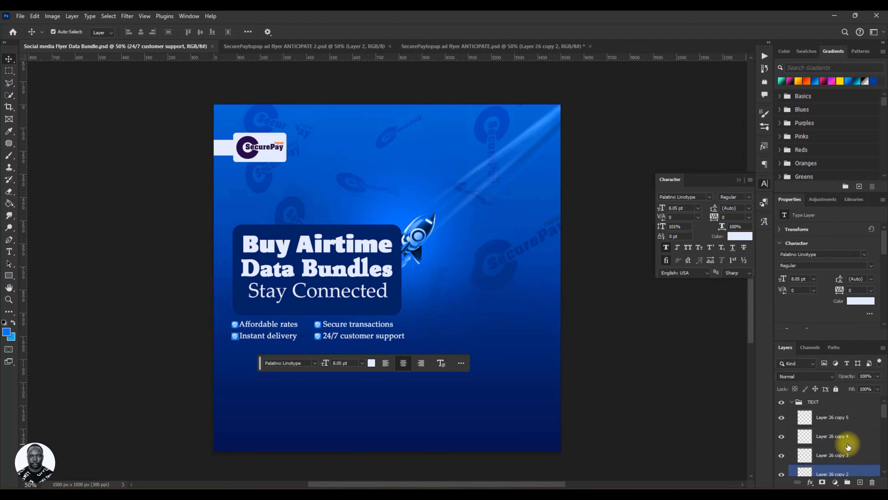
click(792, 402)
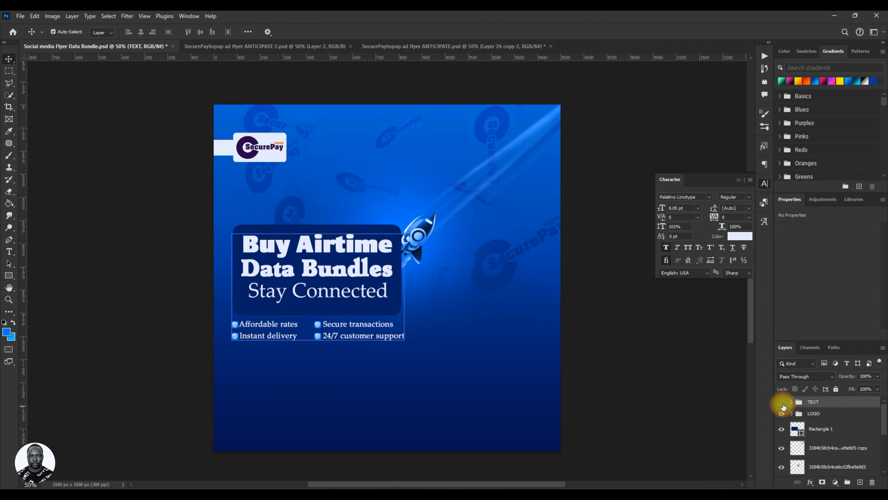
click(782, 403)
click(783, 404)
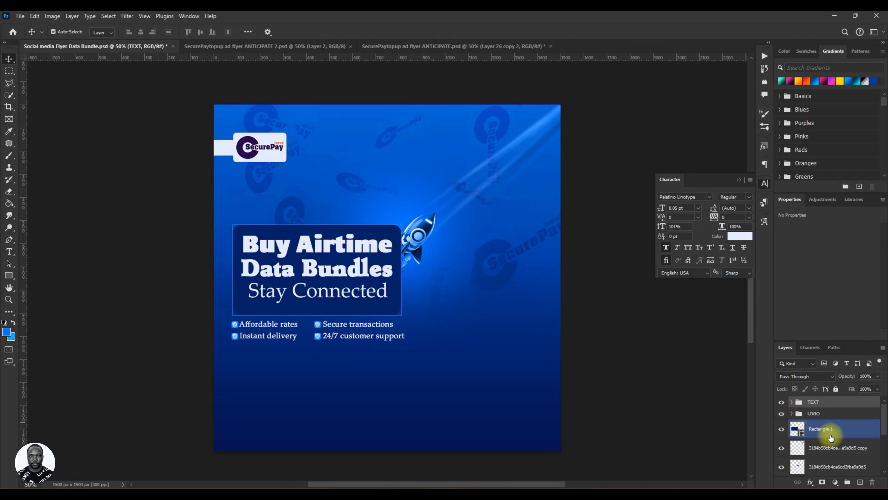
click(793, 405)
click(823, 455)
scroll(823, 438, down, 1)
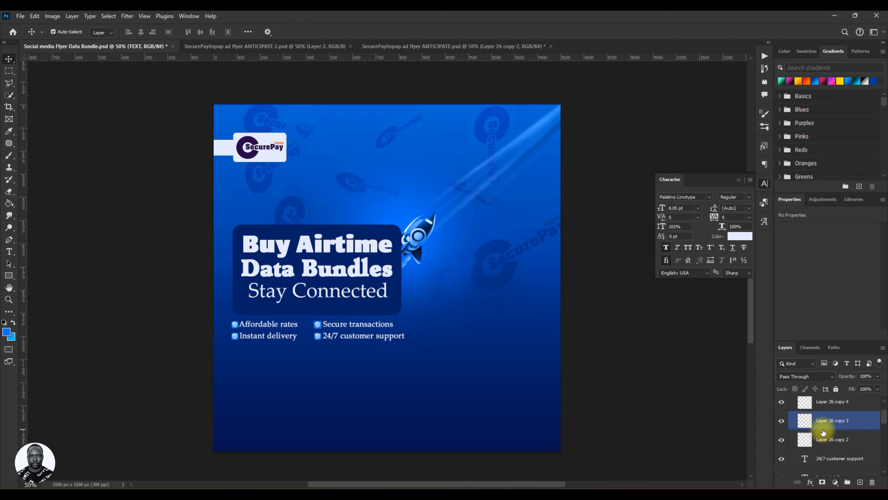
scroll(825, 433, down, 4)
mouse_move(832, 431)
mouse_down()
mouse_move(834, 402)
mouse_move(833, 419)
mouse_up()
scroll(823, 424, up, 5)
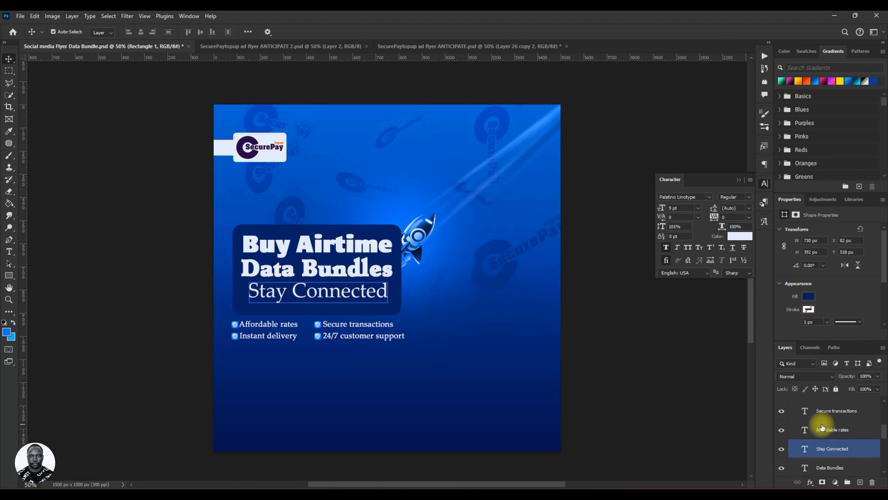
scroll(820, 426, up, 5)
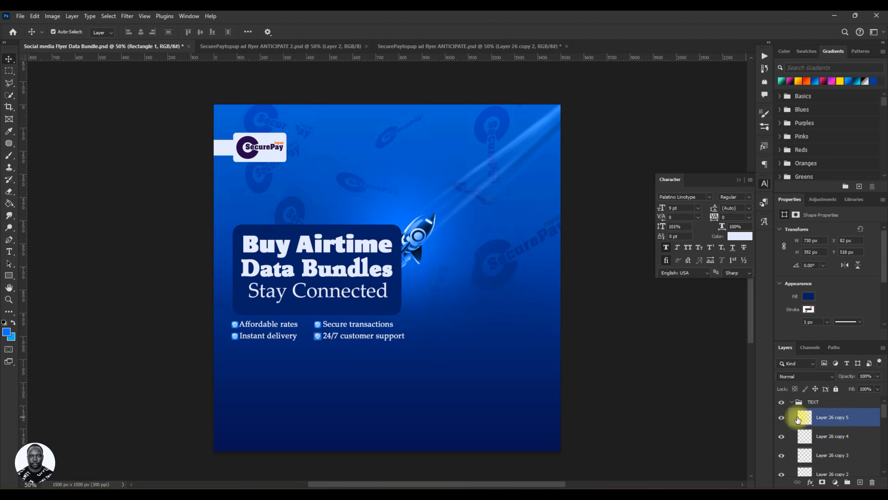
click(779, 406)
click(782, 403)
click(782, 402)
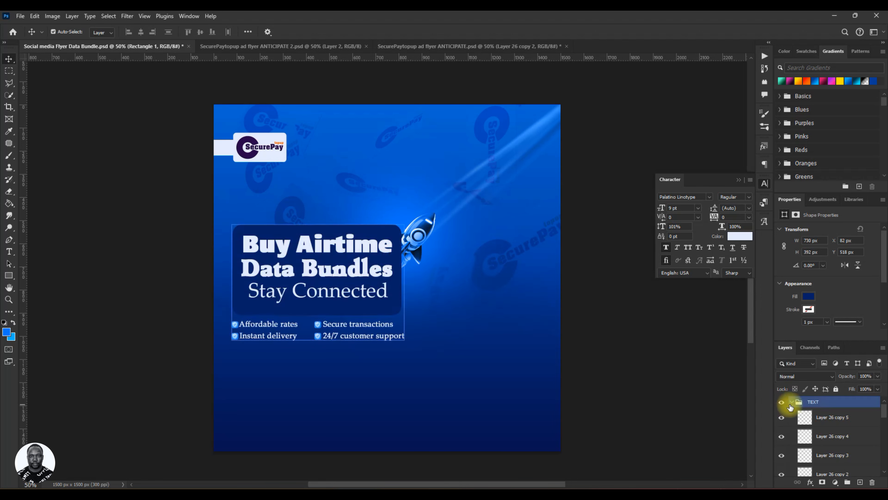
click(792, 403)
key(ctrl+s)
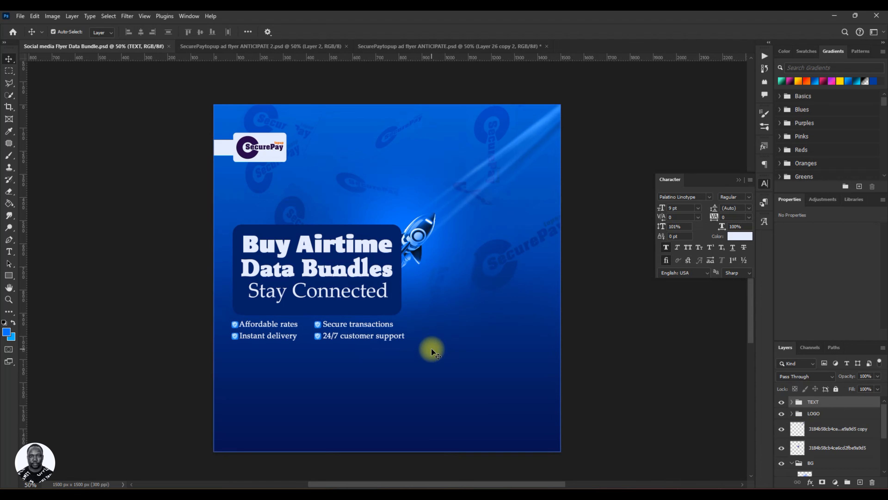
Undo the last change and select Layer 1 inside the BG group.
key(ctrl+z)
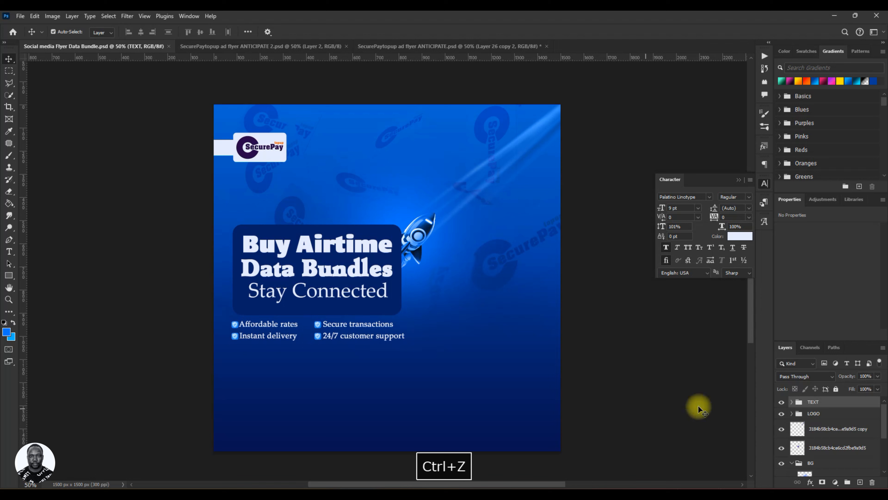
scroll(840, 438, down, 3)
click(849, 423)
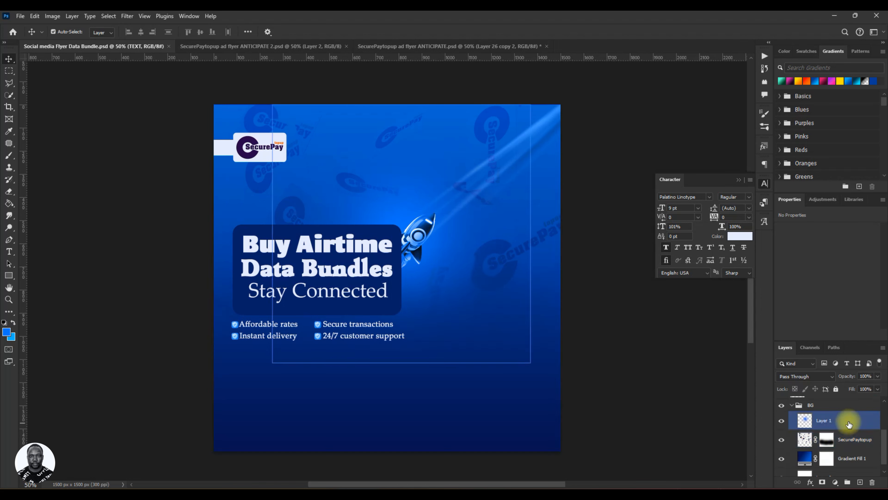
ctrl+click(849, 425)
scroll(845, 437, down, 1)
scroll(846, 445, up, 3)
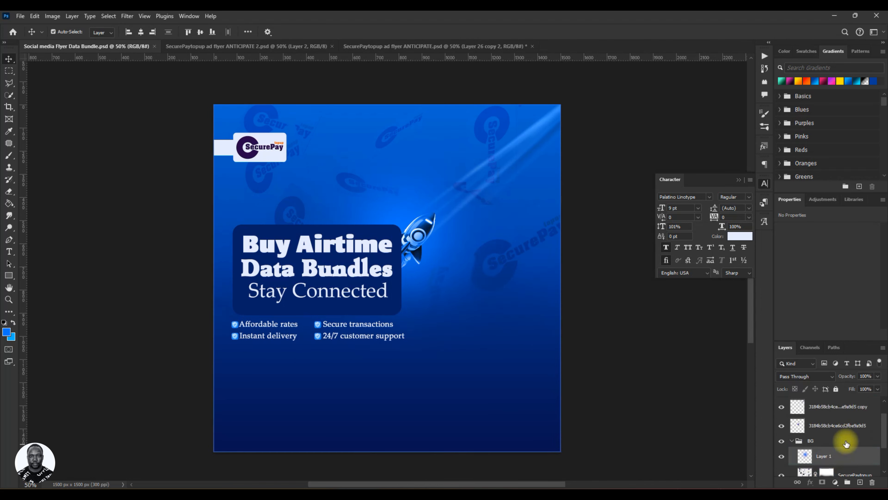
Nudge the headline panel, feature lines and rocket upward together, and save the file.
ctrl+click(850, 452)
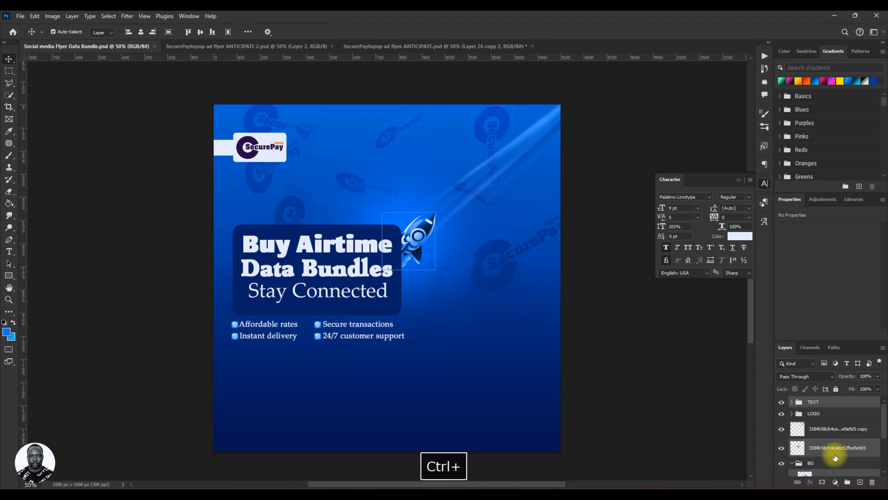
key(Up)
key(Up)
key(Up)
key(Up)
key(Up)
key(Up)
key(Up)
key(Up)
key(Up)
key(Up)
key(Up)
key(Up)
key(Up)
key(Up)
key(Up)
key(Up)
key(Up)
key(Up)
key(Up)
key(Up)
key(Up)
key(Up)
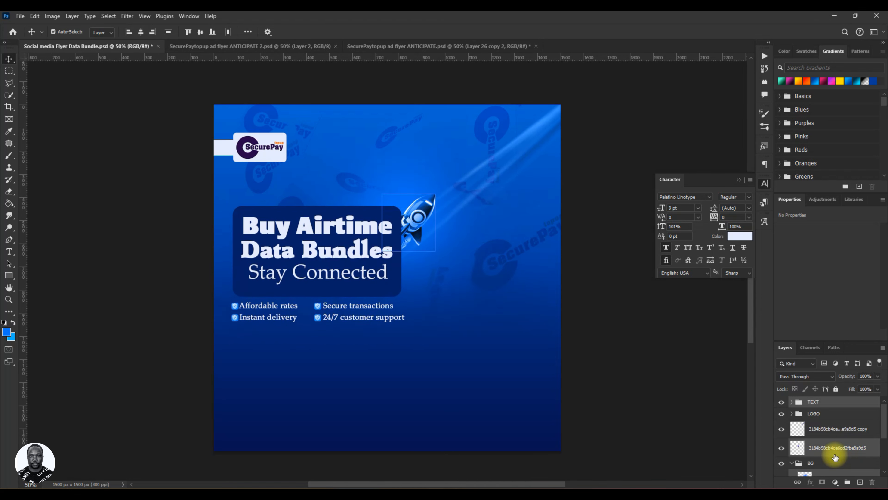
key(Up)
key(Up)
key(Up)
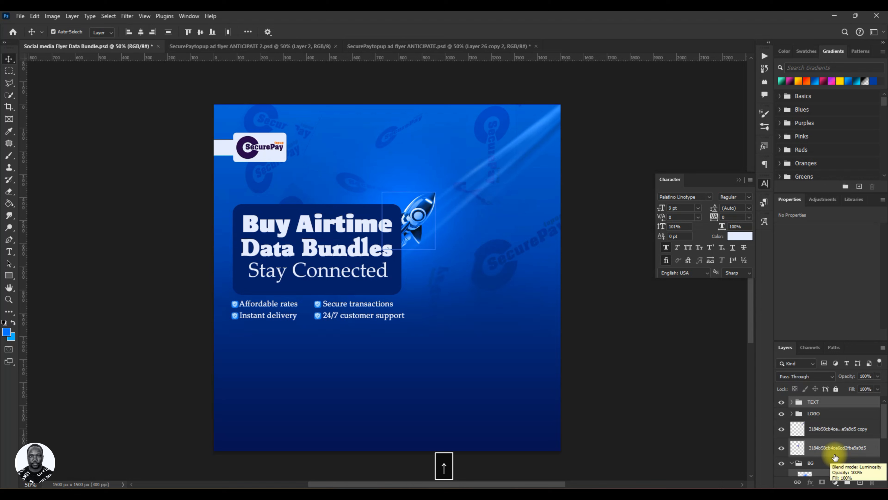
key(ctrl+s)
Select the light-streak overlay layer, nudge it upward and save the file.
click(441, 99)
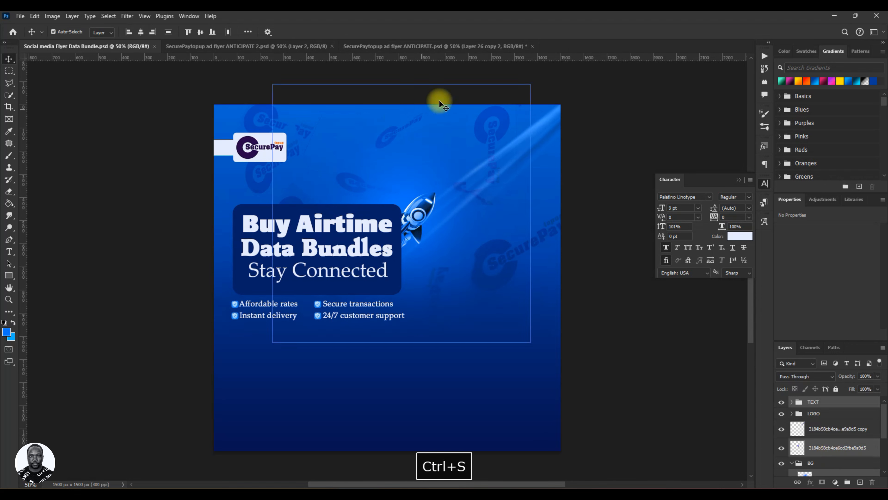
click(527, 141)
key(Up)
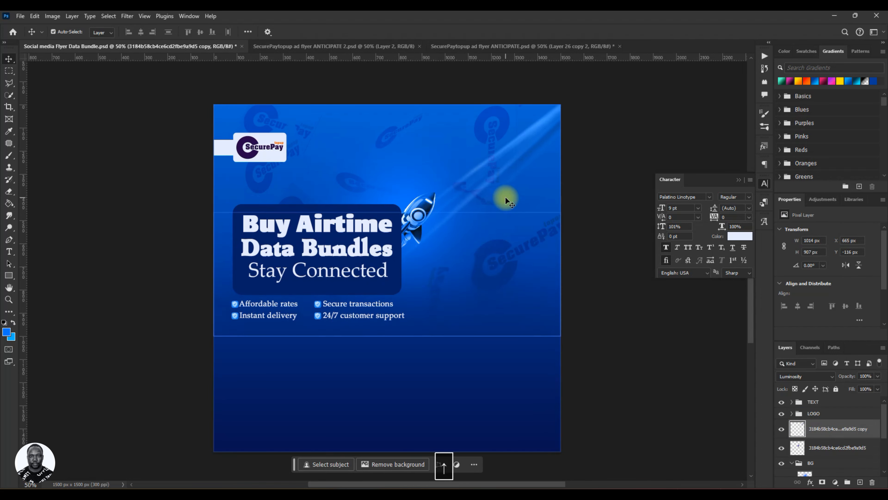
key(Up)
key(Up)
key(Up)
key(Up)
key(Up)
key(Up)
key(Up)
key(Up)
key(Up)
key(Up)
key(Up)
key(Up)
key(Up)
key(Up)
key(Up)
key(Up)
key(Up)
key(Up)
key(Up)
key(Up)
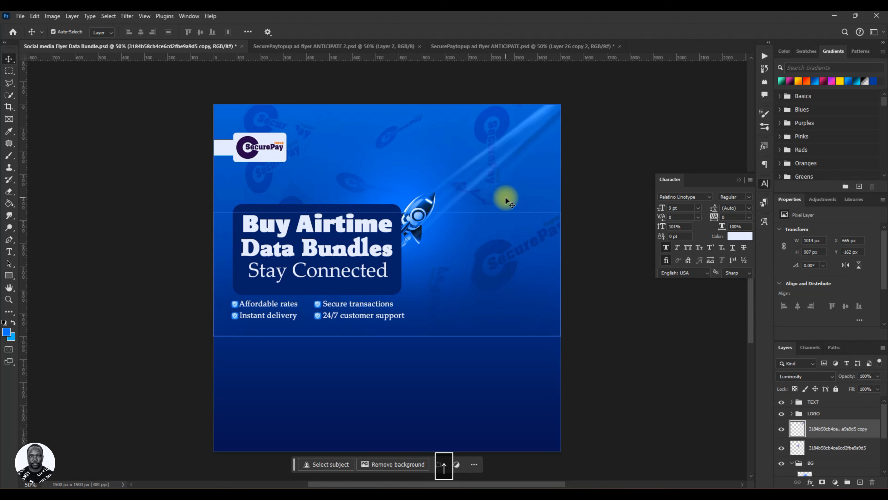
key(ctrl+s)
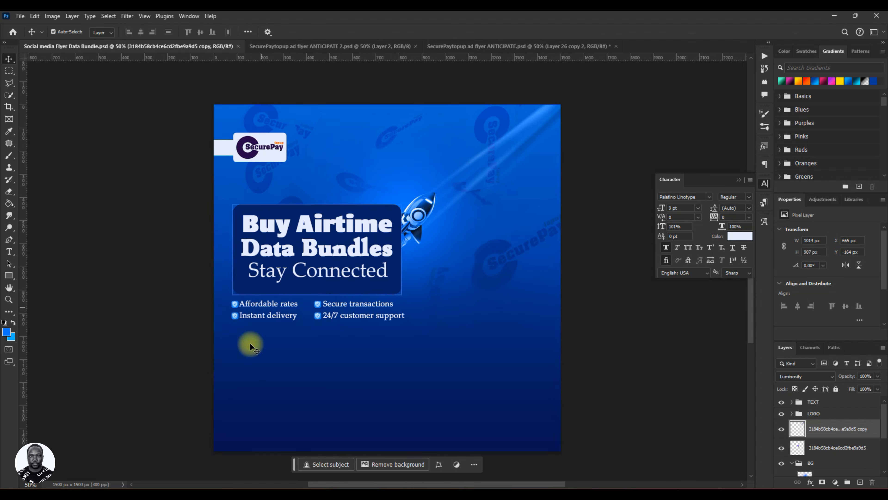
Compare the flyer against the ANTICIPATE 2 reference design.
click(289, 47)
click(375, 296)
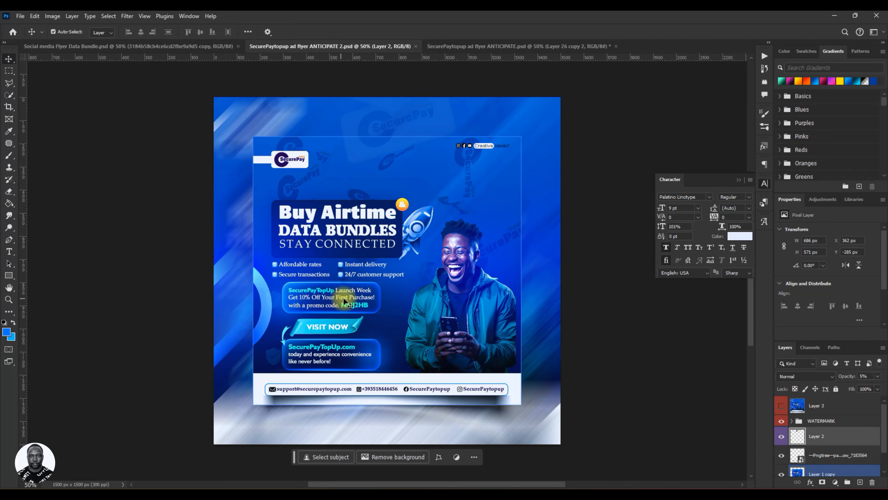
click(136, 48)
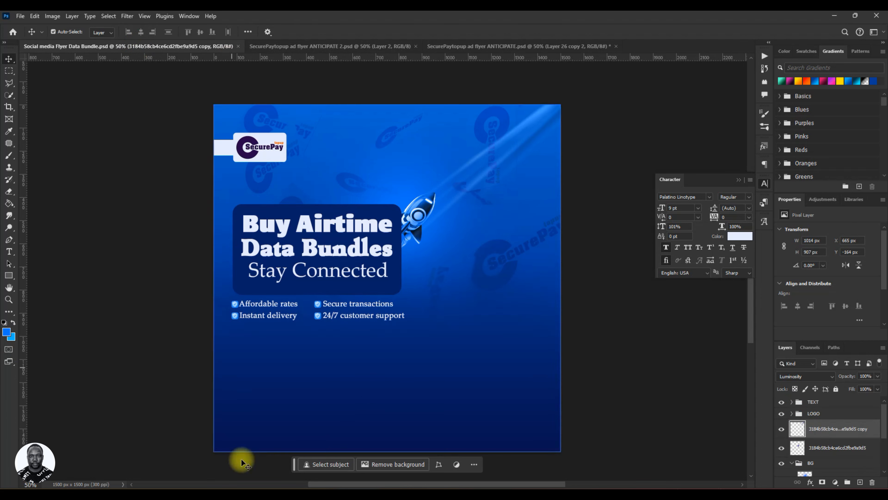
Browse the PSD, 3D Background and PREMIEUM MOCKUP folders in File Explorer for resource files.
click(115, 485)
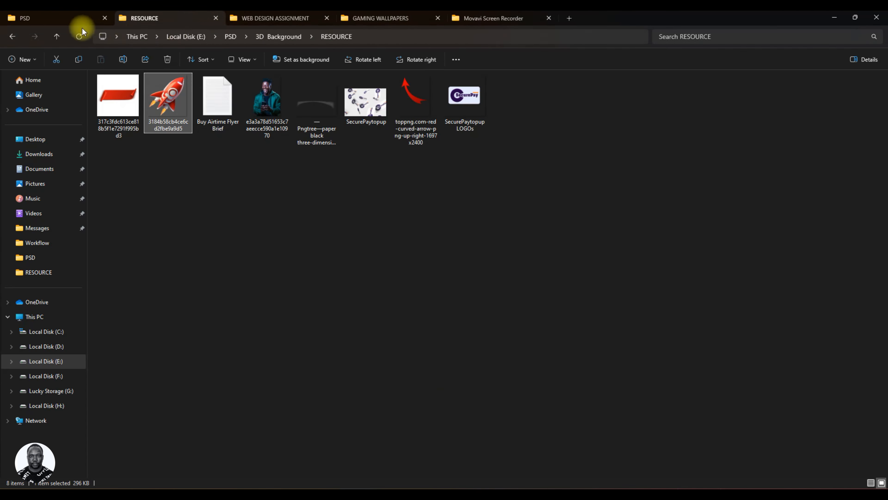
click(70, 22)
scroll(264, 196, up, 15)
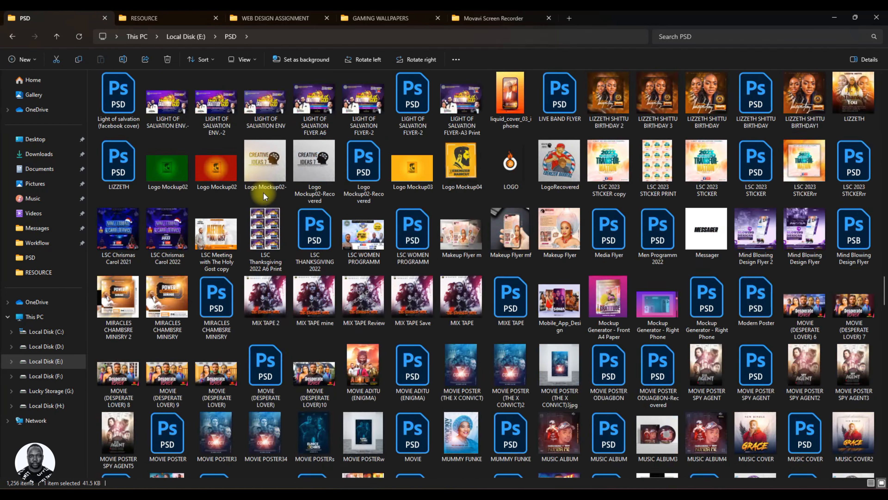
scroll(264, 192, up, 20)
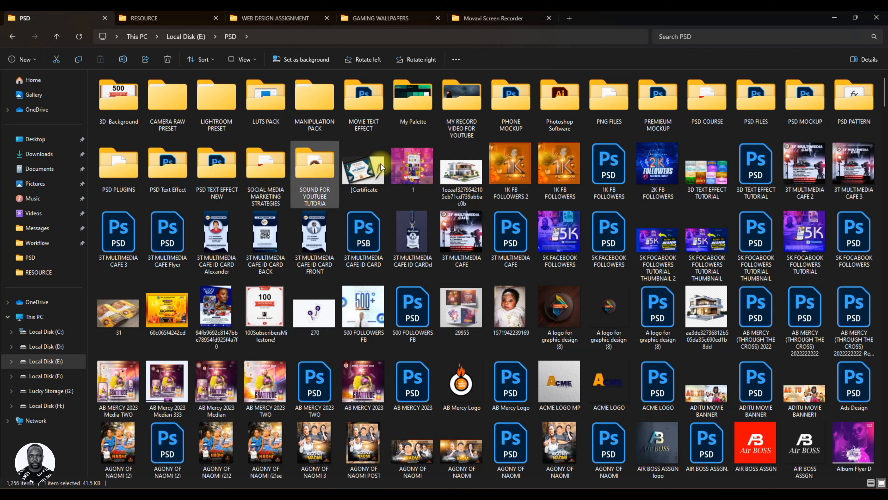
click(138, 99)
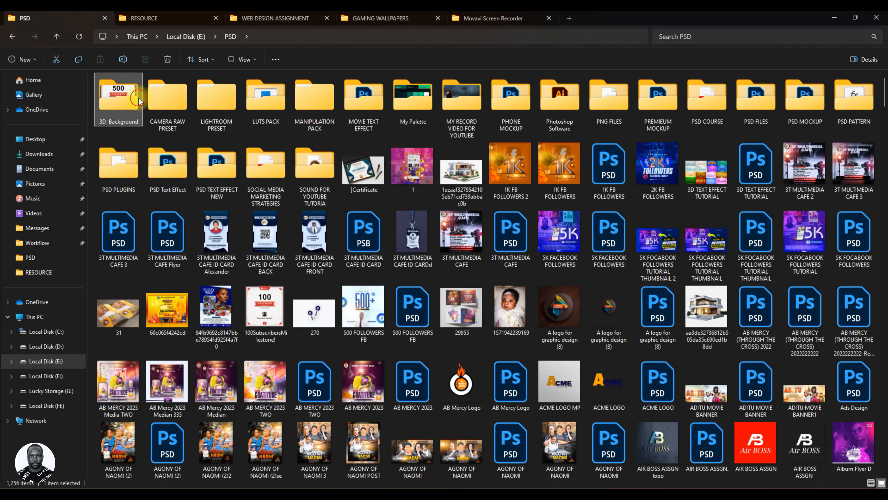
double_click(139, 99)
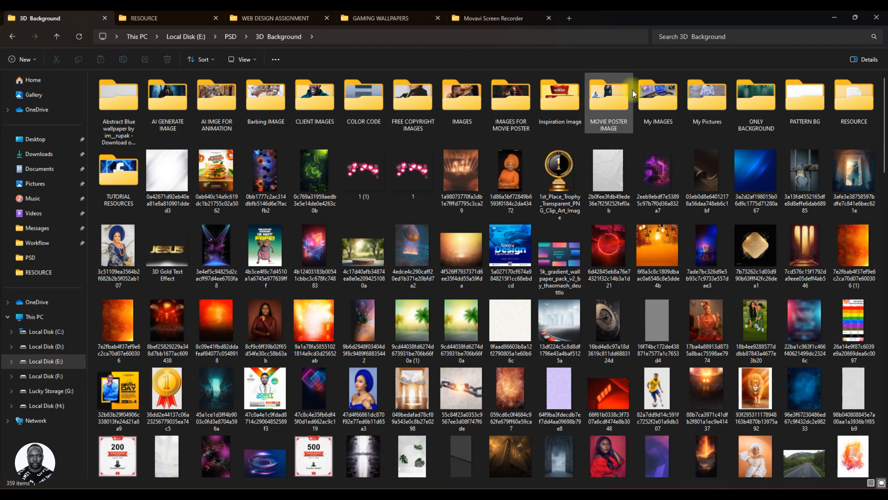
click(12, 36)
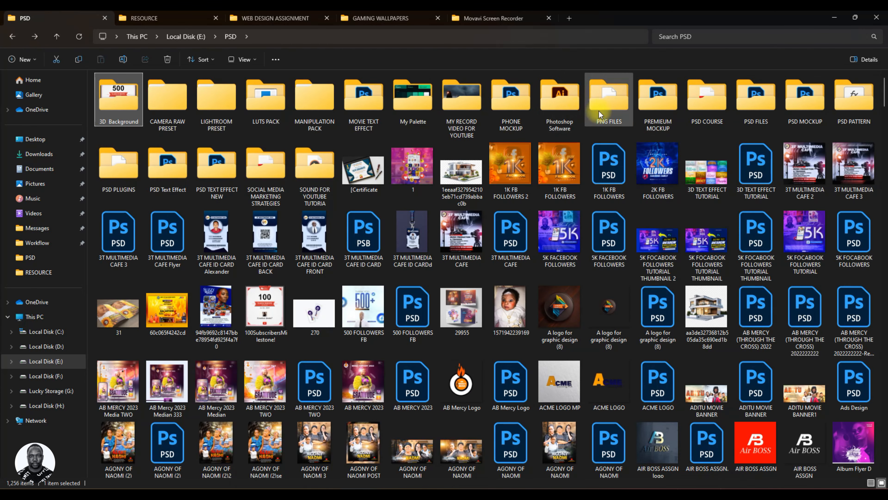
double_click(652, 97)
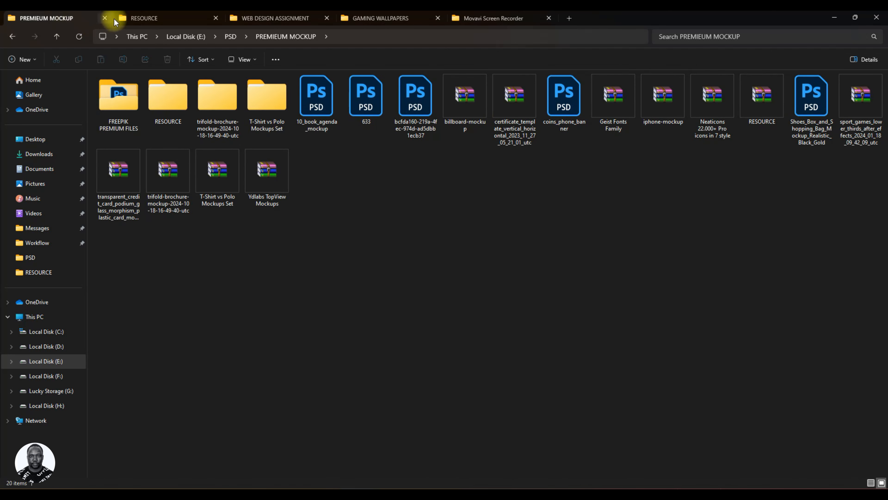
click(231, 37)
click(837, 15)
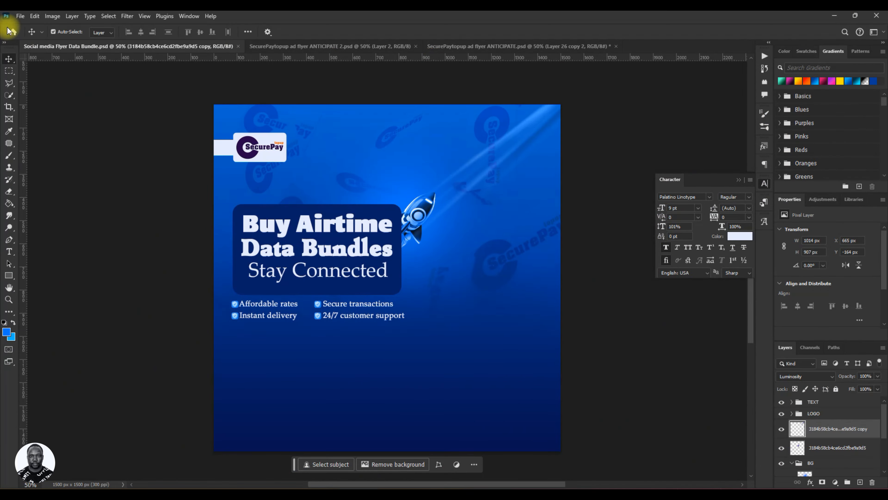
Open the glassmorphic file and bring its Card group into the flyer document.
click(9, 35)
click(404, 314)
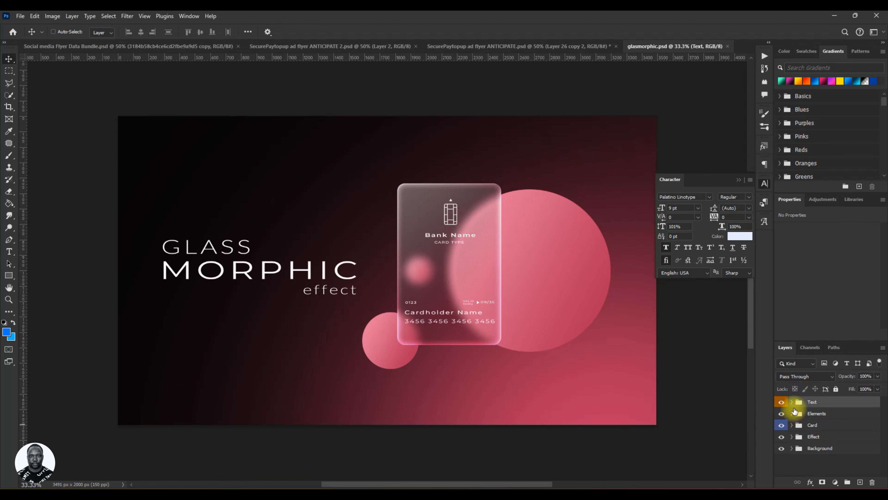
click(801, 428)
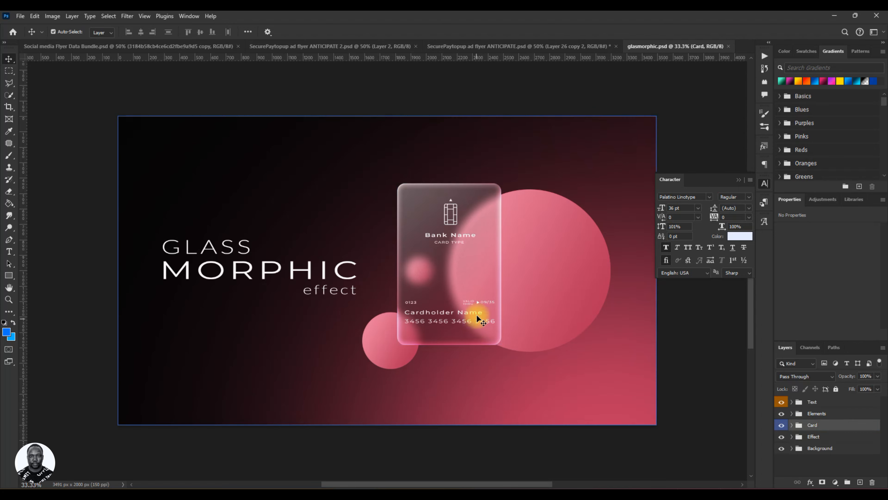
drag(476, 316, 293, 317)
drag(362, 375, 362, 375)
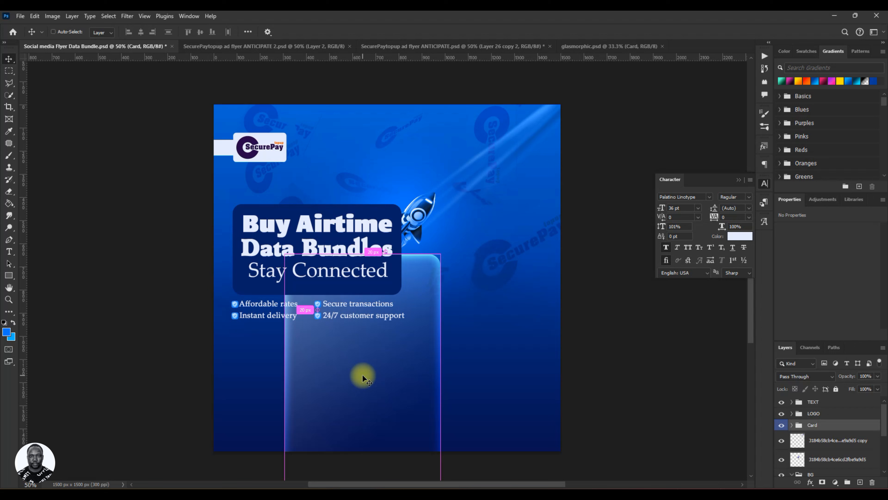
Rotate the glass card by -90° and shrink it into a horizontal bar placed below the feature lines.
key(ctrl+t)
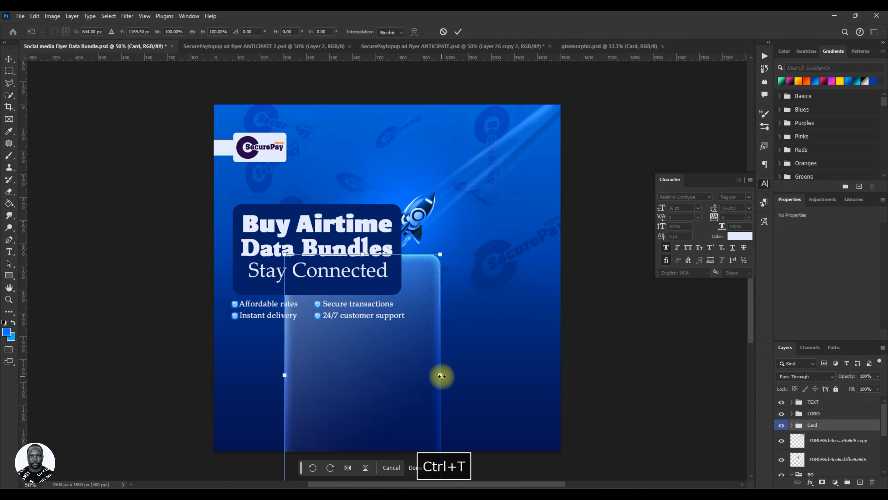
drag(441, 375, 267, 348)
drag(339, 379, 431, 362)
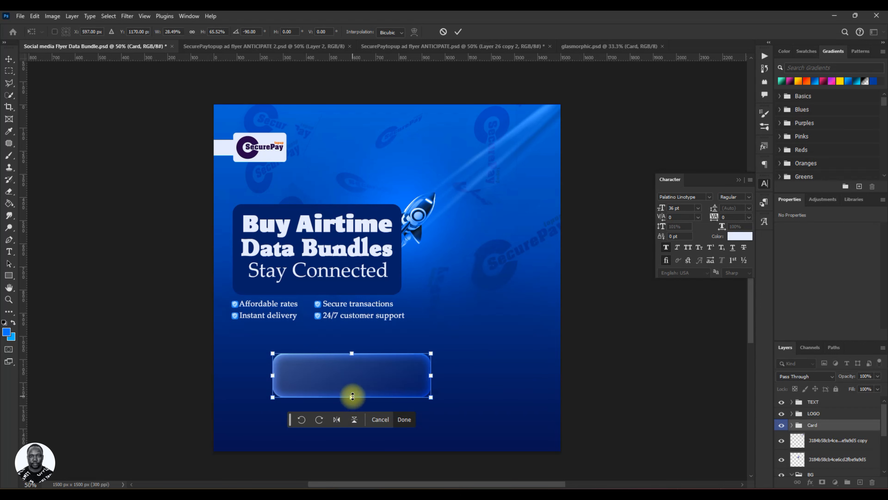
drag(352, 396, 338, 364)
click(458, 32)
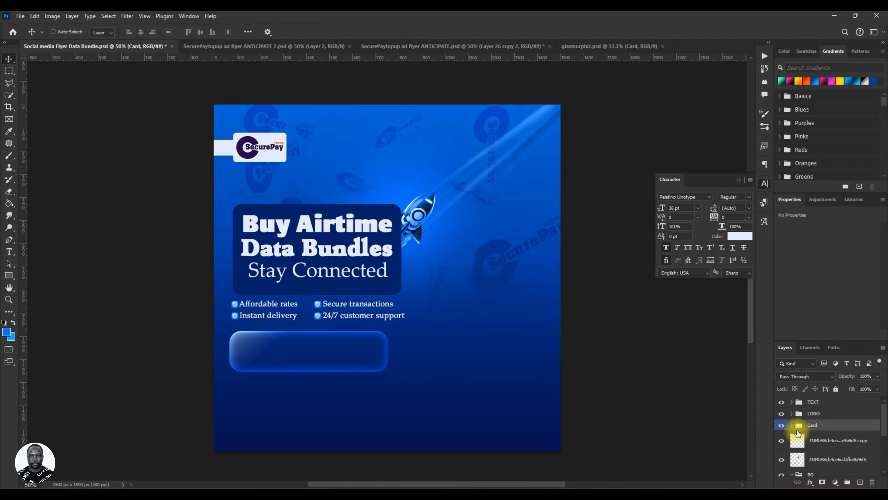
Duplicate the glass bar and move the copy down beneath the first one.
key(ctrl+j)
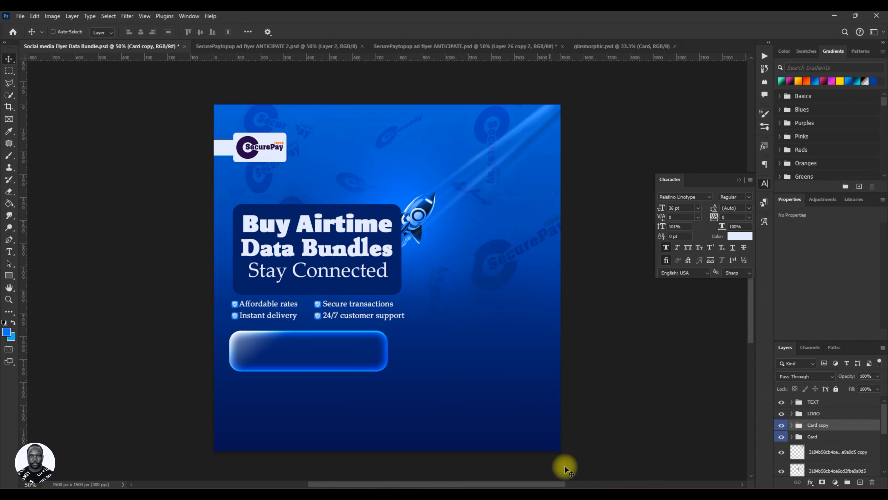
key(ctrl+t)
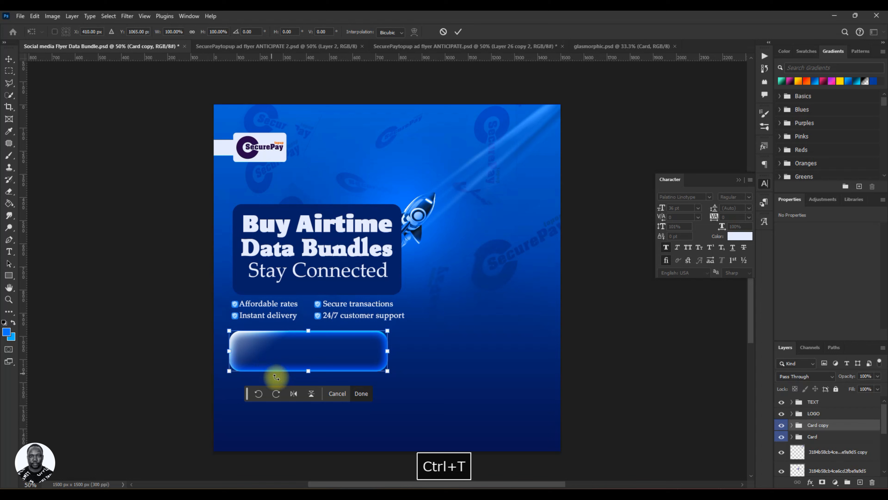
drag(311, 354, 308, 403)
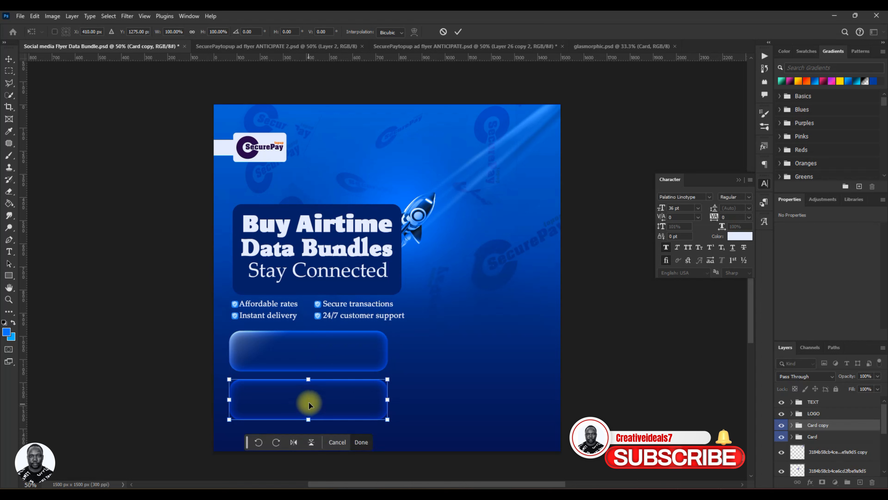
click(458, 33)
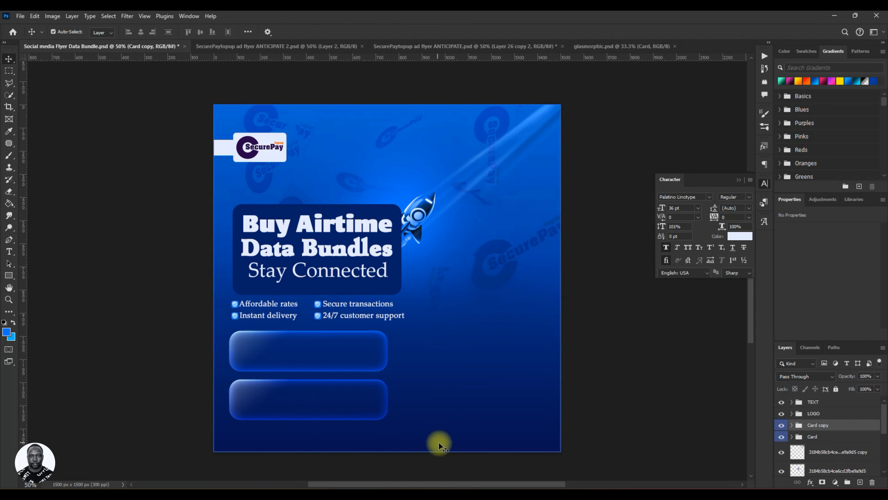
Open the bar rectangle's gradient overlay and set its first stop to a blue sampled from the flyer background.
click(269, 344)
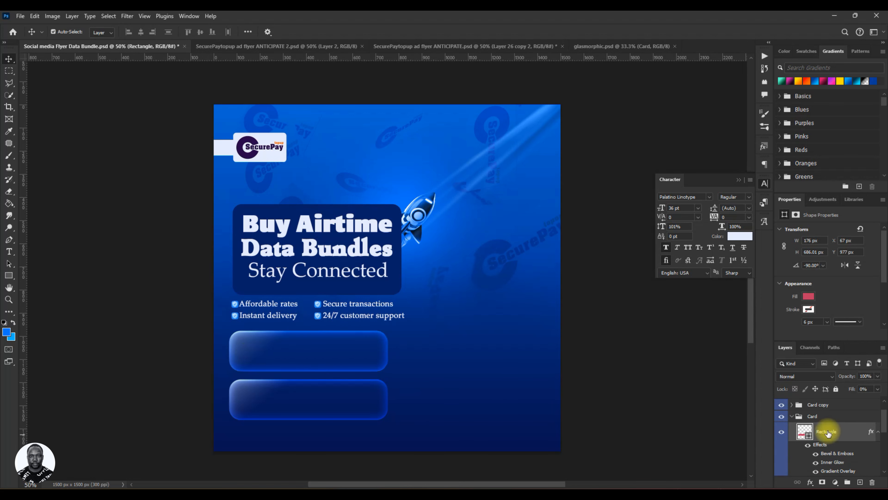
double_click(805, 432)
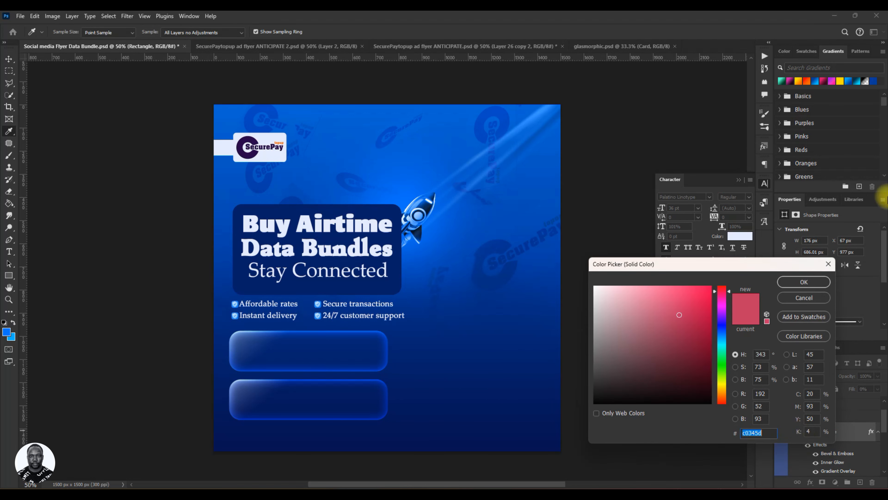
click(833, 265)
double_click(847, 432)
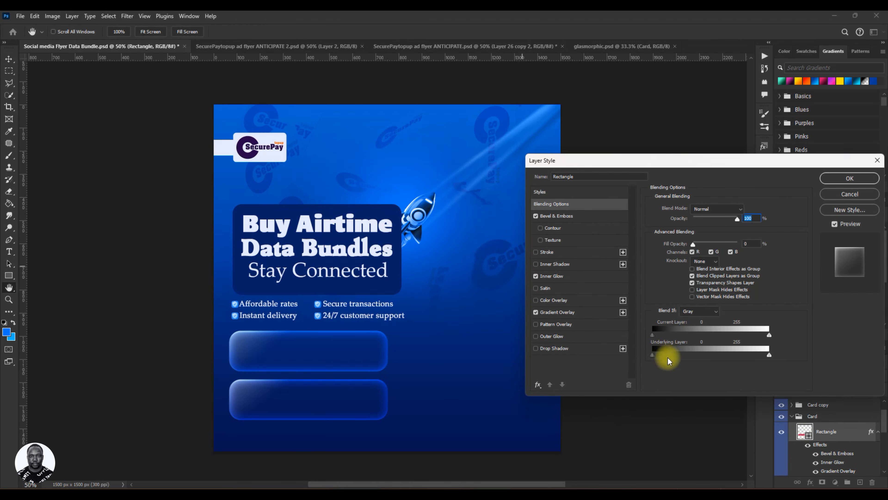
click(562, 315)
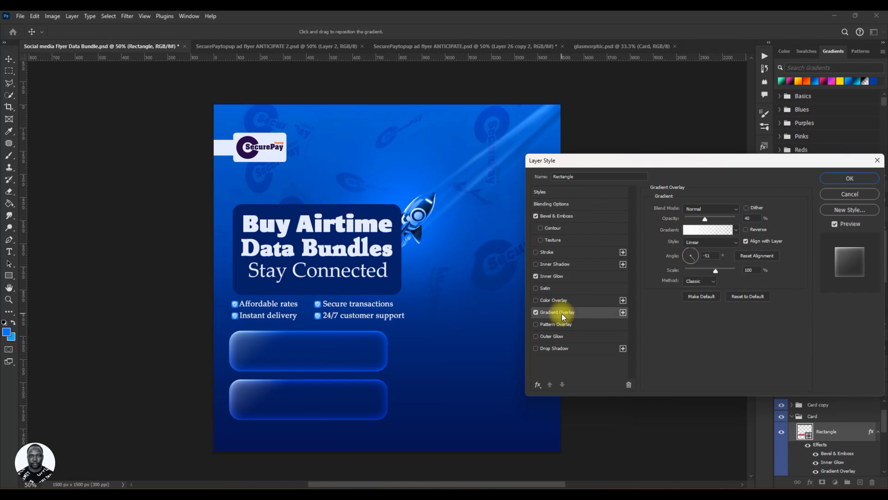
click(688, 232)
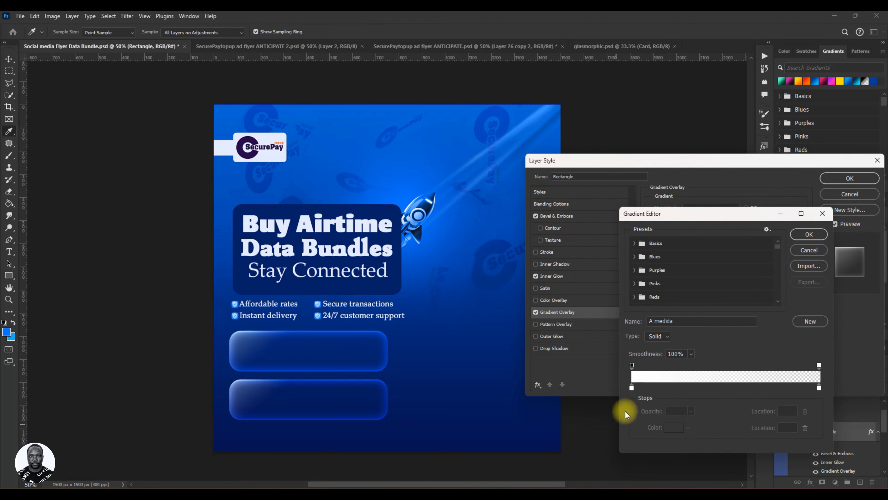
click(631, 387)
click(672, 427)
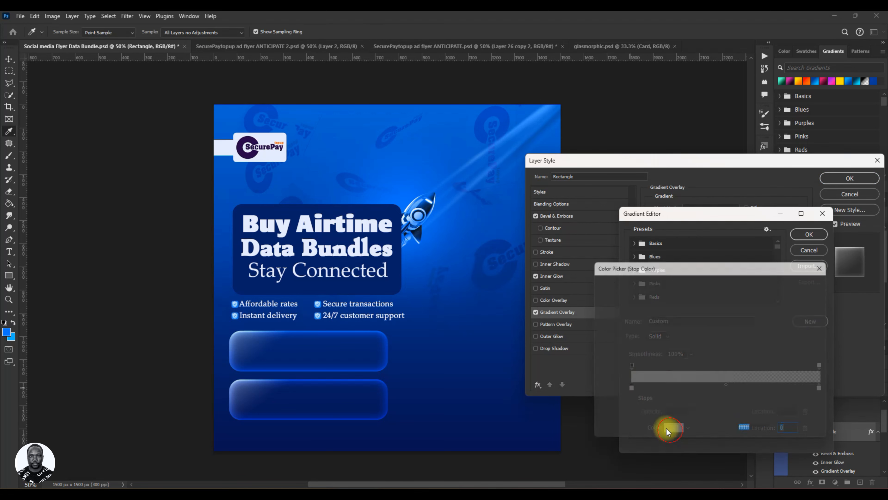
click(405, 182)
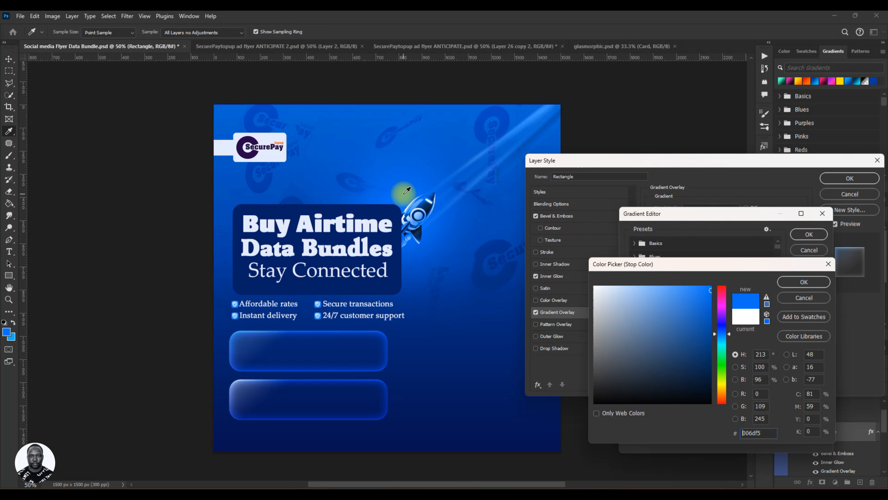
click(795, 282)
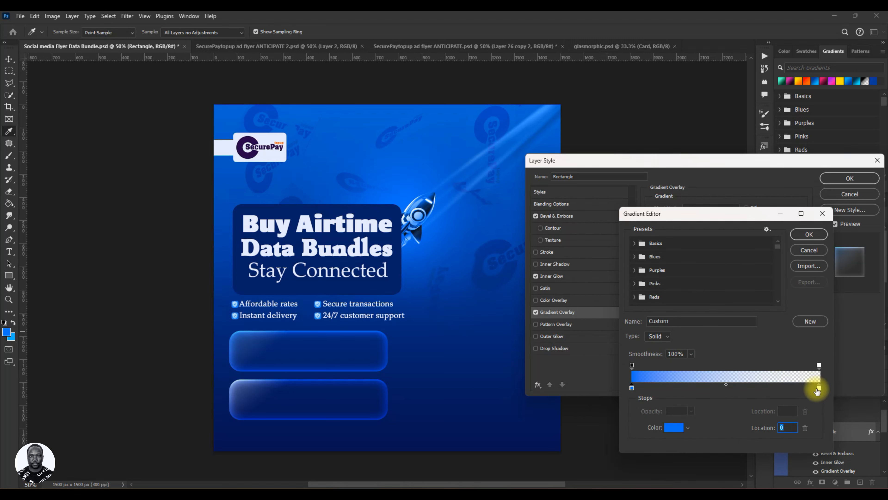
Set the gradient's second stop to another sampled blue and apply the layer style.
click(674, 427)
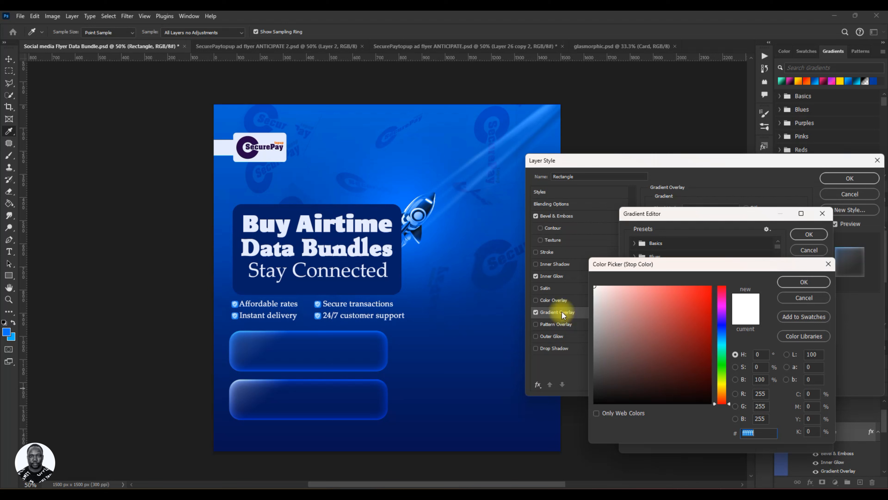
click(395, 176)
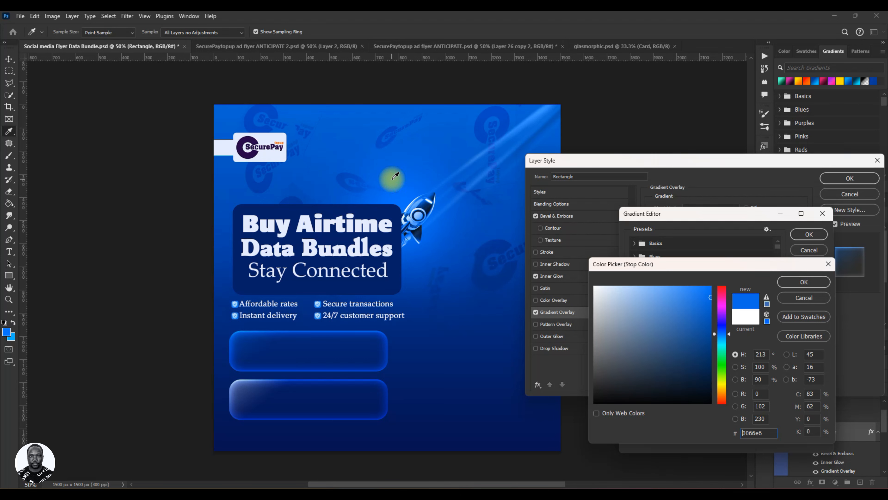
click(809, 282)
click(809, 234)
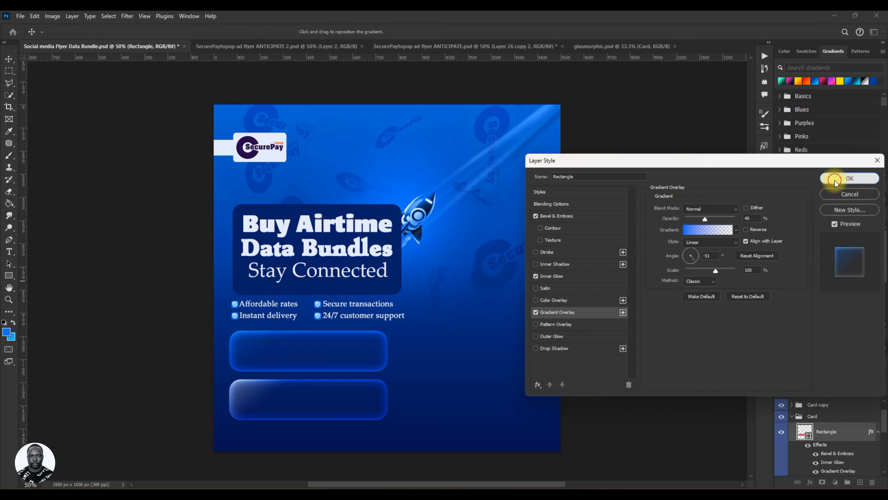
click(850, 178)
Delete the old bar copy, duplicate the restyled bar, move the new copy down below it, and save.
click(794, 419)
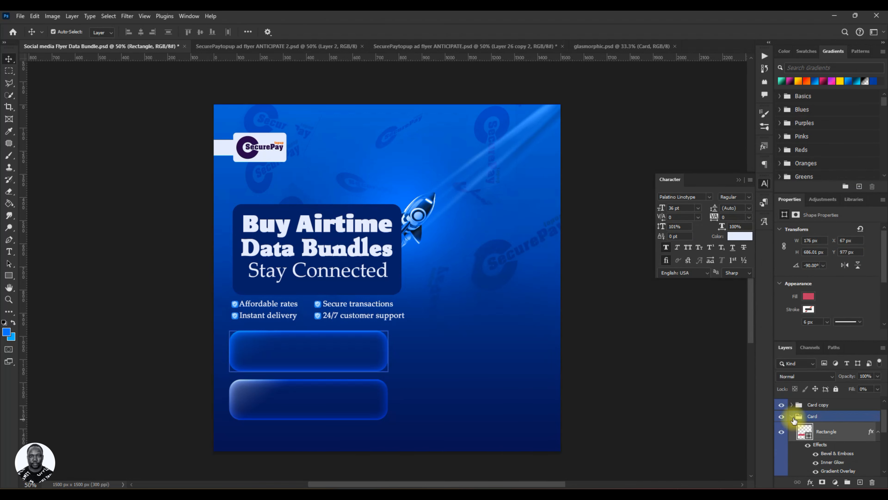
click(792, 417)
click(816, 406)
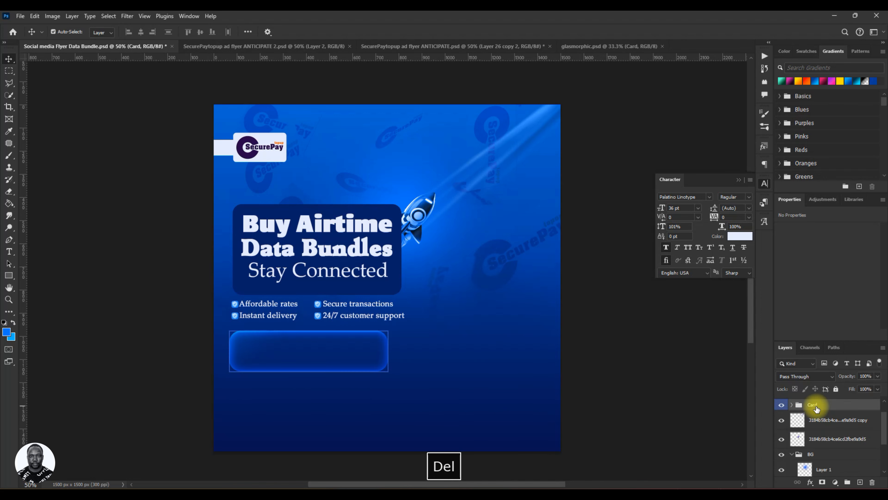
key(ctrl+j)
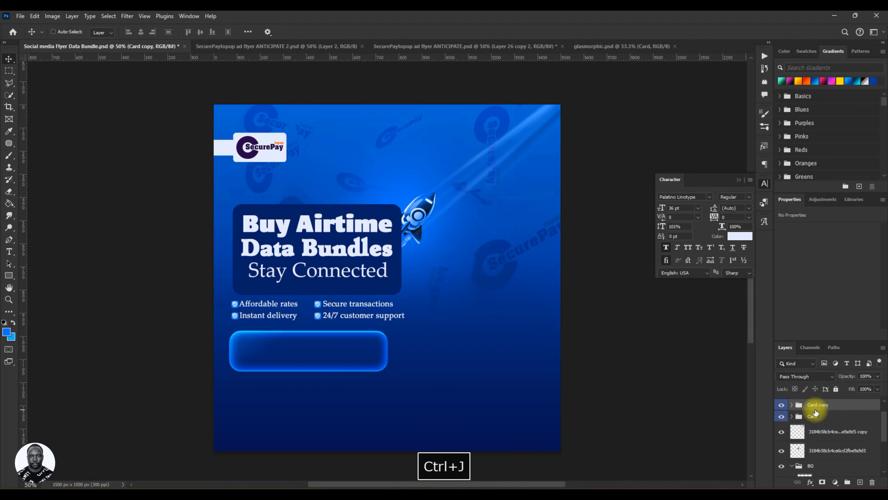
key(ctrl+t)
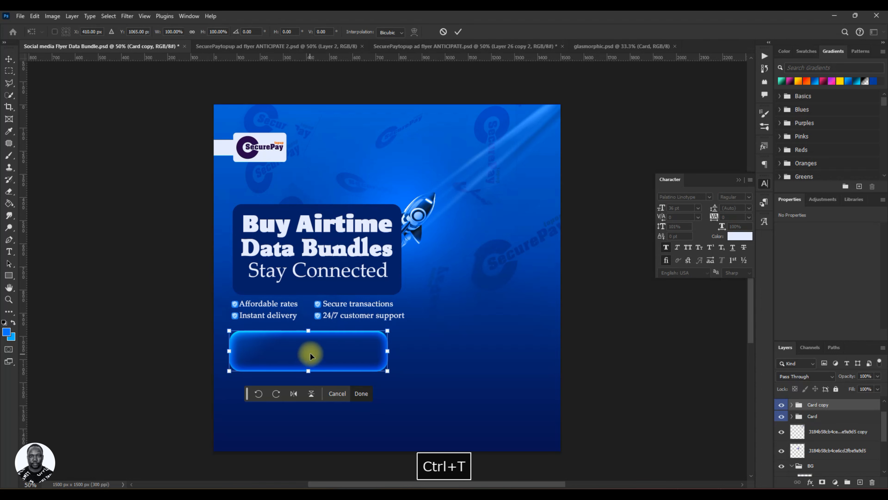
drag(312, 353, 302, 410)
click(458, 32)
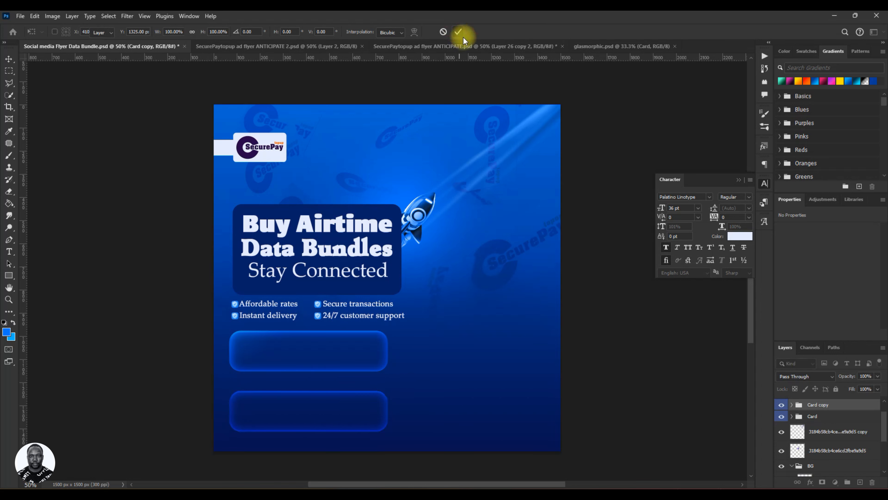
key(ctrl+s)
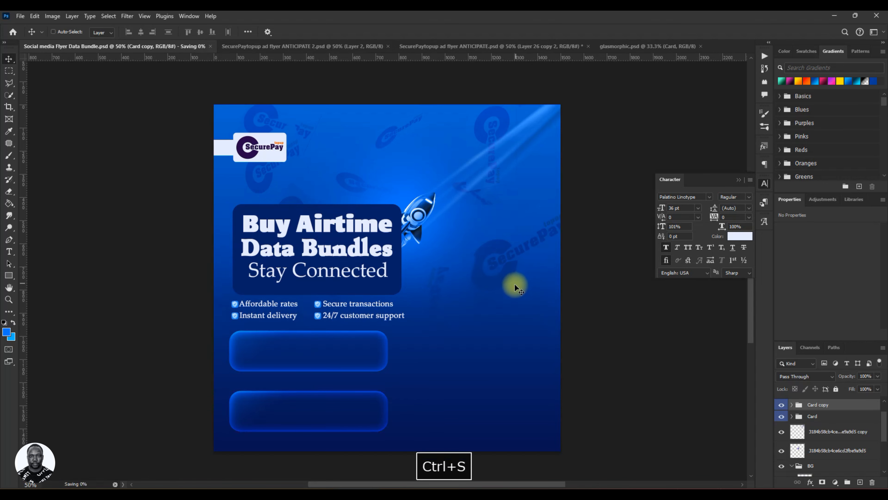
After checking the reference design, scale both glass bars down together and nudge them up toward the feature lines.
click(214, 46)
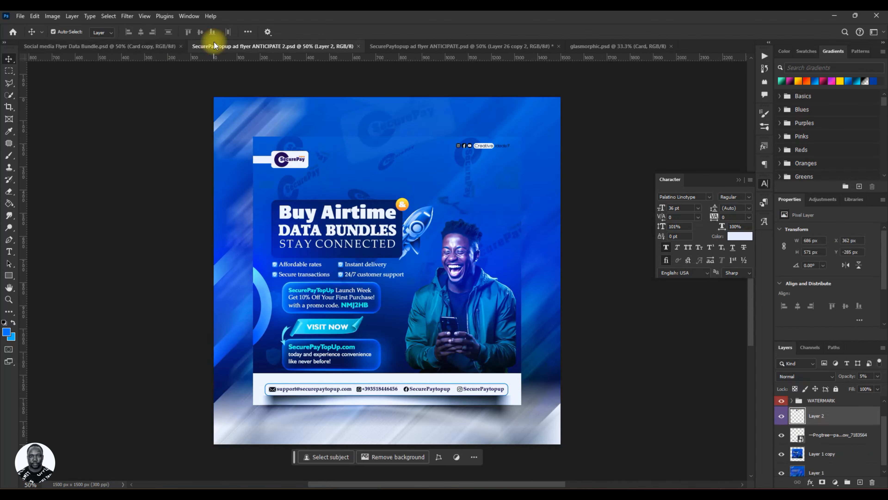
click(127, 46)
ctrl+click(826, 417)
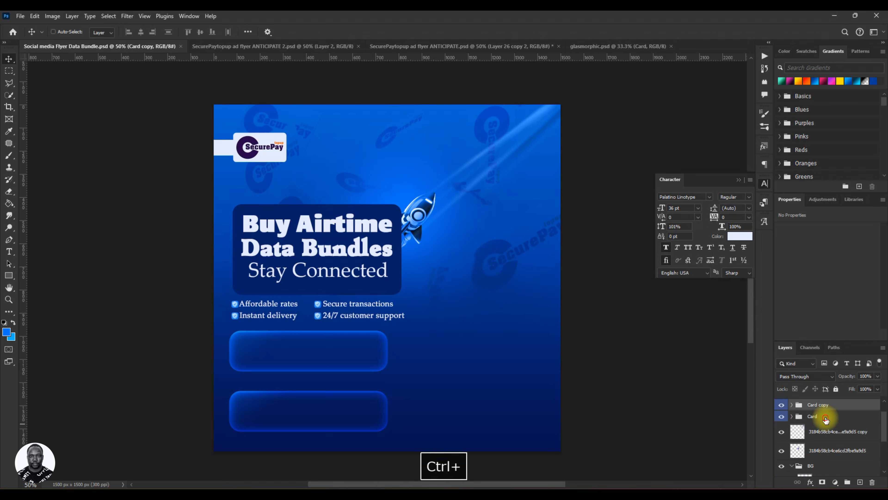
key(ctrl+t)
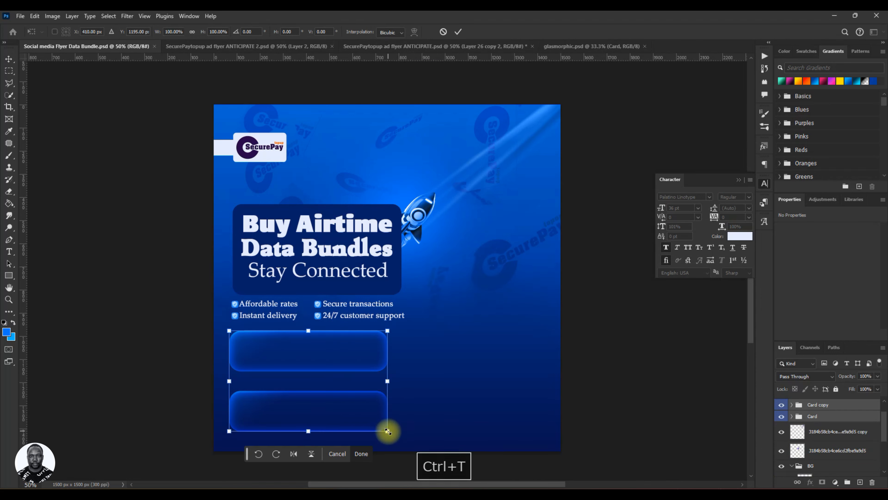
drag(388, 431, 372, 420)
mouse_move(345, 359)
mouse_down()
mouse_move(331, 354)
mouse_move(340, 357)
mouse_up()
key(Up)
key(Up)
key(Up)
key(Up)
key(Up)
key(Up)
key(Up)
key(Up)
key(Up)
key(Up)
key(Up)
key(Up)
key(Up)
key(Up)
key(Up)
key(Up)
key(Up)
key(Up)
key(Up)
key(Up)
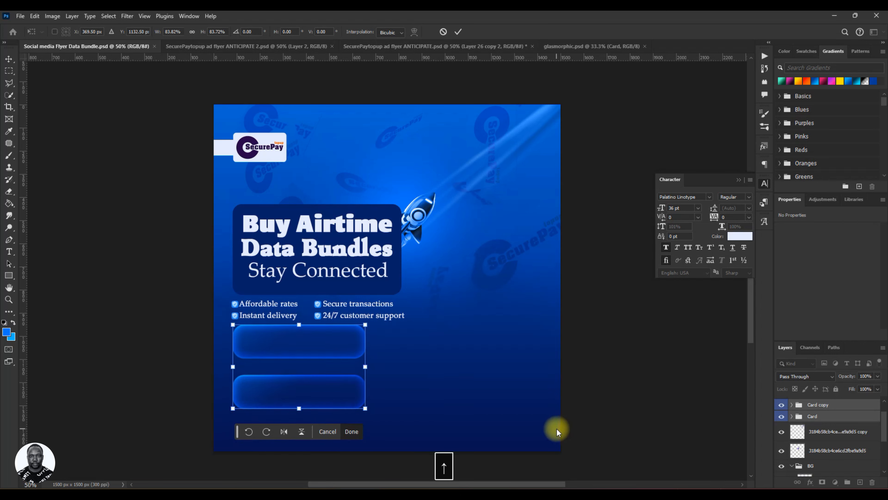
click(458, 31)
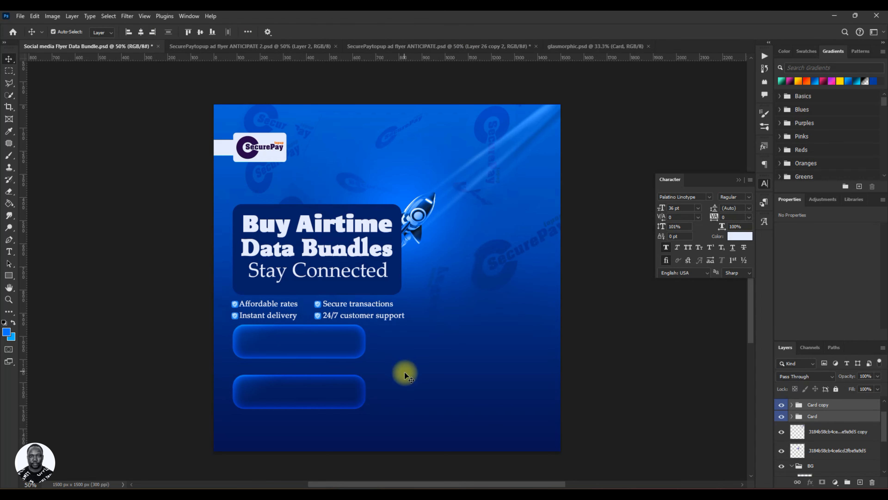
Shorten the headline panel by raising its bottom edge, then select the Buy Airtime text layer.
click(351, 287)
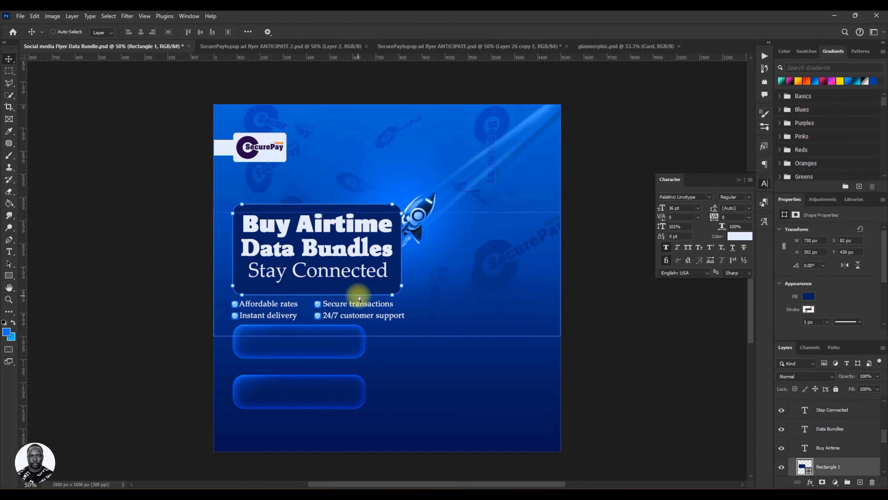
key(ctrl+t)
drag(318, 291, 317, 285)
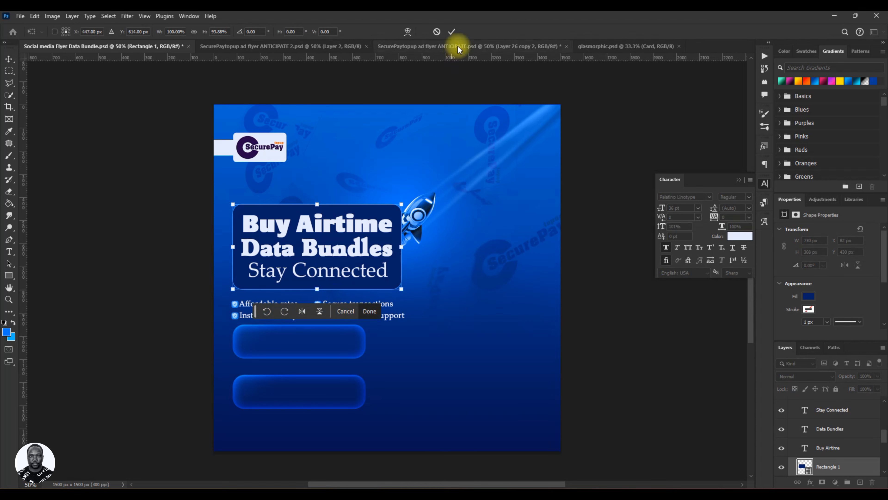
click(453, 32)
click(833, 454)
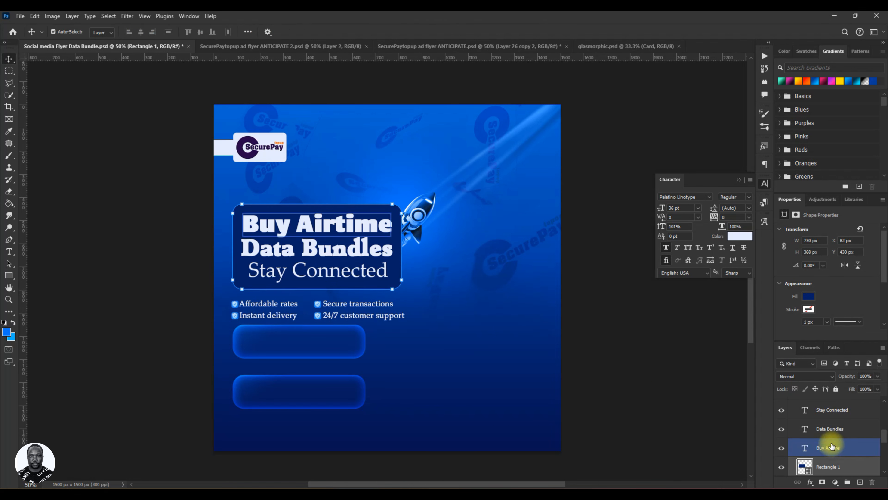
Try moving the selected headline, feature text and bullet icon layers up together, and undo the move.
ctrl+click(838, 428)
ctrl+click(838, 408)
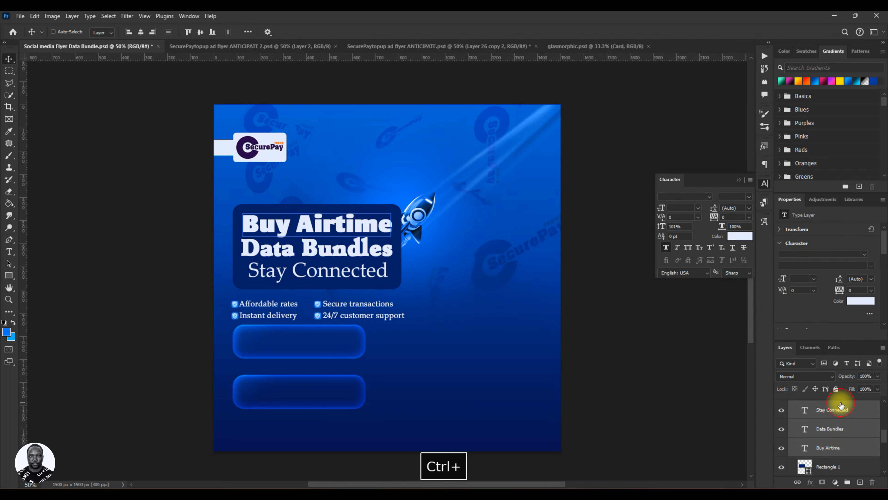
scroll(839, 450, down, 3)
click(839, 441)
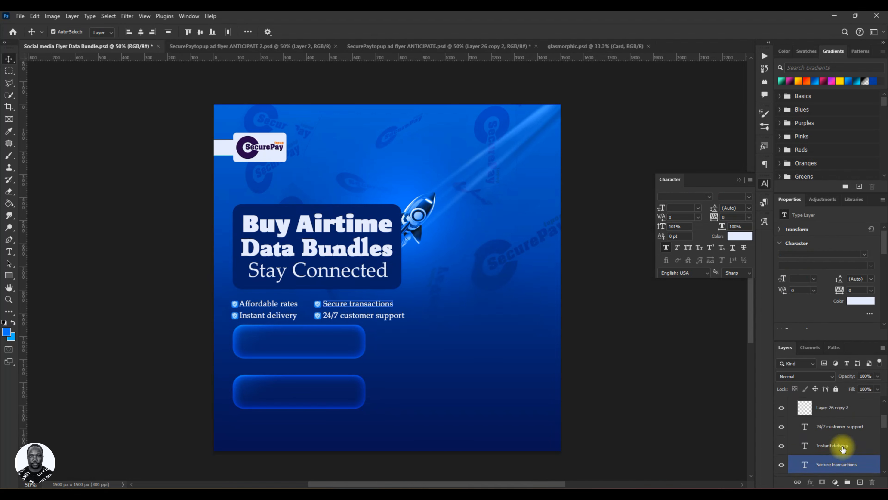
scroll(841, 429, up, 3)
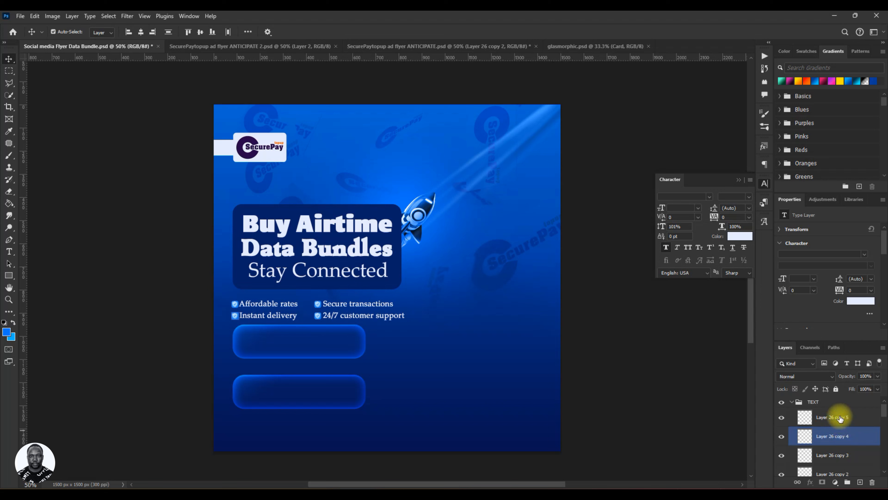
shift+click(820, 425)
key(shift+Up)
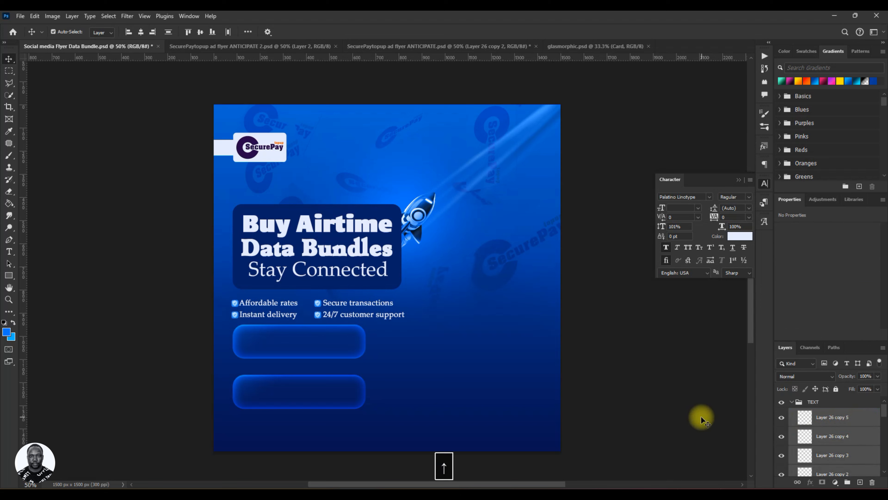
key(ctrl+z)
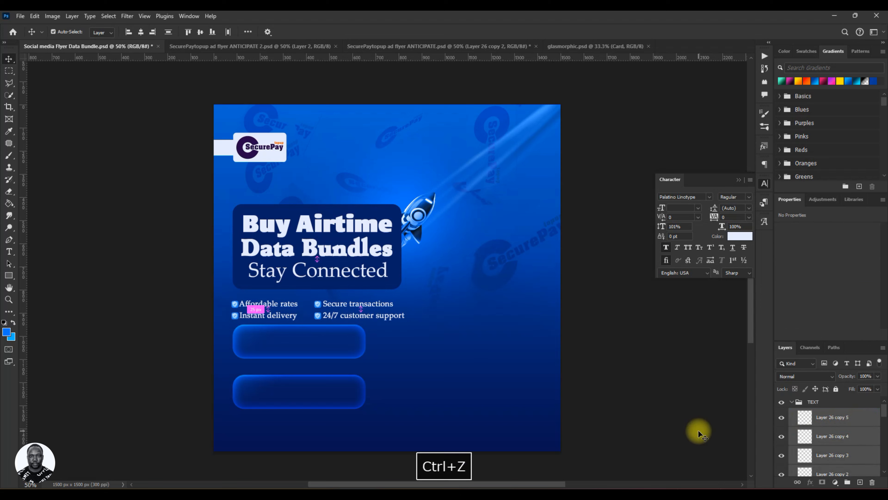
Nudge the feature lines and their bullet icons up closer to the headline panel, and save.
scroll(846, 427, down, 2)
scroll(846, 428, down, 4)
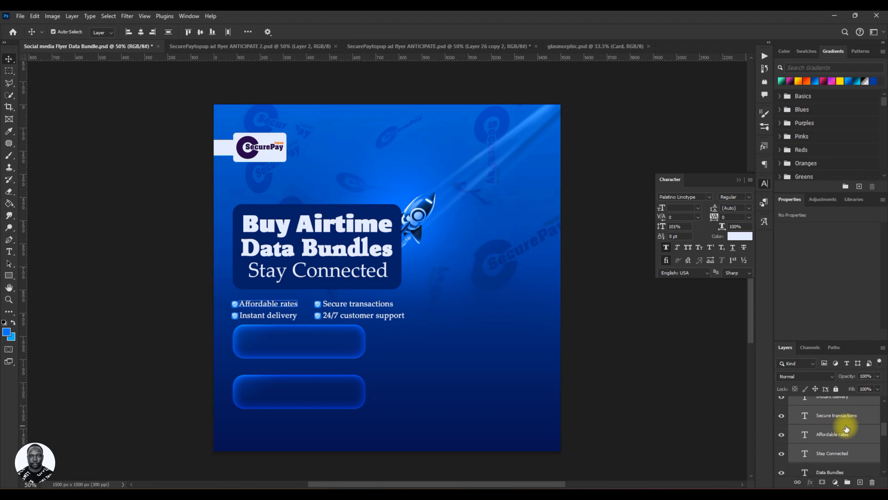
ctrl+click(835, 454)
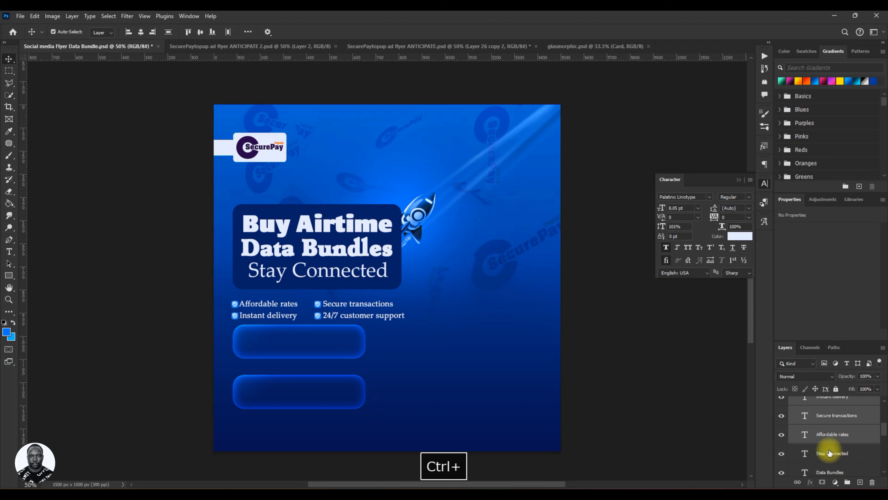
scroll(805, 450, up, 4)
key(Up)
key(Up)
key(Up)
key(Up)
key(Up)
key(Up)
key(Up)
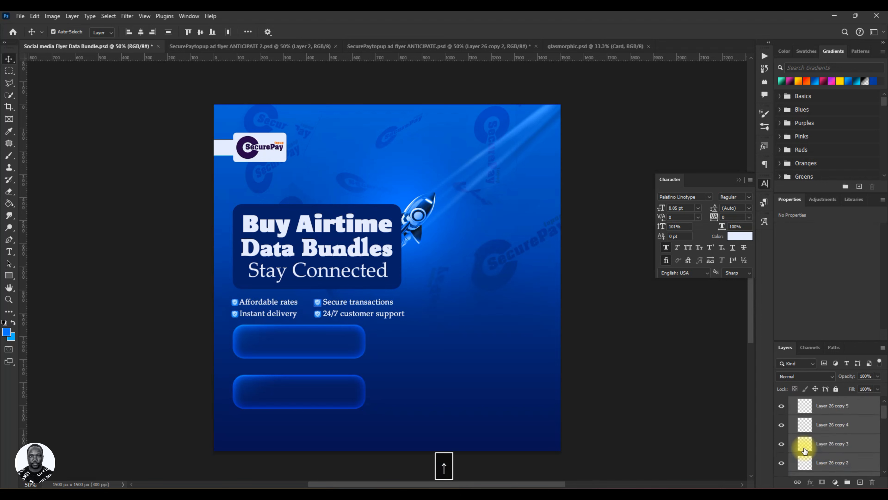
key(Up)
key(Up)
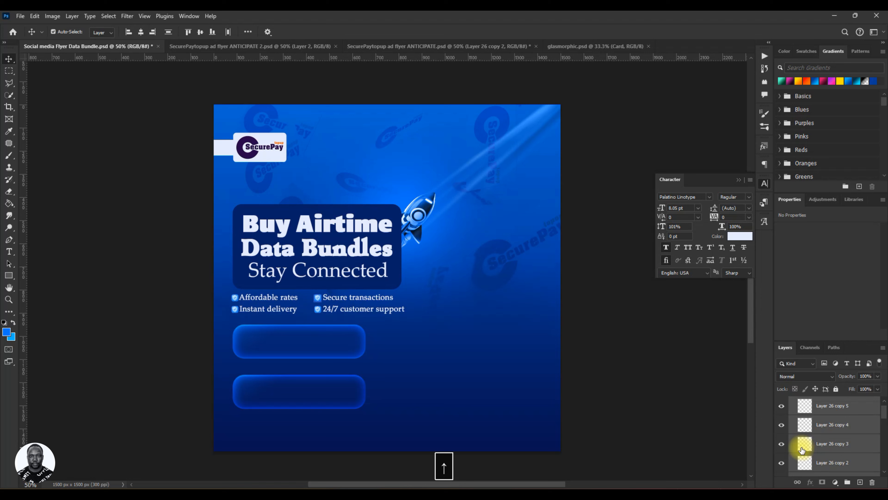
key(Down)
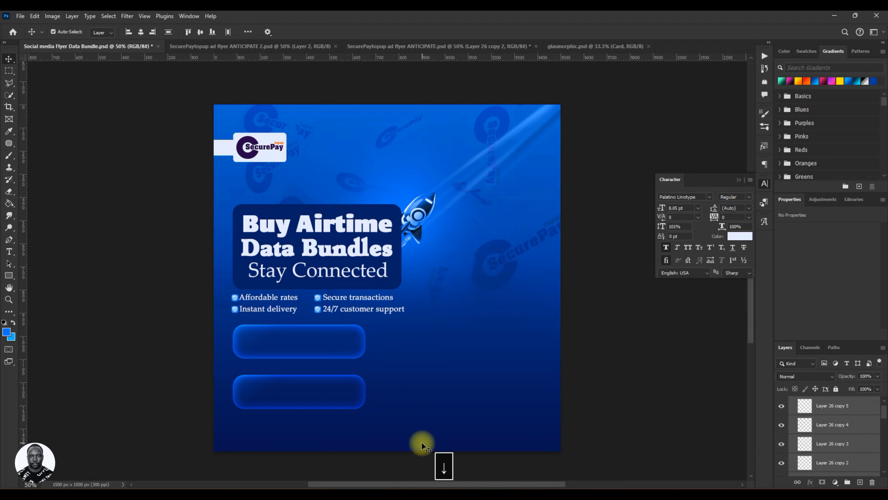
key(ctrl+s)
Select both glass bar groups and nudge them up together toward the feature lines.
scroll(797, 412, up, 1)
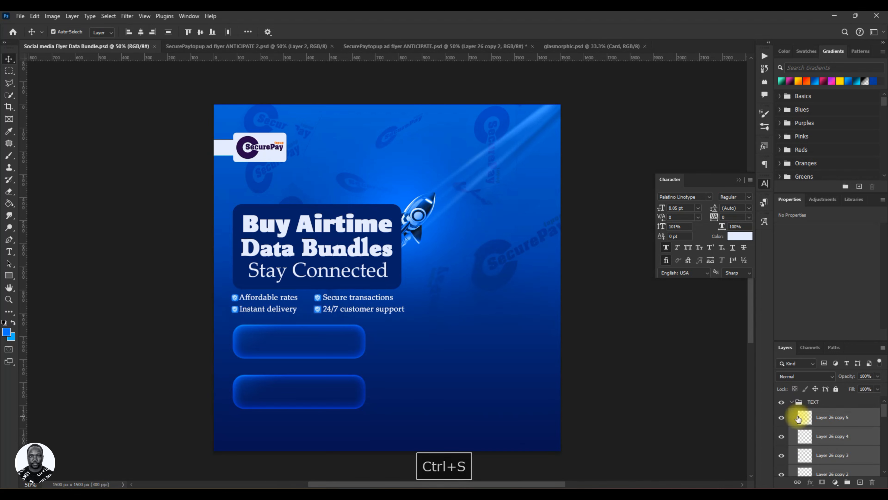
click(791, 402)
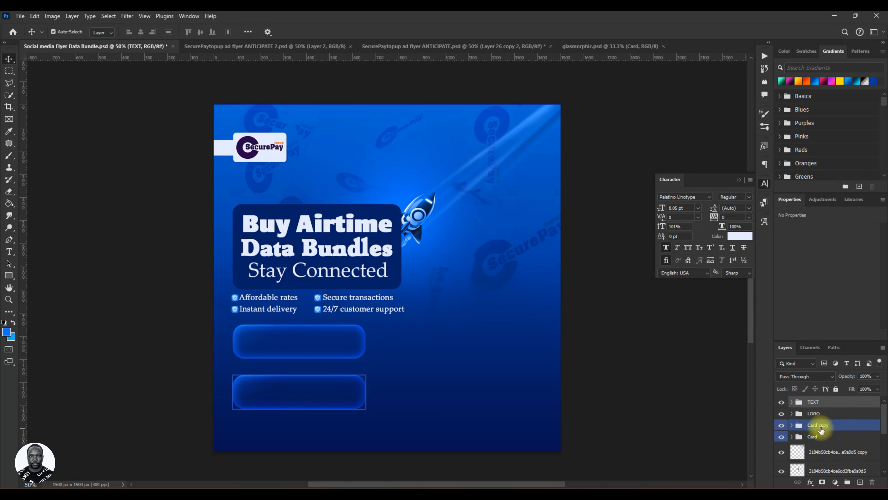
click(822, 430)
ctrl+click(803, 438)
key(Up)
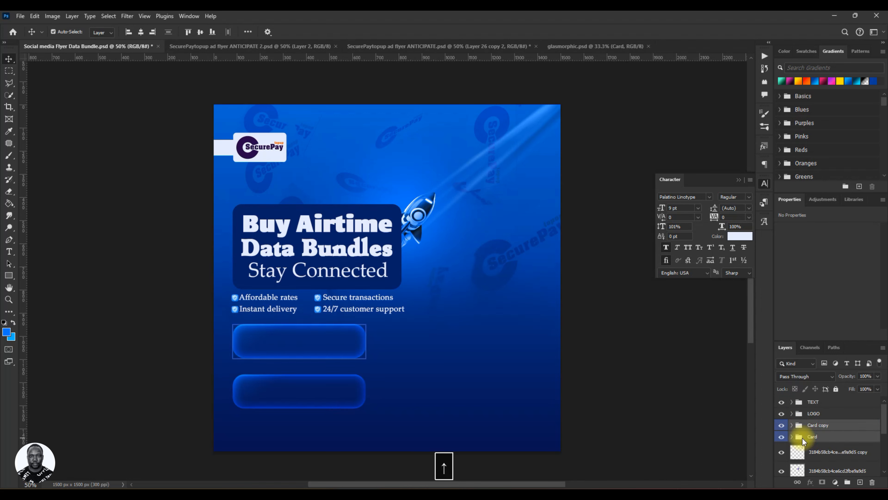
key(Up)
key(Up)
key(Up)
key(Up)
key(Up)
key(Up)
key(Up)
key(Up)
key(Up)
key(Up)
key(Up)
key(Up)
key(Up)
key(Up)
key(Up)
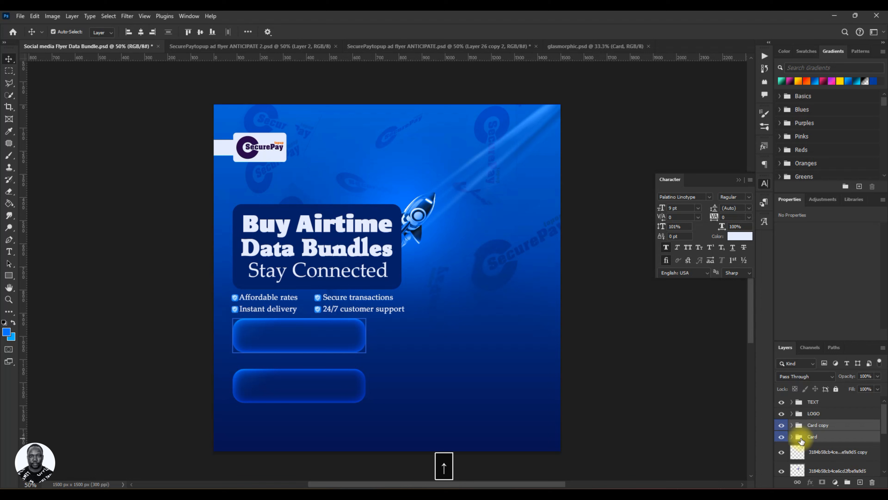
Nudge the lower glass bar down slightly to widen the gap between the bars, and save.
click(815, 426)
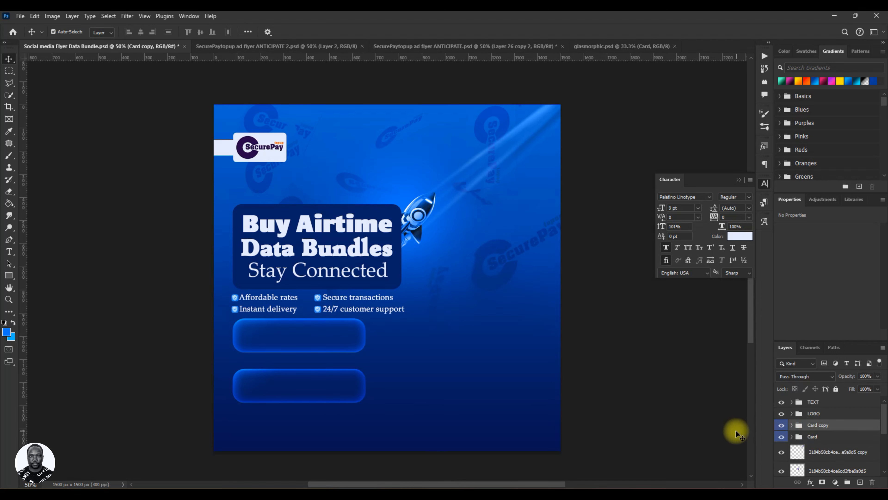
click(838, 469)
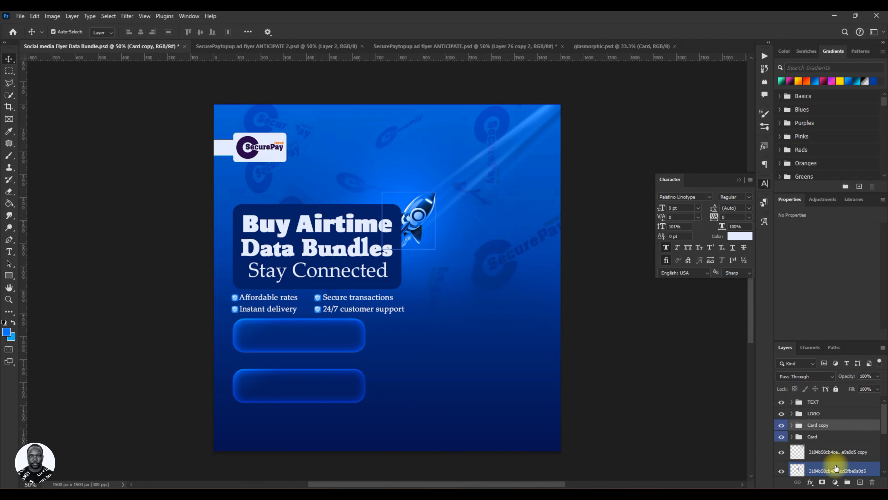
key(Down)
key(Down)
key(Down)
key(Down)
key(Down)
key(Down)
key(Down)
key(Down)
key(Down)
key(Down)
key(Down)
key(Down)
key(Down)
key(Down)
key(Down)
key(Down)
key(Down)
key(Down)
key(Down)
key(Down)
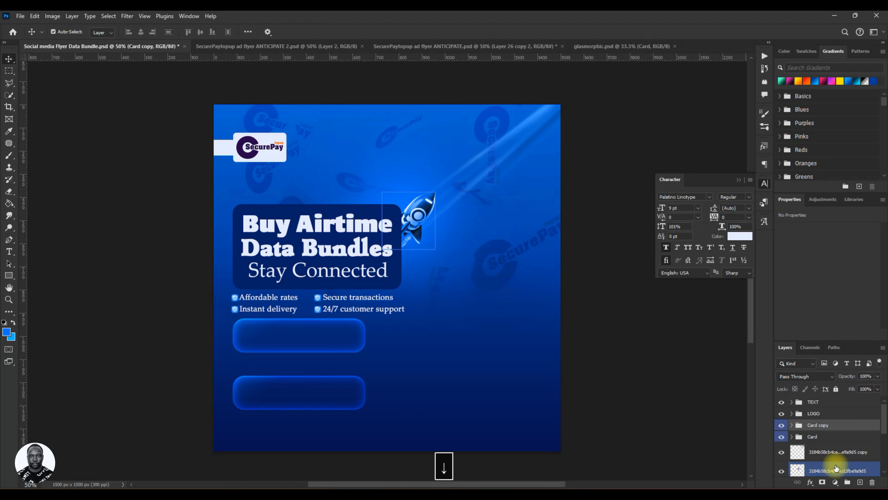
key(ctrl+s)
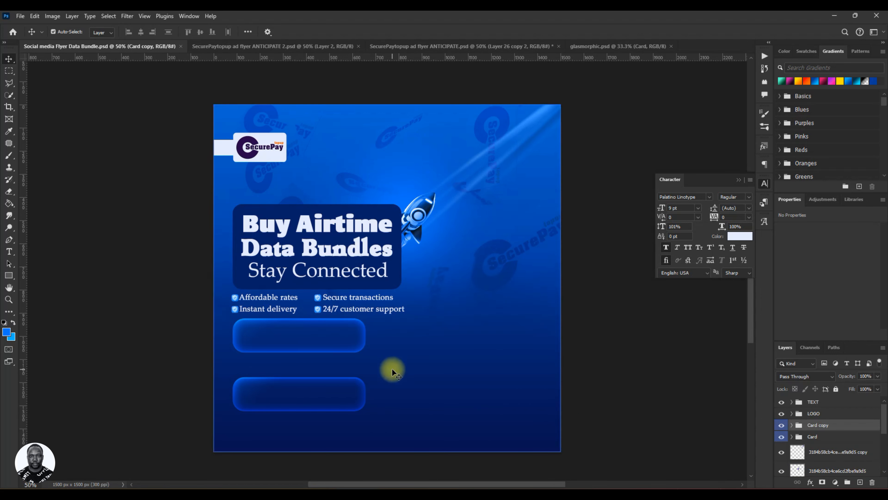
Draw a wide rectangle just above the background group and position it as a footer band across the flyer's bottom edge.
scroll(447, 379, down, 2)
scroll(447, 379, up, 1)
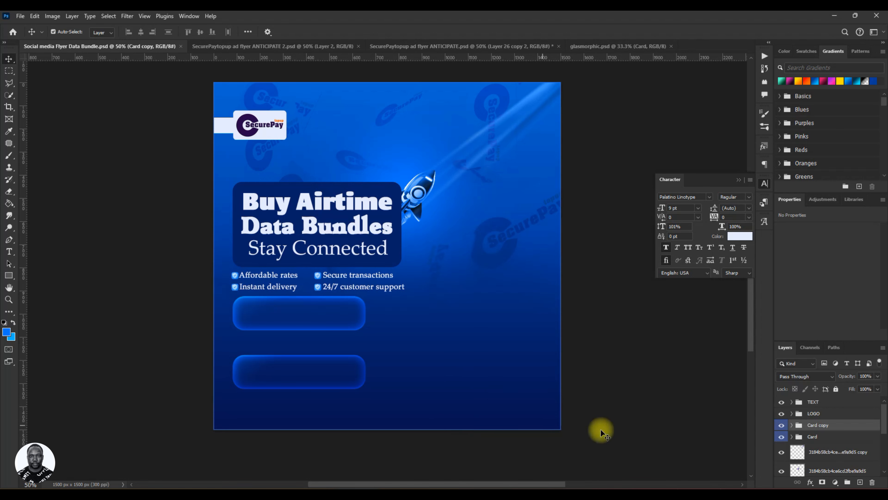
click(10, 276)
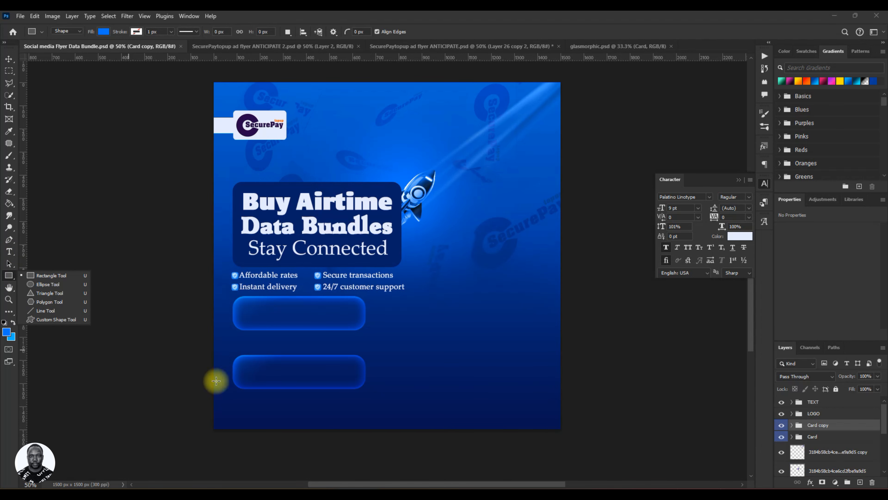
scroll(810, 448, down, 3)
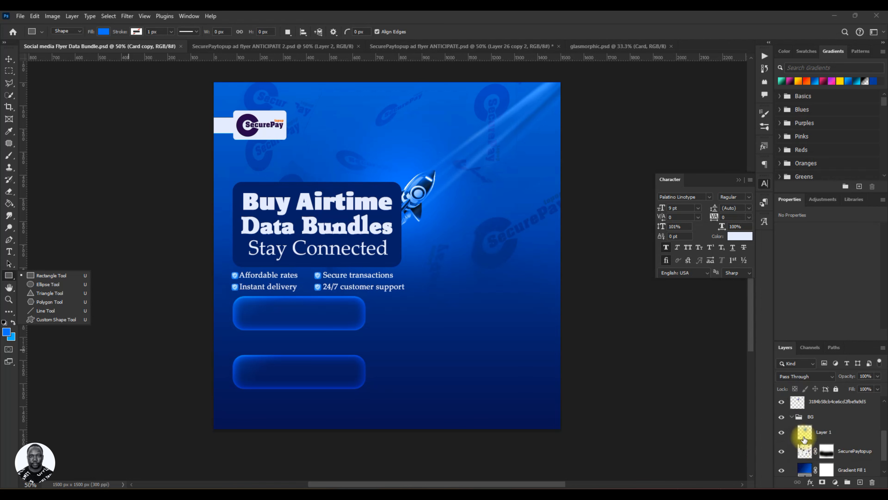
click(793, 418)
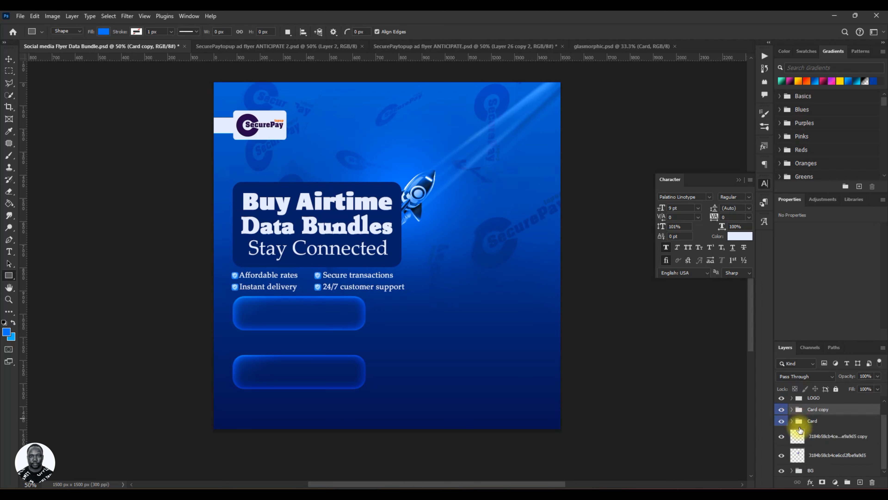
click(818, 470)
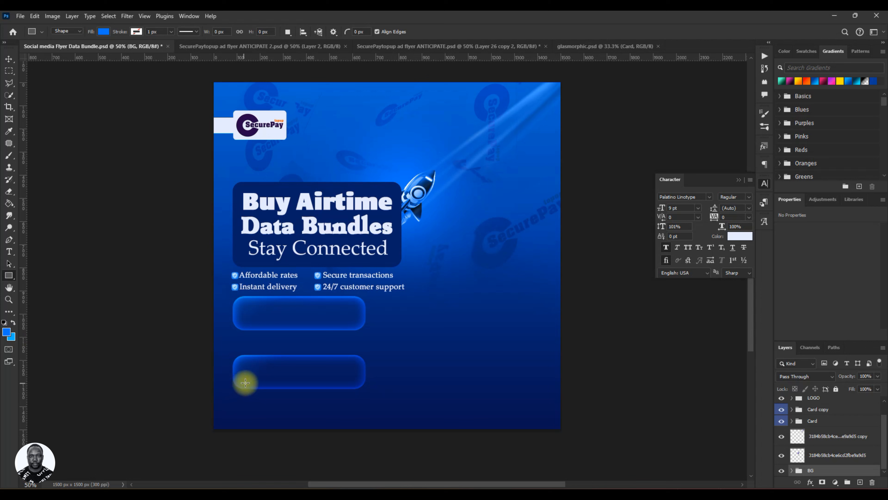
drag(188, 371, 586, 460)
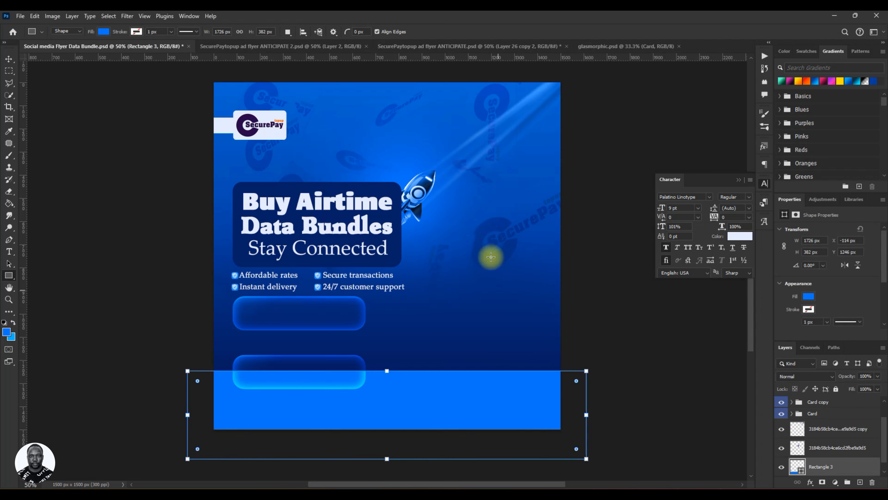
click(8, 59)
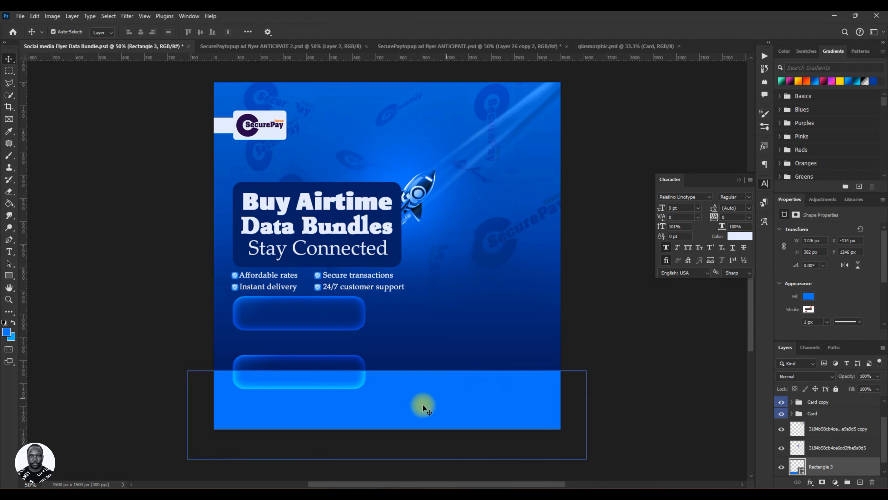
drag(399, 410, 395, 425)
key(Up)
key(Up)
key(Up)
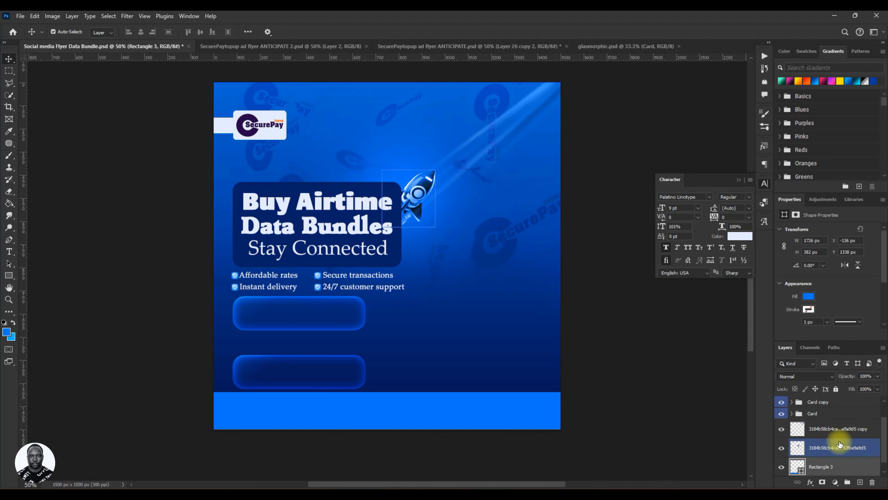
Set the footer band's fill to the light color e5ebfe sampled from the logo badge, and save.
double_click(799, 466)
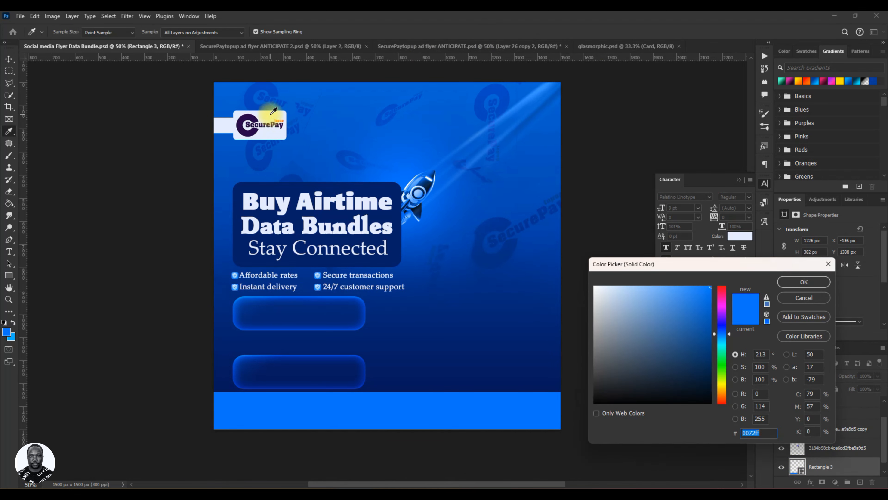
click(273, 111)
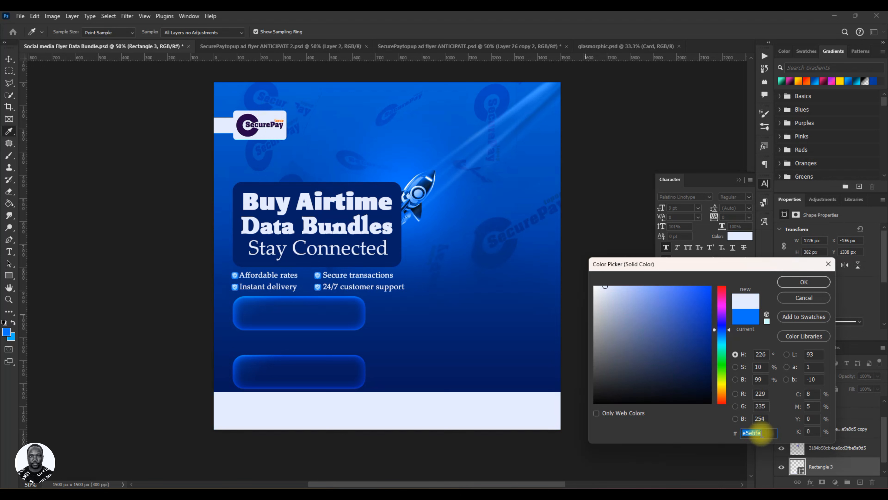
drag(757, 433, 727, 428)
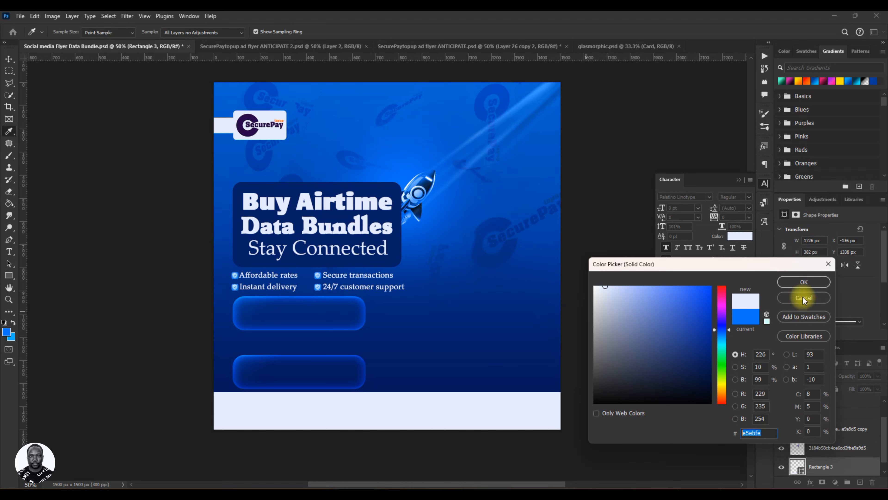
click(804, 282)
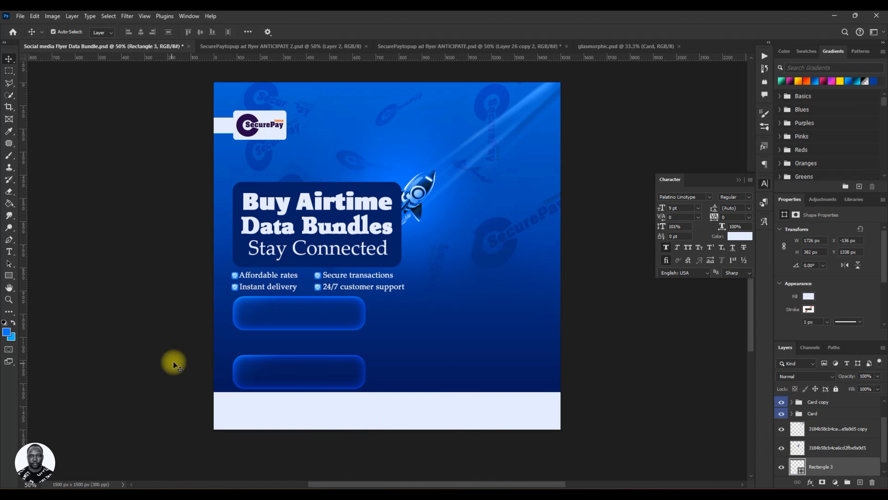
key(ctrl+s)
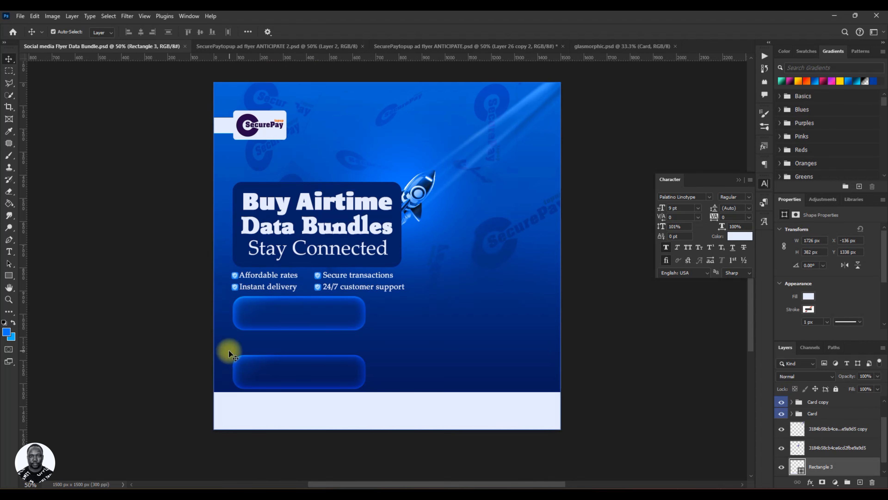
Compare the flyer against the SecurePaytopup ad flyer ANTICIPATE 2 reference design.
click(239, 46)
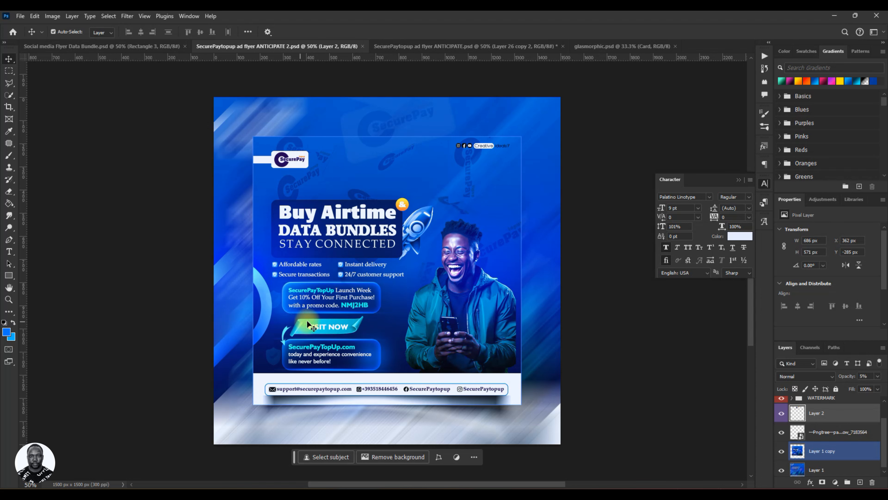
click(134, 47)
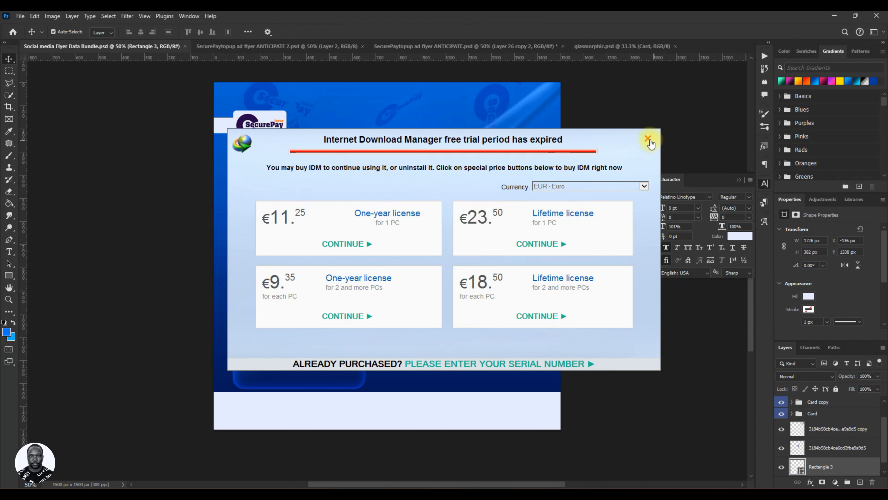
Place the red ribbon image from the RESOURCE folder into the flyer document at full canvas size.
click(648, 139)
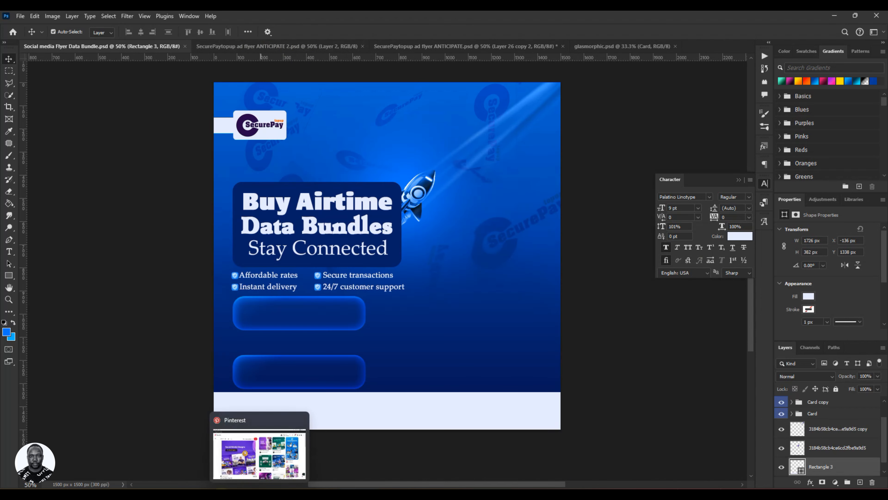
click(119, 496)
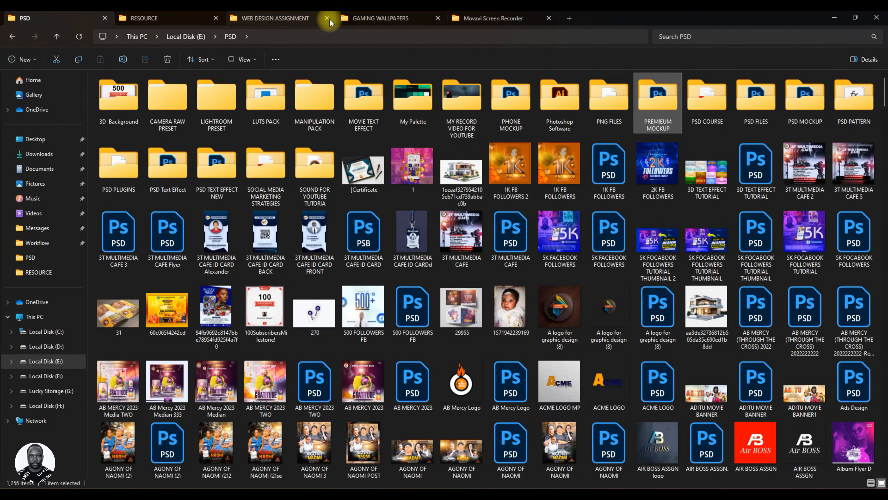
click(373, 18)
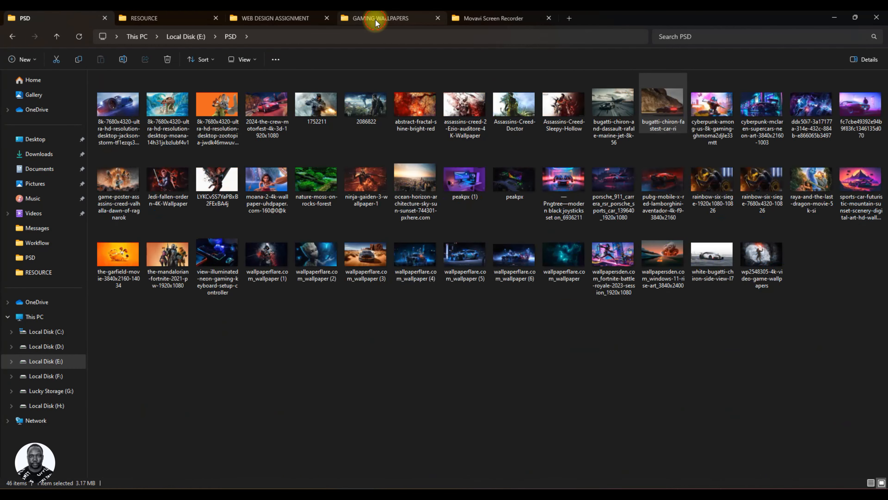
click(193, 19)
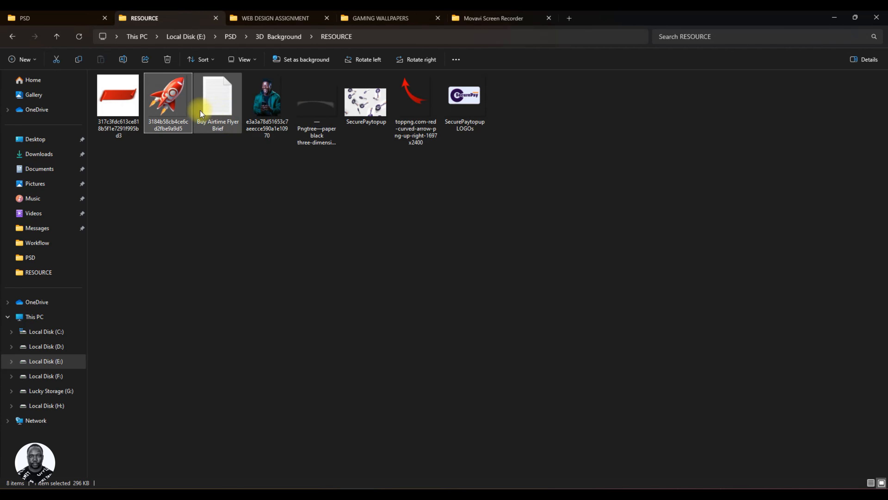
drag(123, 104, 342, 335)
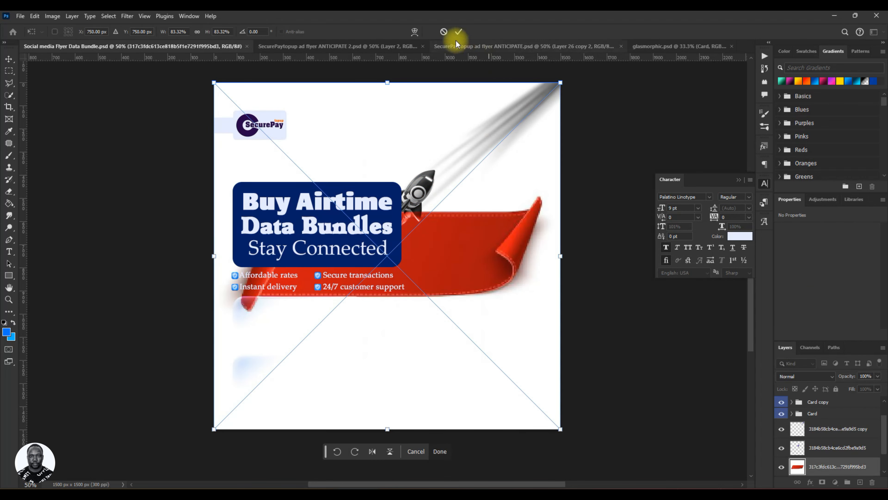
click(459, 31)
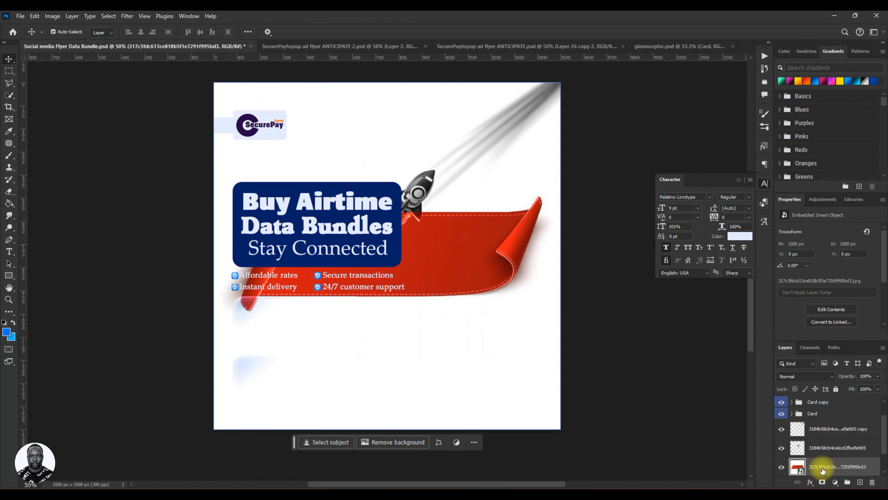
Move the ribbon layer to the top of the layer stack and run Select Subject on it.
drag(827, 469, 824, 391)
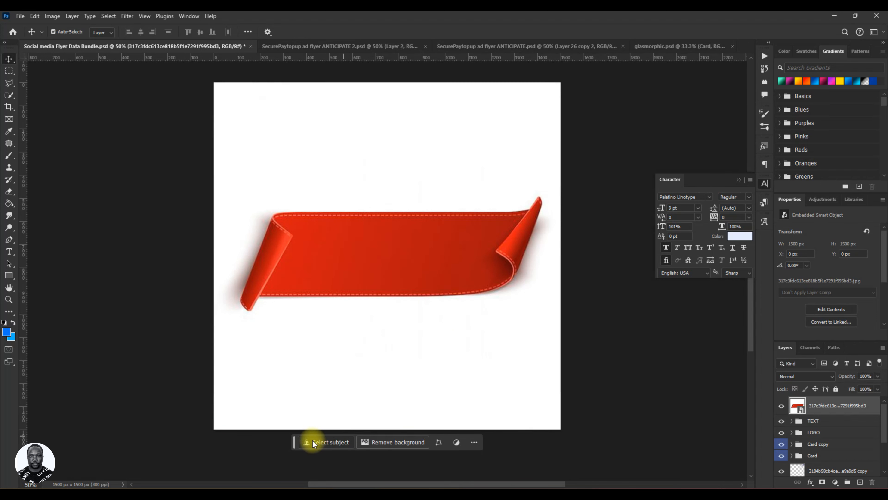
click(332, 442)
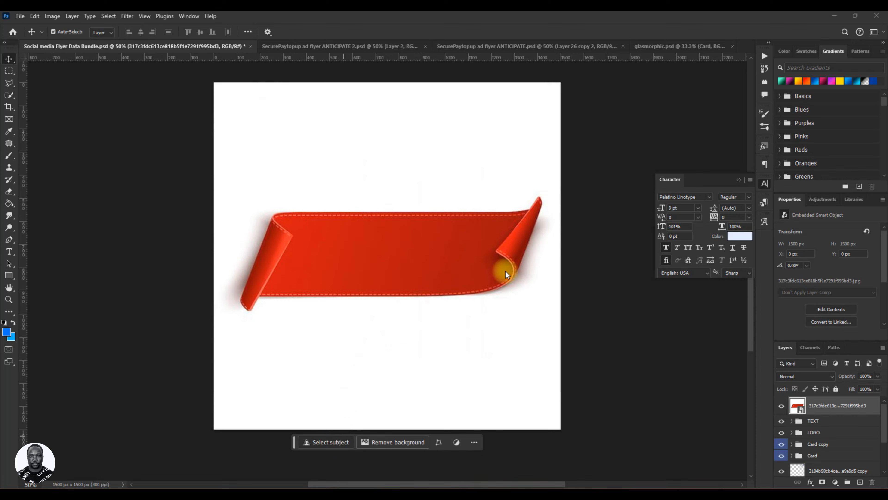
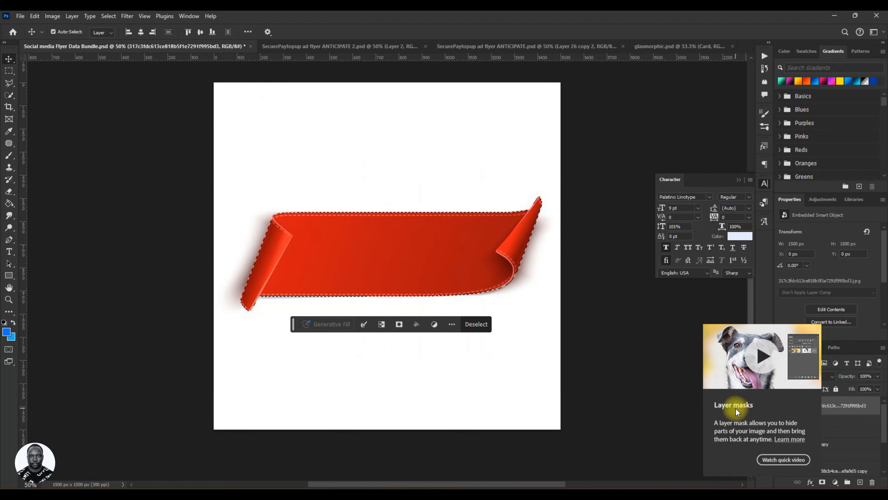
Mask the ribbon layer to its selected subject, scale it to about 46%, and place it over the glass bars.
click(822, 482)
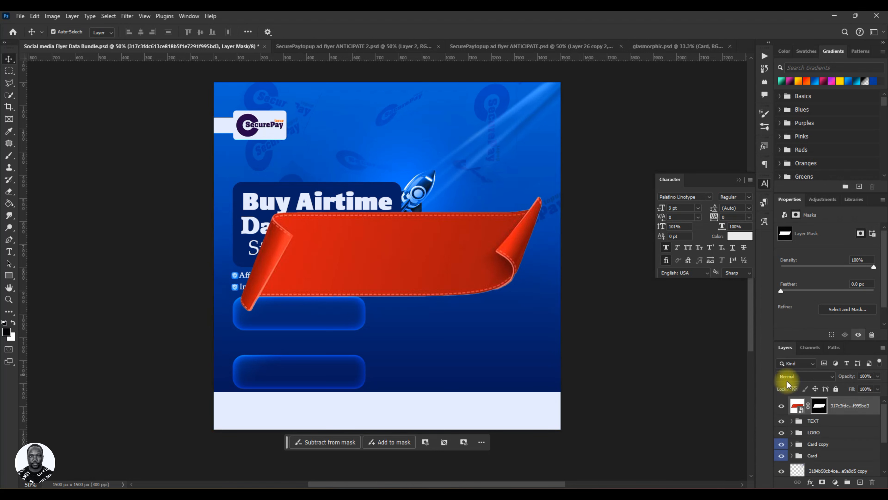
click(797, 405)
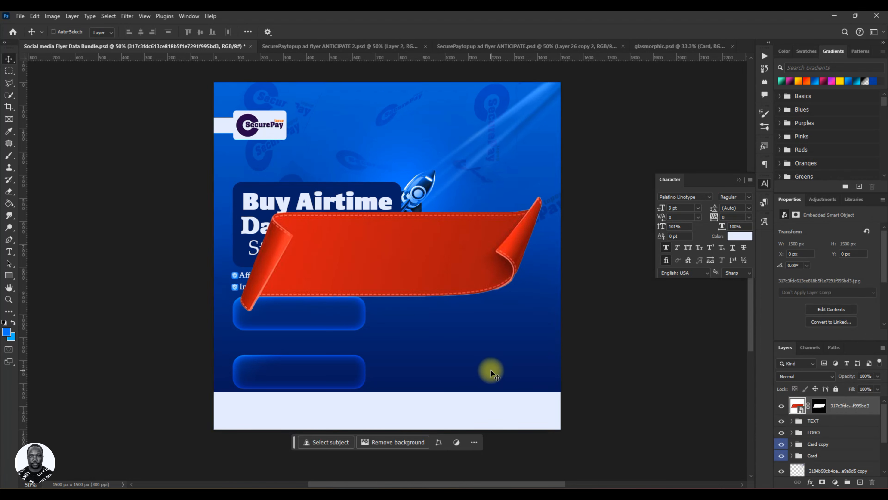
key(ctrl+t)
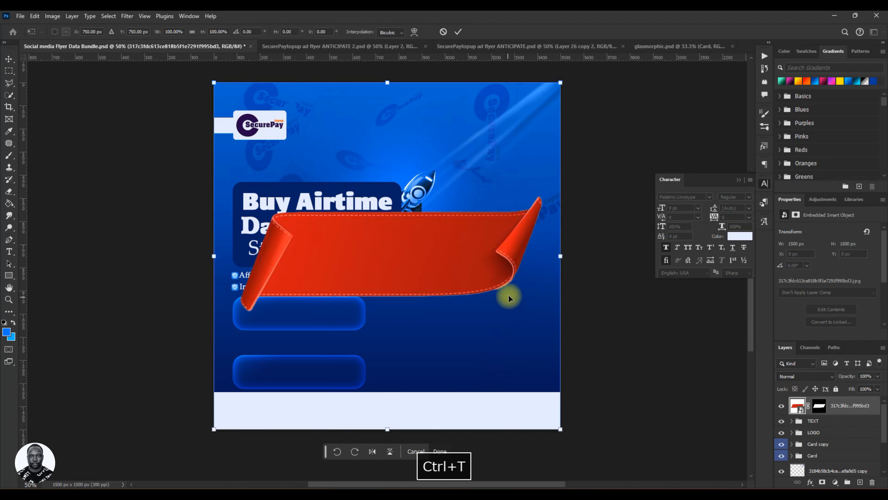
drag(561, 256, 468, 261)
drag(416, 272, 410, 322)
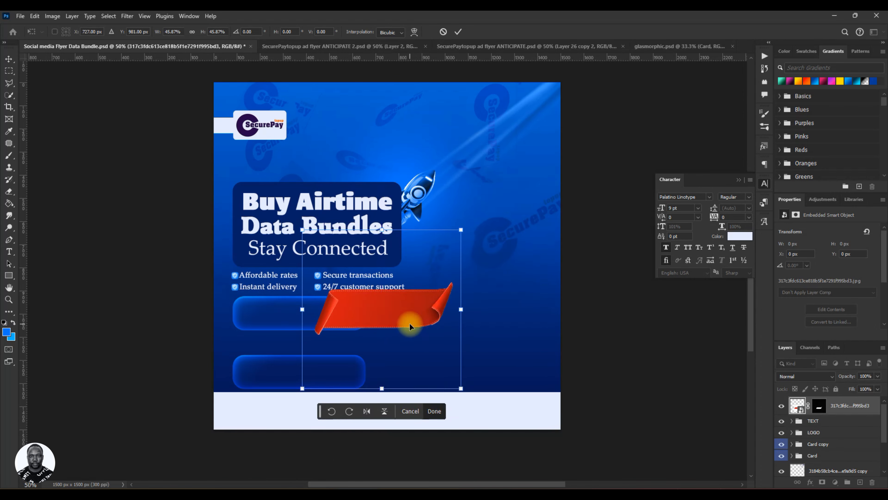
click(458, 32)
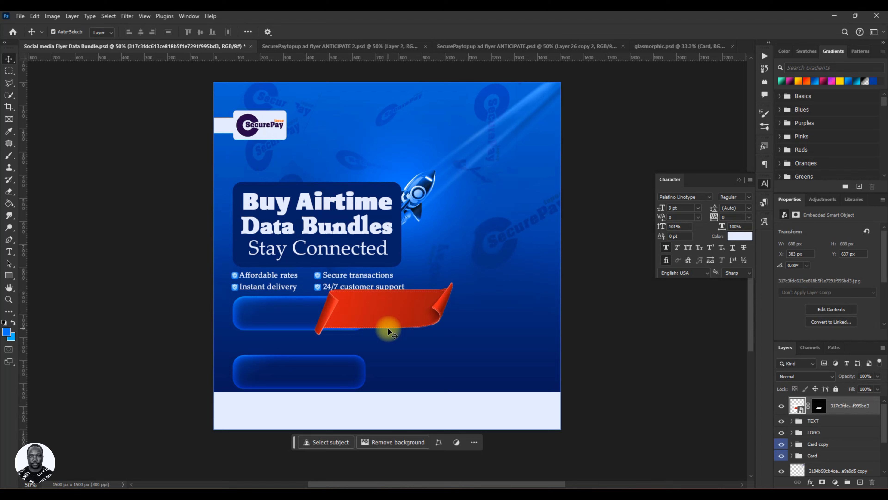
Recolor the ribbon to cyan using Hue/Saturation with Hue -180 and Saturation +13.
key(ctrl+u)
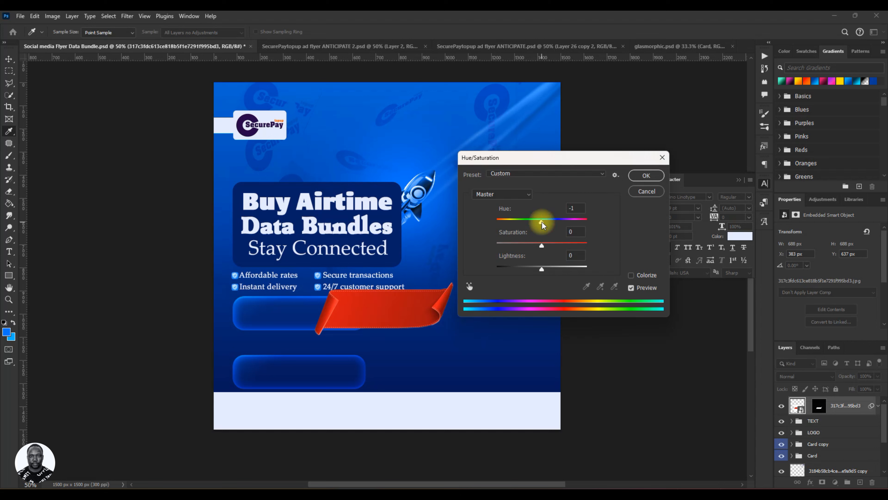
drag(541, 224, 498, 224)
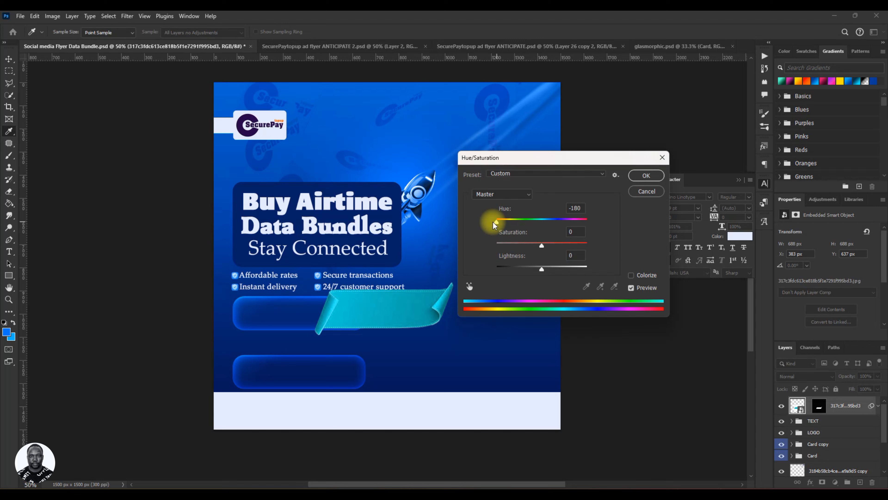
drag(496, 224, 496, 224)
click(540, 247)
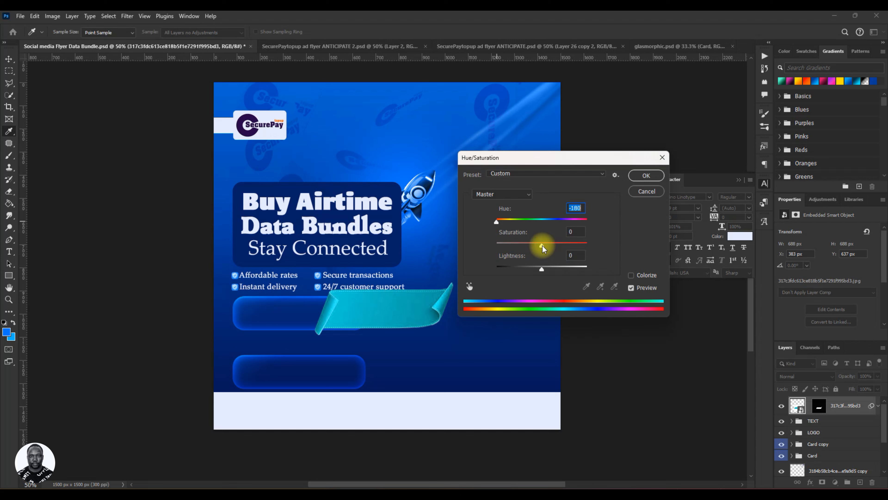
drag(547, 248, 549, 248)
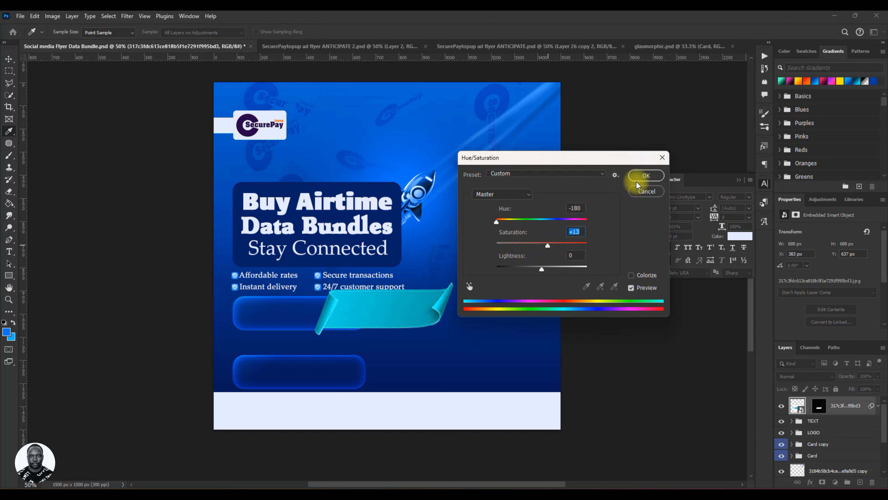
click(645, 176)
Scale the cyan ribbon down to about 55.5%, place it between the two glass bars, and nudge it up slightly.
key(ctrl+t)
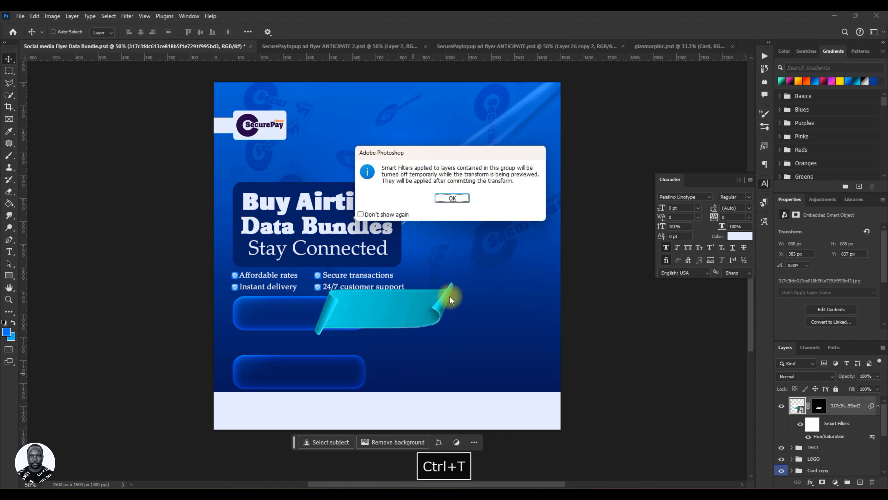
key(Escape)
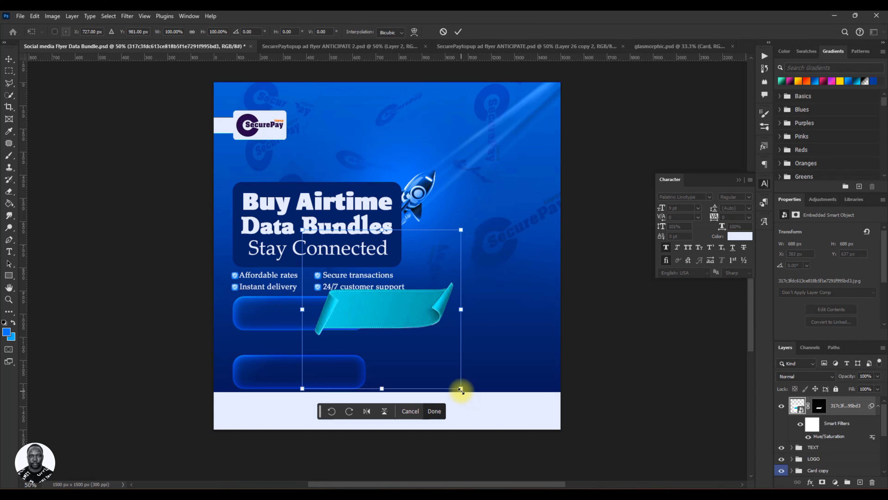
drag(461, 389, 322, 352)
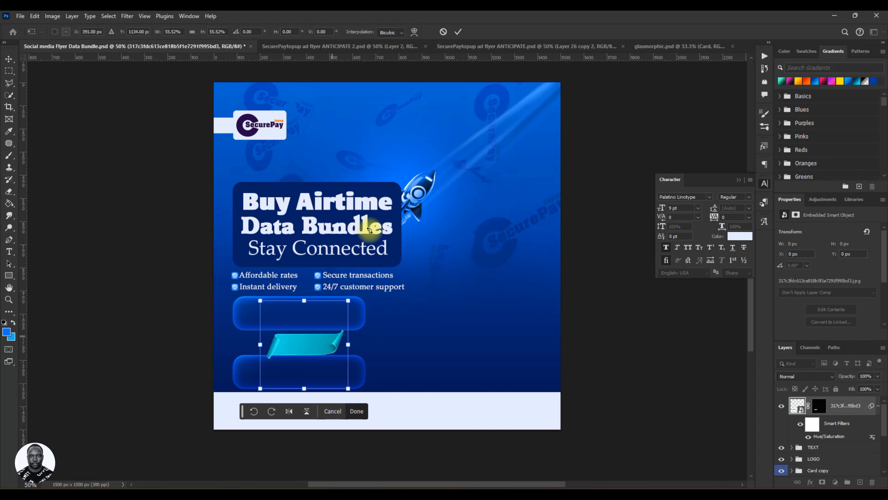
click(458, 32)
key(Up)
key(Up)
key(Up)
key(Up)
key(Up)
key(Up)
key(Up)
key(Up)
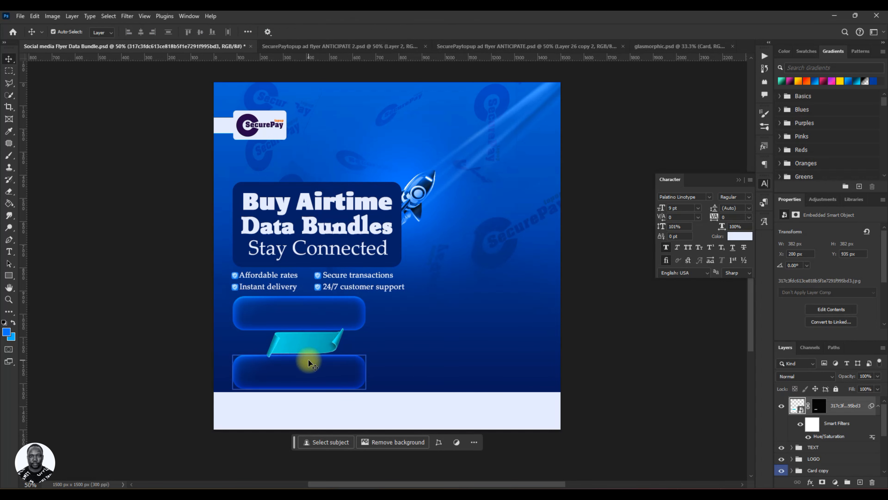
Reshape the ribbon to about 112% width and 81% height, fit it between the glass bars, and save the flyer.
key(ctrl+t)
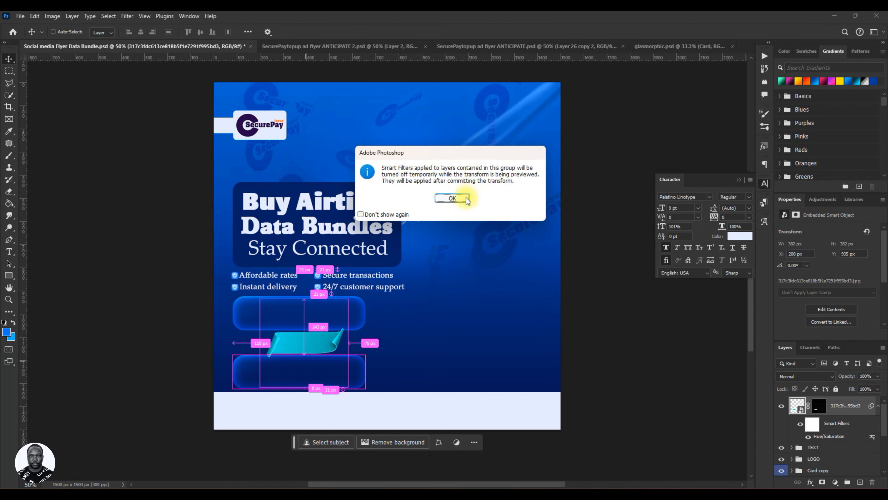
click(453, 198)
drag(348, 343, 315, 346)
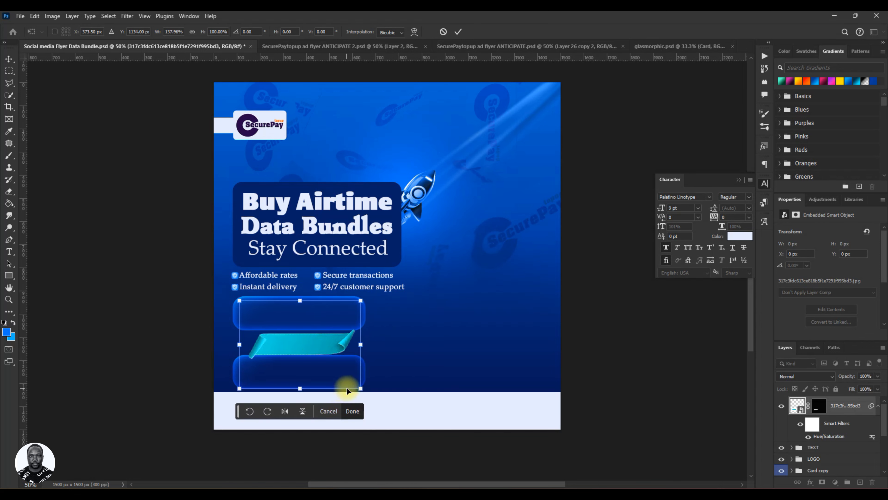
drag(360, 388, 342, 364)
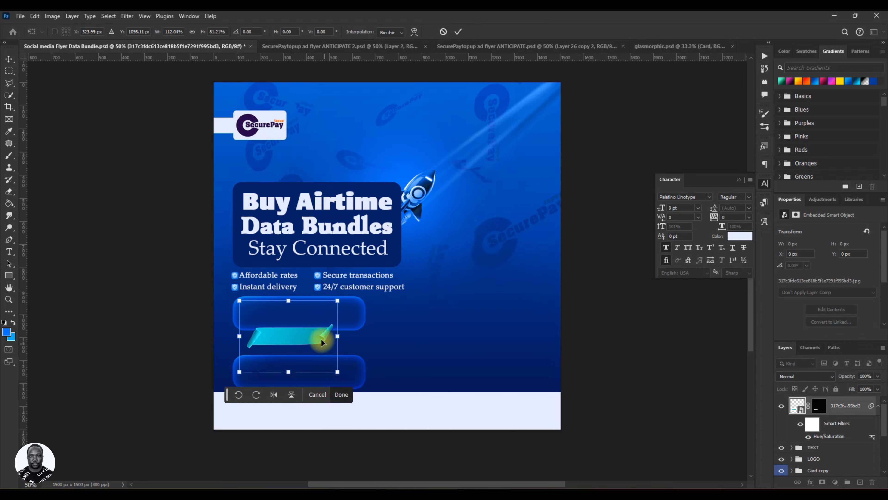
drag(315, 337, 320, 344)
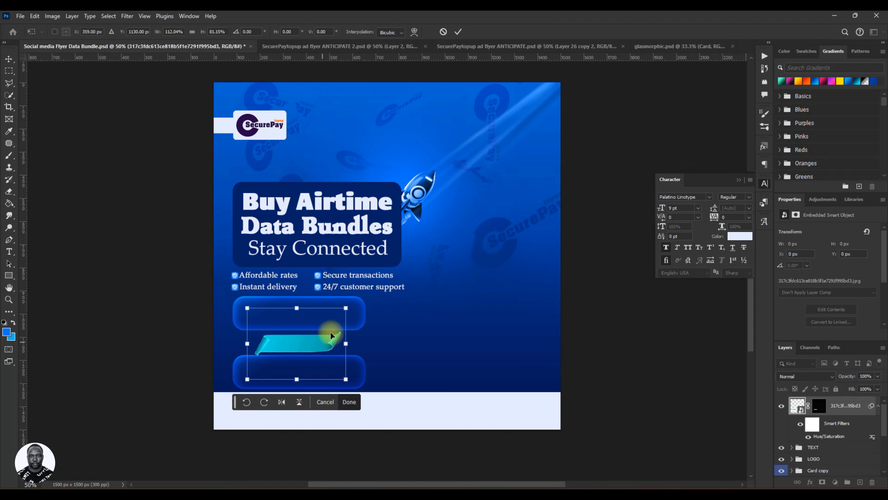
click(459, 31)
key(Up)
key(Up)
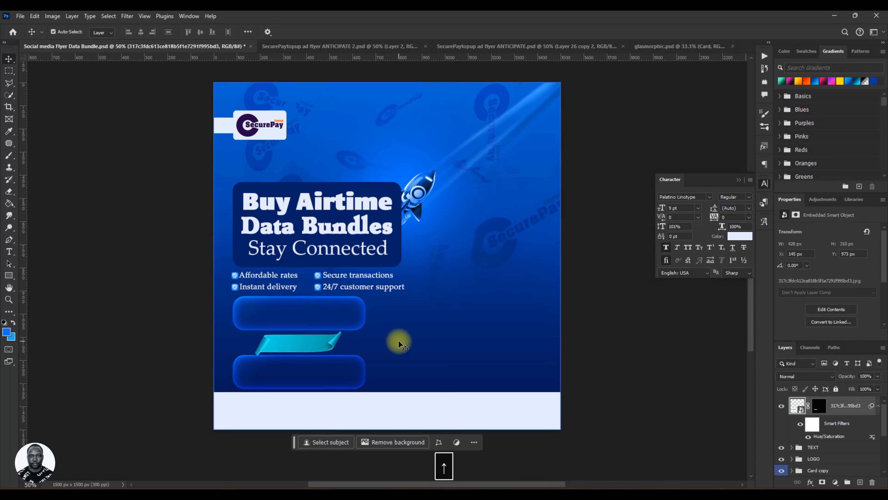
key(ctrl+s)
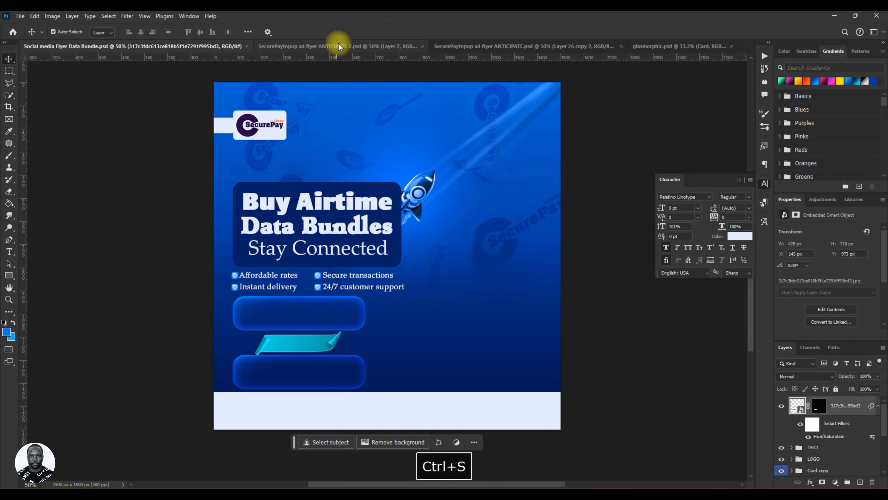
Check the ANTICIPATE 2 reference design, and copy the three-line SecurePayTopUp Launch Week promo text from Buy Airtime Flyer Brief.txt in Notepad.
click(339, 46)
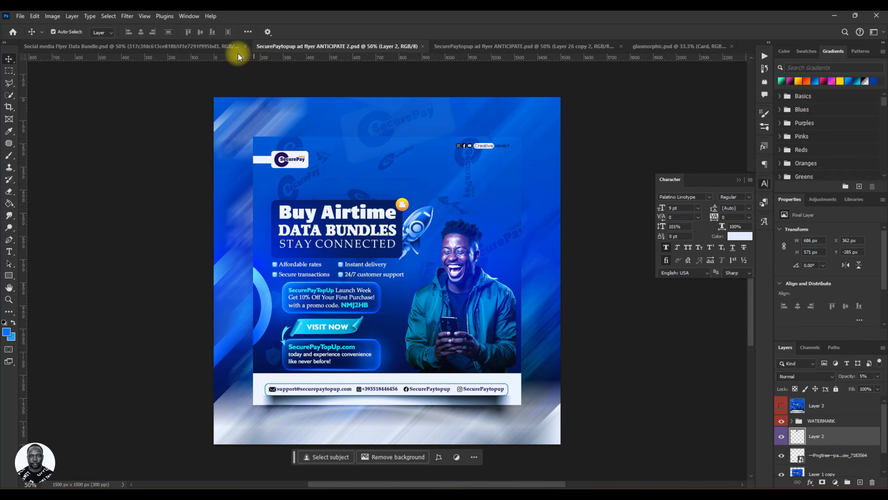
click(230, 48)
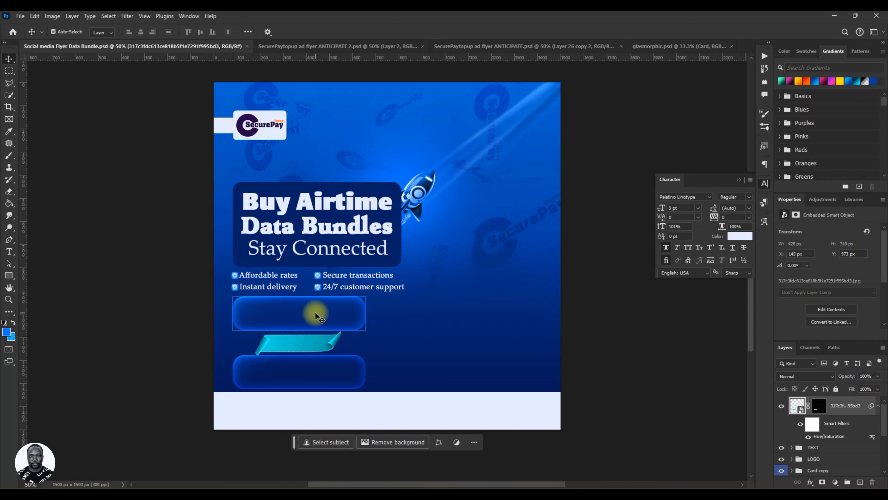
click(702, 495)
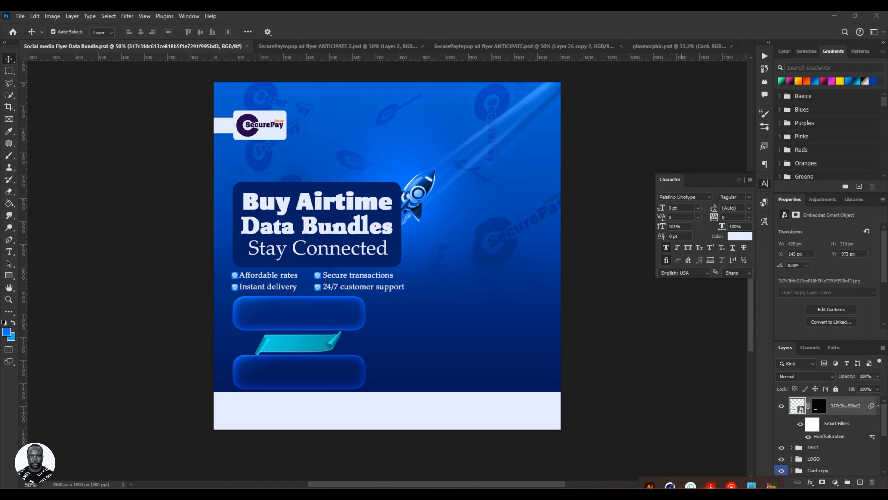
click(750, 473)
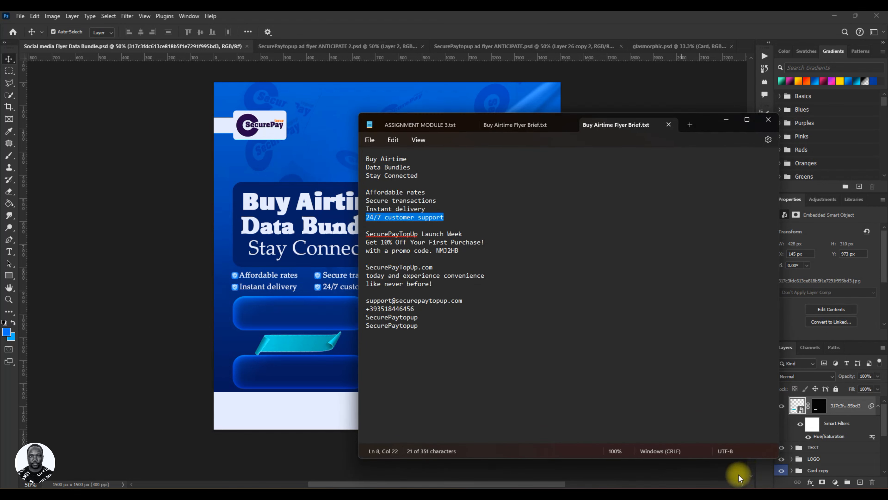
drag(368, 234, 461, 254)
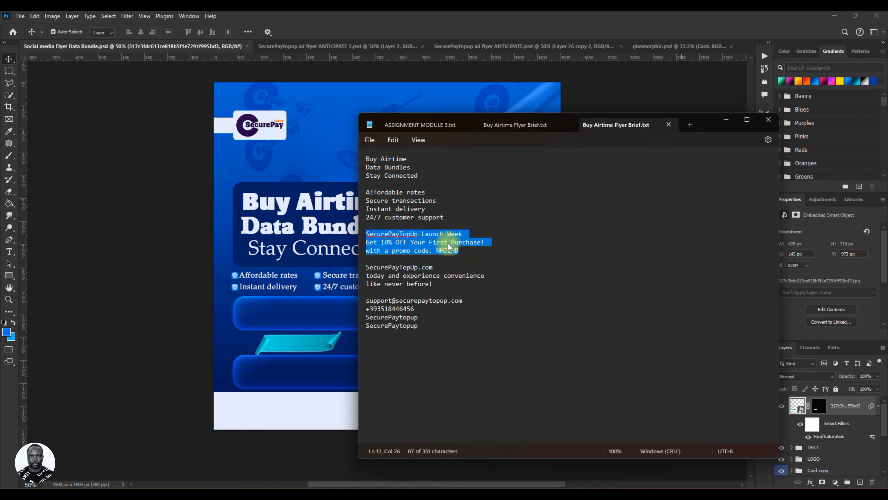
right_click(456, 250)
click(470, 292)
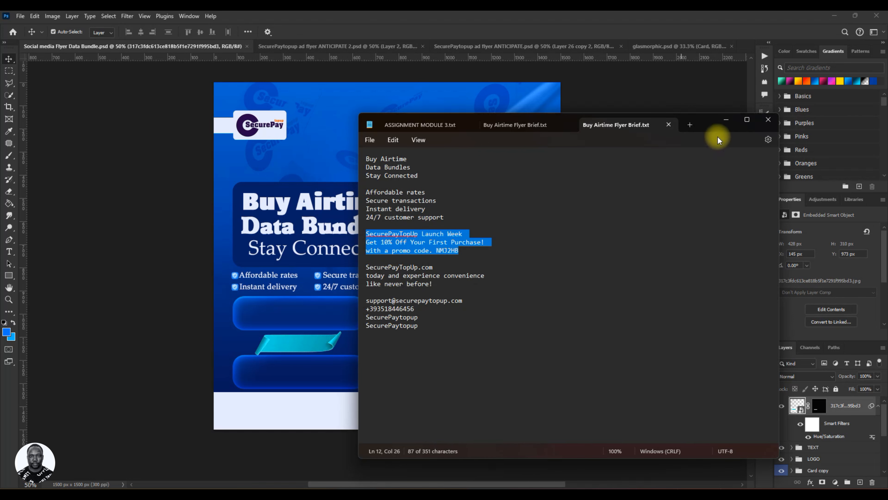
click(726, 119)
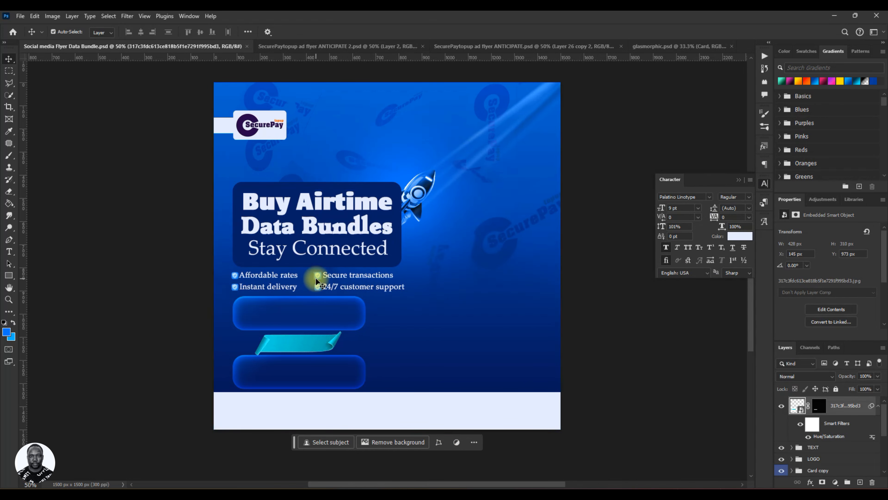
Collapse the ribbon layer's smart filters and rasterize the layer, keeping its mask.
click(878, 406)
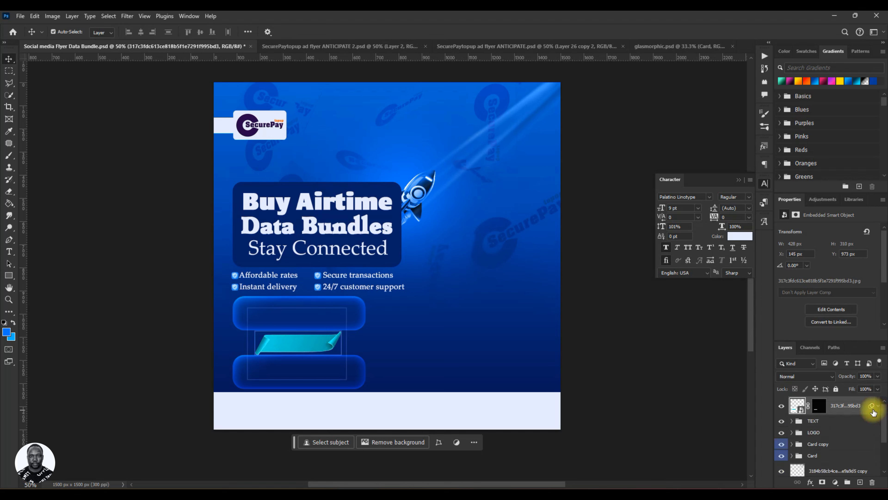
right_click(859, 407)
click(846, 370)
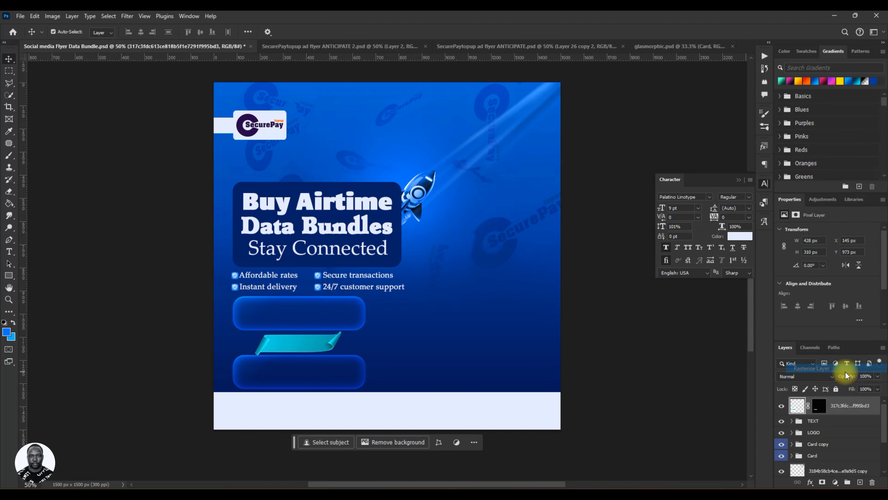
click(838, 423)
click(839, 432)
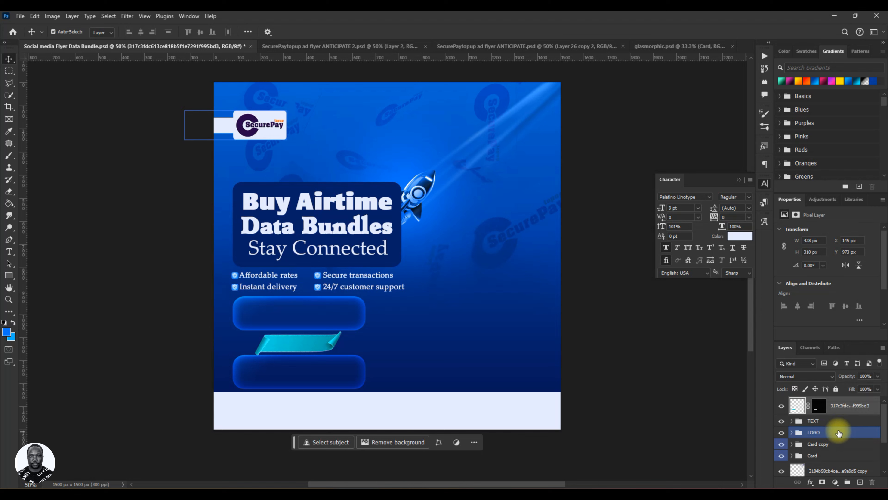
Duplicate the "24/7 customer support" text onto the upper glass bar and move the copy's layer above the TEXT group.
click(332, 308)
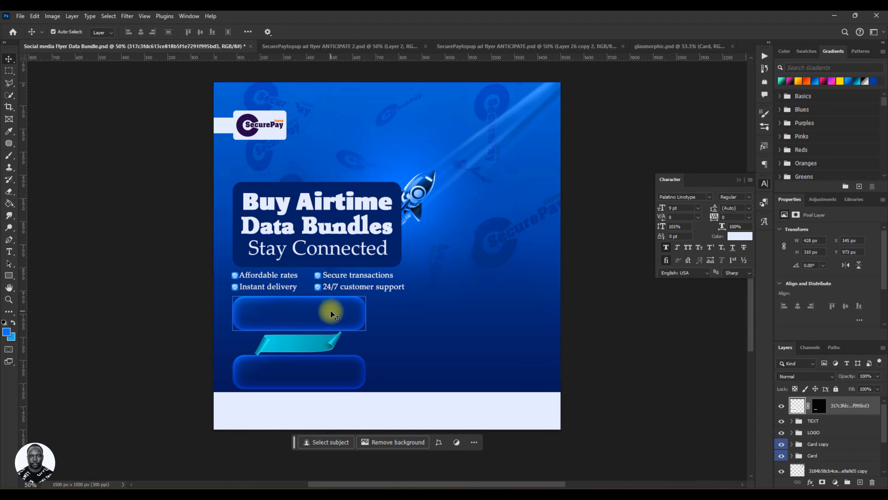
click(331, 311)
click(878, 433)
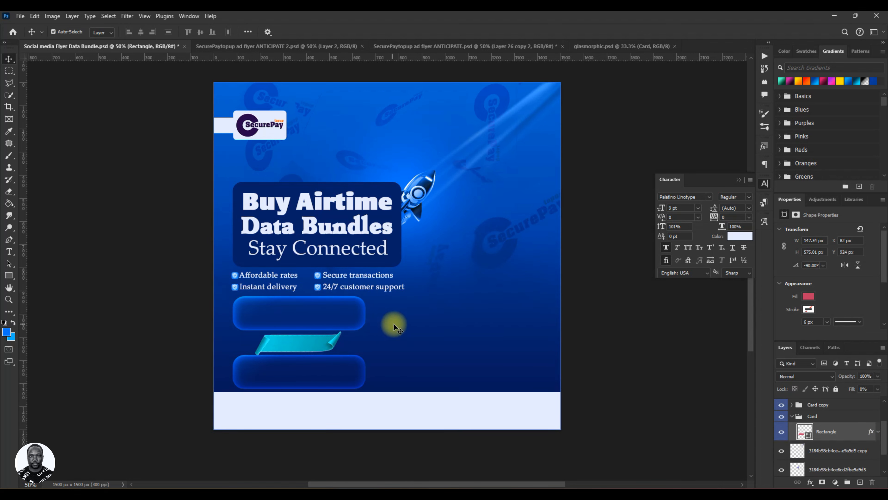
click(362, 288)
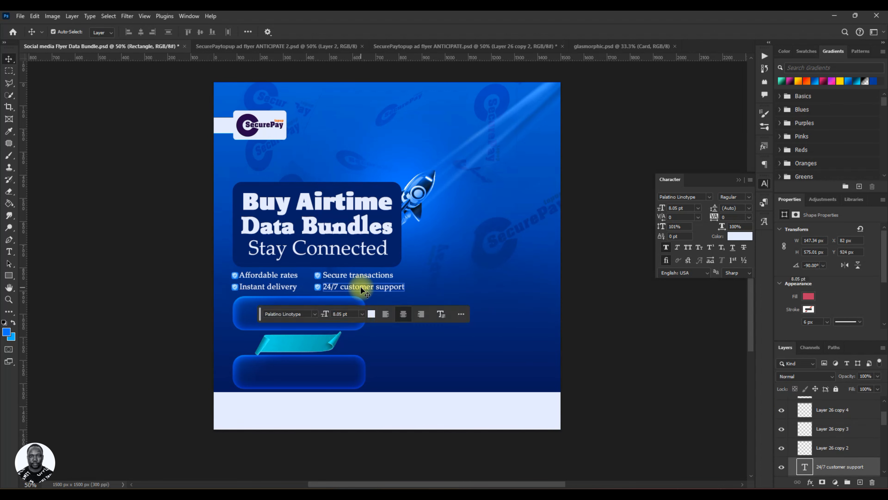
drag(362, 290, 298, 309)
drag(841, 466, 796, 420)
Move the duplicated text layer into the Card group, directly above its Rectangle layer.
click(794, 440)
click(793, 441)
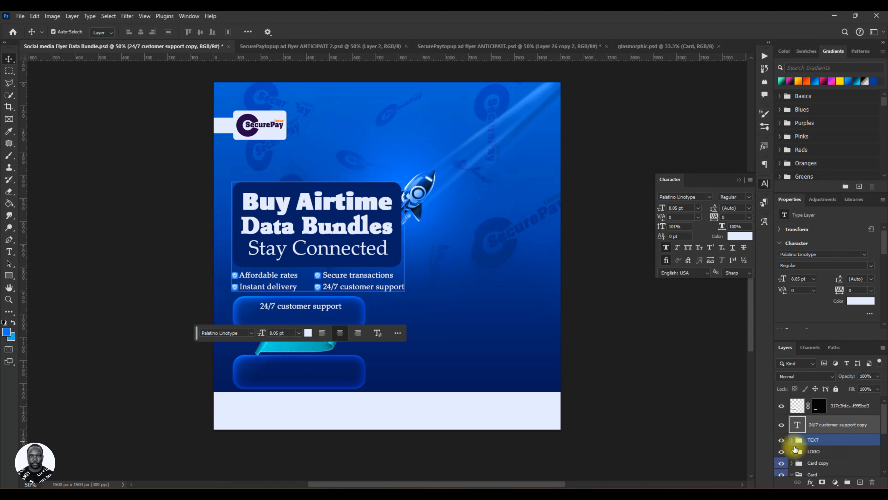
scroll(829, 446, down, 1)
click(839, 410)
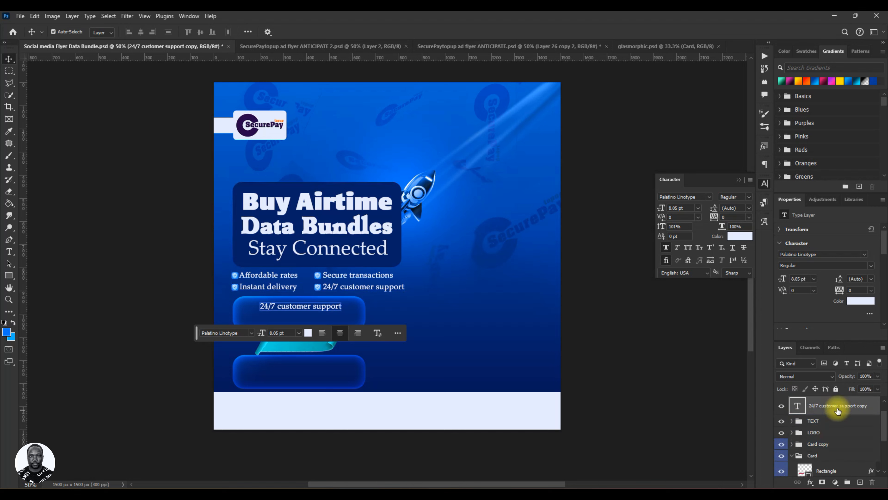
drag(838, 411, 827, 462)
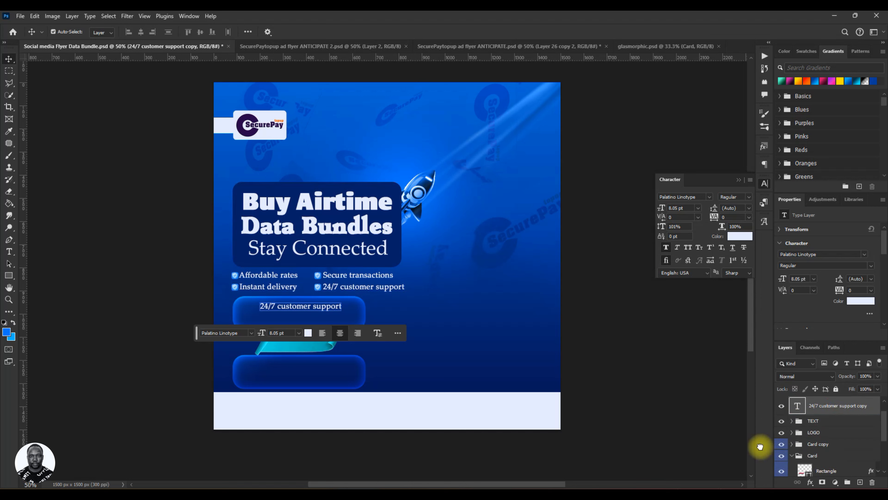
Replace the duplicated "24/7 customer support" text on the upper glass bar with the copied three-line SecurePayTopUp Launch Week promo text.
double_click(287, 311)
key(ctrl+v)
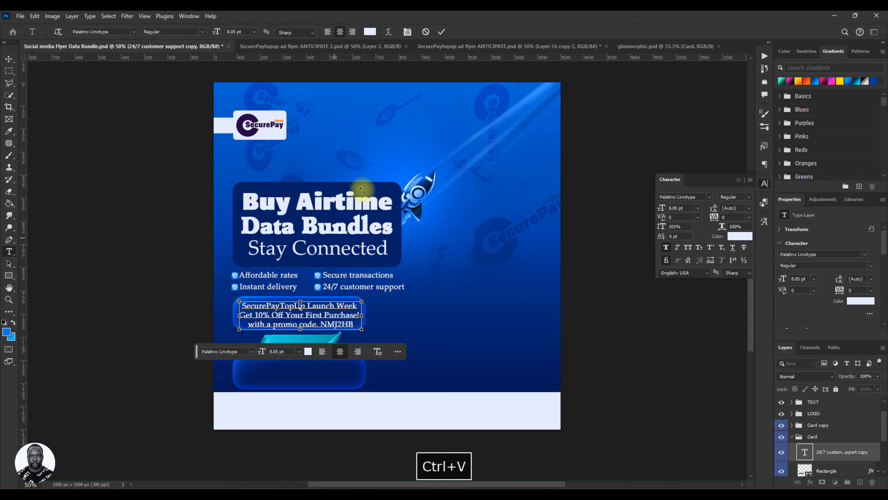
click(442, 31)
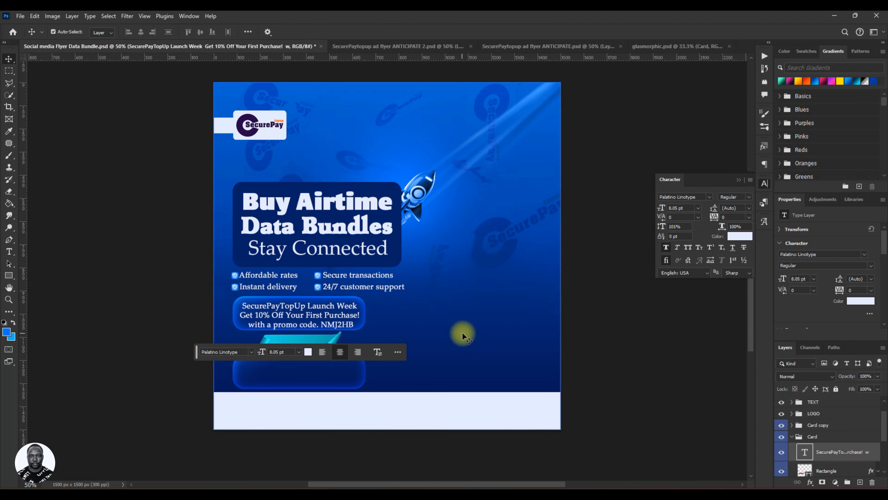
Nudge the promo text slightly up and left on the glass bar, and scale it down proportionally to about 81.5%.
key(Up)
key(Up)
key(Up)
key(Up)
key(Up)
key(Up)
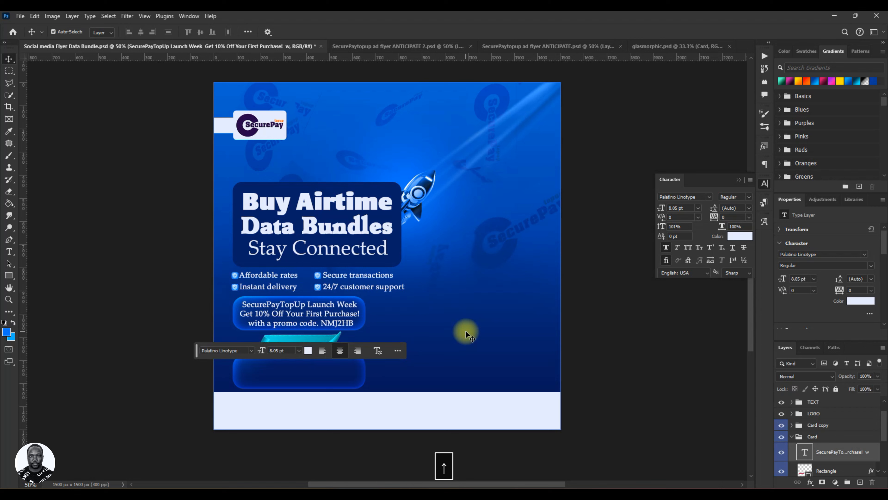
key(Left)
key(Left)
key(Left)
key(Left)
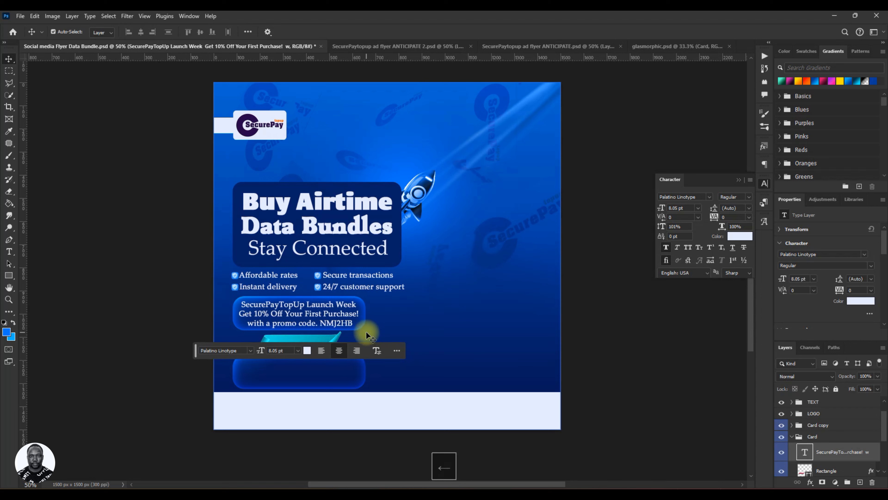
key(ctrl+t)
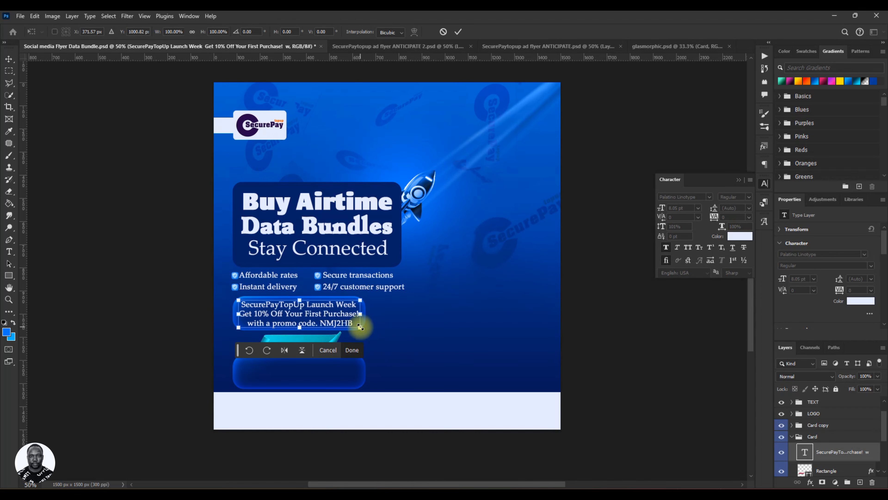
drag(360, 327, 349, 319)
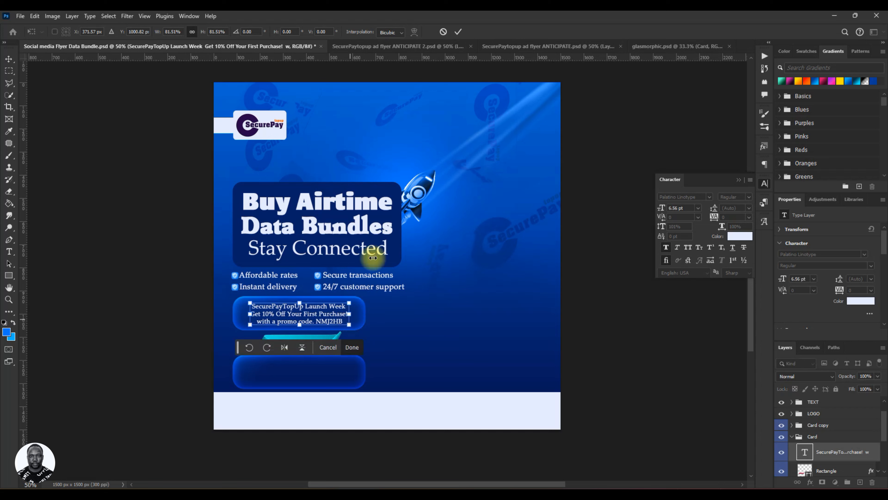
click(458, 32)
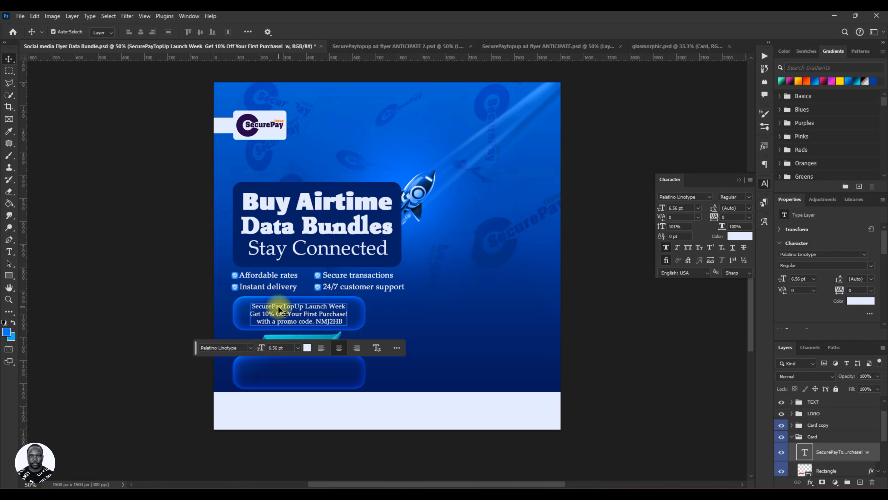
Recolor the word "SecurePayTopUp" in the promo text to bright cyan 00f0ff, starting from a color sampled from the ribbon.
double_click(300, 308)
drag(303, 306, 238, 307)
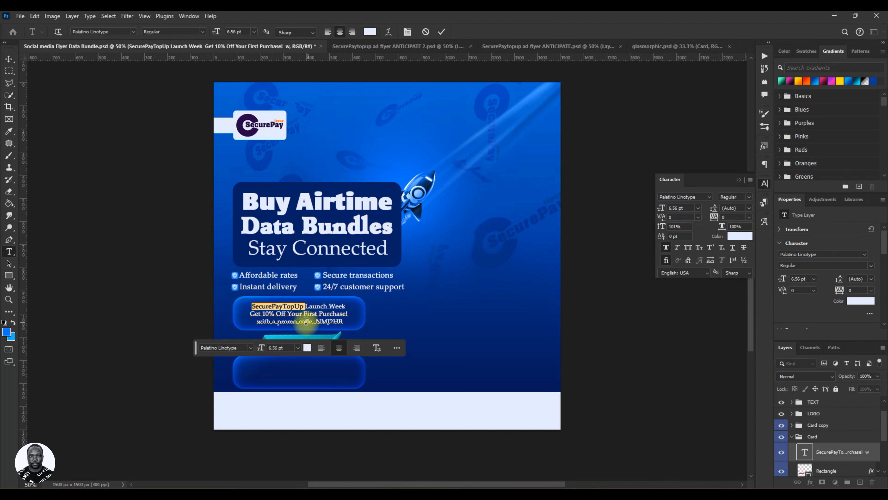
click(307, 347)
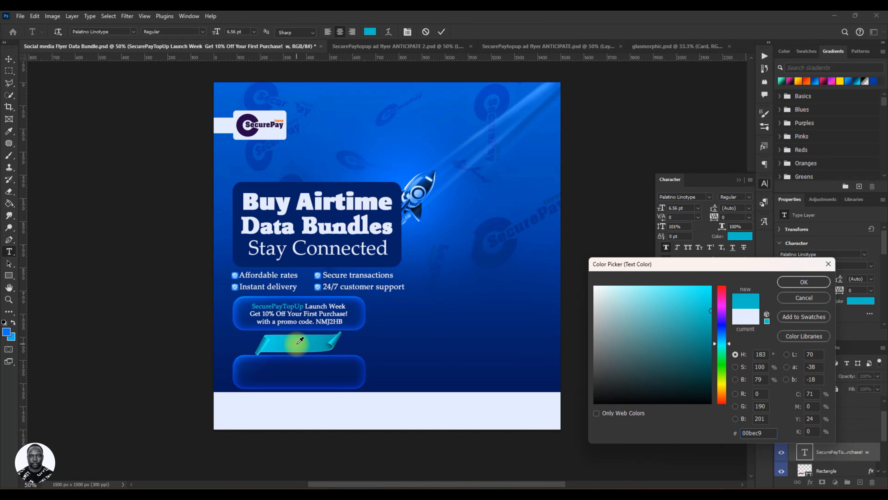
click(279, 341)
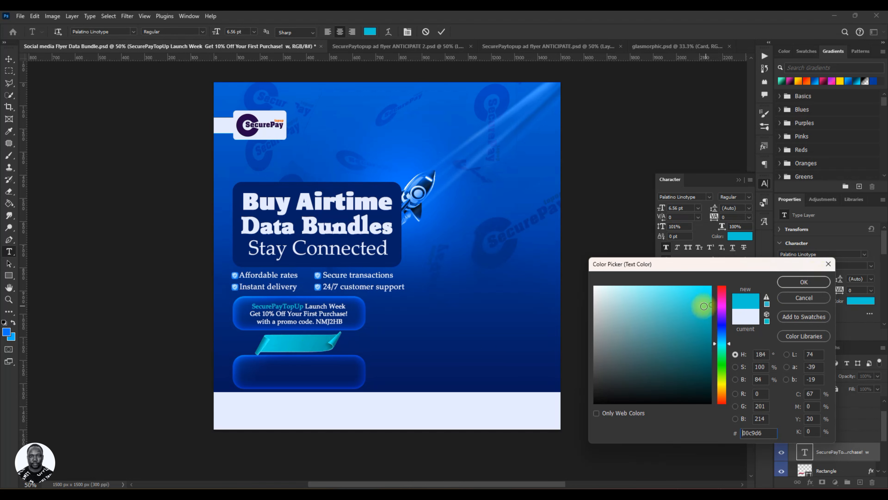
drag(706, 303, 740, 262)
drag(703, 297, 729, 270)
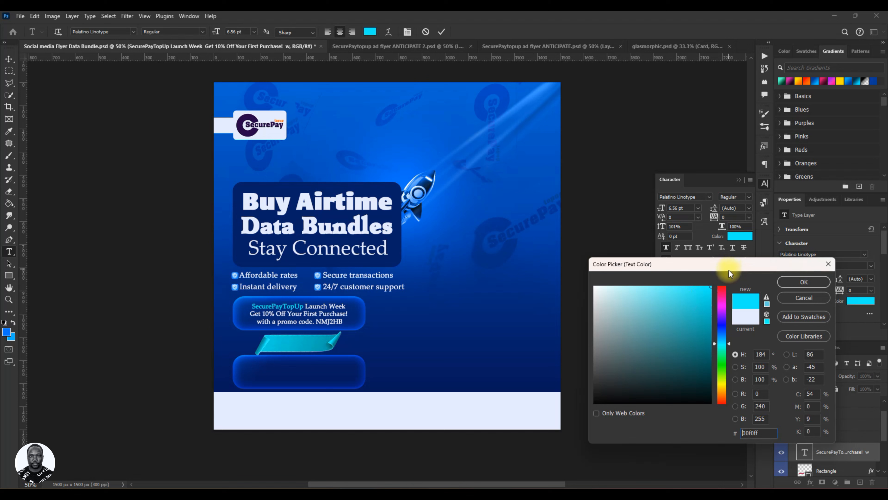
click(804, 282)
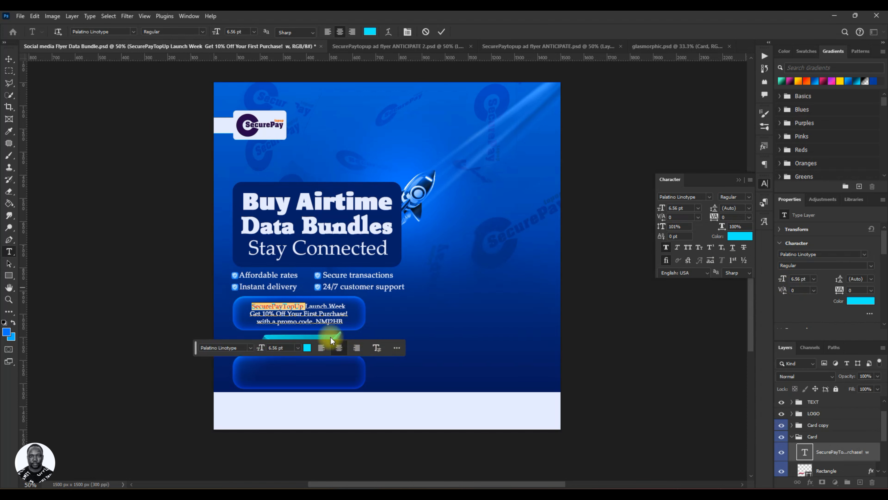
click(310, 346)
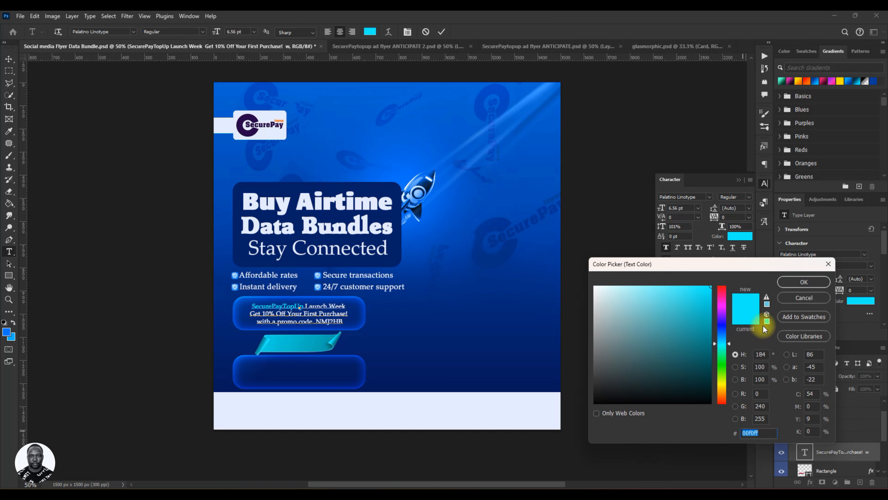
click(796, 282)
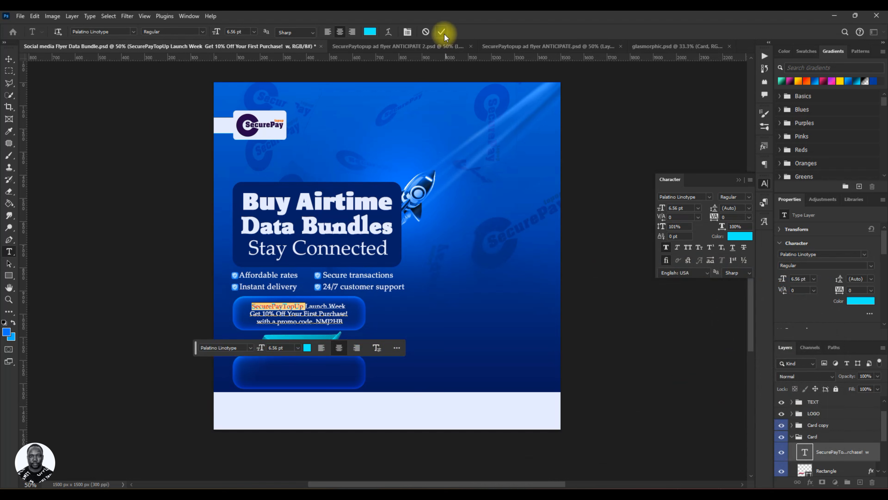
Set the word "SecurePayTopUp" to Bold at 7 pt, and nudge the promo text slightly left on the glass bar.
click(748, 198)
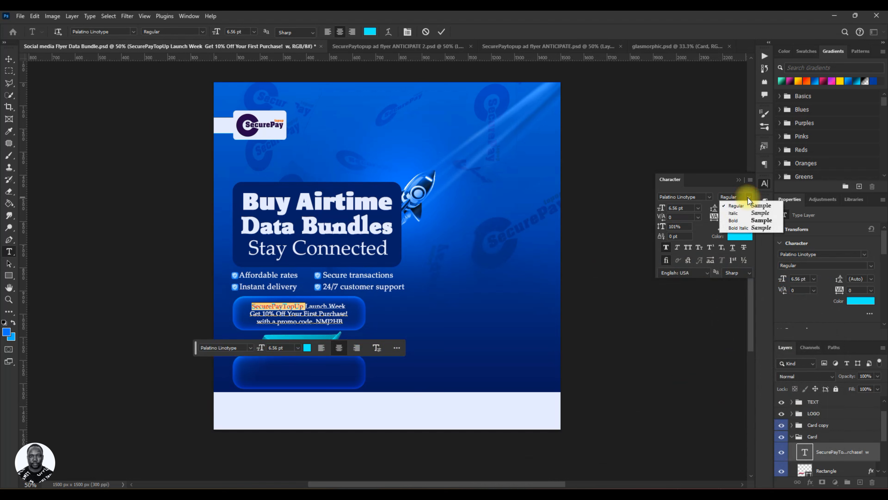
click(742, 224)
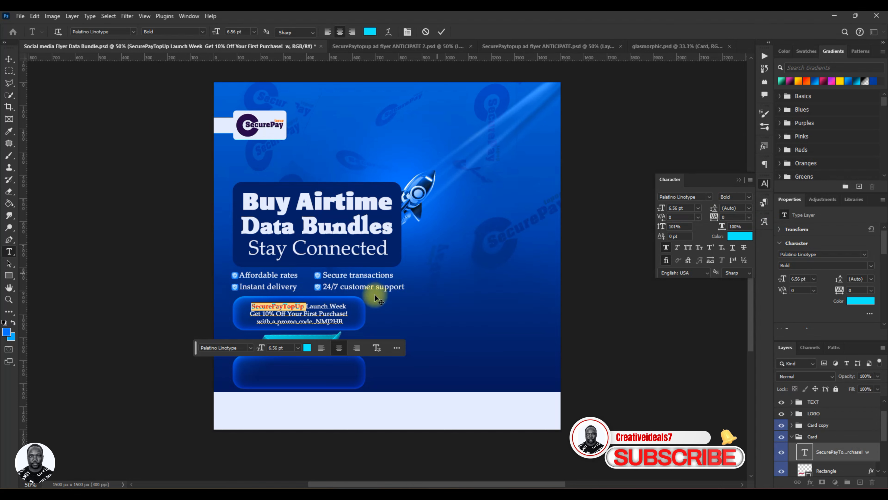
double_click(676, 209)
text(7)
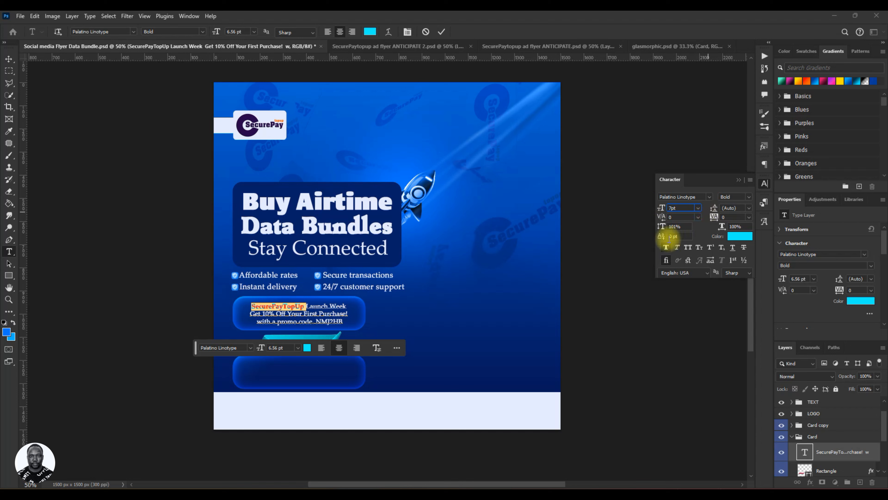
key(Return)
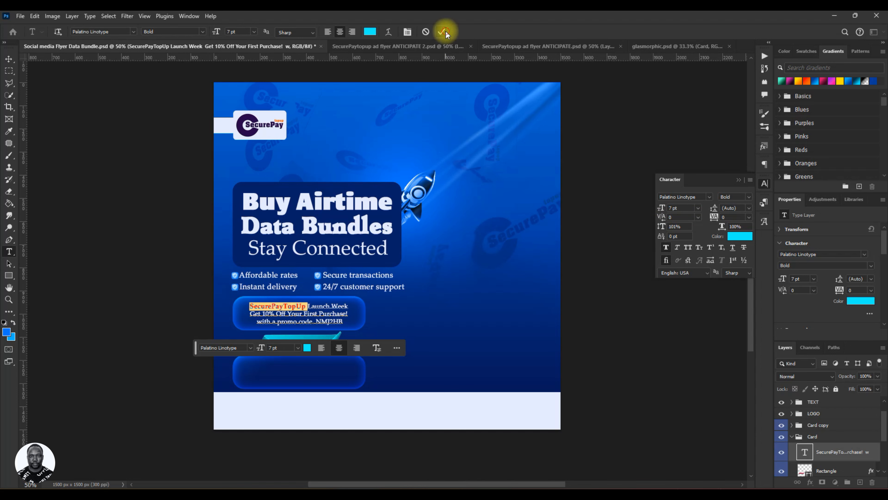
click(442, 31)
key(v)
key(Left)
key(Left)
key(Left)
key(Left)
key(Left)
key(Left)
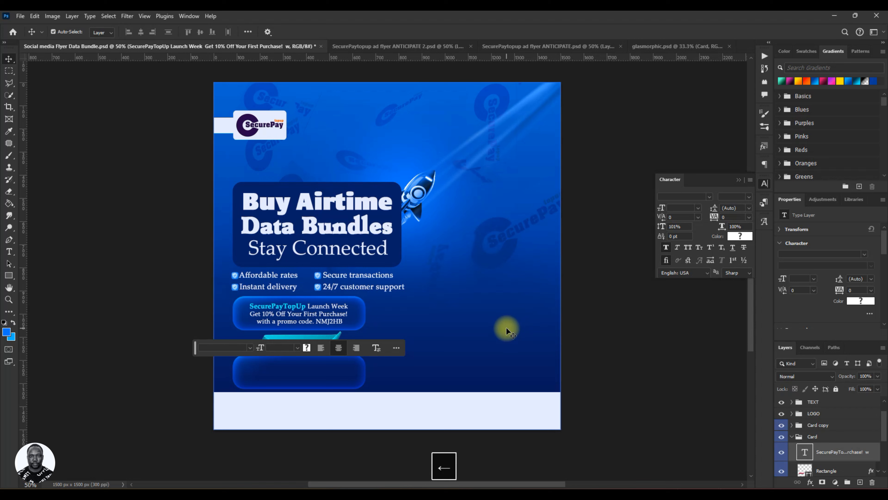
click(324, 324)
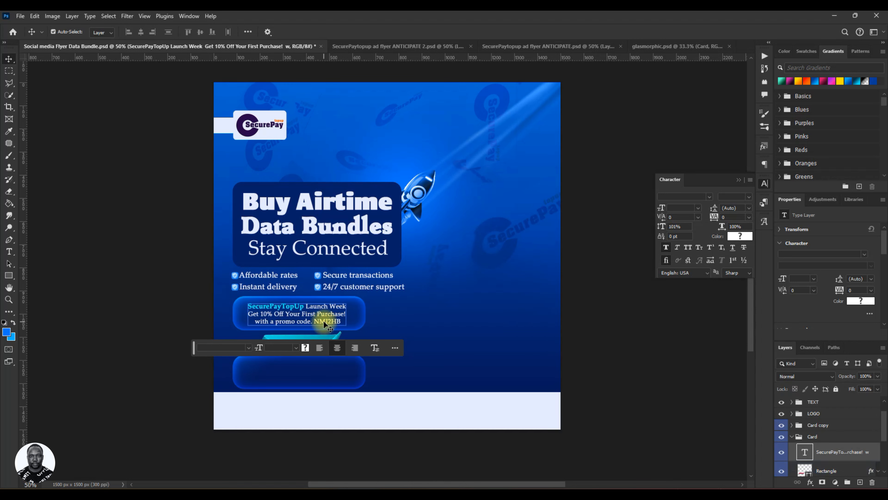
double_click(318, 322)
click(322, 321)
double_click(324, 322)
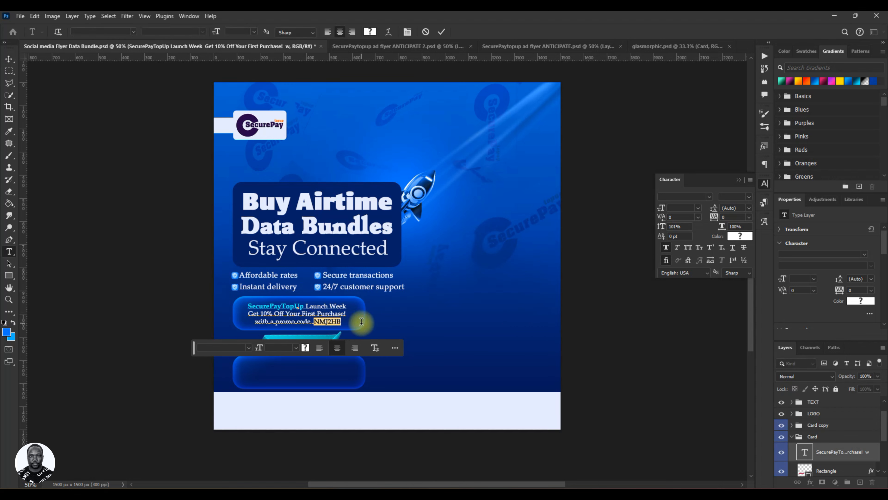
click(305, 348)
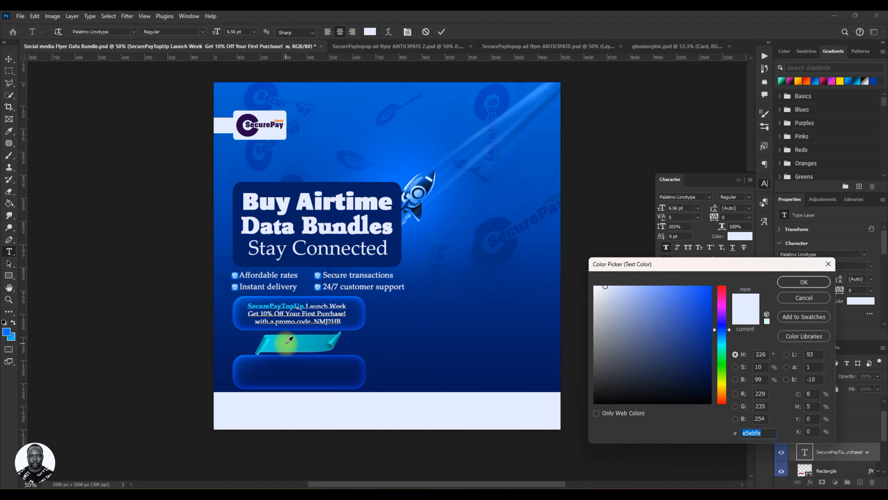
click(811, 282)
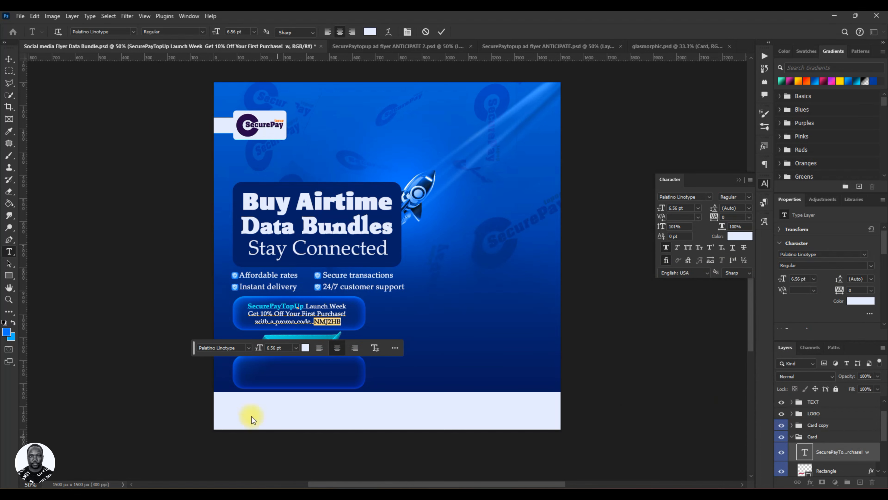
Copy the hex color value 00f0ff from the text color of the word "SecurePayTopUp".
drag(270, 305, 284, 305)
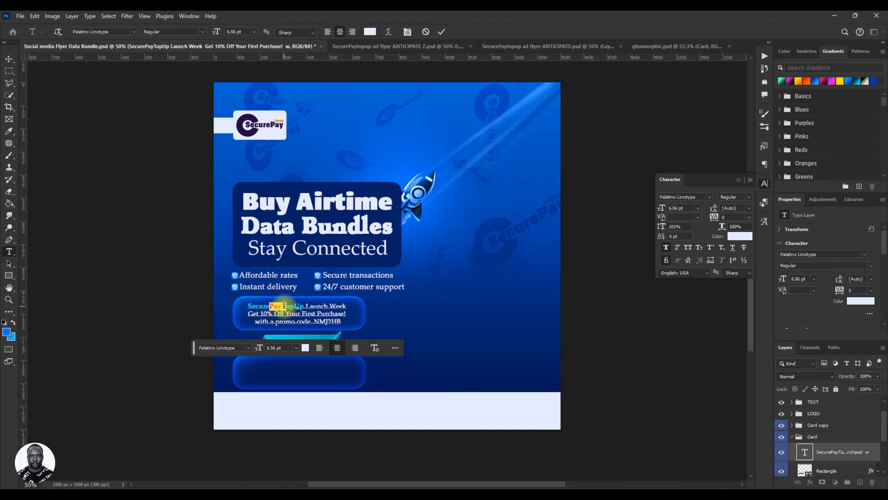
click(306, 348)
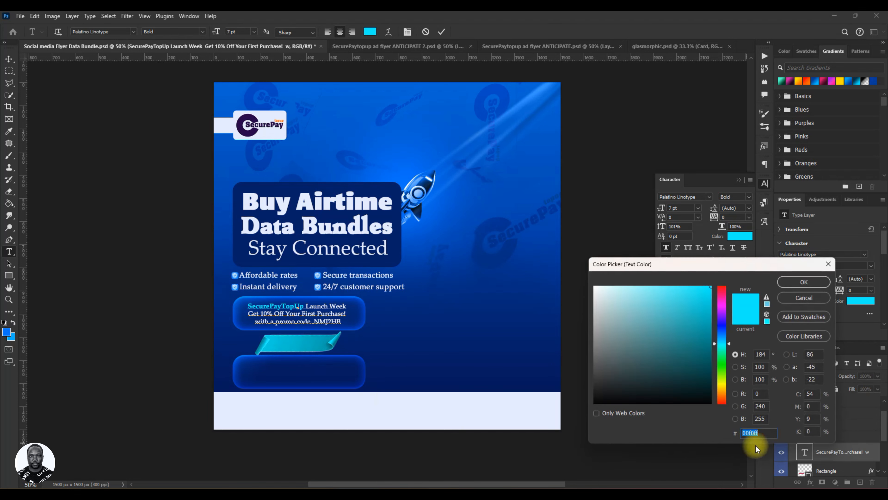
right_click(751, 433)
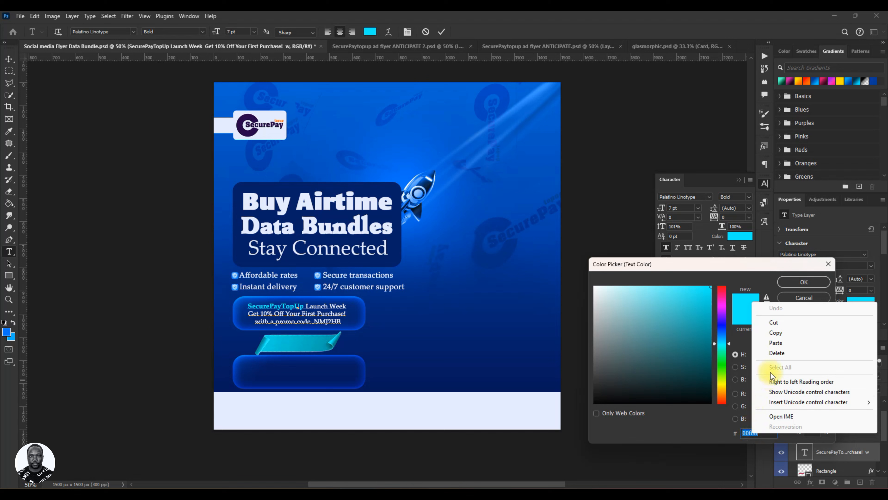
click(776, 335)
click(805, 281)
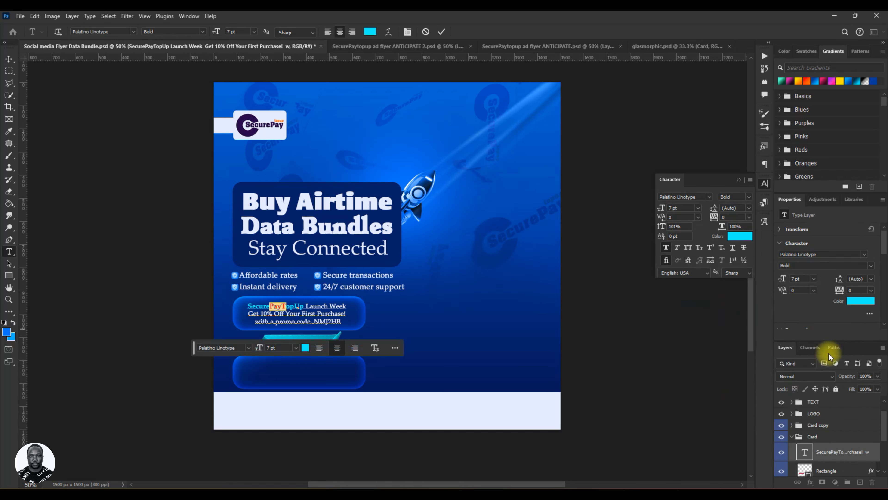
key(ctrl+a)
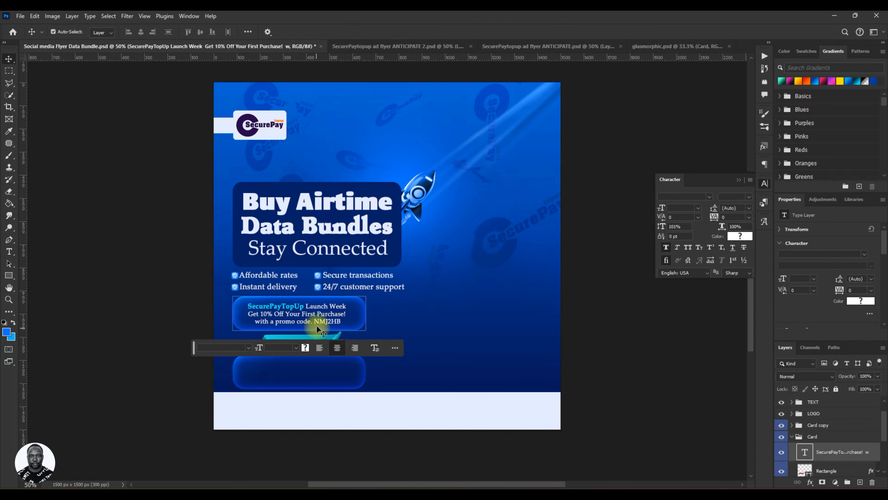
Apply the copied cyan 00f0ff to the promo code at the end of the promo text's third line.
drag(314, 321, 351, 322)
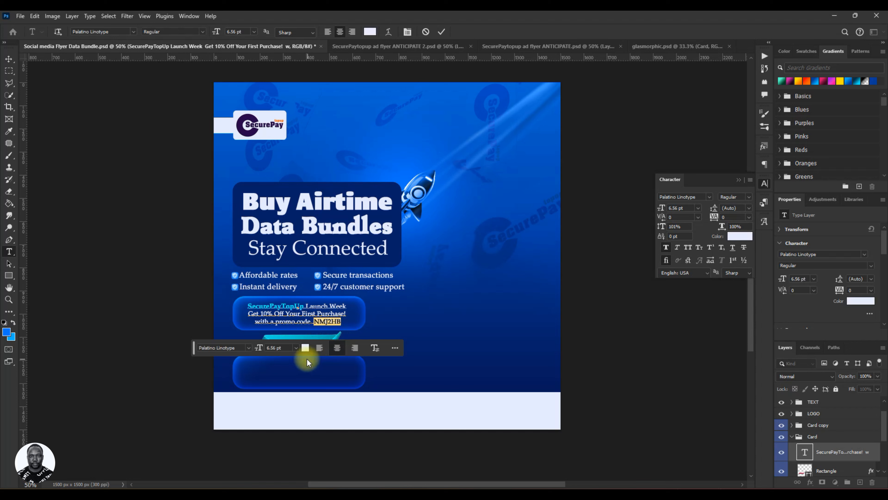
click(306, 348)
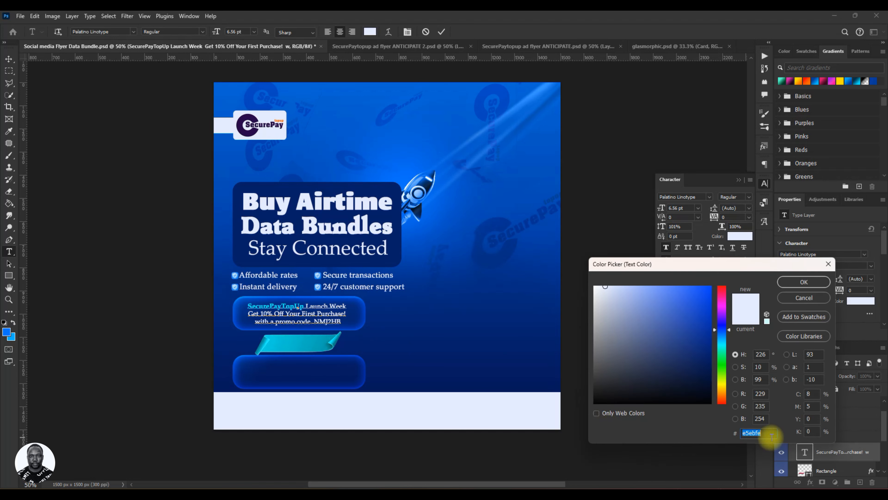
key(ctrl+v)
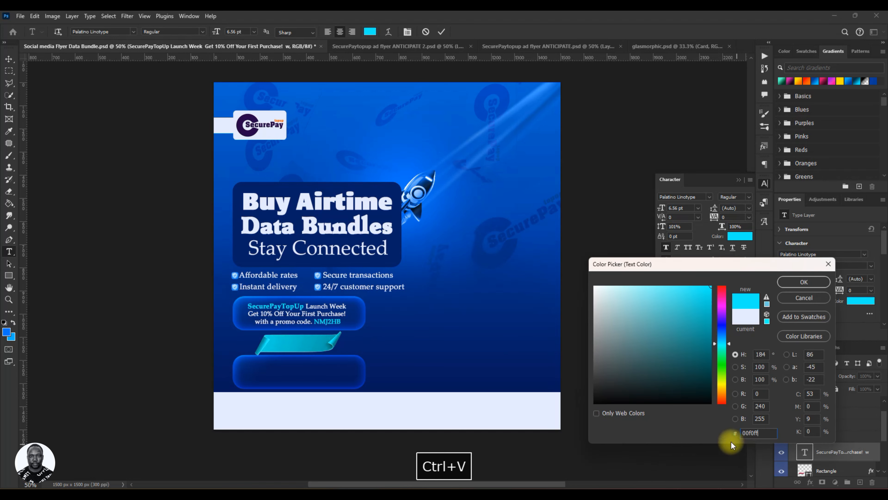
click(787, 282)
click(442, 32)
key(v)
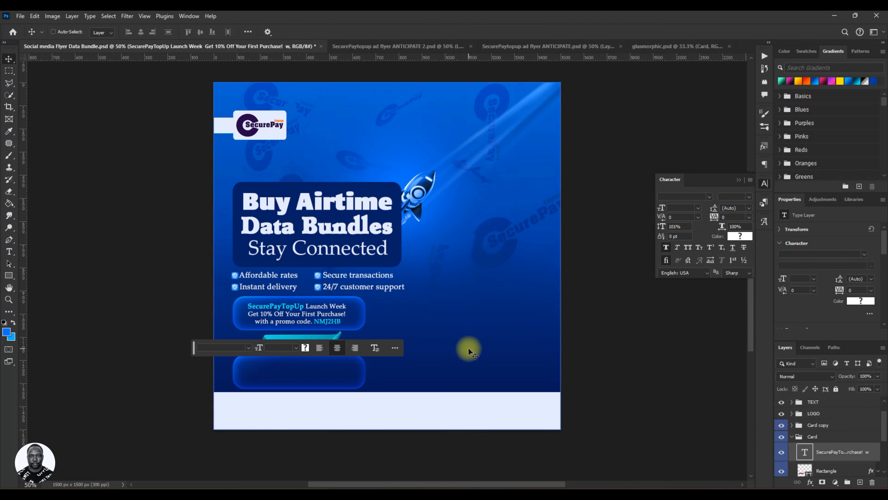
Save the flyer document and move the contextual task bar off the artwork to below the canvas.
key(ctrl+s)
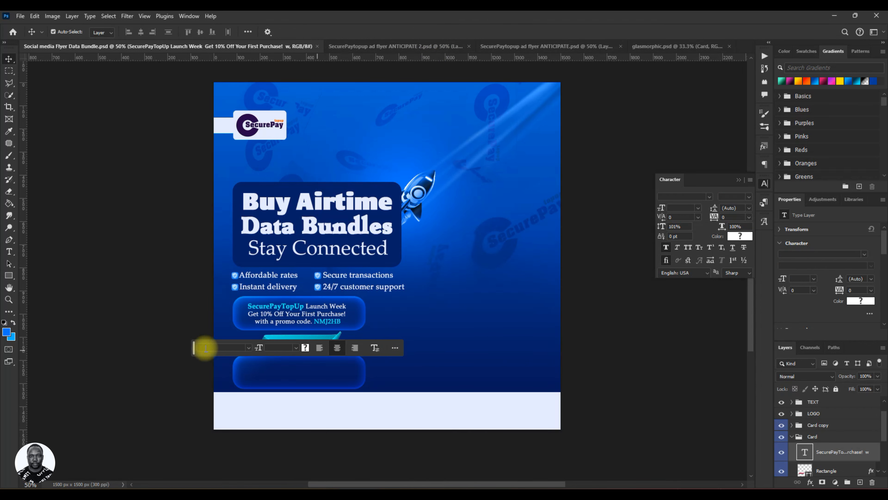
drag(196, 350, 251, 466)
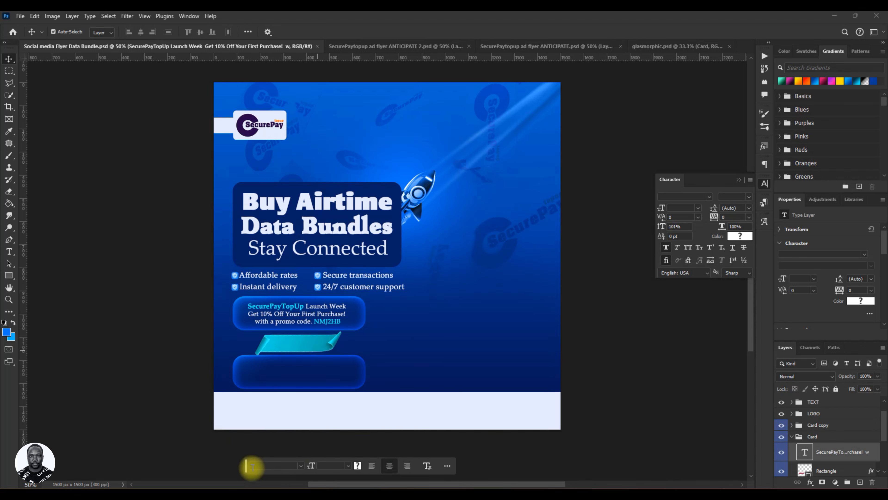
key(ctrl+s)
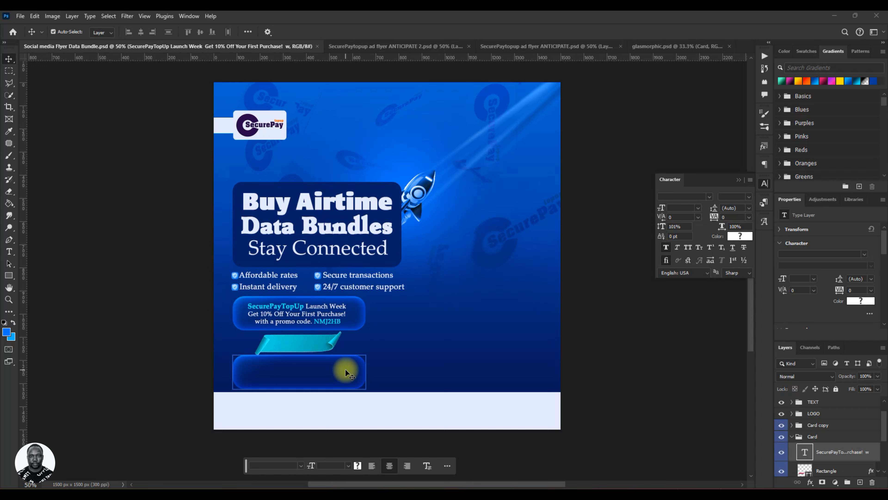
Duplicate the promo text onto the lower glass bar and move the duplicate layer into the "Card copy" group.
key(Up)
key(Down)
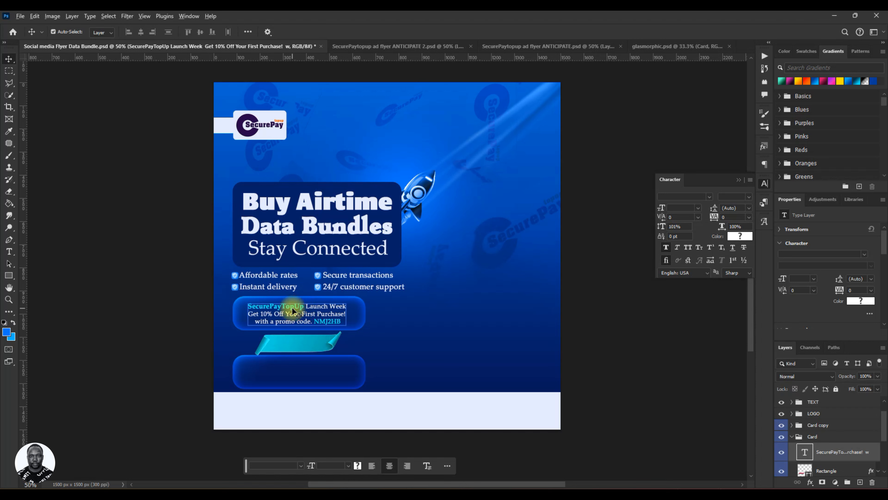
drag(292, 311, 298, 368)
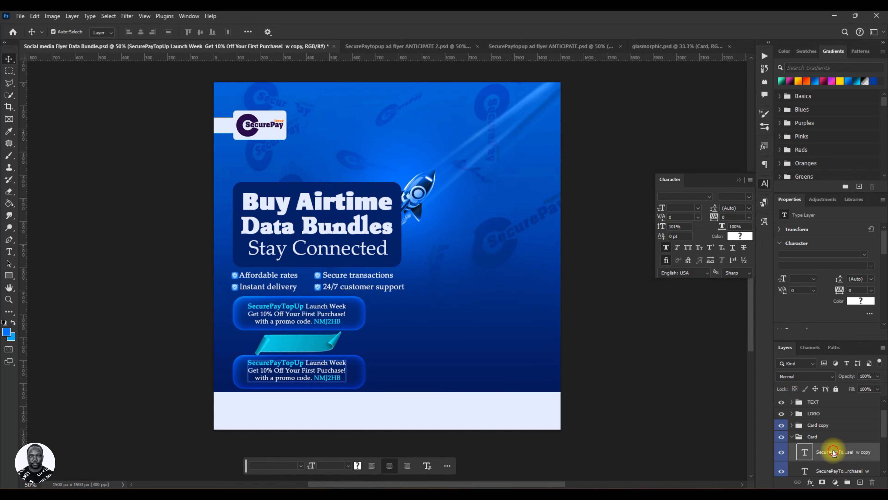
drag(834, 451, 827, 426)
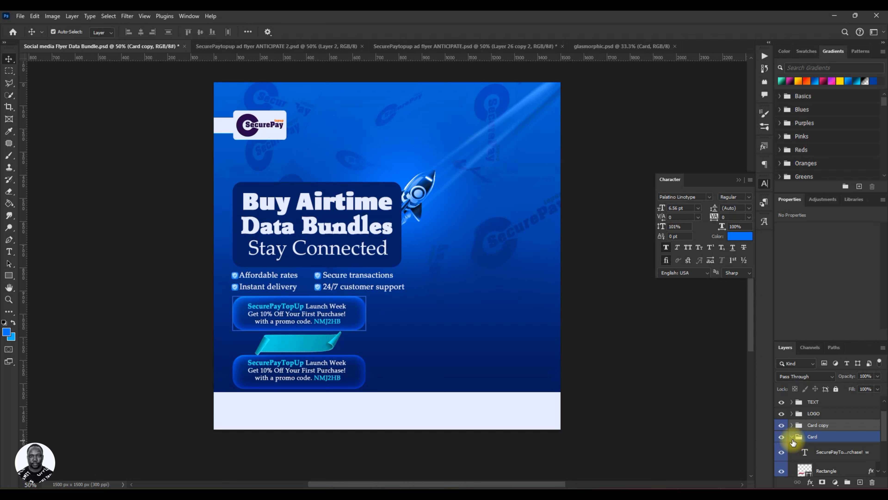
click(300, 366)
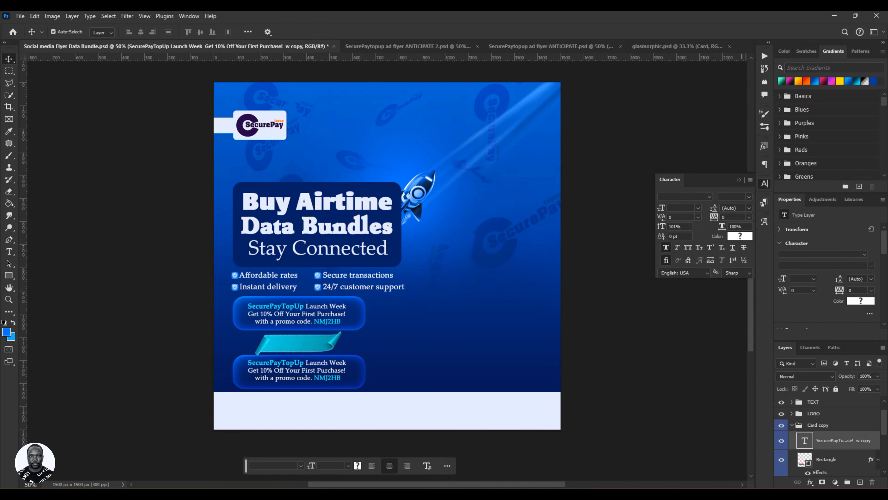
Switch to the Notepad flyer brief and copy the three-line paragraph from "SecurePayTopUp.com" through "like never before!".
click(687, 442)
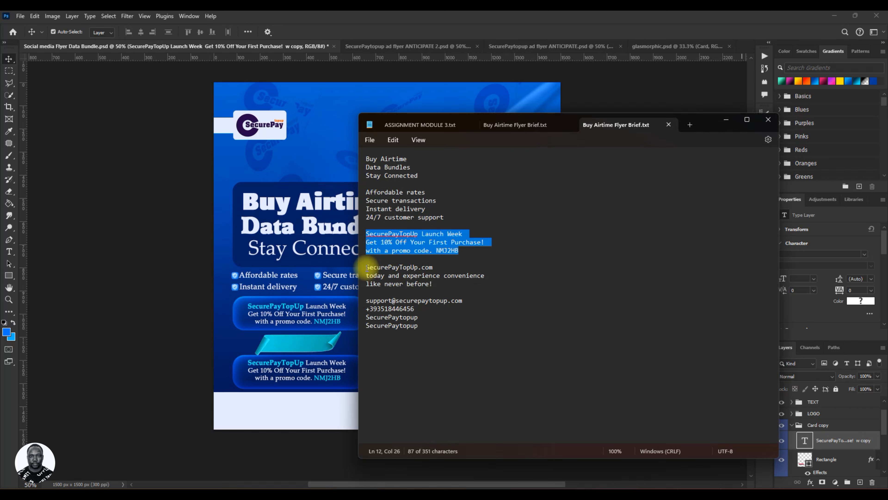
drag(367, 268, 437, 286)
right_click(420, 277)
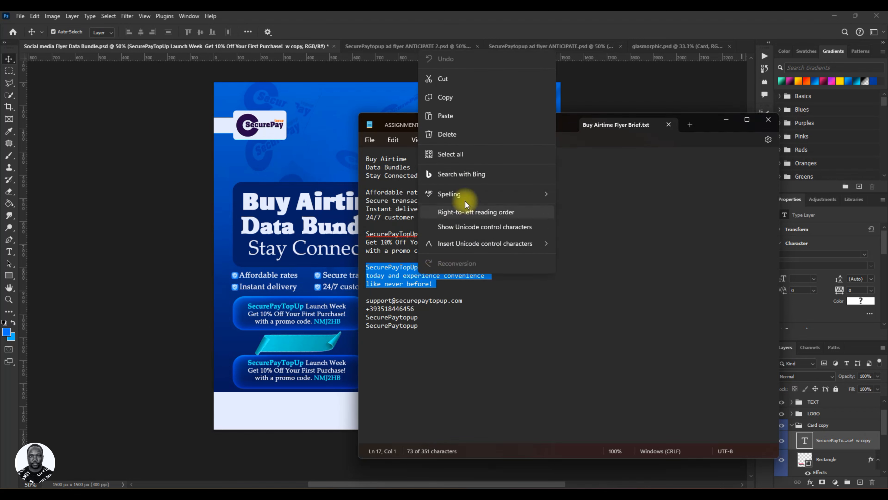
click(479, 98)
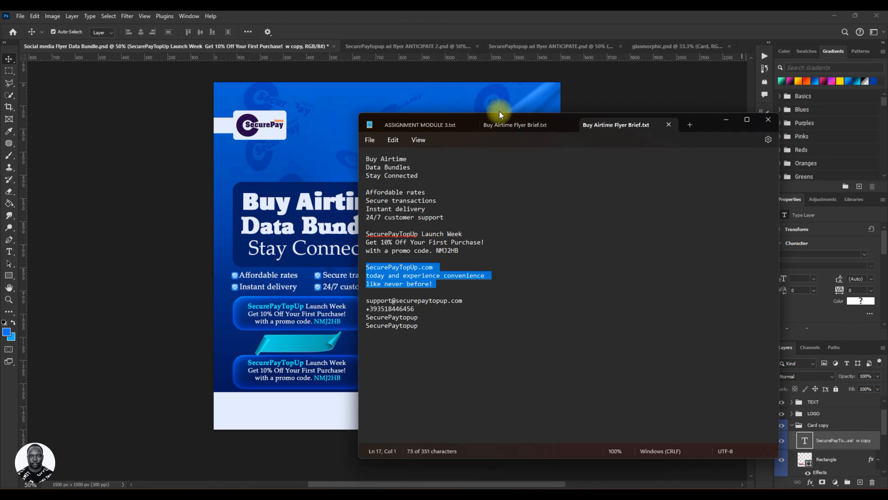
click(726, 119)
Replace the duplicated promo text on the lower glass bar with the copied paragraph, removing the trailing empty line.
double_click(280, 365)
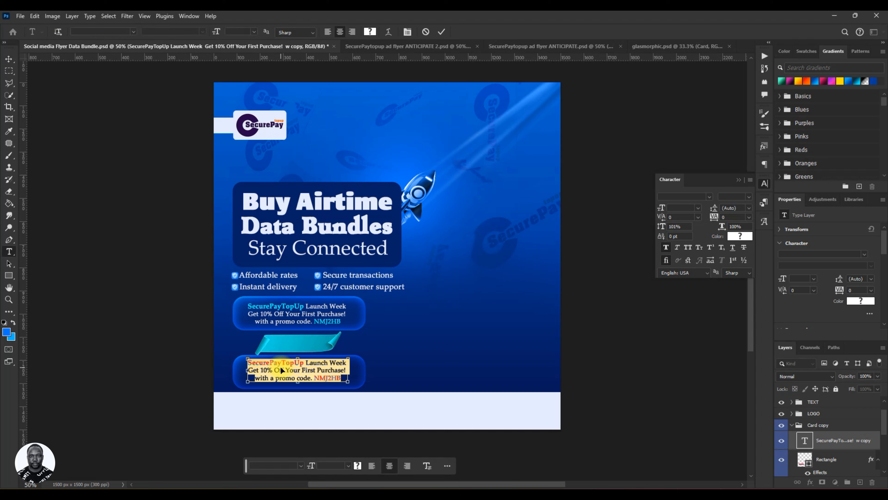
key(ctrl+v)
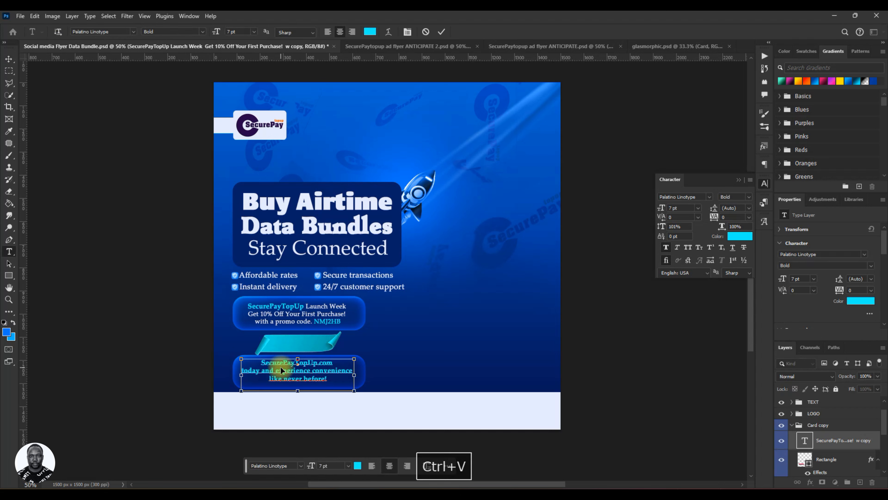
key(BackSpace)
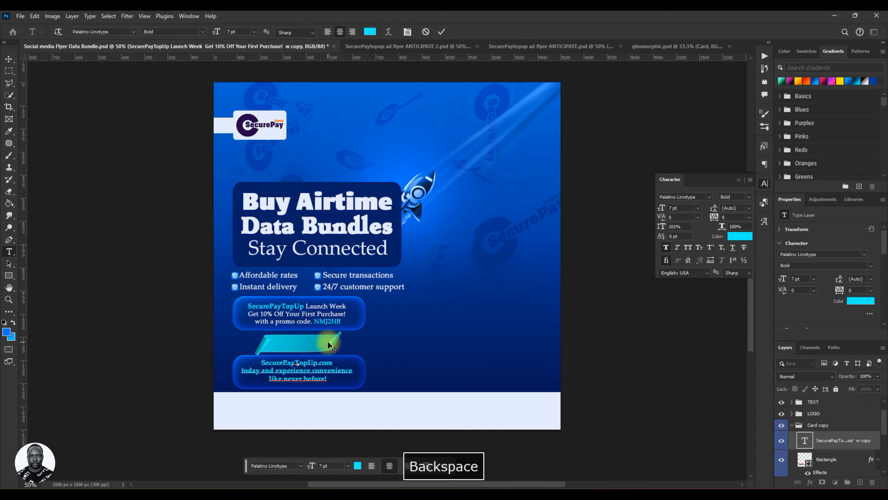
Left-align the lower bar's text and move it back inside the glass bar.
key(ctrl+a)
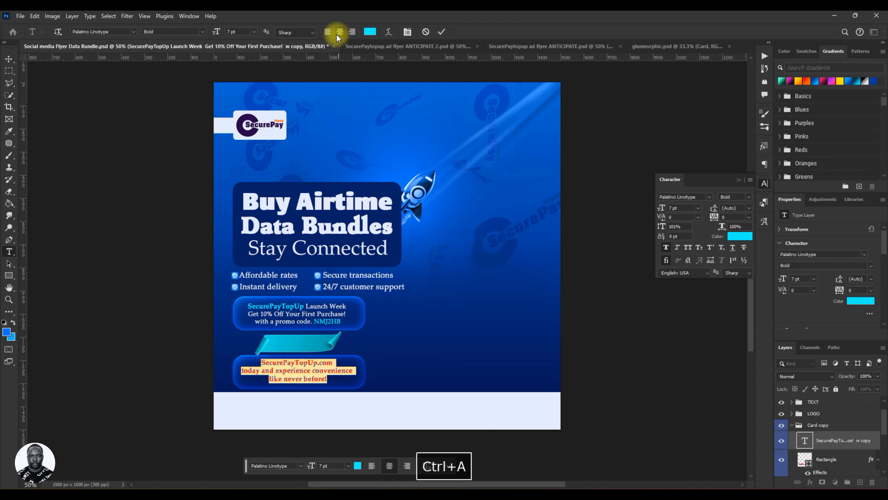
click(328, 32)
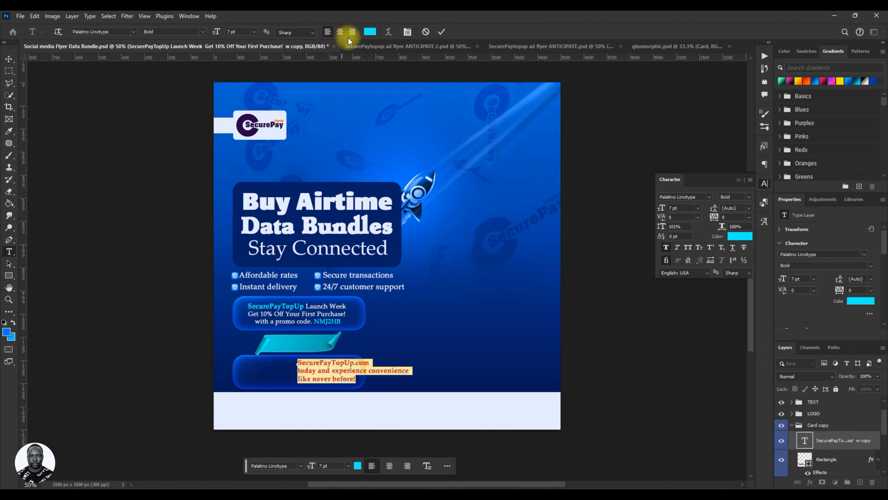
click(441, 33)
drag(334, 373, 284, 373)
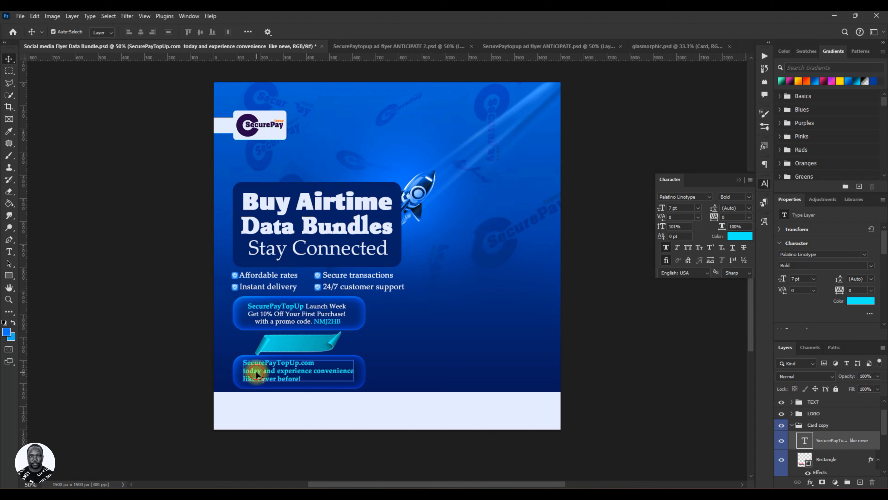
Rebreak the lower bar's text so it reads "SecurePayTopUp.com today and", "experience convenience", "like never before!" on three lines.
double_click(245, 370)
click(245, 371)
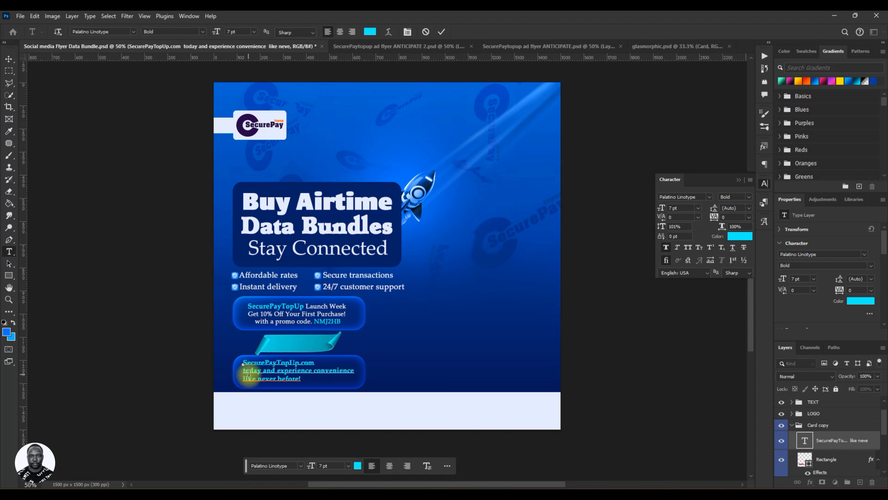
key(BackSpace)
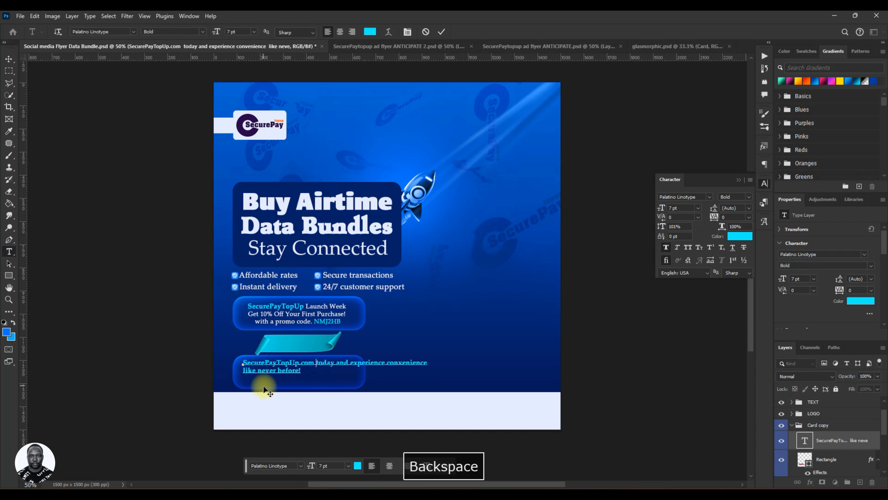
click(350, 364)
key(Return)
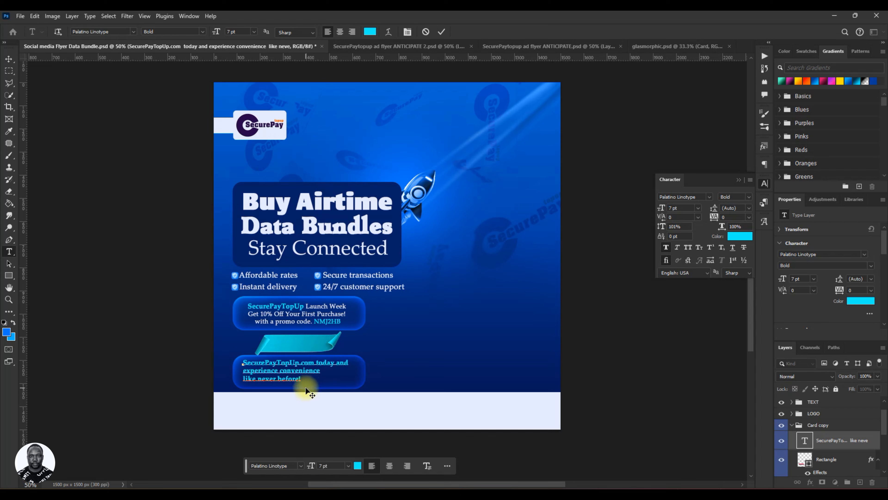
key(ctrl)
key(ctrl+t)
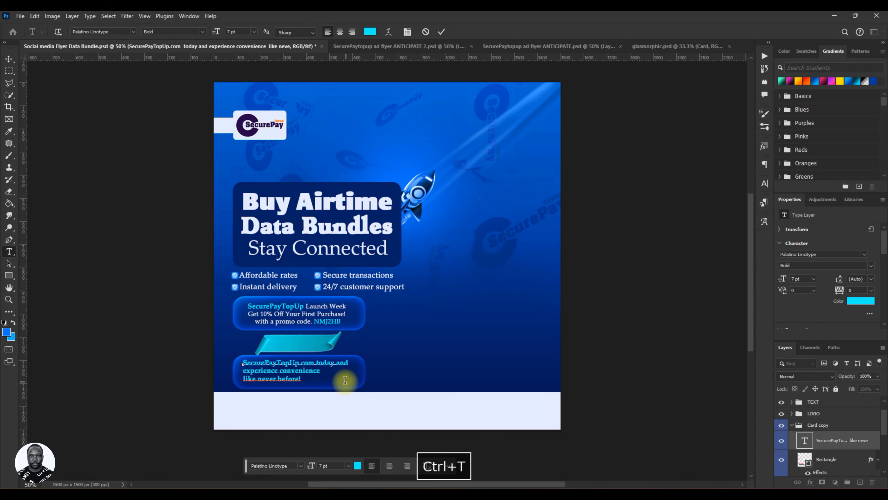
click(441, 33)
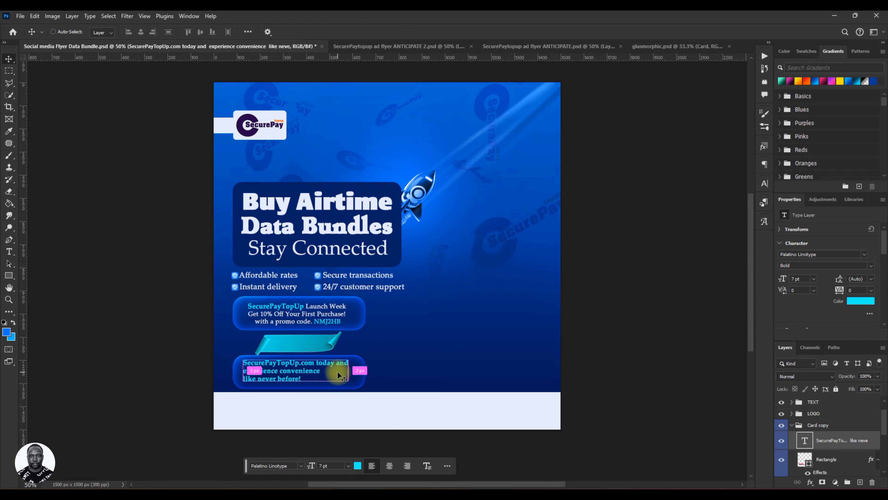
Scale the lower bar's text up to about 102% with Free Transform.
key(ctrl+t)
drag(350, 383, 364, 373)
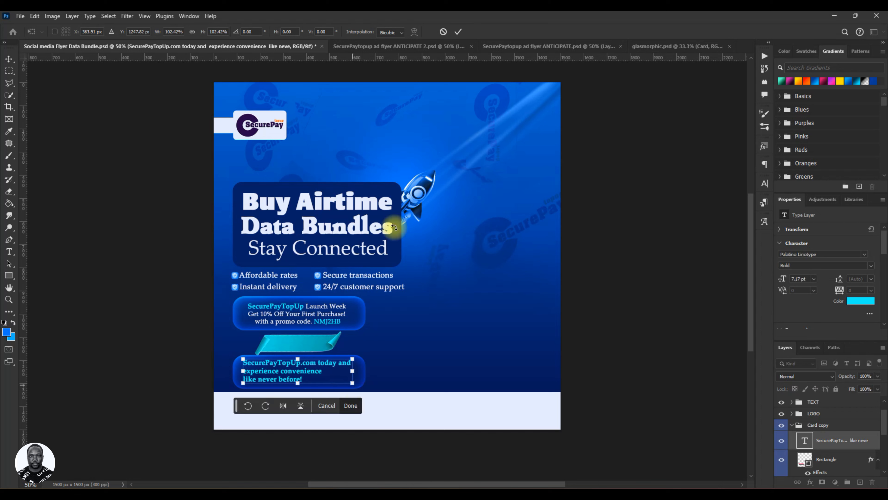
click(350, 405)
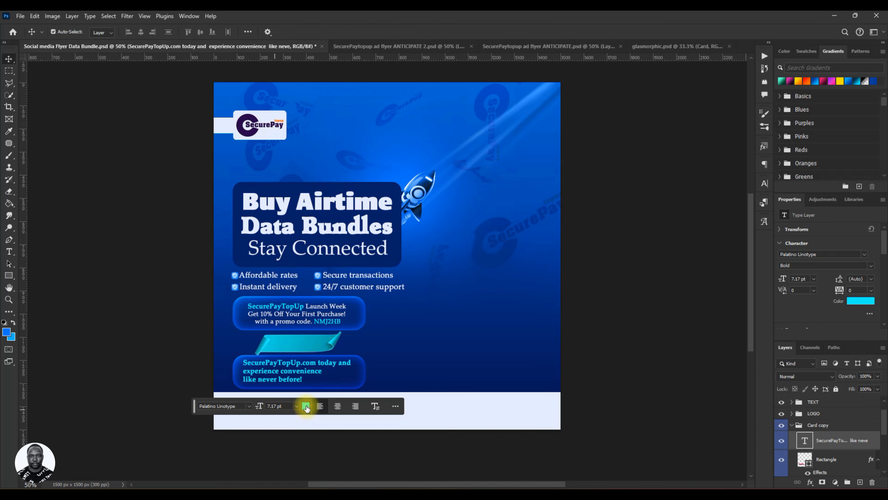
Recolor the lower bar's text to e5ebfe, sampled from the "Buy Airtime" headline.
click(306, 407)
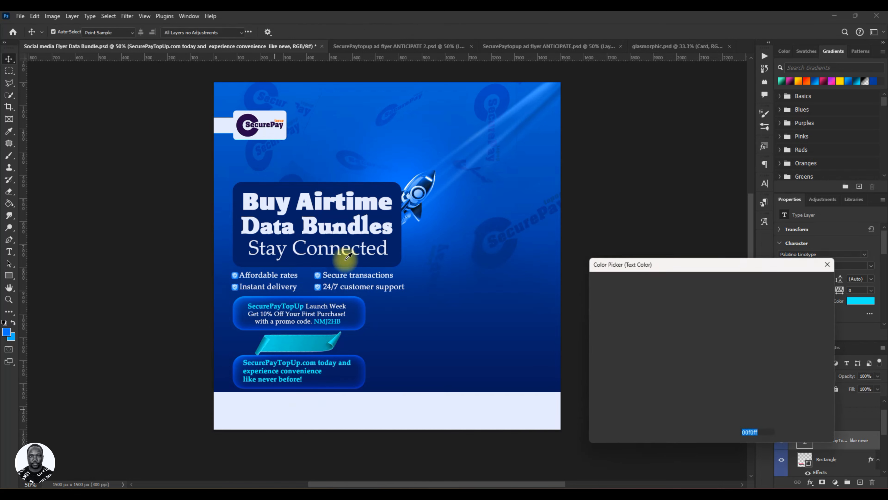
click(343, 199)
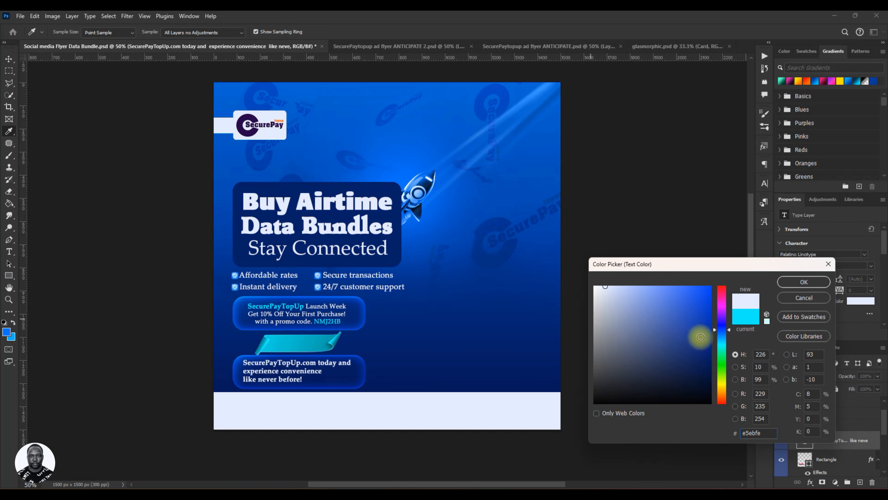
click(797, 283)
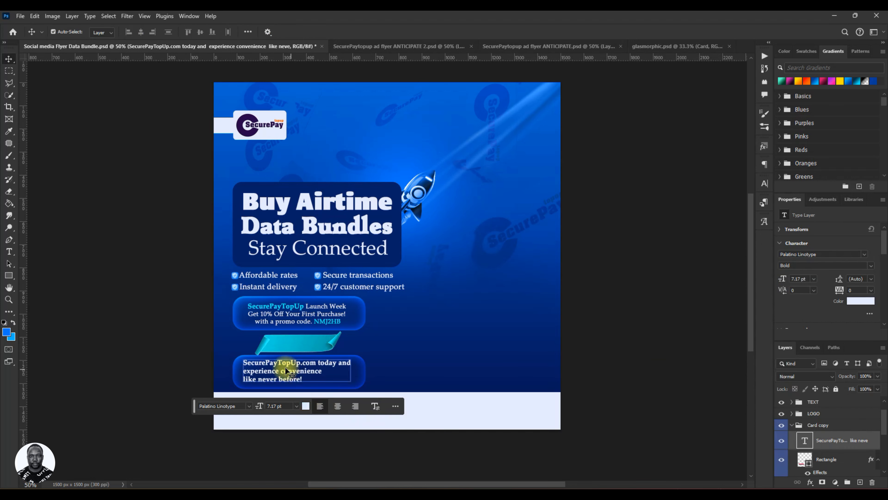
double_click(292, 367)
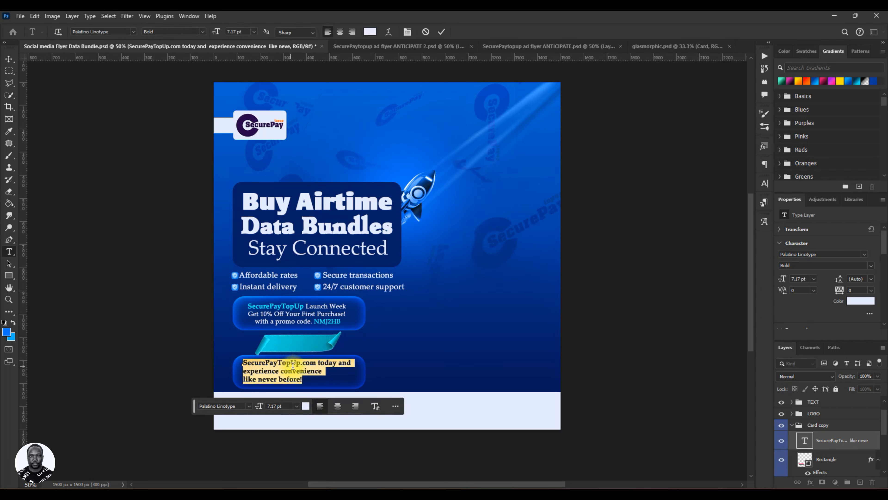
drag(317, 363, 238, 363)
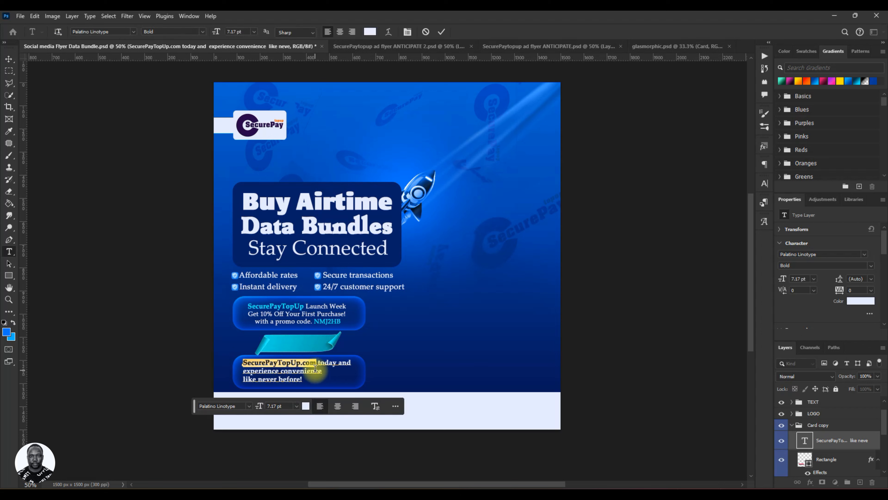
click(304, 407)
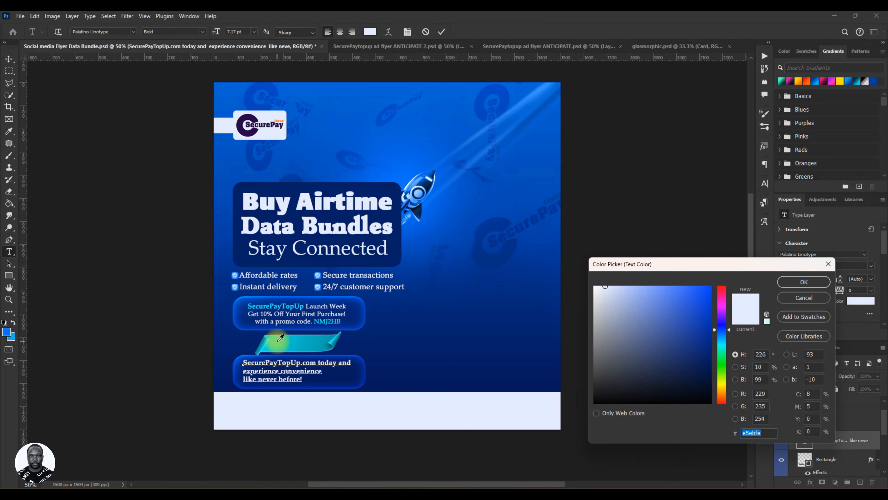
click(827, 263)
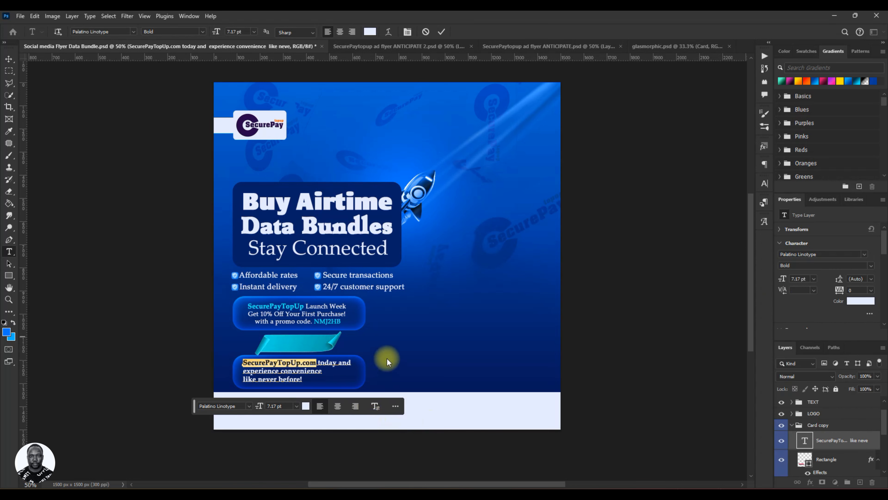
click(441, 34)
Copy the hex color value 00f0ff from the text color of the promo code on the upper glass bar.
key(v)
double_click(318, 321)
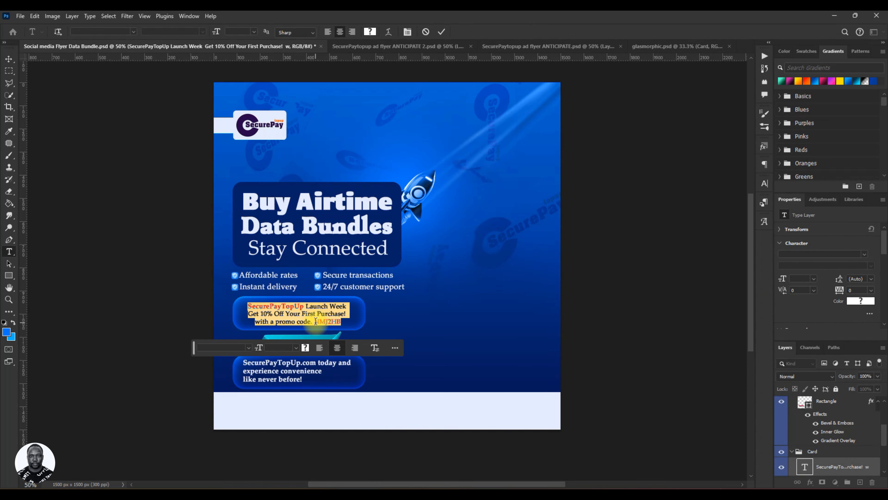
click(306, 348)
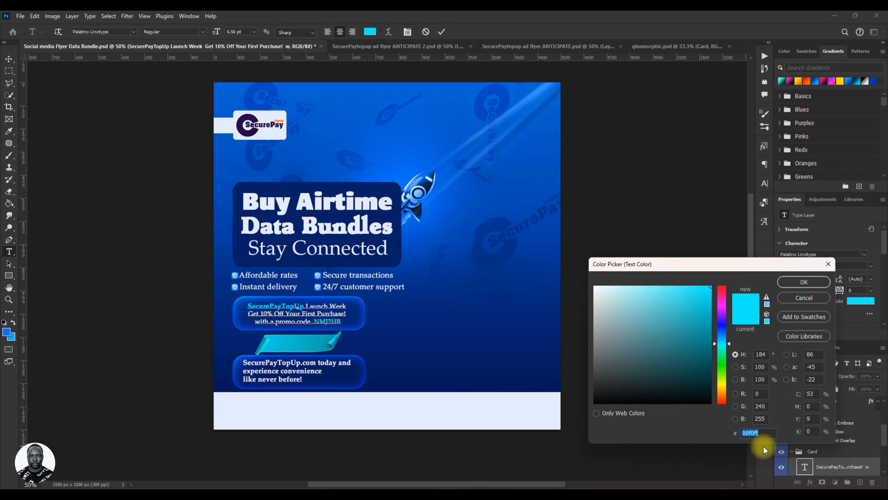
click(820, 281)
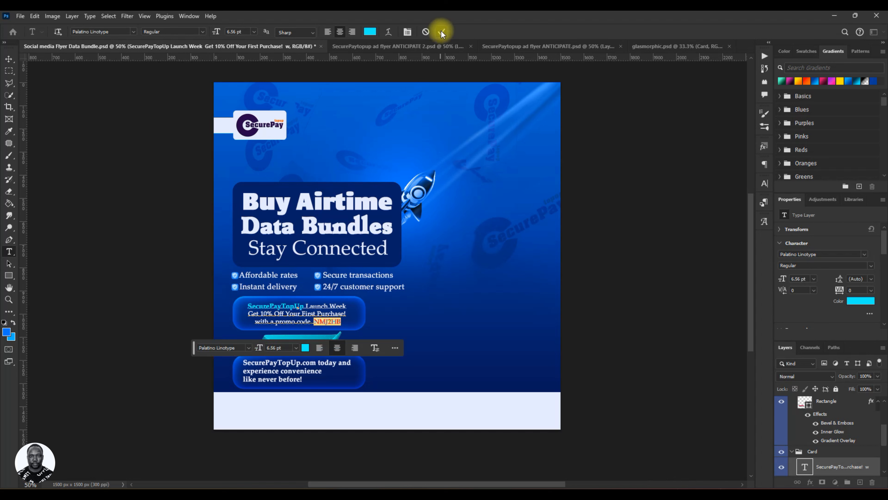
click(308, 347)
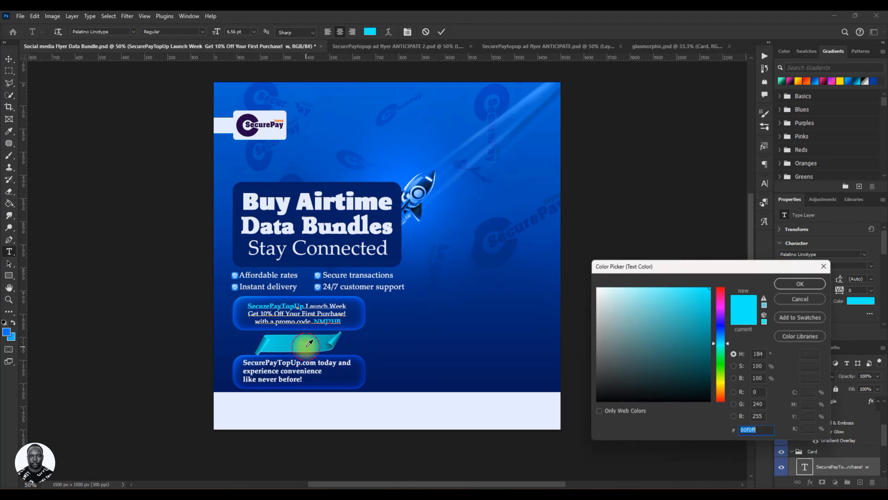
click(829, 265)
click(441, 32)
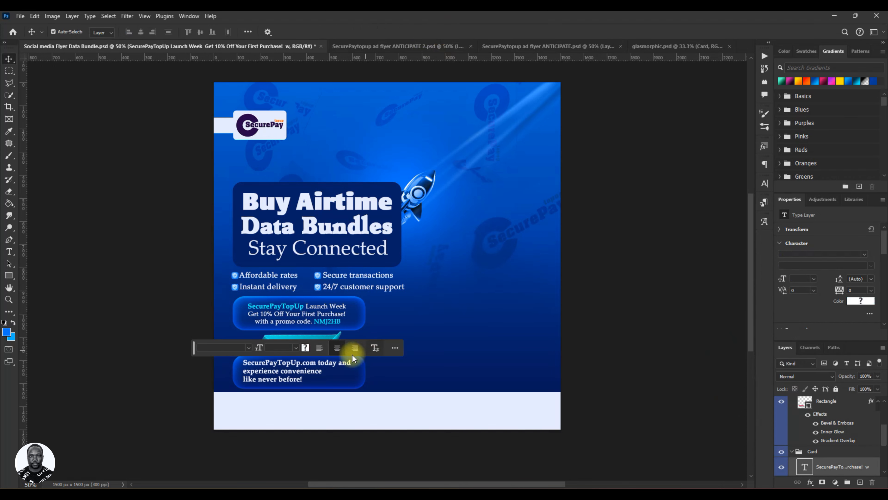
Recolor "SecurePayTopUp.com" in the lower bar's text to 00f0ff.
double_click(289, 364)
click(242, 363)
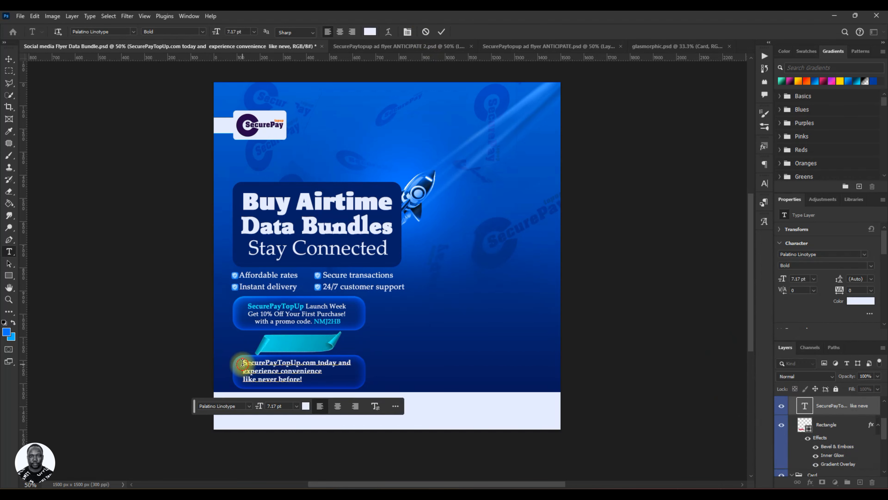
drag(243, 364, 317, 363)
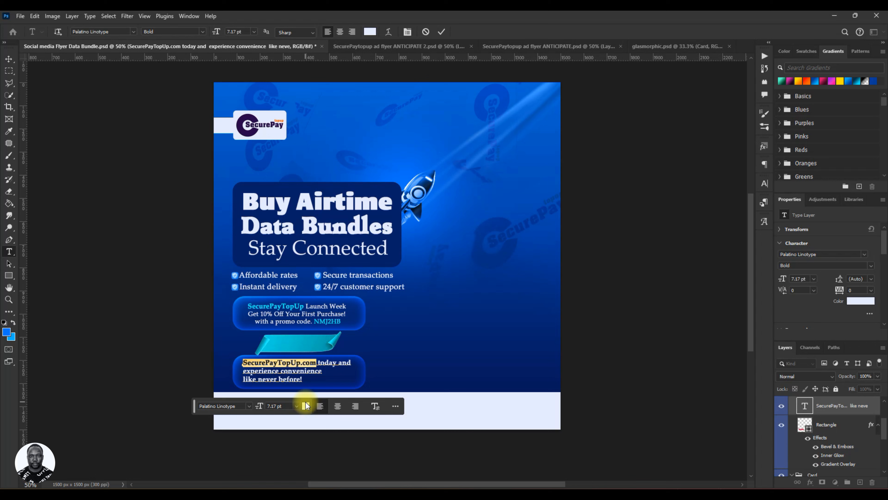
click(306, 406)
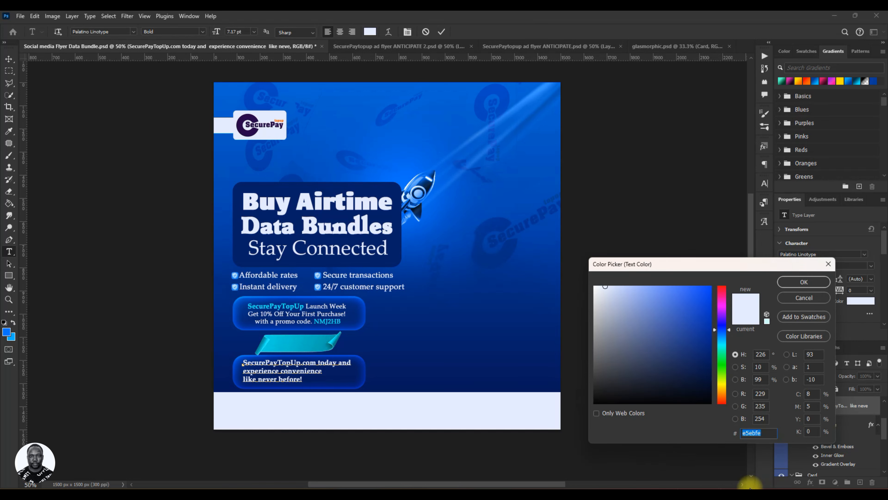
text(00)
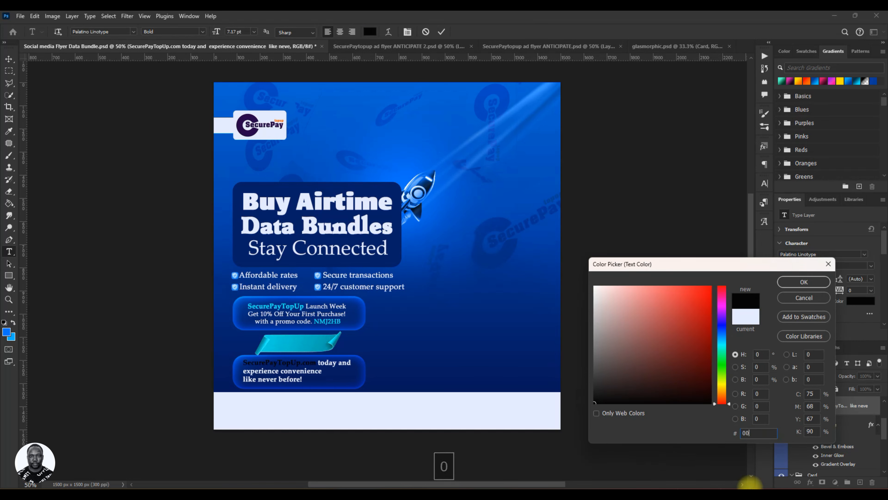
text(f0ff)
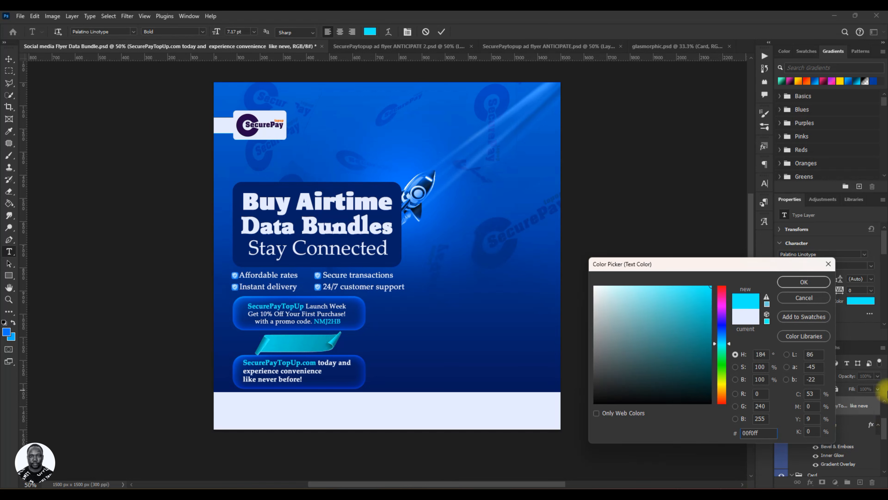
click(804, 282)
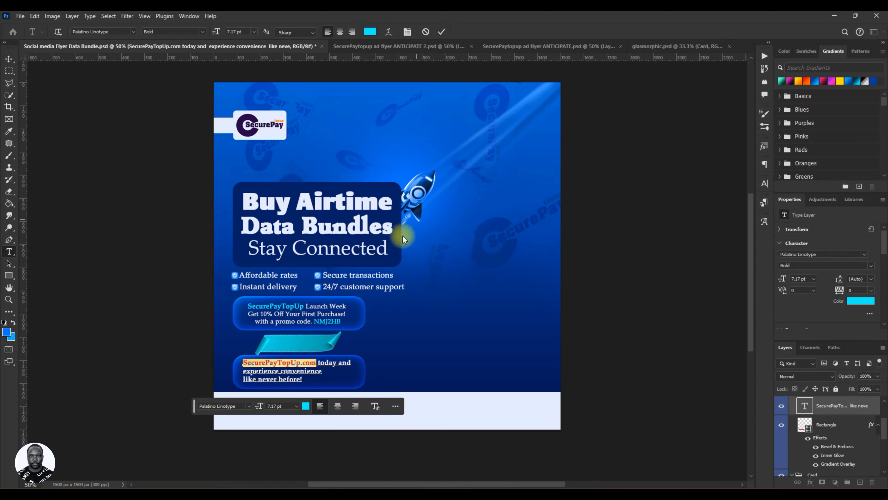
Set the highlighted "SecurePayTopUp.com" to 8 pt in the Bold style and commit the text edit.
click(765, 183)
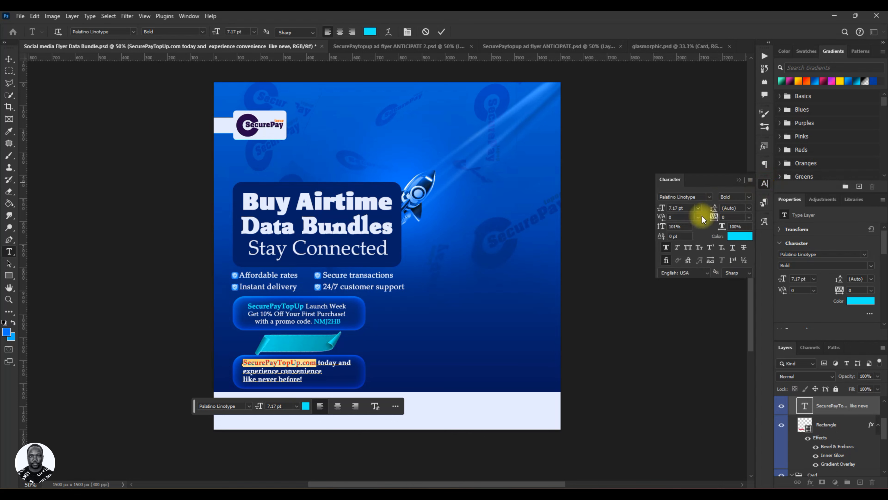
click(675, 208)
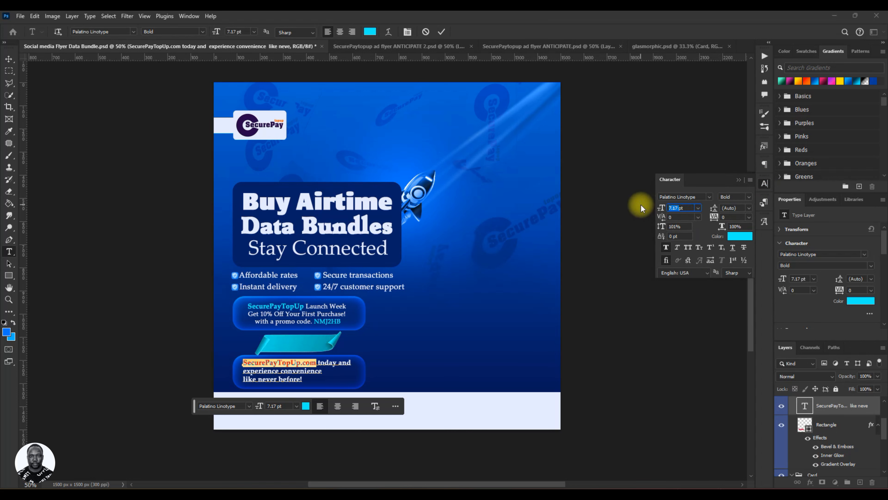
key(Up)
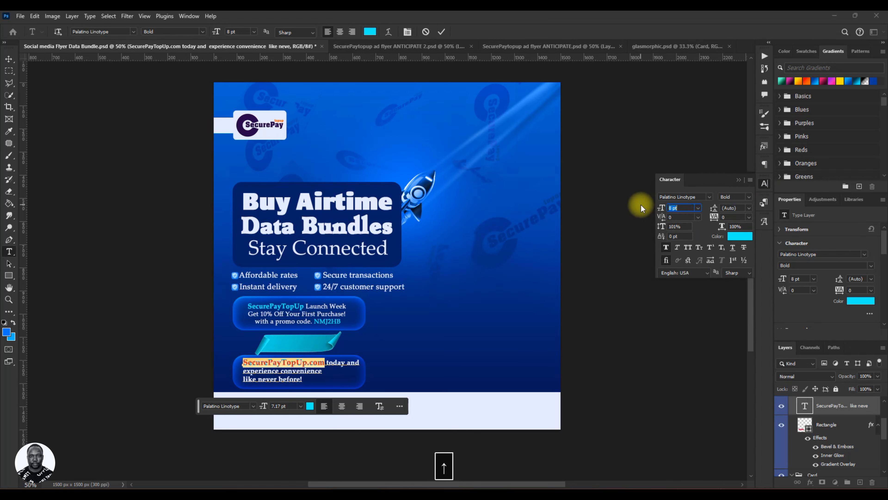
click(748, 197)
click(742, 219)
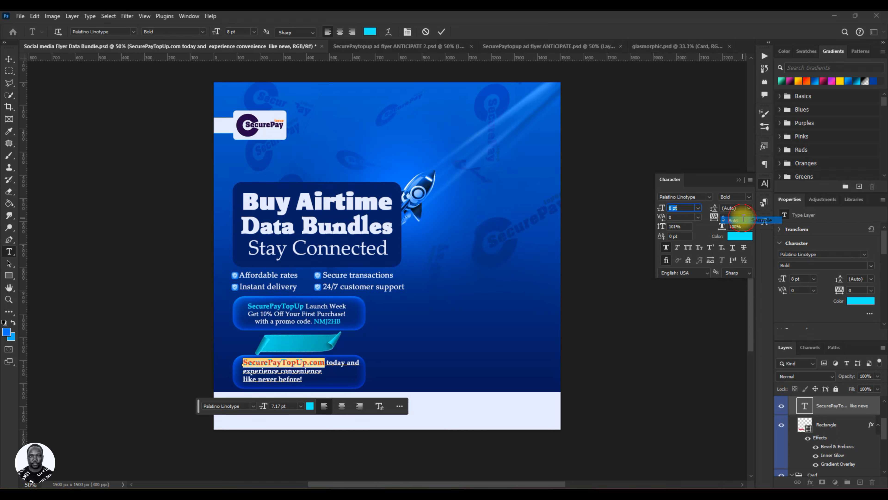
click(441, 32)
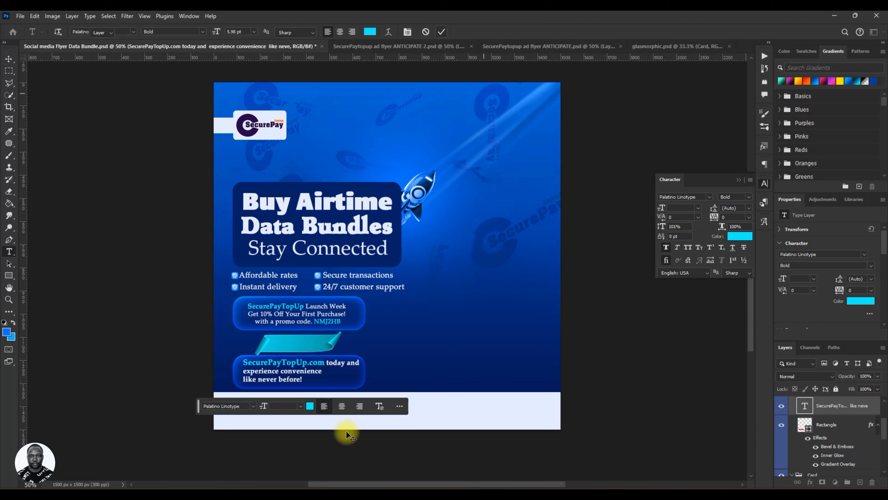
Nudge the lower bar's text slightly down and to the left to center it in the bar, and save the document.
key(v)
key(Down)
key(Down)
key(Down)
key(Down)
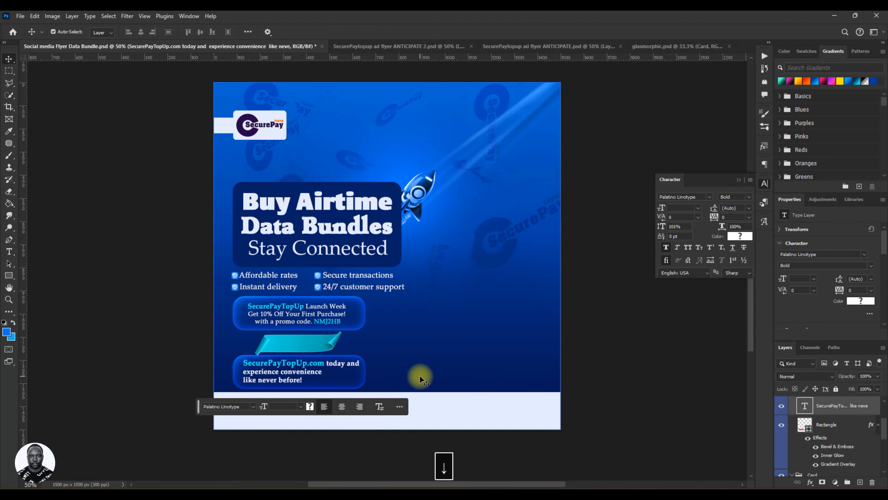
key(Left)
key(Left)
key(Left)
key(Left)
key(Down)
key(Down)
key(Down)
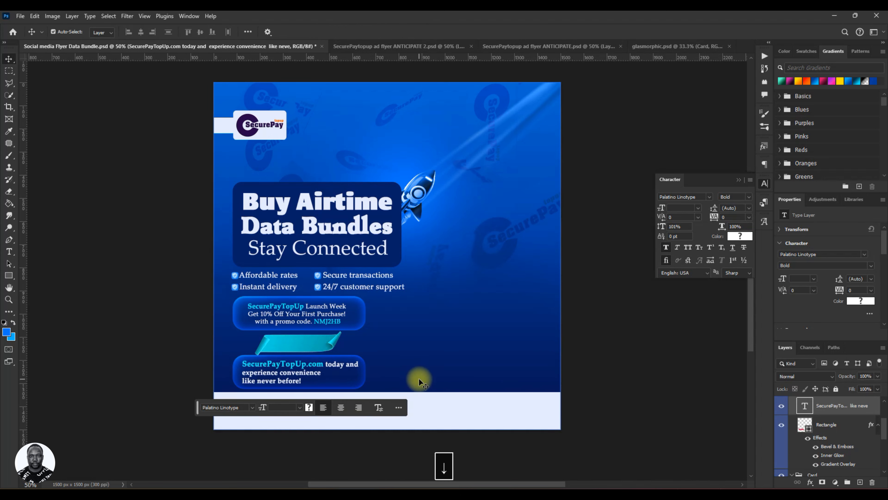
key(ctrl+s)
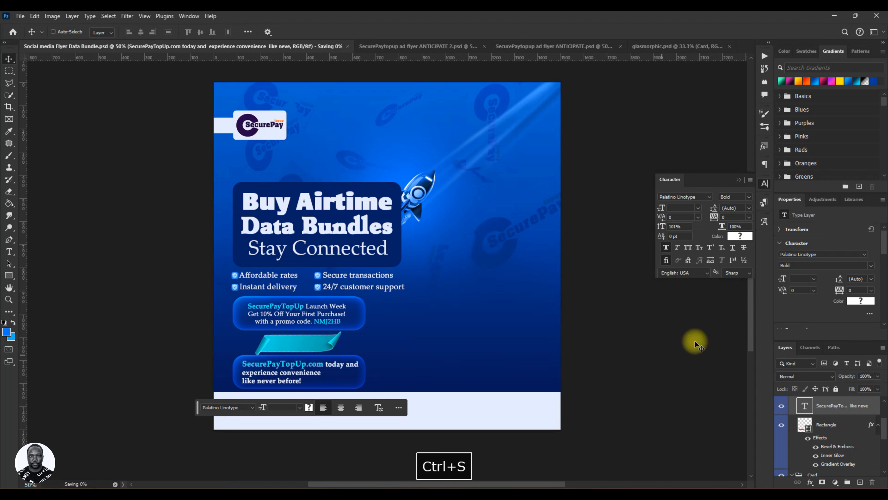
Collapse the bar rectangle's effects and the Card copy and Card groups, and expand the BG group.
drag(200, 407, 190, 459)
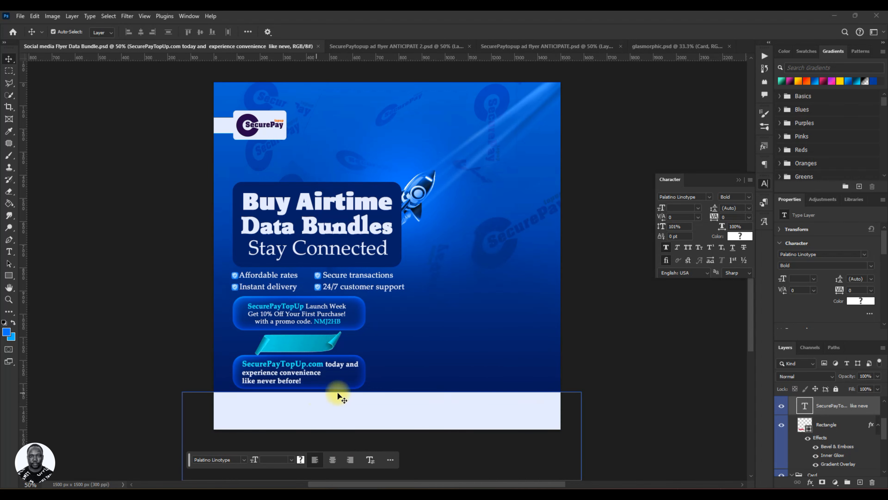
click(871, 426)
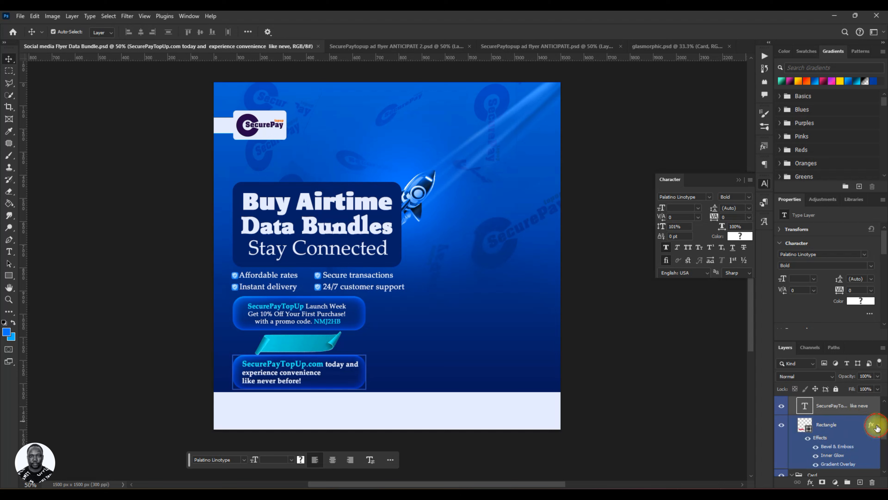
click(877, 427)
scroll(828, 441, up, 3)
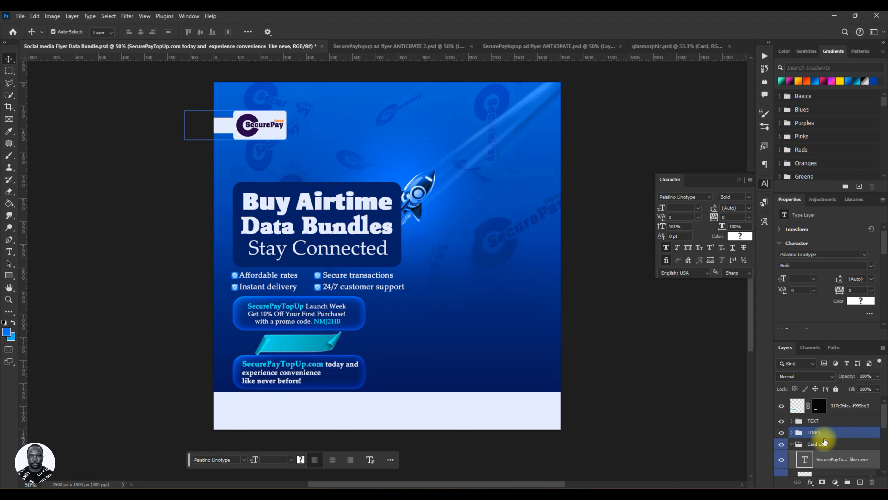
click(793, 444)
scroll(799, 445, down, 1)
click(793, 437)
scroll(799, 440, down, 2)
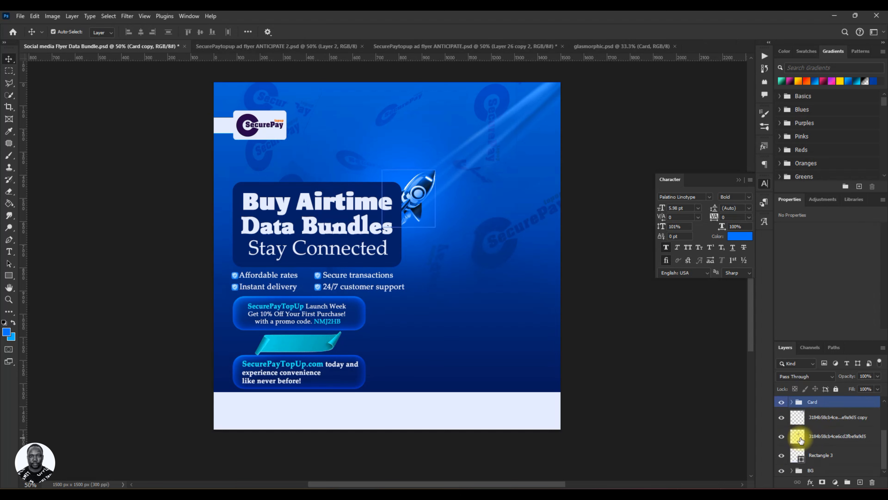
click(792, 472)
click(793, 471)
scroll(808, 454, down, 2)
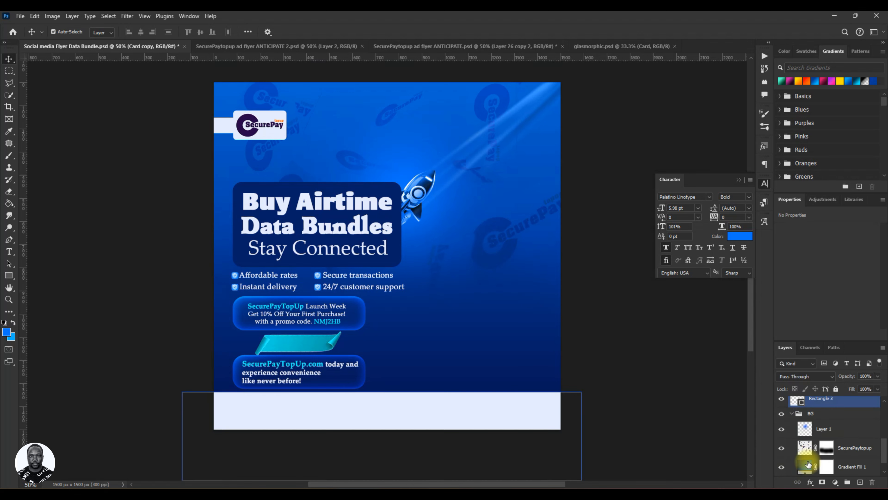
Add a new layer above Layer 1 in the BG group and dab a soft 300 px blue glow behind the upper bar's left end.
click(819, 434)
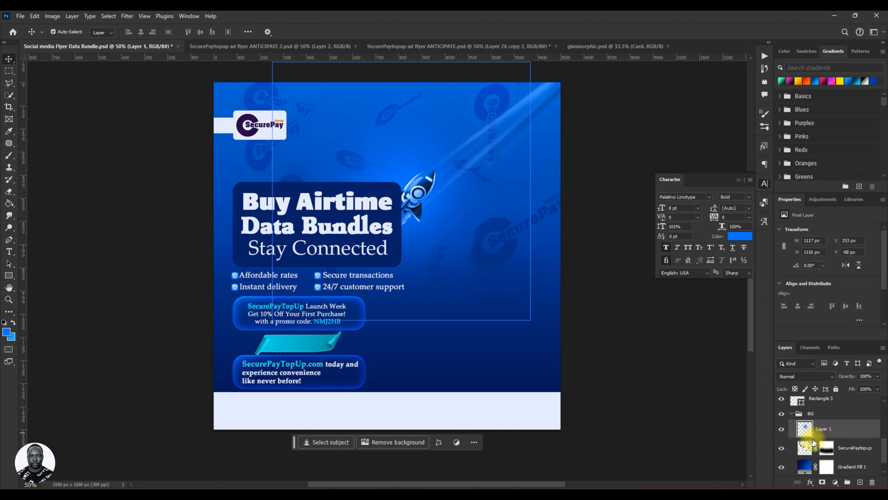
click(860, 482)
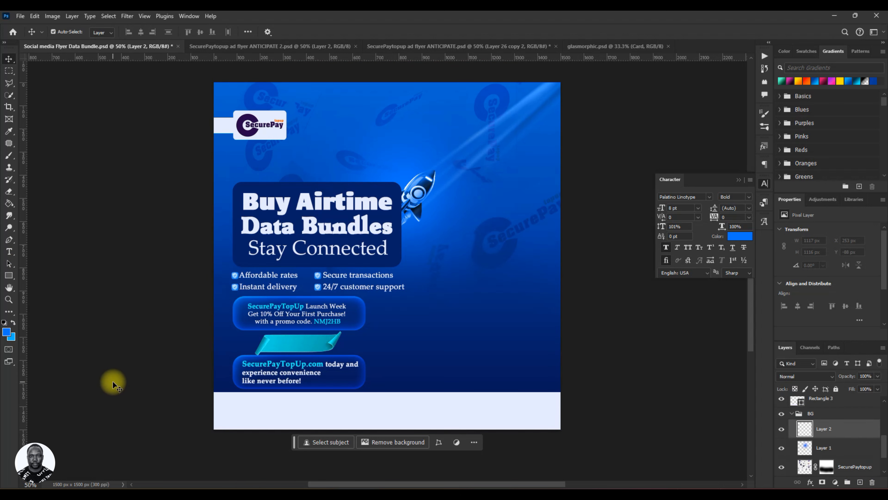
key(b)
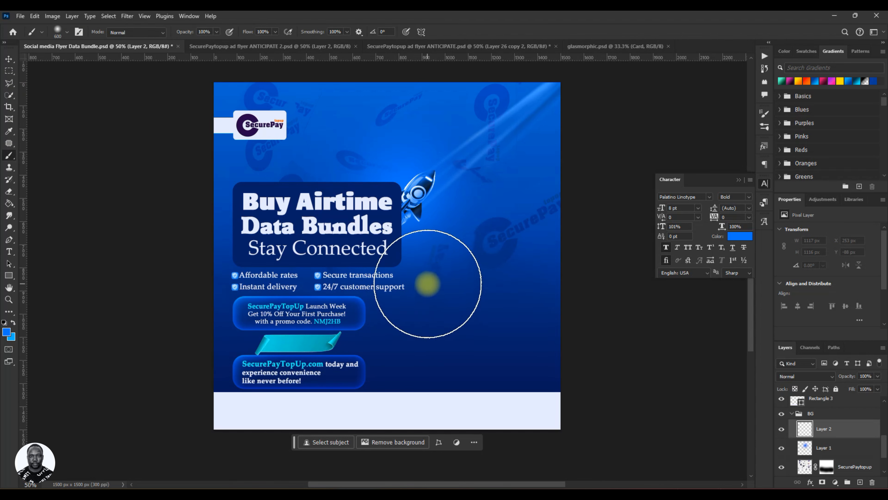
key(bracketleft)
key(bracketleft)
key(bracketleft)
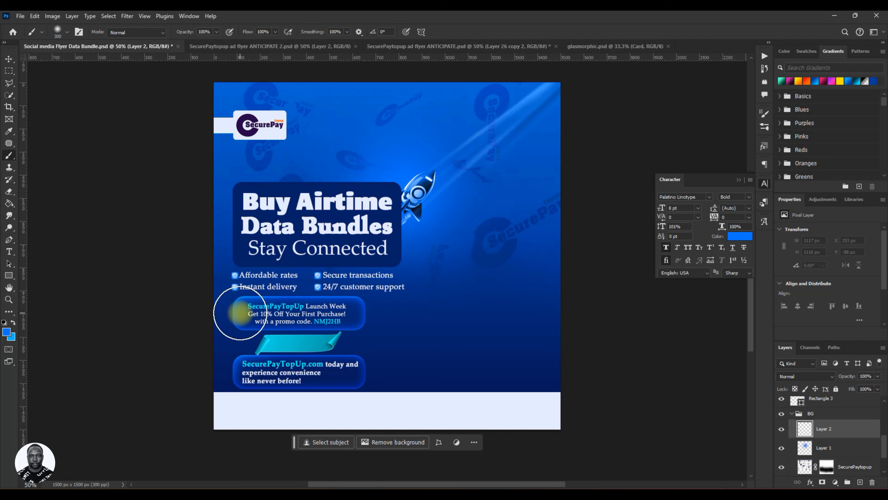
click(241, 313)
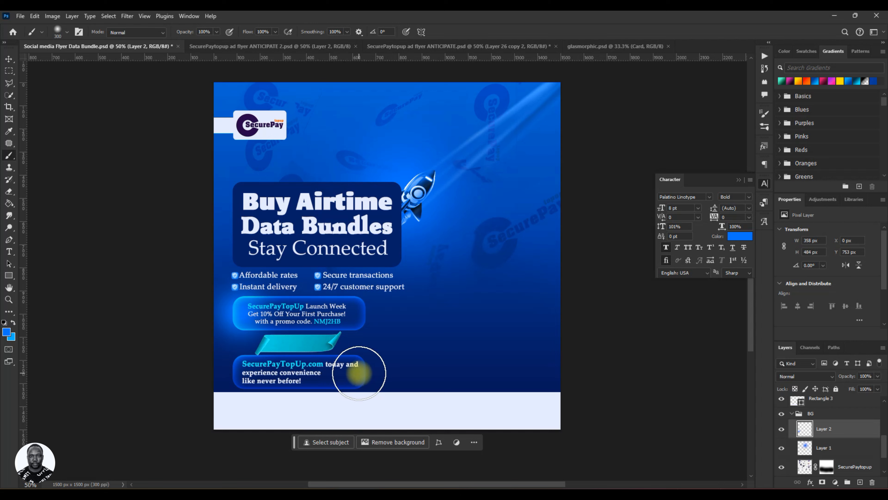
click(360, 373)
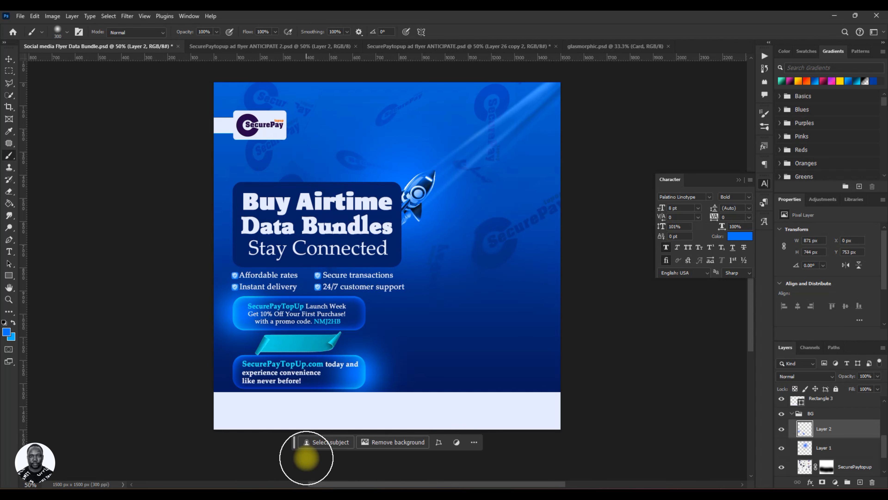
key(v)
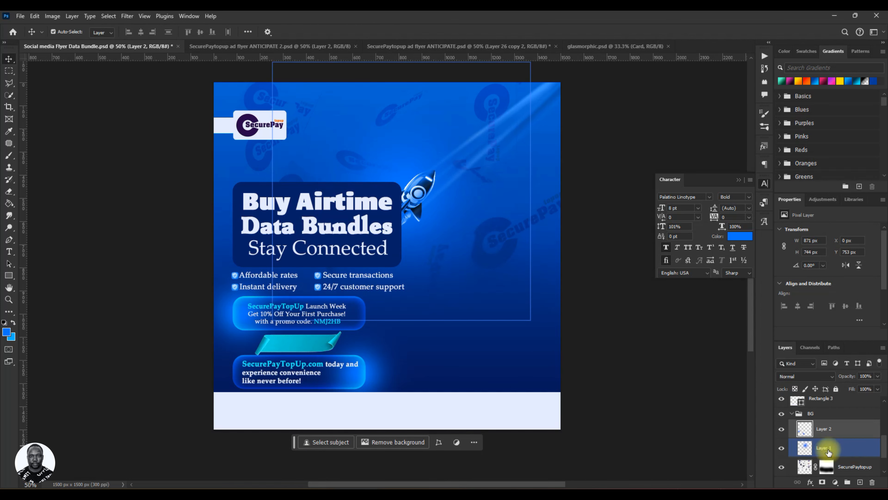
click(540, 402)
key(ctrl+z)
key(ctrl+z)
key(ctrl+z)
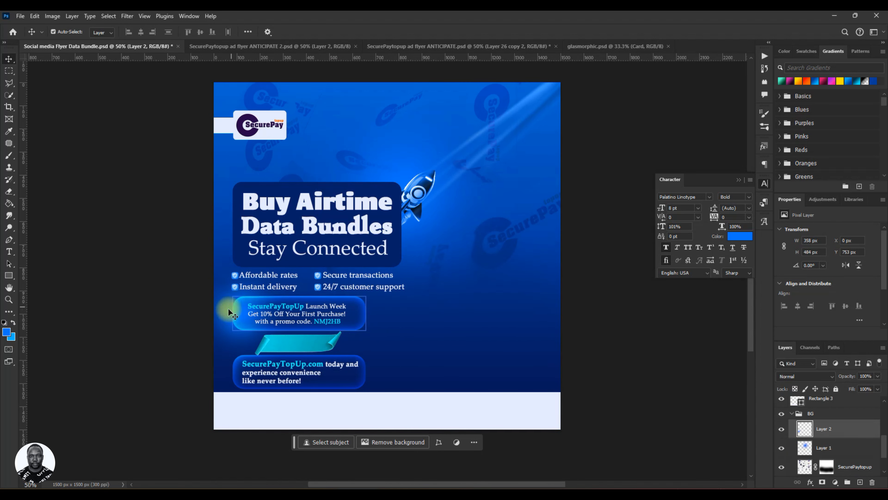
Add another layer above Layer 2 and dab a soft 300 px blue glow behind the lower bar's right end.
click(862, 484)
click(820, 452)
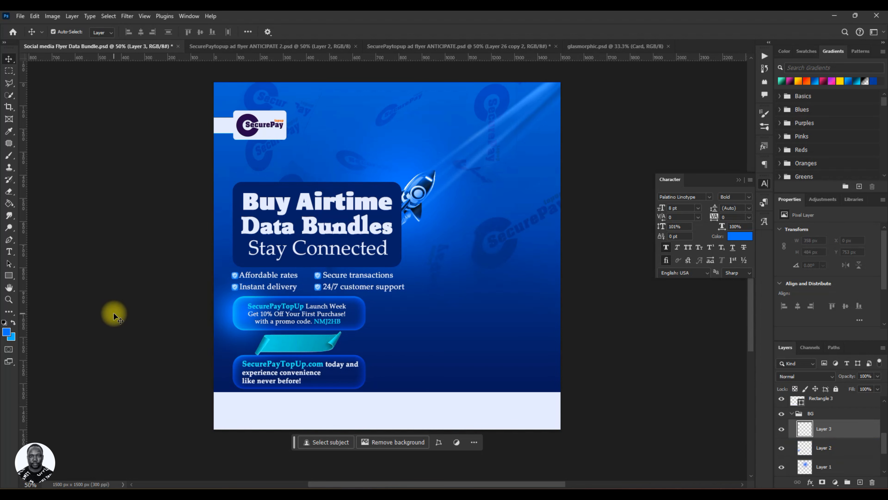
key(c)
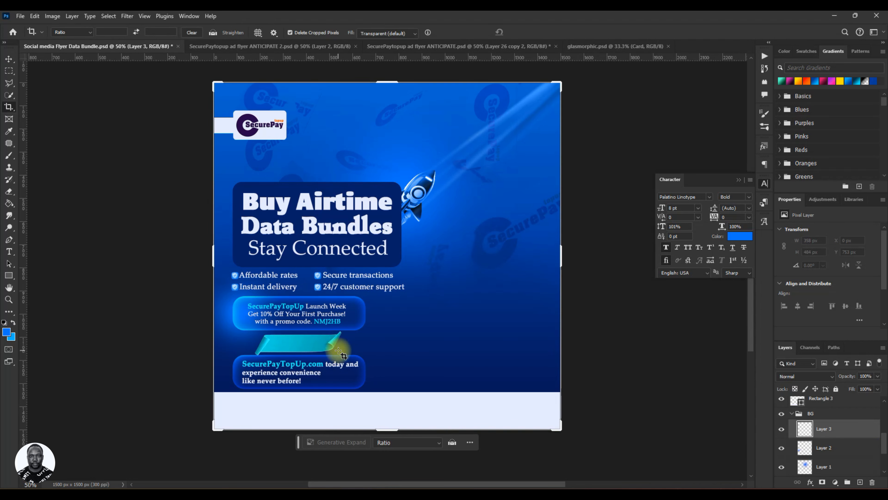
key(v)
key(b)
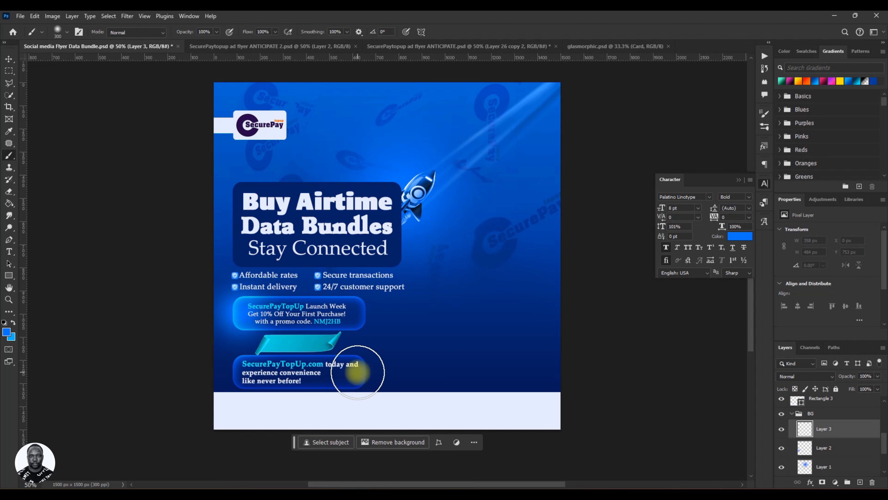
click(357, 372)
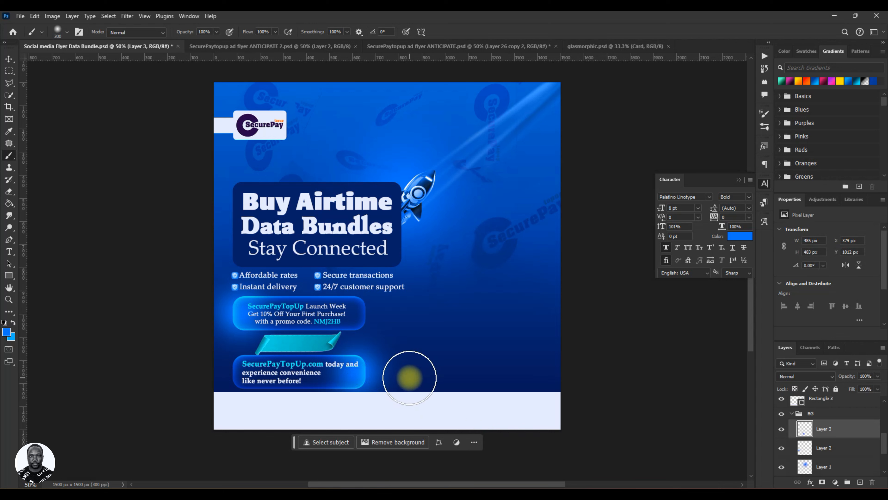
key(v)
Set the blend mode of both glow layers, Layer 3 and Layer 2, to Lighten.
click(832, 434)
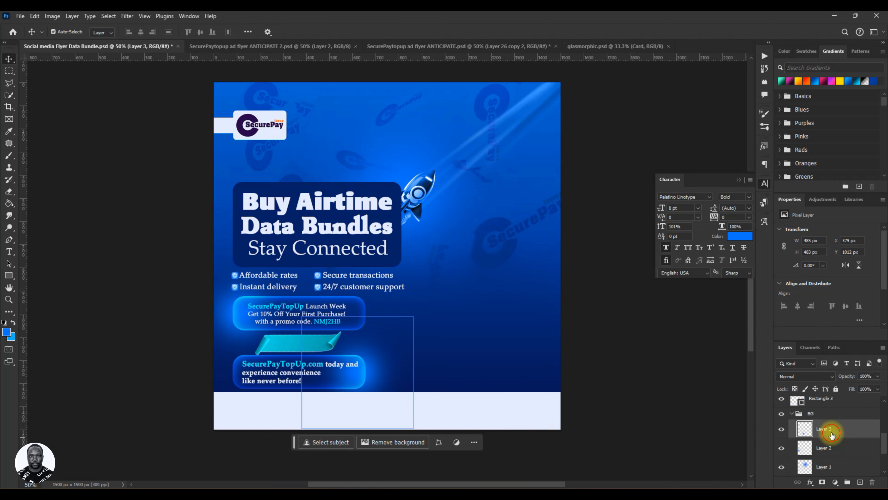
click(804, 376)
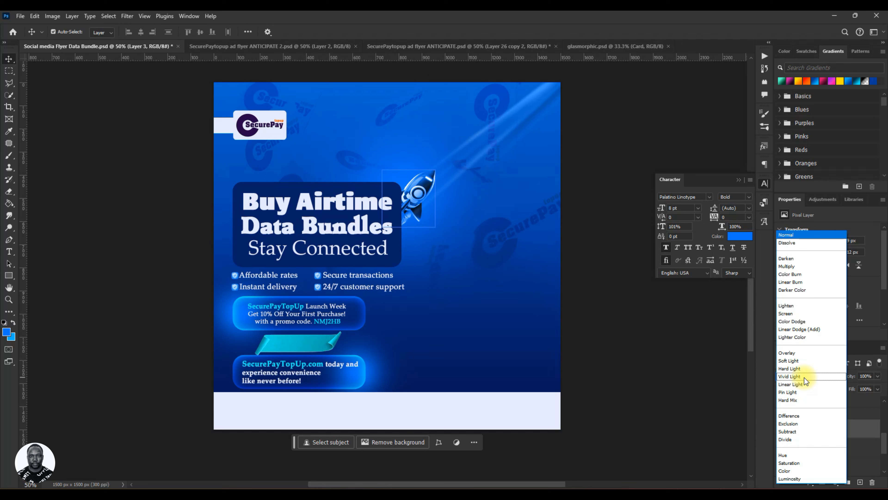
click(855, 382)
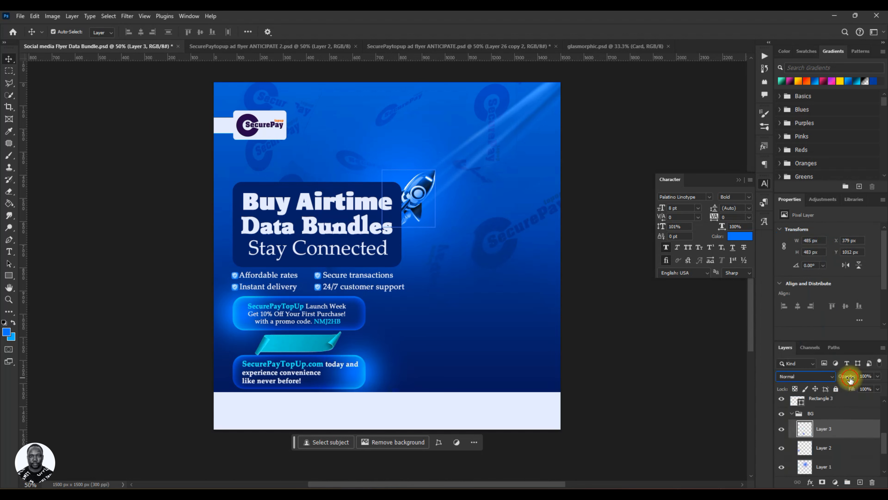
click(803, 377)
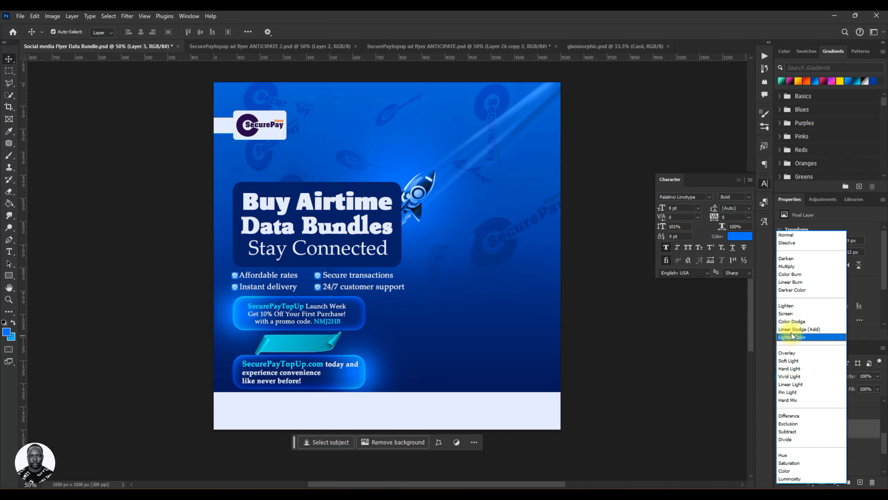
click(788, 306)
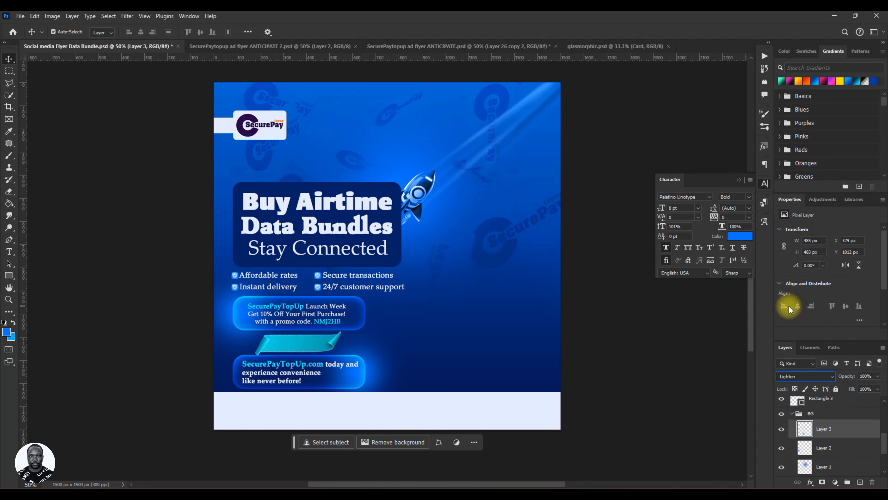
click(834, 453)
click(805, 377)
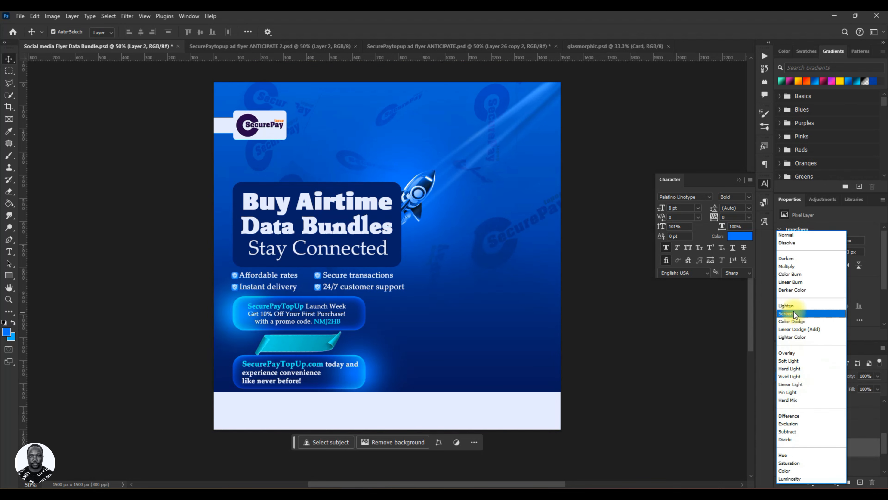
click(793, 310)
Collapse the BG group and save the document.
click(796, 414)
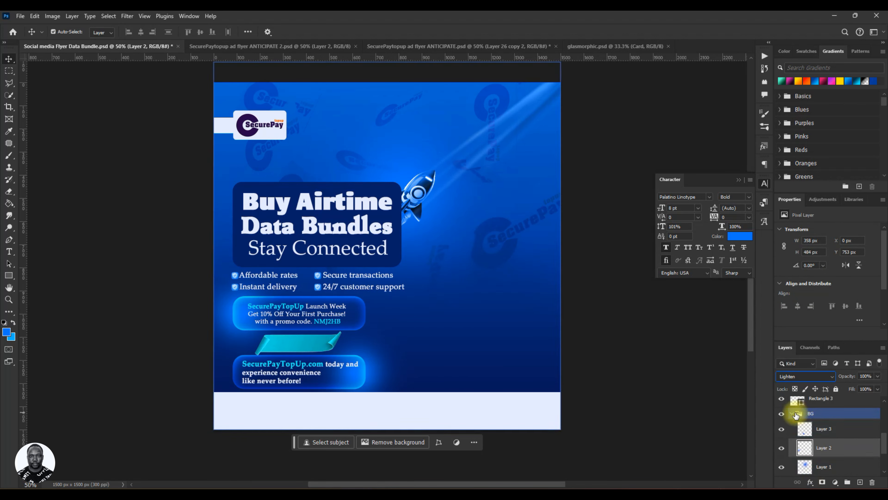
click(794, 415)
click(823, 454)
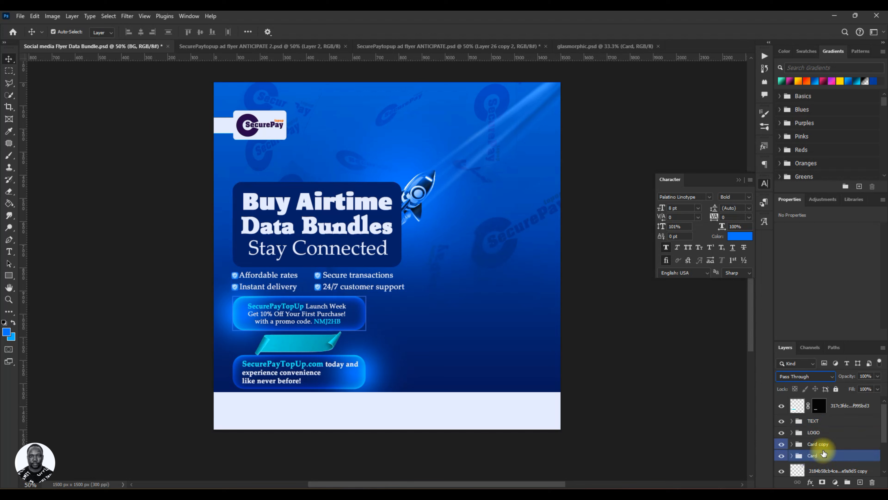
key(ctrl+s)
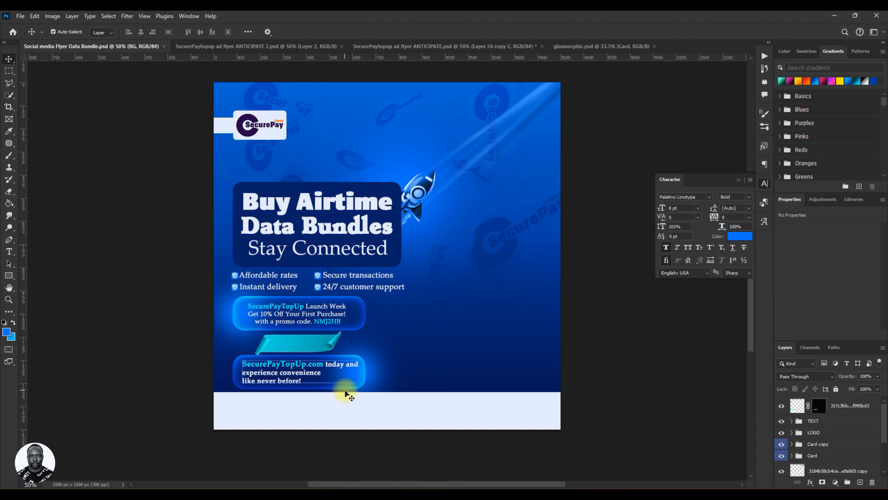
Nudge the pale footer band, Rectangle 3, up by 2 px.
click(370, 419)
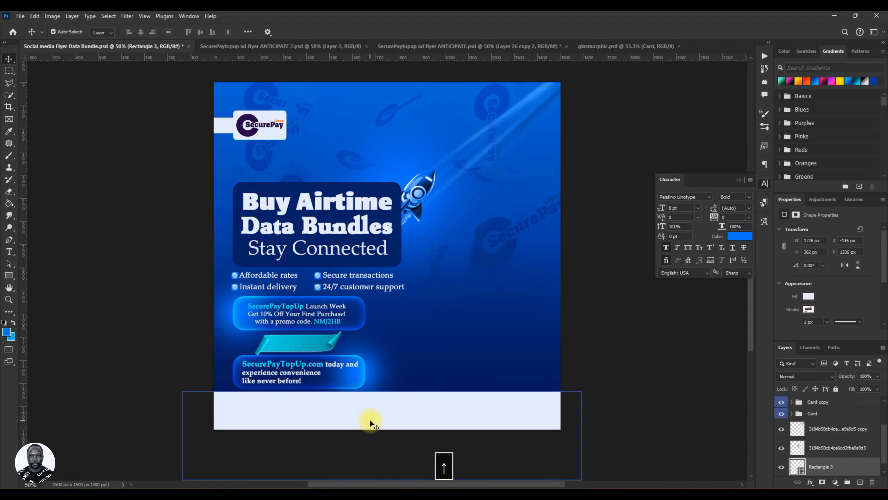
key(Up)
key(Up)
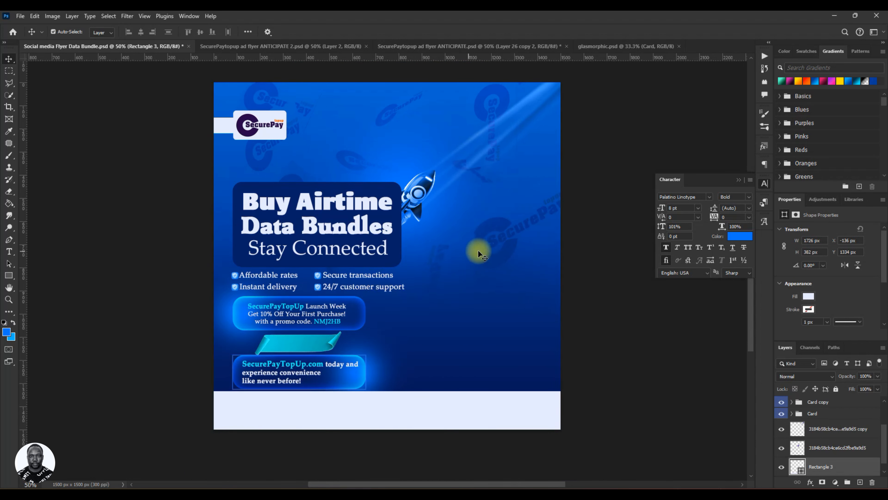
Copy the faint shield icon beside the lower bar in SecurePaytopup ad flyer ANTICIPATE.psd into the Social media Flyer Data Bundle document.
click(286, 50)
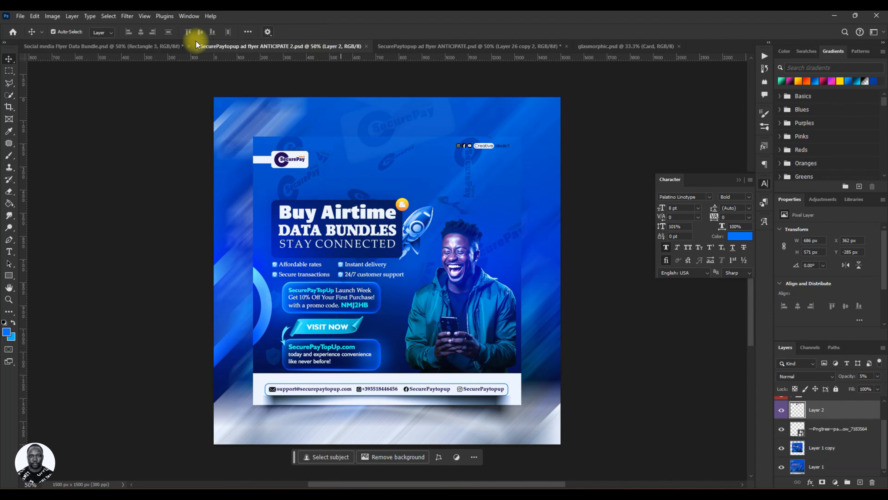
click(171, 46)
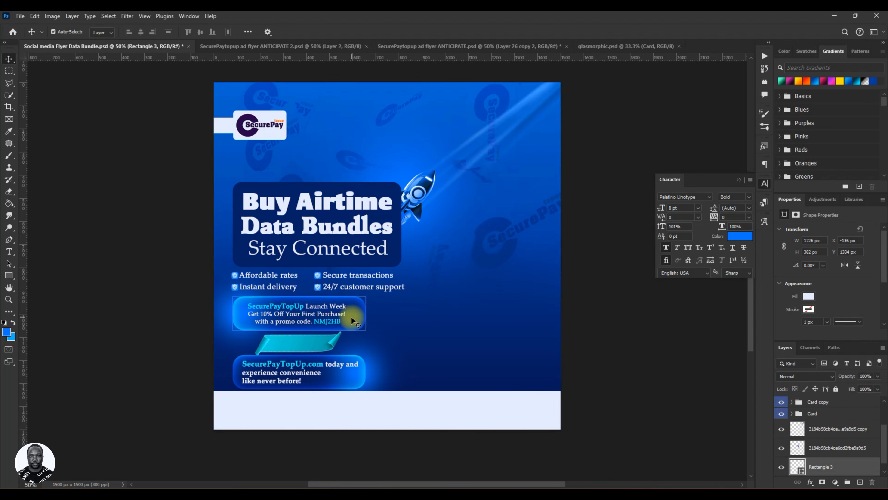
click(420, 46)
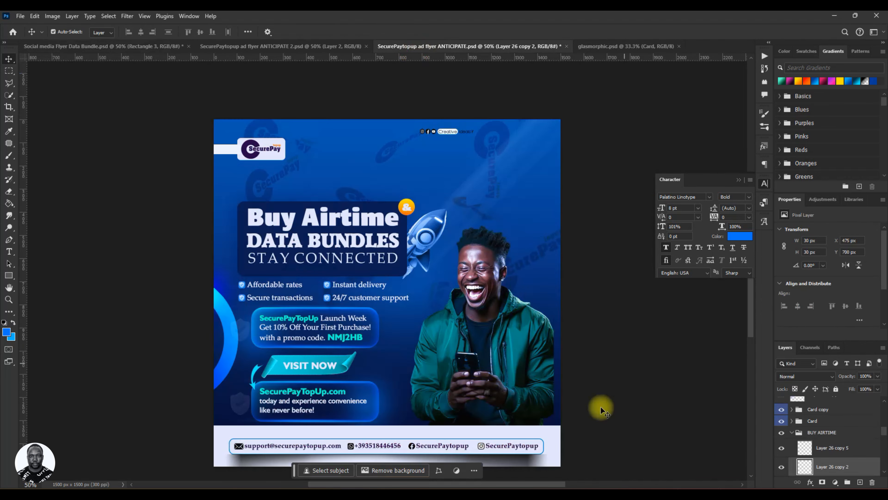
click(246, 408)
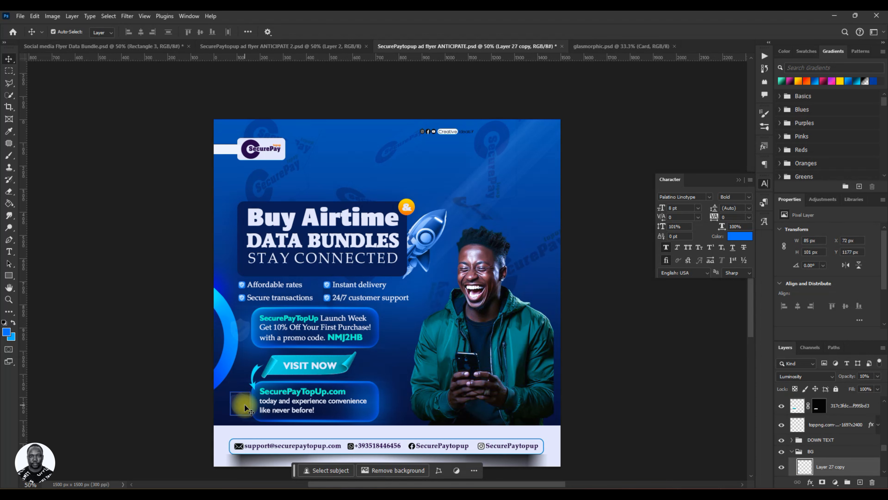
scroll(93, 74, up, 2)
click(98, 49)
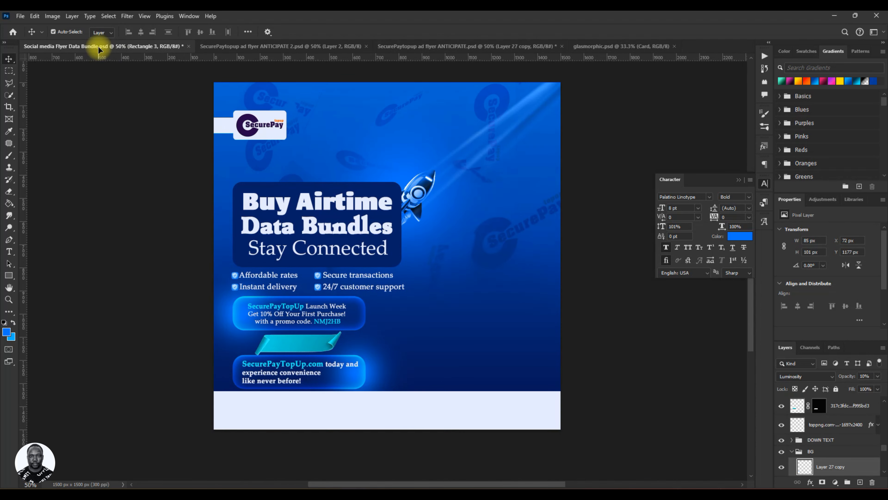
click(491, 315)
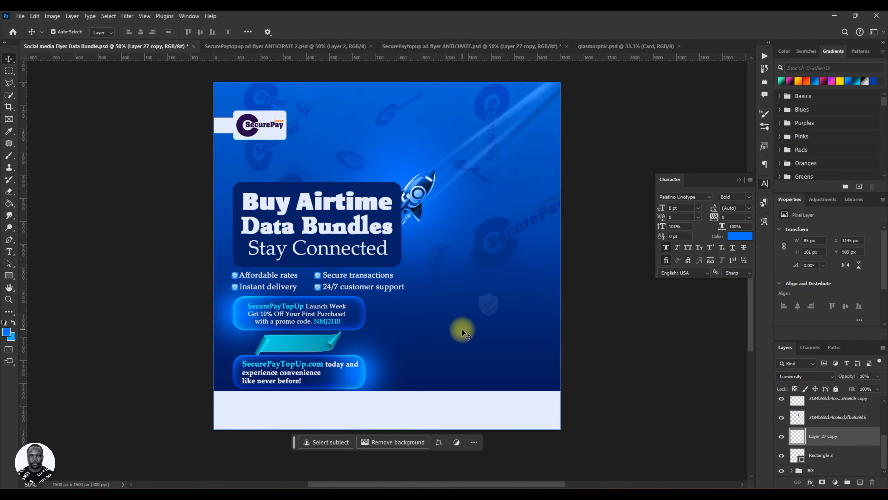
Scale the shield icon down to about 61 x 73 px and place it just beyond the upper promo bar's right end.
key(ctrl+t)
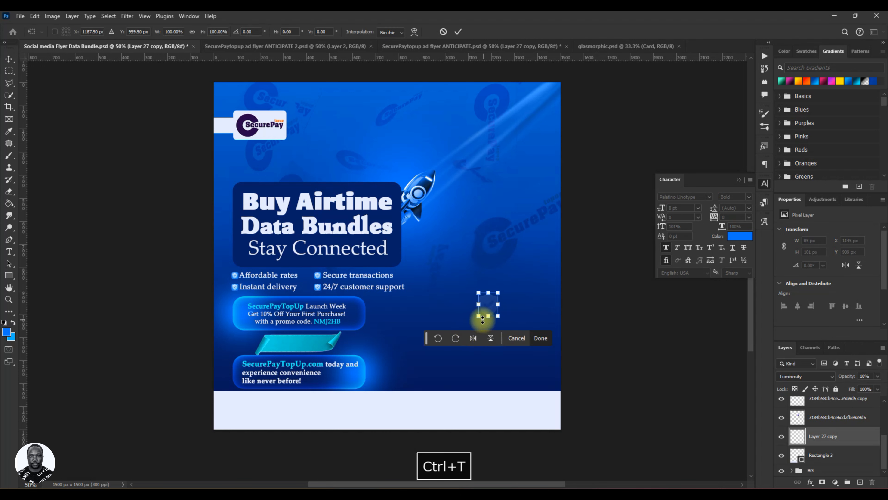
drag(479, 316, 463, 335)
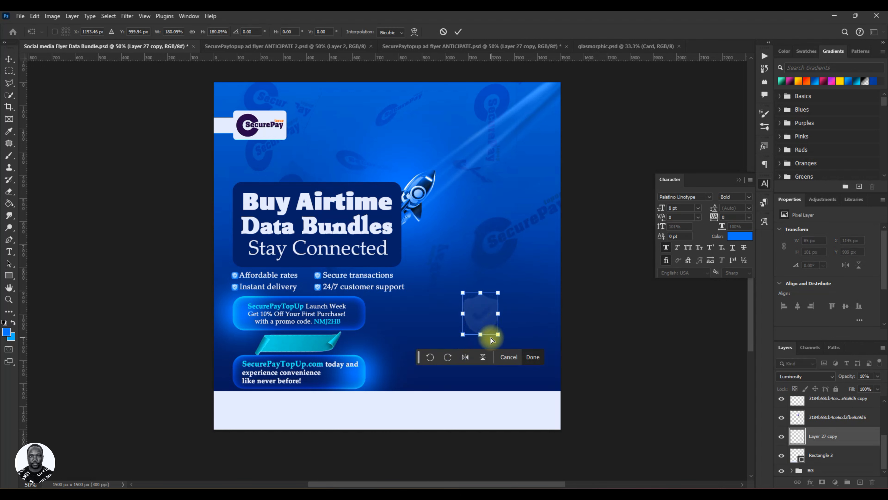
key(ctrl+z)
drag(487, 305, 383, 322)
click(464, 31)
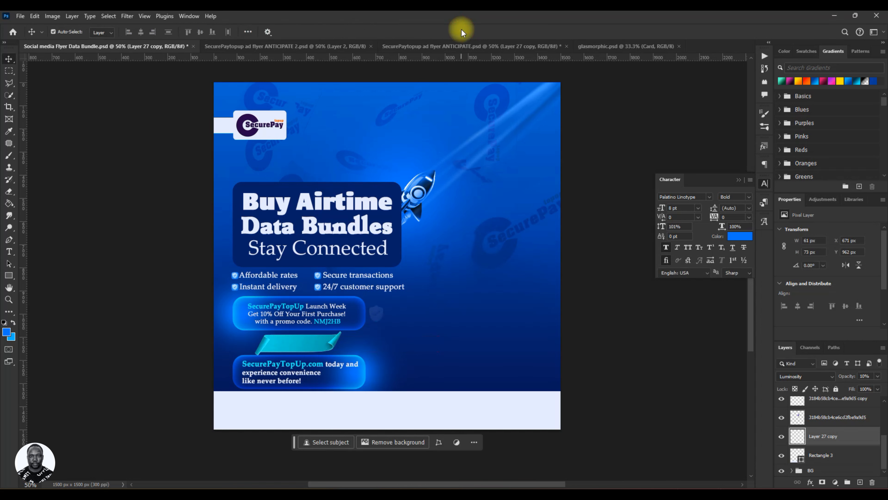
click(520, 414)
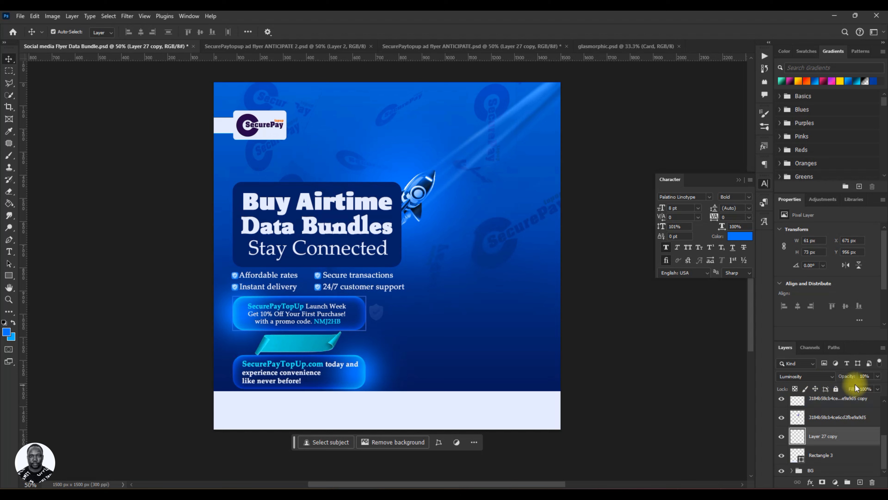
Raise the shield layer's opacity to 100% and nudge the shield about 4 px left toward the upper bar.
drag(846, 380, 885, 382)
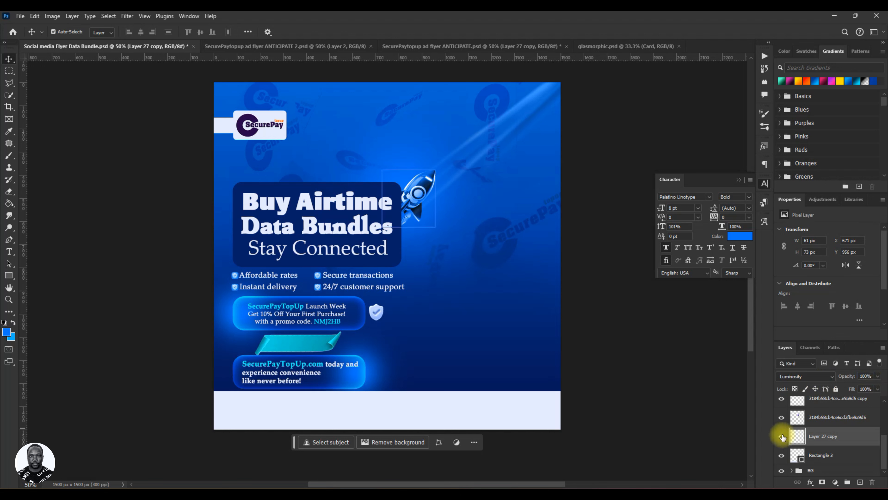
key(Left)
key(Left)
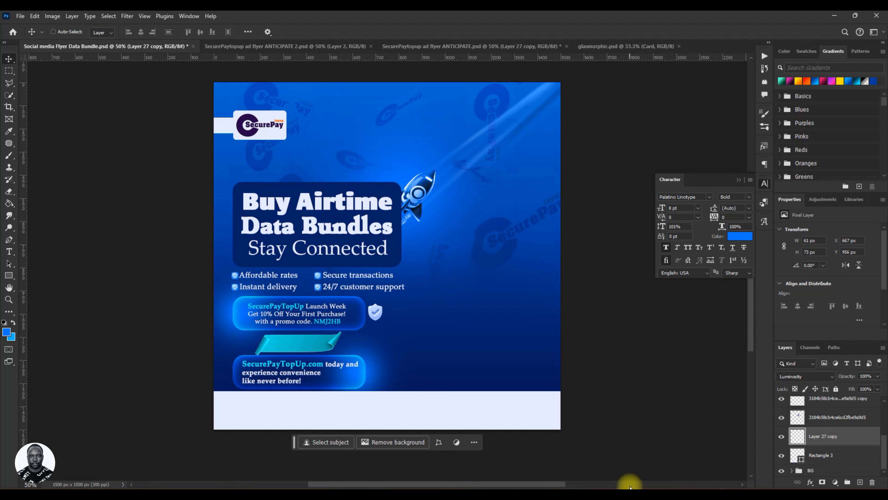
Duplicate the shield, place the copy straight below beside the lower promo bar's right end, and save the document.
key(ctrl+j)
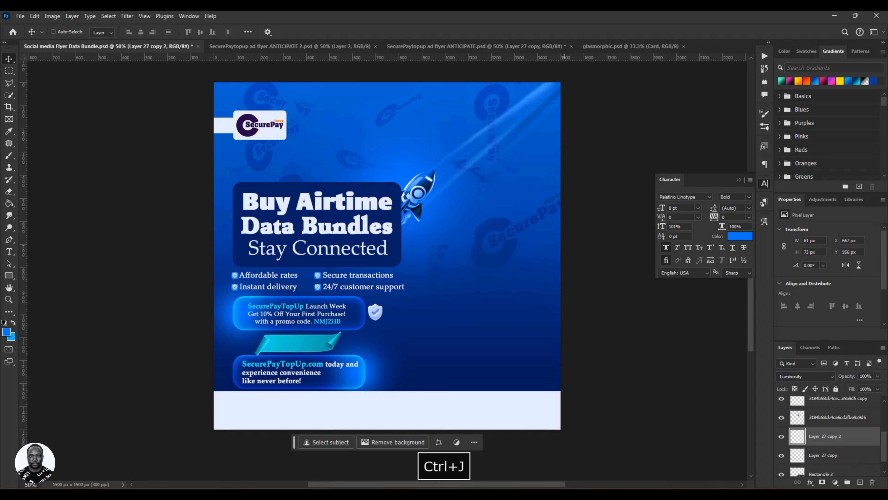
drag(372, 319, 369, 376)
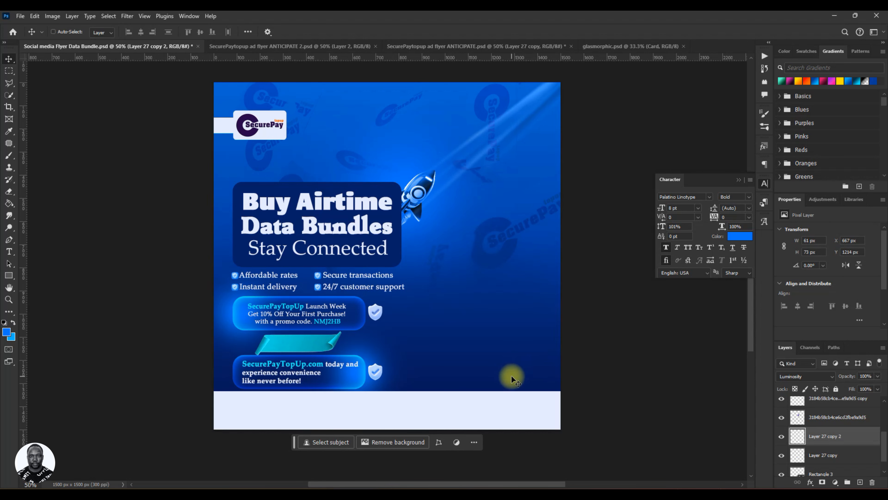
key(ctrl+s)
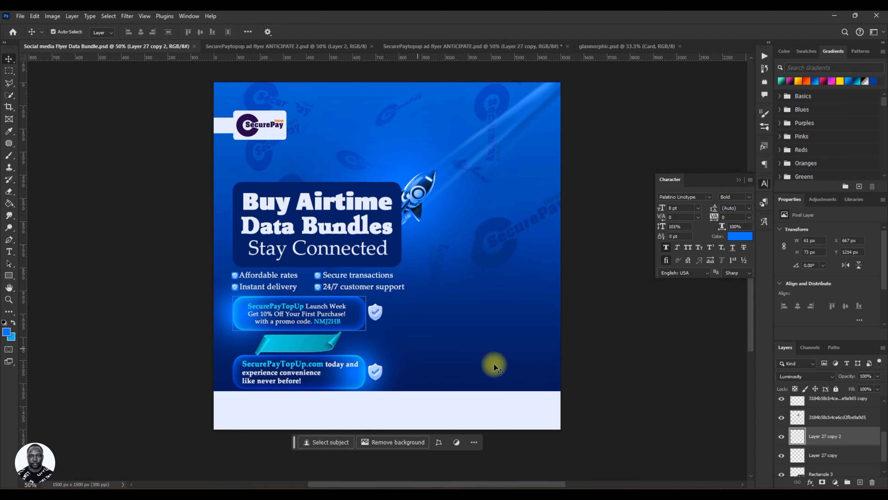
ctrl+click(825, 455)
key(ctrl+t)
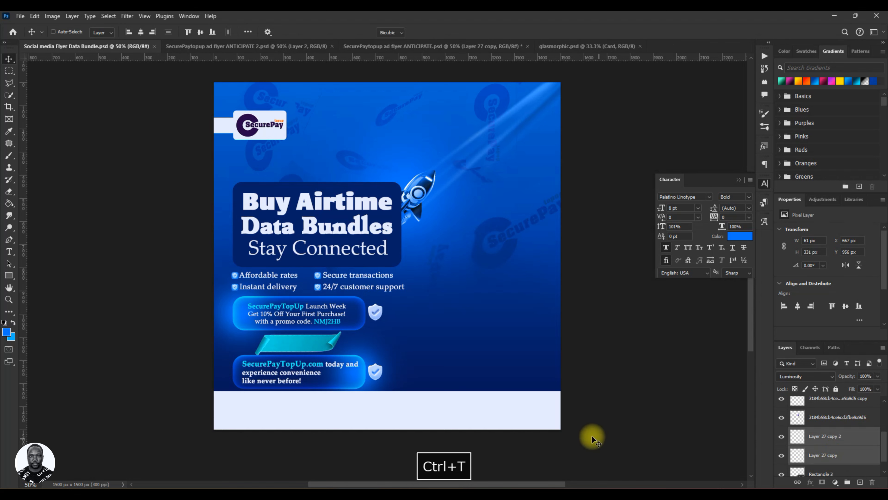
drag(376, 338, 229, 328)
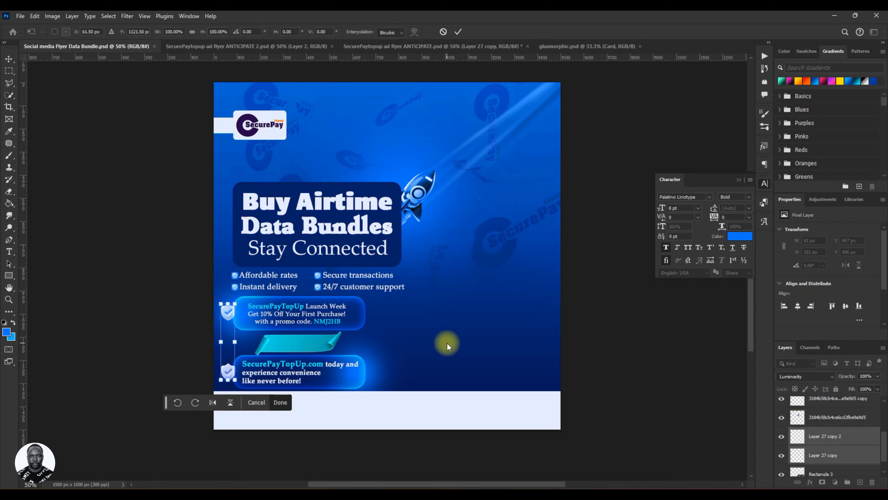
key(Left)
key(Left)
key(Left)
key(Left)
key(Left)
key(Left)
key(Left)
key(Left)
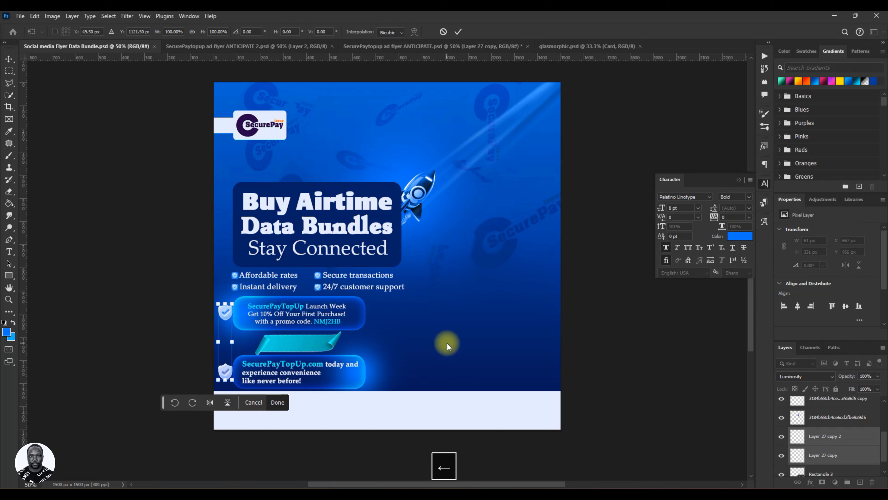
click(442, 31)
Save the flyer document with both shields beside the right ends of the promo bars.
key(ctrl+s)
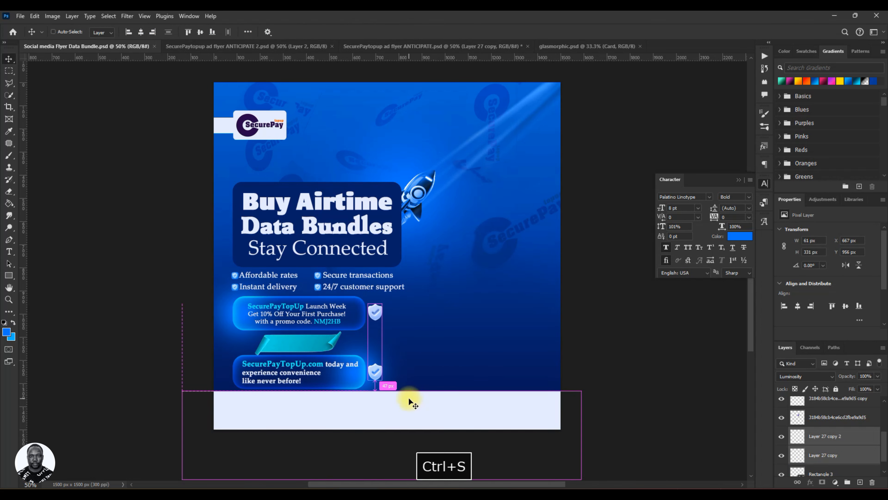
ctrl+click(408, 397)
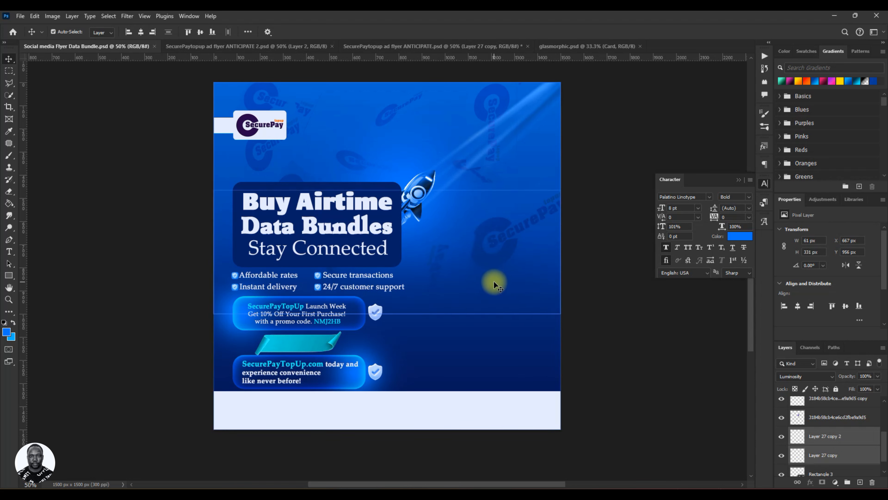
key(ctrl+s)
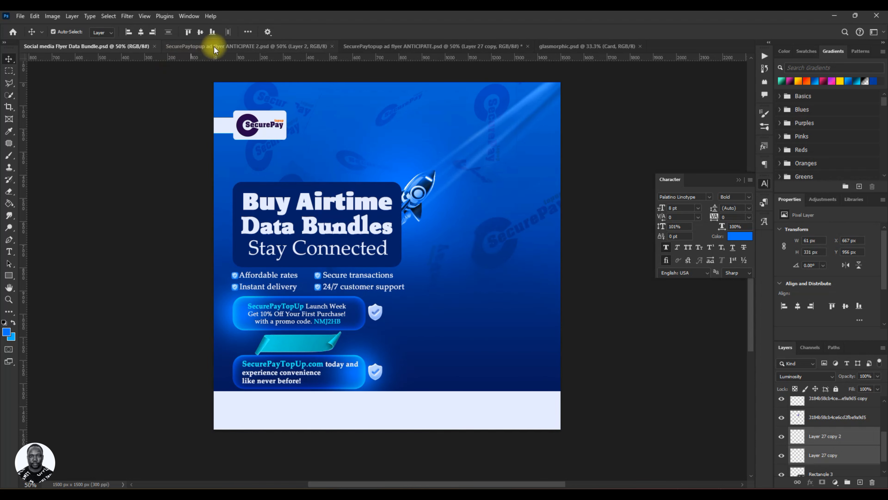
Place the laughing man's photo from the RESOURCE folder, scale it to about 37.64% and set it to the right of the promo bars.
key(alt+Tab)
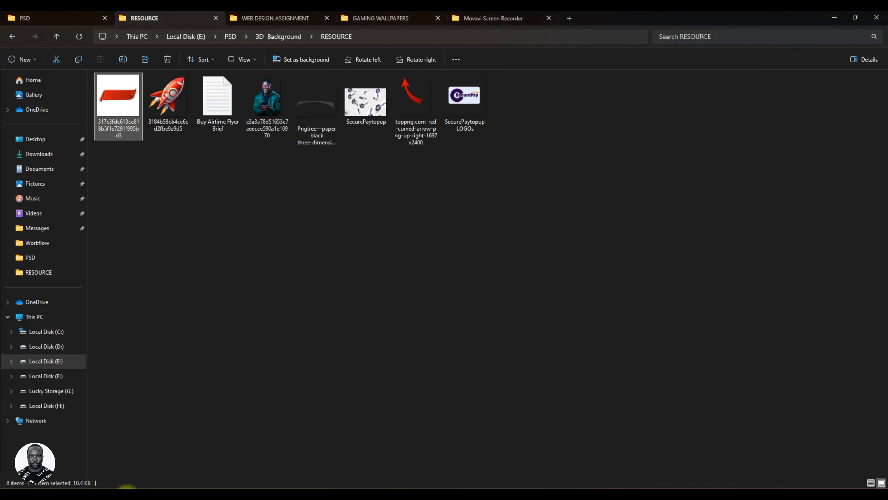
drag(267, 101, 487, 313)
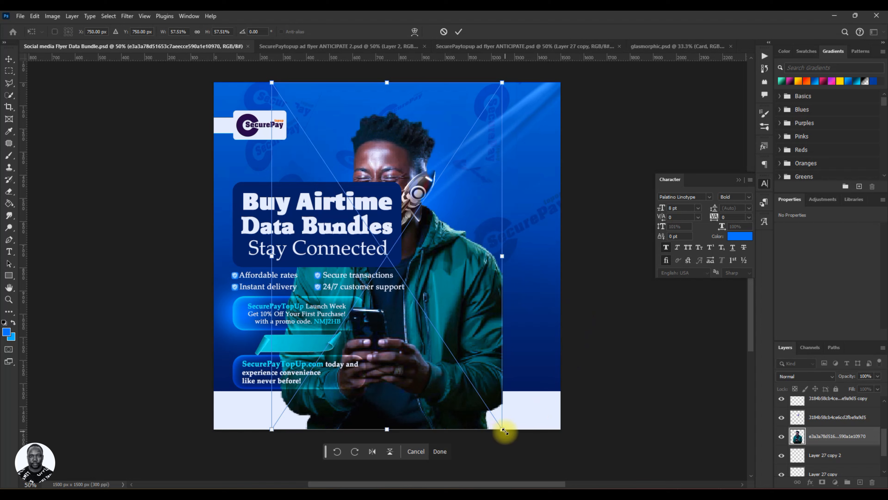
key(Caps_Lock)
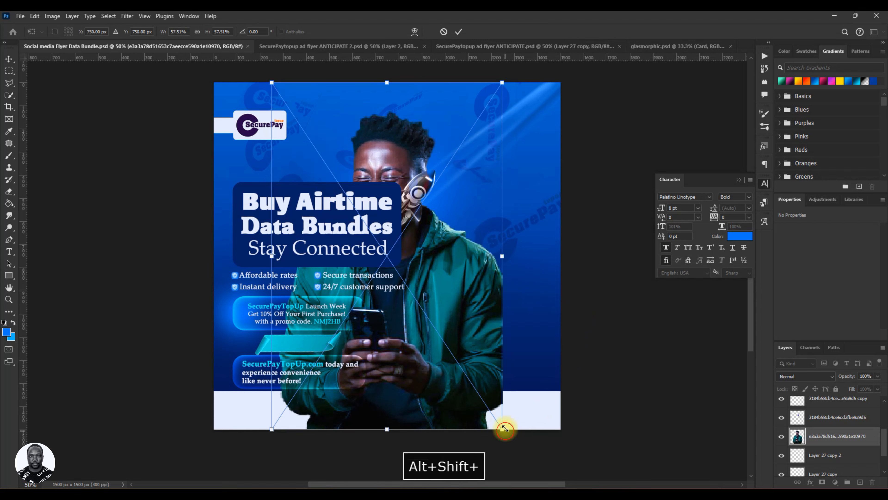
drag(506, 426, 472, 384)
drag(429, 311, 496, 306)
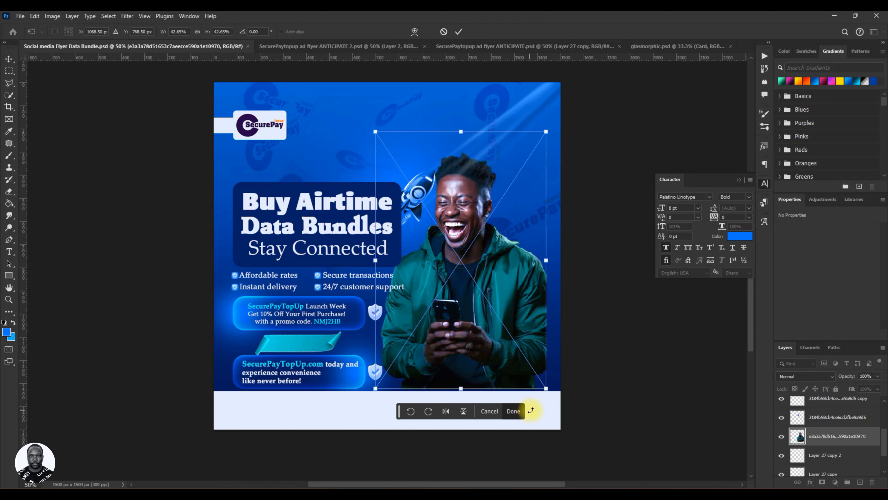
mouse_move(544, 388)
mouse_down()
mouse_move(533, 370)
mouse_move(541, 380)
mouse_up()
drag(492, 278, 501, 296)
click(458, 31)
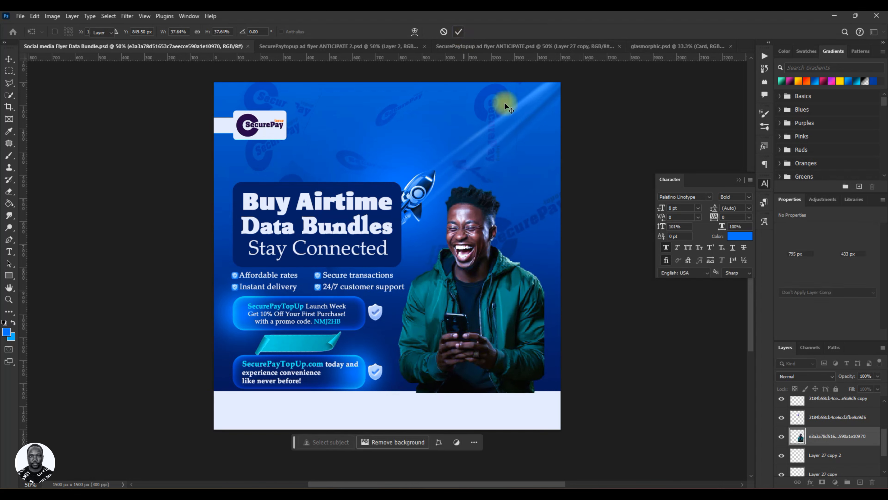
Reorder the man's photo layer directly below the white footer rectangle and nudge the photo right to X 813 px.
drag(843, 439, 831, 466)
scroll(829, 451, up, 5)
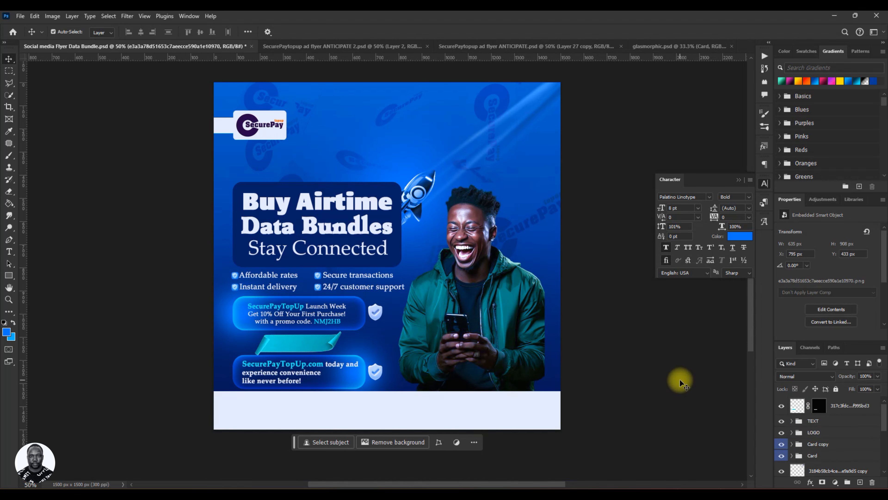
key(Right)
key(Right)
key(Right)
key(Right)
key(Right)
key(Right)
key(Right)
key(Right)
key(Right)
key(Right)
key(Right)
key(Right)
key(Right)
key(Right)
key(Right)
key(Right)
key(Right)
key(Right)
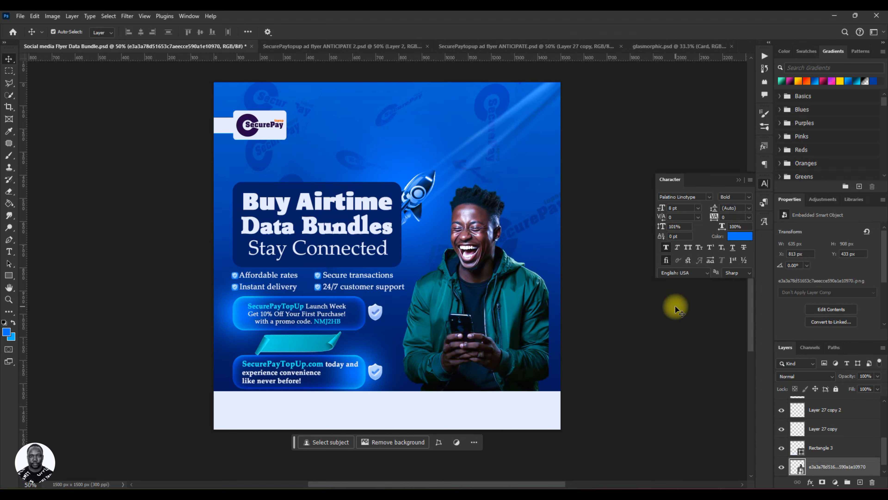
Save the flyer document and nudge the man's photo further right to X 821 px.
key(ctrl+s)
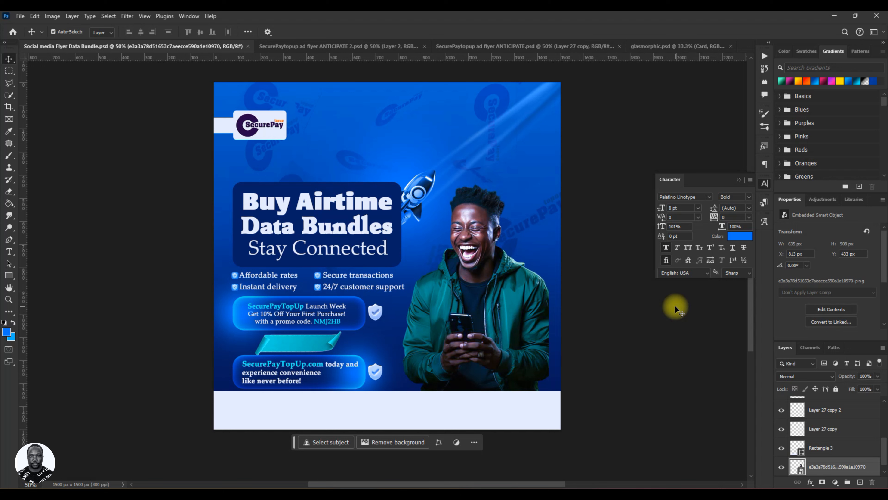
key(ctrl+s)
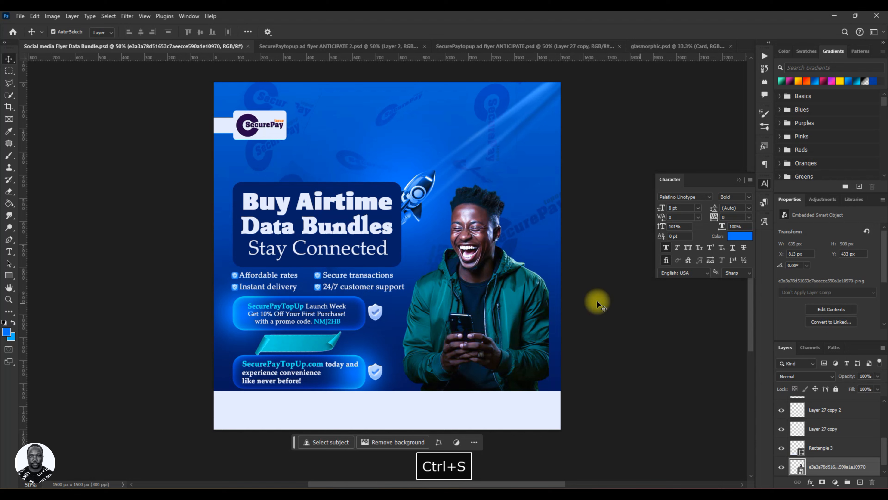
key(Right)
key(Right)
key(Right)
key(Right)
key(Right)
key(Right)
key(Right)
key(Right)
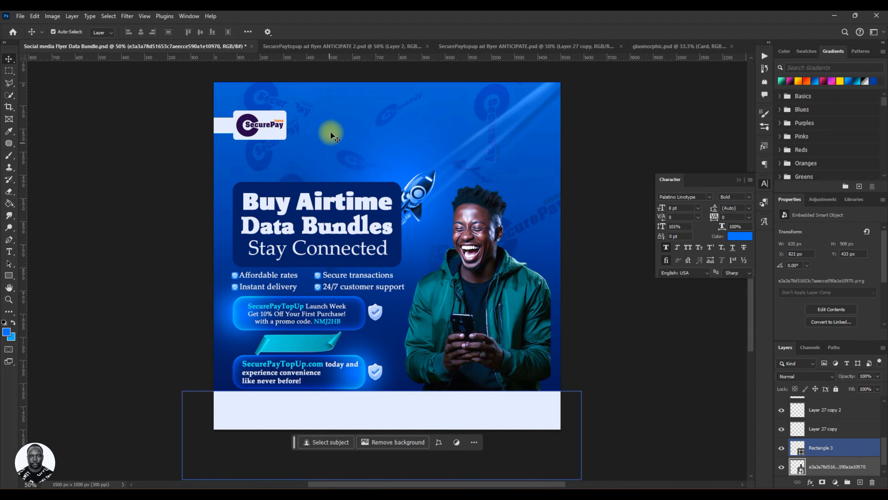
Examine the contact footer in the reference flyer SecurePaytopup ad flyer ANTICIPATE 2.psd and return to the data bundle flyer.
click(338, 45)
click(251, 388)
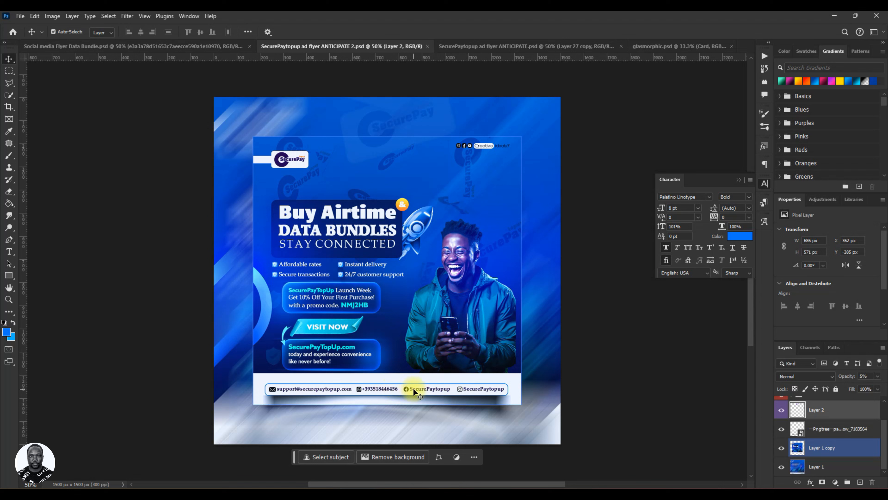
click(270, 67)
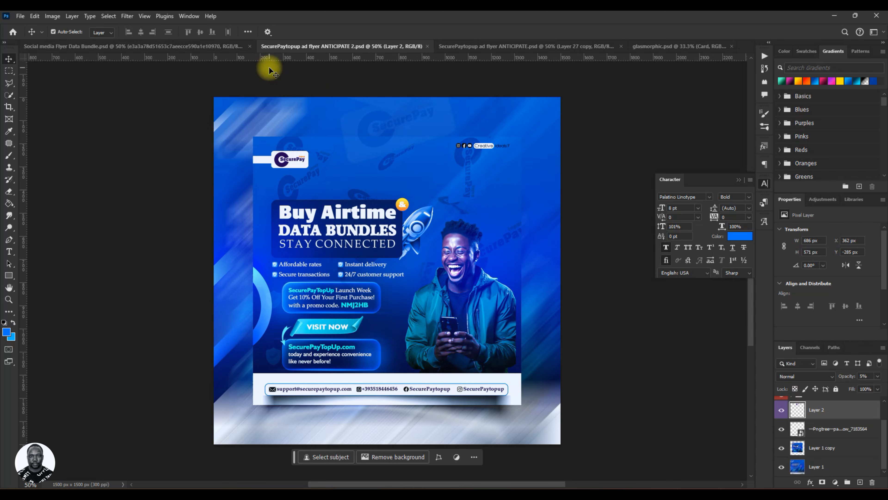
click(218, 49)
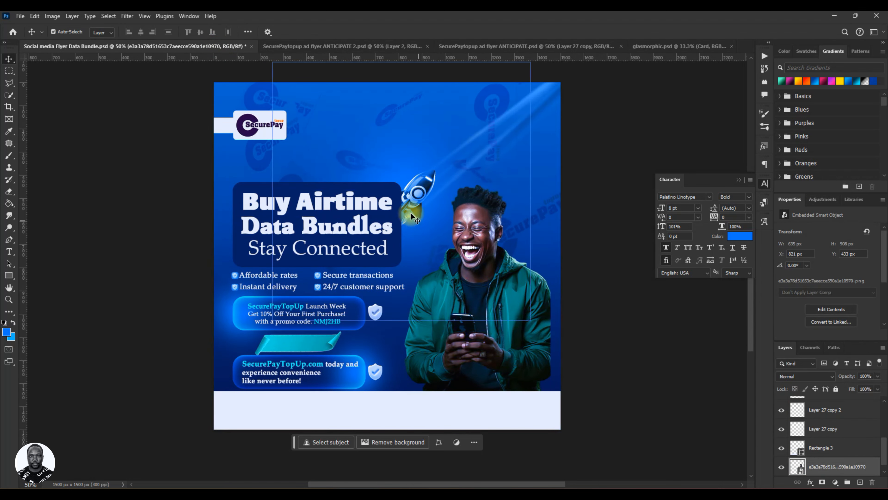
Move the rocket straight down about 84 px so it sits beside the headline box.
click(420, 186)
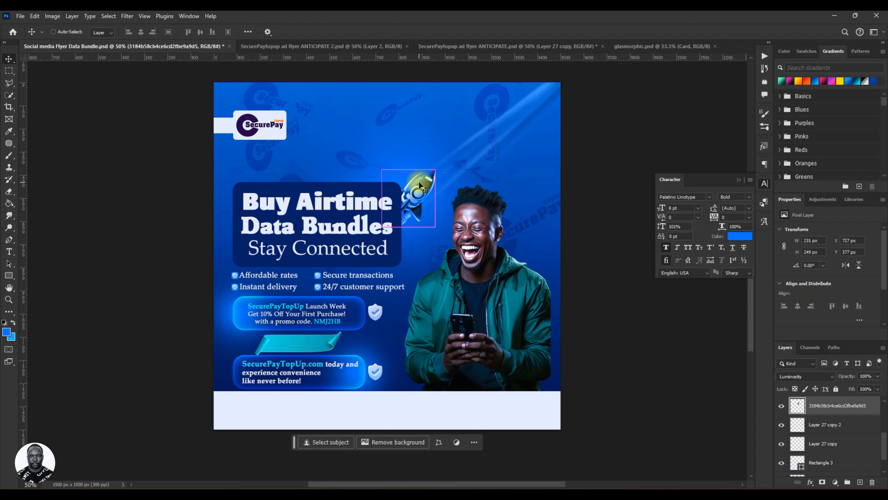
drag(420, 185, 421, 207)
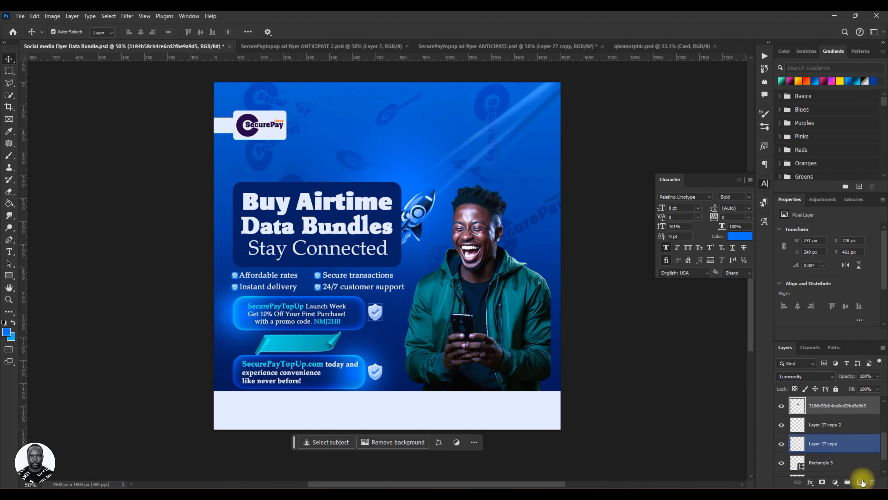
Place the rocket layer inside the TEXT group directly below the headline box's Rectangle 1 layer, and collapse the group.
click(840, 447)
scroll(833, 438, up, 3)
click(808, 433)
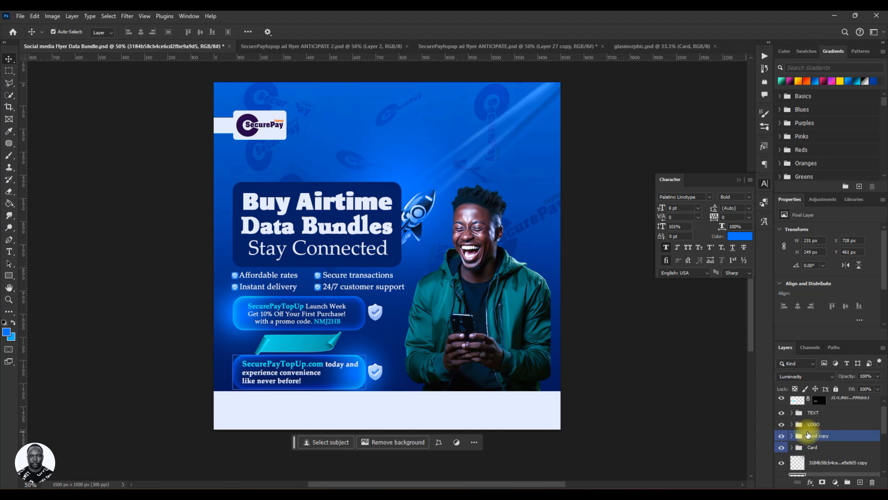
scroll(808, 434, up, 1)
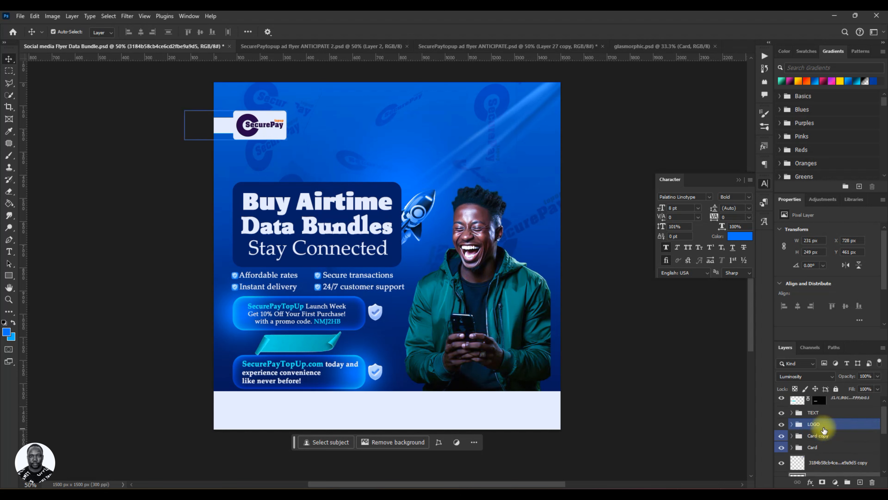
click(396, 189)
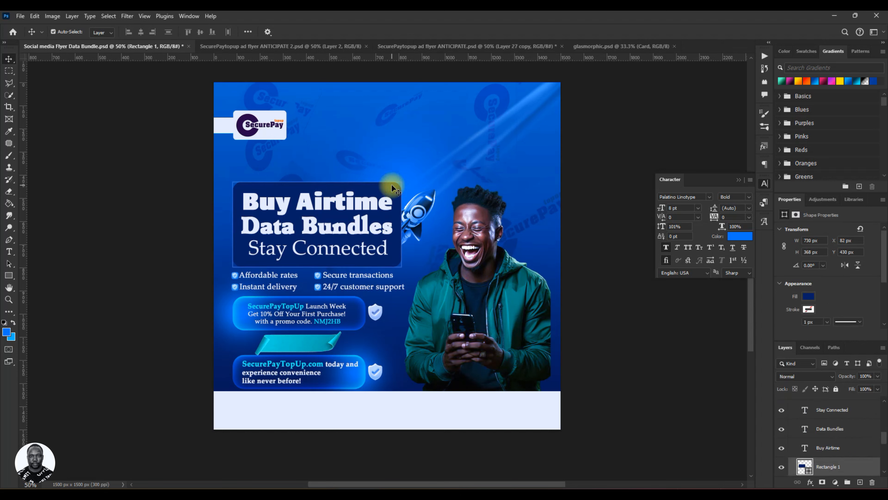
scroll(855, 431, down, 3)
drag(854, 427, 841, 448)
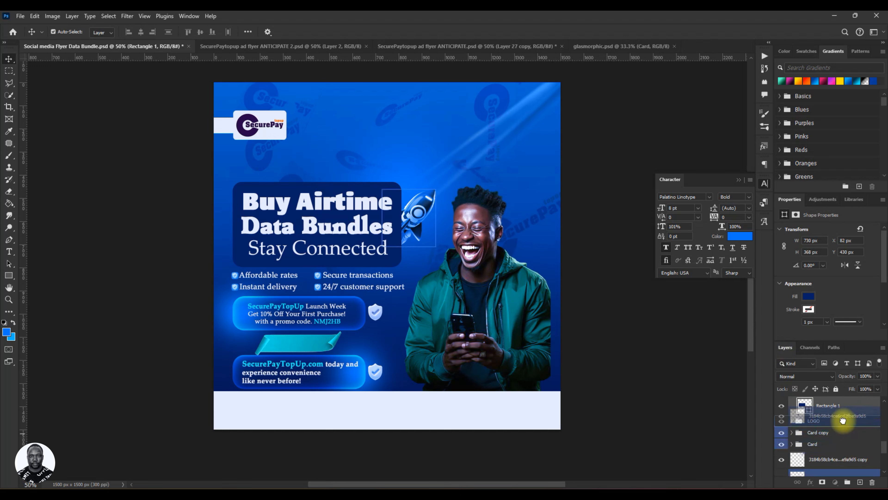
drag(846, 412, 845, 414)
scroll(837, 419, up, 6)
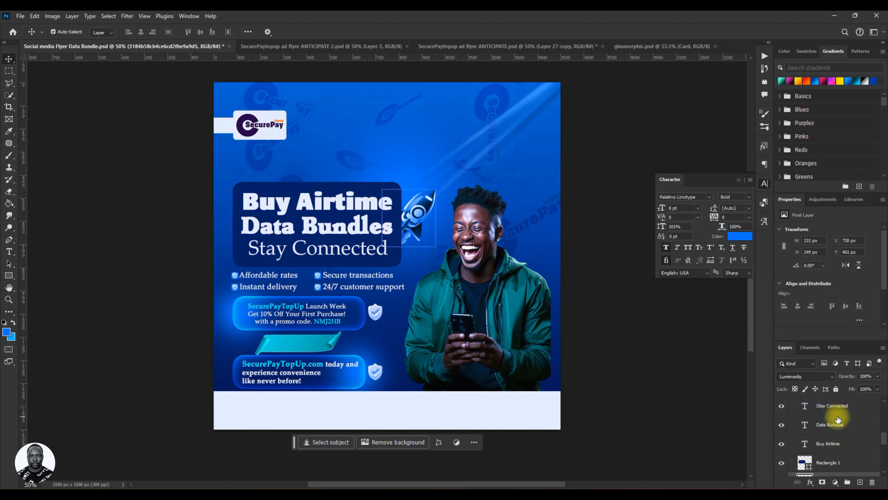
scroll(798, 420, up, 6)
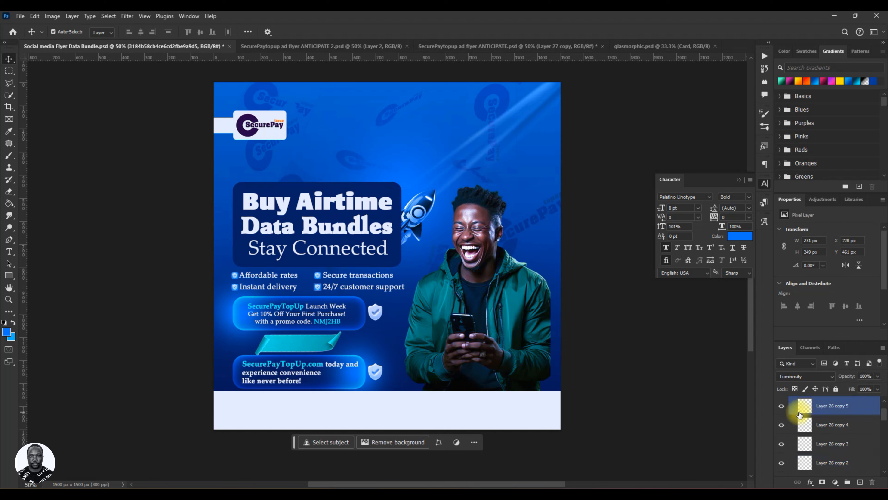
click(793, 422)
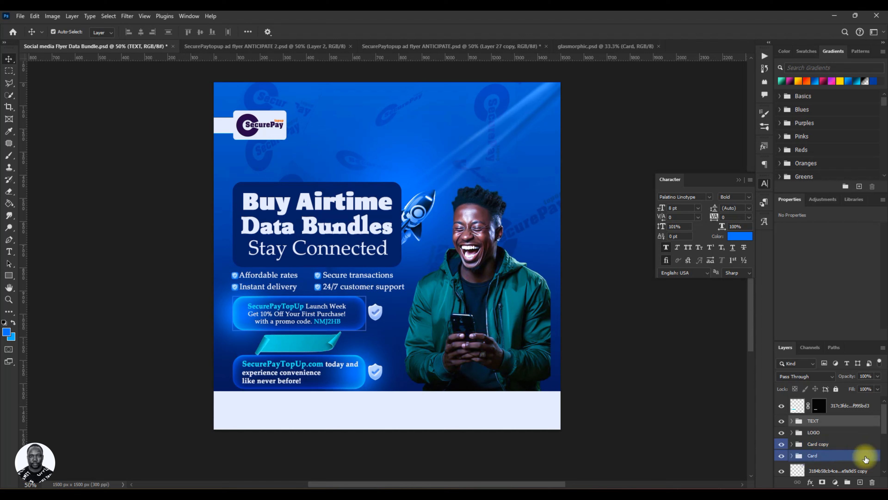
Select the two shield layers, Layer 27 copy and Layer 27 copy 2, and put them into the Card group.
ctrl+click(836, 445)
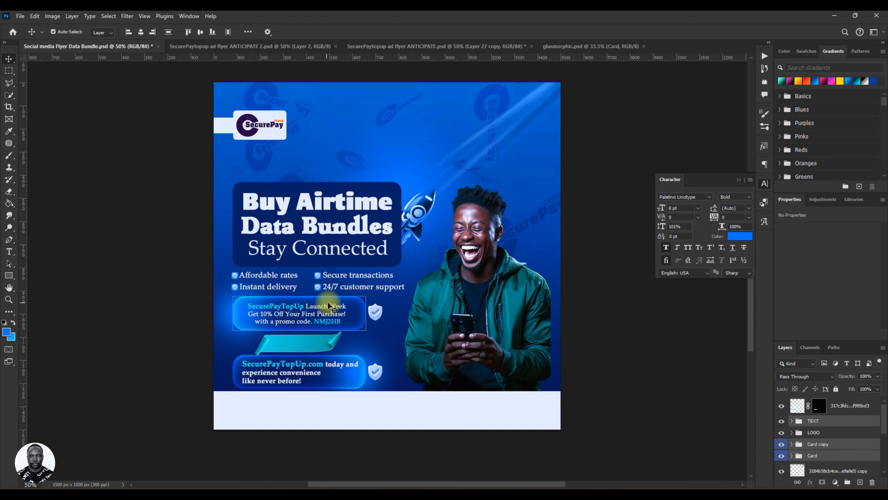
click(375, 315)
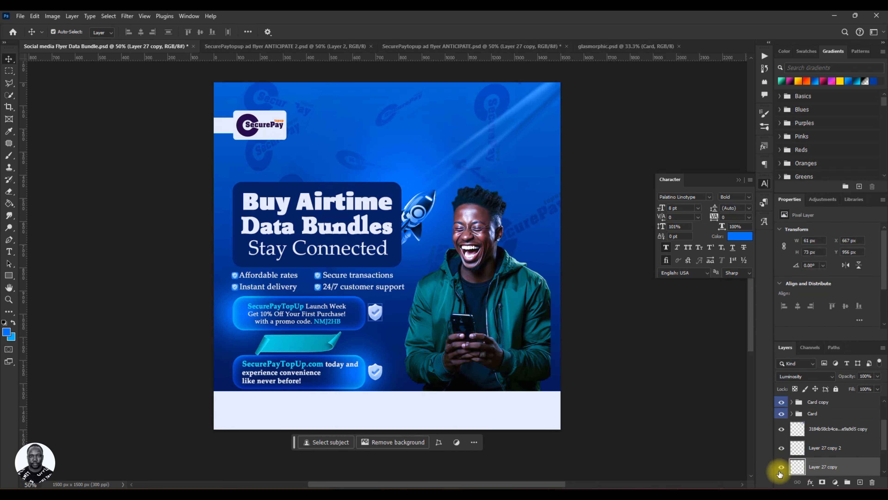
click(825, 434)
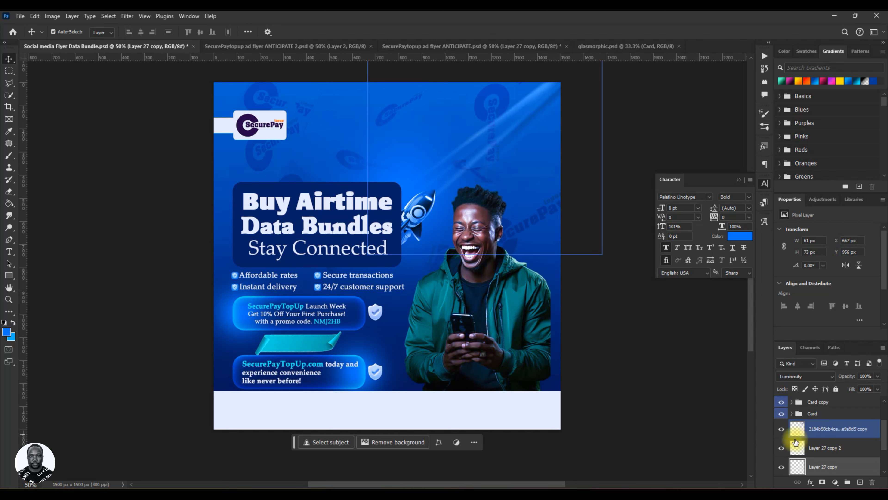
click(822, 432)
ctrl+click(829, 453)
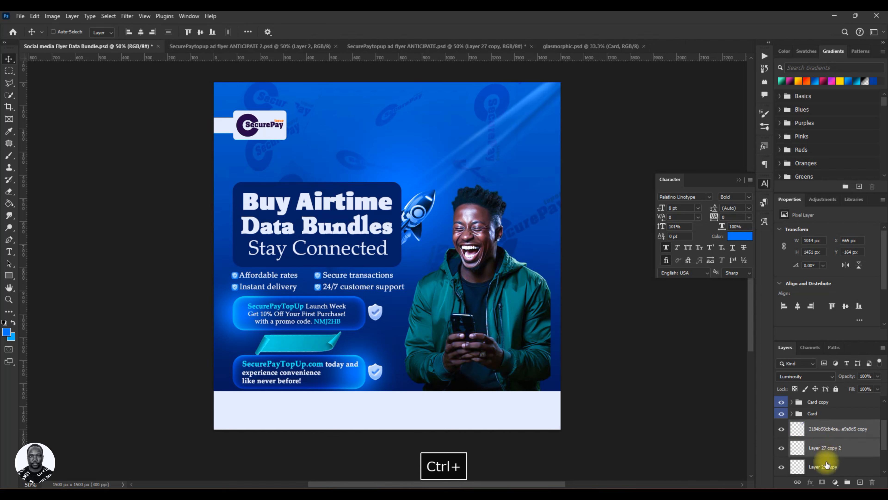
ctrl+click(828, 467)
ctrl+click(829, 430)
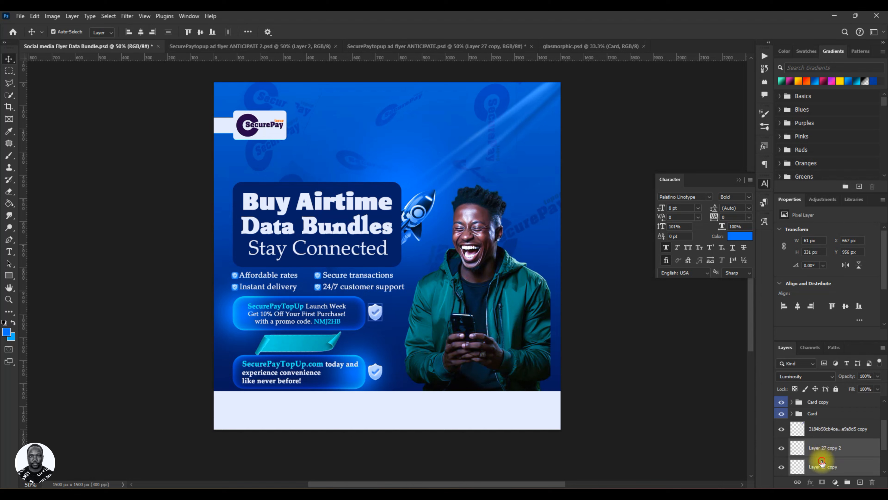
drag(822, 462, 818, 412)
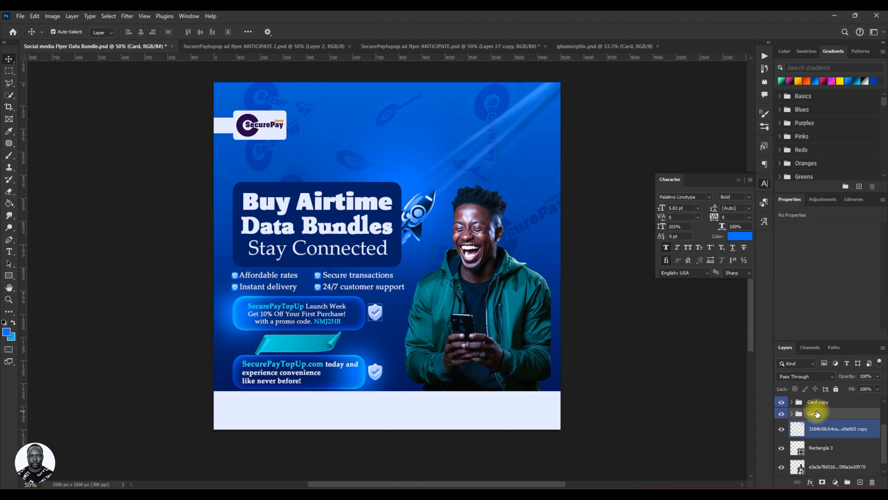
Select the Card, Card copy and TEXT groups together, try nudging them up, and undo the nudge.
click(823, 452)
scroll(825, 453, up, 1)
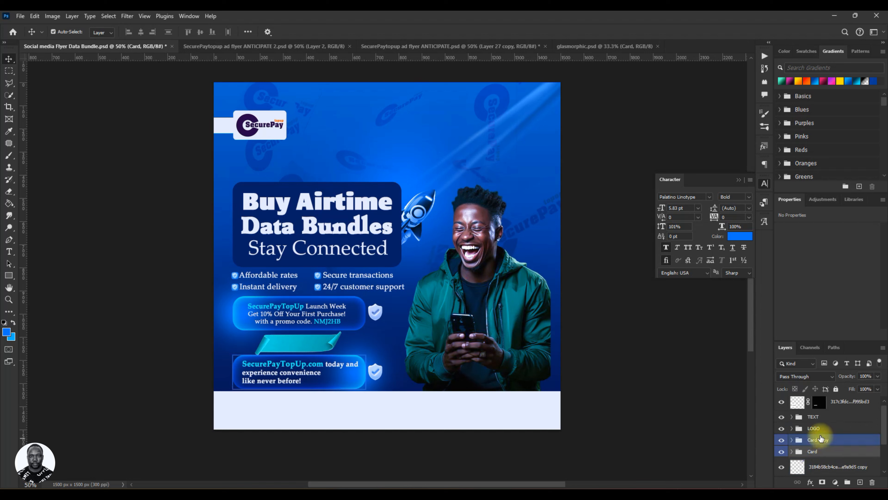
ctrl+click(825, 442)
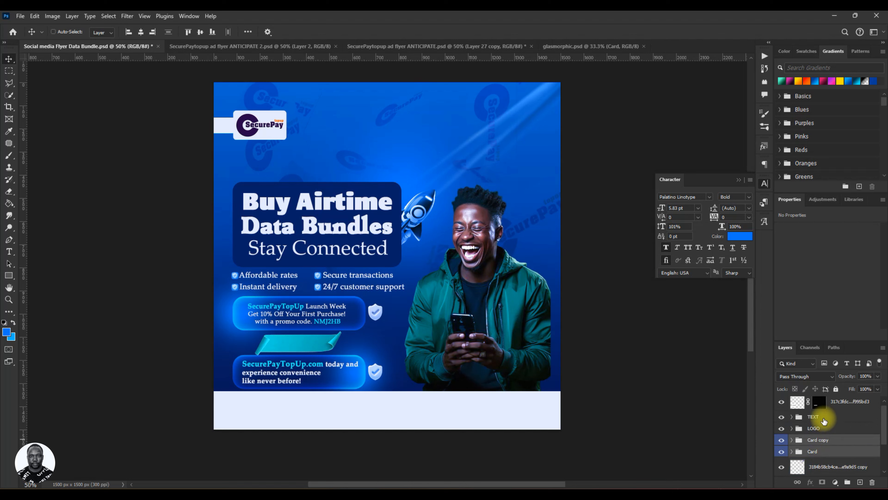
ctrl+click(815, 416)
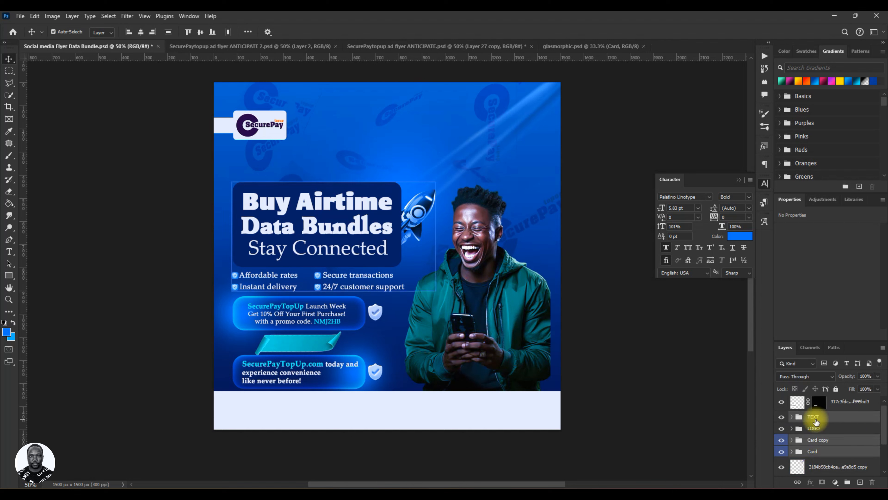
key(Up)
key(Up)
key(Up)
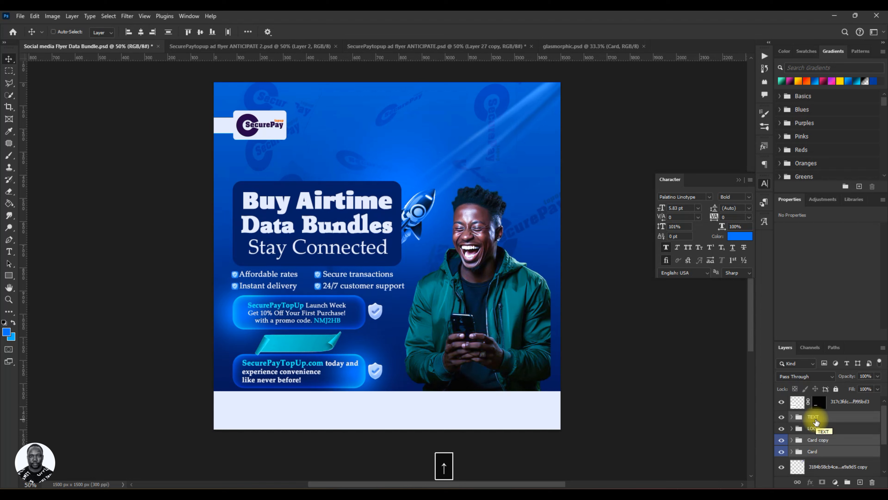
key(ctrl+z)
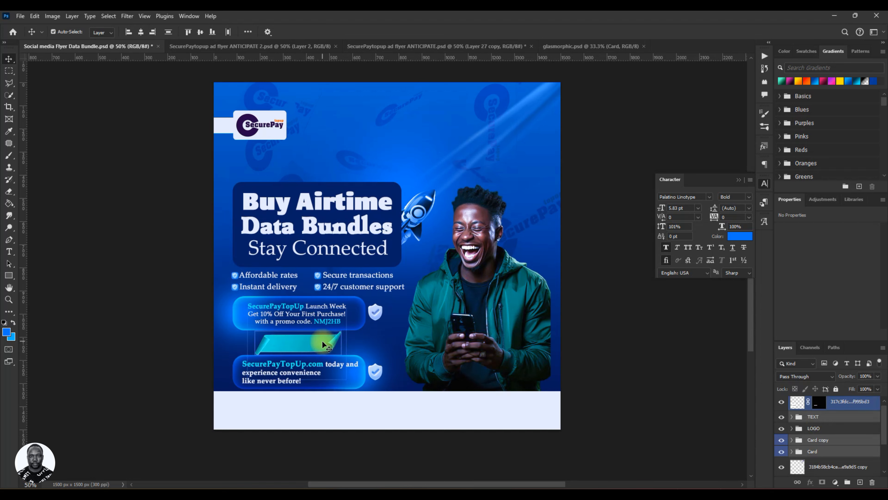
Add the teal ribbon layer to the selected TEXT and card groups and nudge them all up slightly together.
ctrl+click(854, 403)
key(Up)
key(Up)
key(Up)
key(Up)
key(Up)
key(Up)
key(Up)
key(Up)
key(Up)
key(Up)
key(Up)
key(Up)
key(Up)
key(Up)
key(Up)
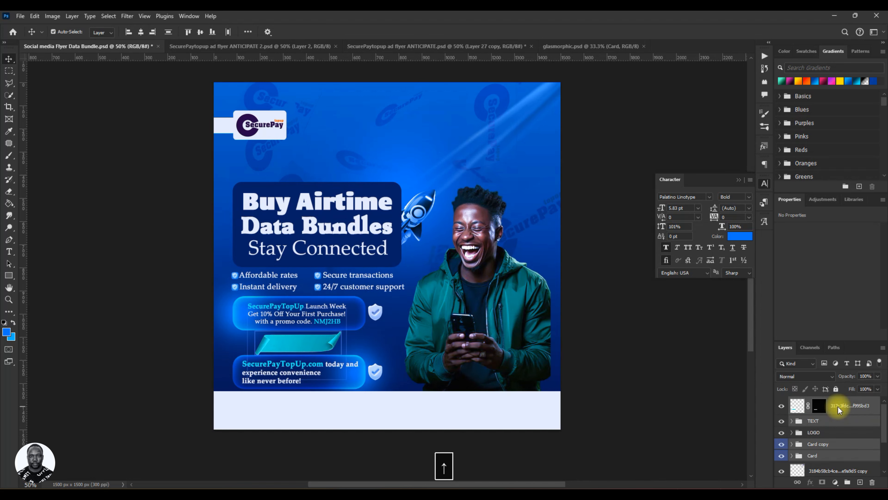
key(Up)
key(Up)
key(Up)
key(Up)
key(Up)
key(Up)
key(Up)
key(Up)
key(Up)
key(Up)
key(Up)
key(Up)
key(Up)
key(Up)
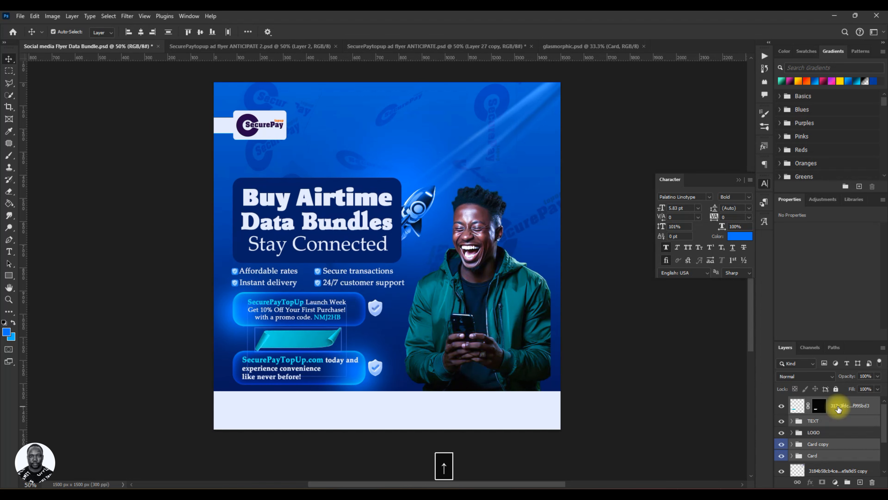
Nudge the selected TEXT group, both card groups and the teal ribbon a little further up together.
key(Up)
key(Up)
key(Up)
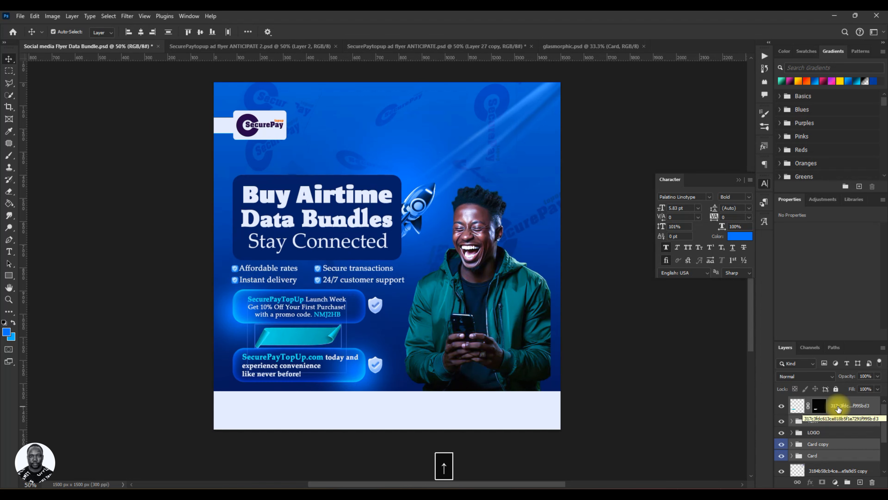
key(Up)
key(Up)
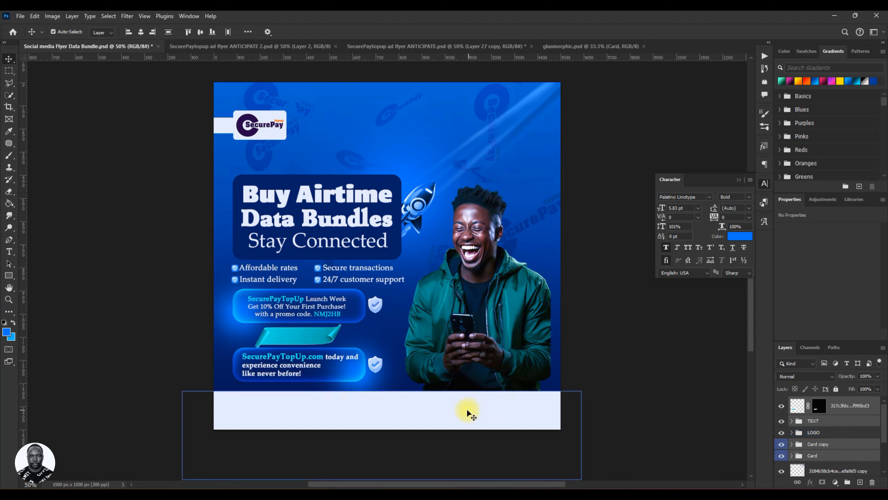
Select the pale footer bar, Rectangle 3, and nudge it up closer to the lower promo card.
click(461, 411)
key(Up)
key(Up)
key(Up)
key(Up)
key(Up)
key(Up)
key(Up)
key(Up)
key(Up)
key(Up)
key(Up)
key(Up)
key(Up)
key(Up)
key(Up)
key(Up)
key(Up)
key(Up)
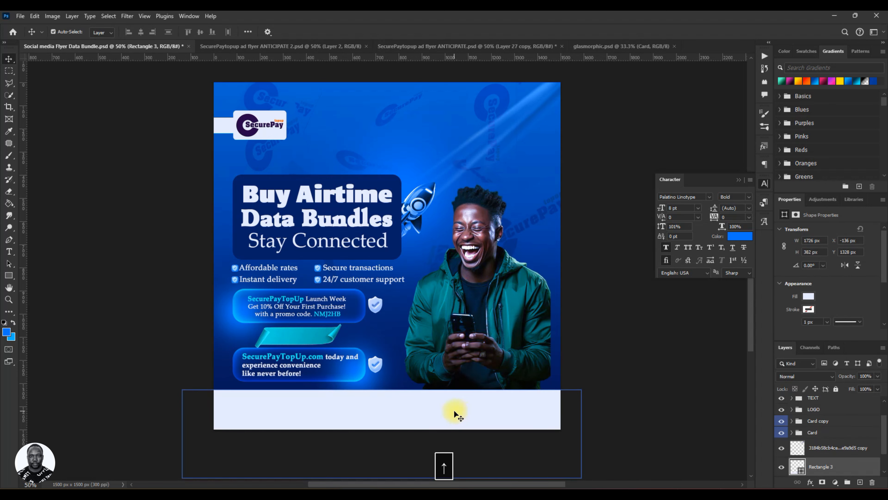
key(Up)
key(Up)
key(Up)
key(Up)
key(Up)
key(Up)
key(Up)
key(Up)
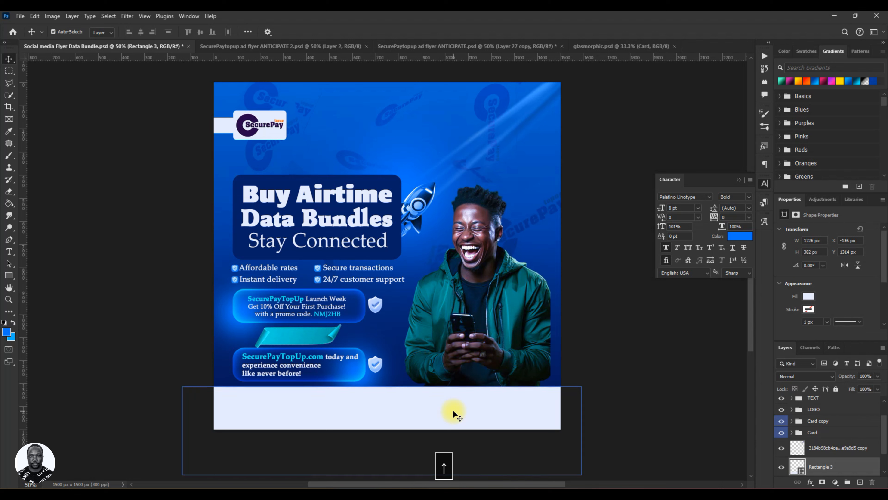
Nudge the man's photo up to Y 419 px and save the flyer.
click(476, 278)
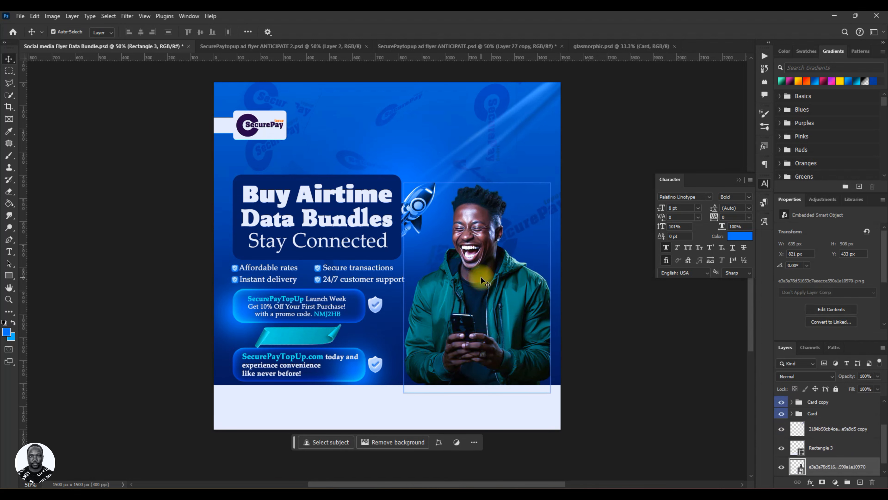
key(Up)
key(Up)
key(Up)
key(Up)
key(Up)
key(Up)
key(Up)
key(Up)
key(Up)
key(Up)
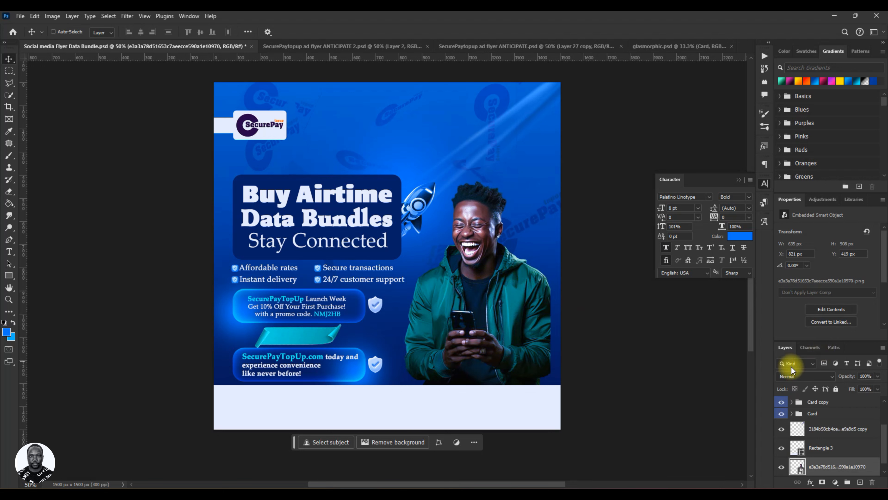
key(ctrl+s)
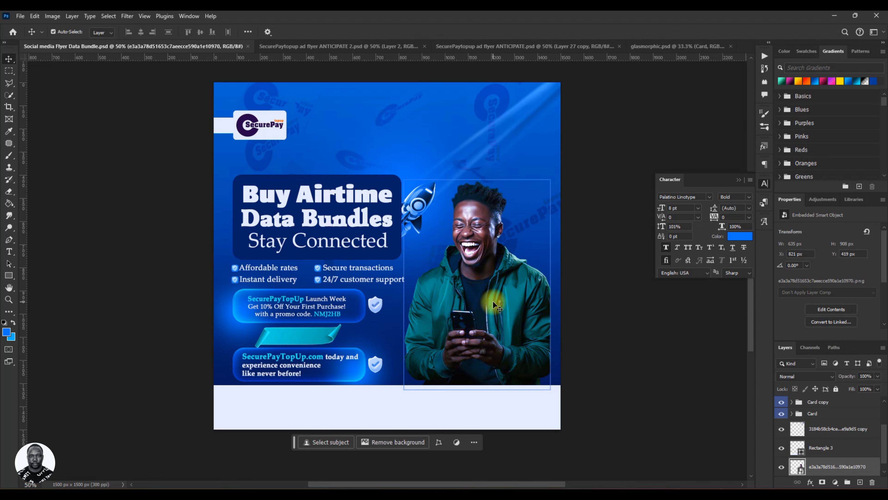
Check the ANTICIPATE 2 flyer for reference and add the text "VISIT NOW" in 8 pt Palatino Linotype Bold above the teal ribbon layer.
click(347, 49)
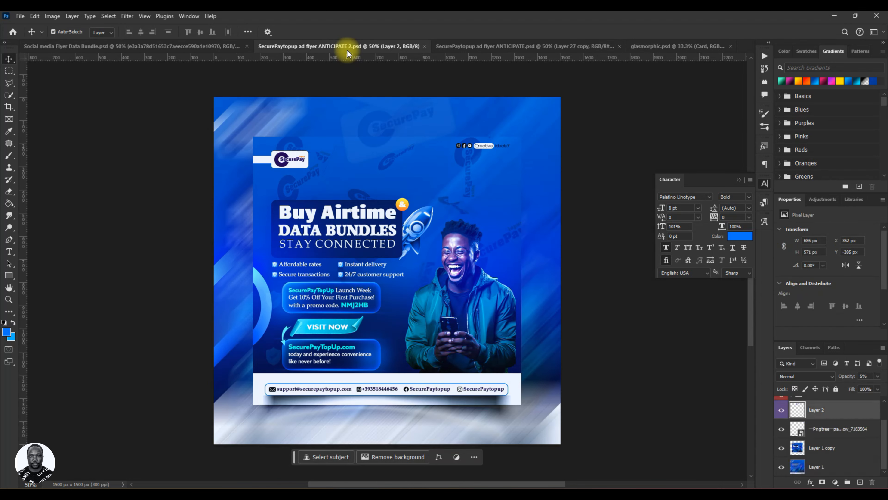
click(133, 44)
click(489, 408)
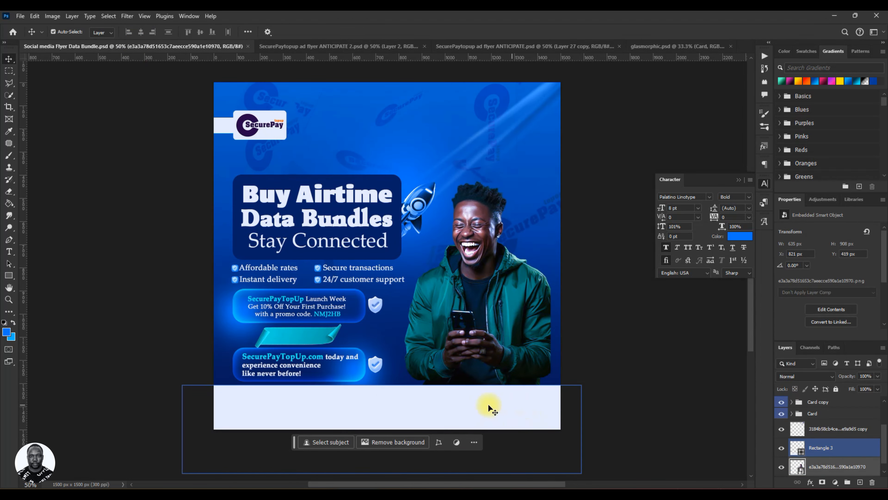
click(295, 338)
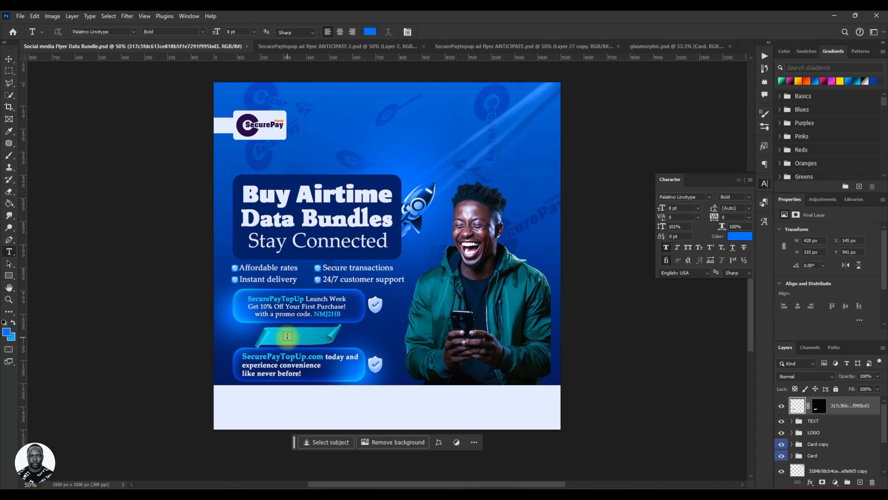
click(287, 336)
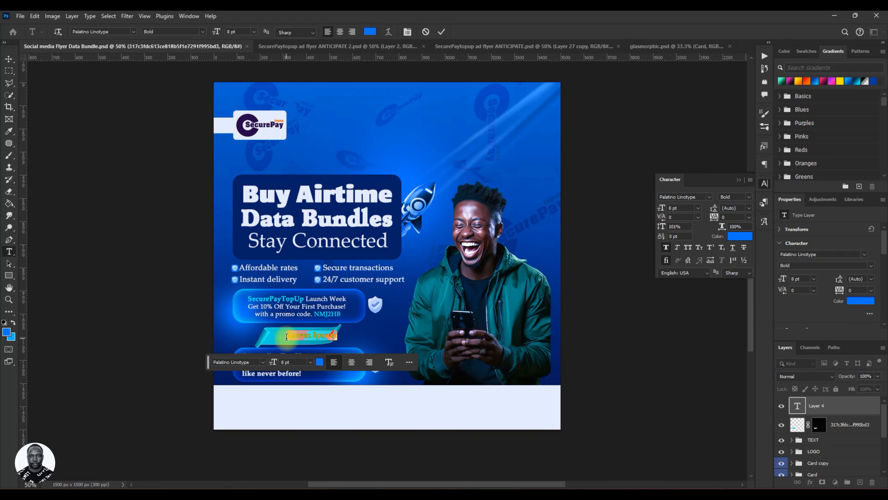
text(V)
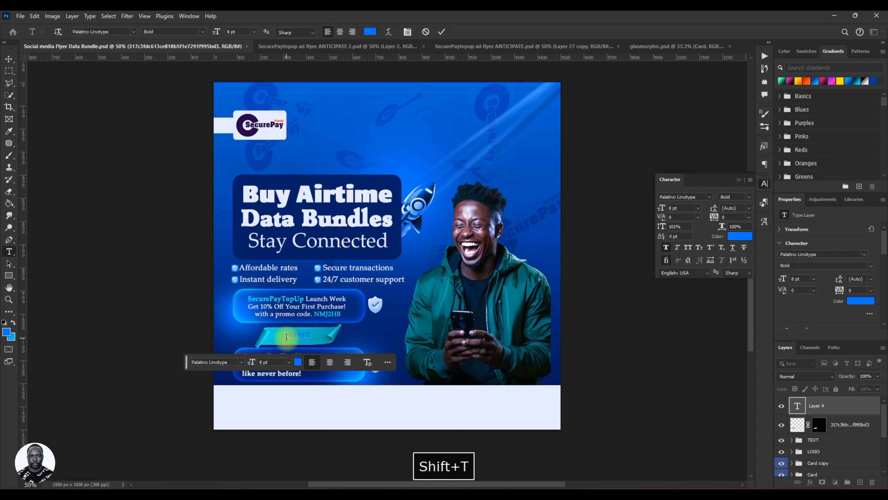
text(ISIT NOW)
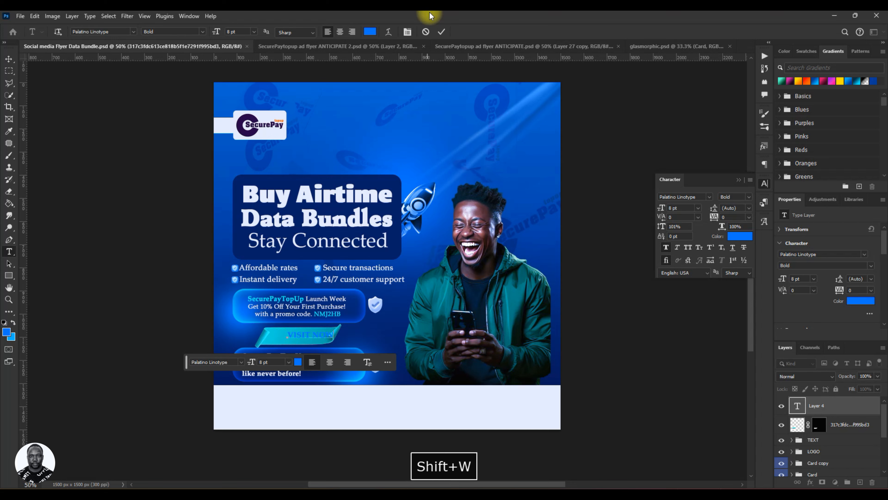
click(442, 32)
key(v)
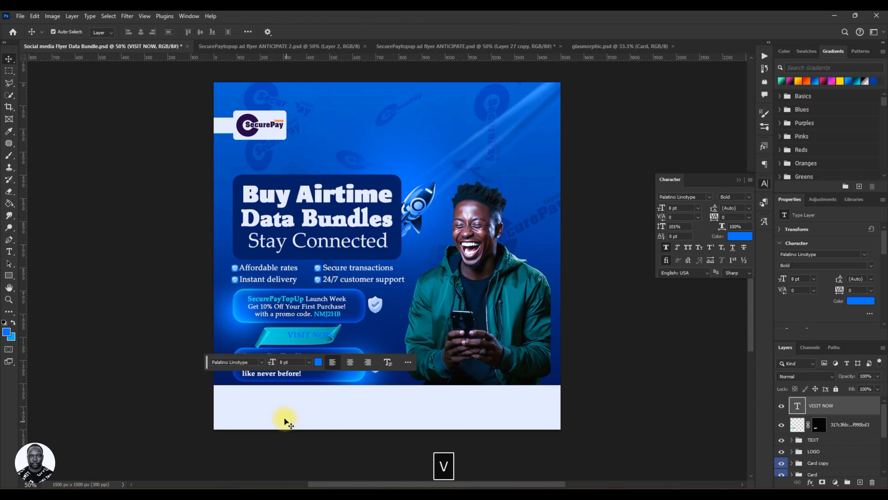
Recolor the VISIT NOW text to the footer's pale tint e5ebfe, center it on the ribbon, and save the flyer.
click(318, 362)
click(324, 411)
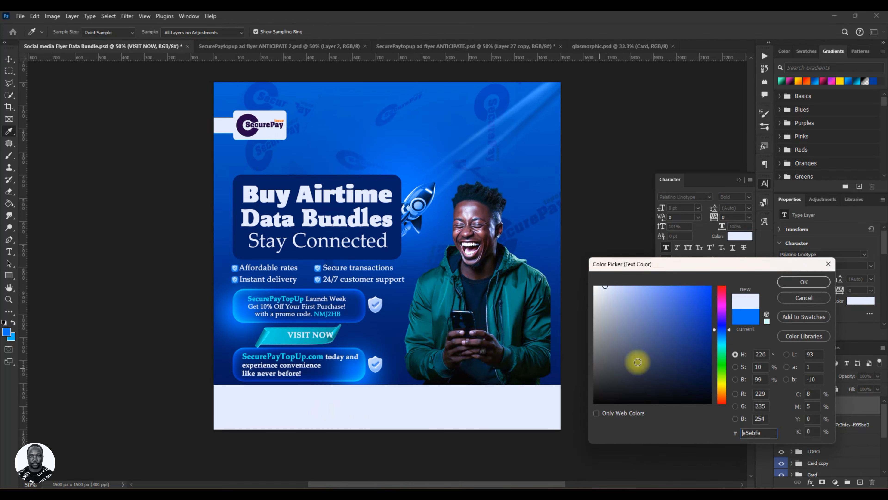
click(803, 282)
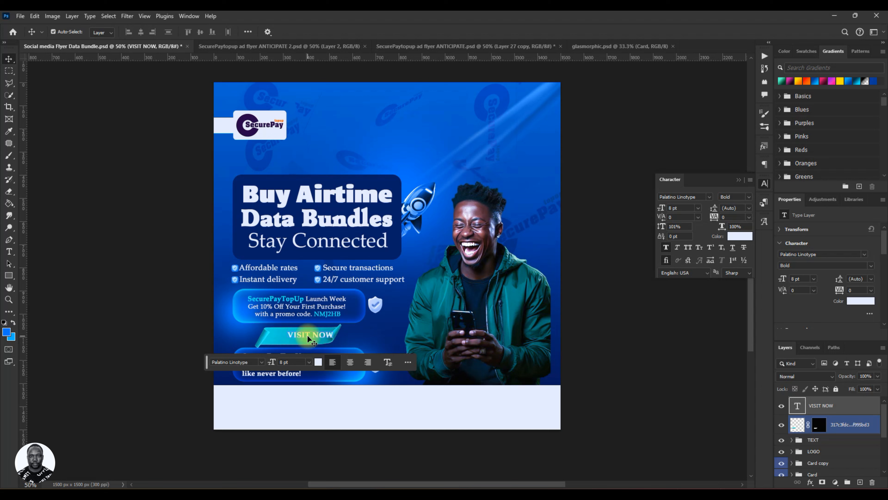
drag(307, 335, 295, 338)
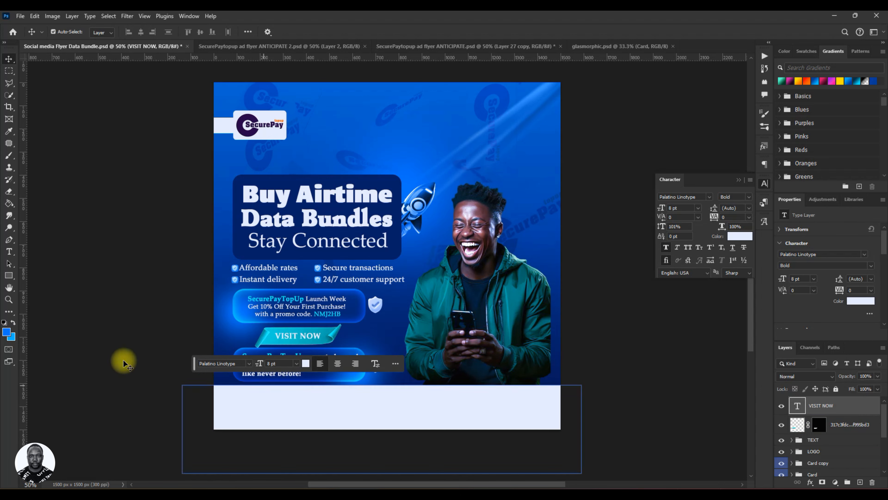
drag(195, 365, 269, 475)
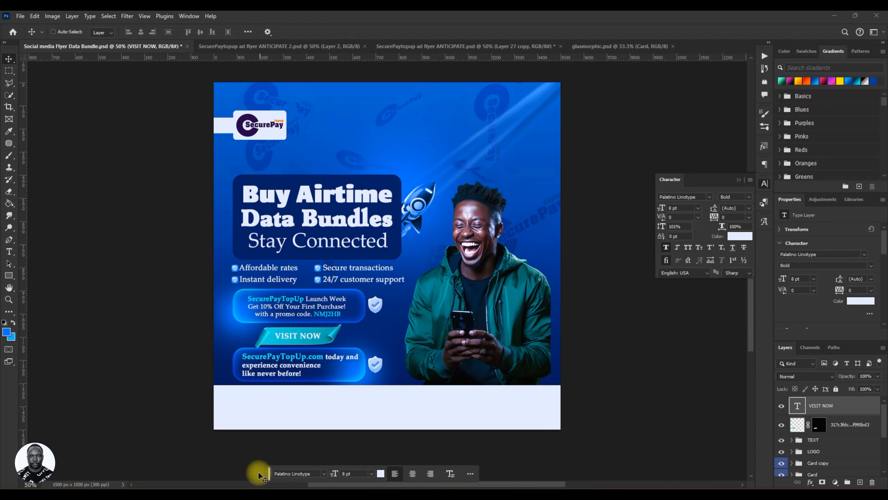
key(ctrl+s)
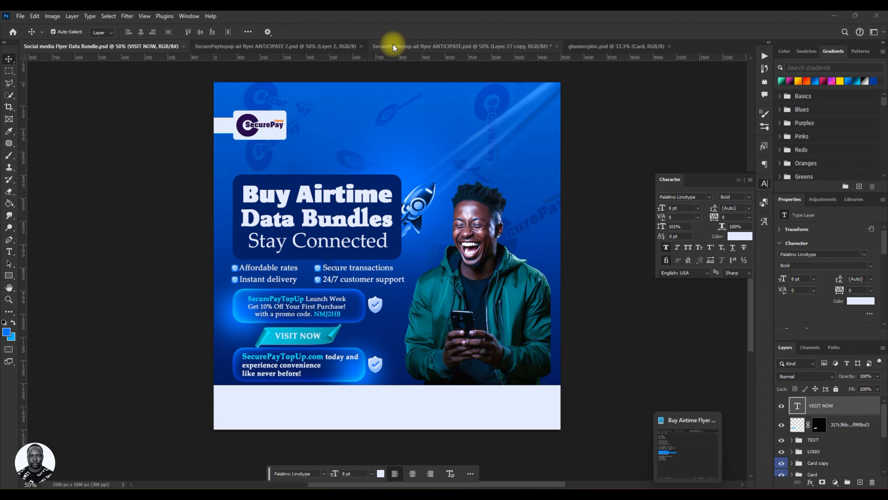
Search the layers of SecurePaytopup ad flyer ANTICIPATE.psd for the group holding the footer's contact details.
click(394, 47)
scroll(642, 441, down, 2)
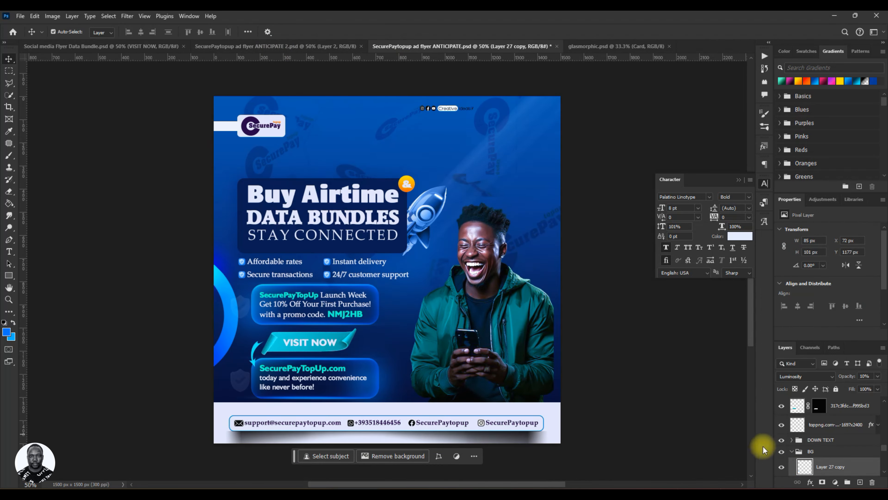
scroll(816, 448, down, 5)
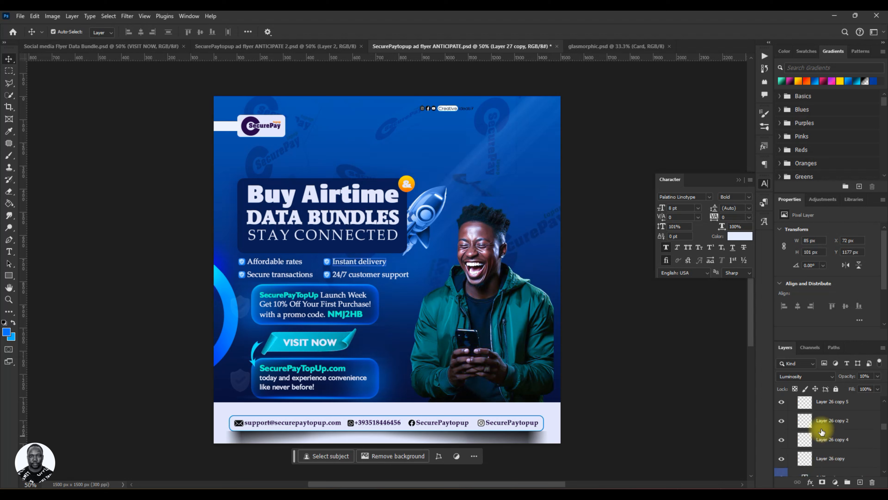
scroll(822, 432, up, 4)
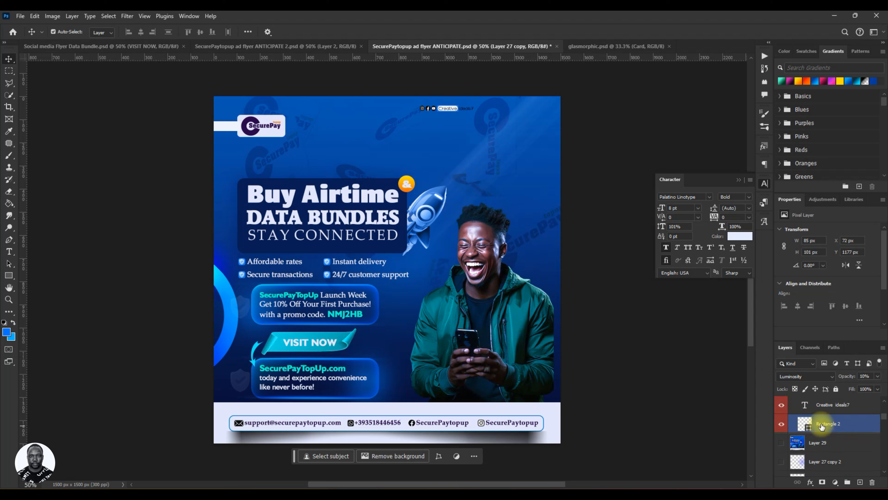
scroll(822, 425, up, 3)
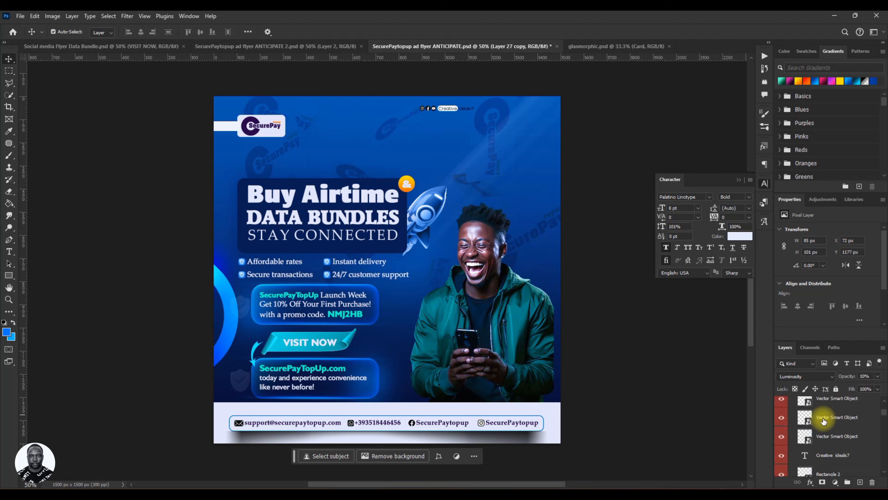
scroll(824, 421, up, 3)
click(822, 429)
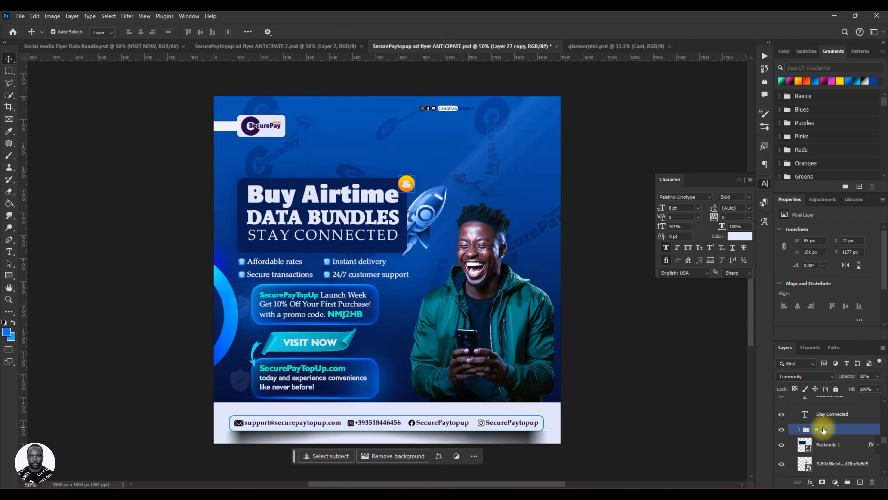
scroll(824, 429, down, 4)
click(825, 428)
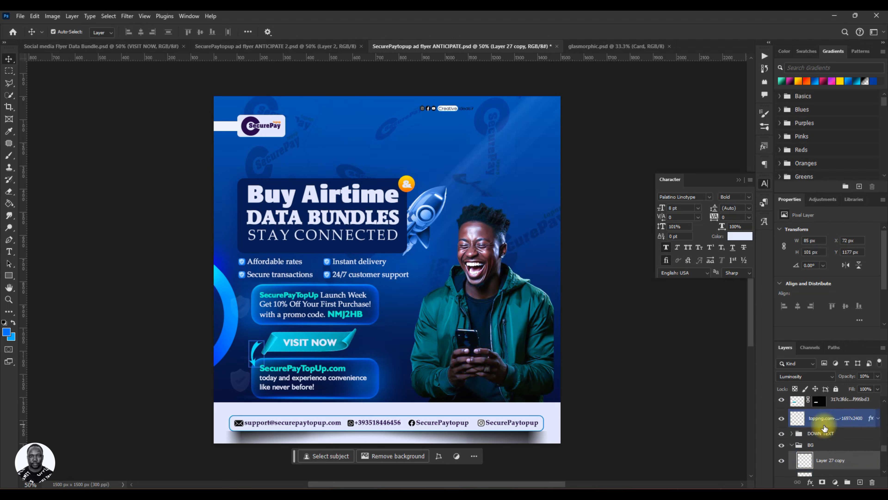
click(539, 433)
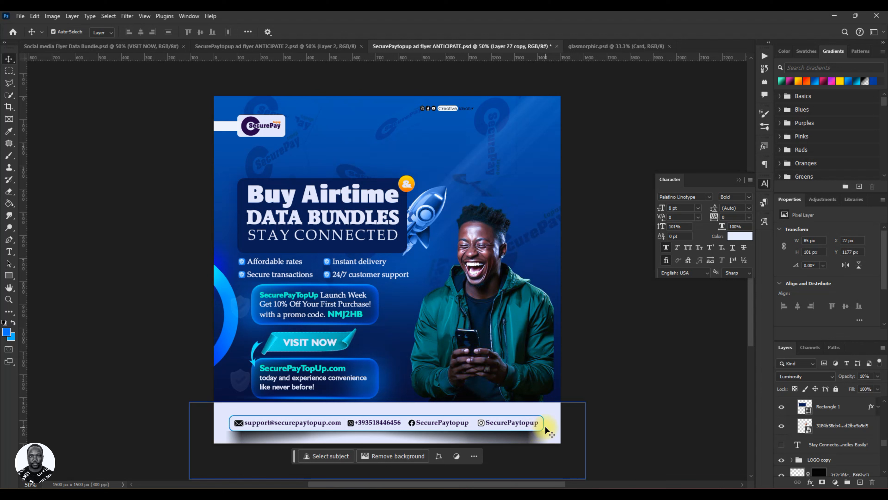
click(532, 423)
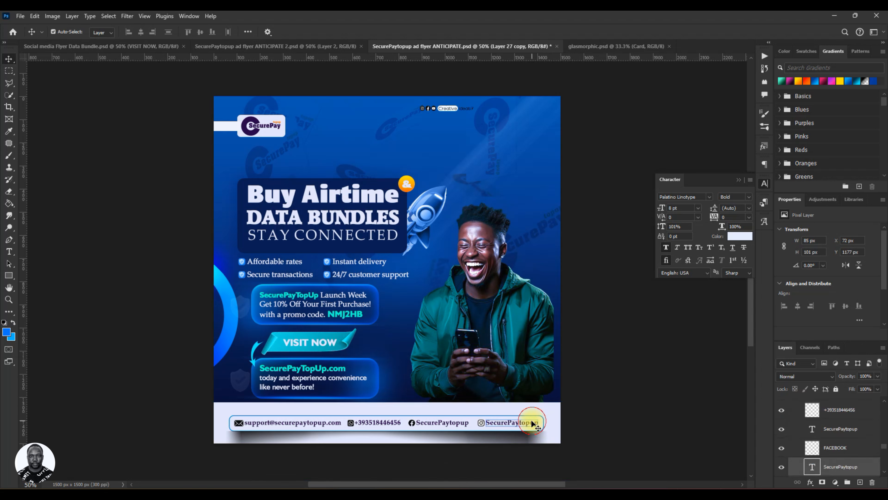
scroll(830, 429, up, 5)
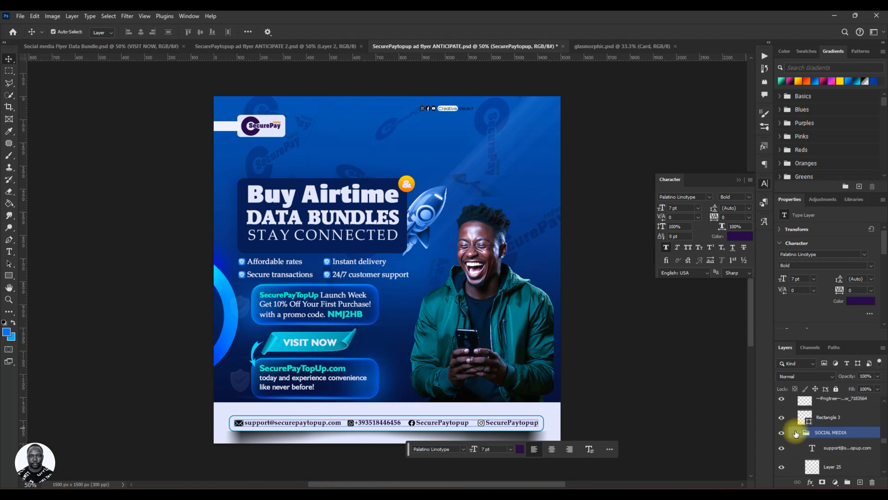
Try copying the SOCIAL MEDIA group into the footer of Social media Flyer Data Bundle.psd, and delete the copy.
click(797, 434)
drag(417, 423, 280, 72)
click(46, 46)
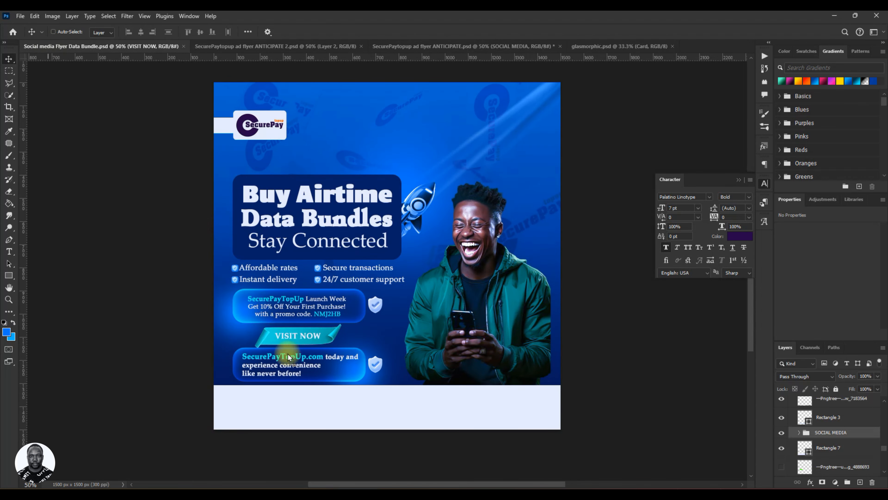
drag(364, 415, 404, 417)
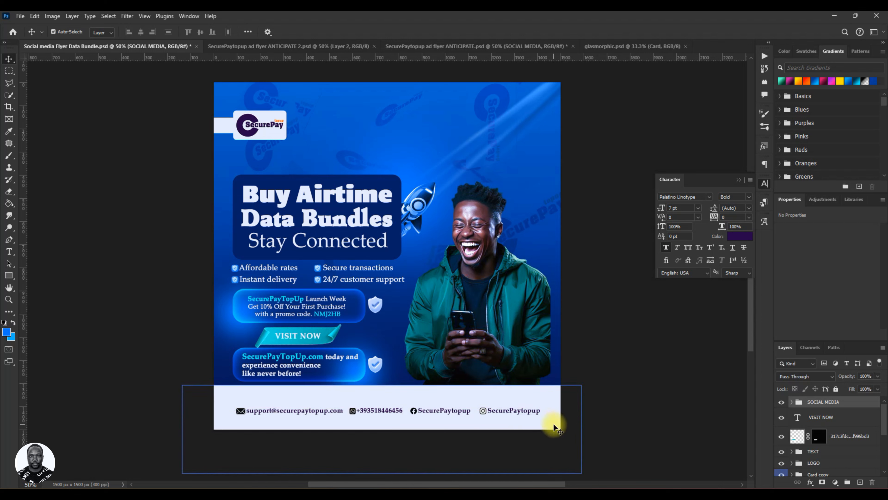
key(Delete)
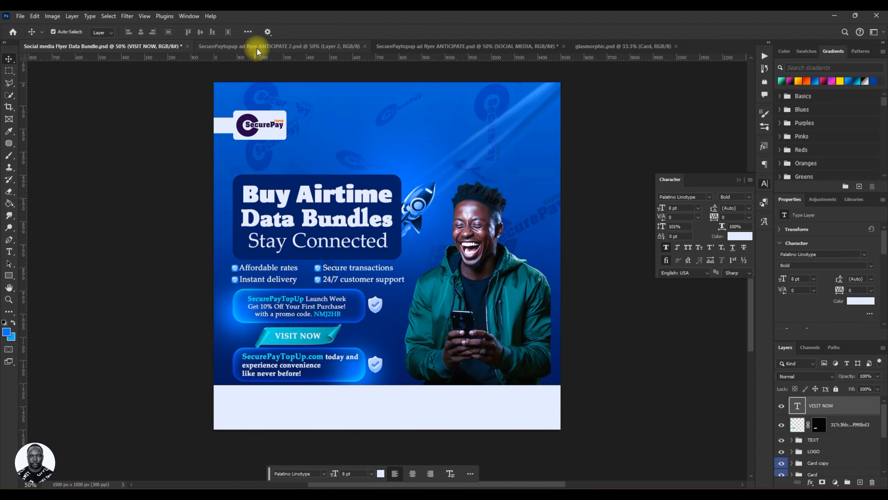
Return to the SecurePaytopup ad flyer ANTICIPATE.psd document to get its footer elements.
click(416, 47)
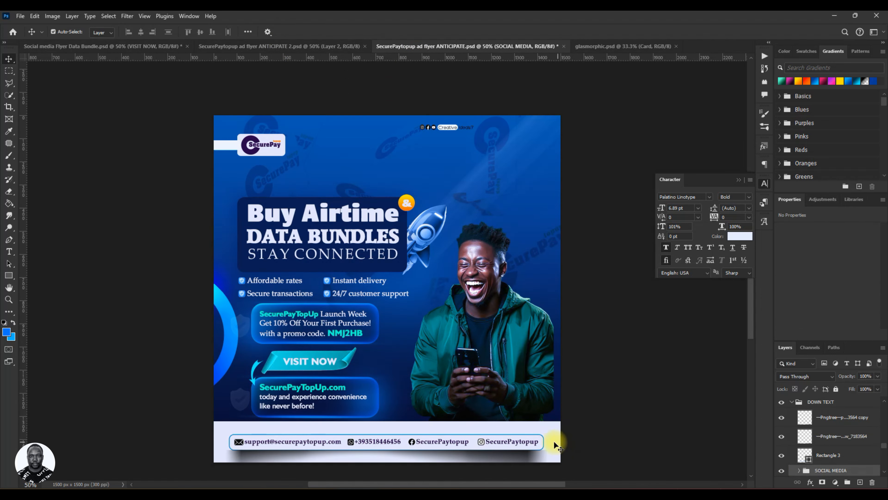
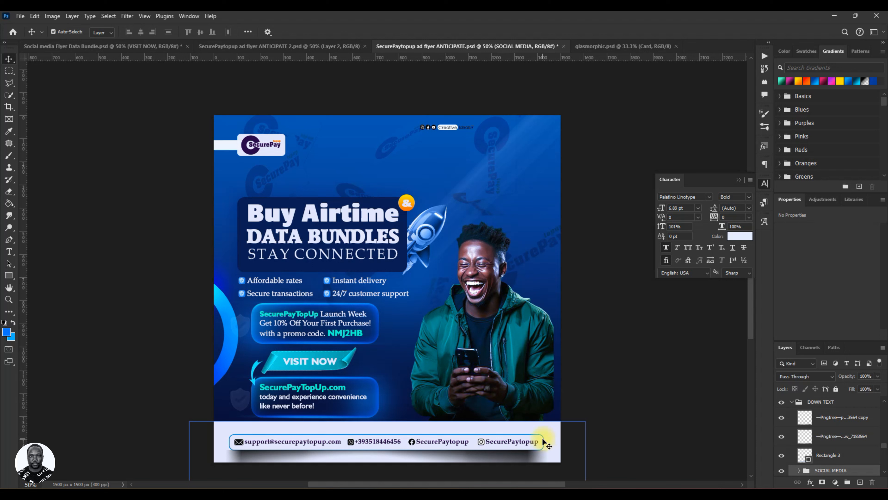
Copy the Rectangle 3 outline and SOCIAL MEDIA group together into the footer of Social media Flyer Data Bundle.psd, and save the flyer.
click(542, 449)
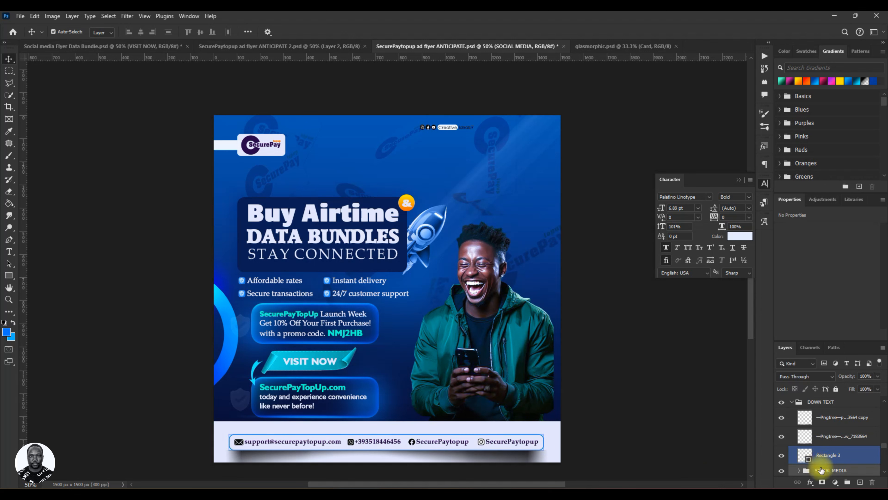
ctrl+click(834, 457)
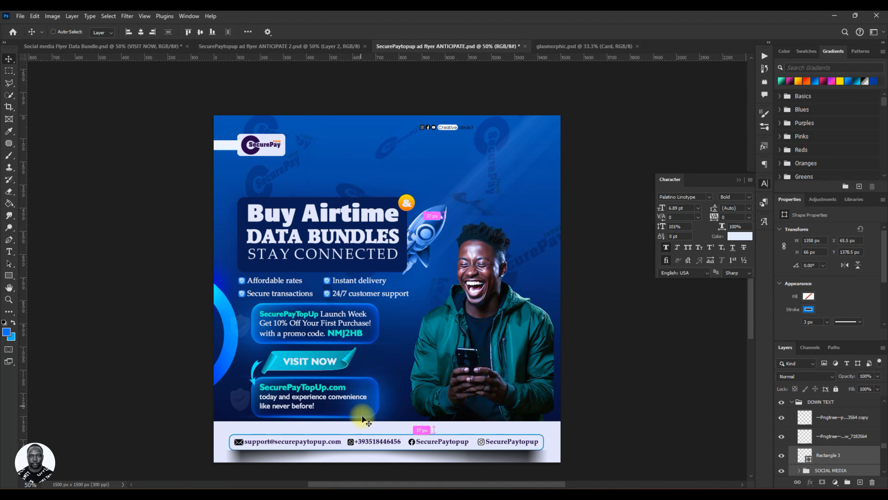
drag(363, 419, 304, 344)
drag(366, 408, 391, 410)
key(ctrl+s)
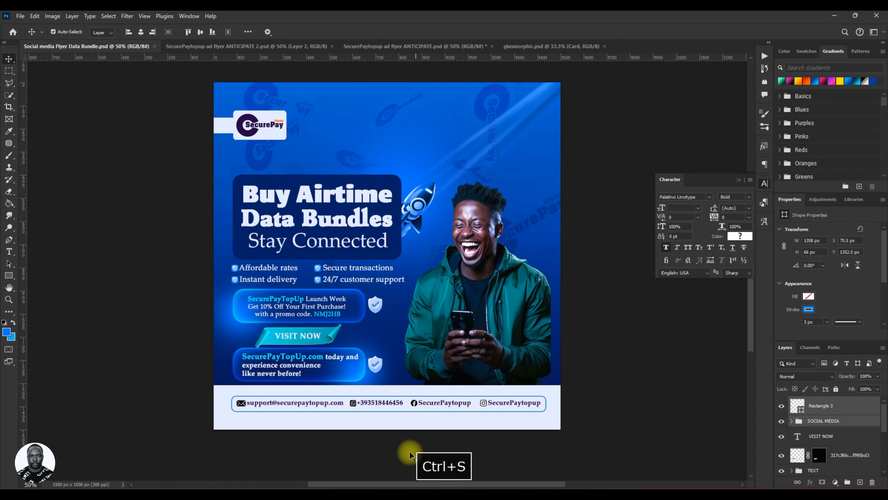
Copy the paper shadow layer below the contact box in SecurePaytopup ad flyer ANTICIPATE.psd into the footer of Social media Flyer Data Bundle.psd.
click(275, 49)
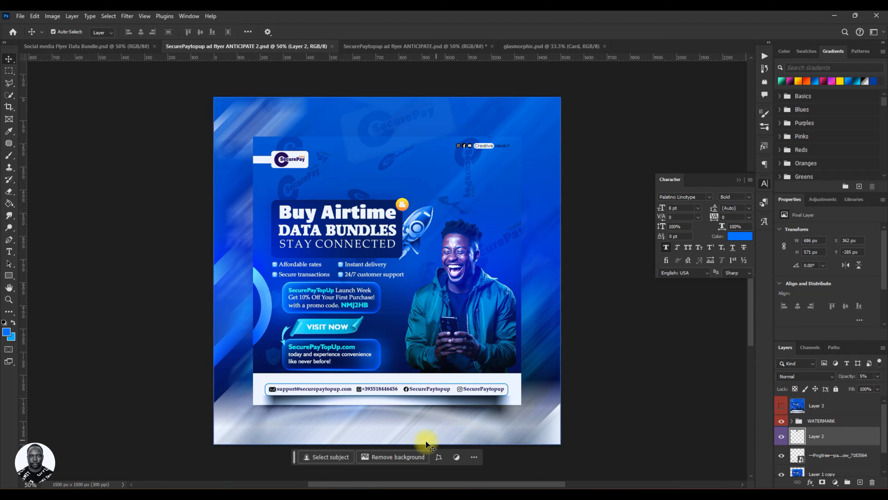
click(382, 50)
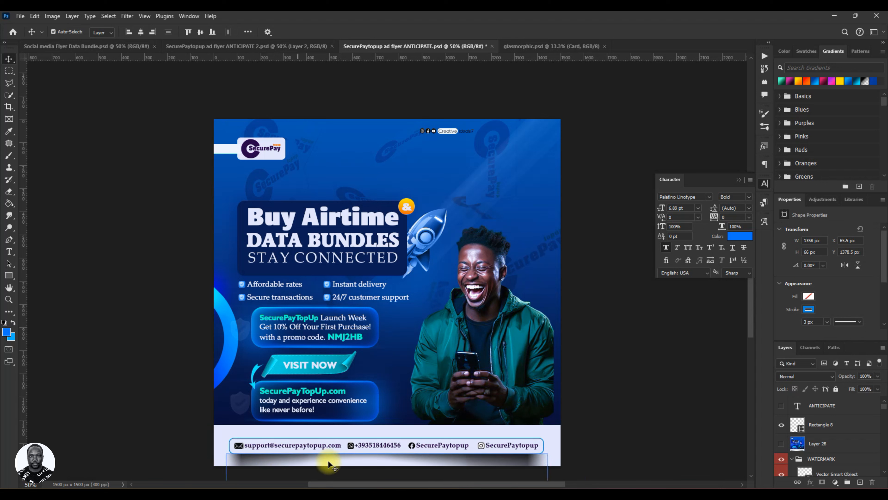
click(505, 462)
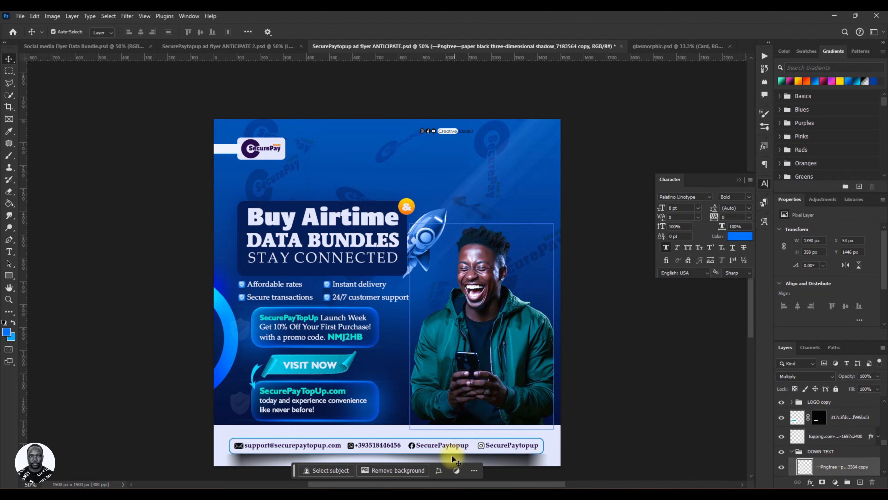
drag(453, 459, 390, 375)
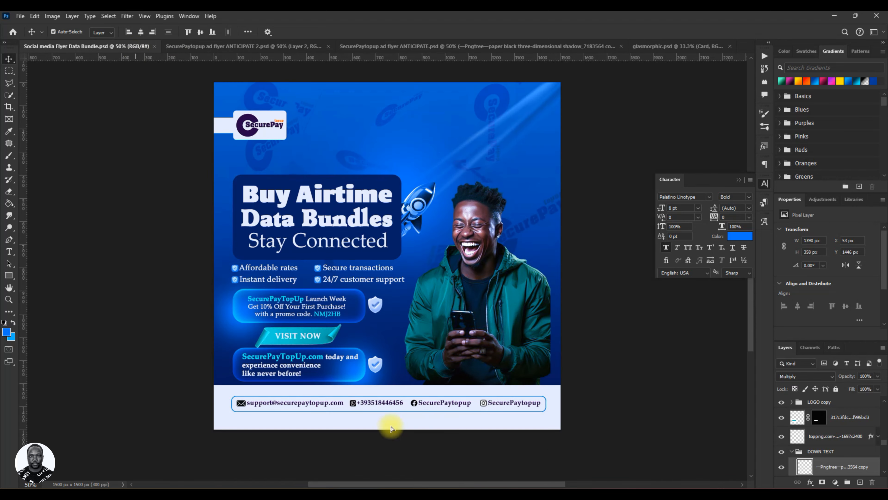
drag(392, 428, 392, 427)
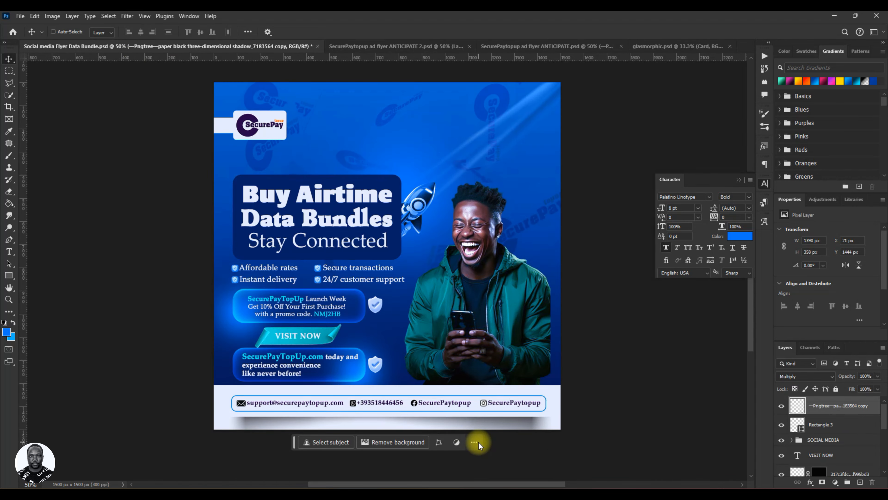
Position the shadow directly beneath the outlined contact box in the footer.
key(ctrl+t)
drag(436, 419, 441, 419)
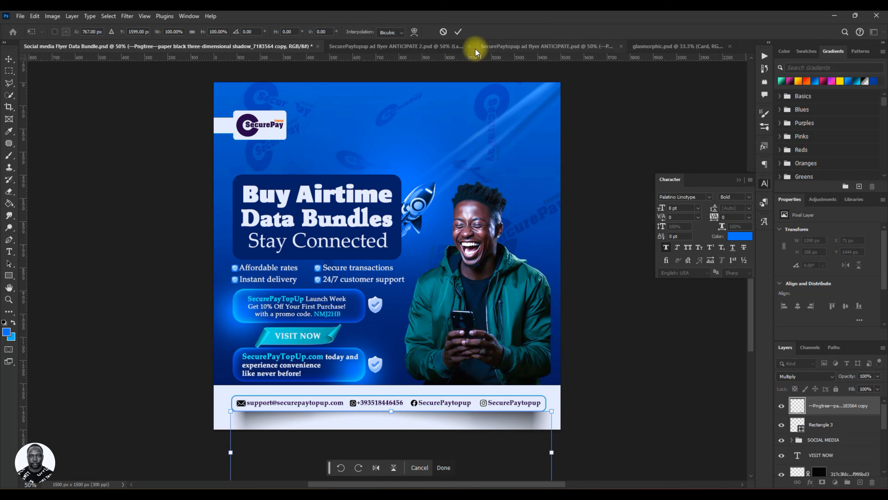
click(458, 32)
click(644, 377)
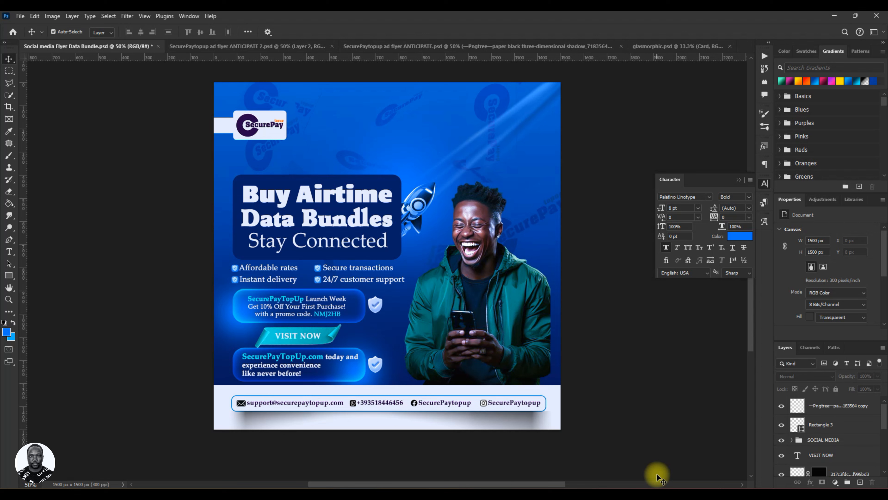
click(550, 422)
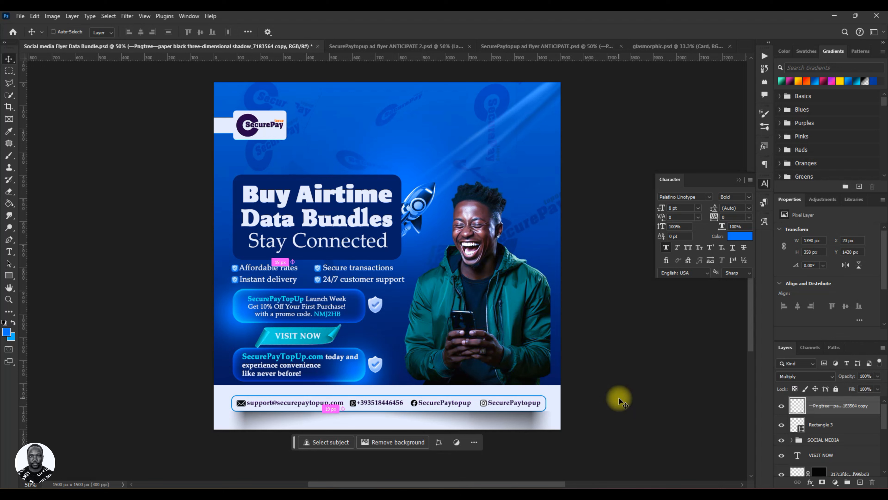
Duplicate the footer shadow layer in place to darken the shadow, and save the flyer.
key(ctrl+j)
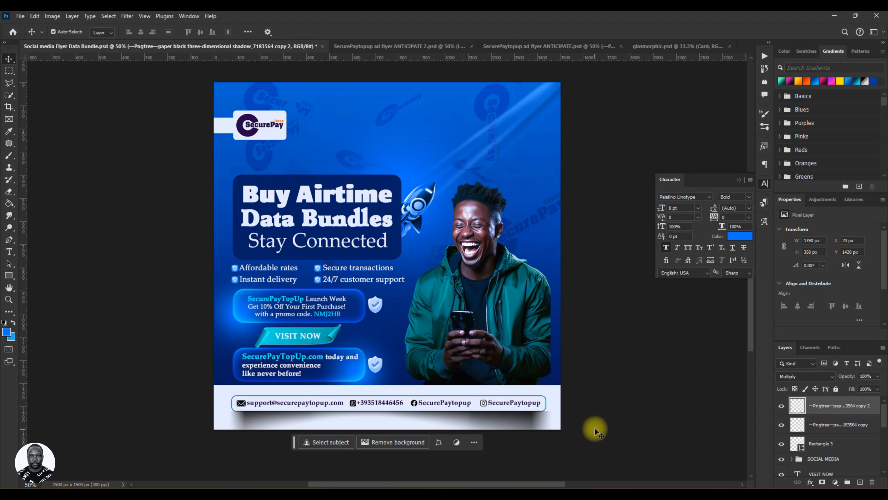
key(ctrl+s)
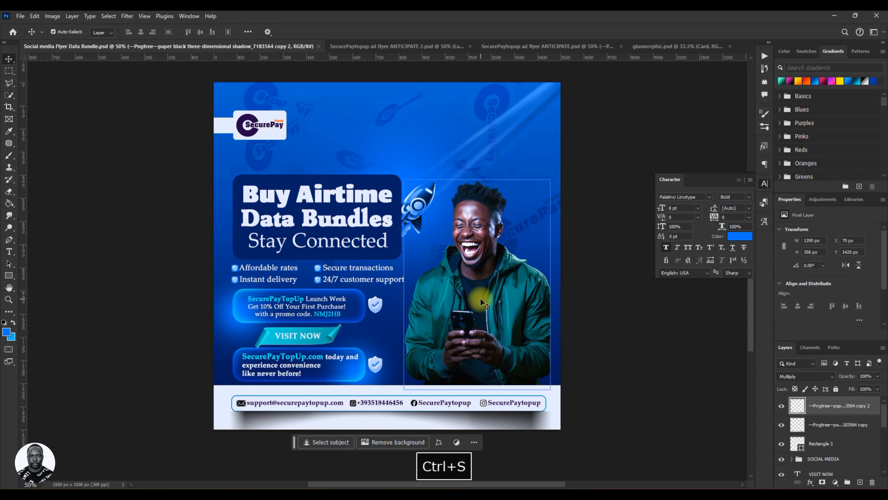
scroll(478, 300, down, 2)
scroll(477, 301, up, 3)
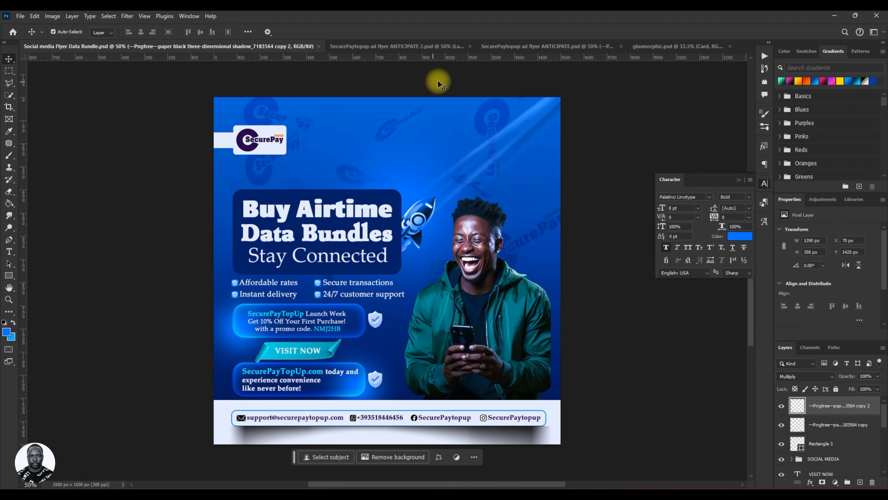
Check the arrow in SecurePaytopup ad flyer ANTICIPATE 2.psd, and place the red curved arrow PNG into Social media Flyer Data Bundle.psd.
click(375, 45)
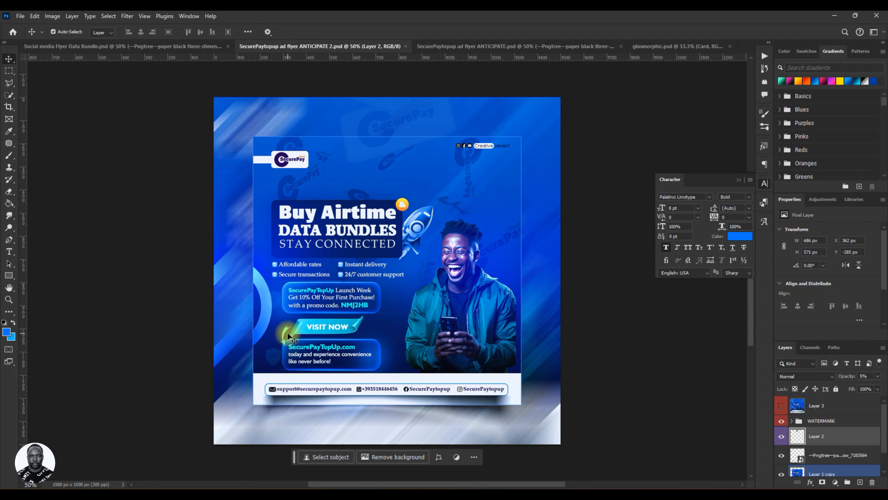
click(161, 47)
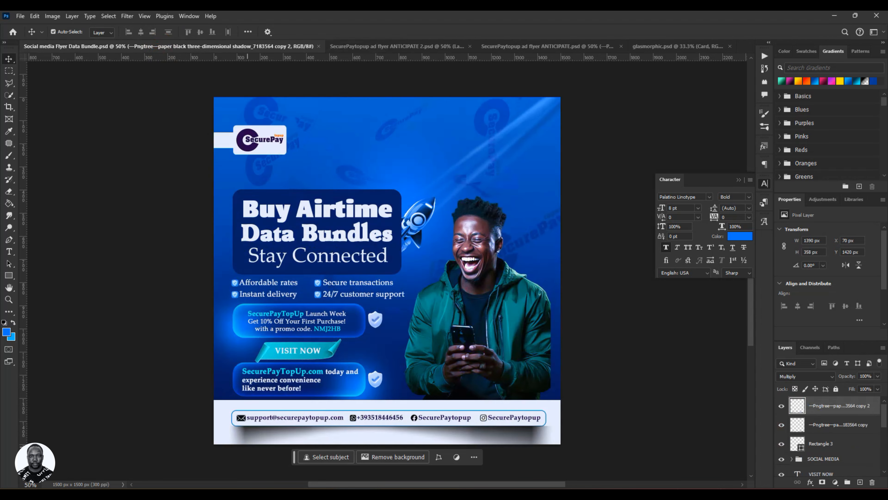
key(alt+Tab)
drag(401, 108, 293, 349)
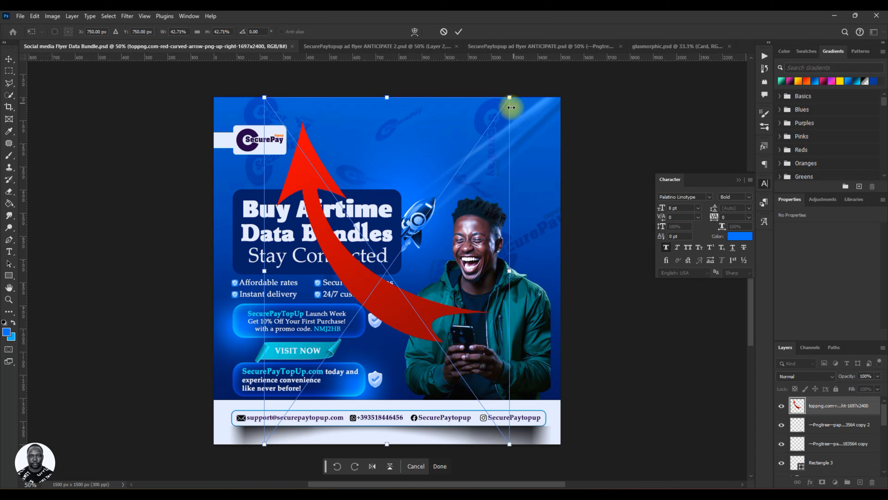
Turn the placed red arrow upside down and flip it horizontally so it curves downward to the left.
drag(525, 92, 239, 427)
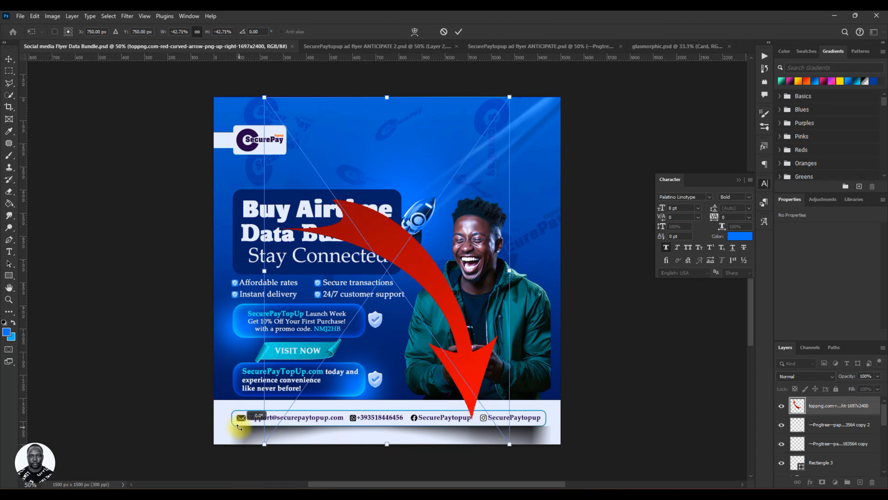
right_click(438, 308)
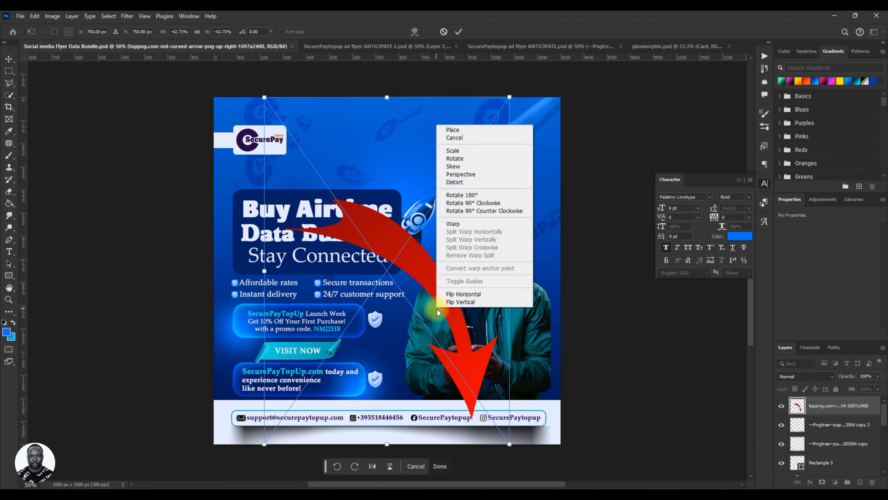
click(454, 296)
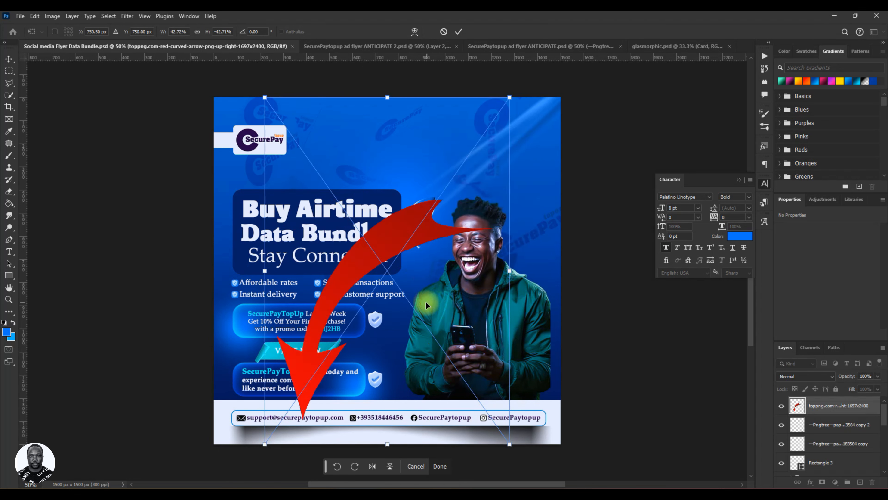
key(ctrl+z)
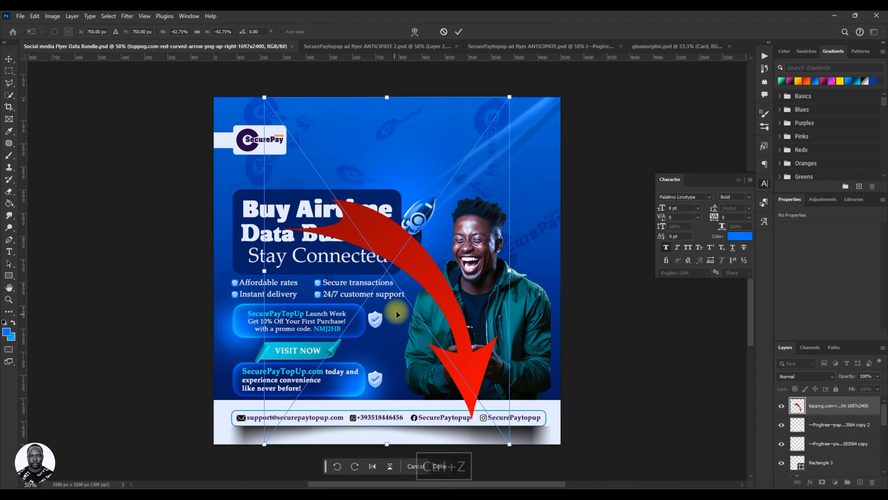
right_click(400, 301)
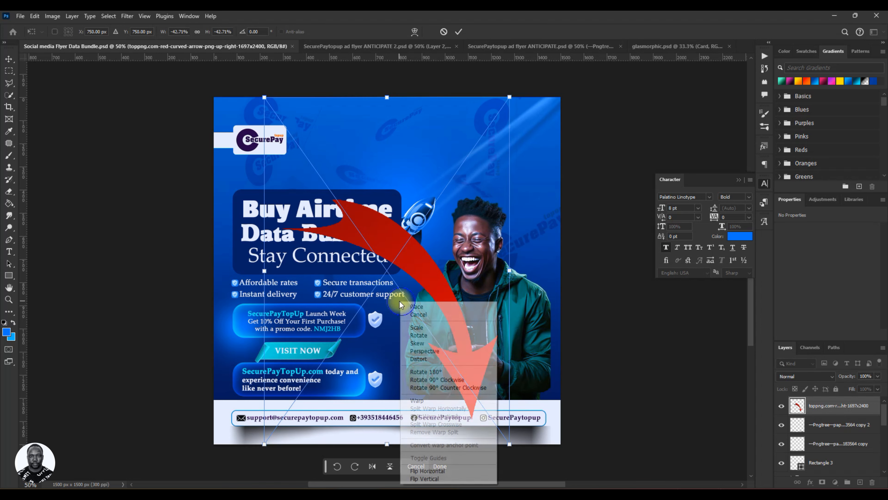
click(427, 472)
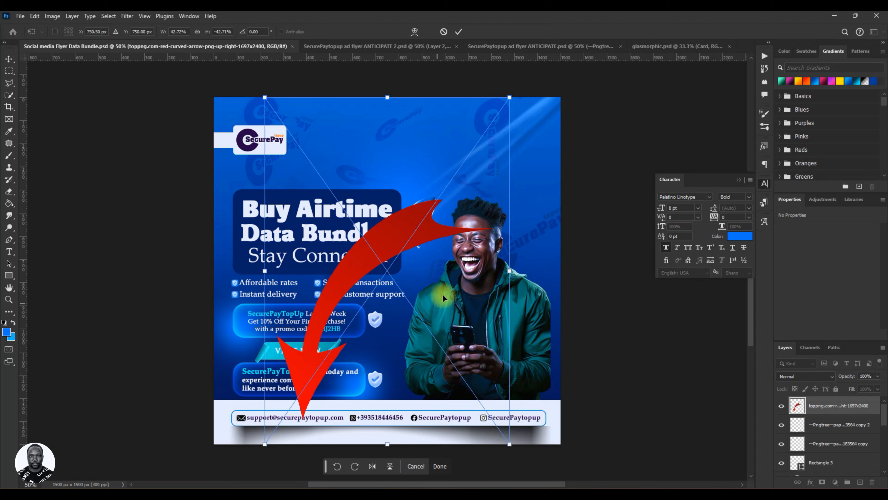
Shrink the red arrow to about 4.5% and position it from the VISIT NOW ribbon's left end down to the lower promo card.
drag(510, 96, 403, 251)
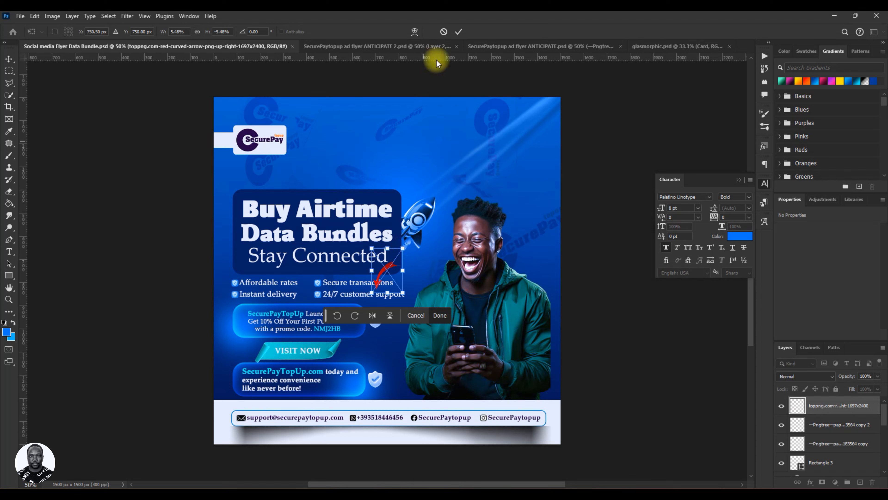
click(458, 31)
drag(383, 289, 250, 365)
key(ctrl+t)
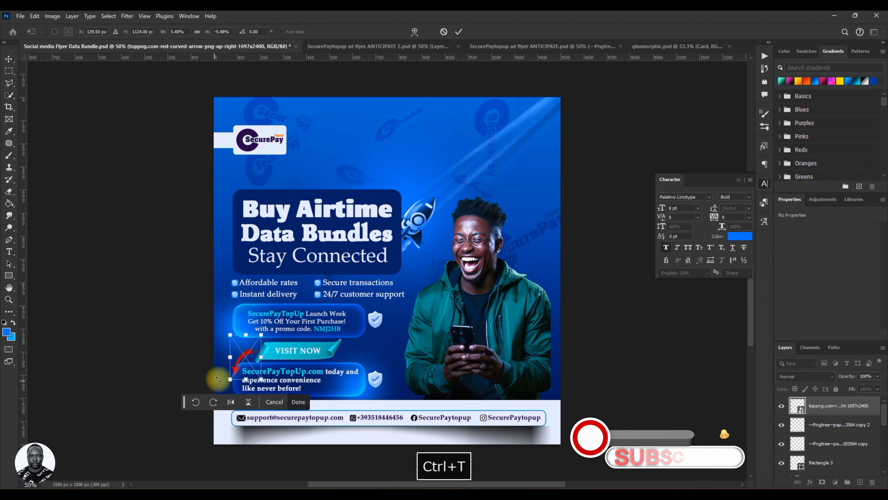
drag(233, 379, 233, 366)
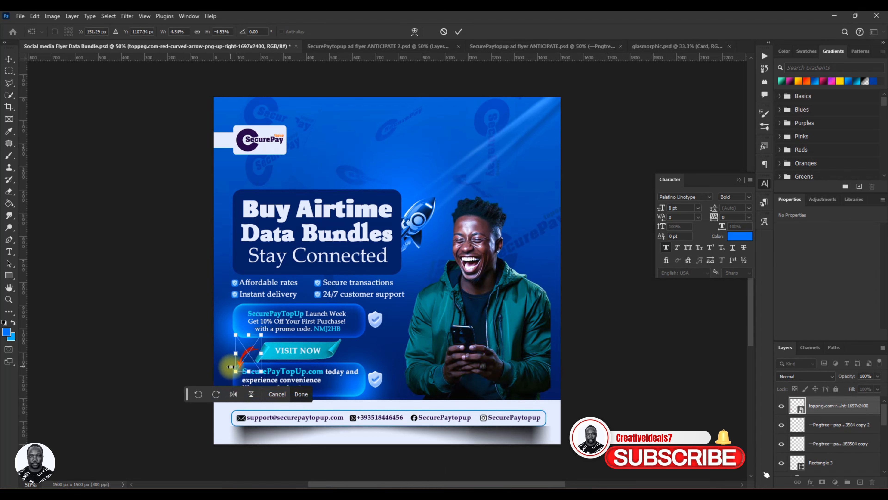
click(458, 32)
key(ctrl)
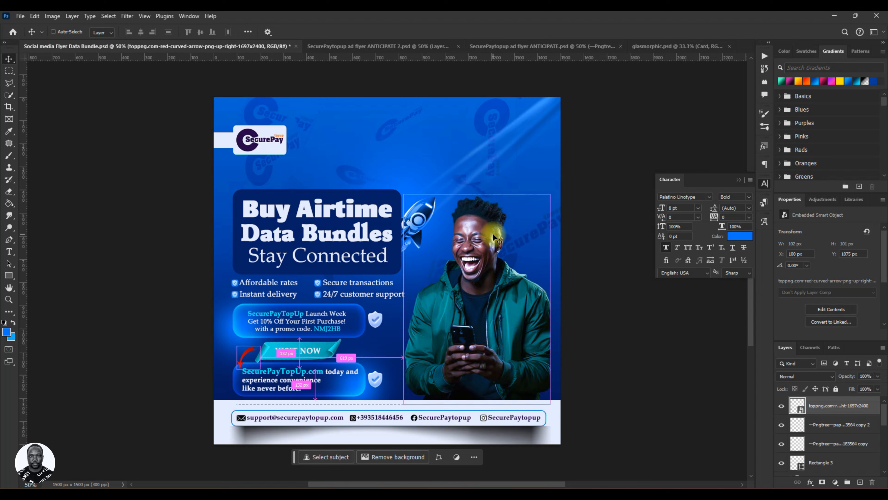
key(ctrl+u)
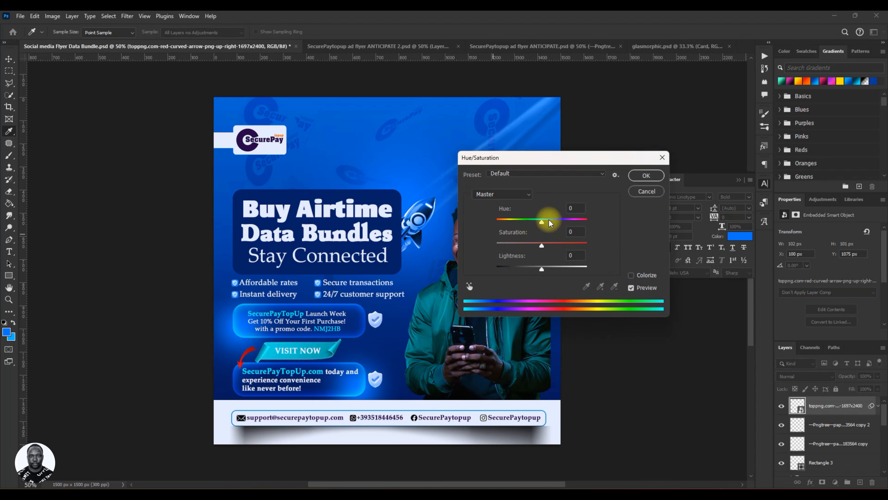
mouse_move(542, 222)
mouse_down()
mouse_move(510, 227)
mouse_move(590, 233)
mouse_move(556, 230)
mouse_up()
click(662, 158)
key(v)
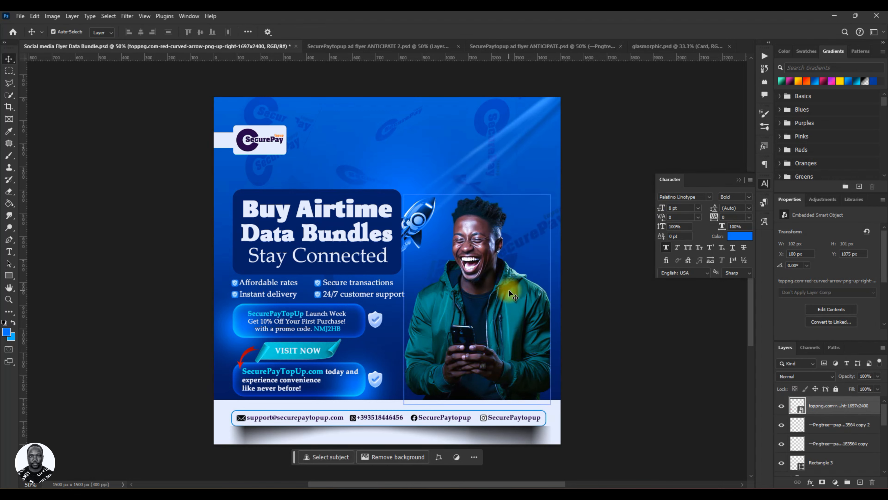
Save the flyer, look at the arrow smart object's contents, and rasterize the arrow layer.
key(ctrl+s)
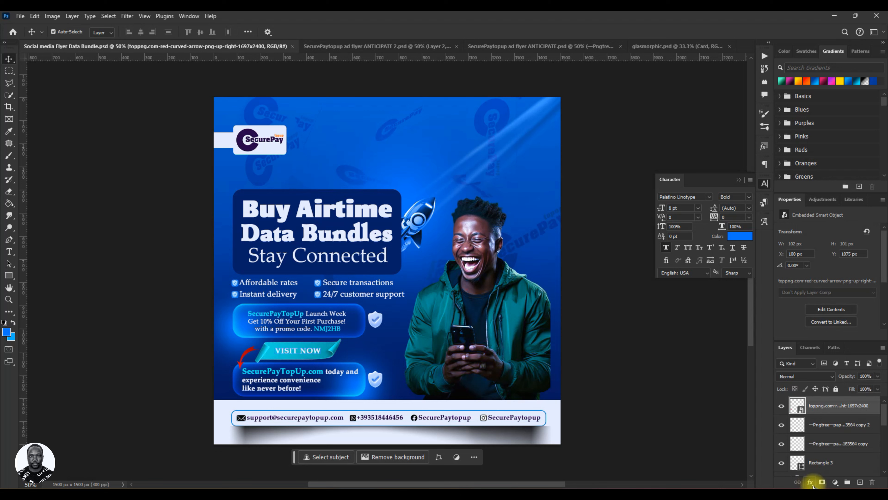
double_click(798, 405)
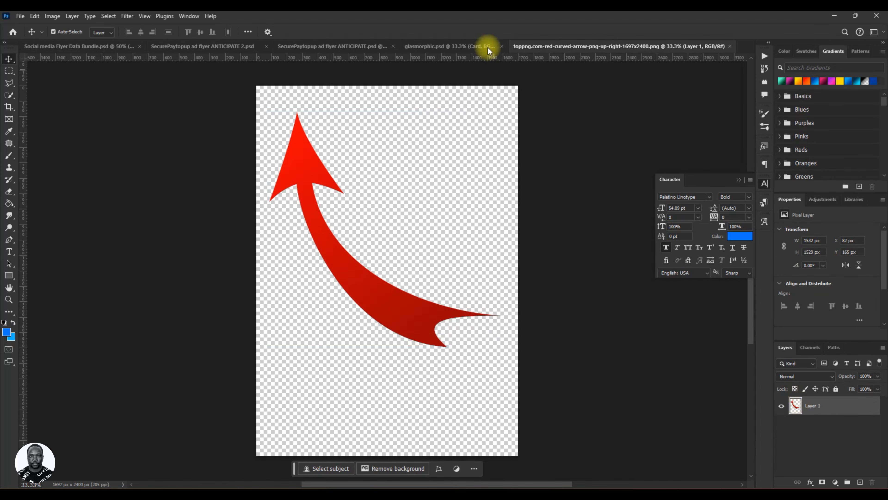
click(730, 45)
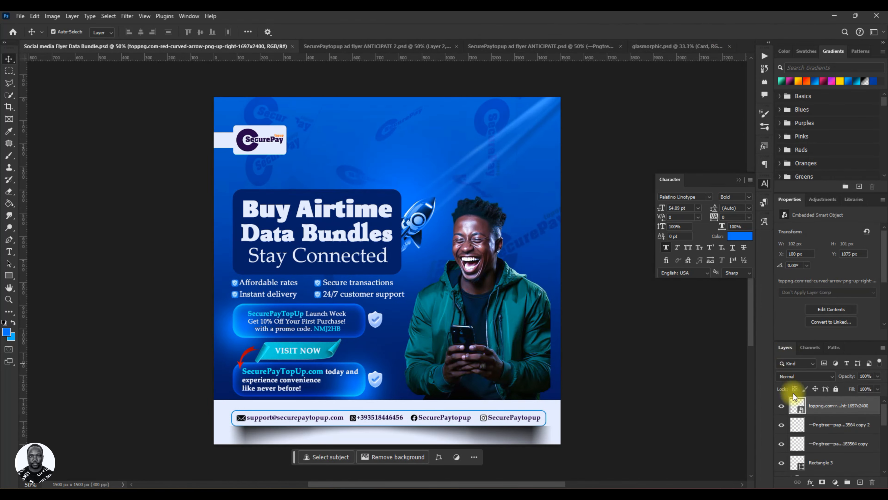
right_click(822, 407)
click(811, 371)
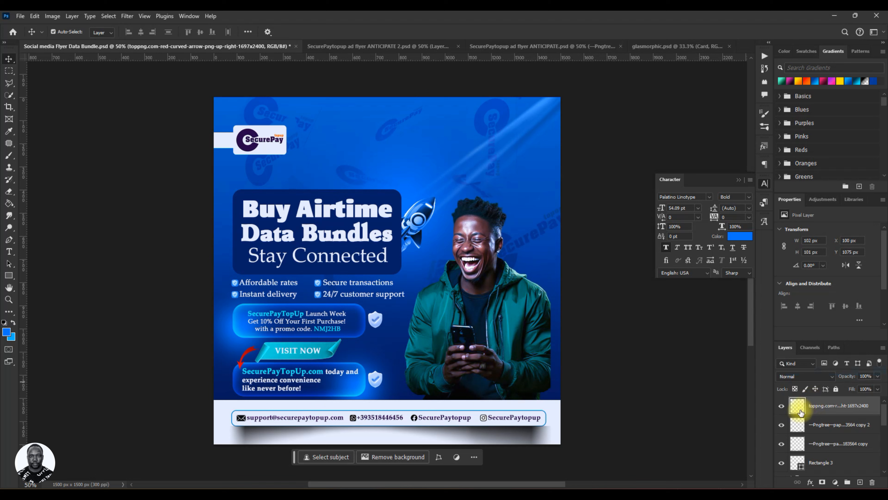
Give the curved arrow layer a color overlay of #00f0ff at 100% opacity in Normal mode, and save the flyer.
double_click(797, 409)
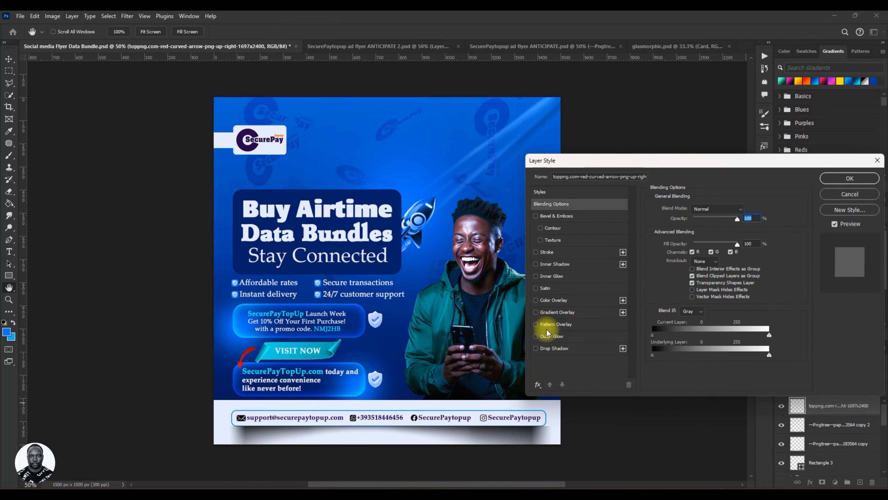
click(555, 299)
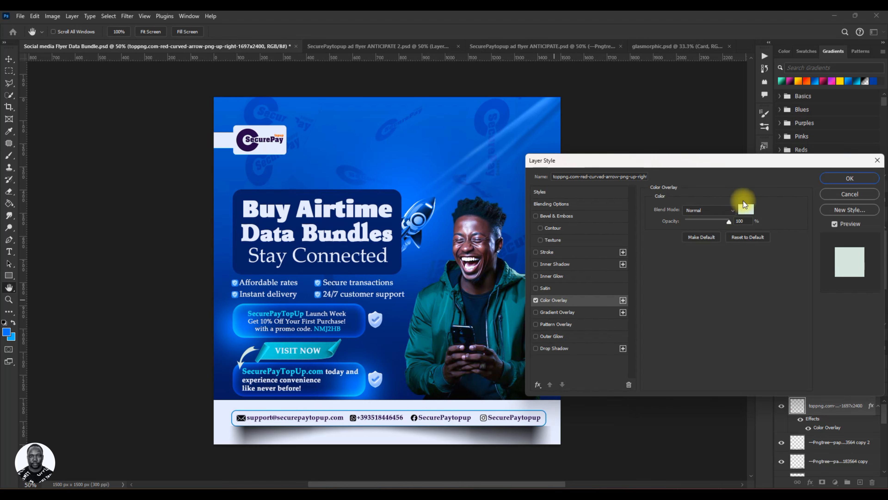
click(745, 209)
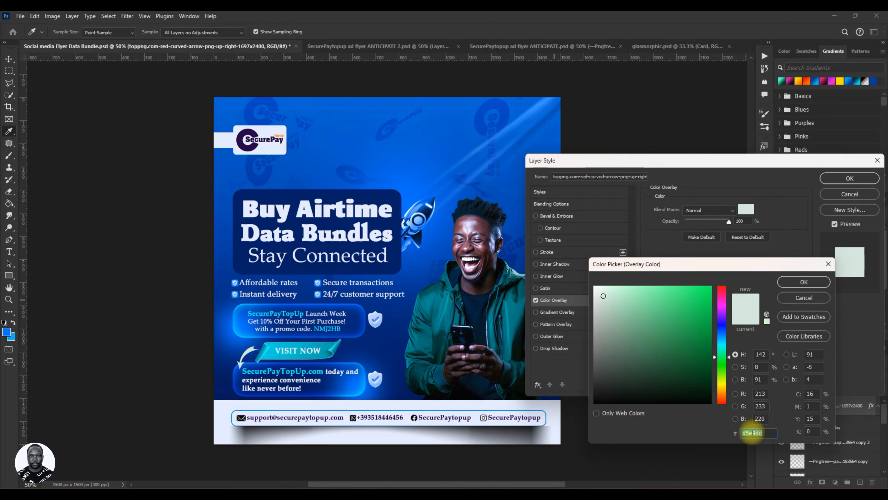
text(0)
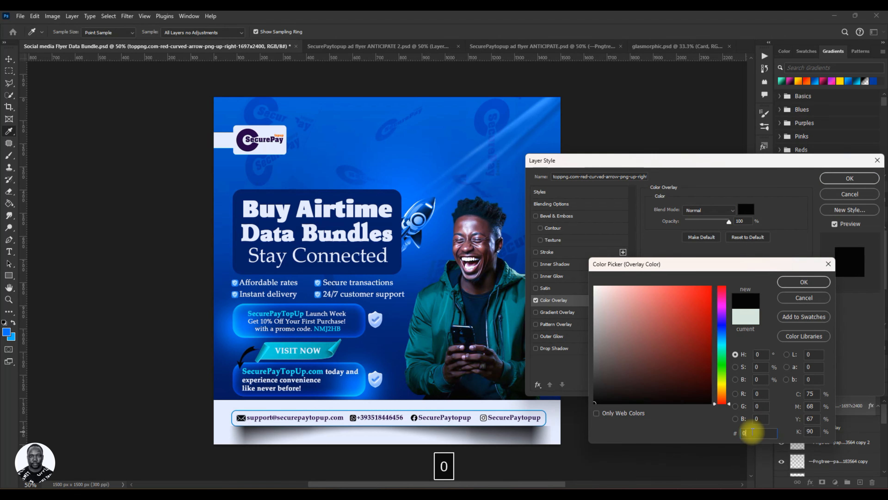
text(0ff)
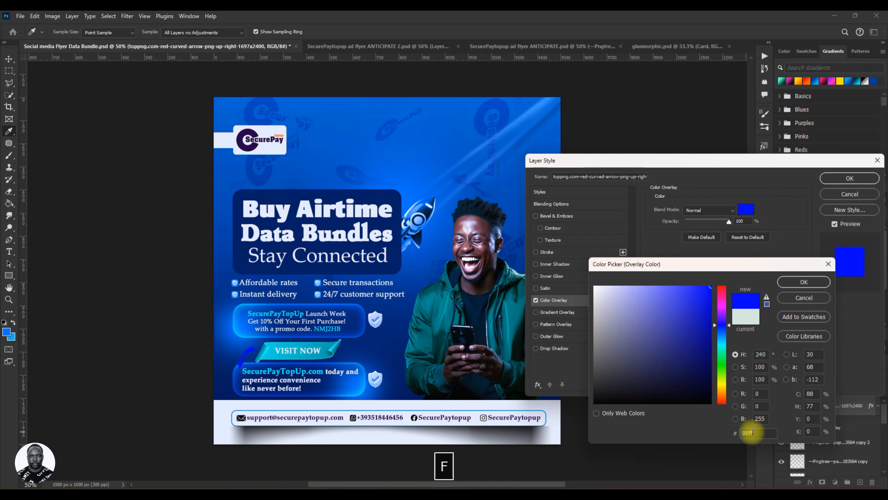
text(0f)
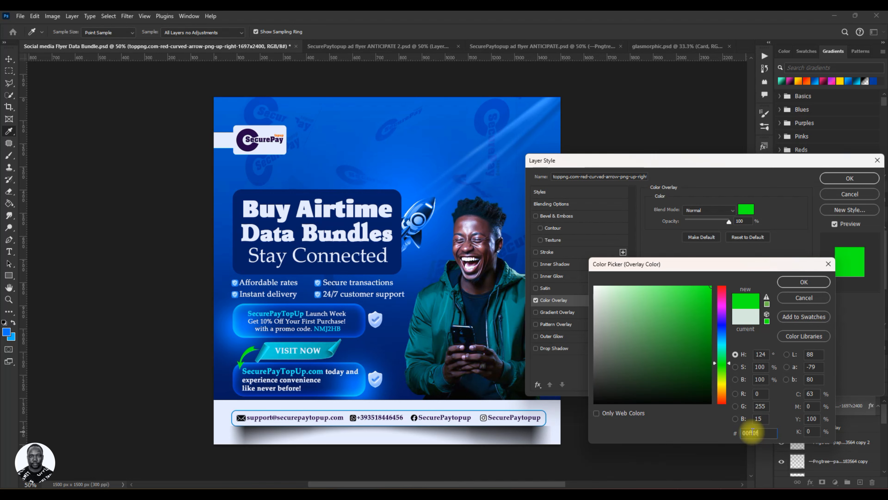
key(BackSpace)
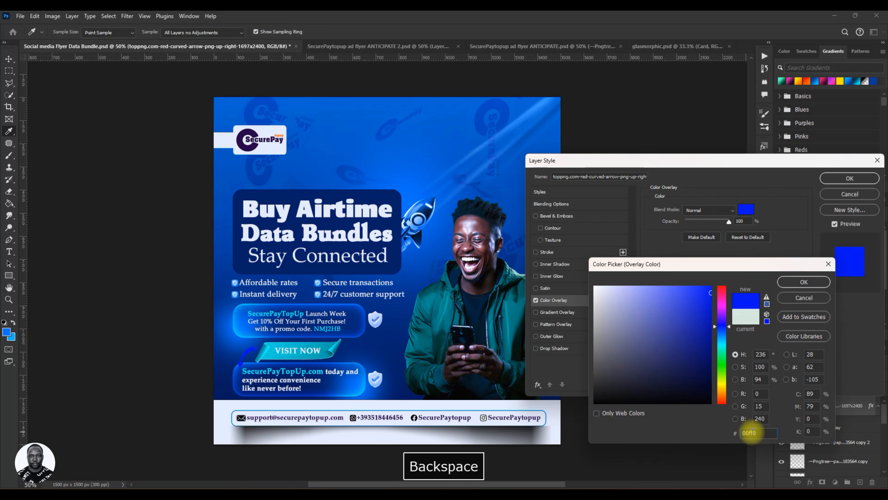
key(BackSpace)
text(0ff)
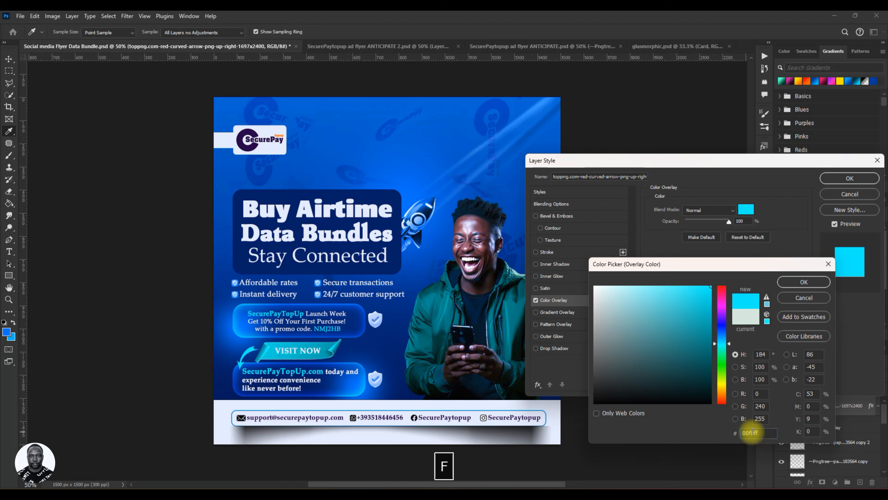
click(799, 282)
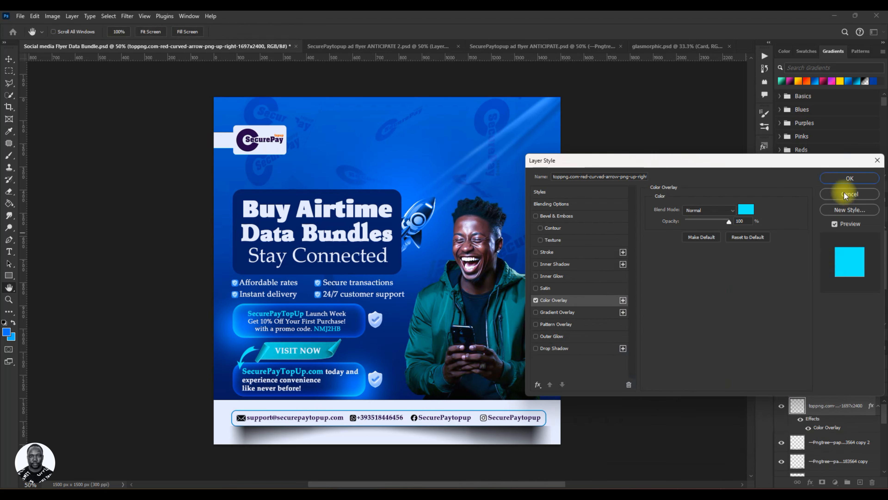
click(850, 178)
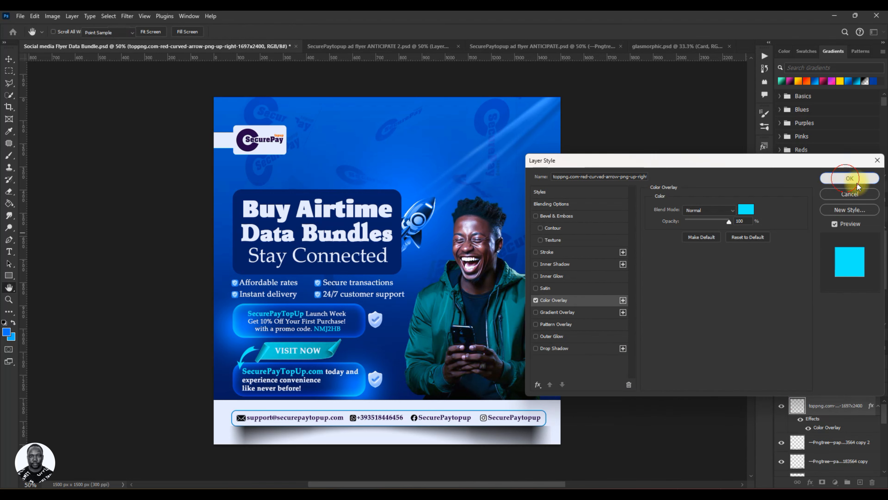
drag(494, 378, 494, 381)
key(ctrl+s)
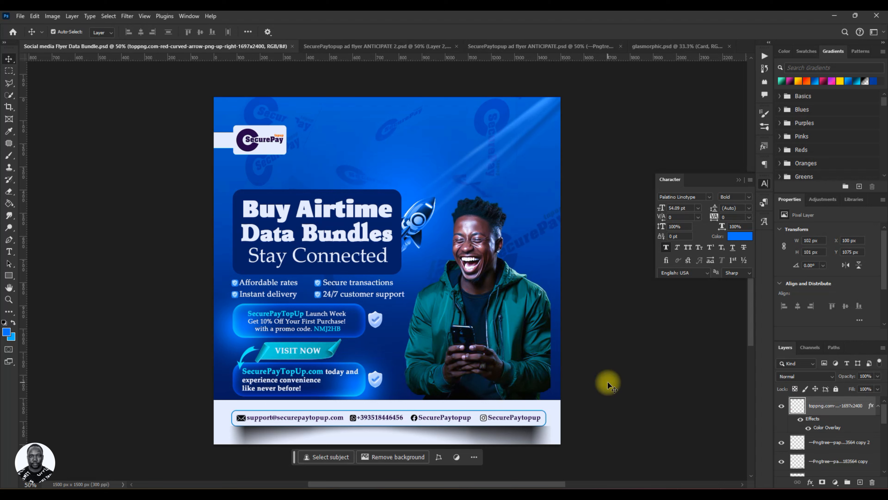
Collapse the arrow layer's effects and move the Rectangle 3 footer outline into the SOCIAL MEDIA group, above the e-mail text.
click(877, 406)
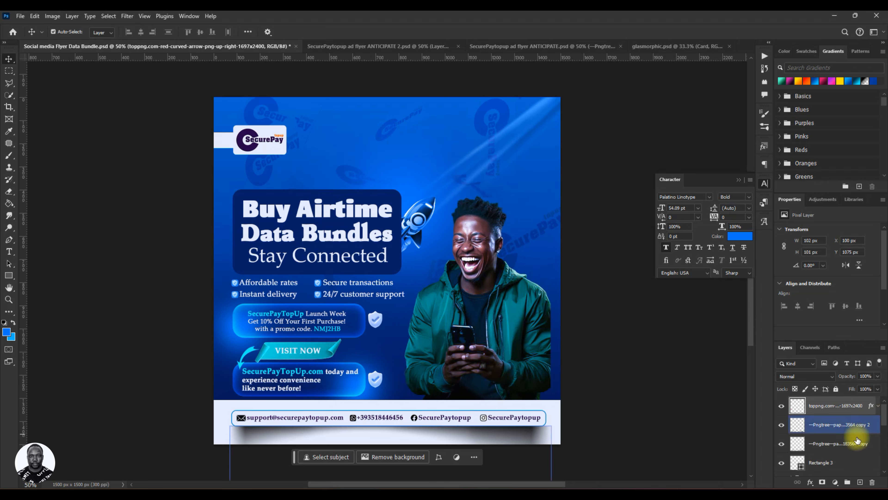
click(850, 457)
click(854, 444)
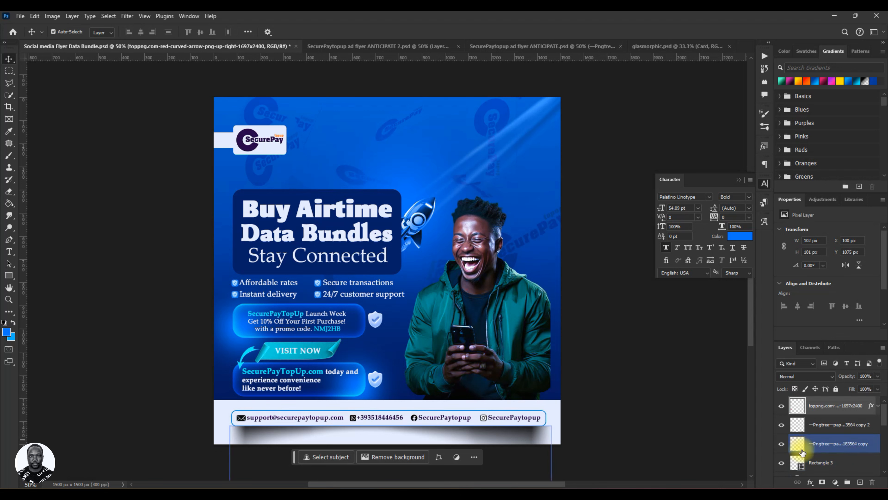
scroll(827, 443, down, 2)
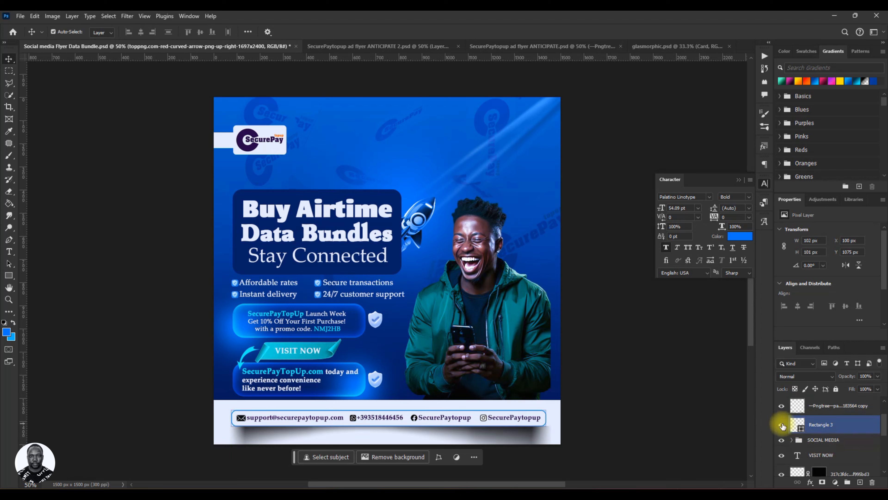
click(793, 441)
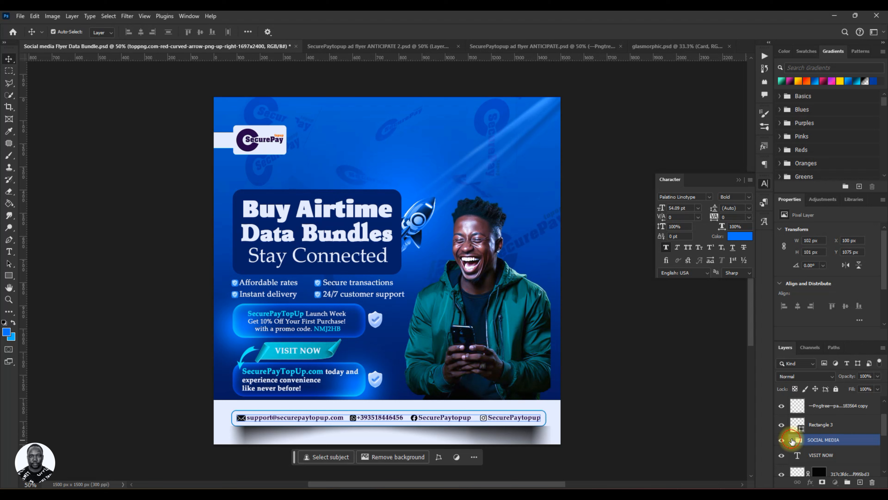
drag(831, 425, 850, 436)
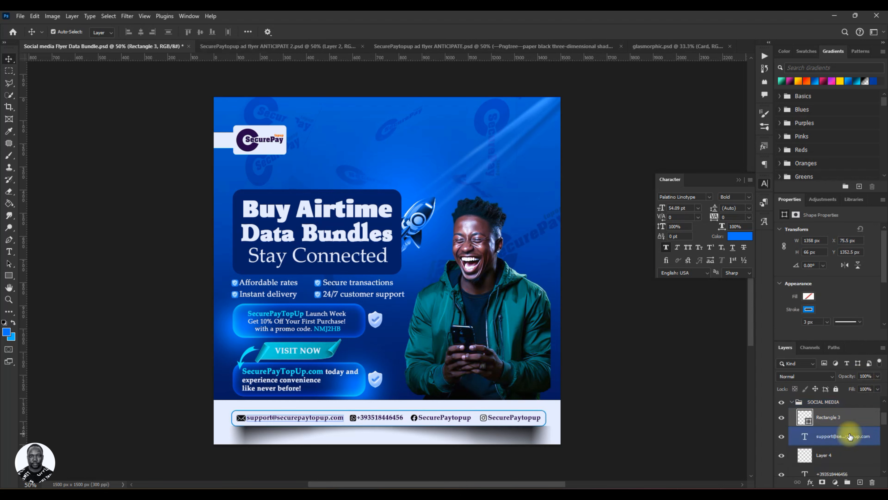
Move both Pngtree paper shadow layers into the SOCIAL MEDIA group, collapse the group and save the flyer.
scroll(850, 436, up, 2)
click(847, 424)
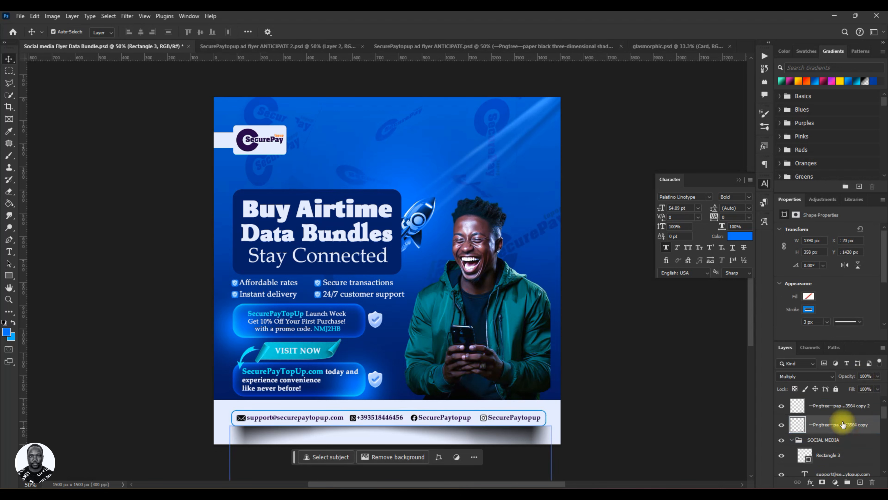
drag(843, 412, 803, 427)
click(792, 421)
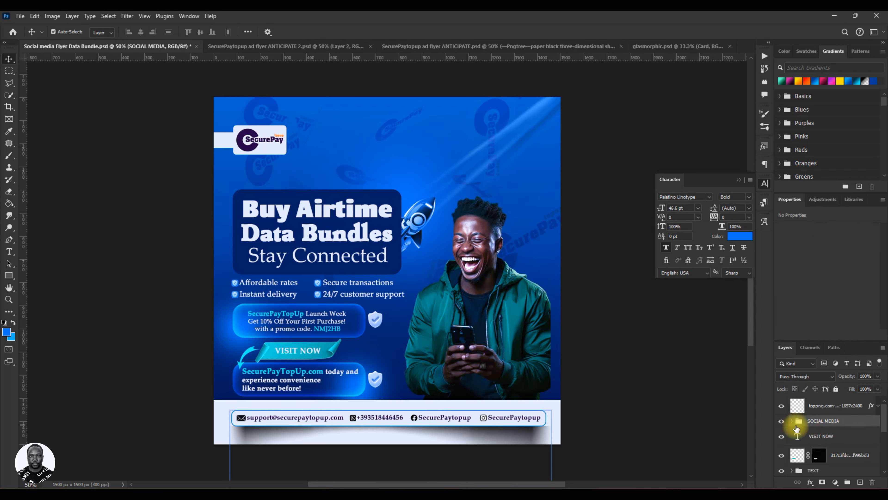
key(ctrl+s)
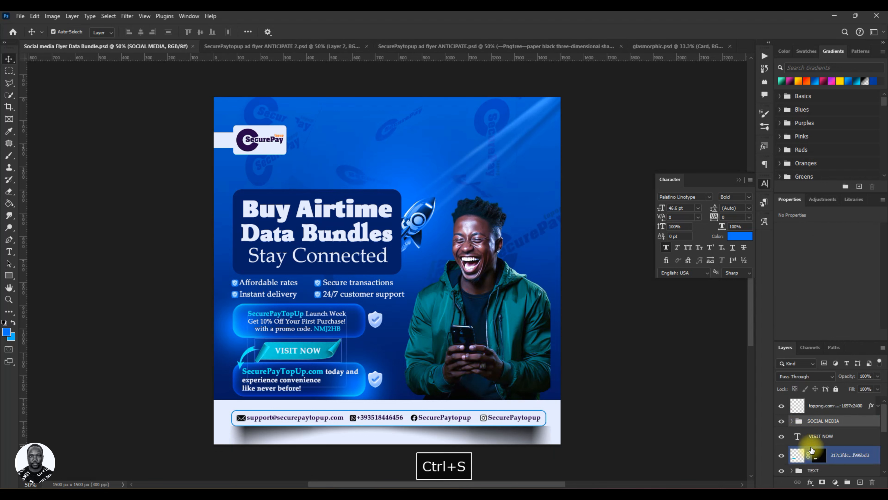
Select the curved arrow layer, put away the floating Character settings and save the flyer.
click(847, 408)
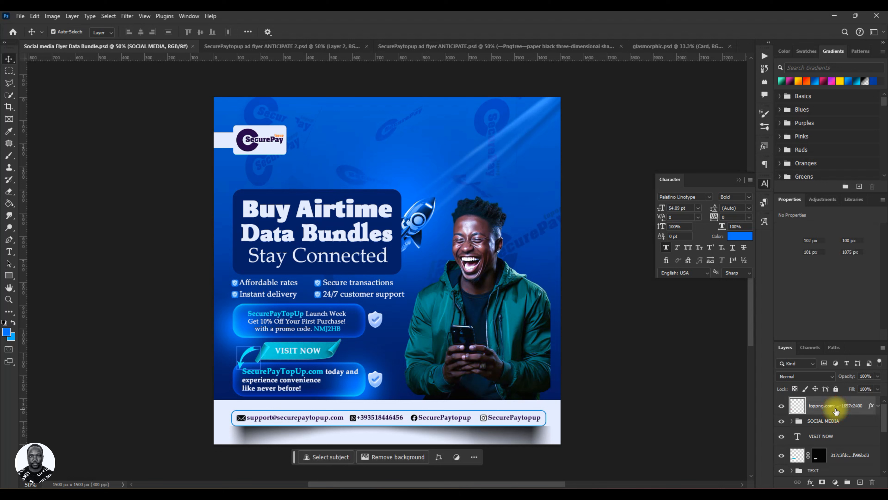
click(739, 180)
key(ctrl+s)
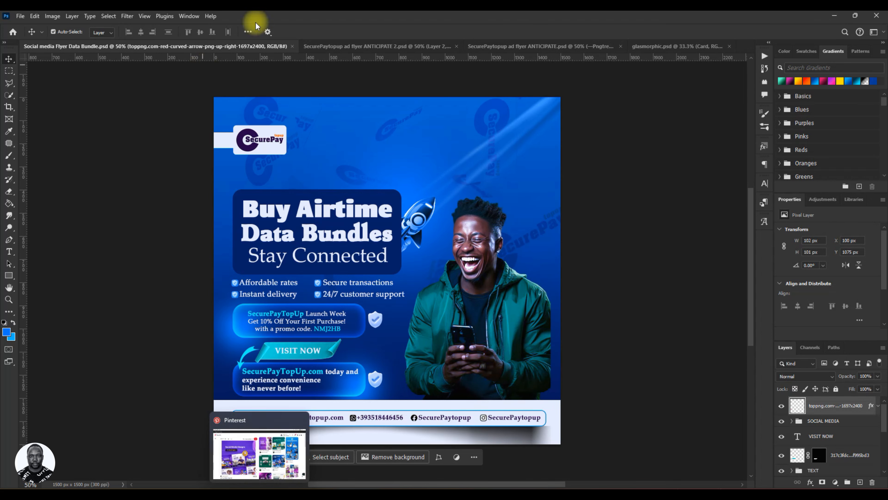
Close SecurePaytopup ad flyer ANTICIPATE.psd without saving its changes, and close glasmorphic.psd.
click(371, 46)
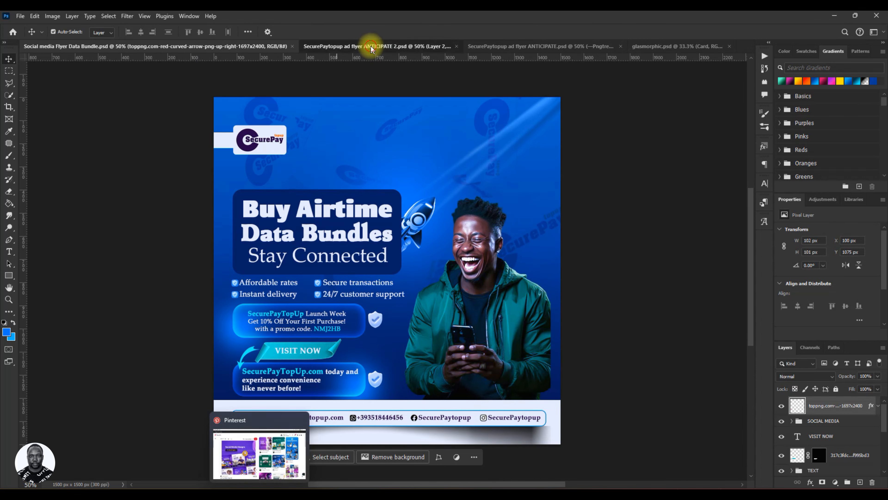
click(528, 48)
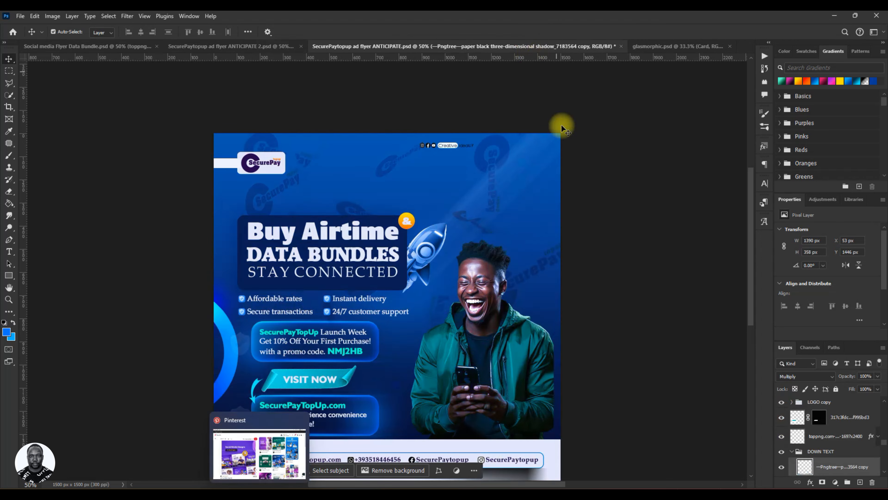
click(621, 47)
click(452, 193)
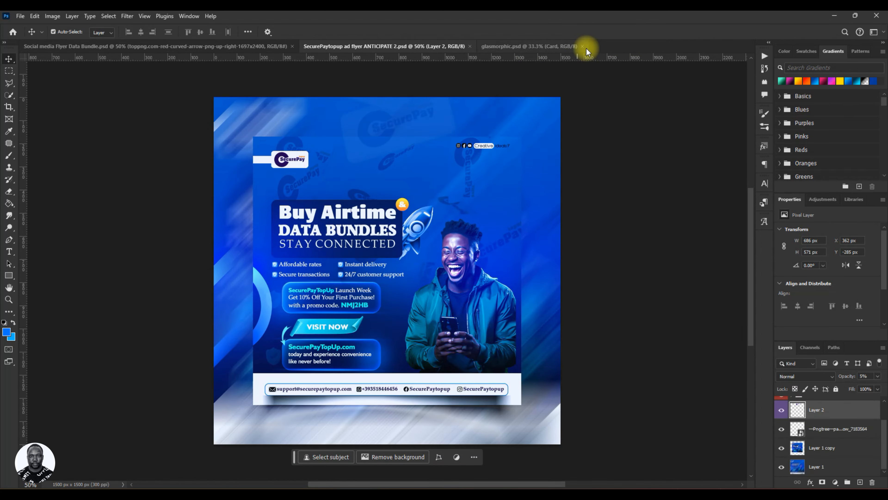
Reopen SecurePaytopup ad flyer ANTICIPATE.psd from the recent files.
click(14, 32)
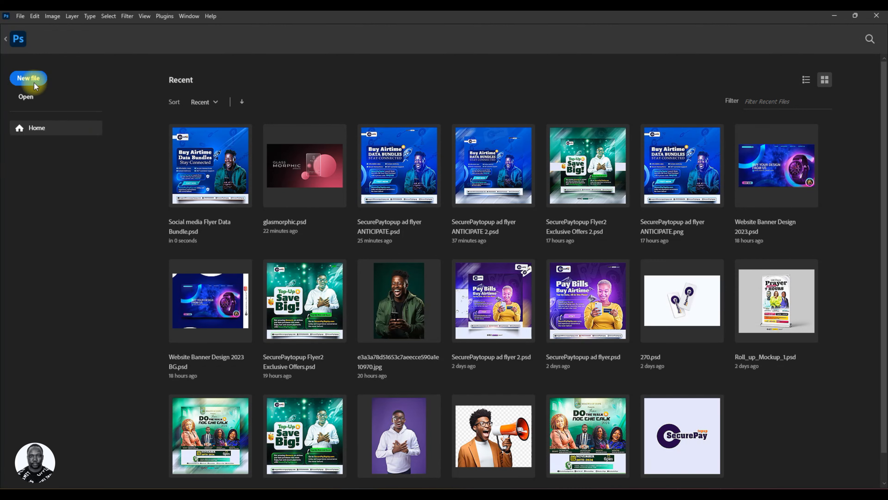
click(222, 175)
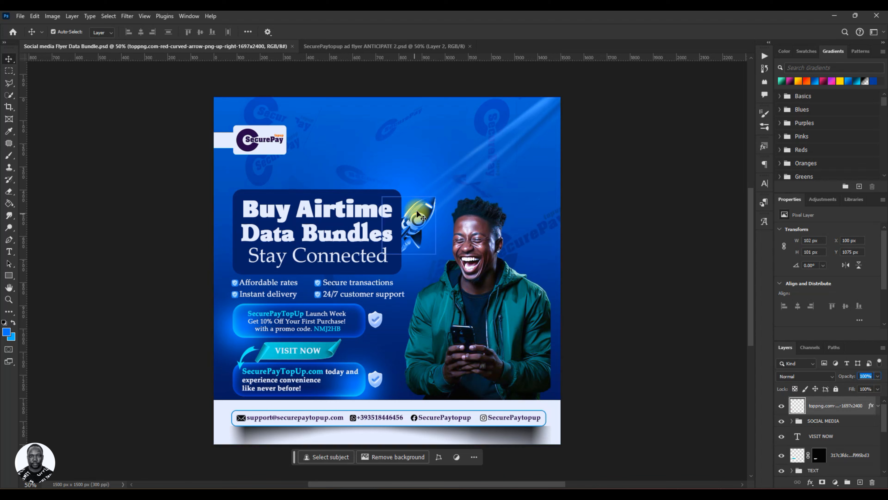
click(14, 32)
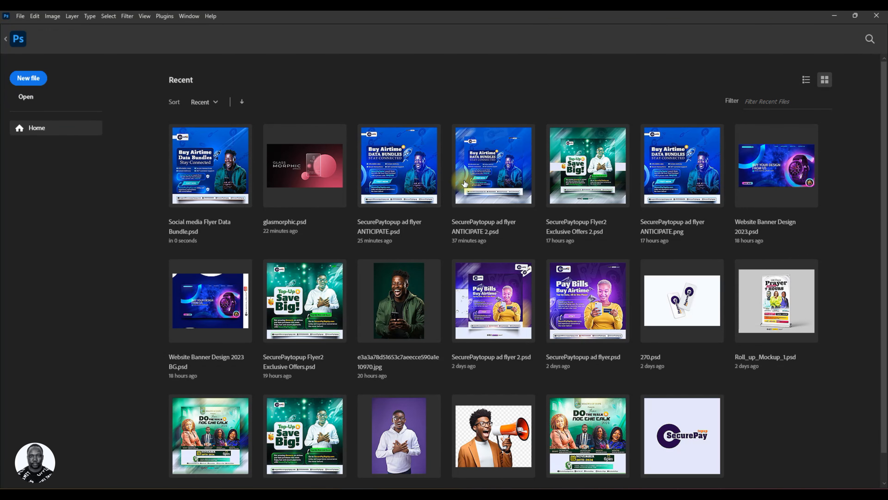
click(417, 183)
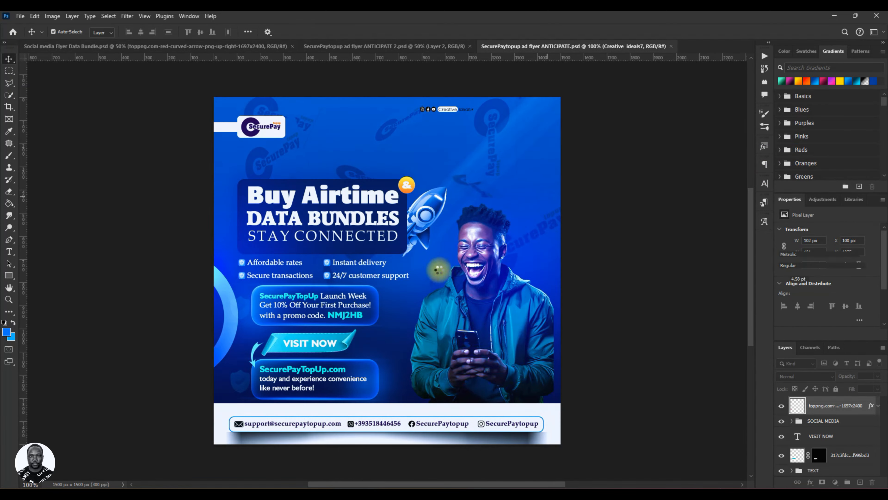
key(ctrl+v)
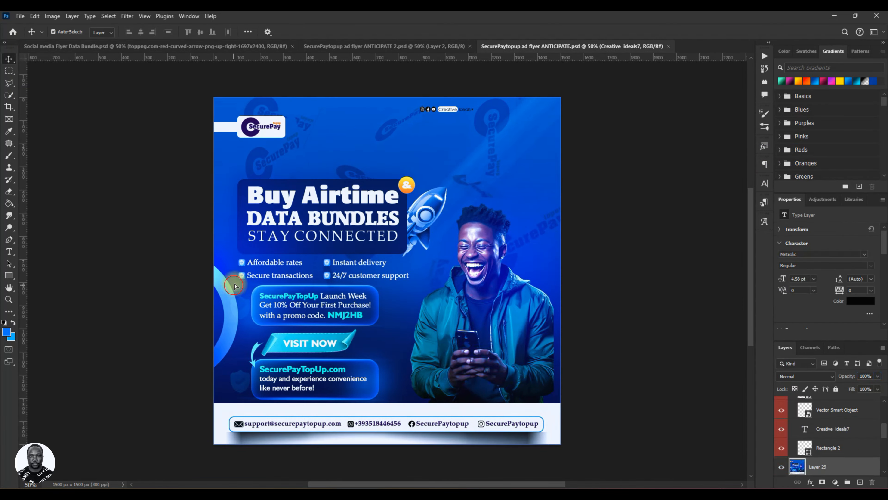
Try moving the flattened flyer image Layer 29 in the reference file, undo the move and hide that layer.
drag(234, 290, 278, 274)
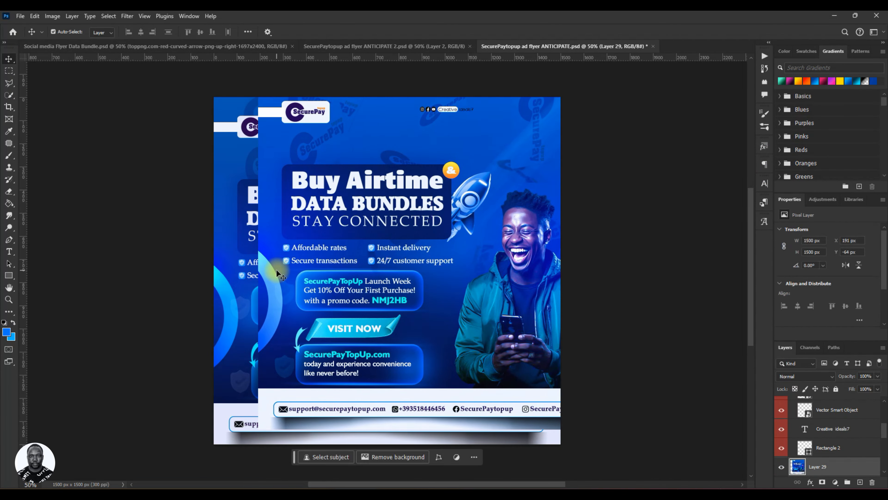
key(ctrl+z)
click(781, 468)
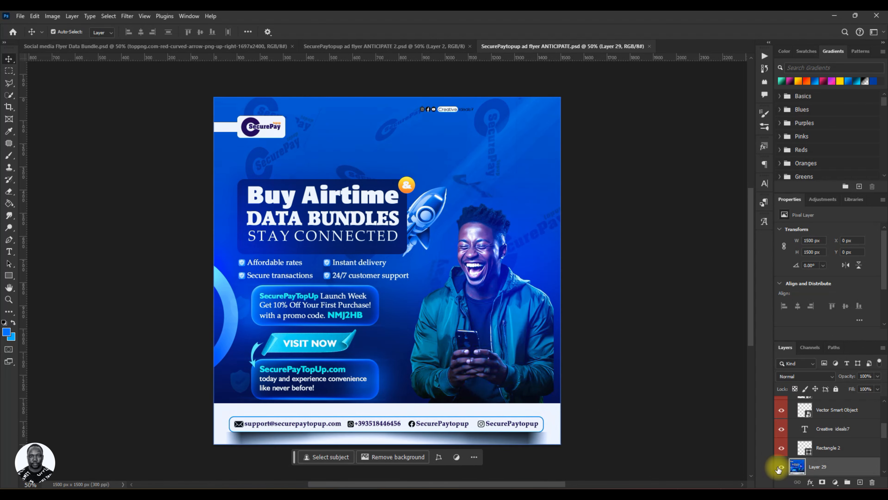
Copy the Layer 27 copy glow from the reference file into the data bundle flyer, try repositioning it and hide it.
drag(234, 297, 108, 46)
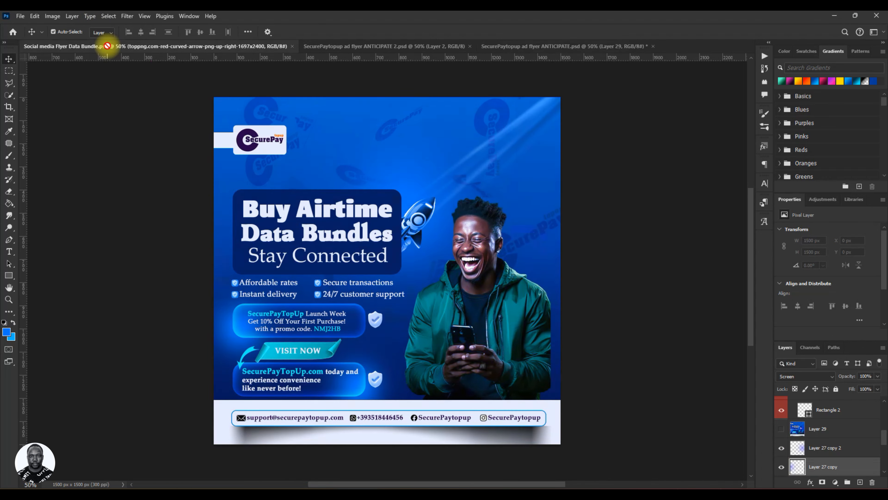
drag(234, 209, 355, 304)
click(537, 460)
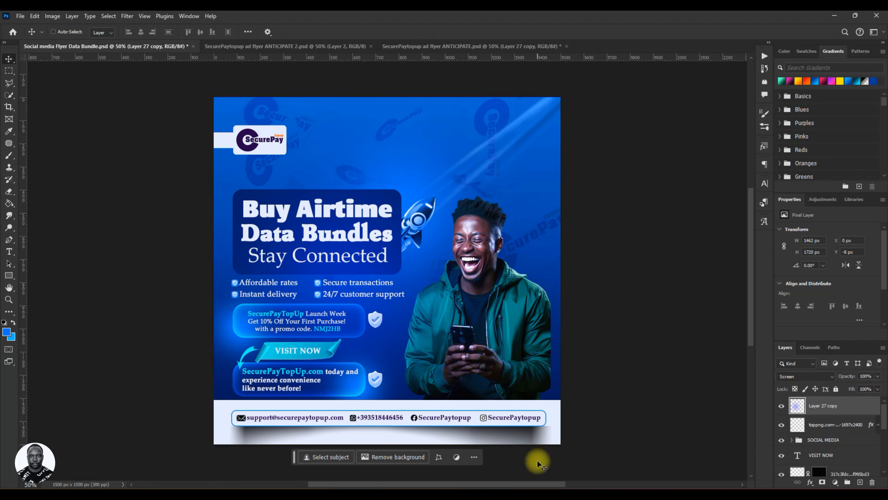
key(ctrl+z)
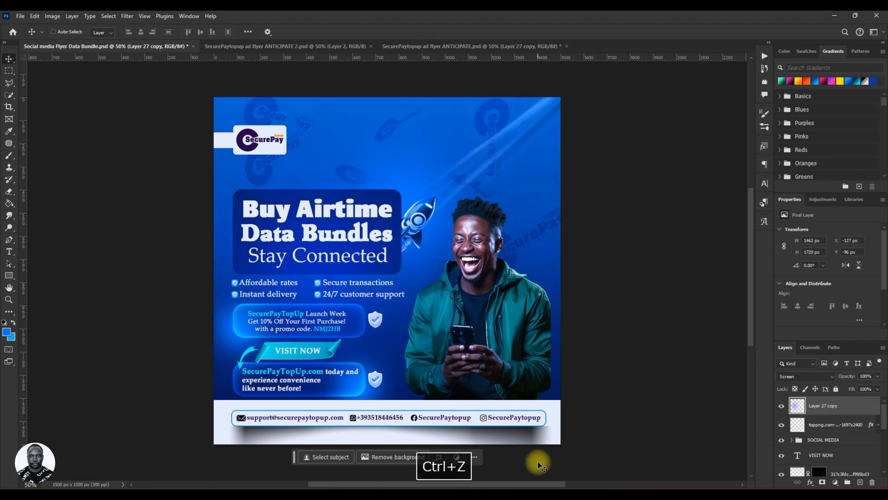
mouse_move(272, 280)
mouse_down()
mouse_move(344, 274)
mouse_move(268, 288)
mouse_up()
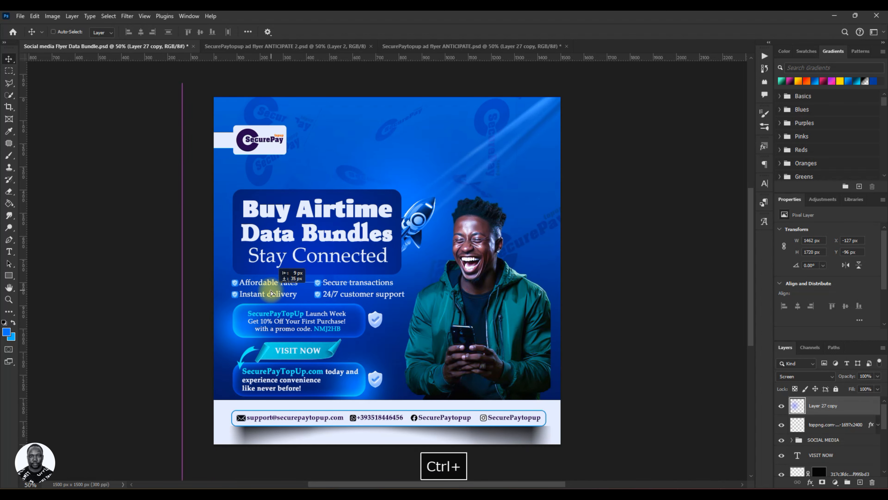
click(782, 406)
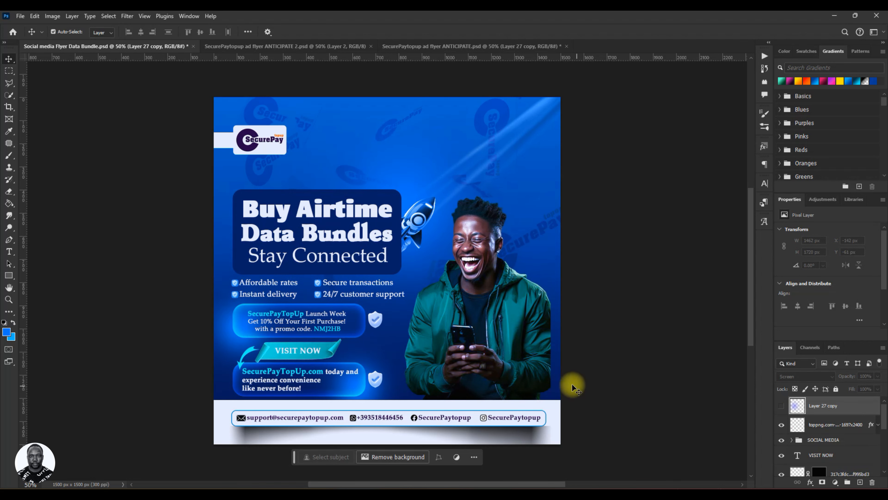
Add a new layer above the curved arrow layer and enlarge the Brush to 900 px.
click(835, 435)
click(833, 428)
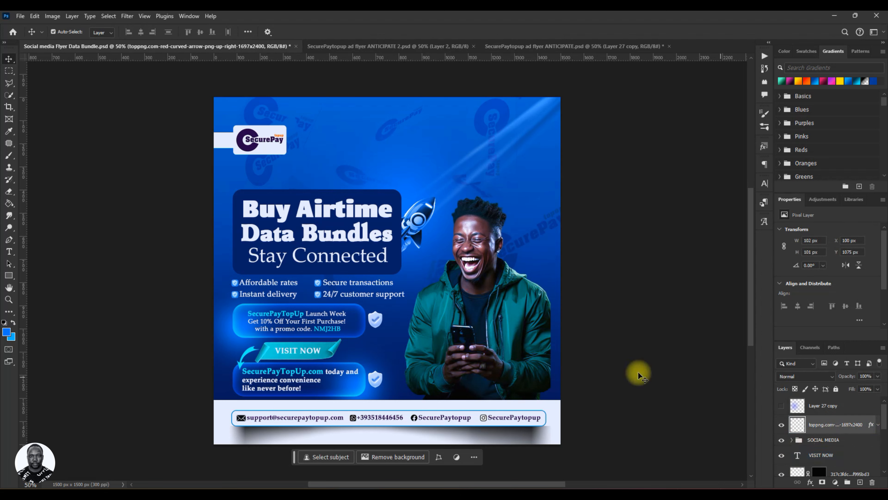
click(860, 482)
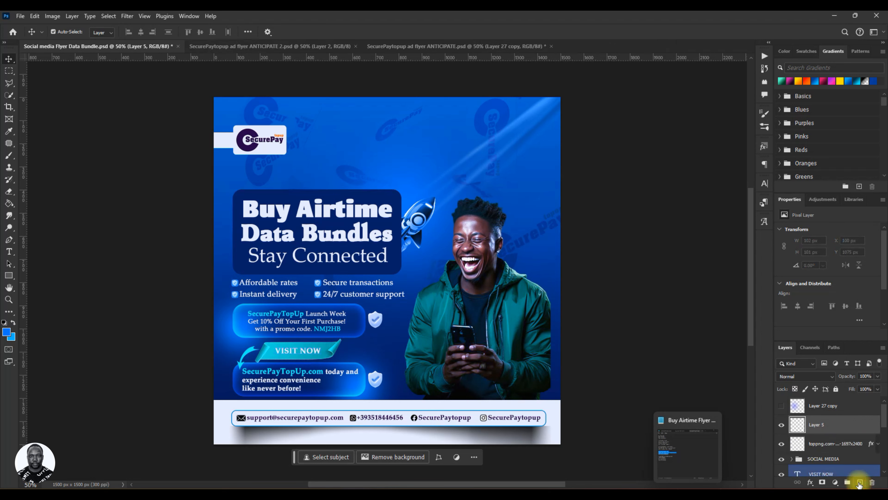
click(10, 156)
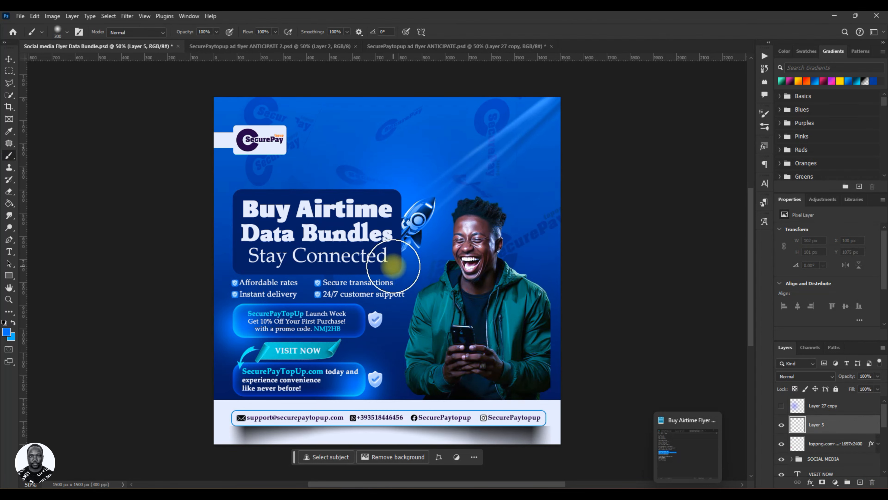
key(bracketright)
key(bracketright)
key(bracketright)
key(bracketright)
key(bracketright)
key(bracketright)
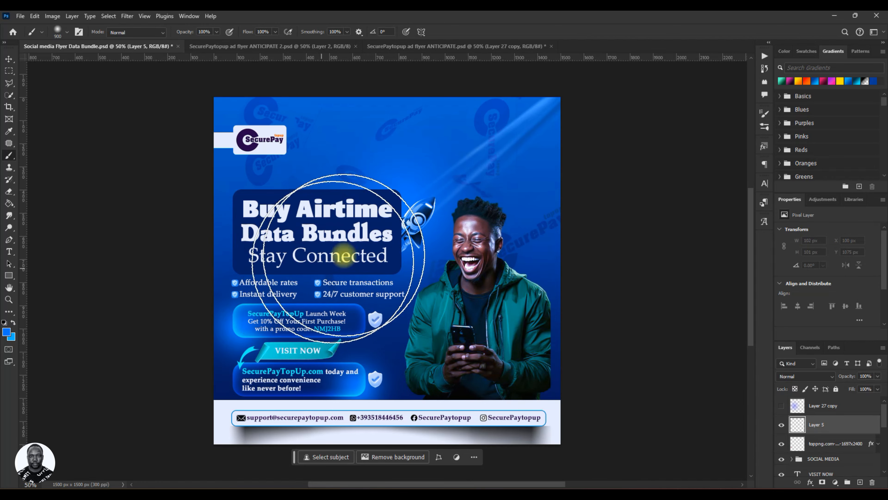
Set the foreground colour to a bright blue based on 0070fb with its hue nudged slightly toward cyan, ready for the Brush.
click(7, 333)
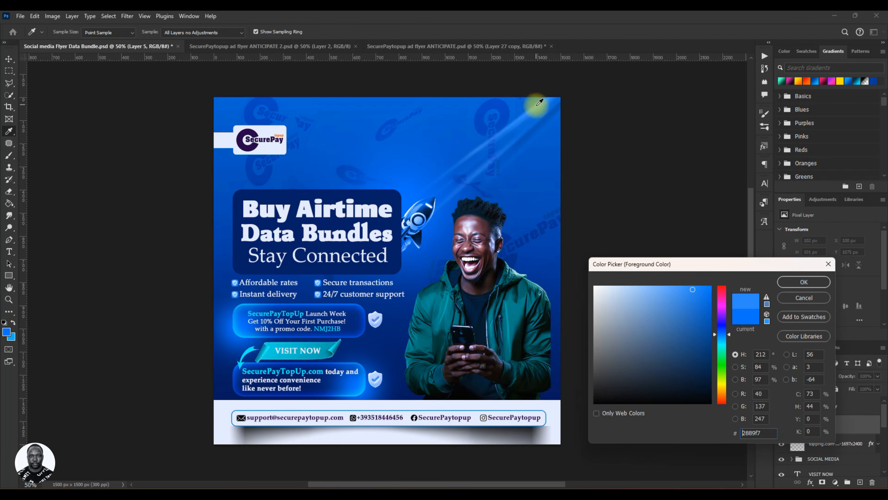
click(397, 196)
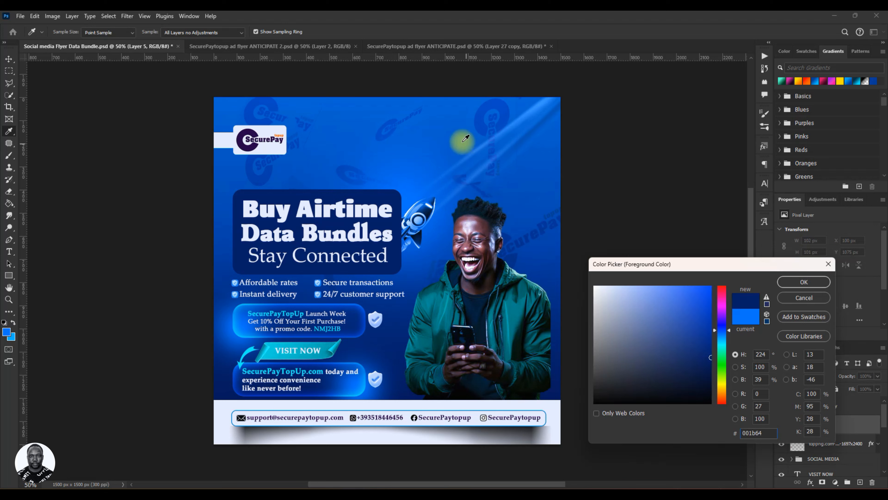
click(408, 196)
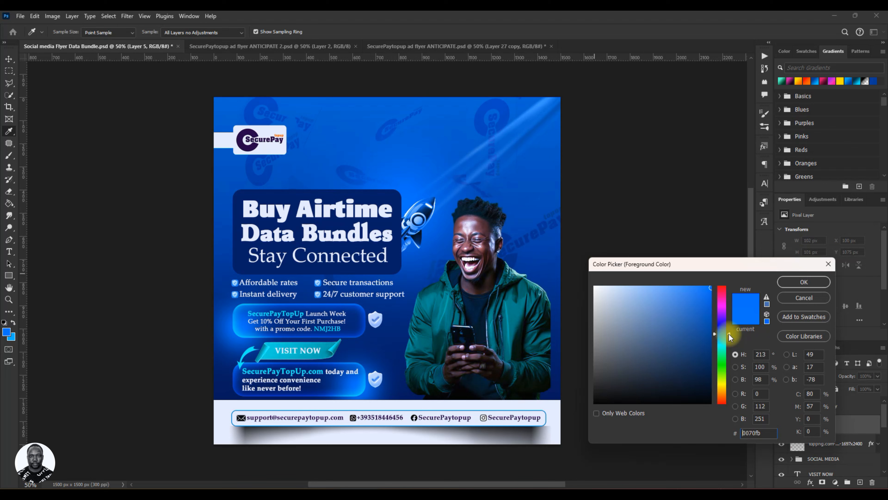
drag(730, 337, 731, 339)
click(804, 282)
key(b)
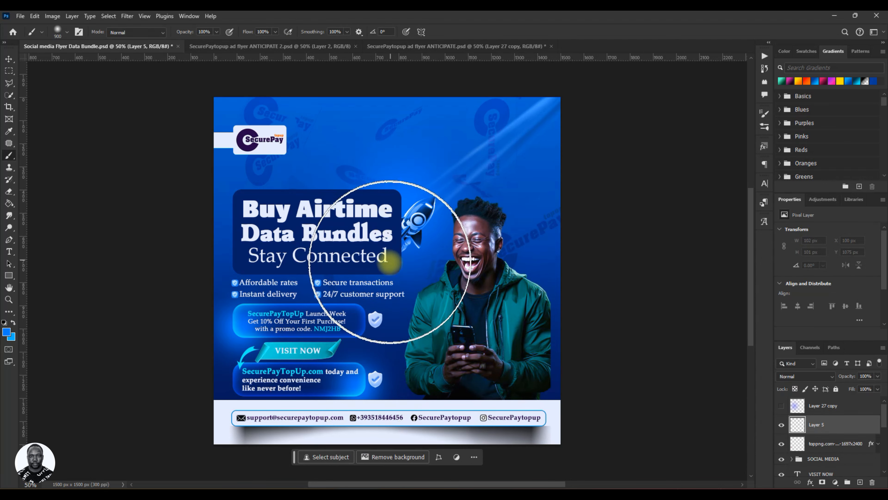
Paint a soft blue glow beside the headline's right end and set Layer 5's blend mode to Overlay.
drag(388, 249, 402, 326)
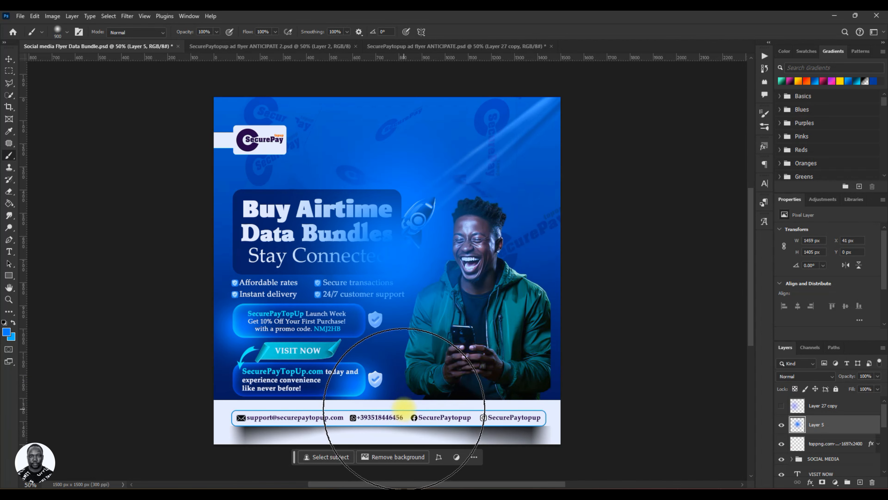
key(v)
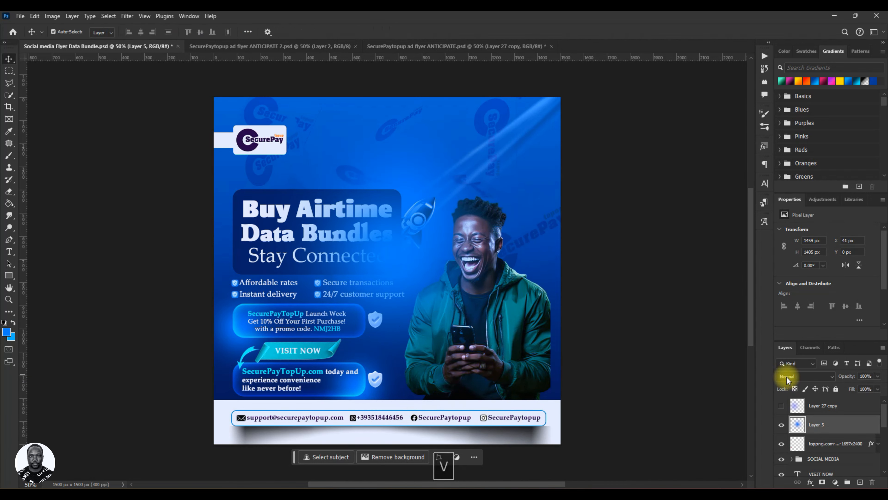
click(805, 376)
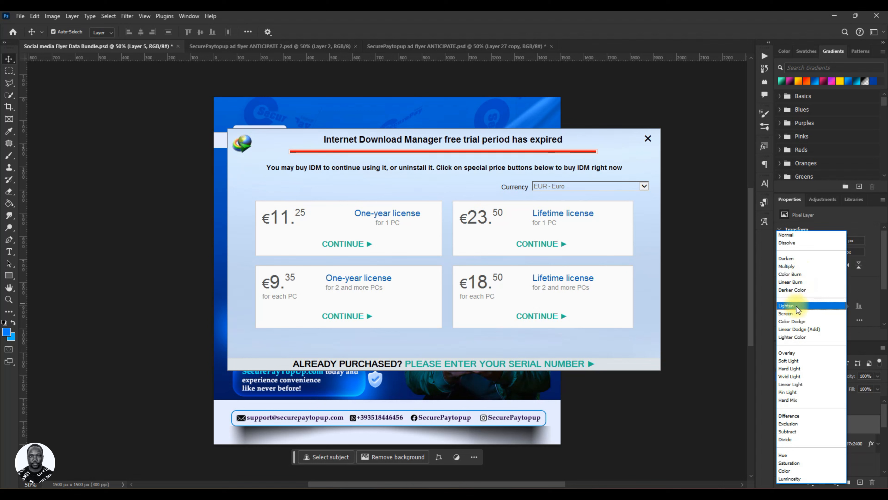
click(648, 139)
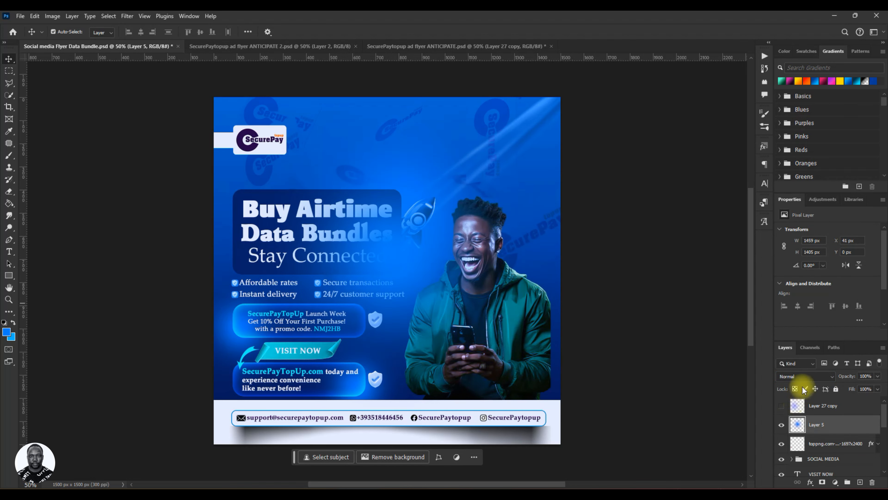
click(804, 376)
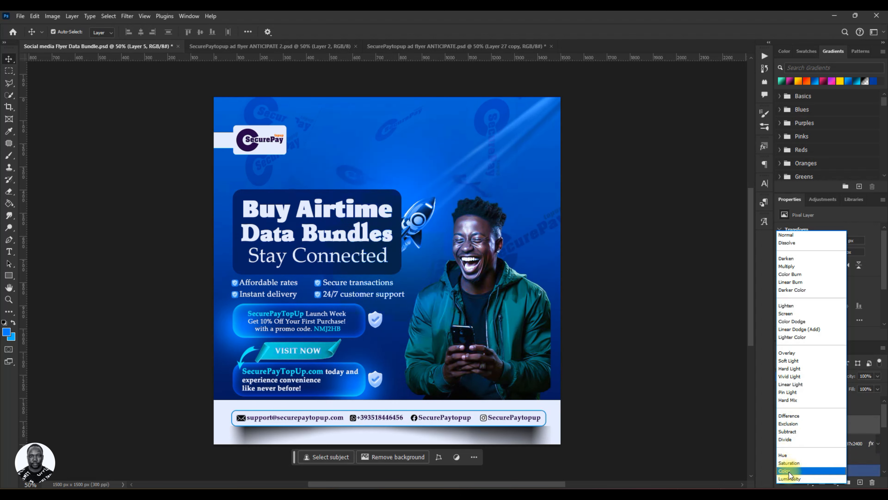
click(796, 354)
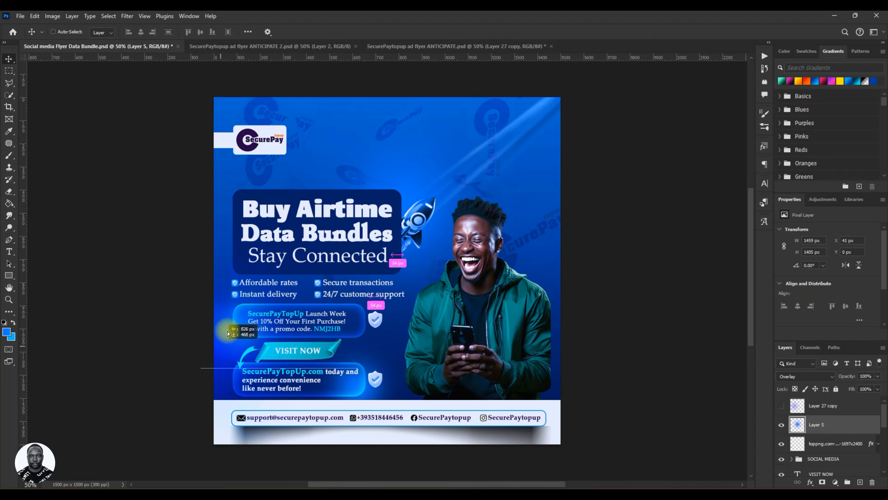
Shift the Layer 5 glow over the promo text and apply Hue/Saturation with hue +4 and saturation +12.
drag(228, 333, 349, 278)
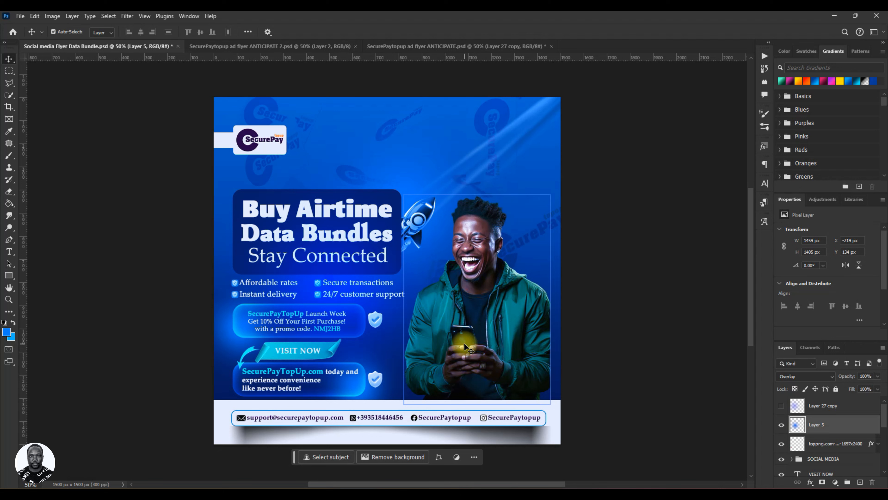
click(857, 408)
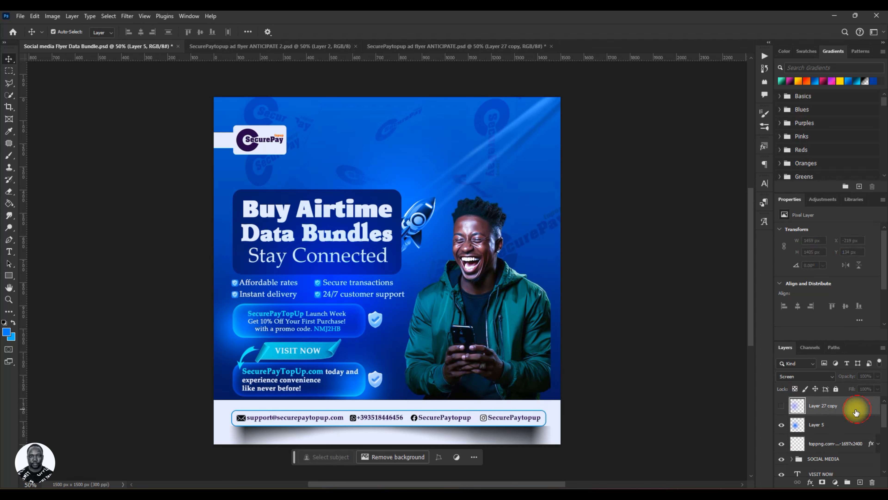
click(845, 425)
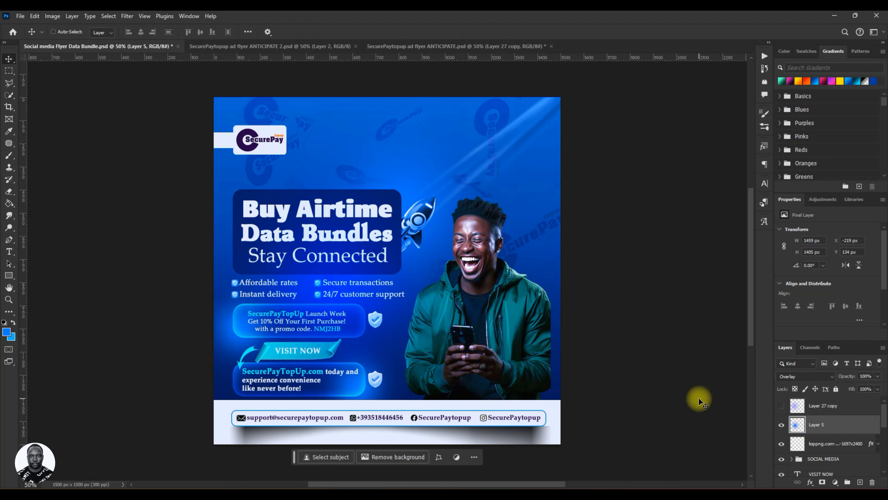
key(ctrl+u)
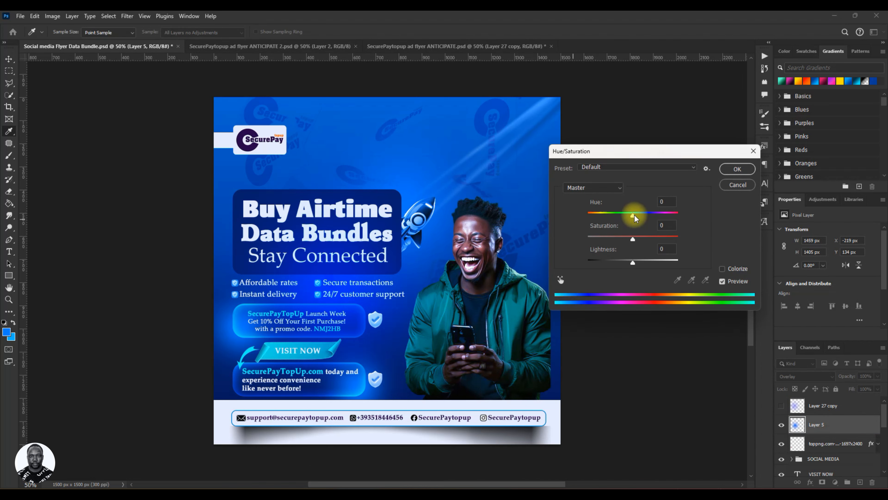
mouse_move(630, 218)
mouse_down()
mouse_move(590, 224)
mouse_move(630, 224)
mouse_up()
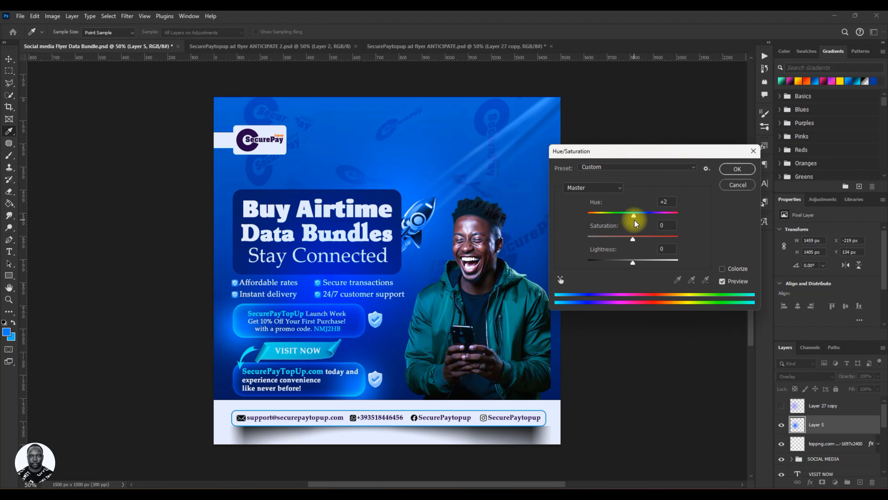
drag(638, 224, 639, 244)
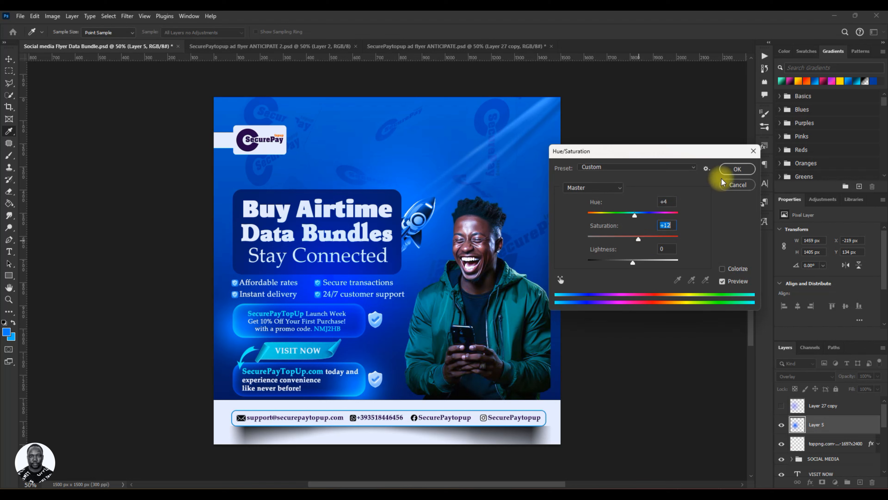
click(736, 169)
key(v)
Move the Layer 5 glow to the flyer's left edge, then duplicate it and place the copy at the right edge.
drag(360, 282, 248, 248)
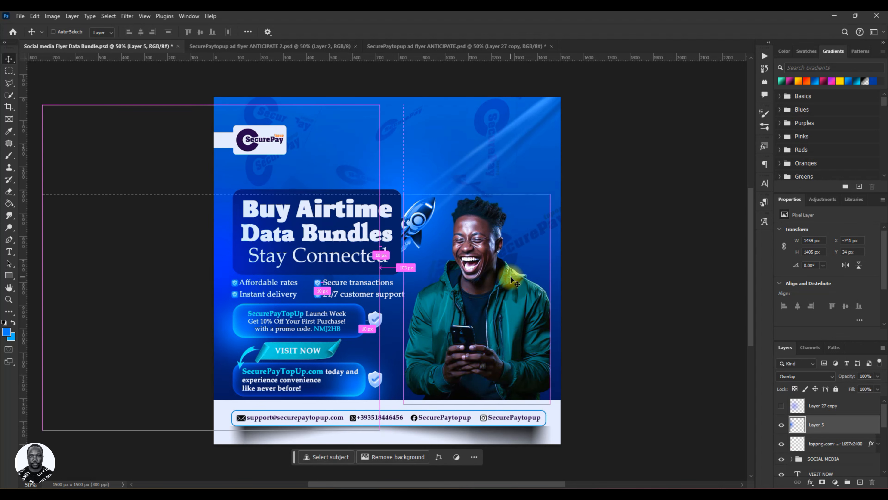
key(ctrl+j)
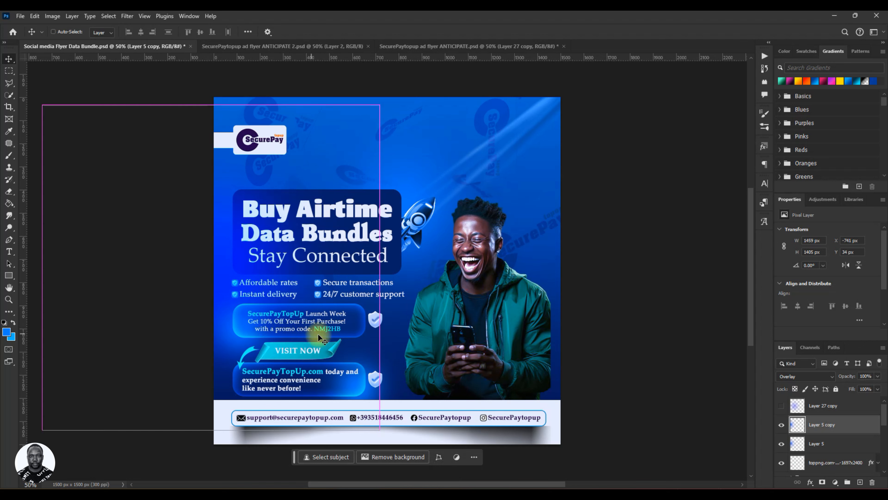
mouse_move(224, 282)
mouse_down()
mouse_move(455, 263)
mouse_move(532, 302)
mouse_move(560, 303)
mouse_move(552, 273)
mouse_move(557, 284)
mouse_up()
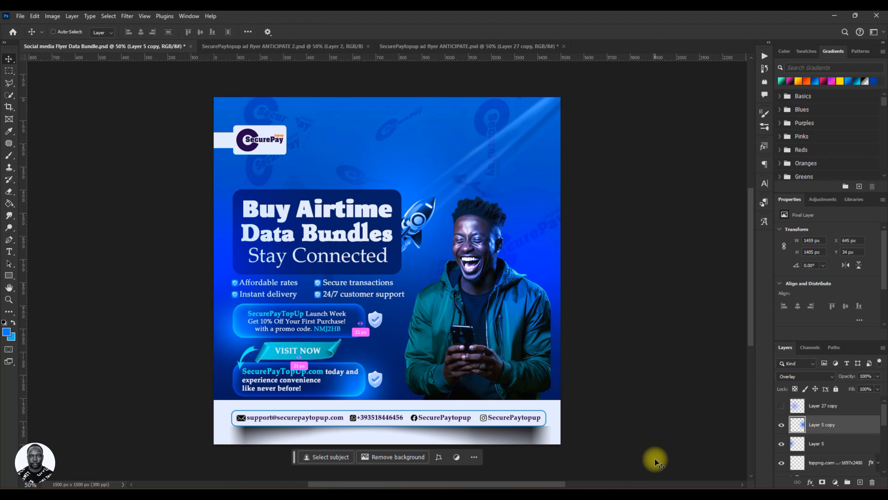
Shift the copied glow's hue to -50 and move it slightly up and left over the man.
key(ctrl+u)
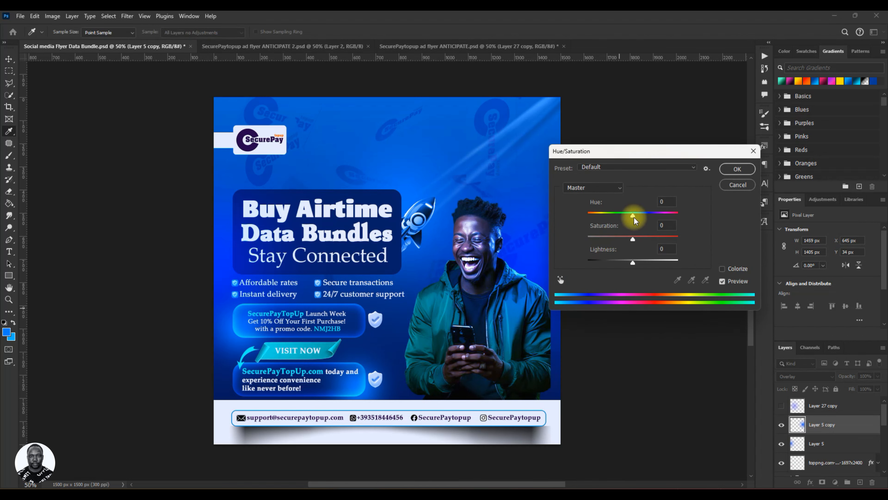
mouse_move(634, 218)
mouse_down()
mouse_move(610, 219)
mouse_move(629, 222)
mouse_up()
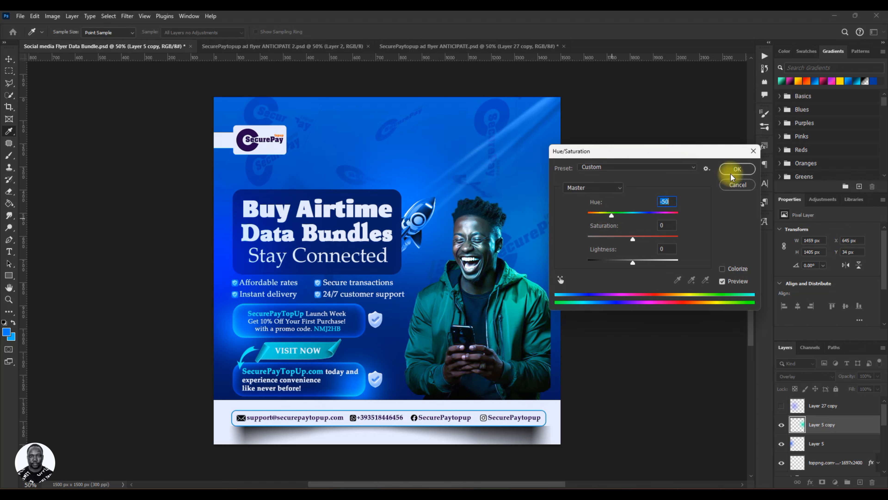
click(738, 170)
key(v)
drag(550, 298, 539, 277)
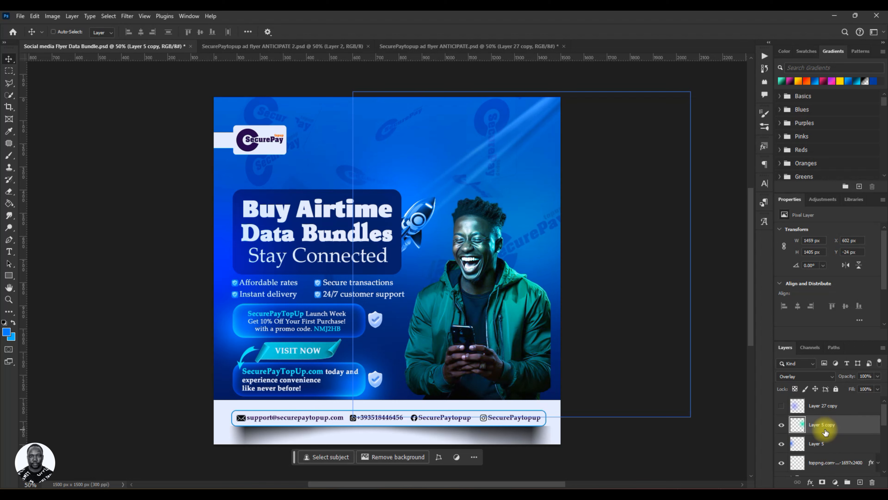
Stamp all visible layers into a new merged layer above Layer 5 copy, saving the flyer before and after.
key(ctrl+s)
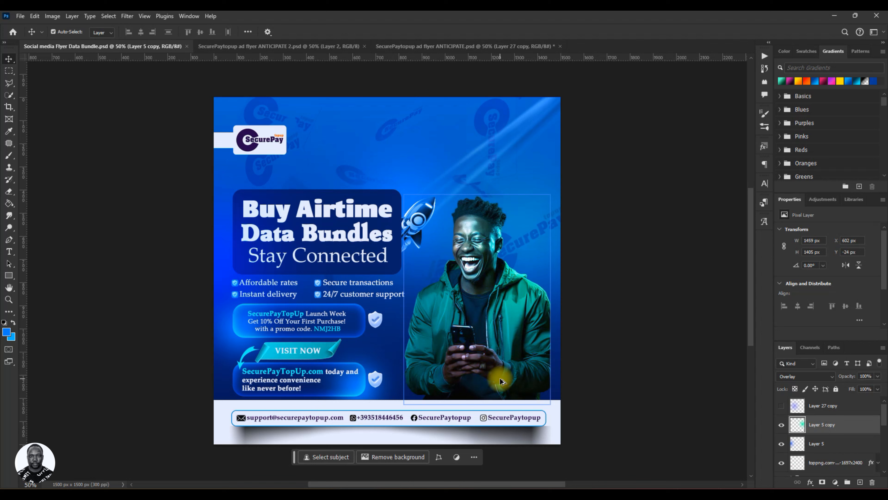
key(ctrl)
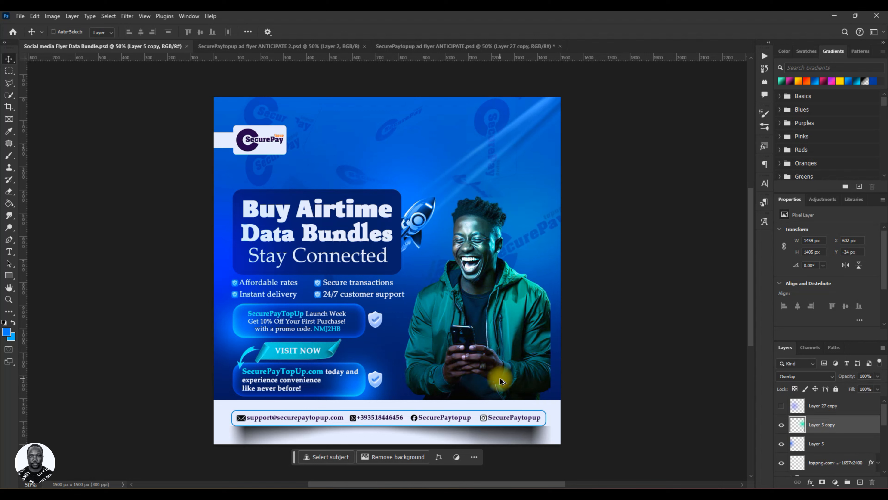
key(ctrl+alt+shift+e)
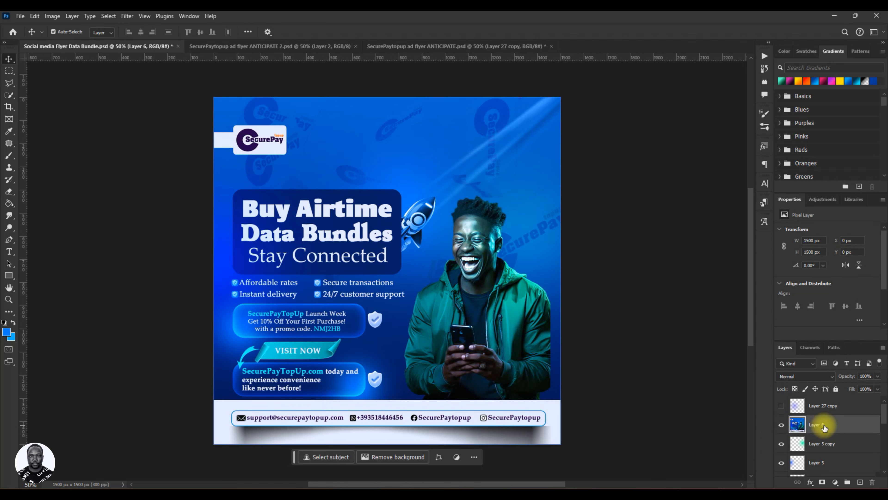
key(ctrl+s)
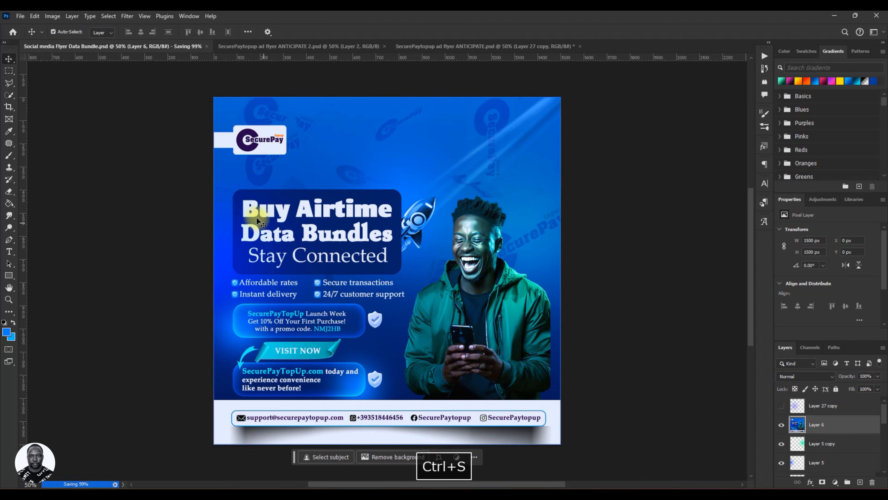
Open the Camera Raw Filter on merged Layer 6, set its contrast to +15, and show the color settings.
click(127, 16)
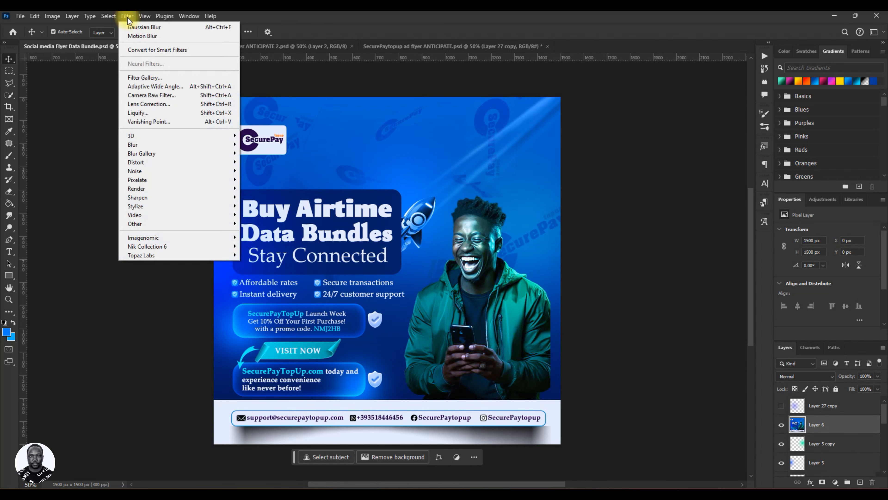
click(142, 95)
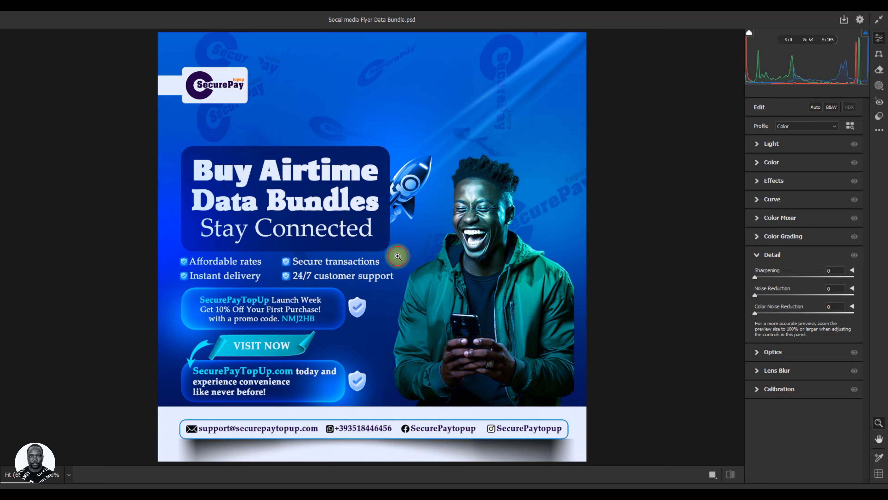
drag(391, 258, 389, 259)
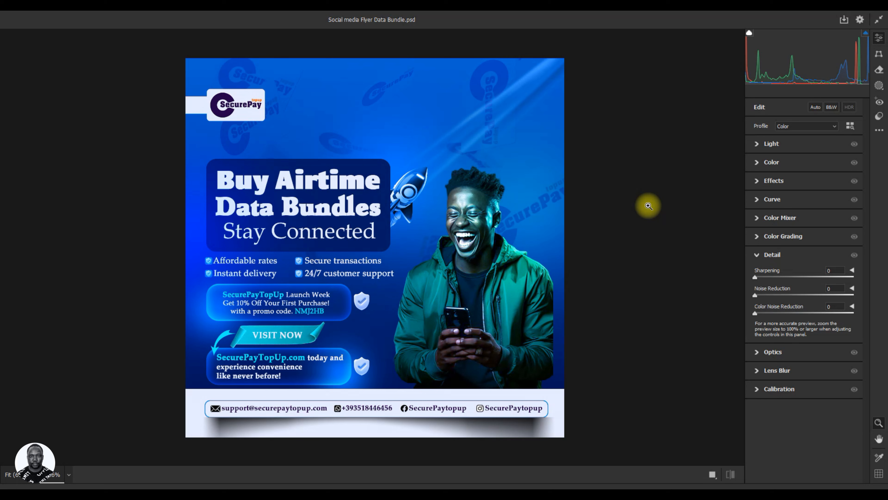
click(758, 146)
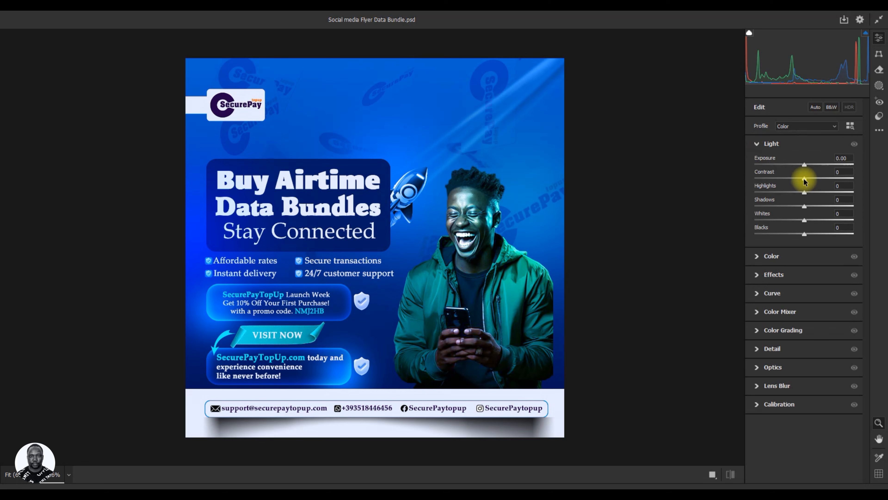
drag(805, 181, 813, 180)
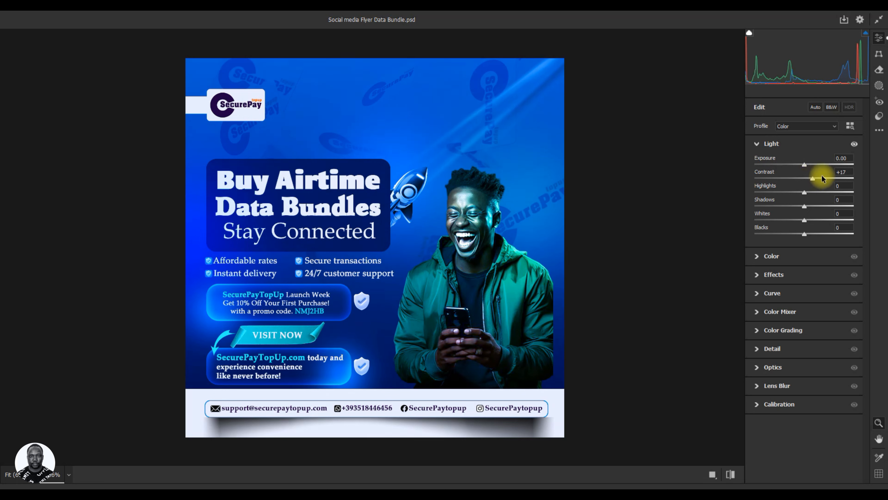
click(812, 179)
drag(813, 179, 811, 179)
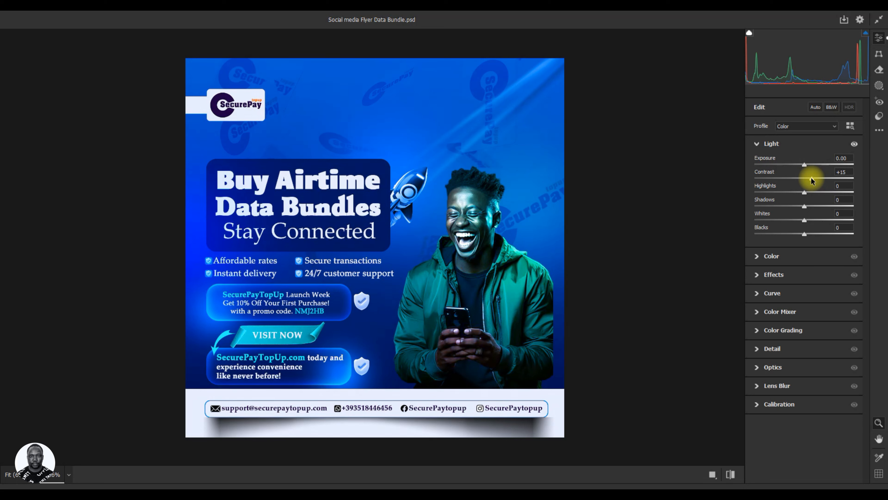
click(757, 145)
click(757, 162)
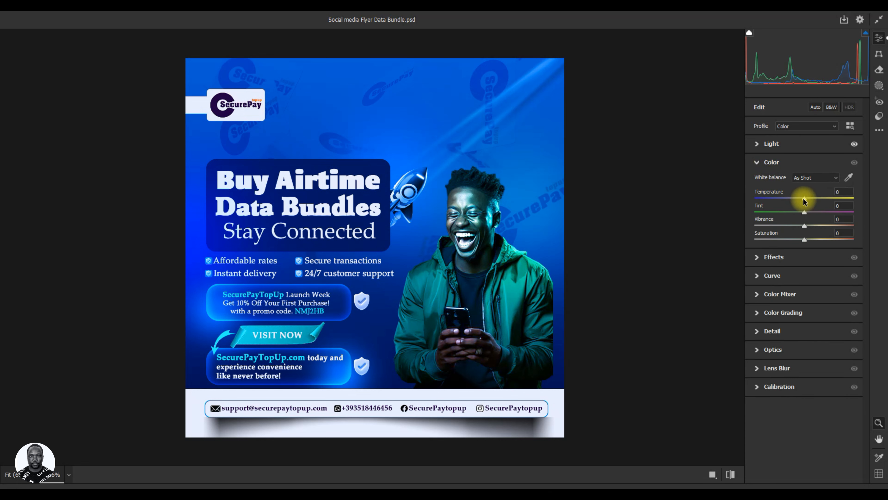
drag(804, 200, 798, 200)
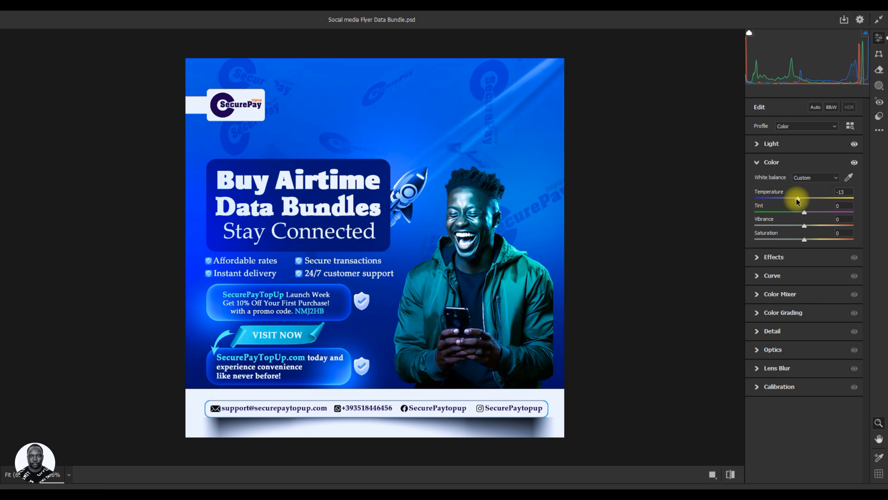
key(ctrl+z)
drag(803, 211, 794, 215)
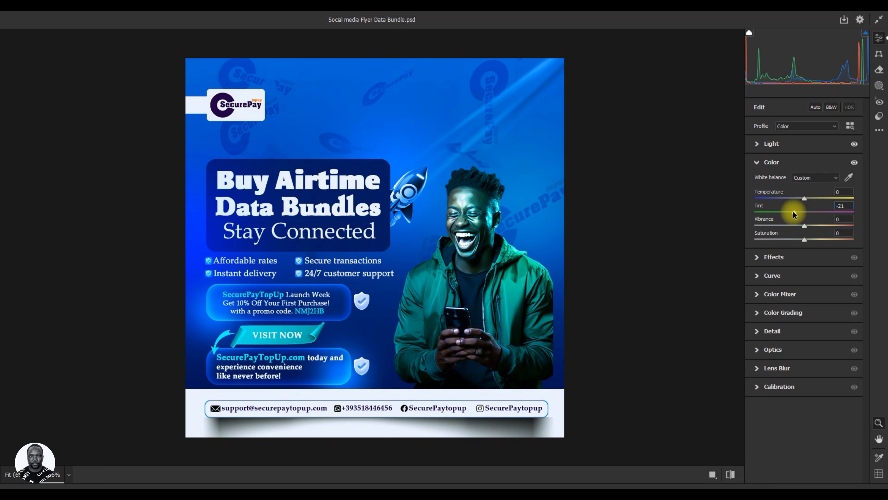
key(ctrl+z)
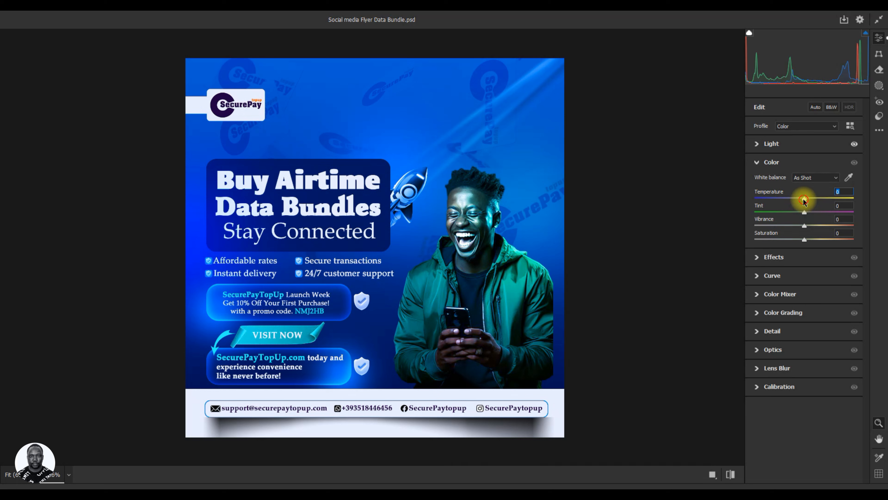
Set the merged layer's color temperature to -20, tint to -7 and vibrance to +1, leaving saturation at 0.
drag(804, 202, 800, 201)
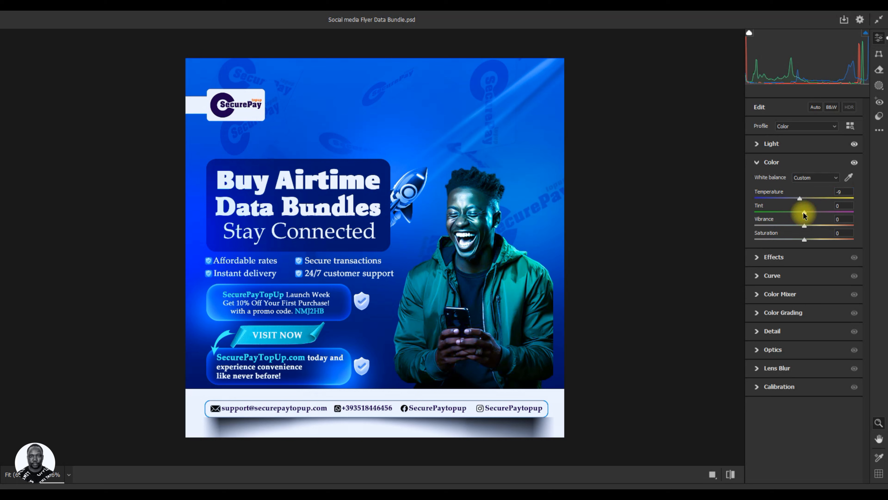
drag(803, 213, 800, 213)
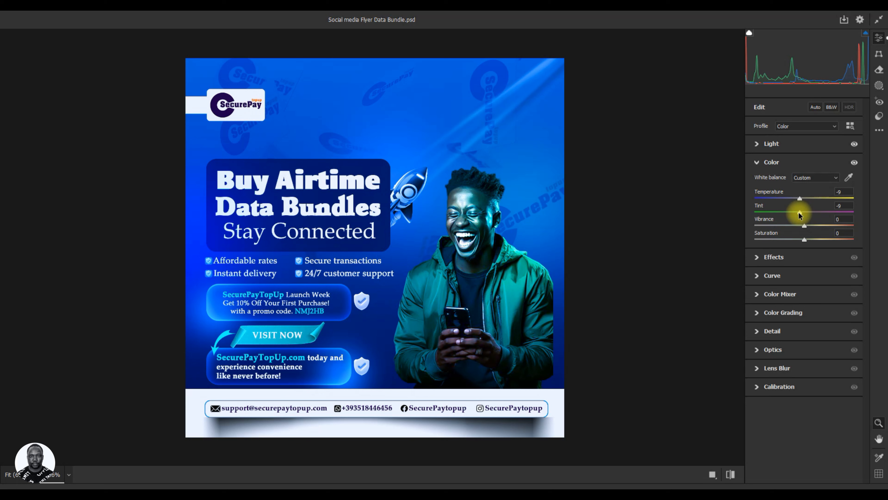
drag(799, 212, 801, 212)
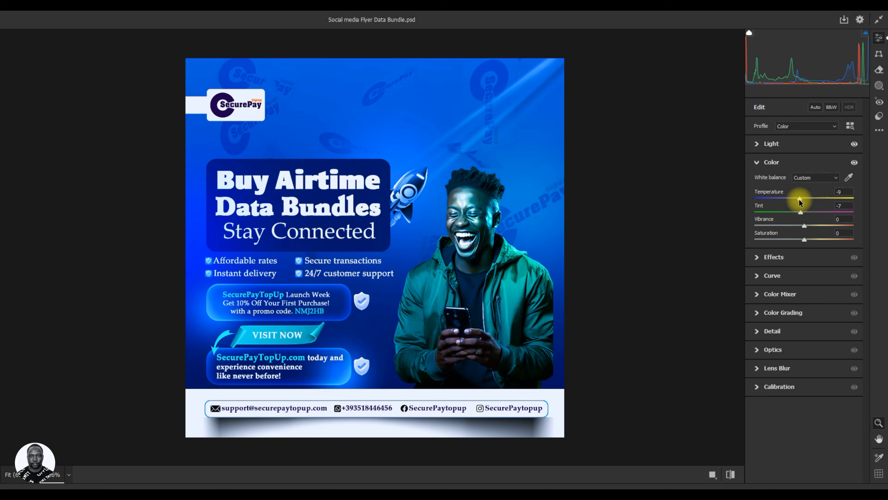
drag(799, 200, 794, 200)
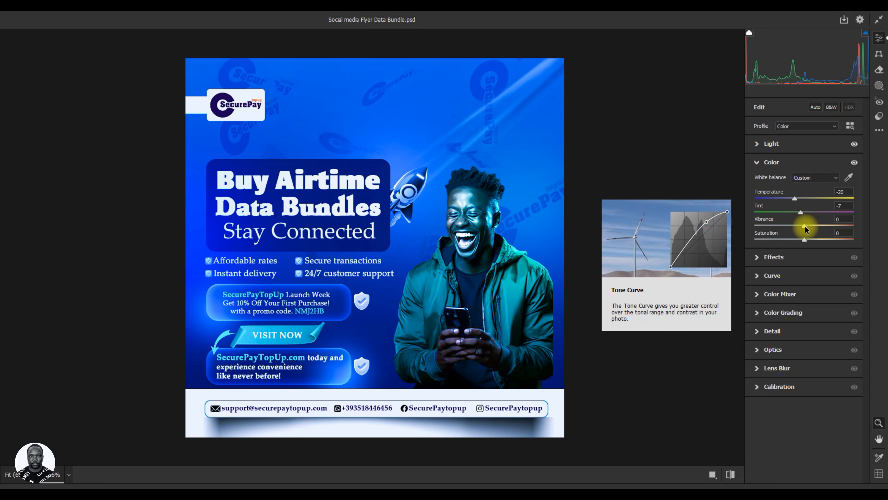
drag(805, 227, 805, 228)
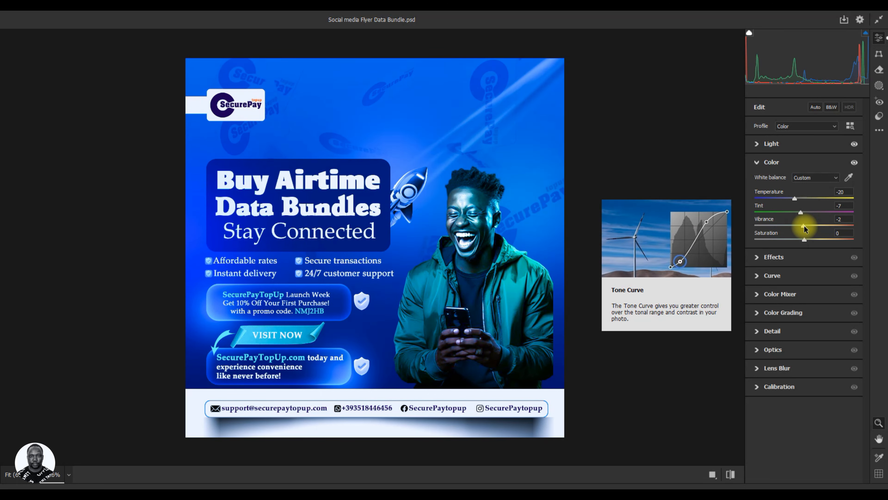
double_click(803, 226)
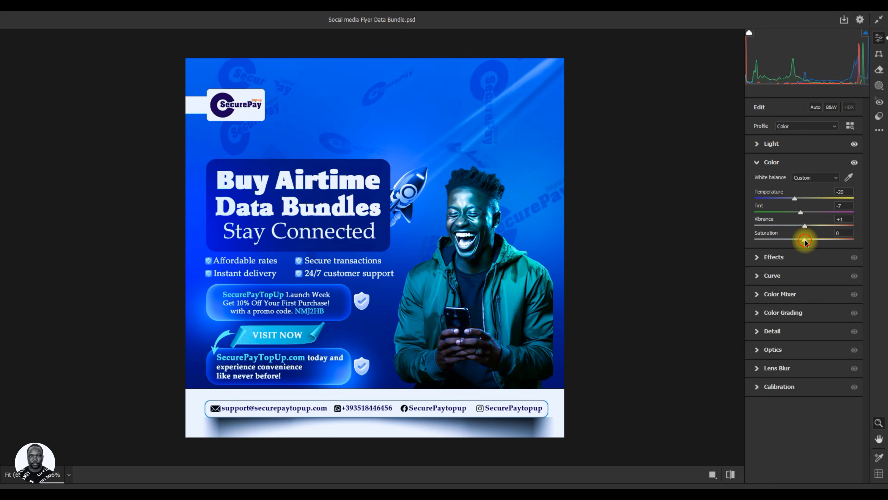
mouse_move(803, 240)
mouse_down()
mouse_move(828, 239)
mouse_move(805, 243)
mouse_up()
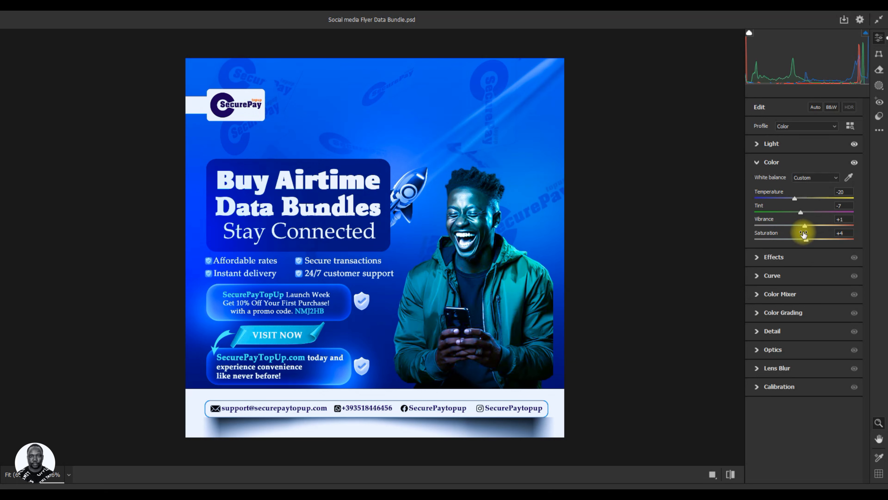
key(ctrl+z)
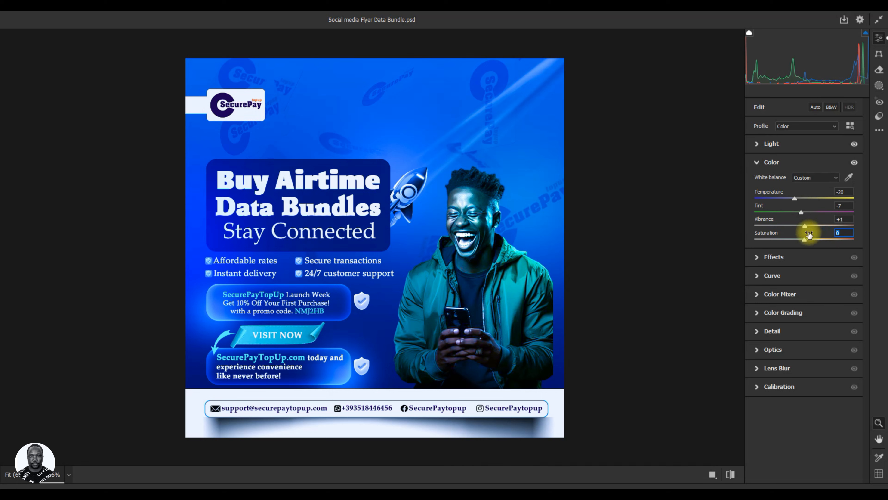
click(757, 163)
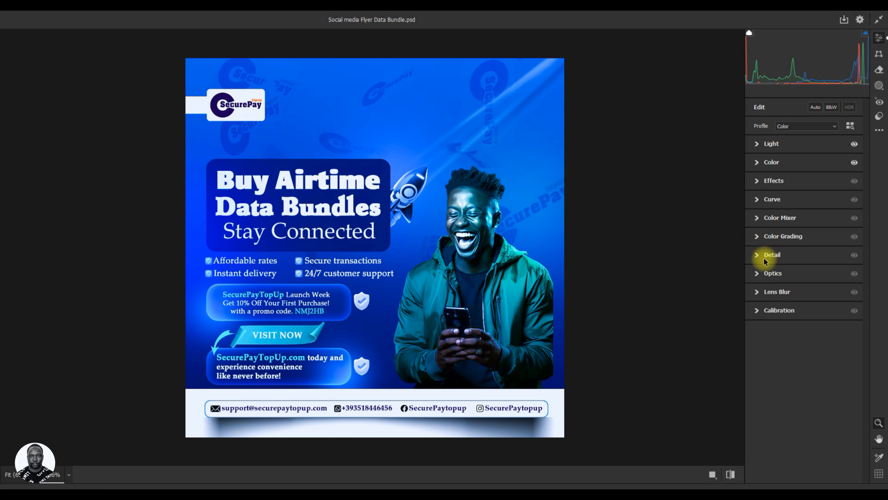
Set the merged layer's texture to +10 and clarity to +6.
click(757, 258)
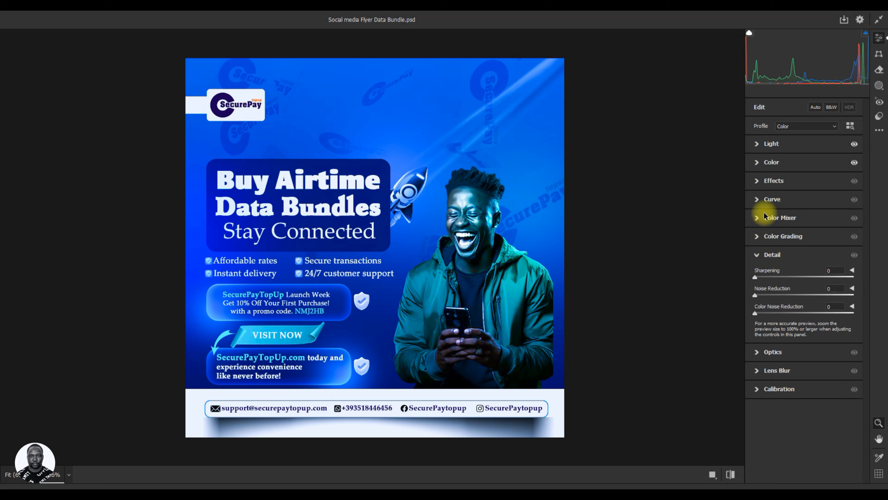
click(757, 181)
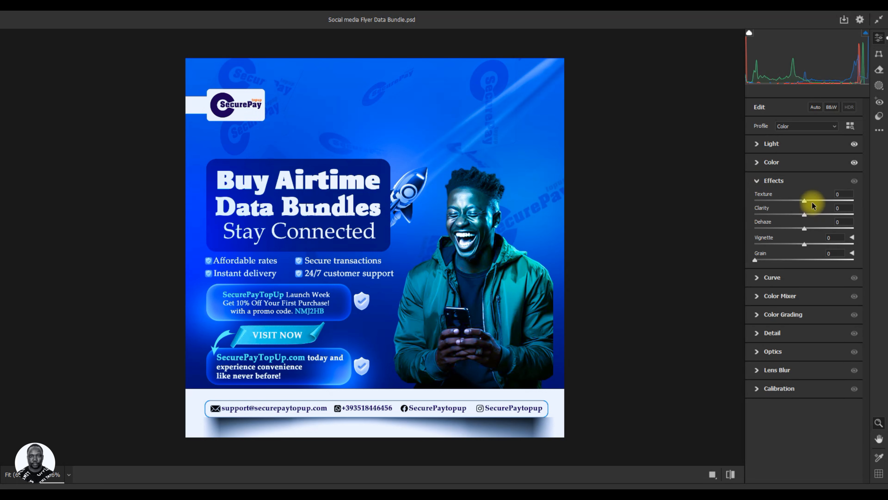
click(805, 202)
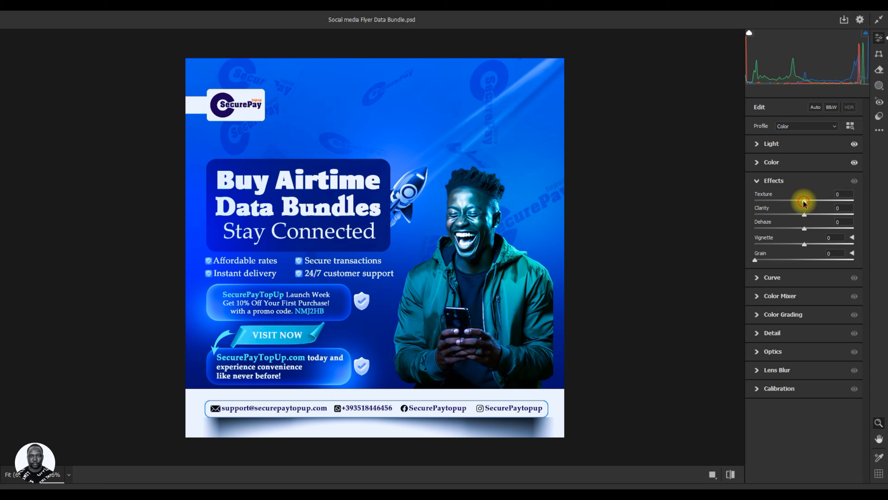
drag(804, 201, 810, 203)
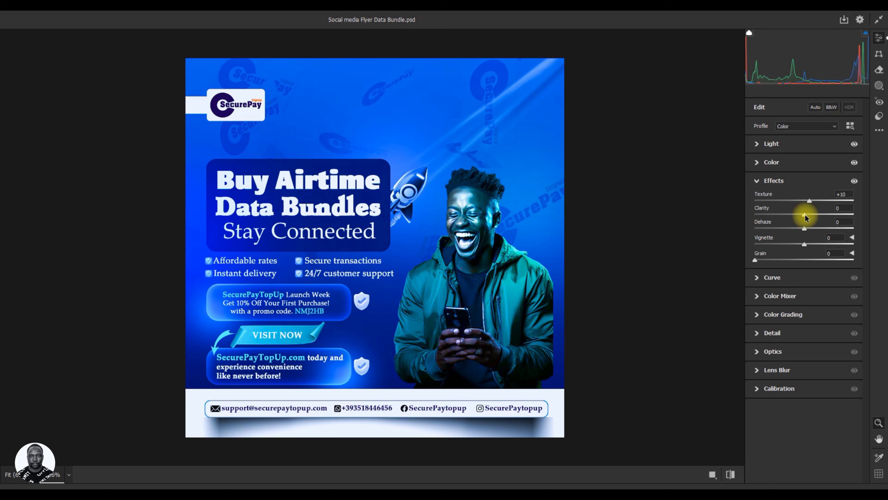
drag(805, 214, 807, 214)
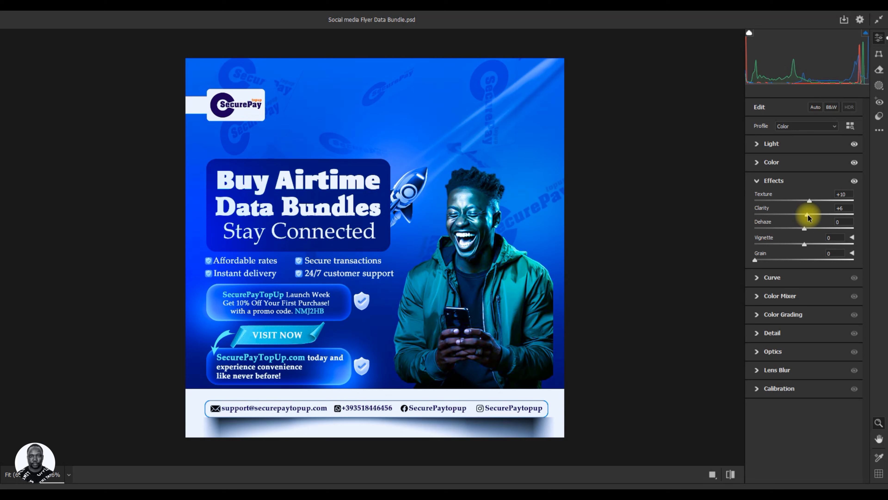
click(756, 180)
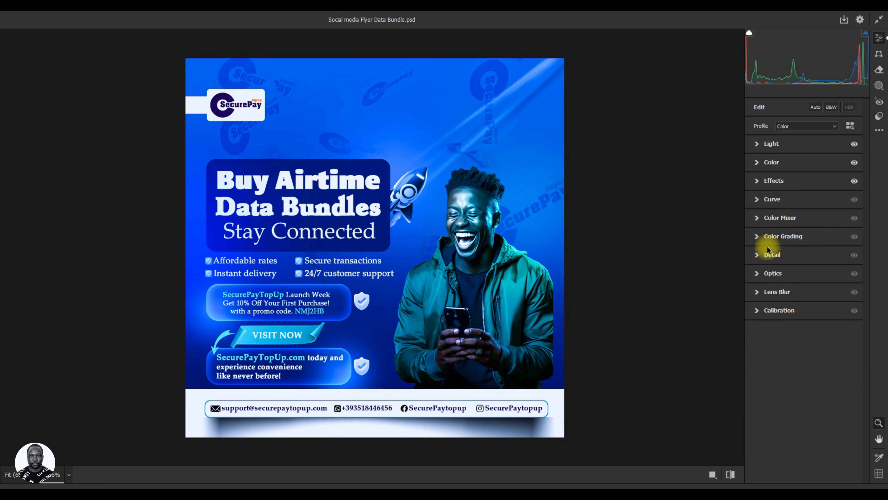
Set the sharpening to 10, add a little noise reduction, and apply the Camera Raw adjustments.
click(760, 258)
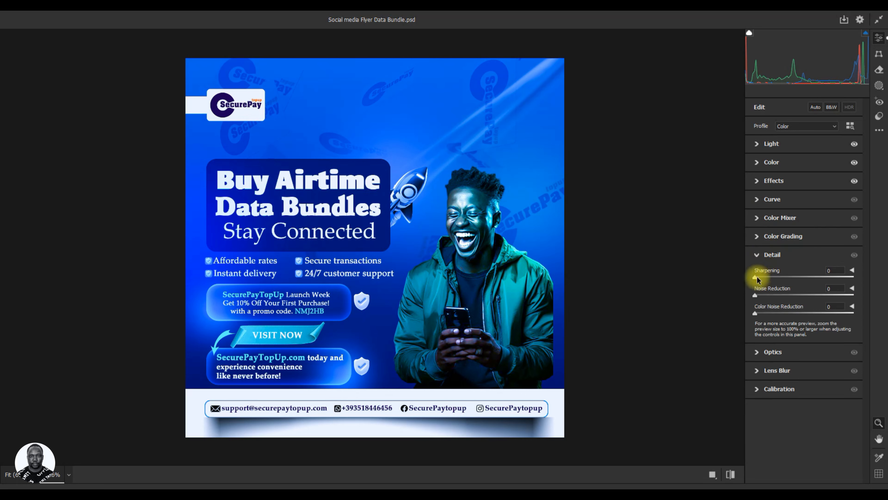
drag(757, 279, 771, 281)
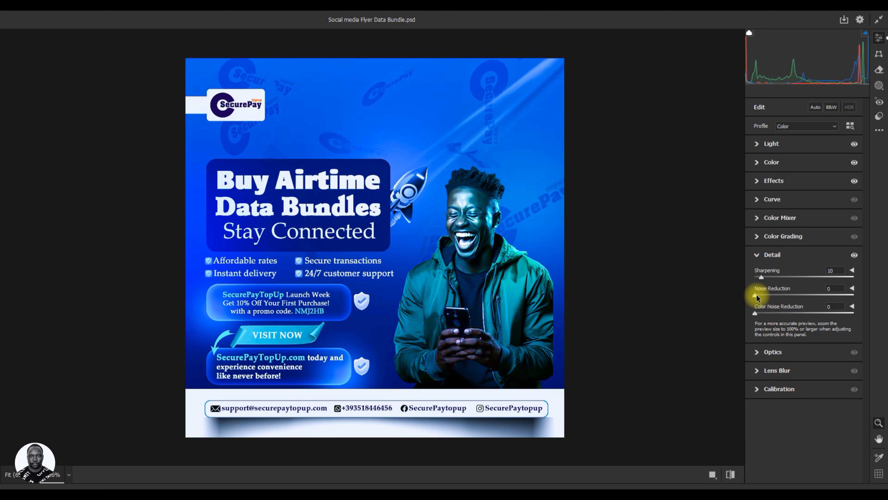
drag(756, 296, 769, 297)
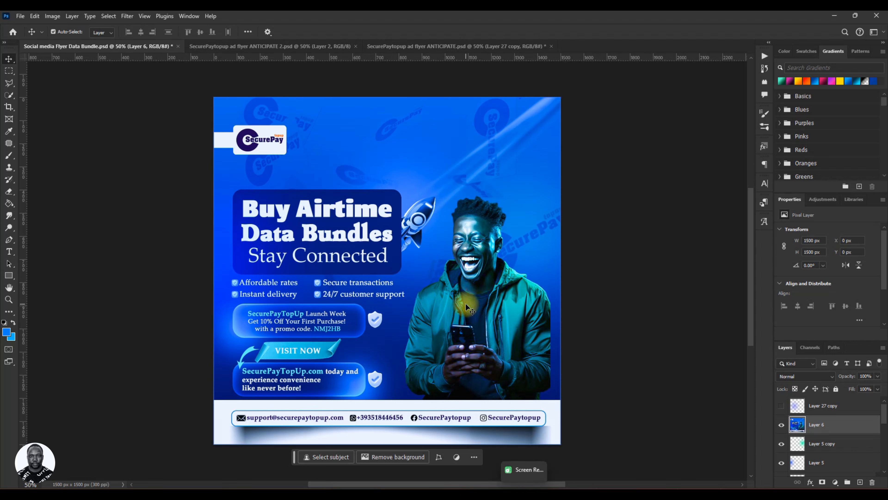
Save the flyer, toggle Layer 6's visibility to compare before and after, and save again with it shown.
key(ctrl+s)
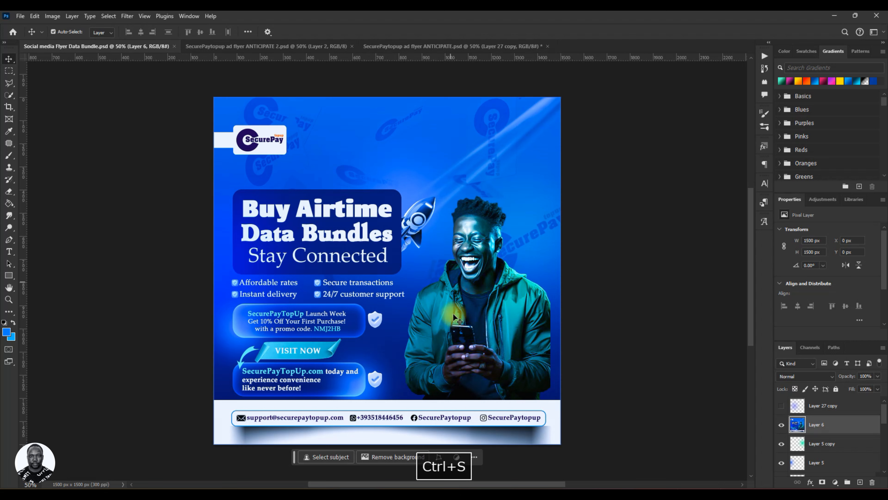
click(782, 425)
click(781, 425)
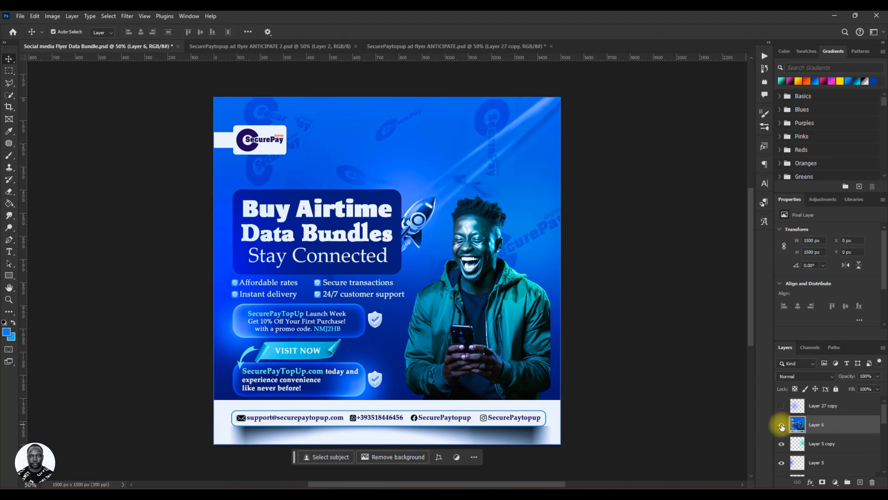
click(782, 425)
click(781, 425)
key(ctrl+s)
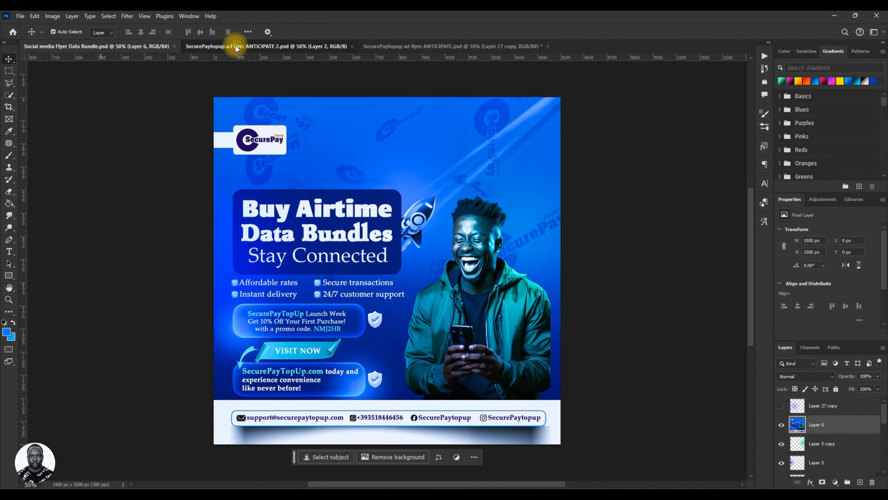
Compare the finished flyer with the SecurePaytopup ad flyer ANTICIPATE 2 document by switching between the two designs.
click(224, 45)
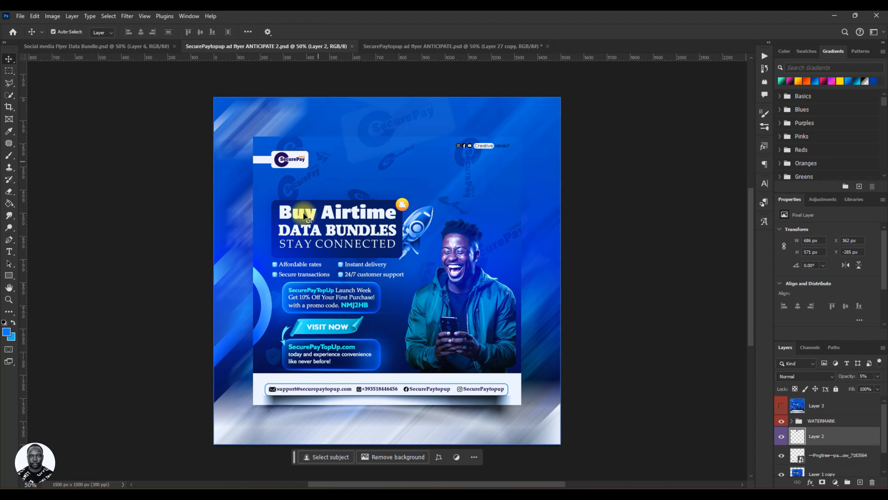
click(143, 46)
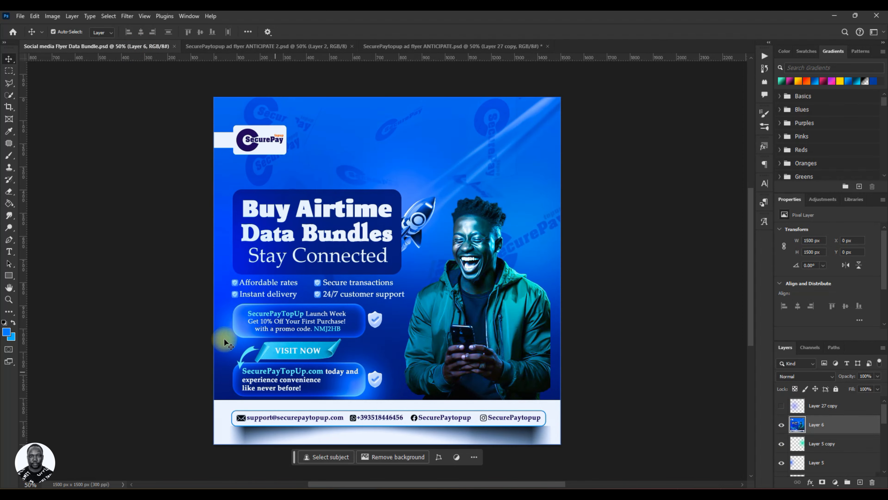
click(251, 49)
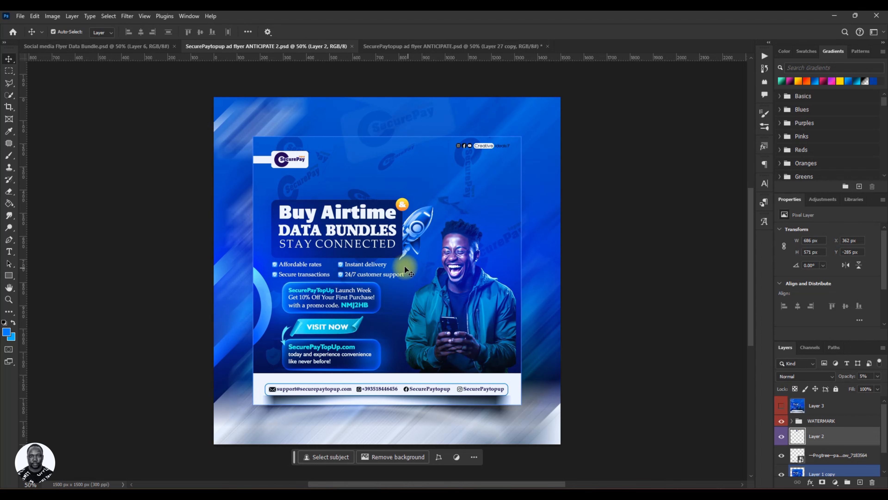
click(163, 45)
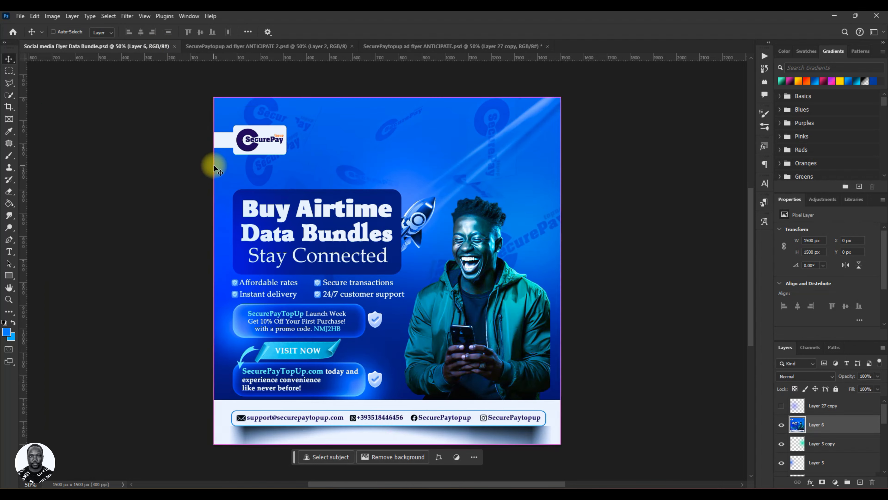
key(ctrl+s)
click(20, 15)
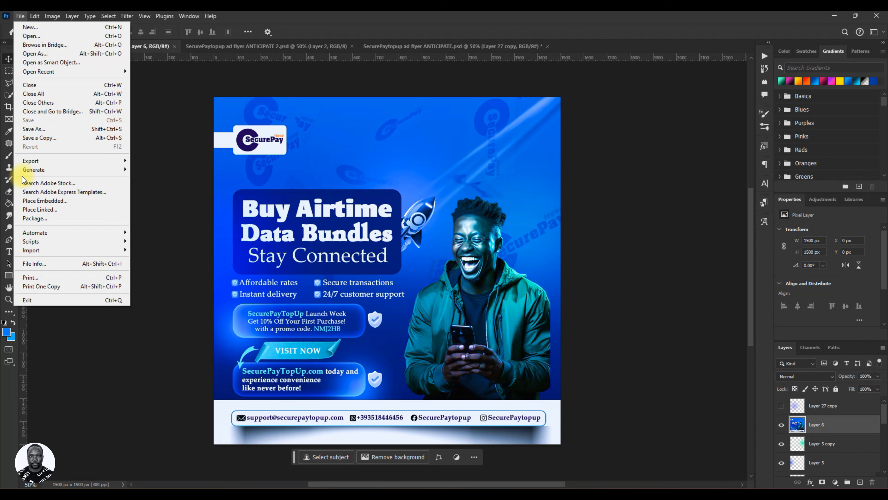
mouse_move(74, 161)
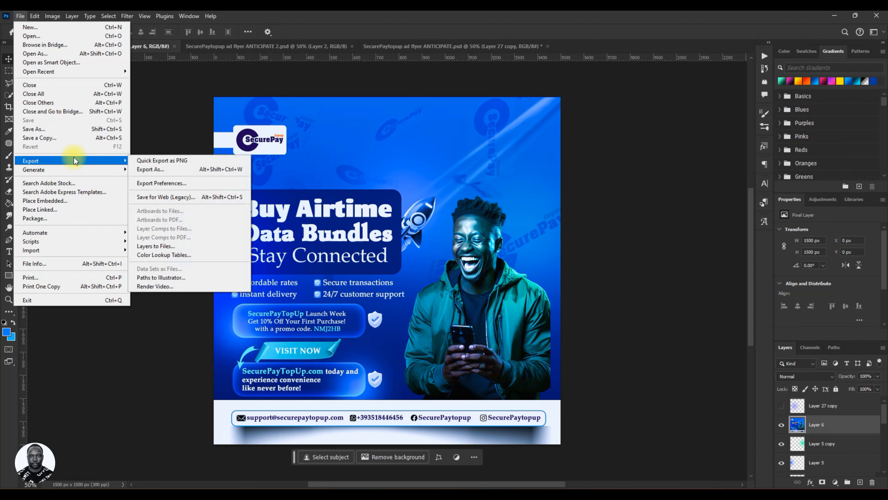
click(150, 169)
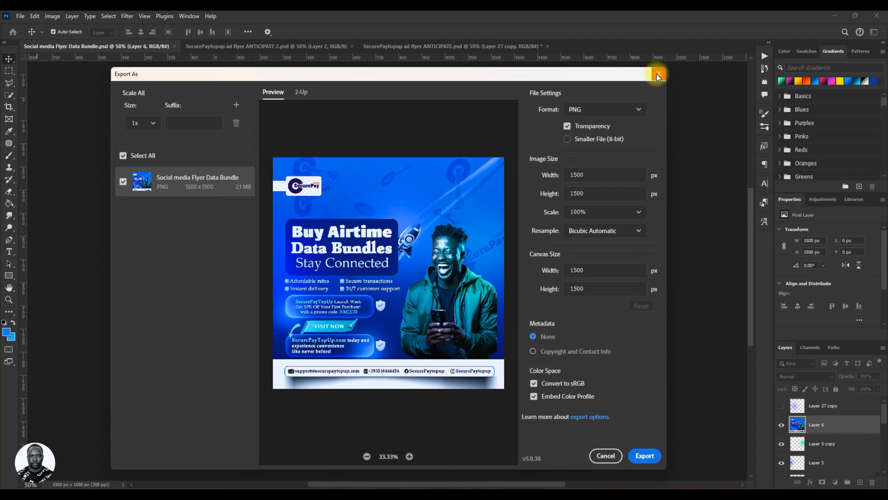
click(658, 75)
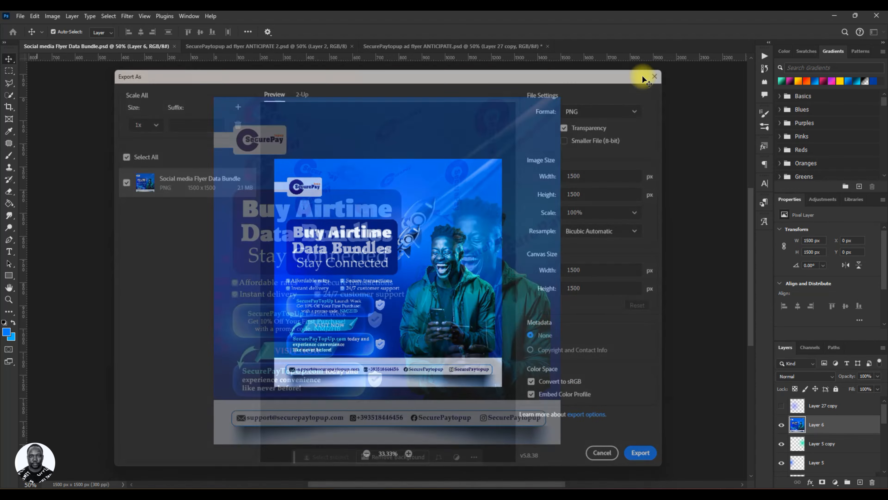
Export the flyer as a PNG named Social media Flyer Data Bundle with copyright and contact info metadata into the PSD folder.
click(20, 16)
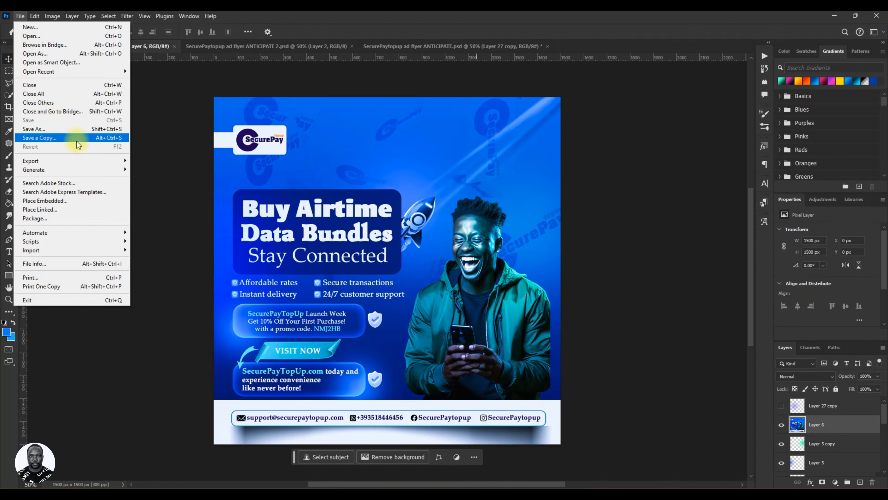
mouse_move(99, 164)
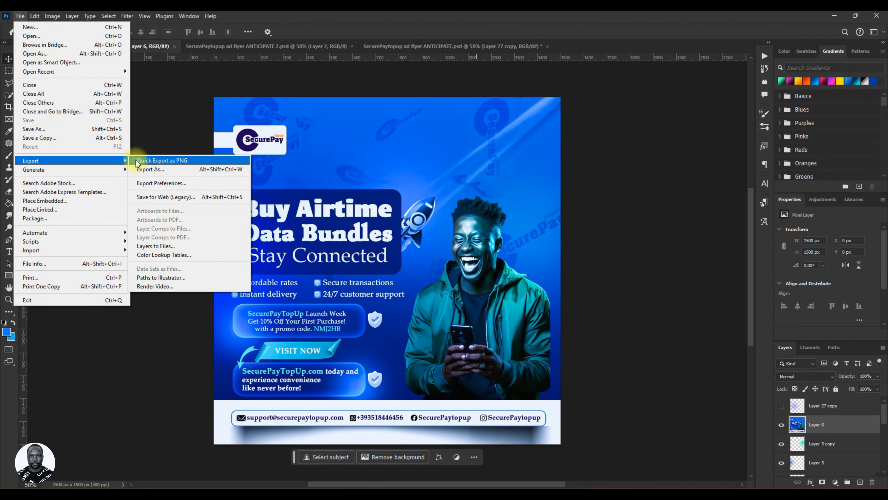
click(157, 170)
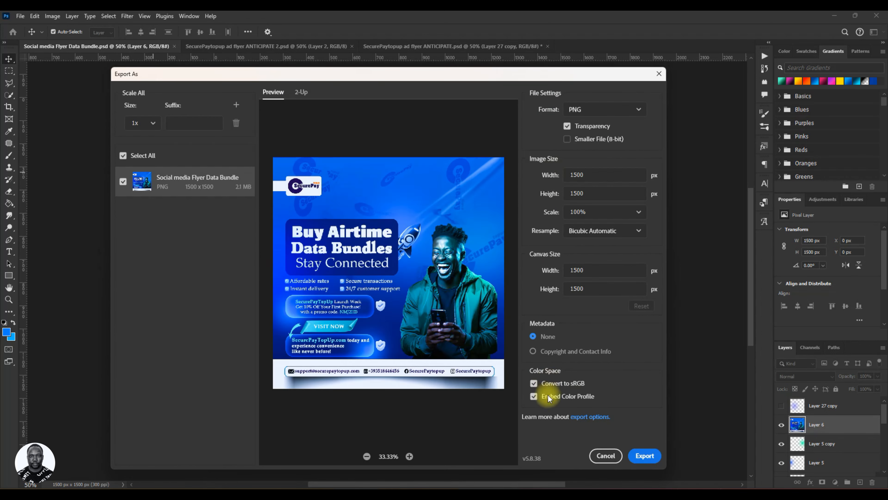
click(533, 351)
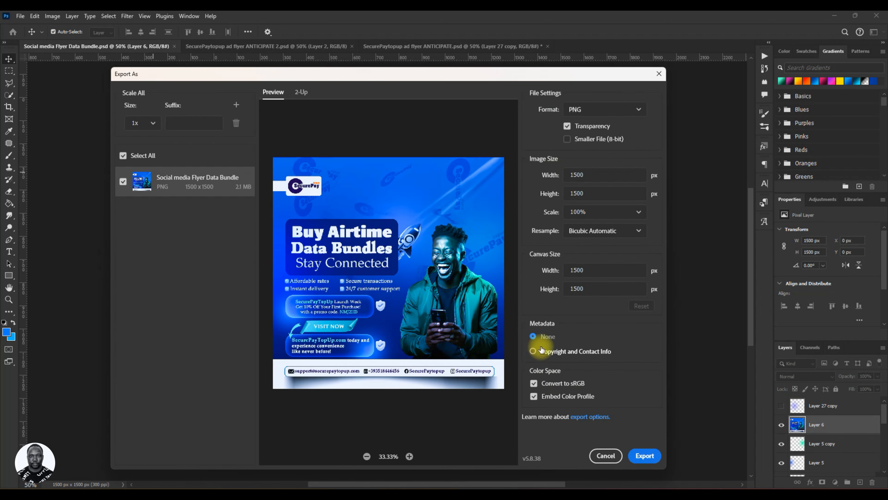
click(640, 457)
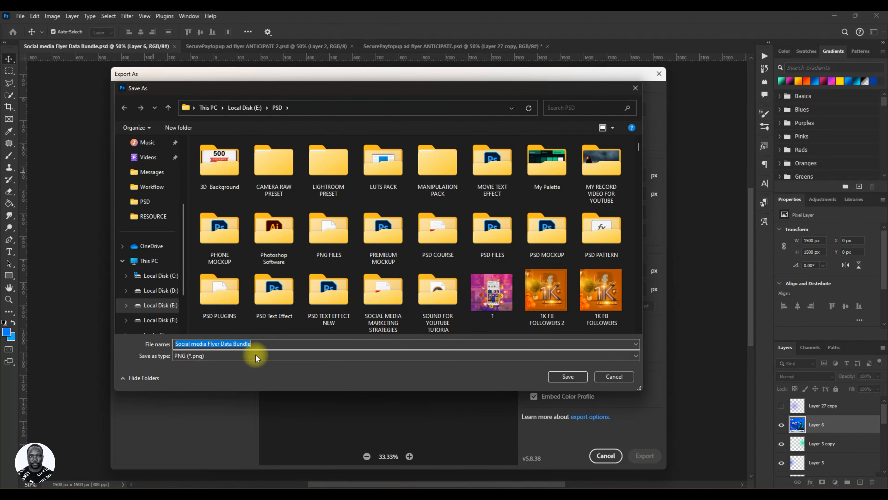
click(559, 376)
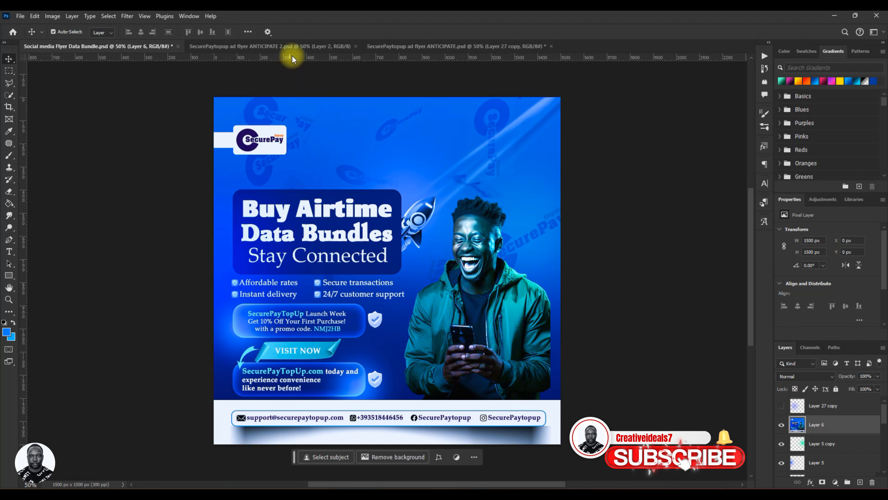
Close the SecurePaytopup ad flyer ANTICIPATE 2 document and switch to the ANTICIPATE document, cancelling its closing.
click(340, 46)
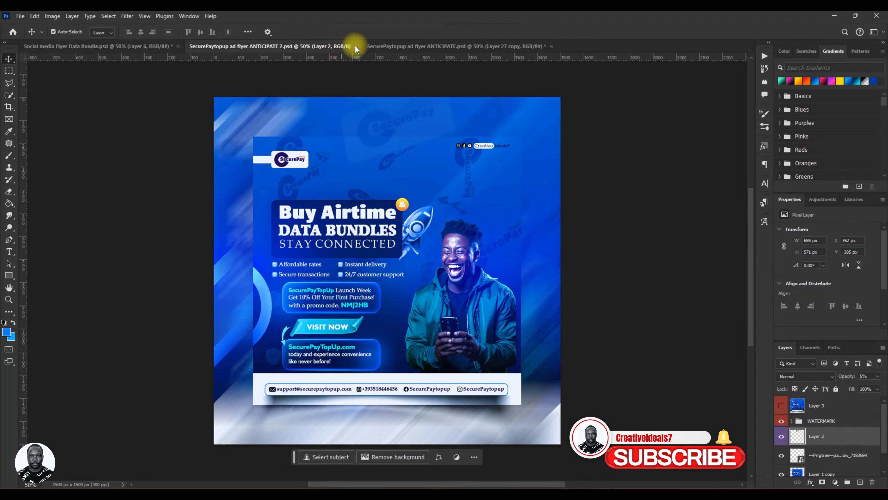
click(356, 47)
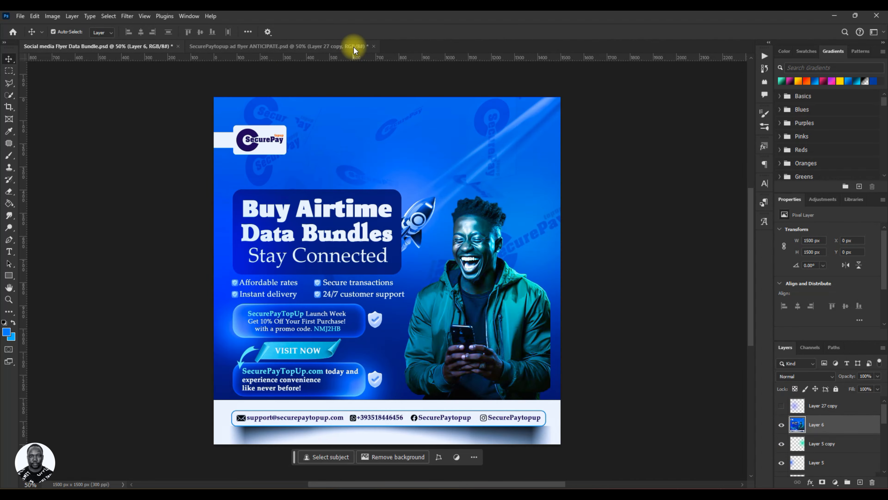
click(354, 47)
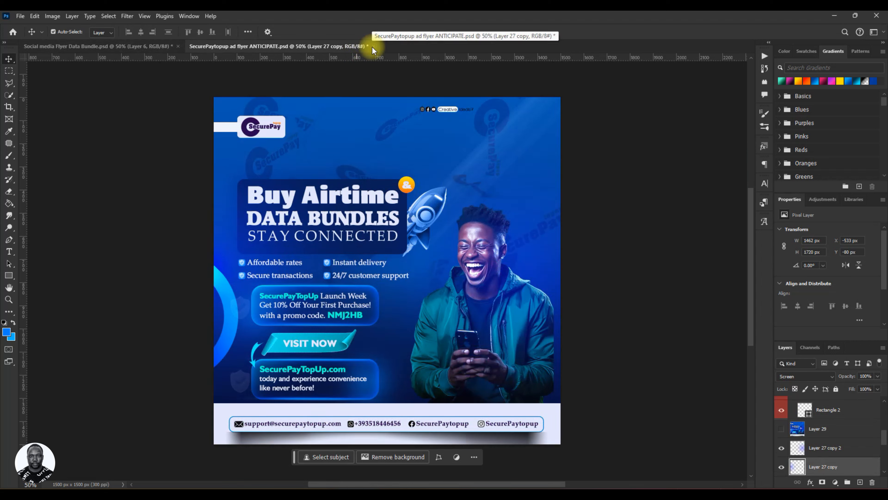
click(373, 46)
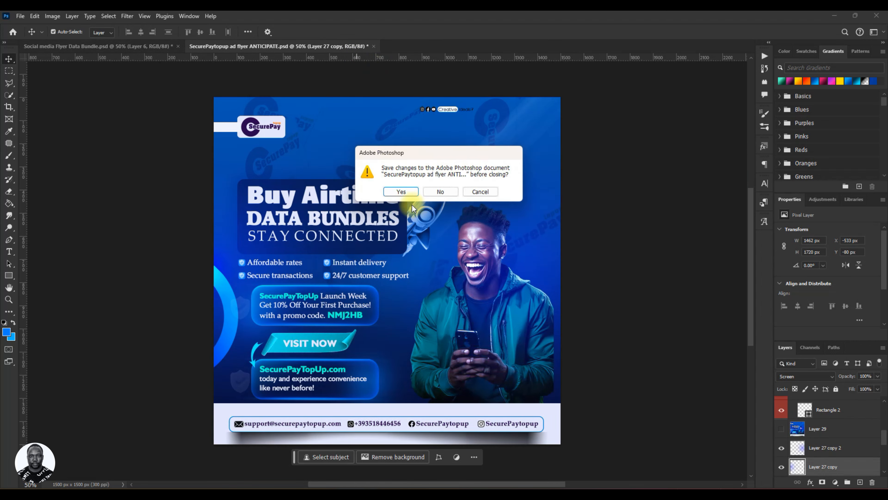
click(480, 193)
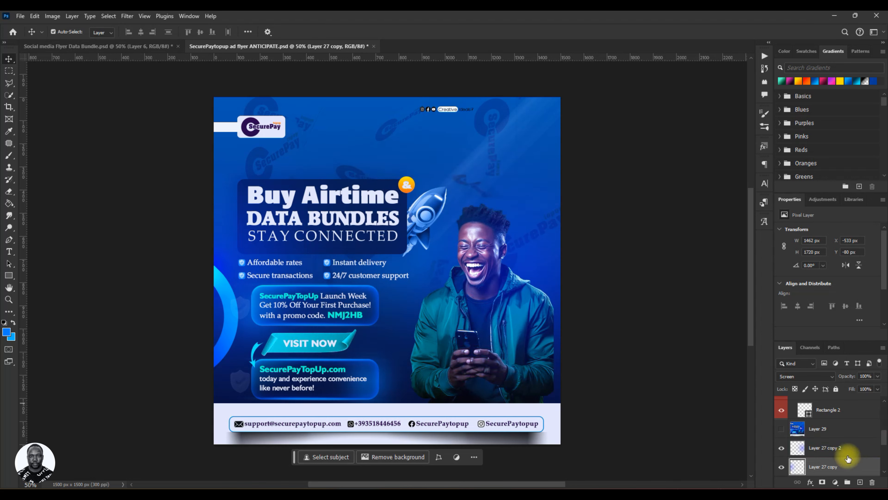
Copy the orange "&" badge group from the ANTICIPATE flyer into the Data Bundle flyer and place it on the headline box's upper-right corner.
scroll(840, 436, up, 8)
scroll(840, 437, up, 2)
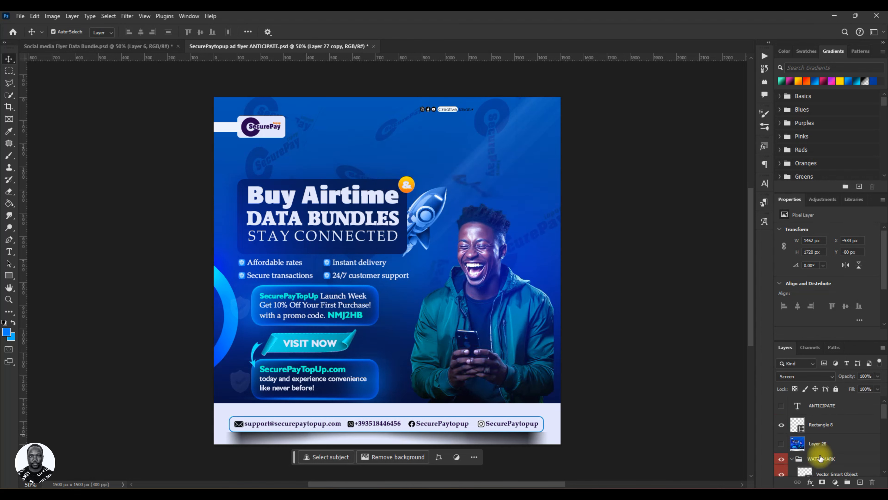
click(792, 458)
scroll(827, 453, down, 2)
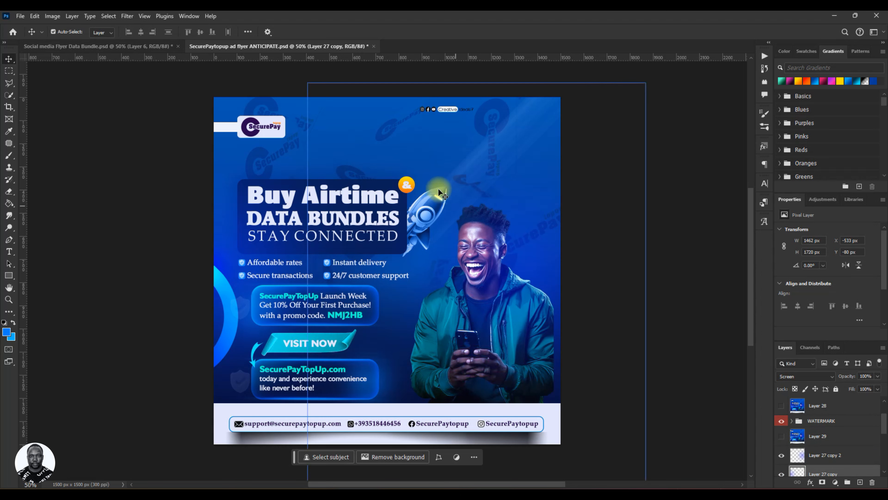
click(409, 184)
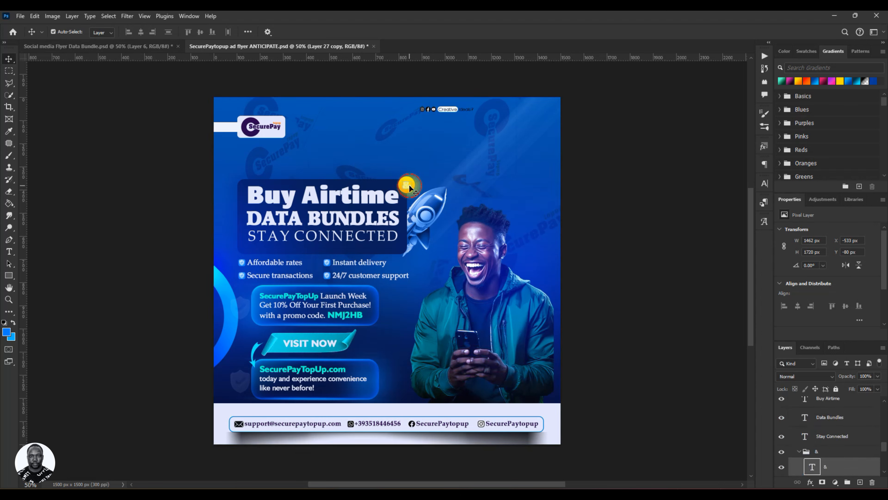
click(823, 454)
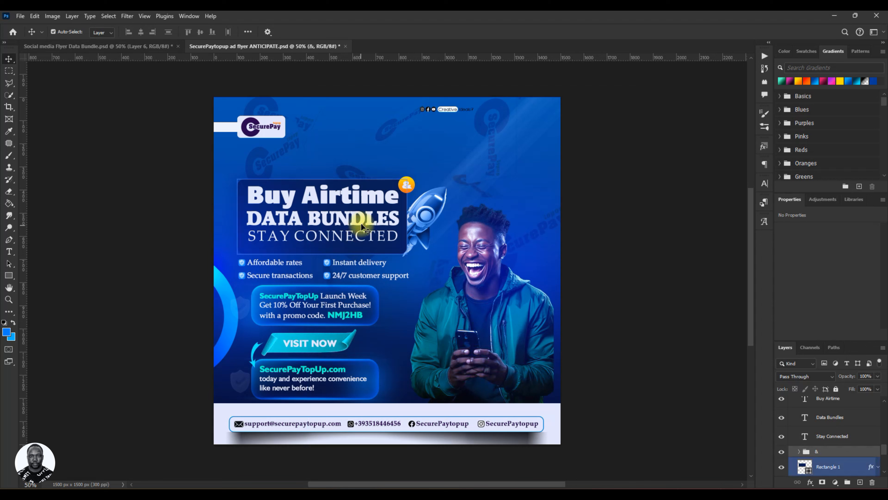
mouse_move(407, 184)
mouse_down()
mouse_move(157, 83)
mouse_move(131, 46)
mouse_move(389, 199)
mouse_move(403, 198)
mouse_up()
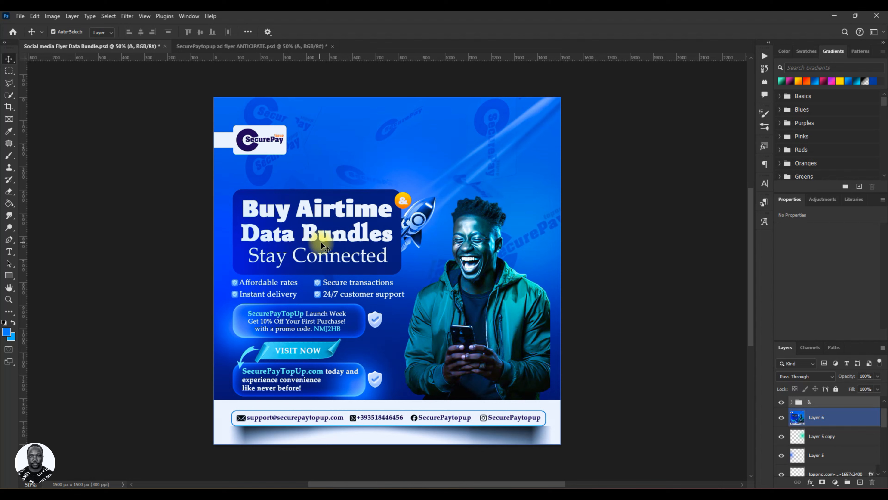
drag(403, 205, 402, 211)
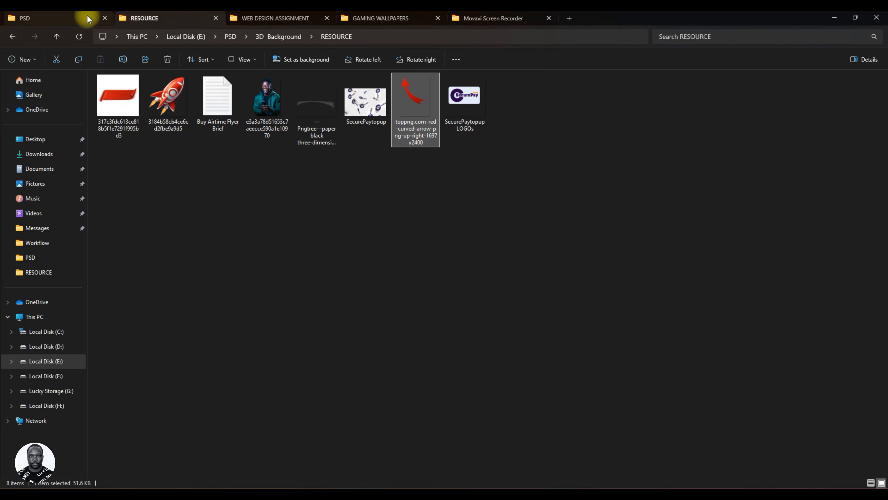
Switch to File Explorer, find the Social media Flyer Data Bundle PNG in the PSD folder and open it in Photoshop.
click(87, 17)
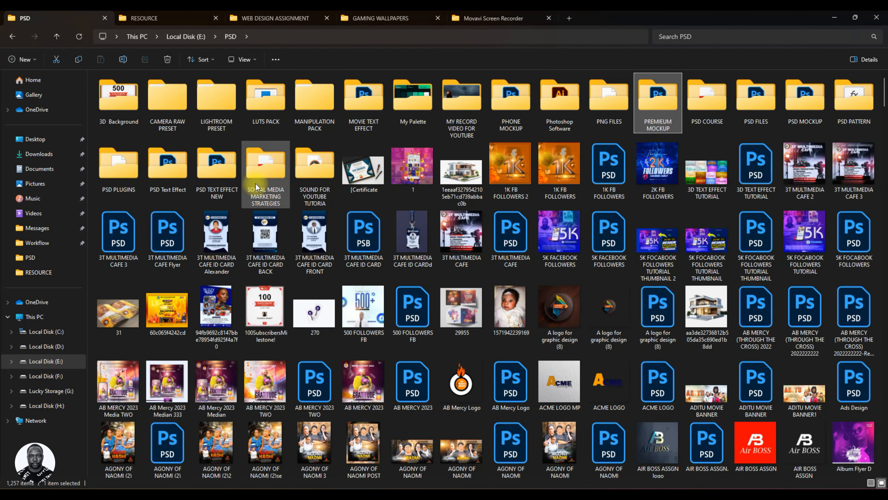
click(272, 251)
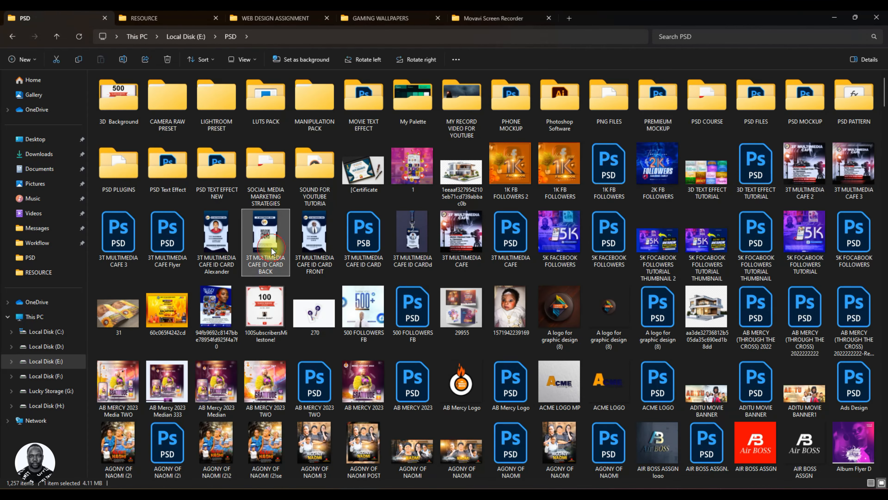
key(s)
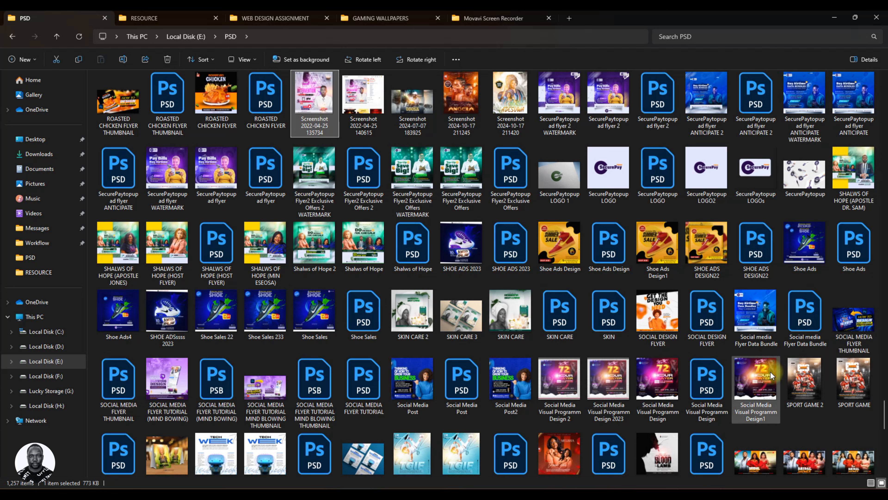
drag(761, 329, 339, 44)
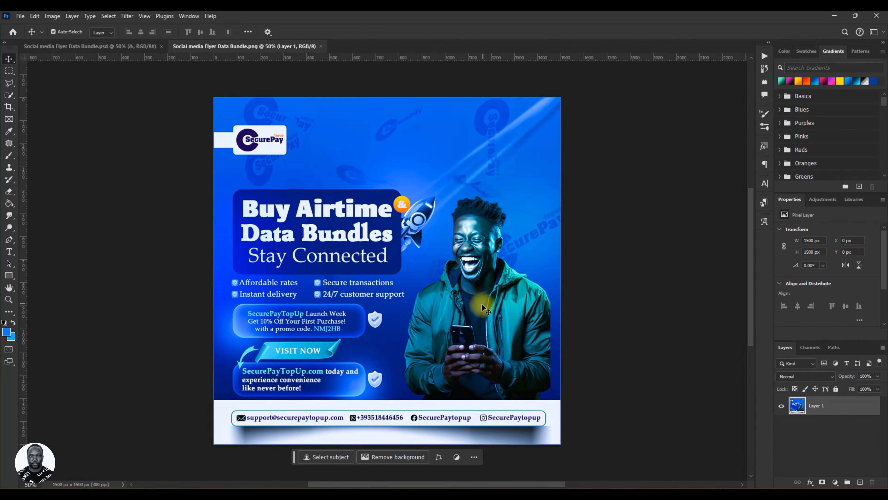
Duplicate the exported flyer's Layer 1, hide the copy and select the original layer.
key(ctrl+j)
click(781, 406)
click(817, 426)
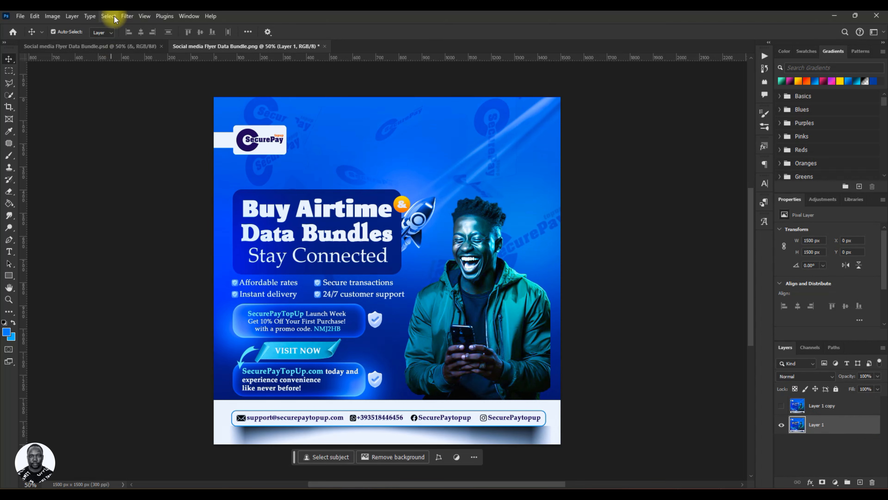
Apply a Motion Blur at a 45° angle to Layer 1 for a streaked background.
click(127, 16)
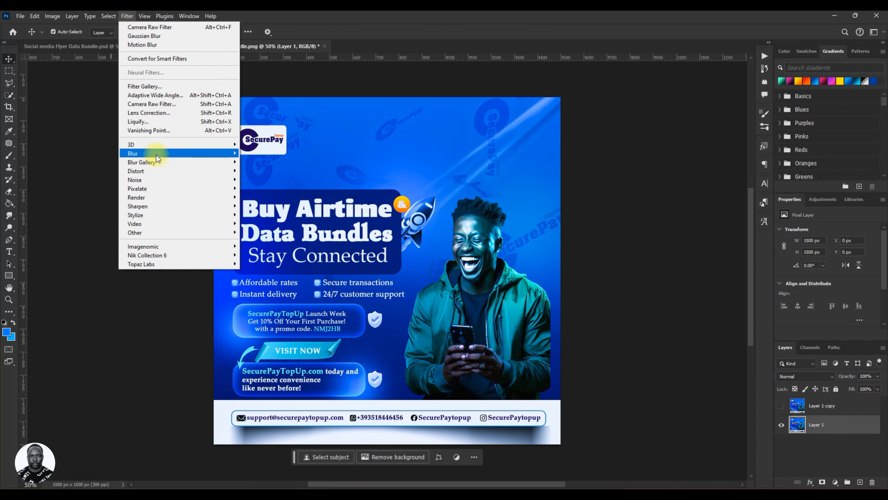
mouse_move(150, 154)
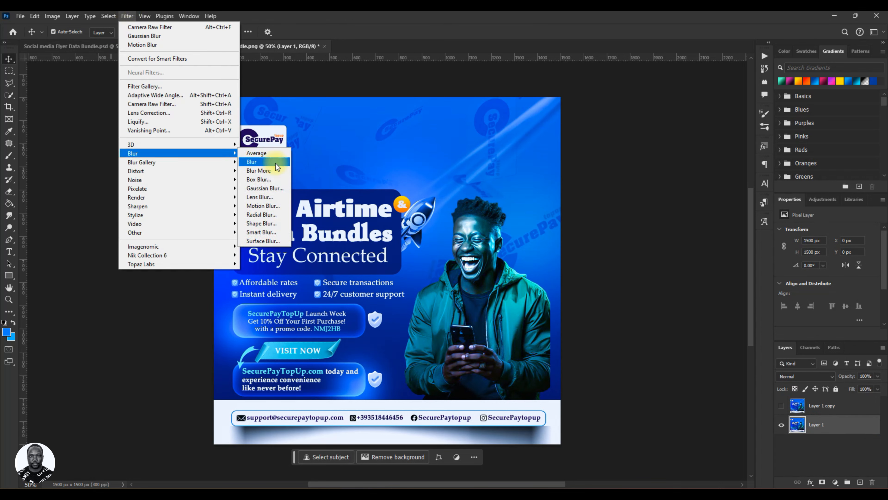
click(277, 206)
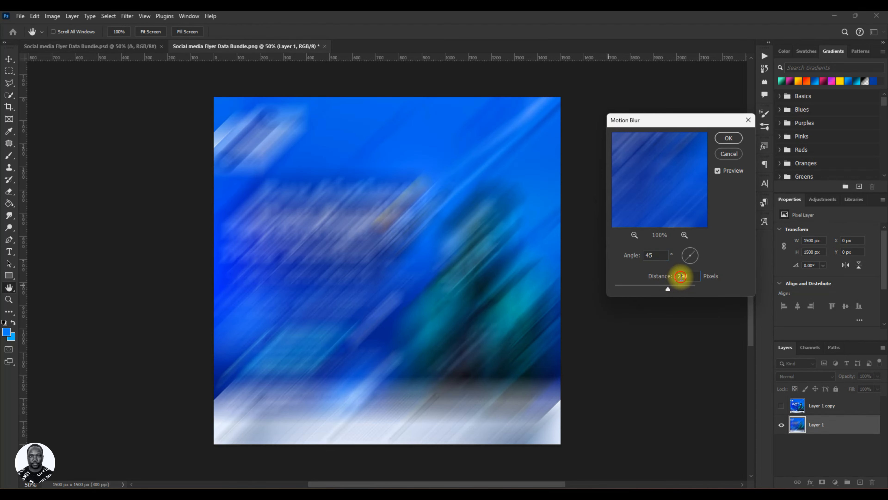
drag(682, 277, 699, 276)
click(729, 138)
Show Layer 1 copy and scale it about its centre to 74.40% over the blurred background.
click(782, 406)
click(822, 406)
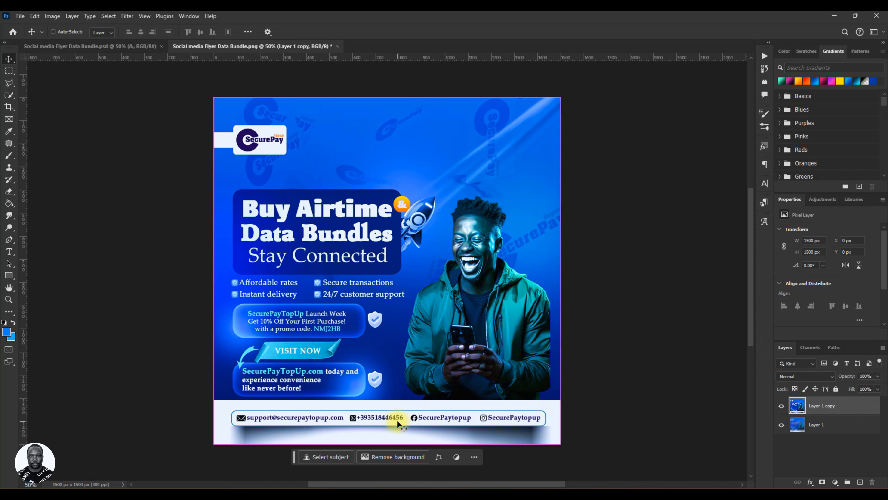
key(ctrl+t)
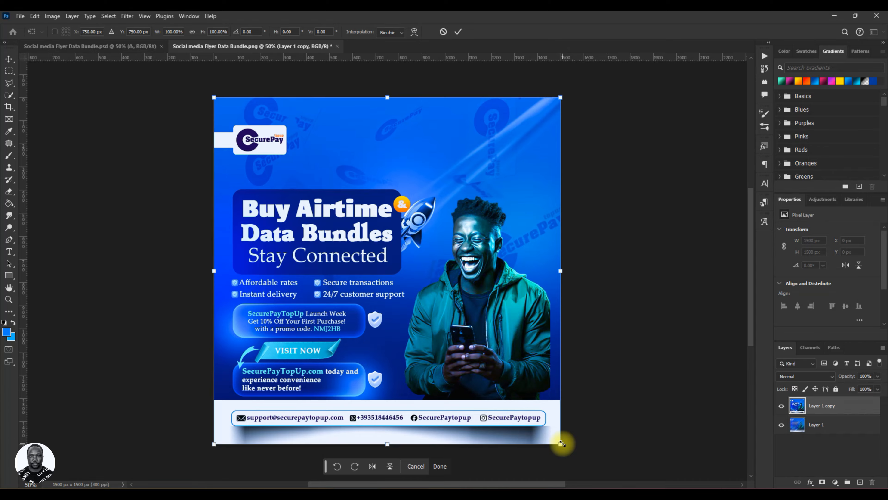
drag(562, 444, 531, 384)
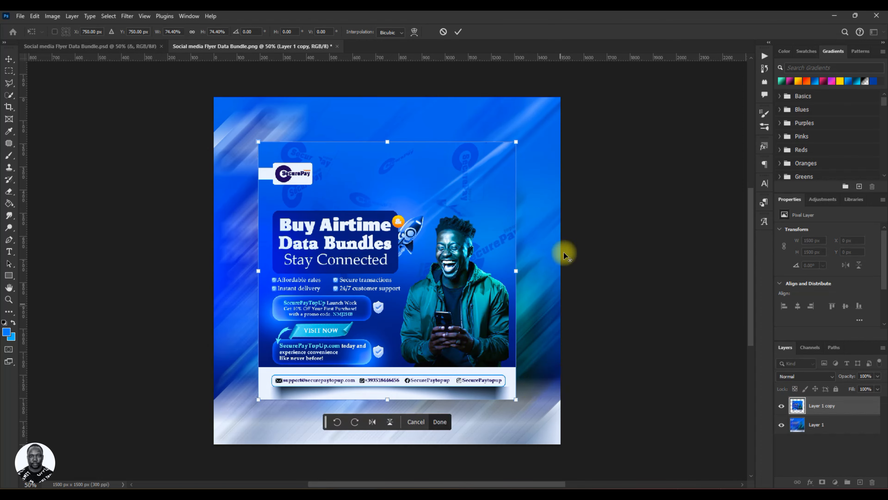
click(459, 30)
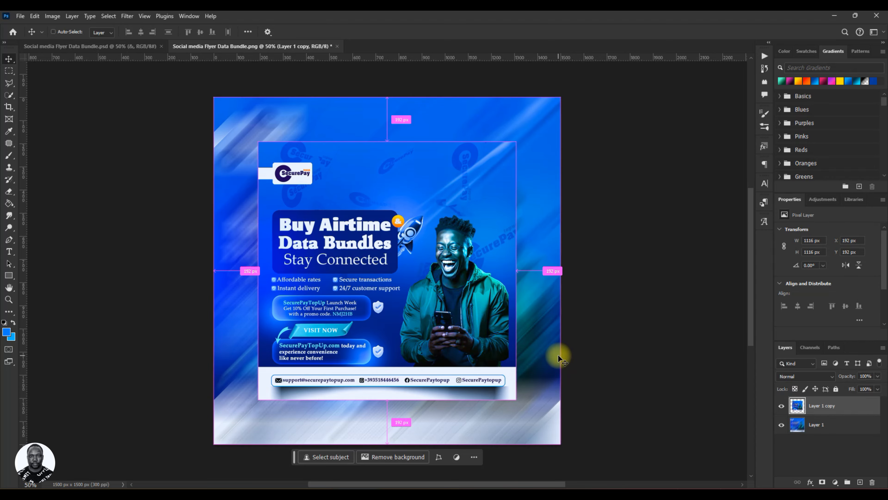
Try to save the framed flyer PNG and switch back to the Social media Flyer Data Bundle.psd document.
key(ctrl+s)
click(521, 14)
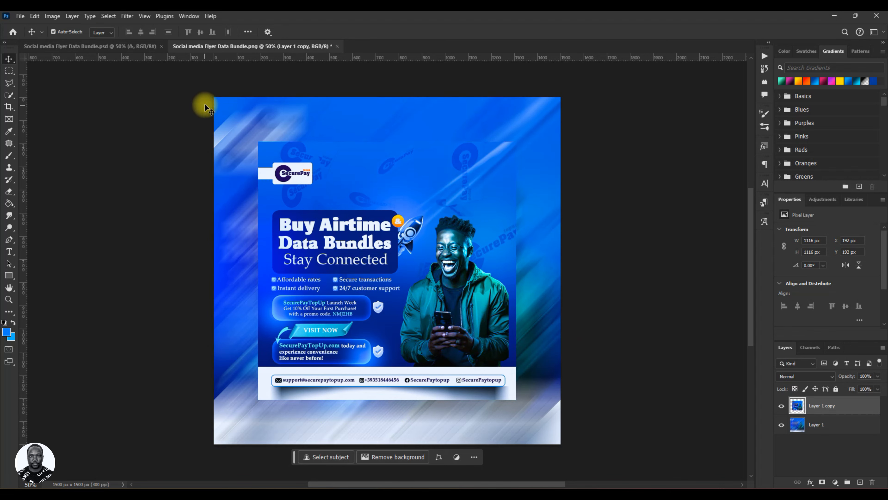
click(136, 47)
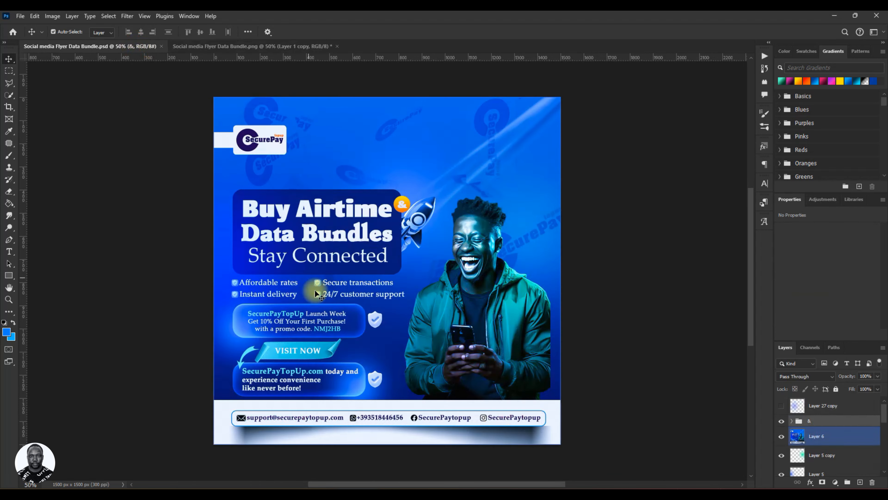
Bring the paper shadow layer from the PSD into the flyer PNG document and place it beneath Layer 1 copy.
click(782, 436)
drag(537, 436, 490, 420)
key(ctrl+[)
drag(490, 420, 516, 436)
Scale the paper shadow to about 1162 × 299 px and position it under the framed flyer's lower edge.
key(ctrl+t)
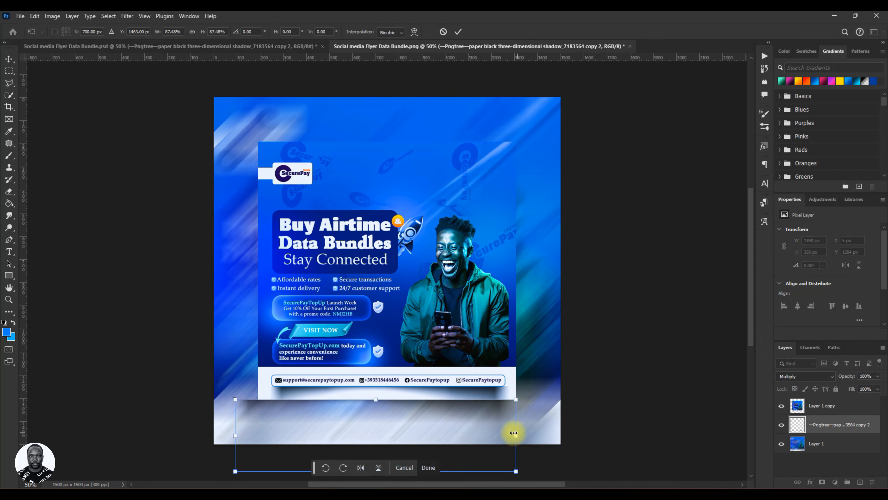
drag(229, 434, 248, 434)
mouse_move(396, 431)
mouse_down()
mouse_move(397, 419)
mouse_move(398, 428)
mouse_up()
key(Return)
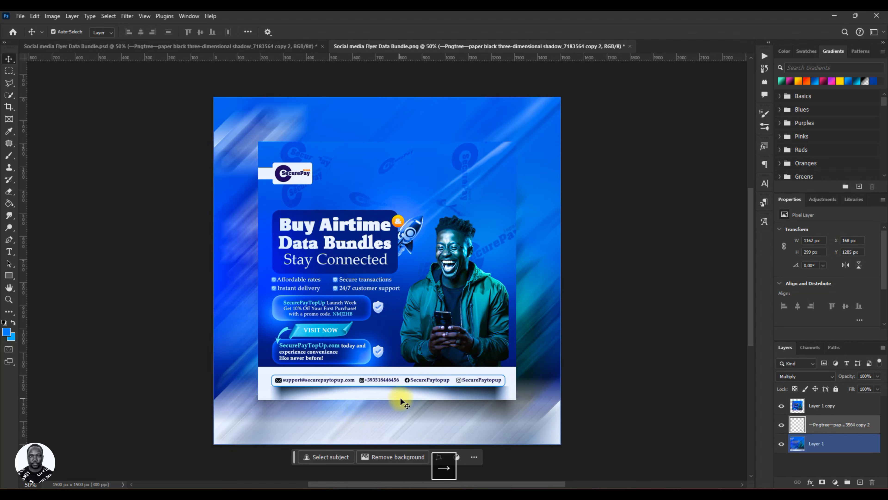
Deepen the paper shadow with Subtract blending and a duplicate of it at 42% opacity.
click(812, 377)
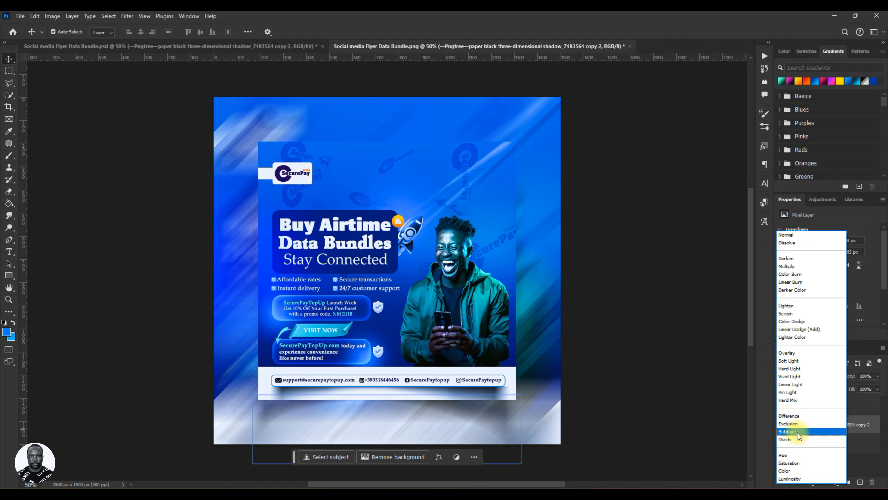
click(797, 433)
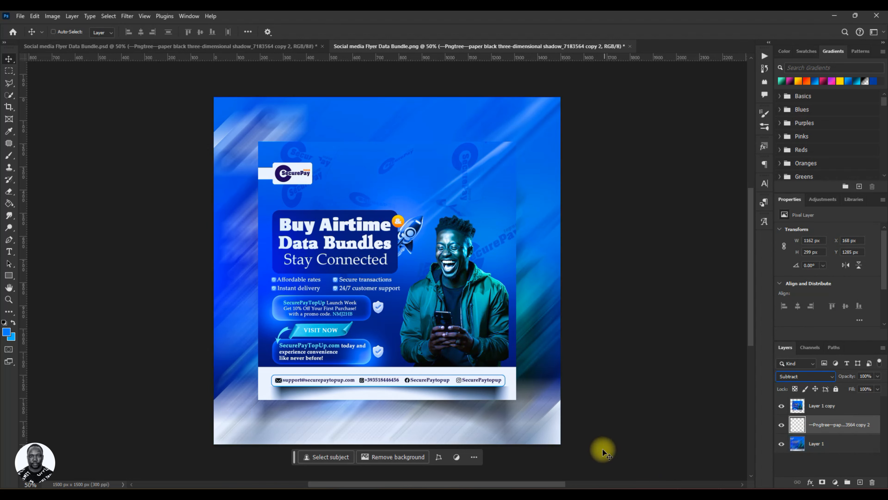
key(ctrl+j)
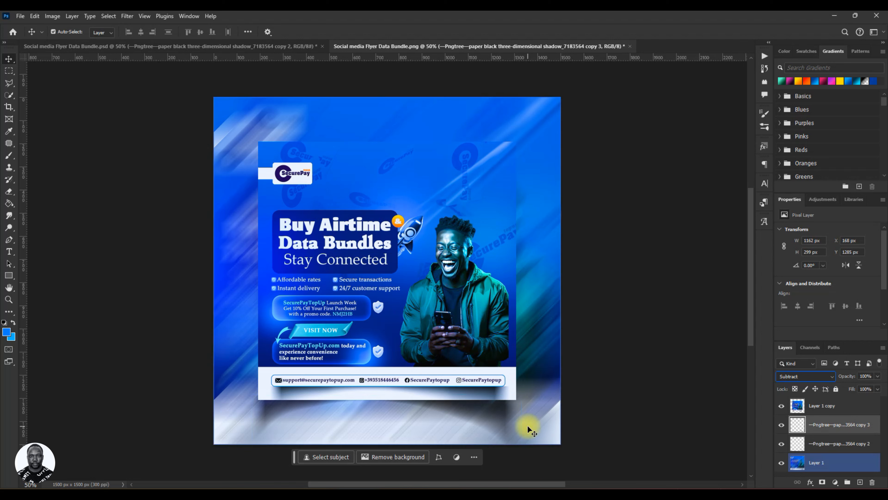
drag(845, 377, 833, 377)
click(845, 378)
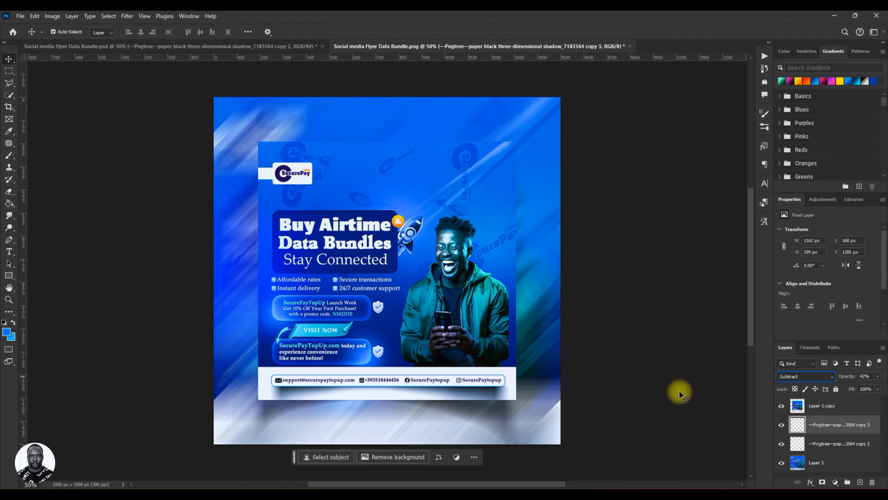
Stamp all visible layers into a new merged layer above Layer 1 copy.
click(822, 406)
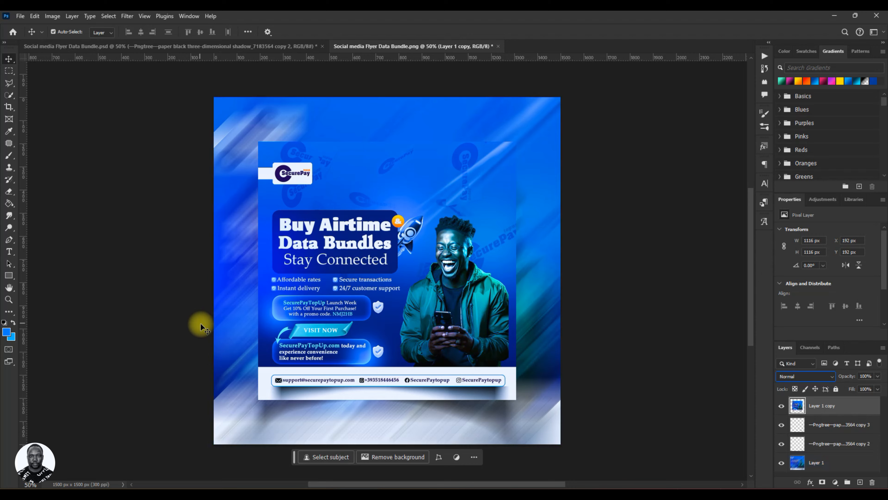
key(ctrl+s)
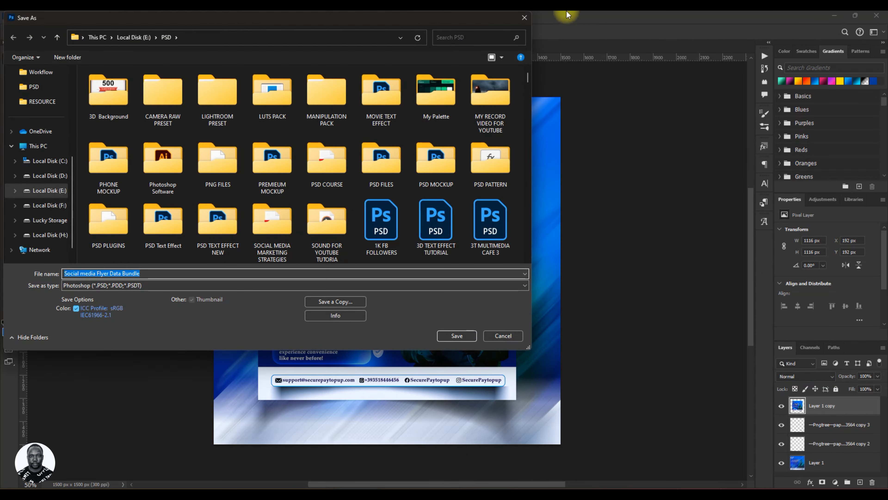
click(525, 18)
click(843, 461)
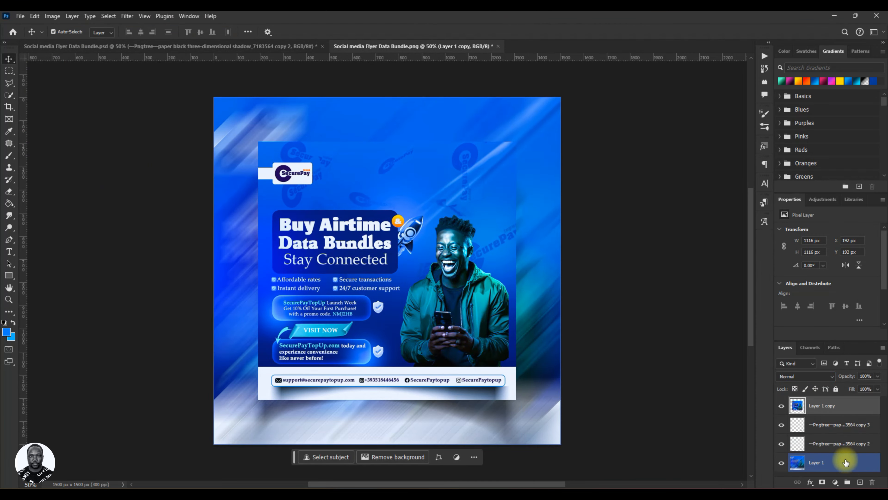
click(814, 448)
key(ctrl+alt+shift+e)
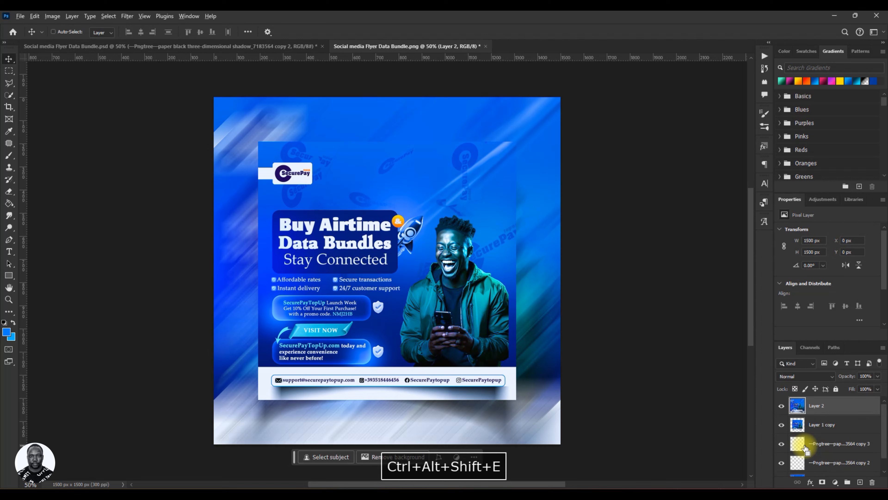
Add 2% uniform monochromatic noise to the merged Layer 2.
click(128, 16)
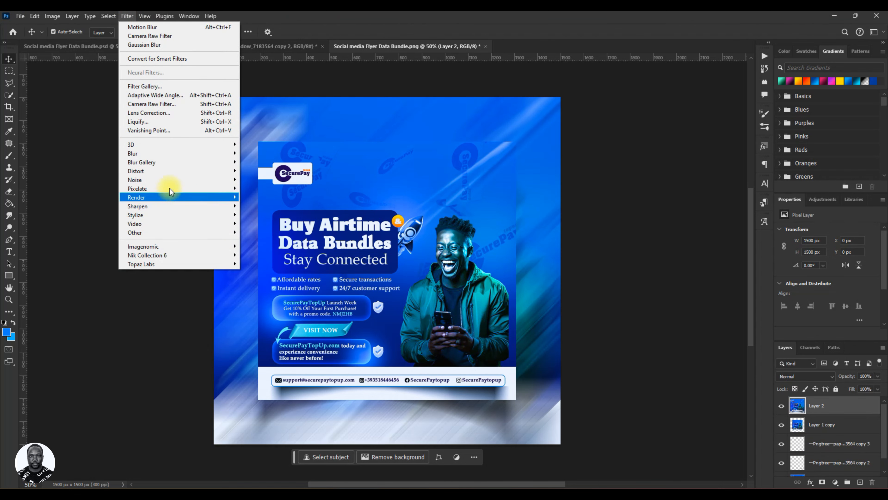
mouse_move(182, 181)
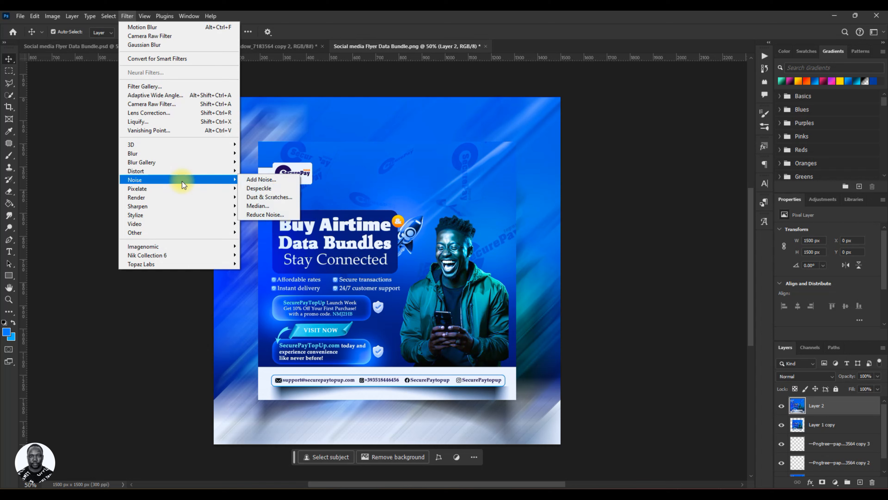
click(242, 179)
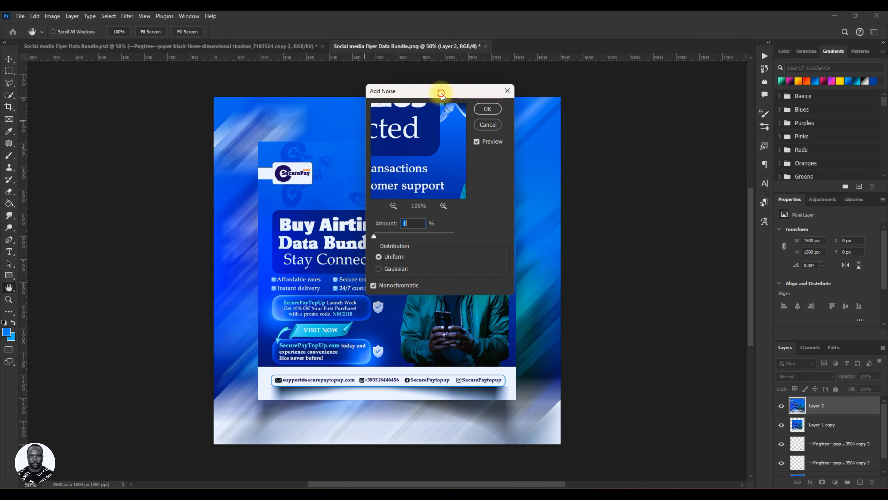
drag(441, 94, 494, 101)
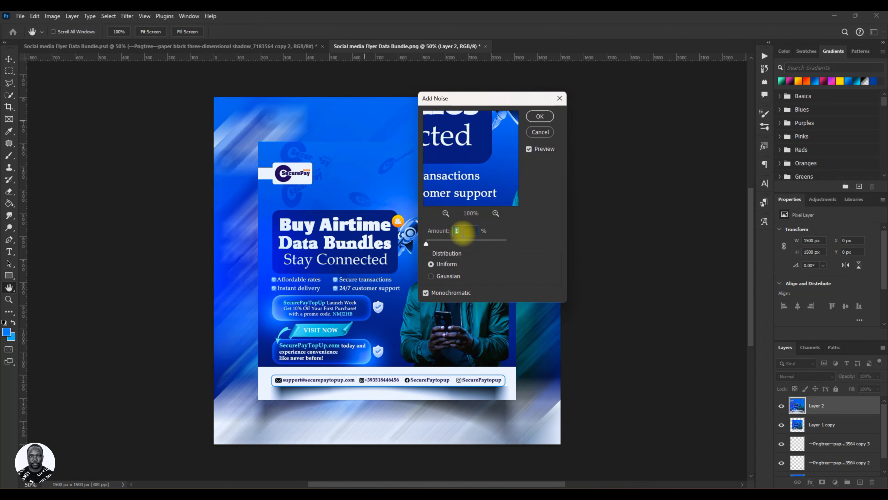
text(2)
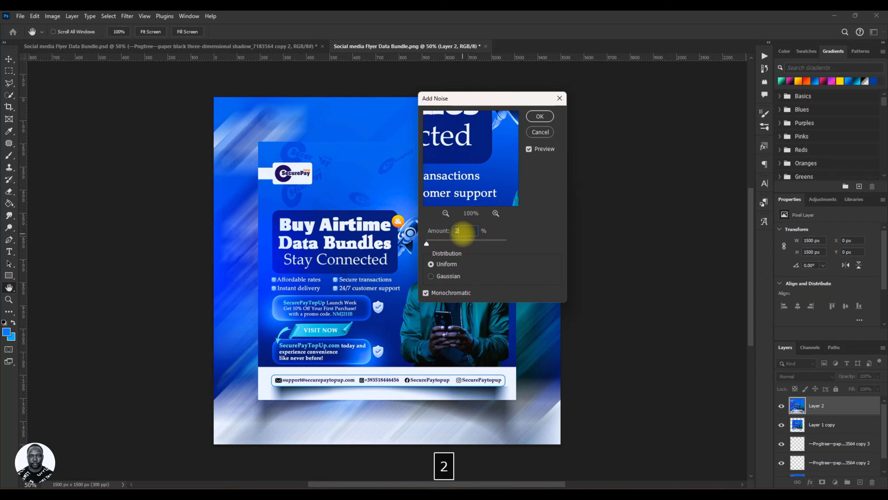
click(540, 116)
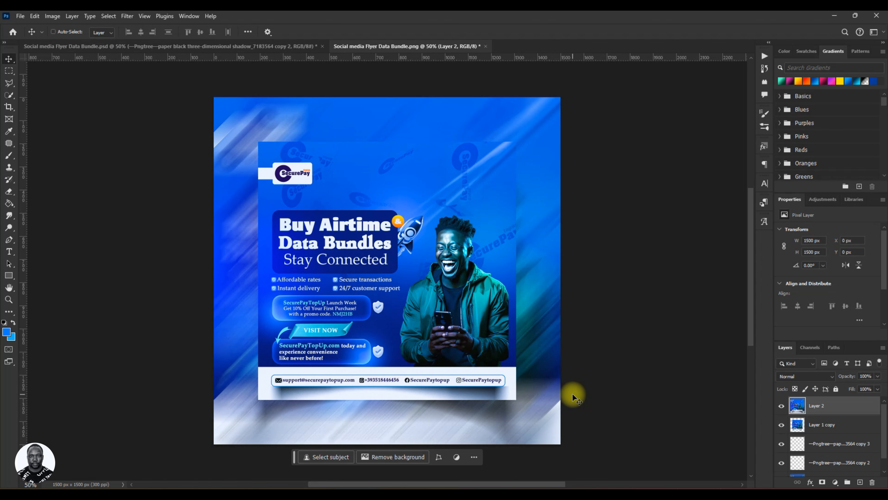
Export the framed flyer at 1500 × 1500 px as a PNG named Social media Flyer Data Bundle 2 in the PSD folder.
key(ctrl+s)
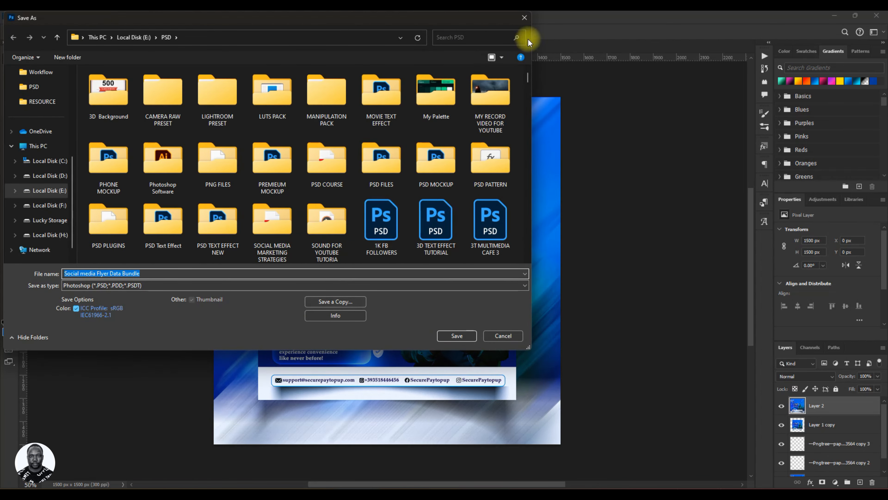
click(529, 20)
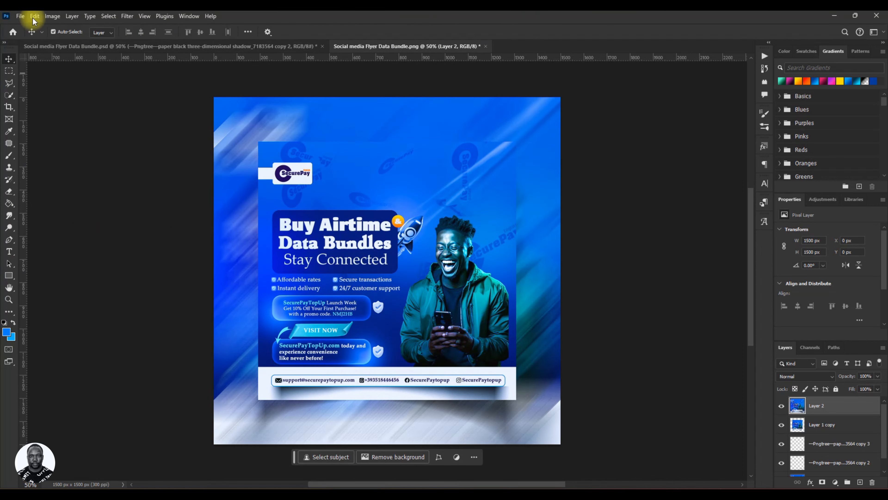
click(22, 16)
mouse_move(54, 161)
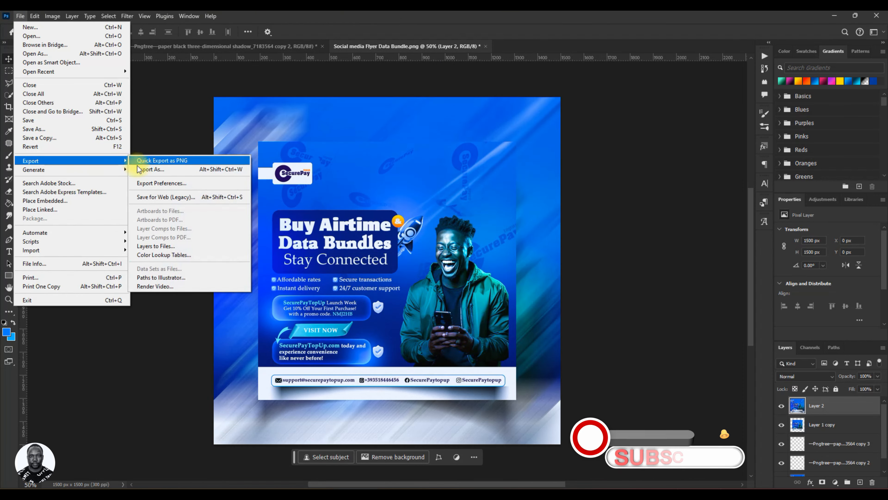
click(149, 170)
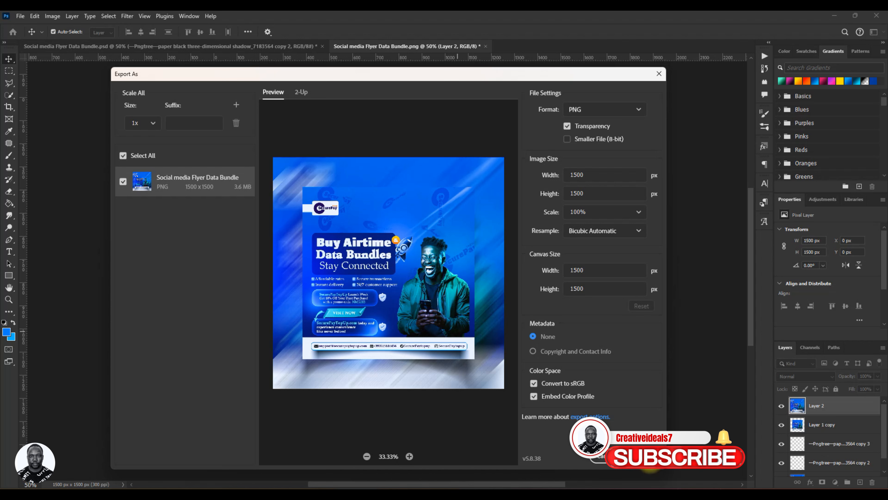
click(644, 456)
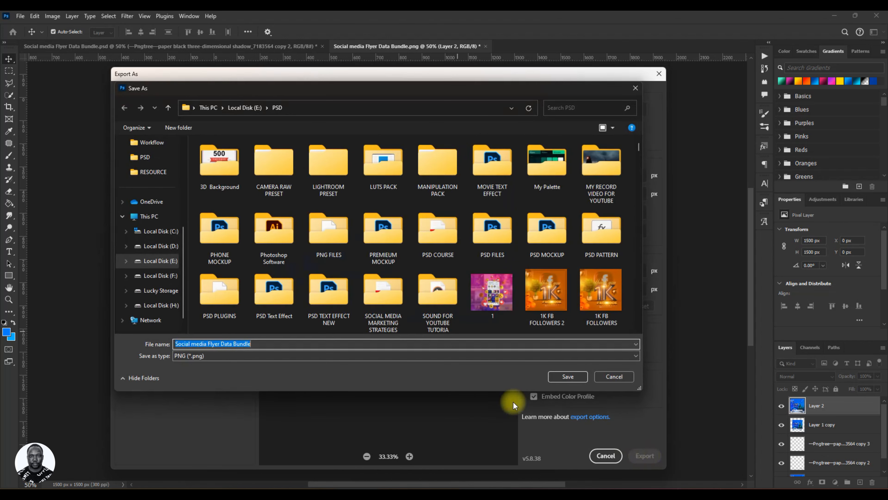
click(314, 343)
text(2)
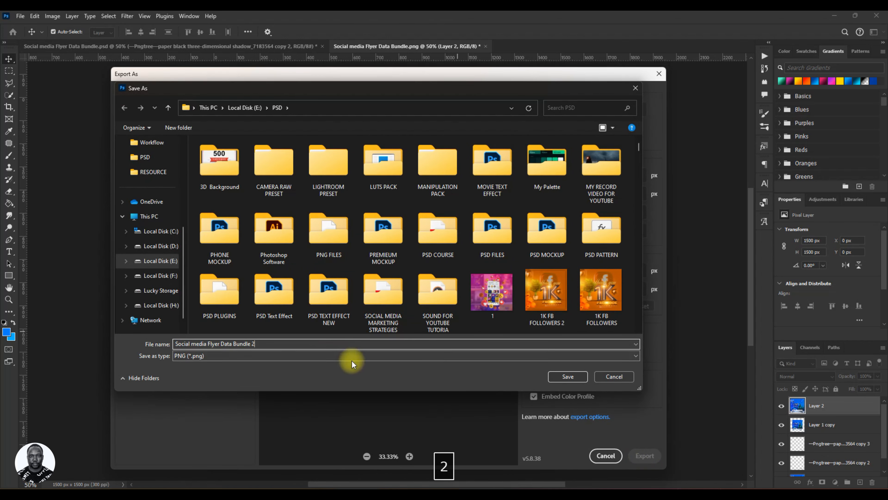
click(571, 377)
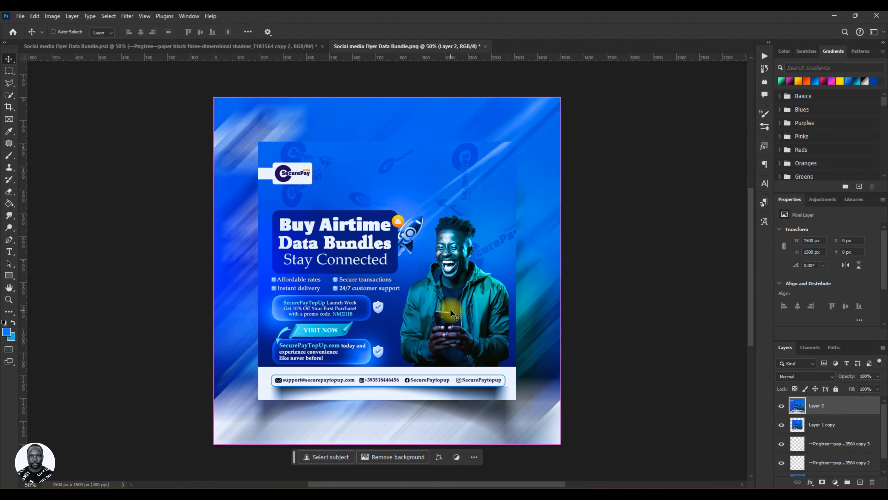
key(ctrl+s)
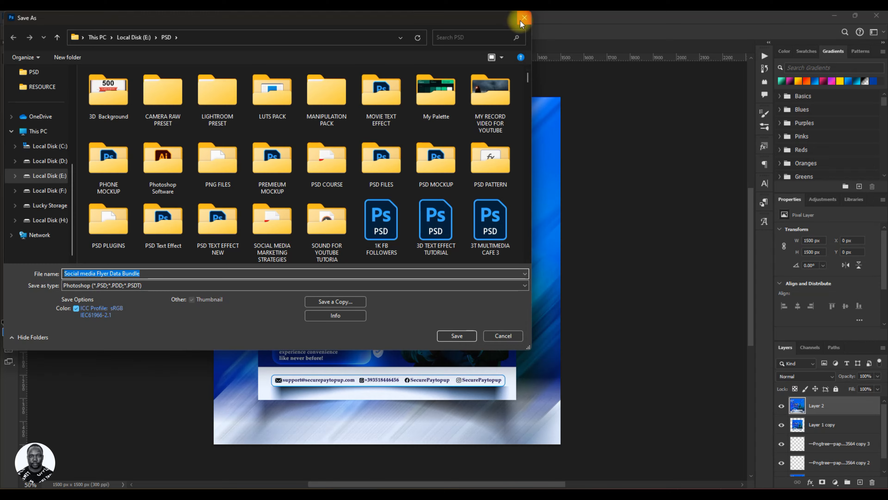
click(524, 17)
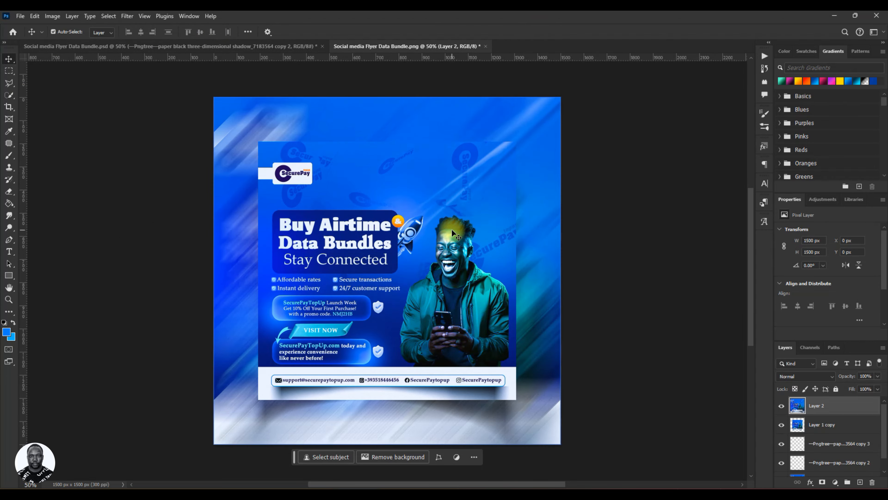